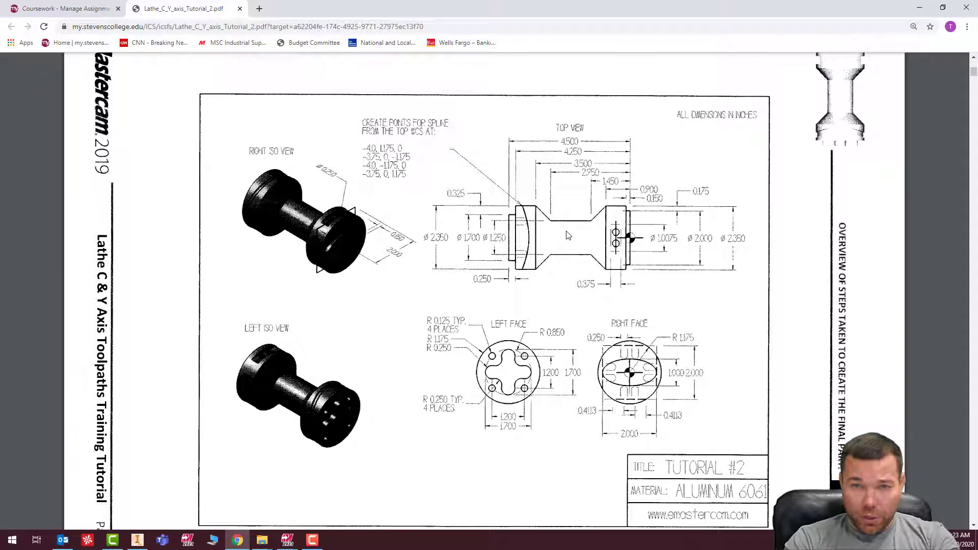
Switch from the PDF drawing to Mastercam and add the default lathe machine to the new part.
drag(413, 4, 977, 23)
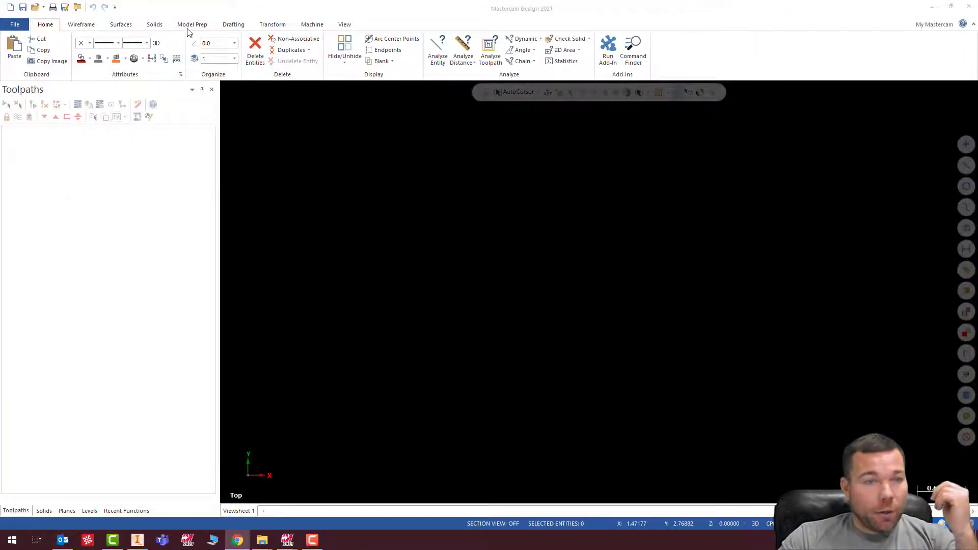
click(312, 25)
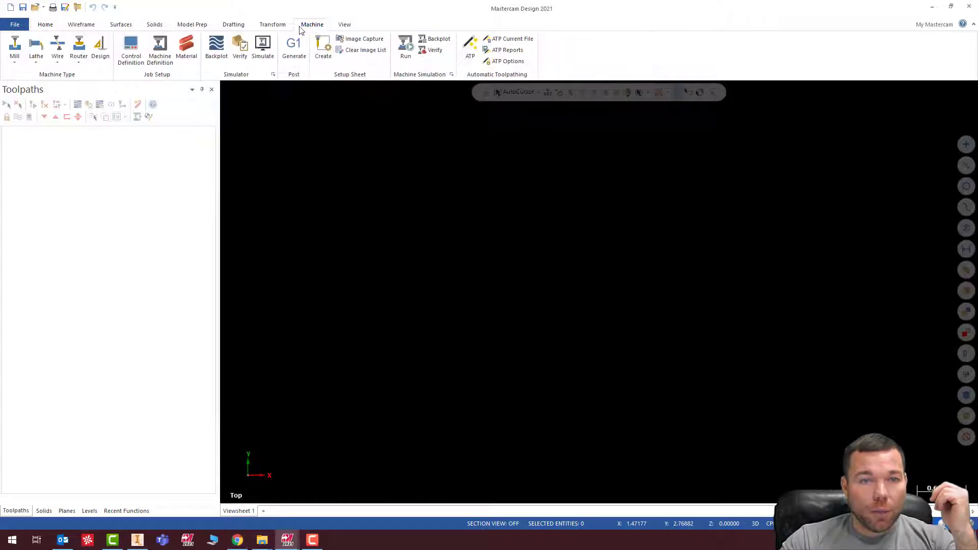
click(35, 63)
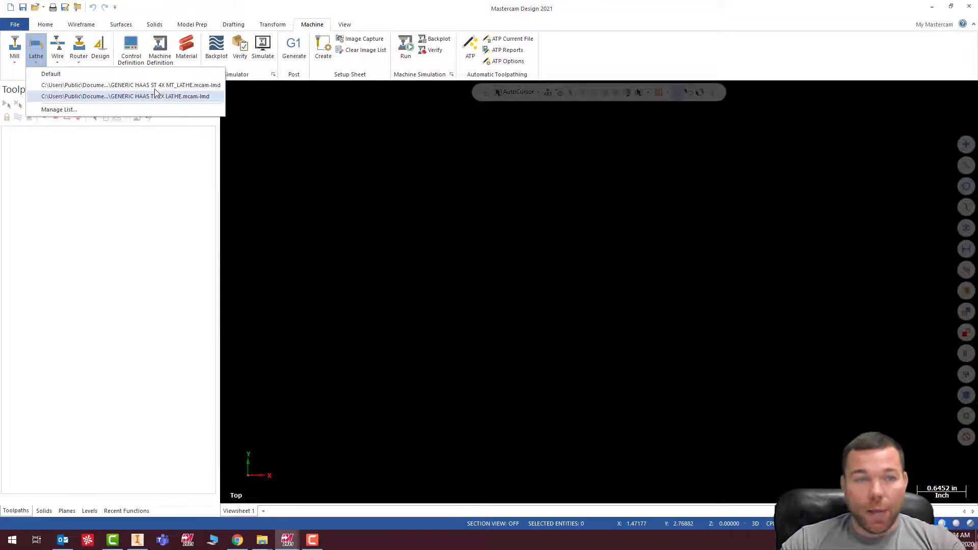
click(123, 75)
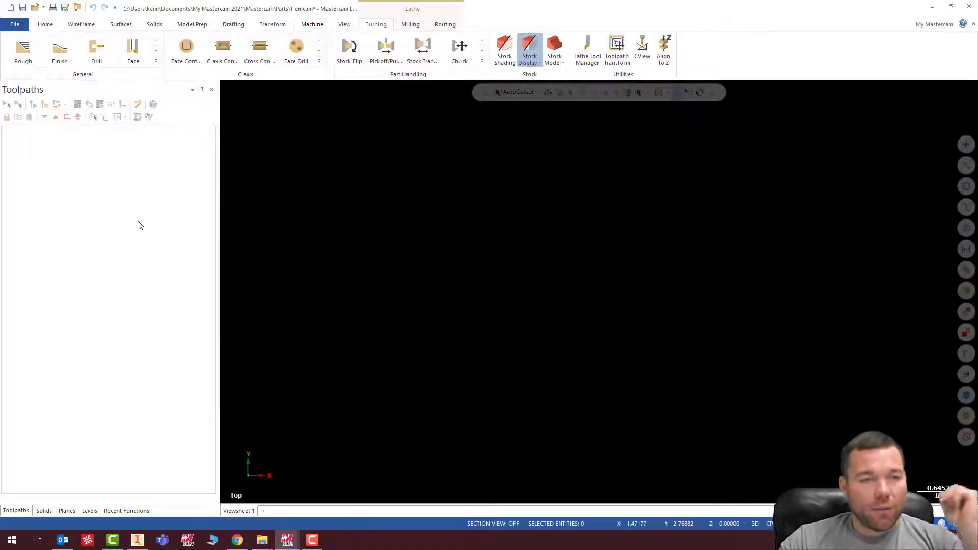
Set the WCS, construction plane and tool plane all to the +D+Z lathe plane.
click(70, 511)
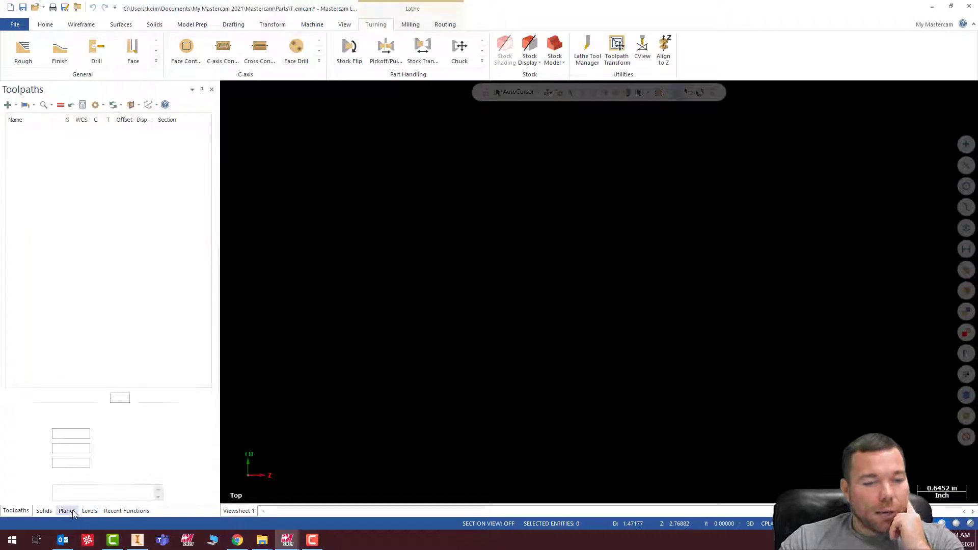
click(44, 217)
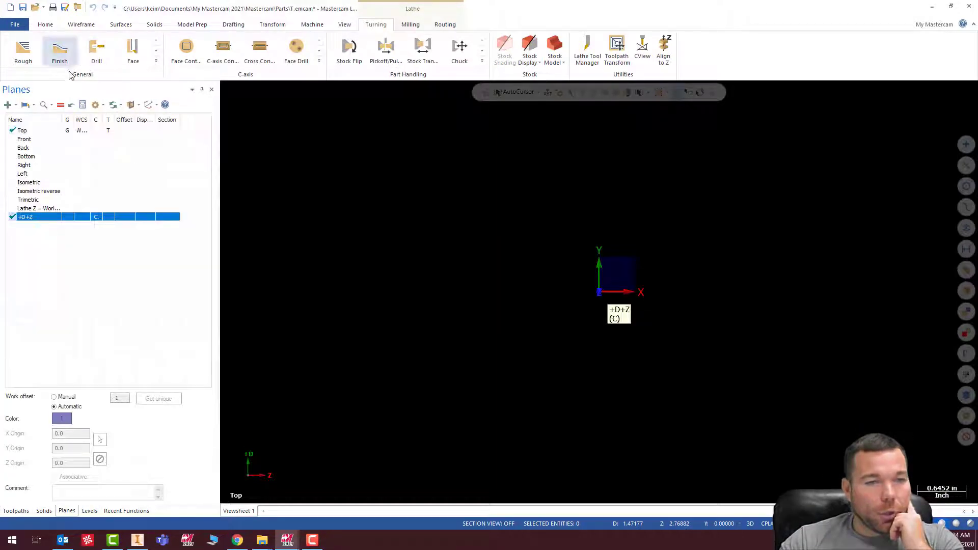
click(60, 105)
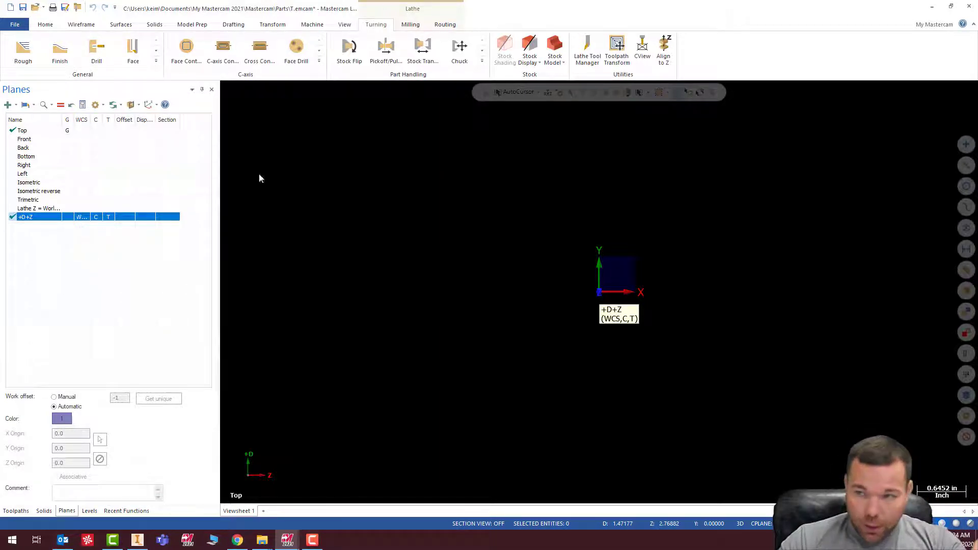
Examine the top view dimensions in the Tutorial #2 PDF drawing and return to the Mastercam toolpath list.
mouse_move(977, 102)
mouse_down()
mouse_move(749, 132)
mouse_move(49, 1)
mouse_up()
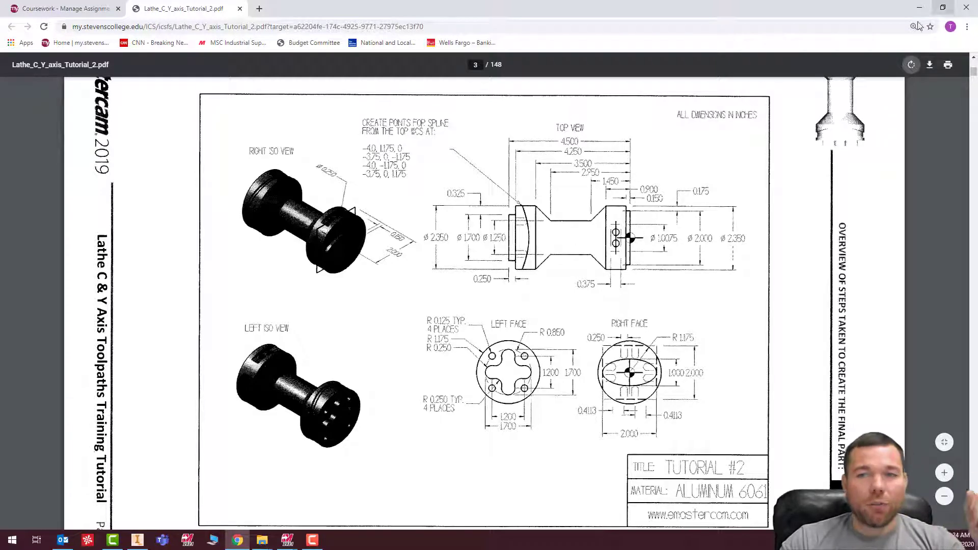
drag(746, 7, 977, 232)
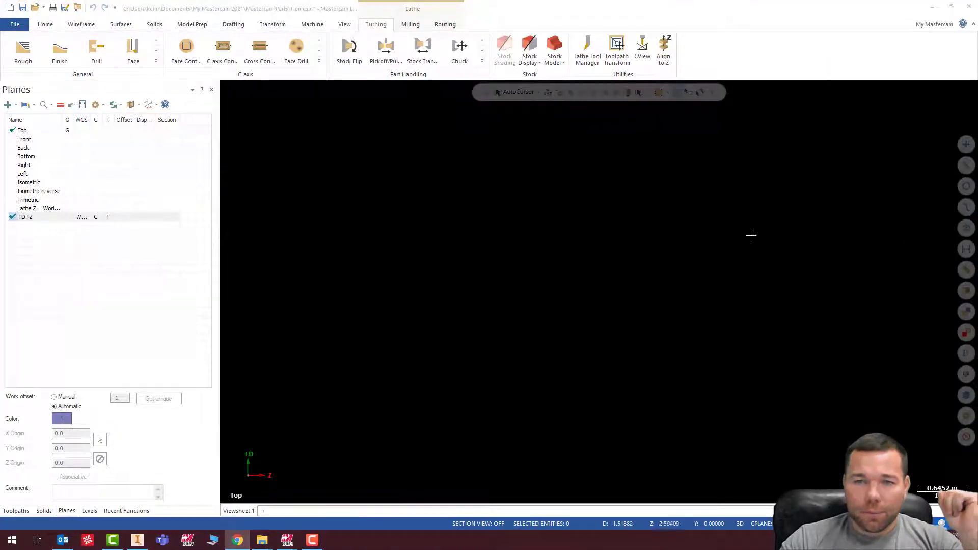
click(18, 511)
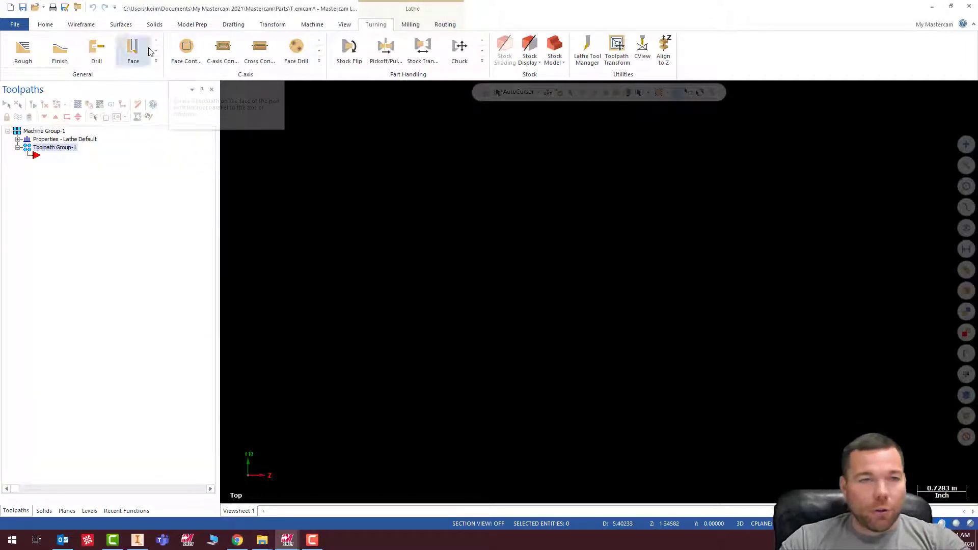
key(alt+Tab)
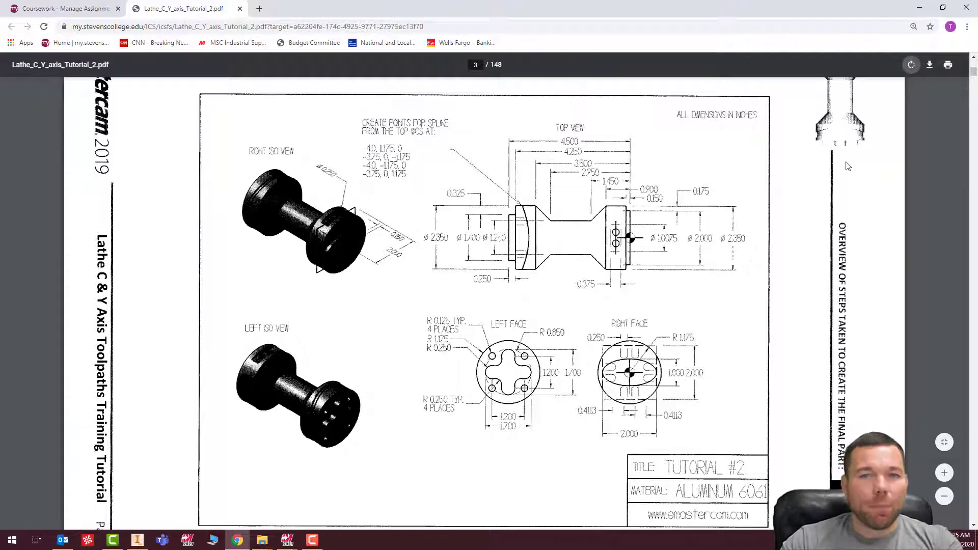
click(920, 8)
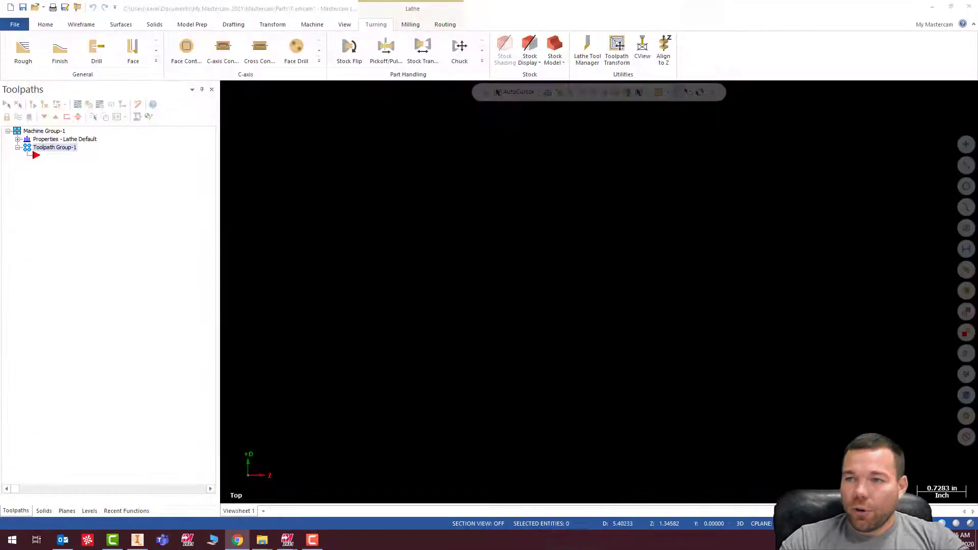
Set up the Line Endpoints command with the freeform type and the Multi-line method.
click(81, 24)
click(73, 51)
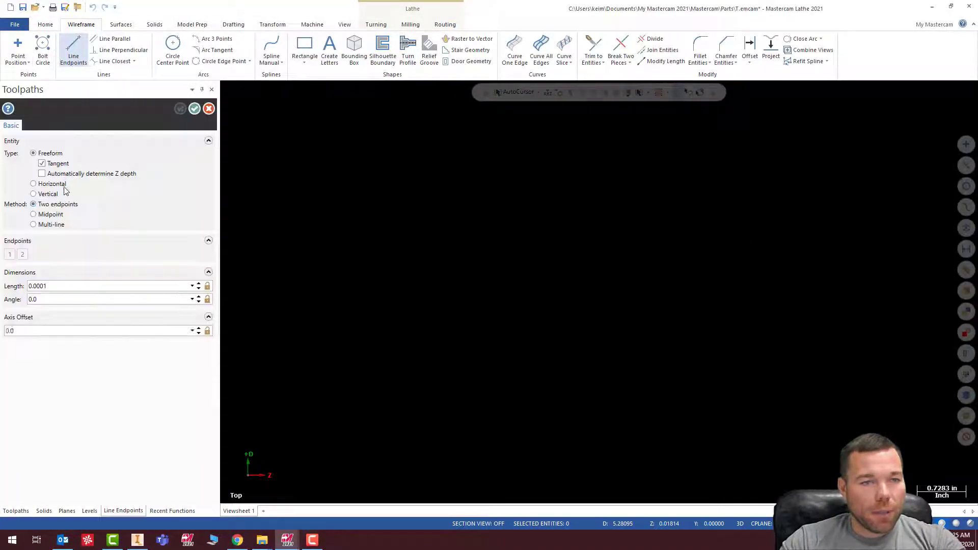
click(42, 225)
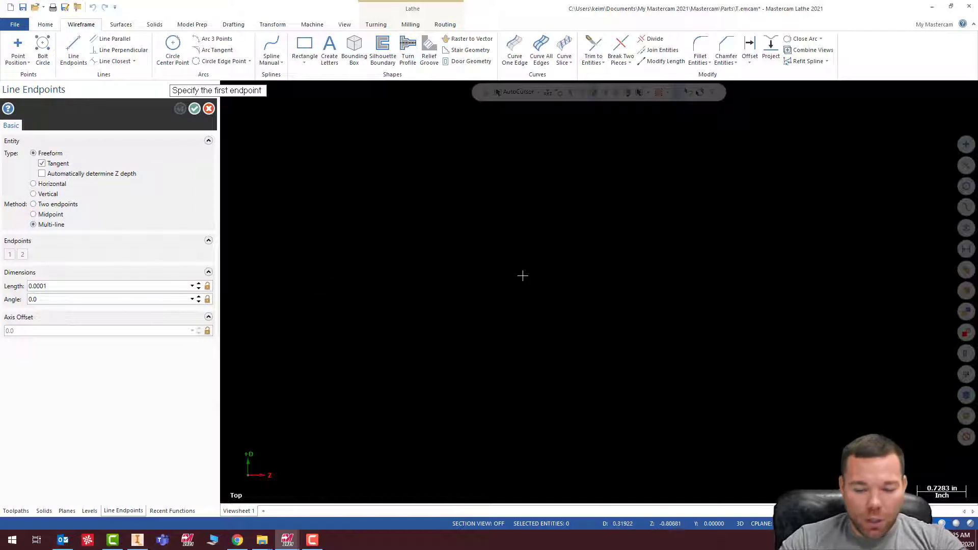
text(0,0)
key(Return)
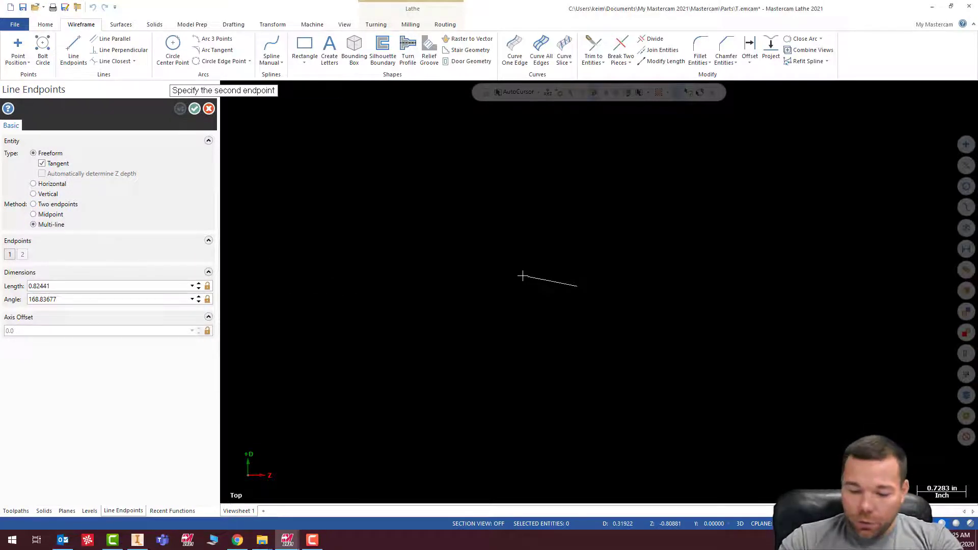
text(2,0)
key(Return)
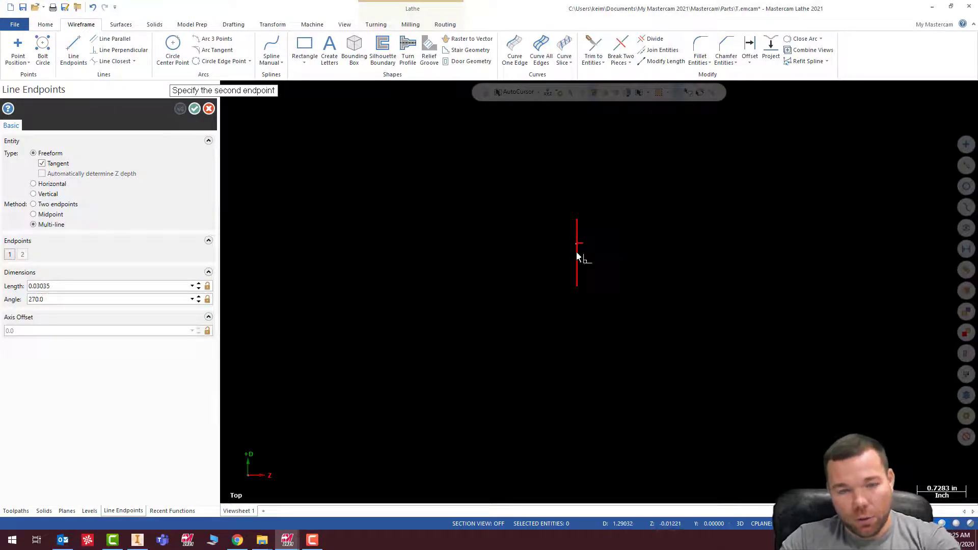
key(Escape)
drag(448, 145, 782, 481)
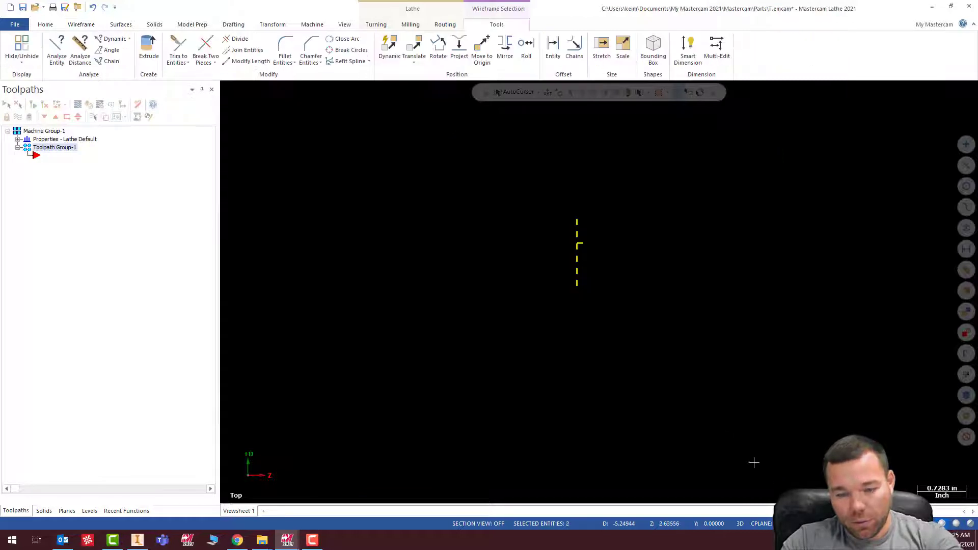
key(Delete)
Draw connected lines from the origin to 2.01,0 and on to 2.01,-0.15 for the front face and step.
click(73, 49)
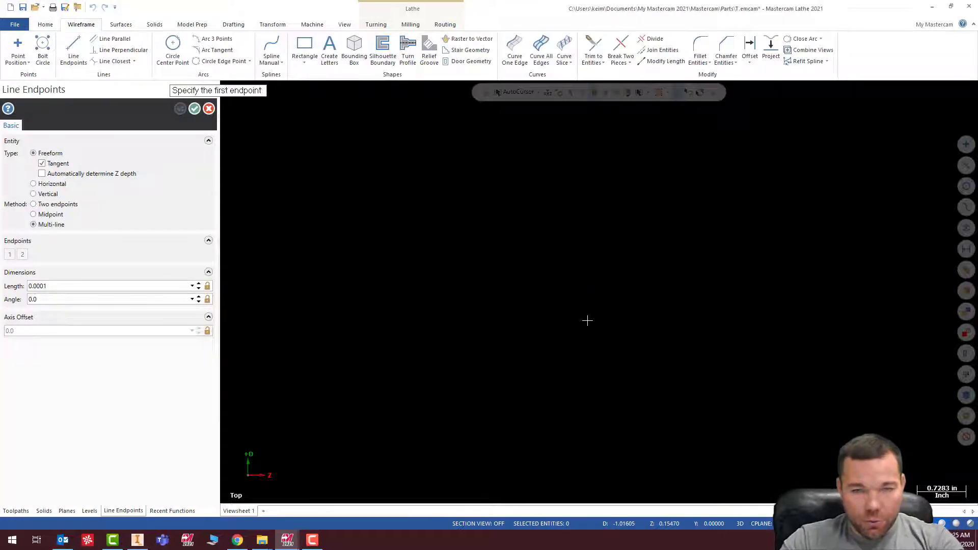
click(577, 286)
text(2.01)
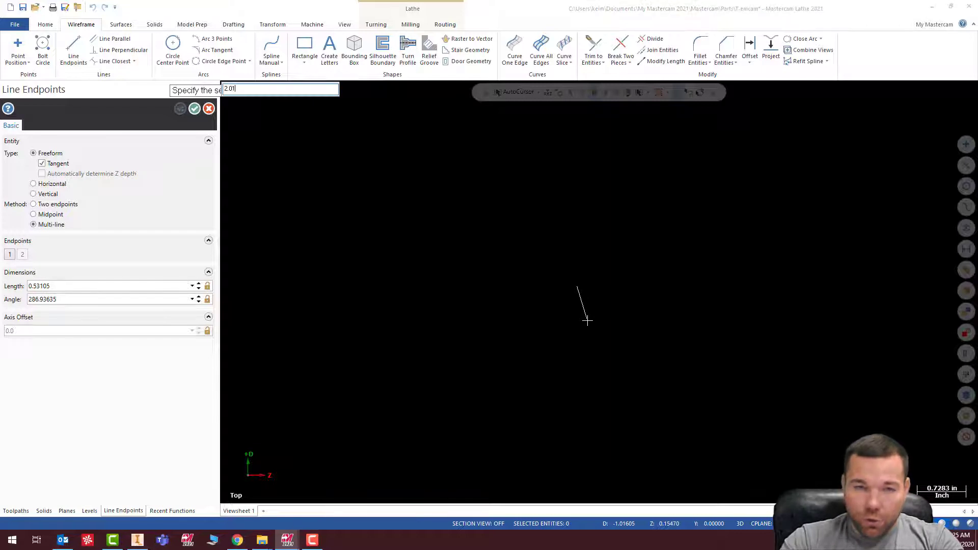
text(,0)
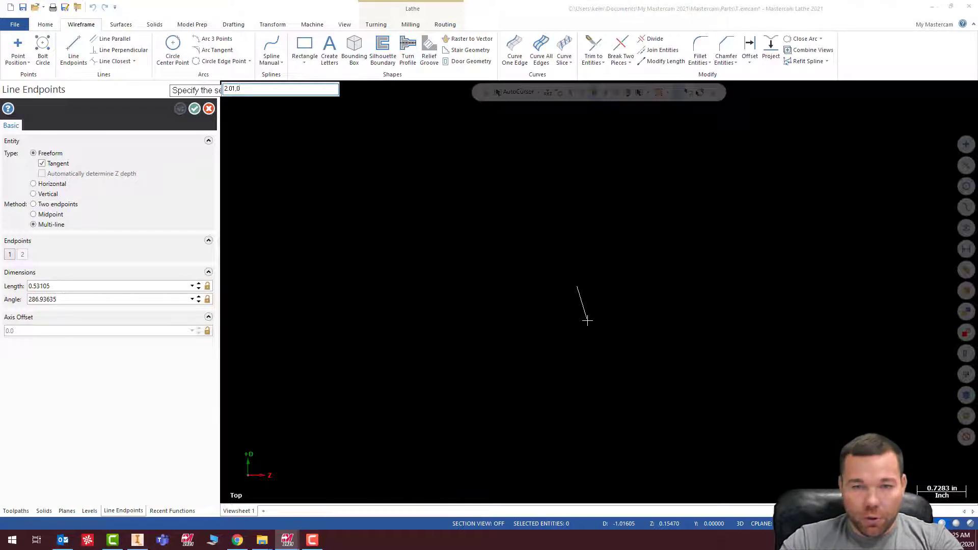
key(Return)
text(2.01,-)
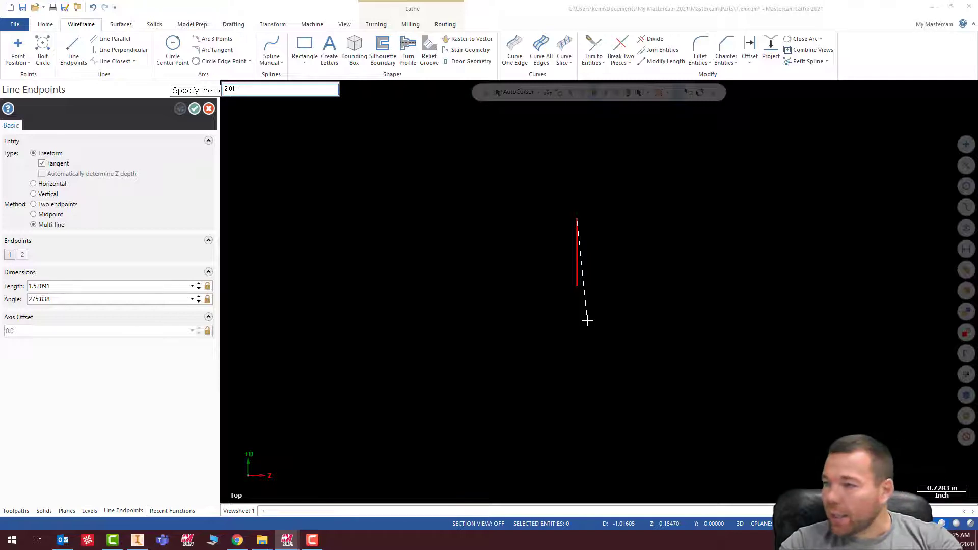
text(1)
key(Return)
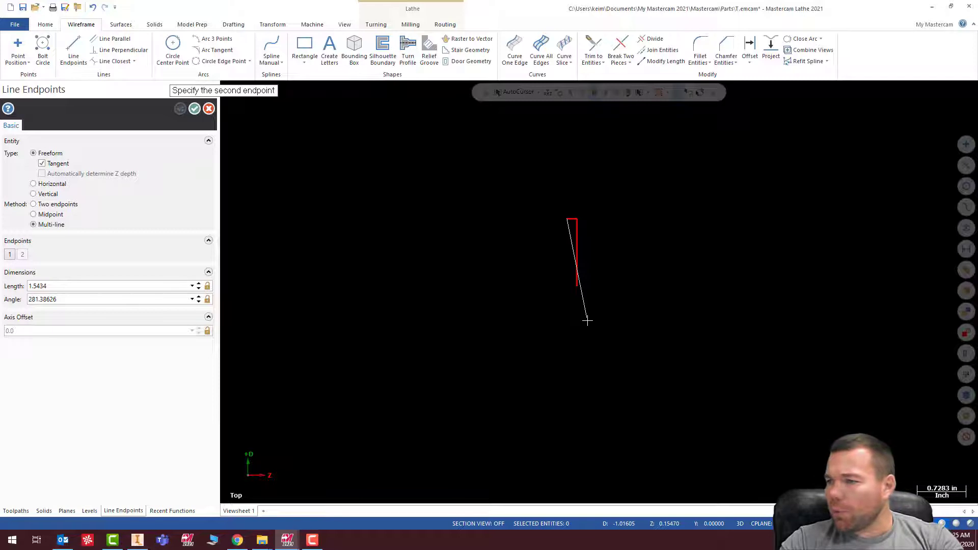
Continue the profile up the shoulder to 2.35,-0.15 and along the outside diameter to 2.35,-0.9.
text(2.35)
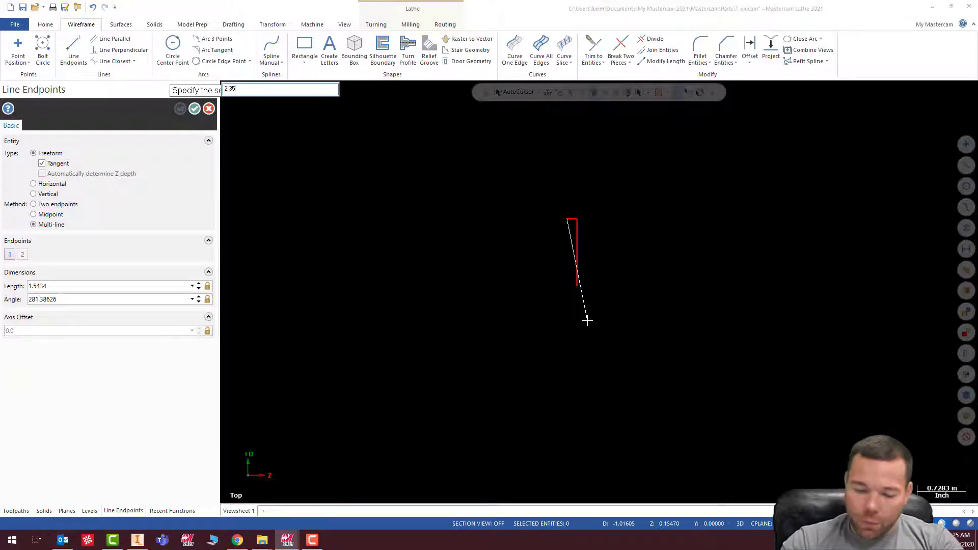
text(,-1.15)
key(Return)
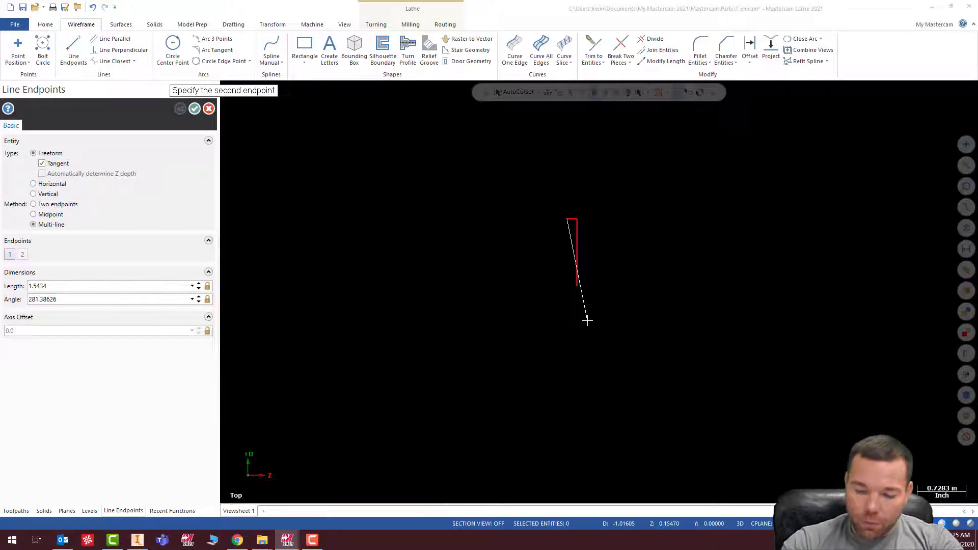
text(2.35)
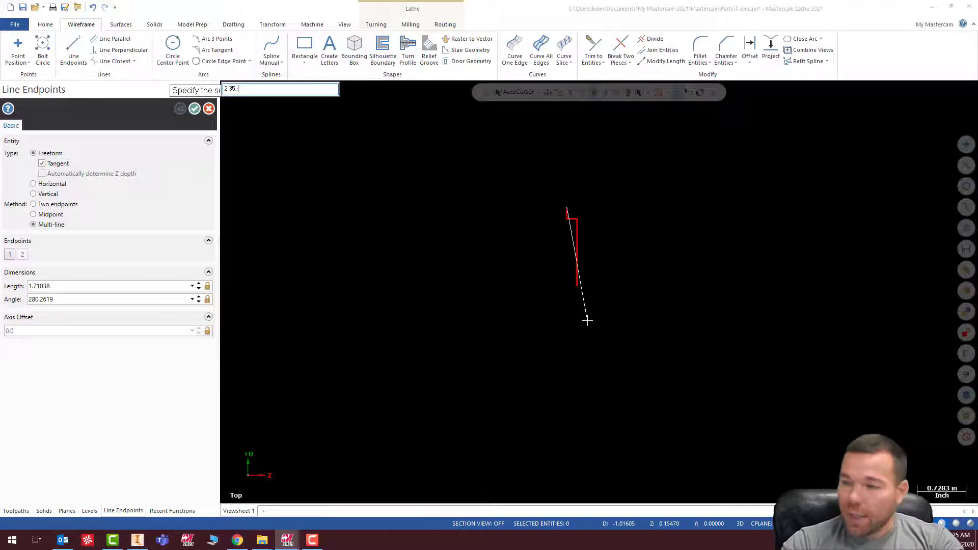
text(,-.9)
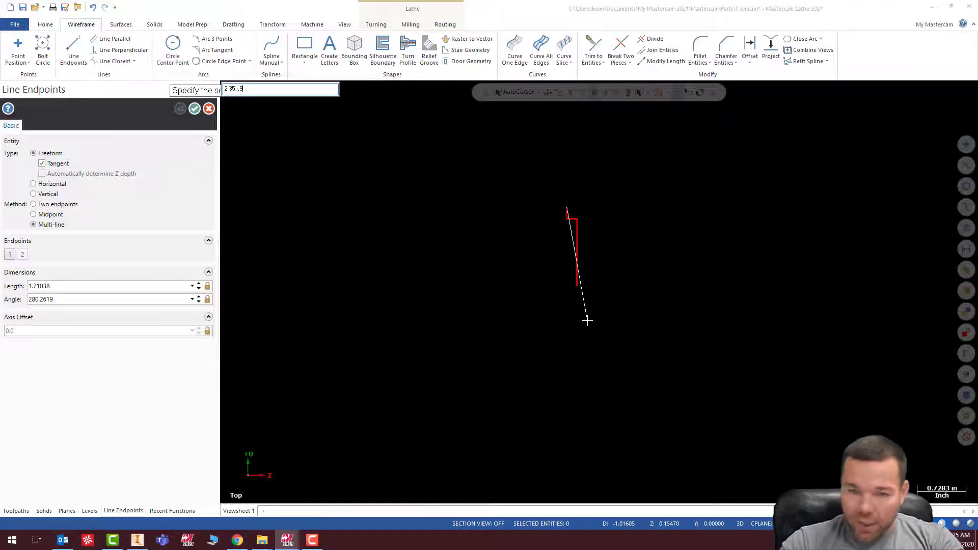
key(Return)
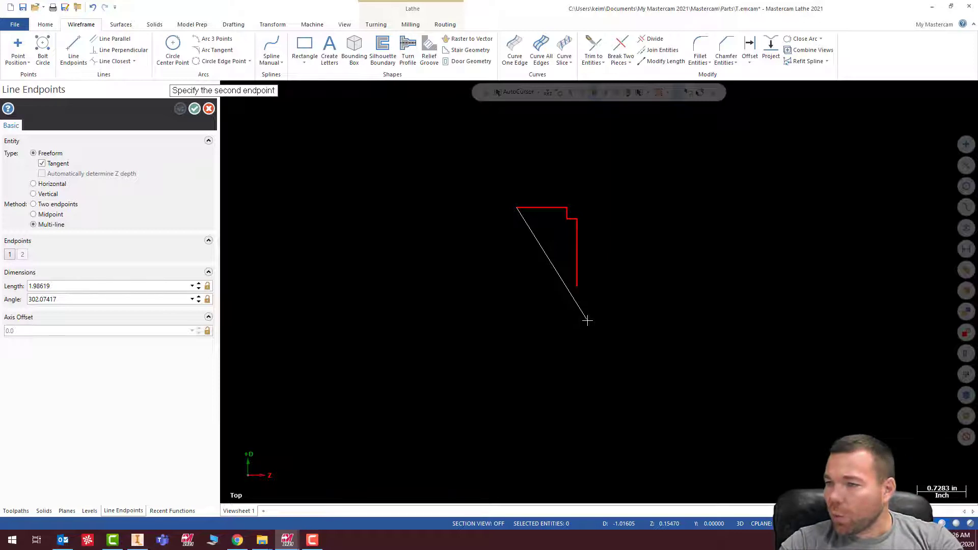
Continue the profile down the taper to 1.25,-1.45 and along the neck to 1.25,-2.95.
text(1.25)
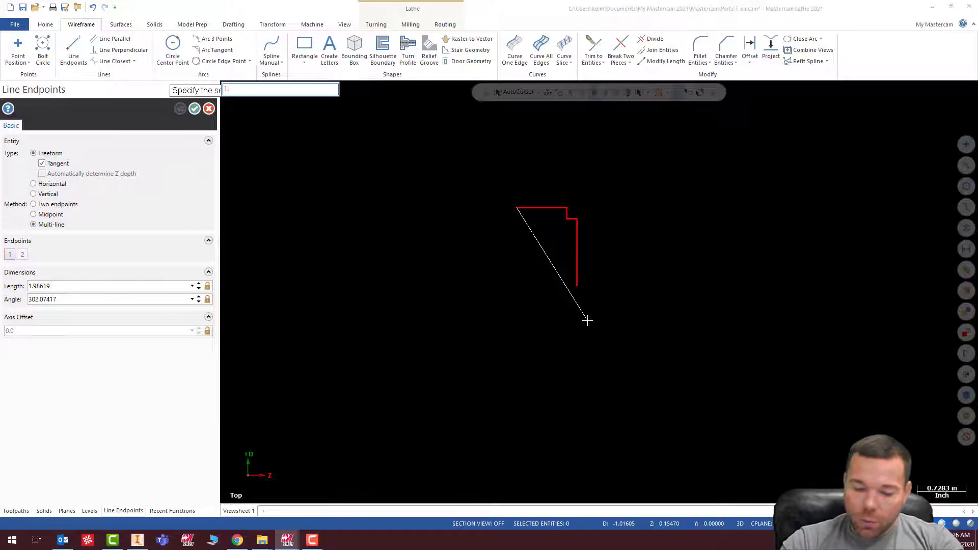
text(,)
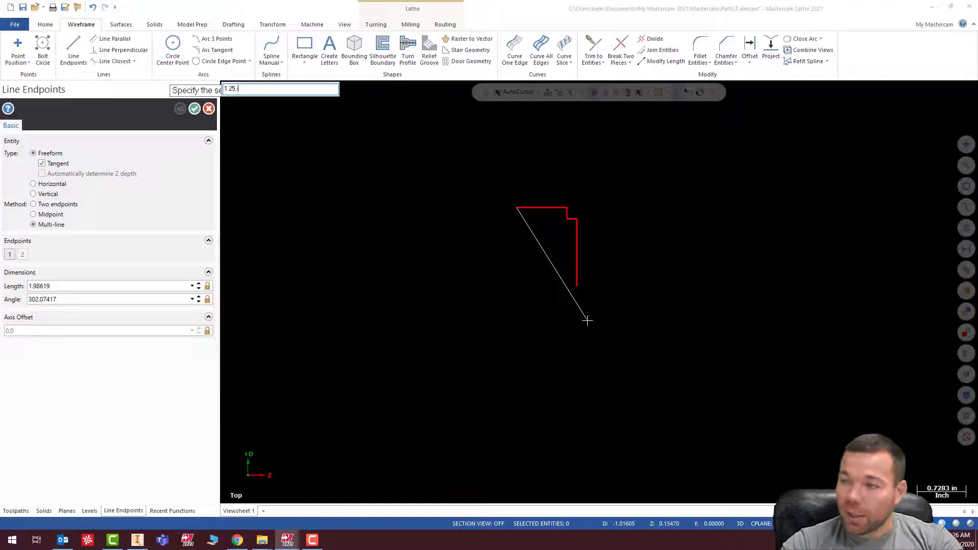
text(-1.5)
key(Return)
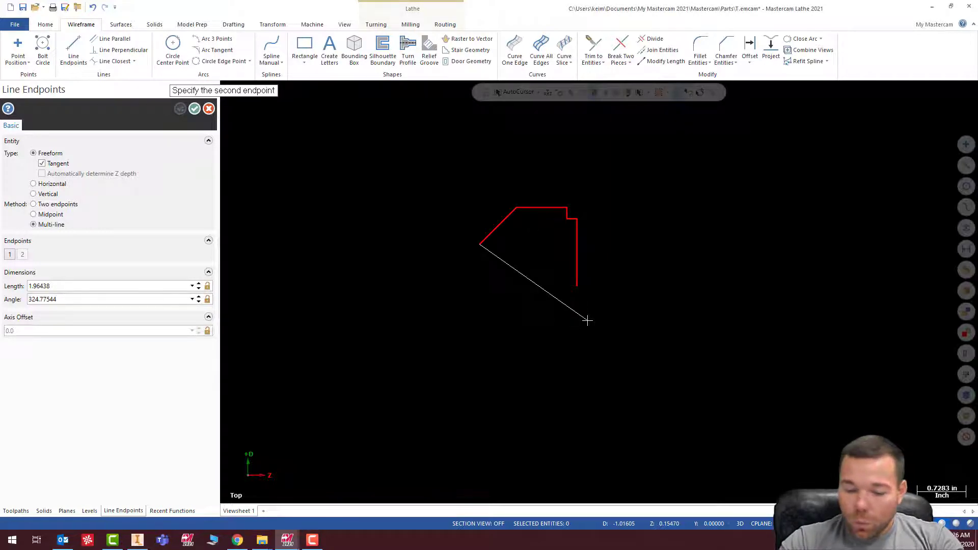
text(1.25,)
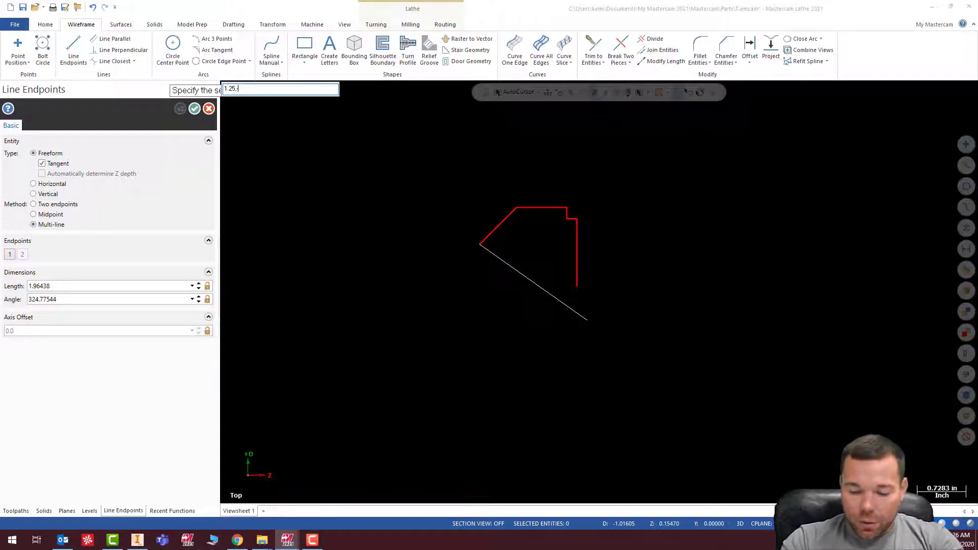
text(2.95)
key(Return)
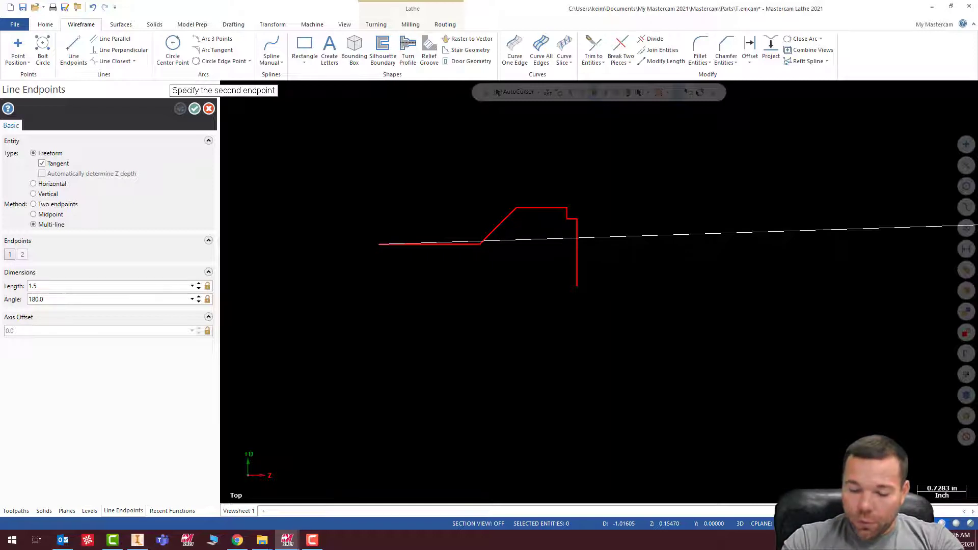
Continue the profile up the rear taper from the neck to 2.35,-3.5.
text(2.35)
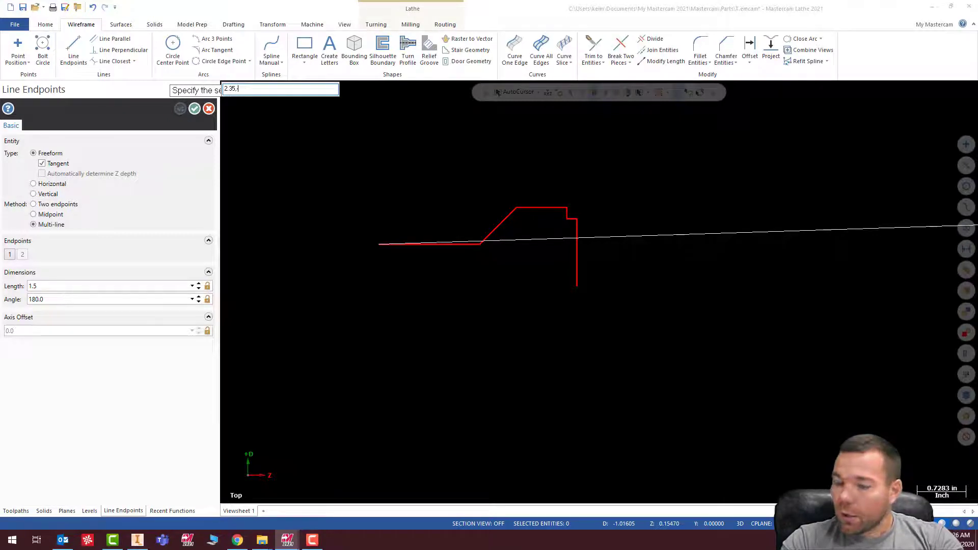
text(,-3.5)
key(Return)
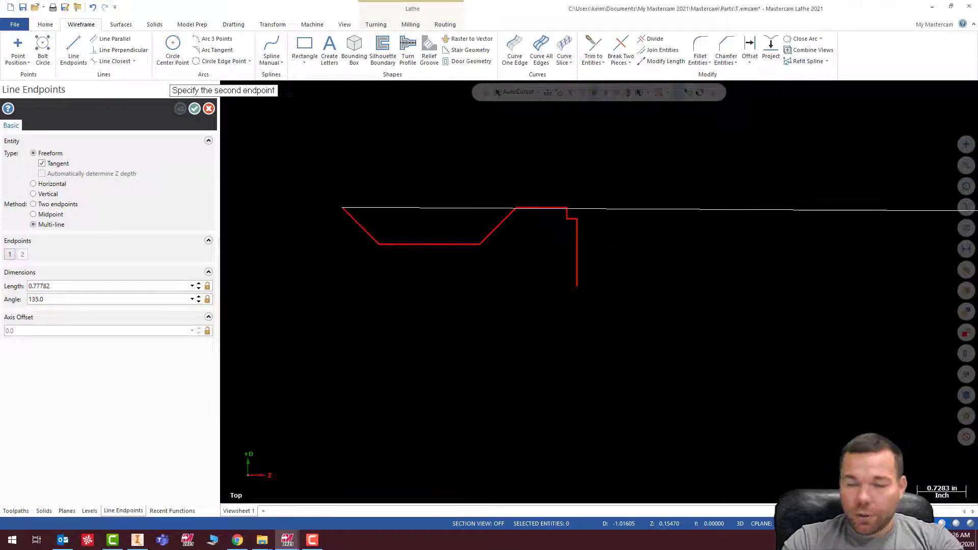
Continue the profile along the rear outside diameter to 2.35,-4.25.
text(2.35)
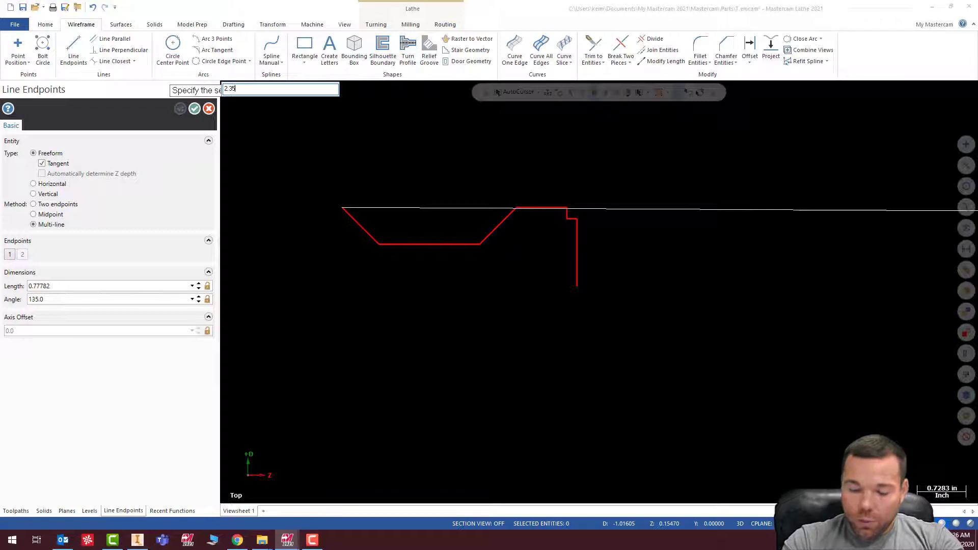
text(,)
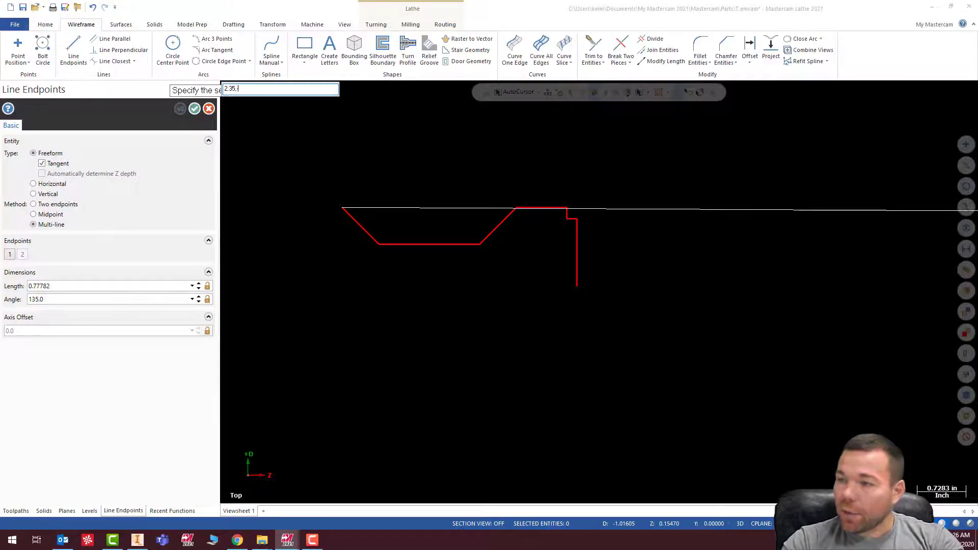
text(-)
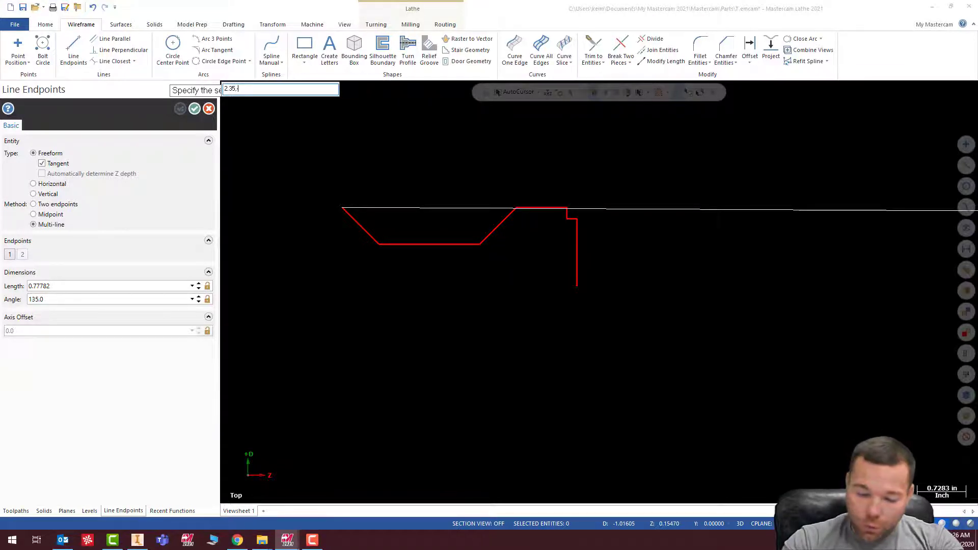
text(4.25)
key(Return)
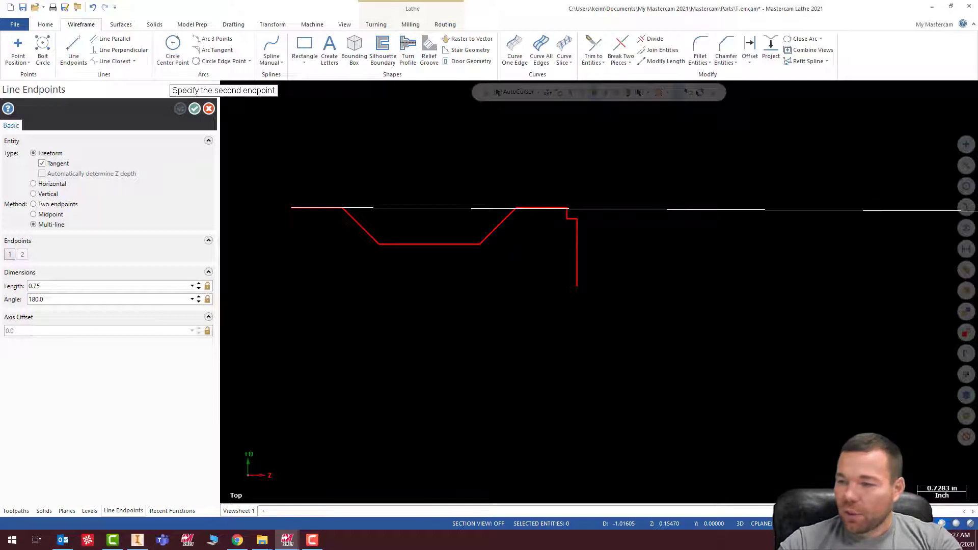
Draw the rear step down to 1.72,-4.25 and along to 1.72,-4.5, ending the line chain.
text(1.72,)
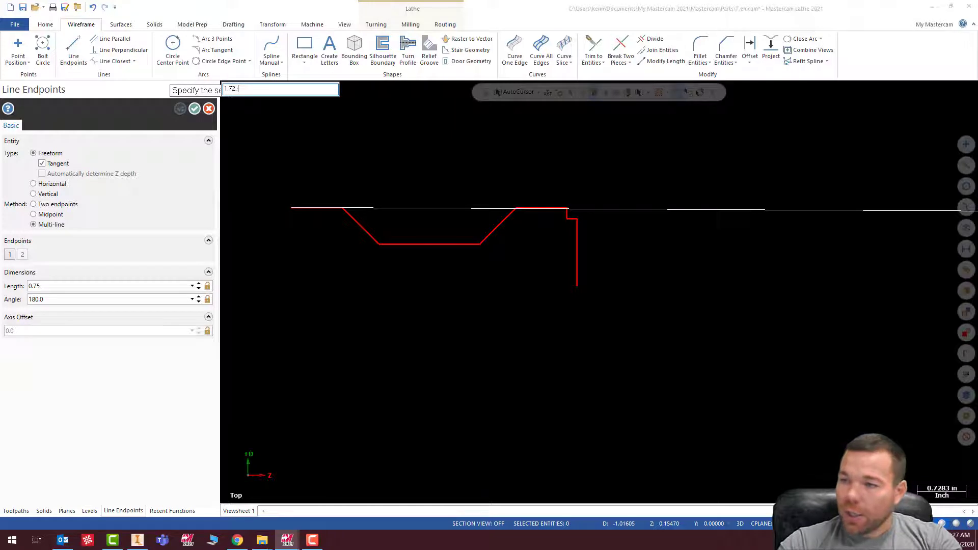
text(-4.2)
key(Return)
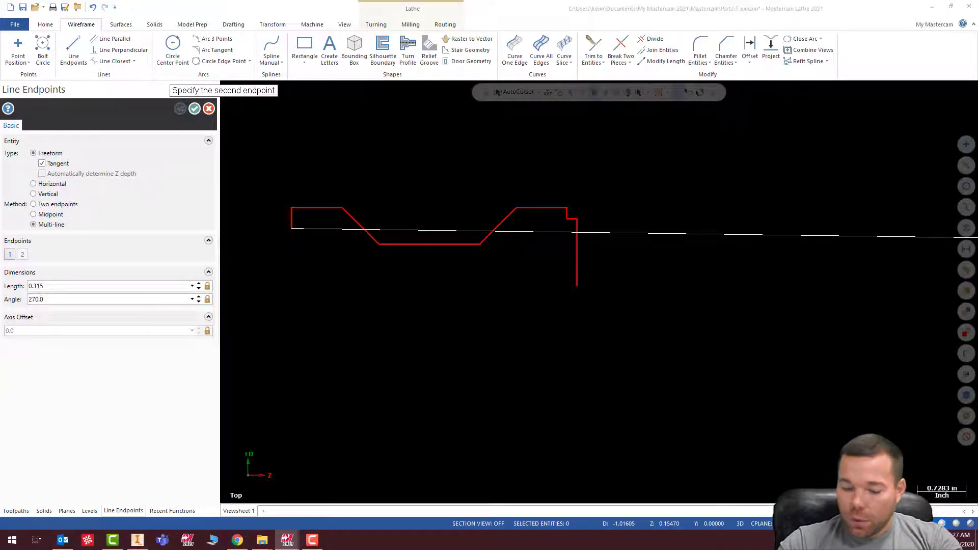
text(1.72-4.5)
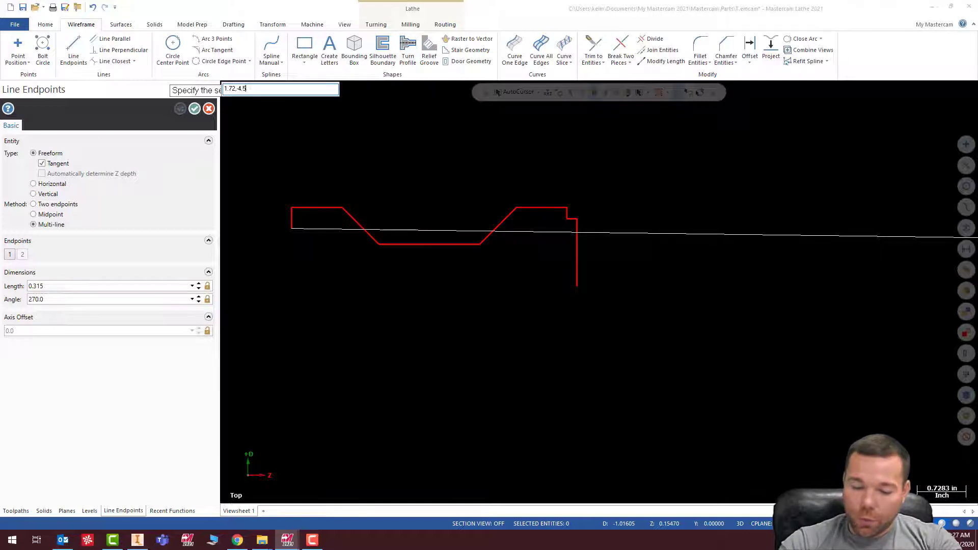
key(Return)
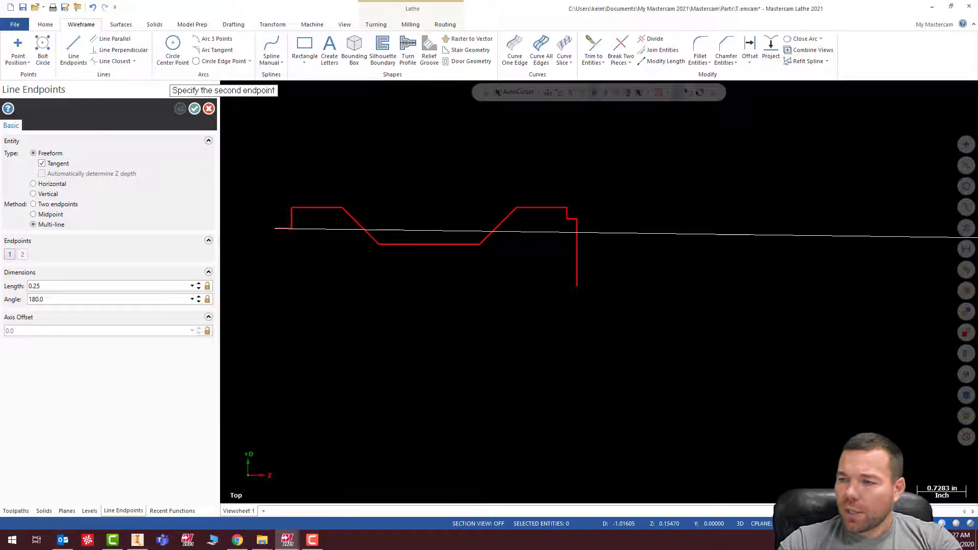
key(Escape)
key(Escape)
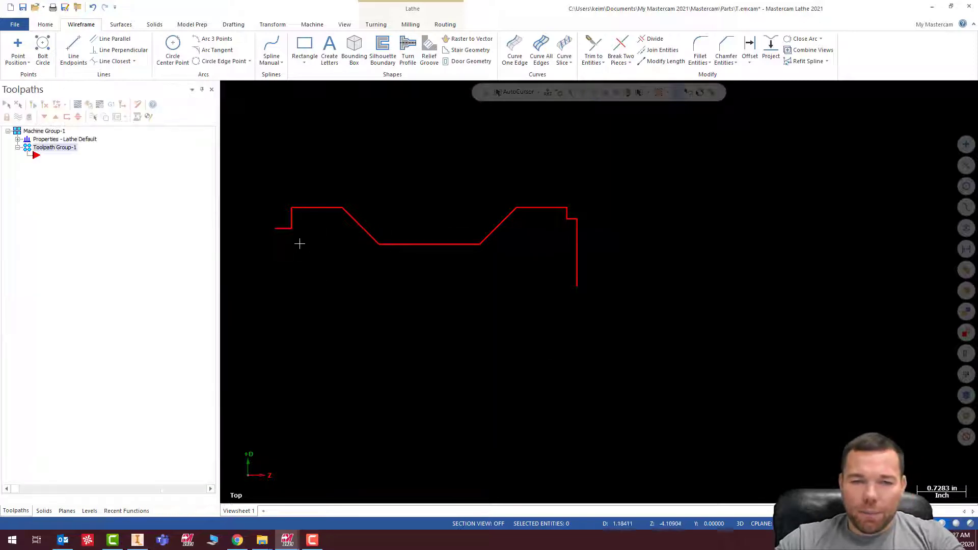
Delete the two rear step lines and the rear outside diameter line that ends at Z -4.25.
click(292, 230)
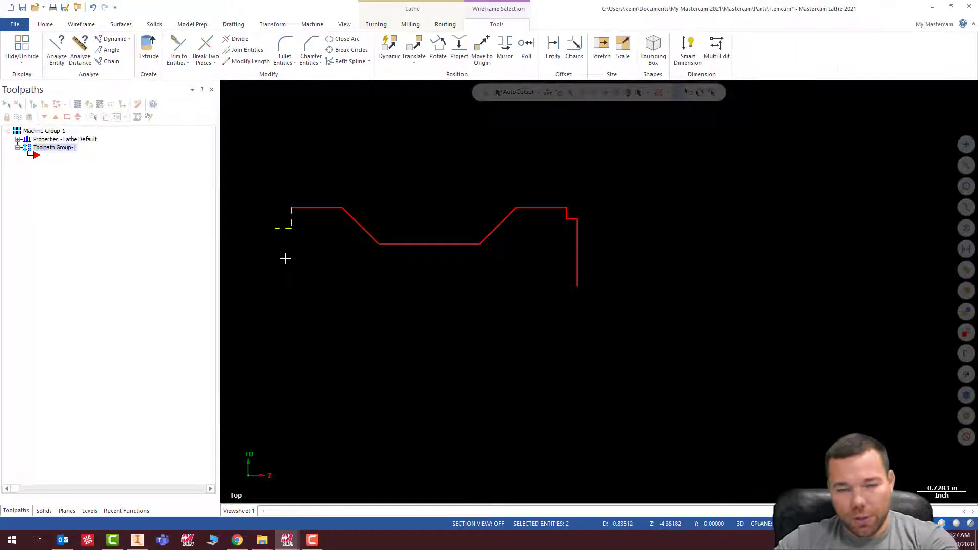
key(Delete)
click(302, 207)
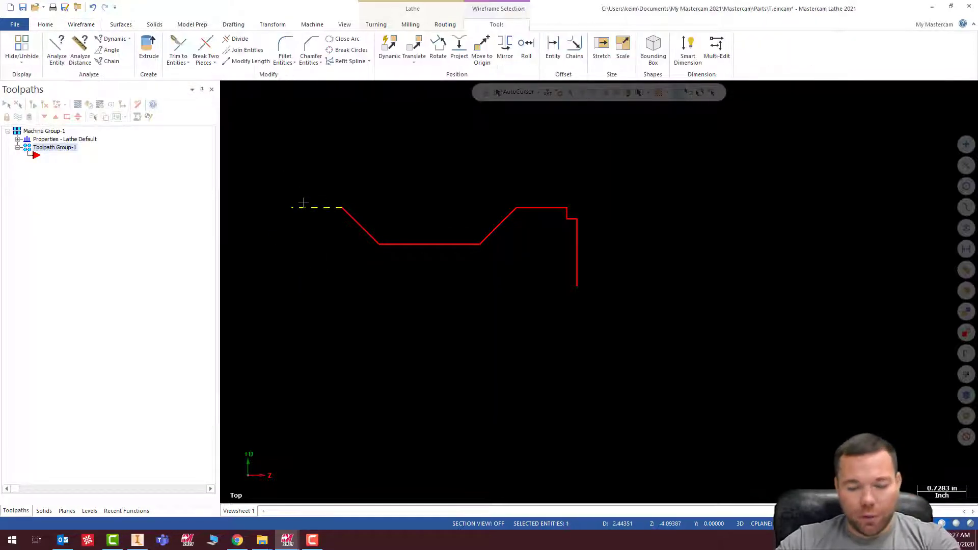
key(Delete)
Draw the rear outside diameter as one line from the upper end of the rear taper to 2.35,-4.5.
click(74, 50)
click(341, 207)
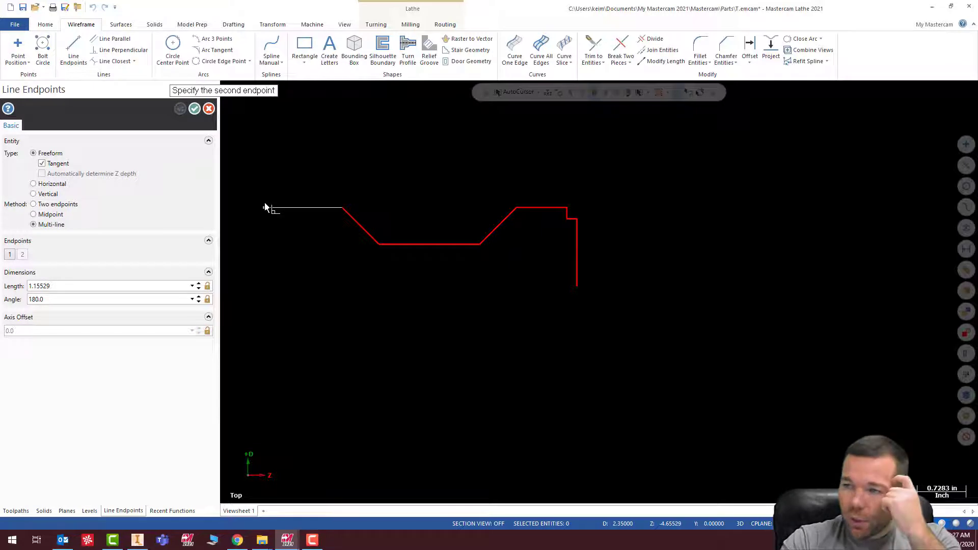
text(2.3)
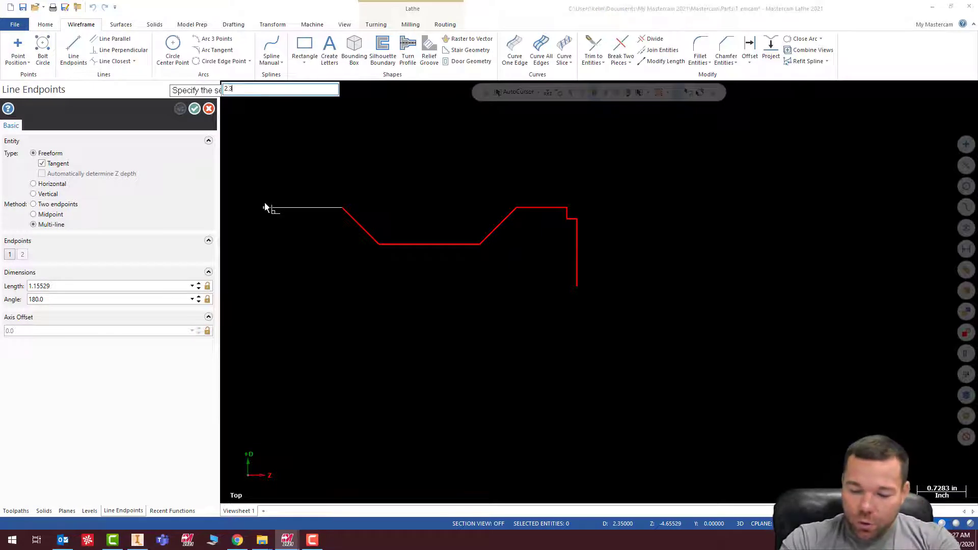
text(5,-)
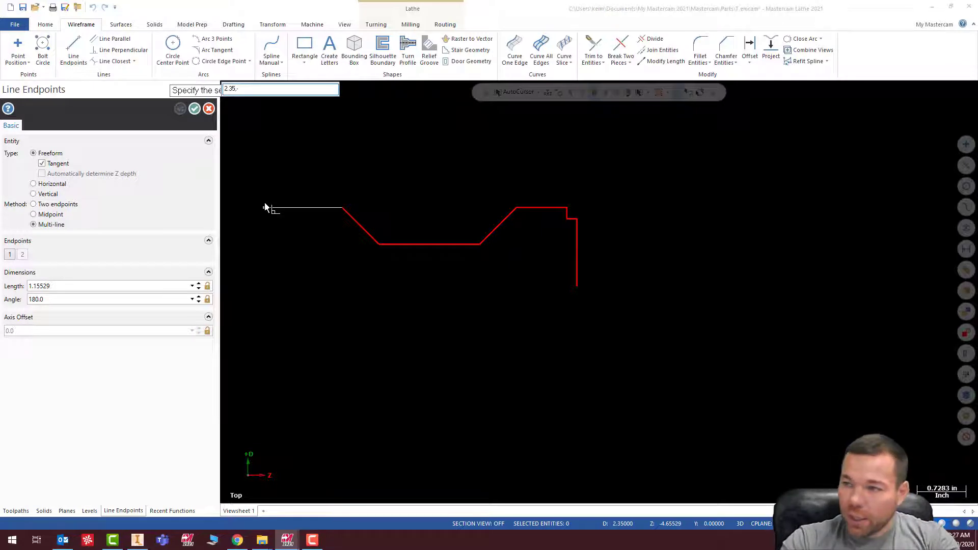
text(4.5)
key(Return)
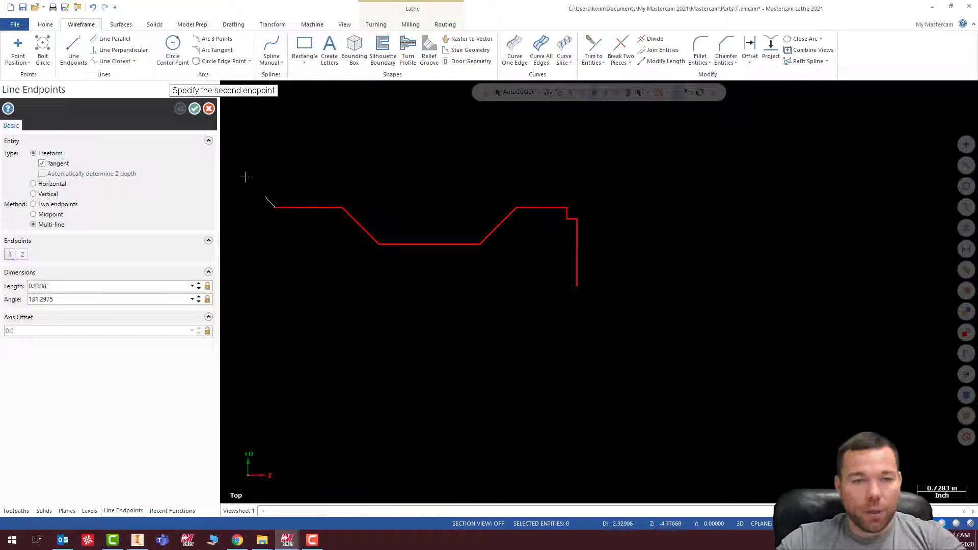
click(194, 109)
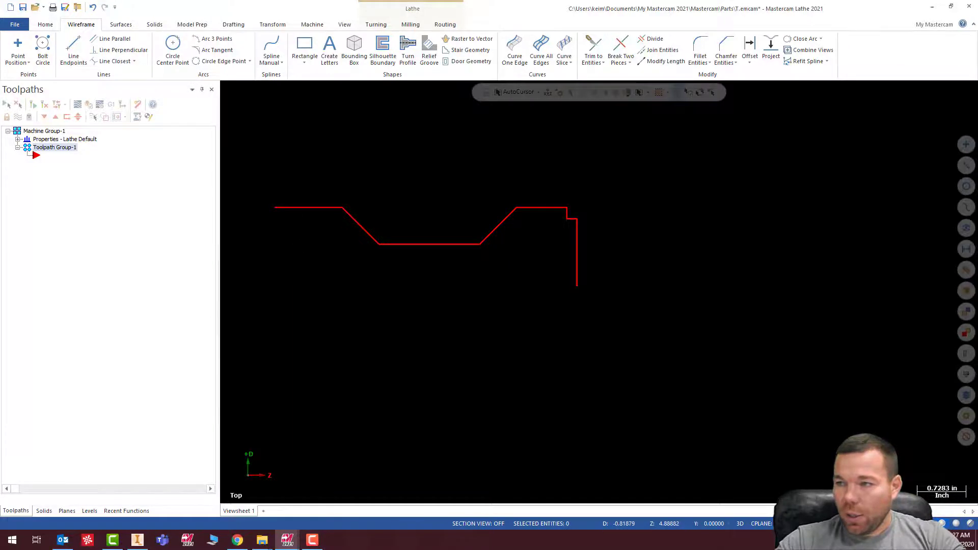
Check the drawn profile against the Tutorial #2 drawing in the browser PDF and return to Mastercam.
click(237, 540)
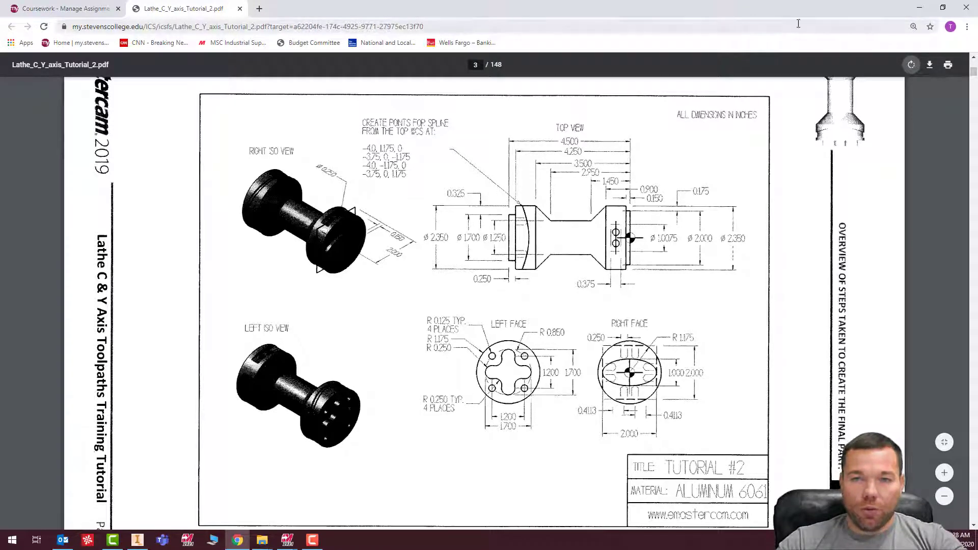
click(919, 7)
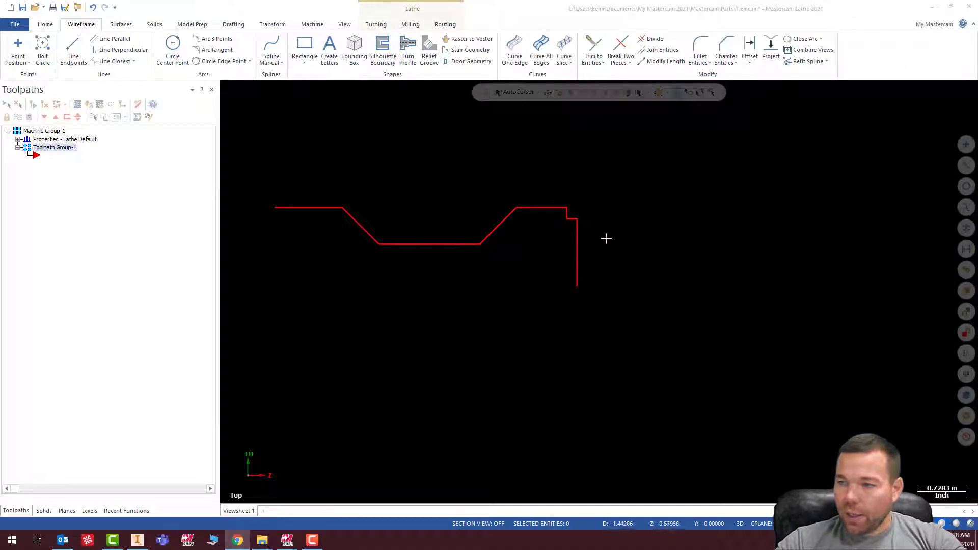
scroll(681, 294, down, 4)
scroll(400, 201, up, 8)
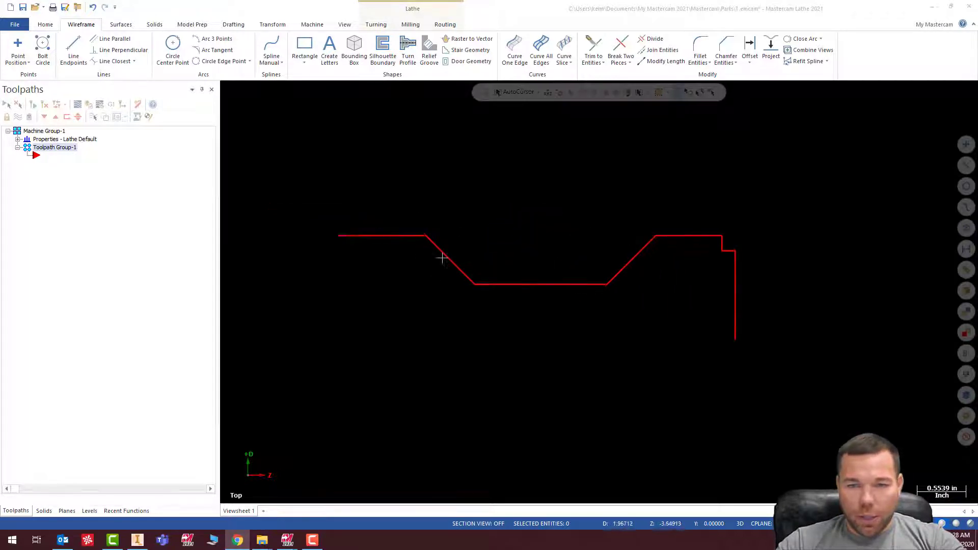
scroll(542, 274, down, 4)
key(alt+Tab)
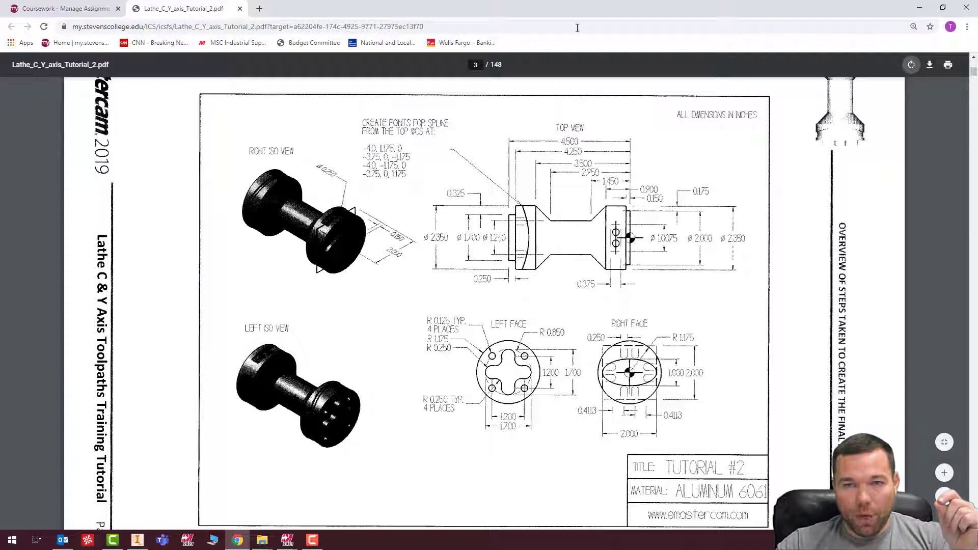
click(919, 7)
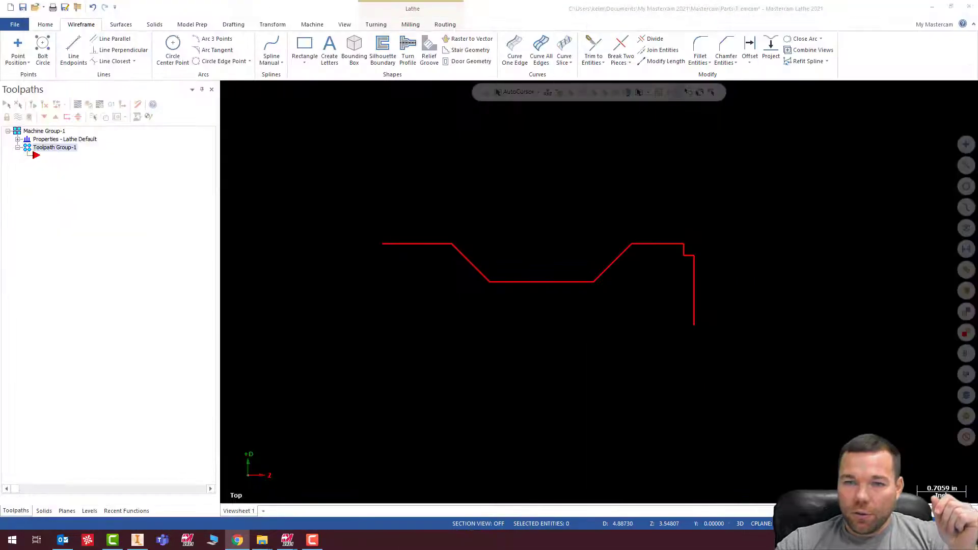
Set the Right plane as WCS, construction plane and tool plane, and orient the graphics view to Right.
click(71, 512)
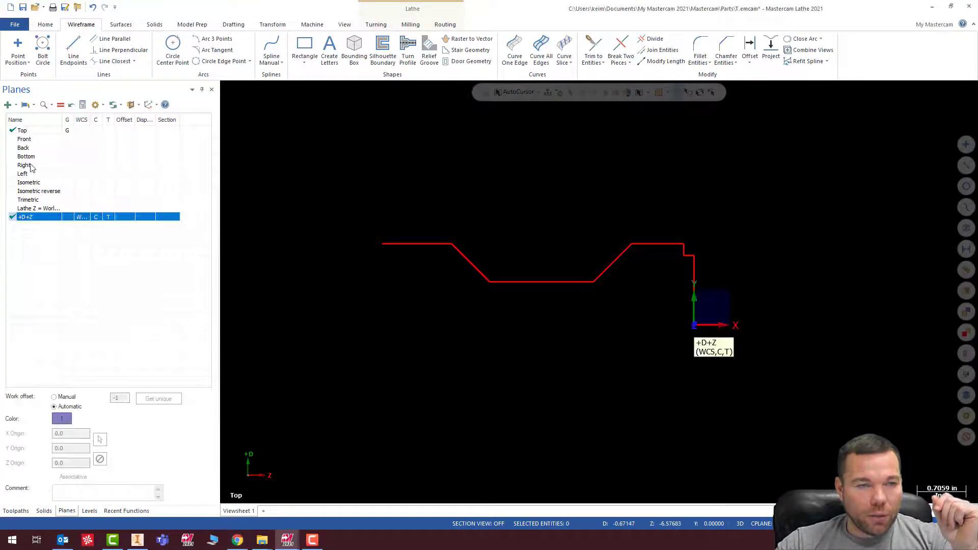
click(31, 166)
click(61, 106)
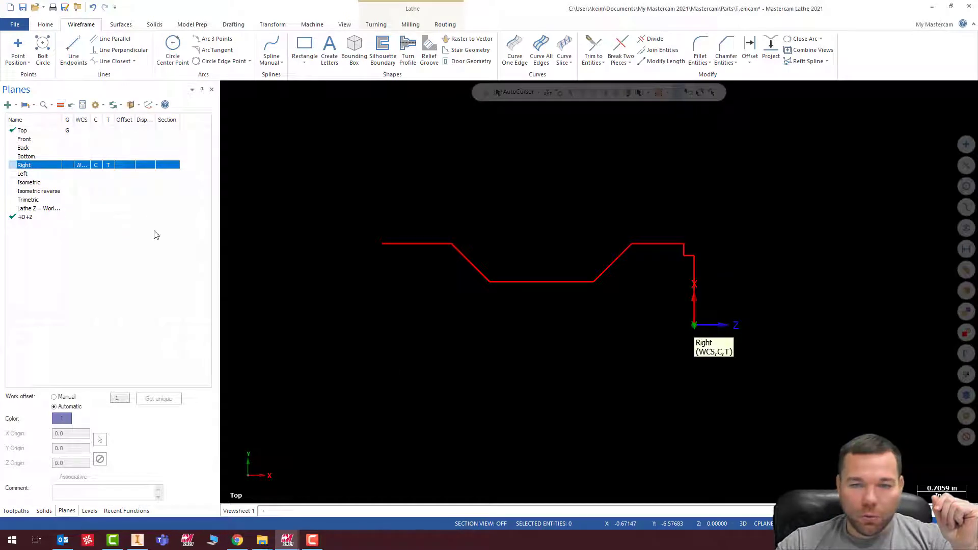
right_click(576, 182)
click(601, 220)
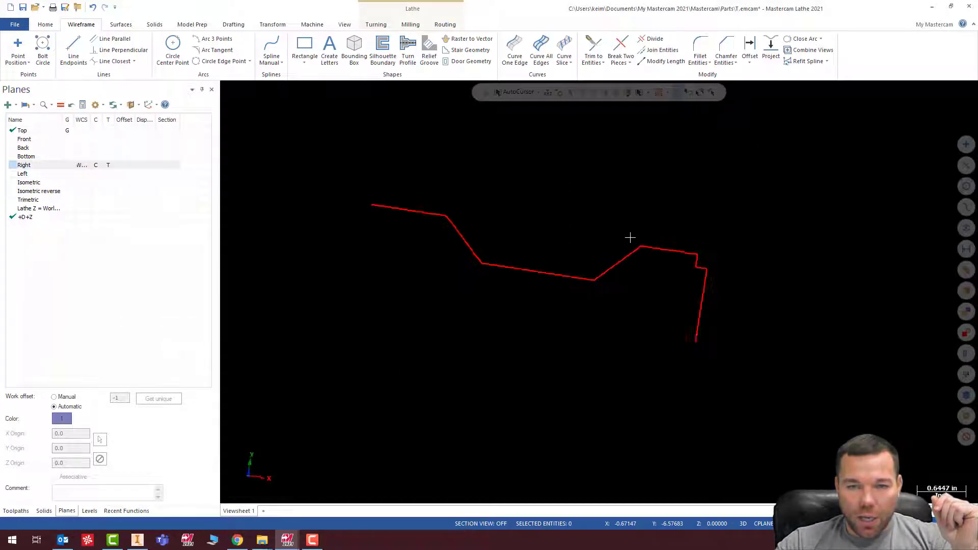
scroll(647, 300, down, 3)
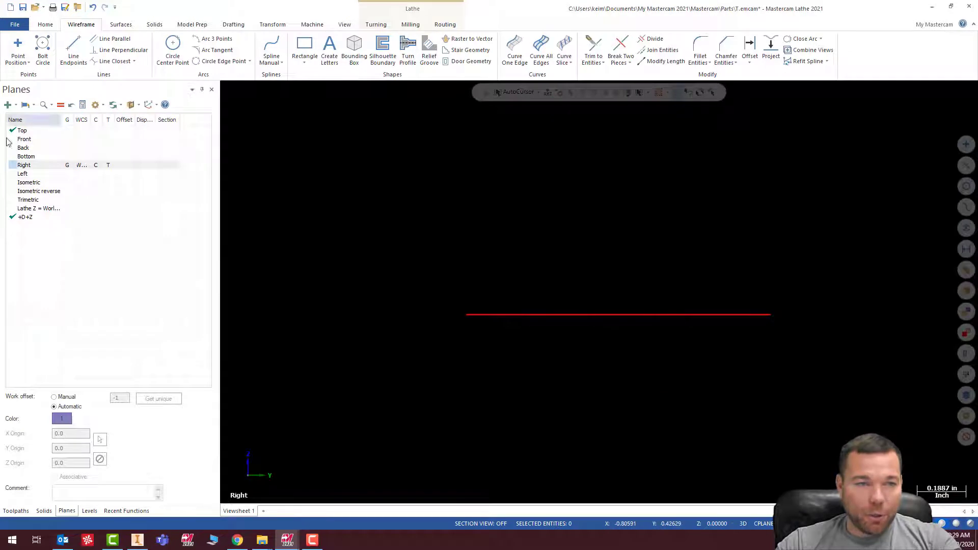
right_click(446, 197)
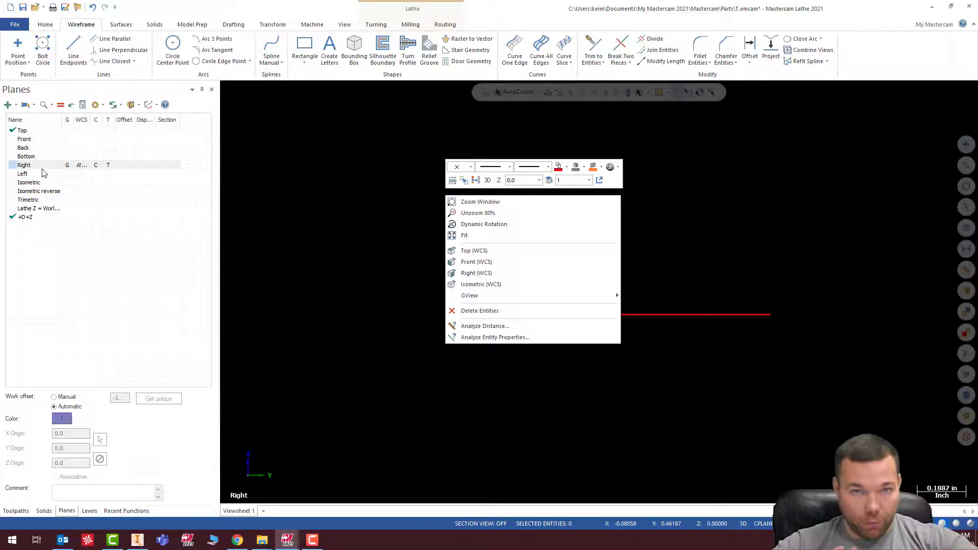
click(650, 271)
Draw a NURBS ellipse centred on the origin of the Right plane with radius A 0.5 and radius B 1.0.
scroll(772, 270, down, 3)
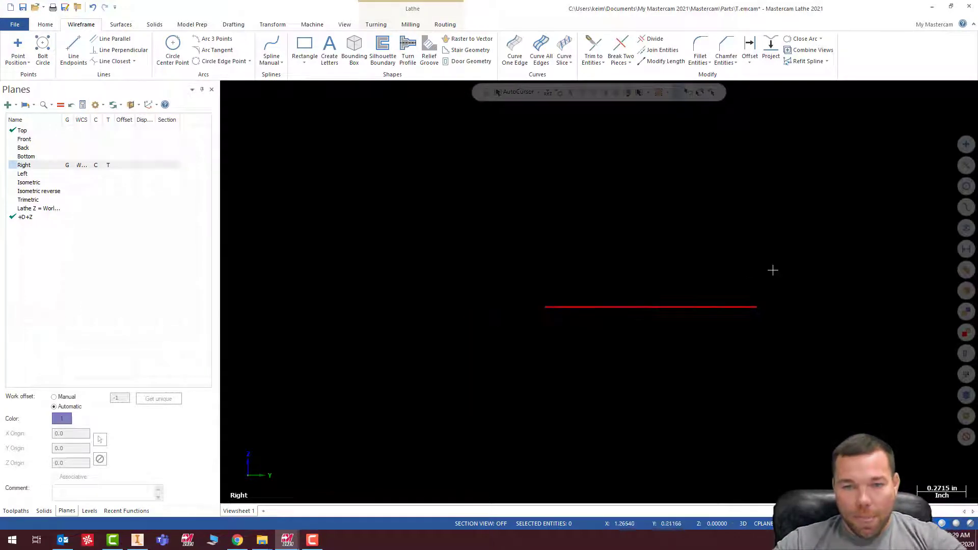
scroll(591, 255, up, 2)
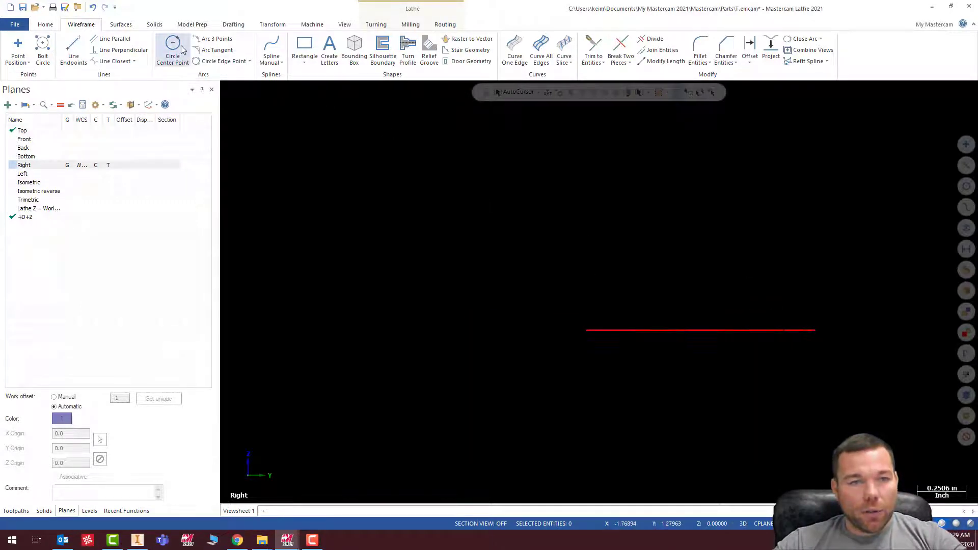
click(304, 60)
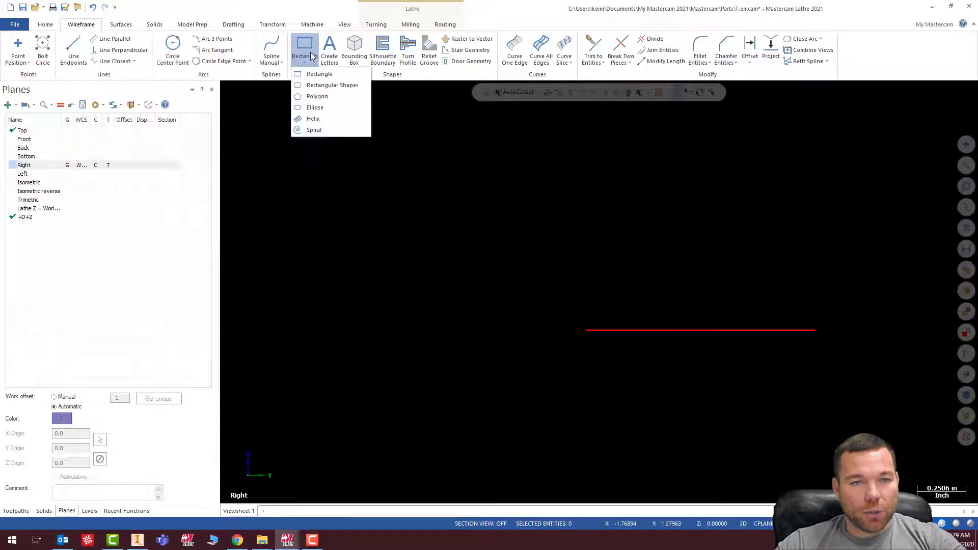
click(314, 108)
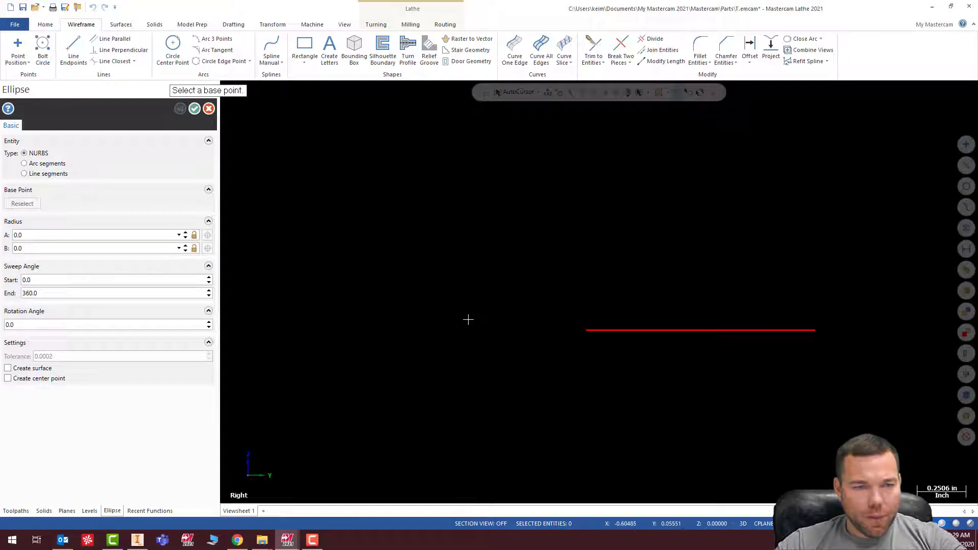
text(0.0)
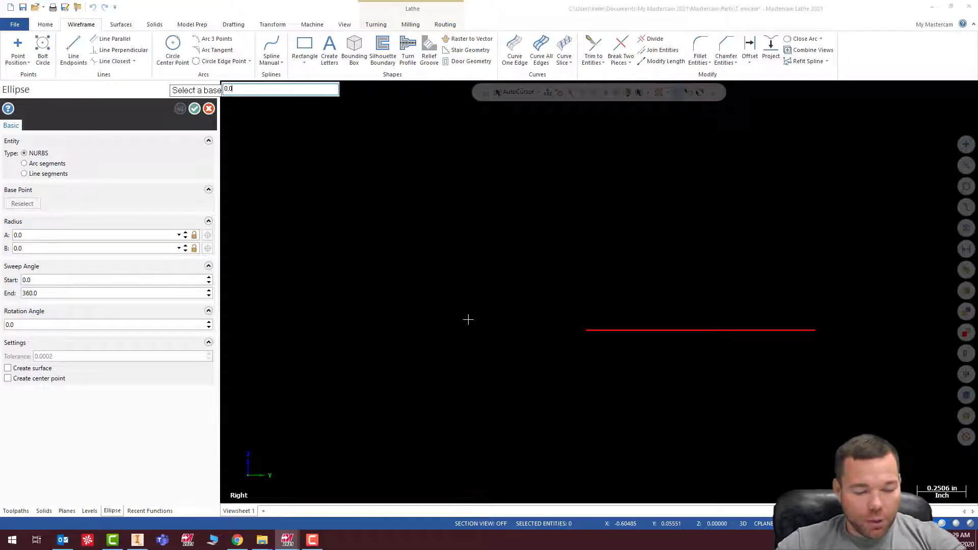
key(Return)
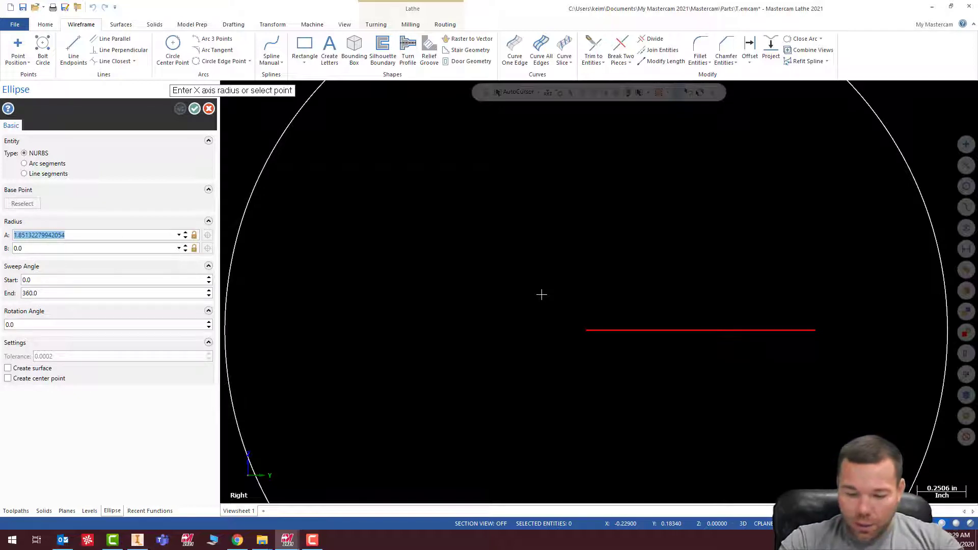
text(1.0)
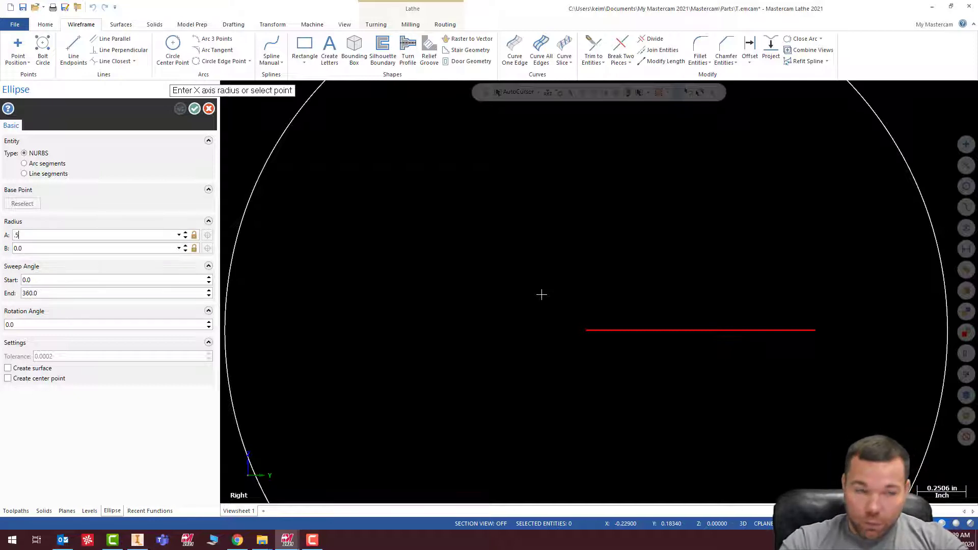
key(Tab)
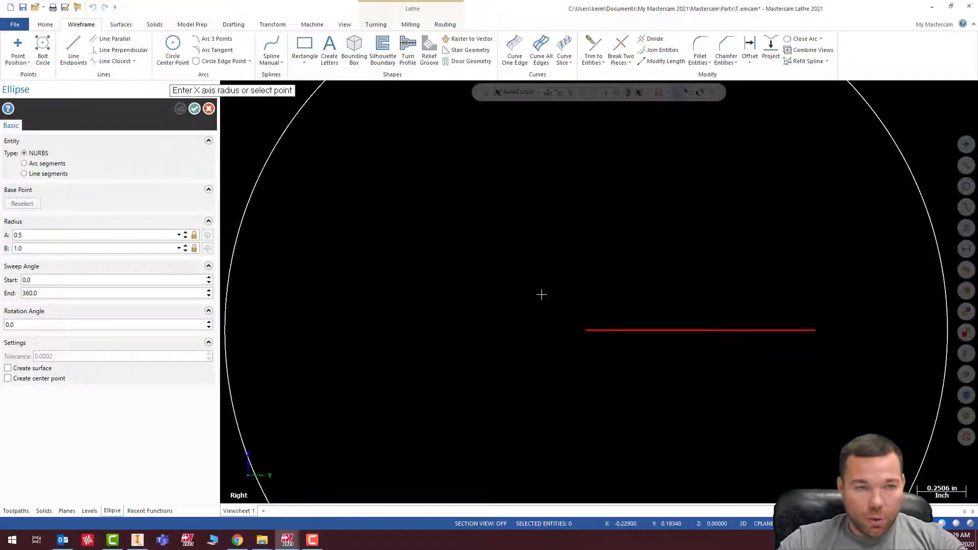
key(Return)
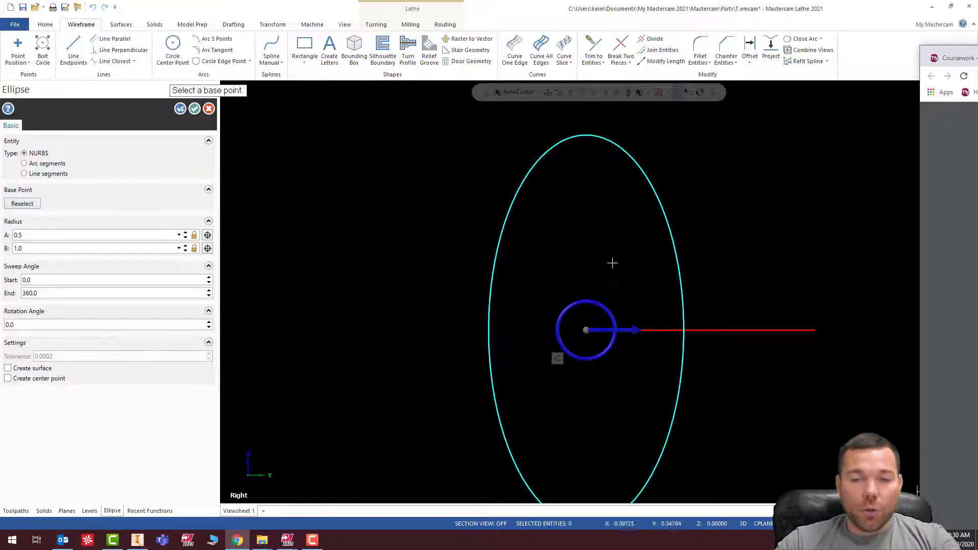
Set the ellipse's radius A to 1.0 and radius B to 0.5, create it and leave the Ellipse command.
double_click(24, 236)
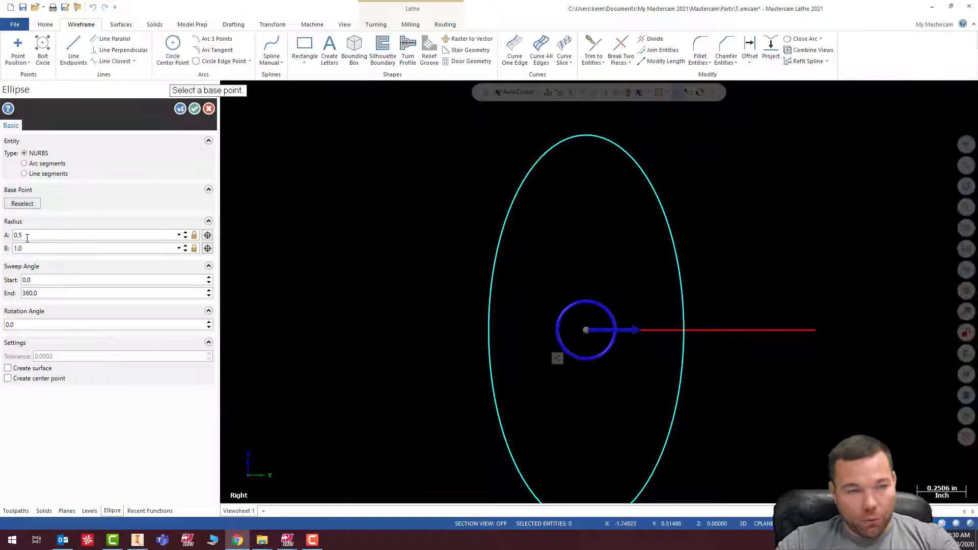
text(1)
key(Tab)
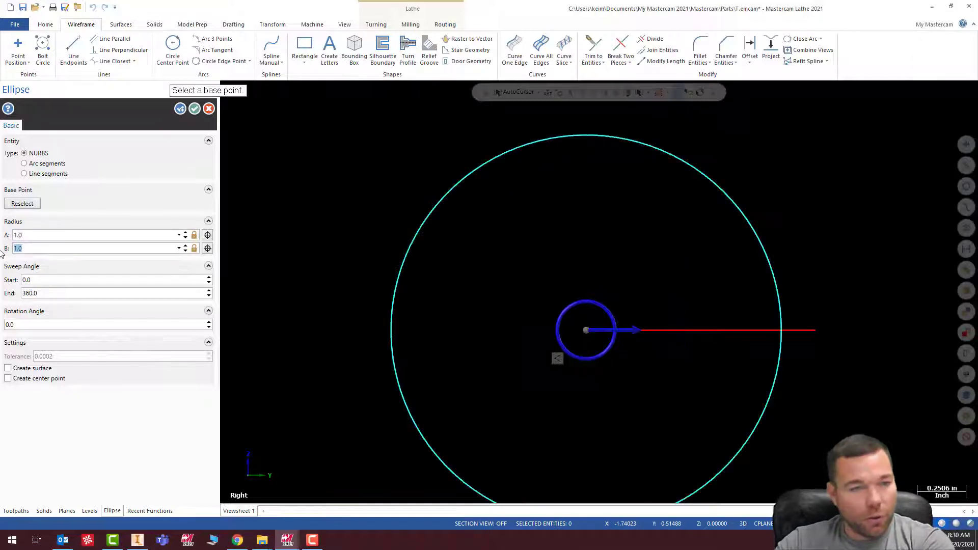
text(.5)
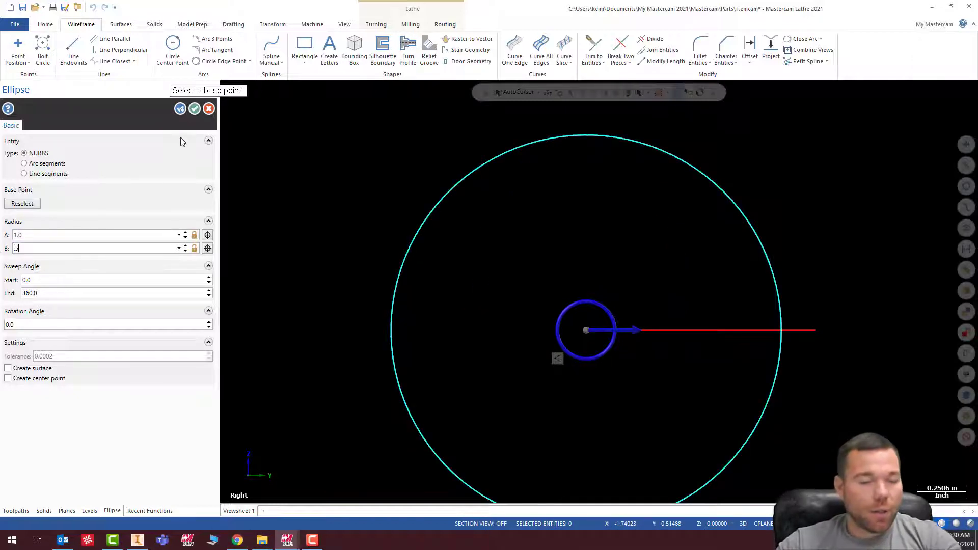
click(177, 110)
click(180, 109)
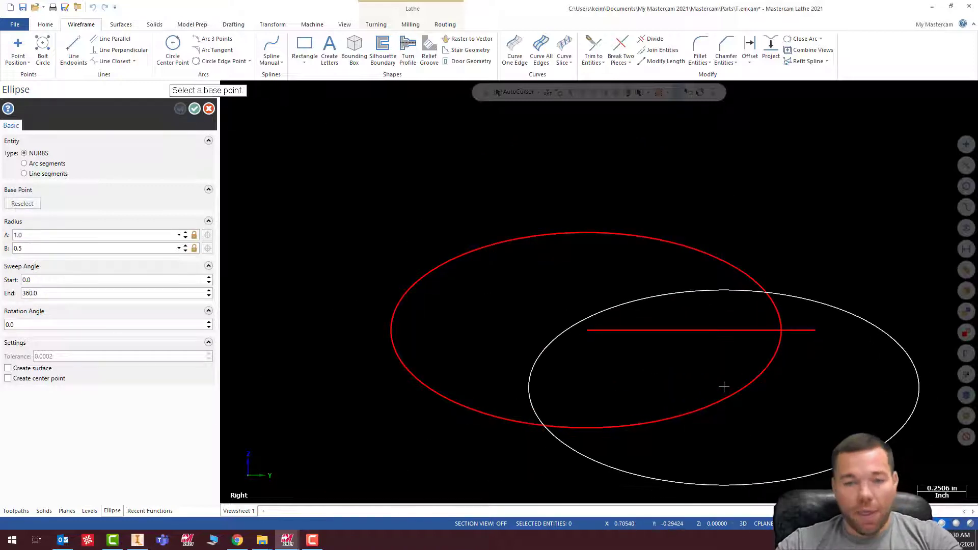
key(Escape)
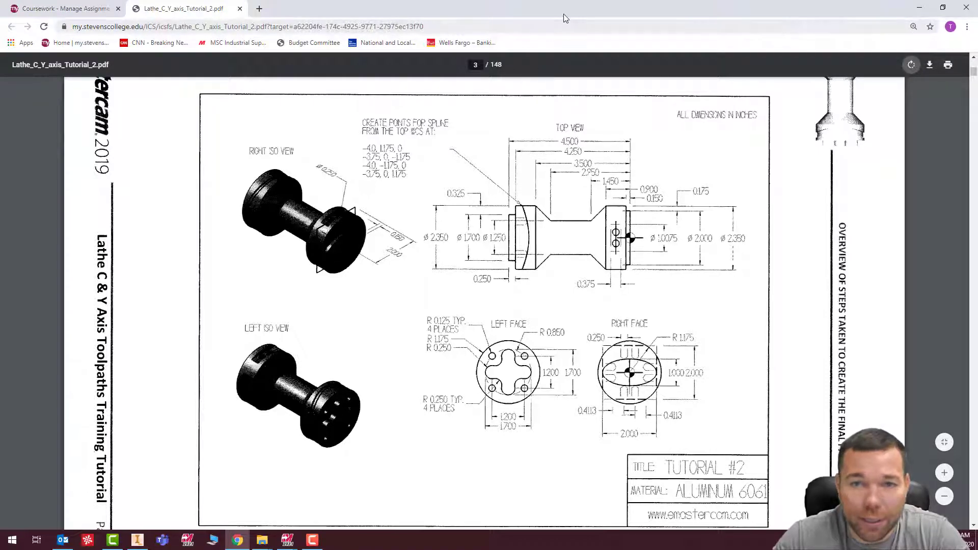
Return from the PDF drawing to Mastercam and draw a 2.0 by 2.0 rectangle anchored to its center at 0,0,-.52.
drag(564, 14, 977, 81)
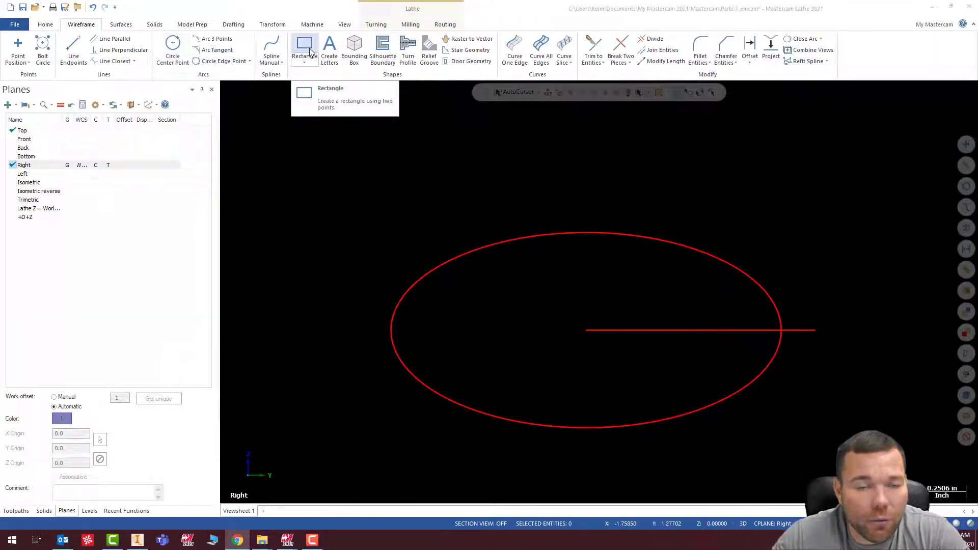
click(305, 46)
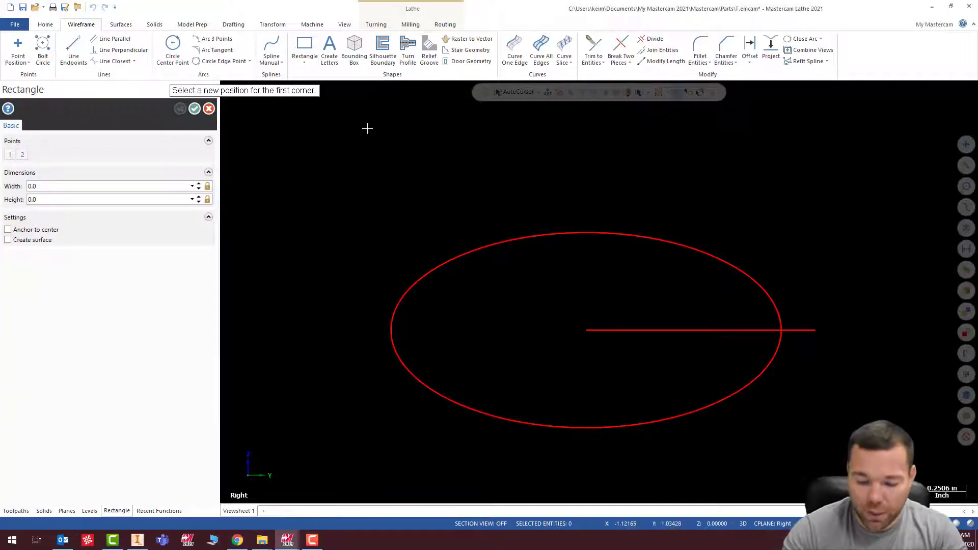
text(0.0)
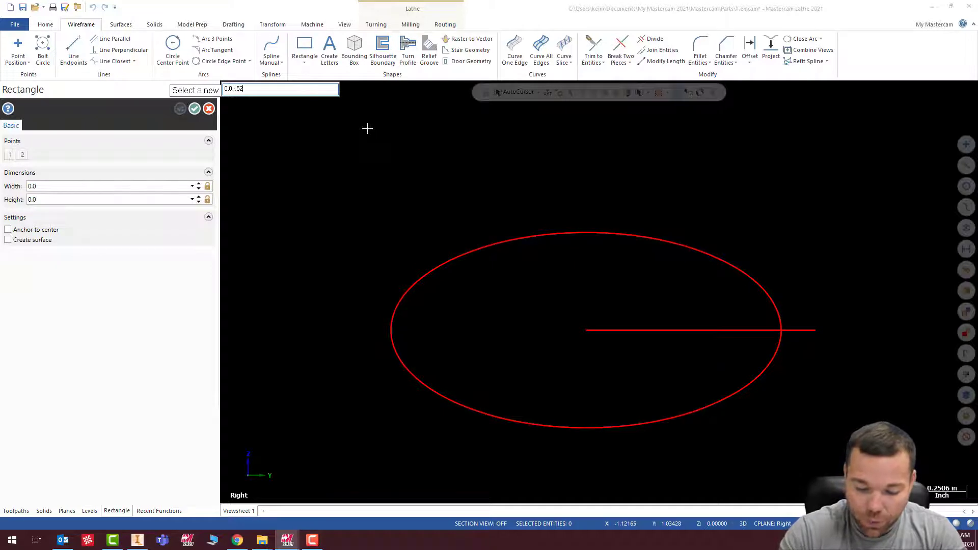
key(Return)
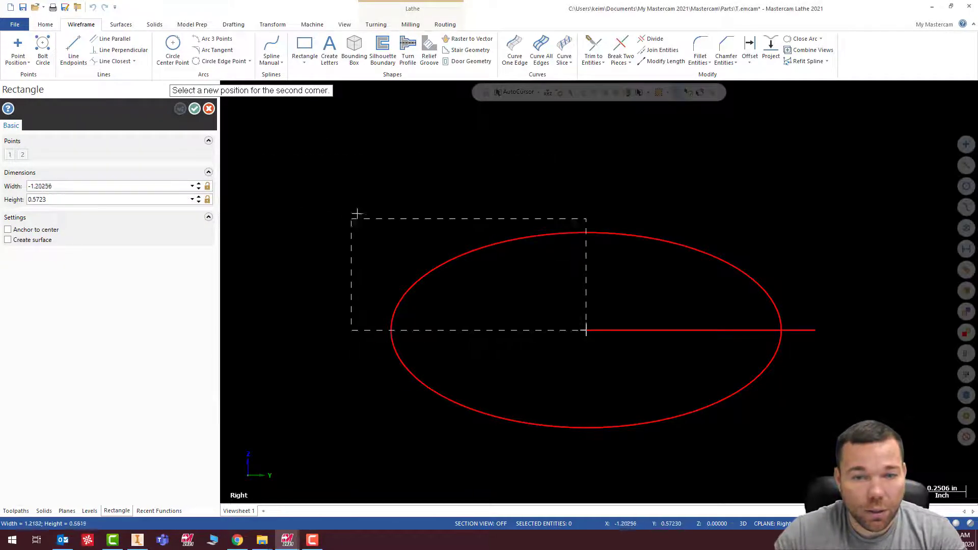
click(8, 229)
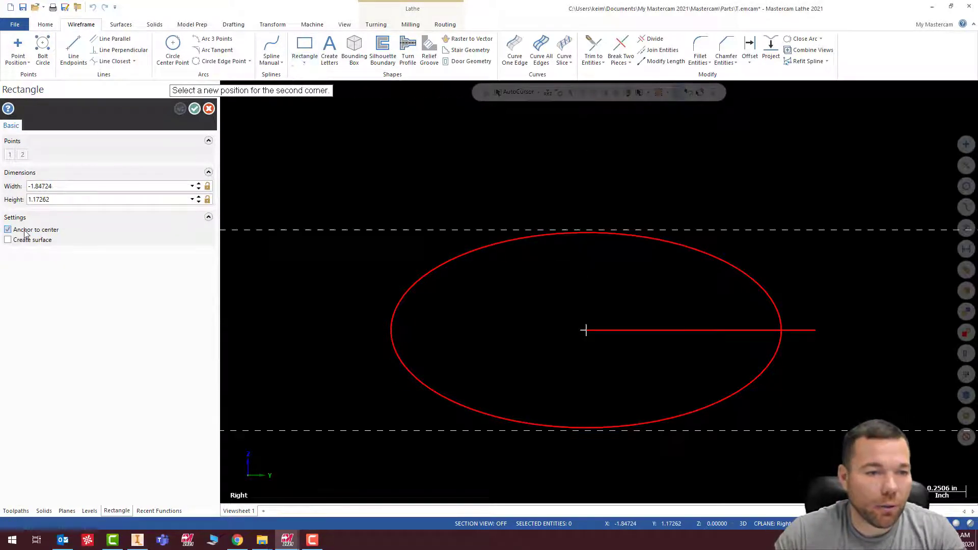
double_click(45, 186)
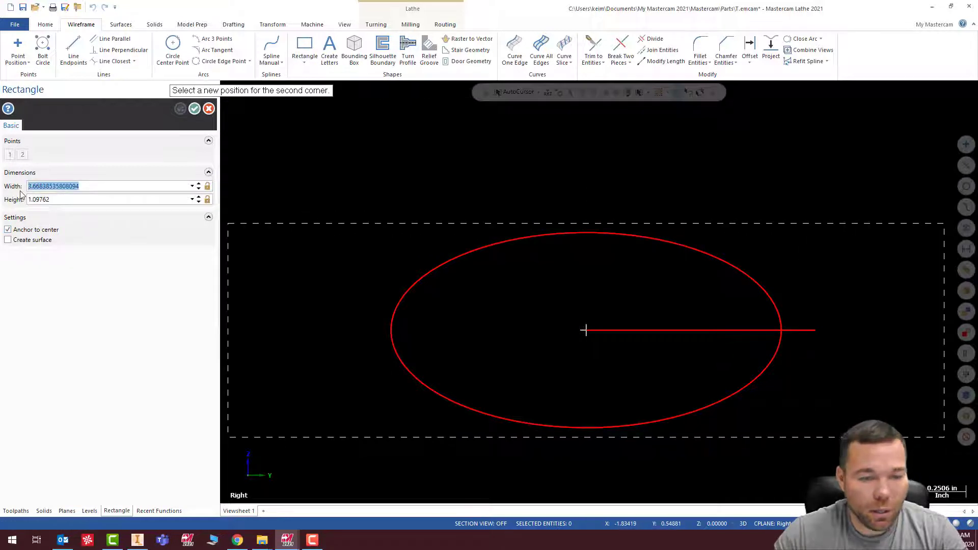
text(2.)
key(Tab)
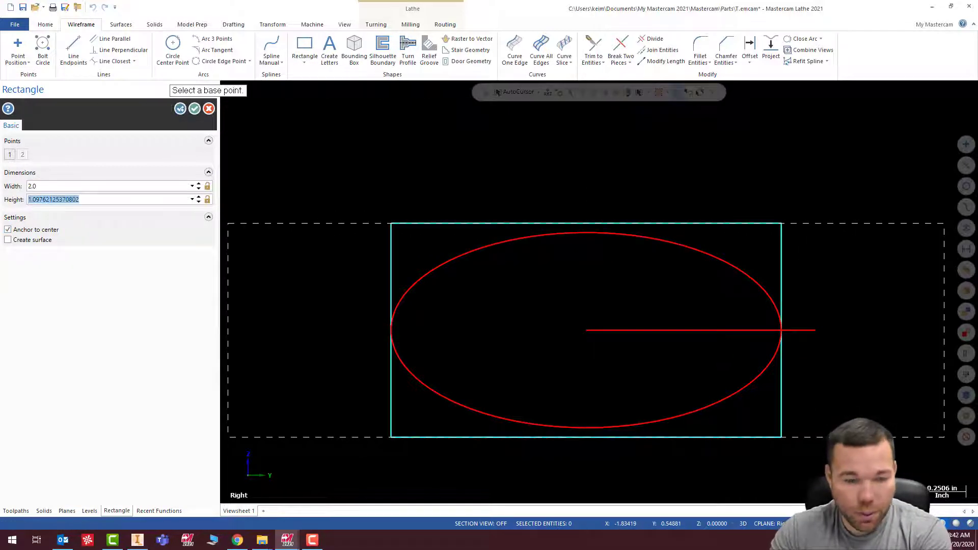
text(2)
key(Tab)
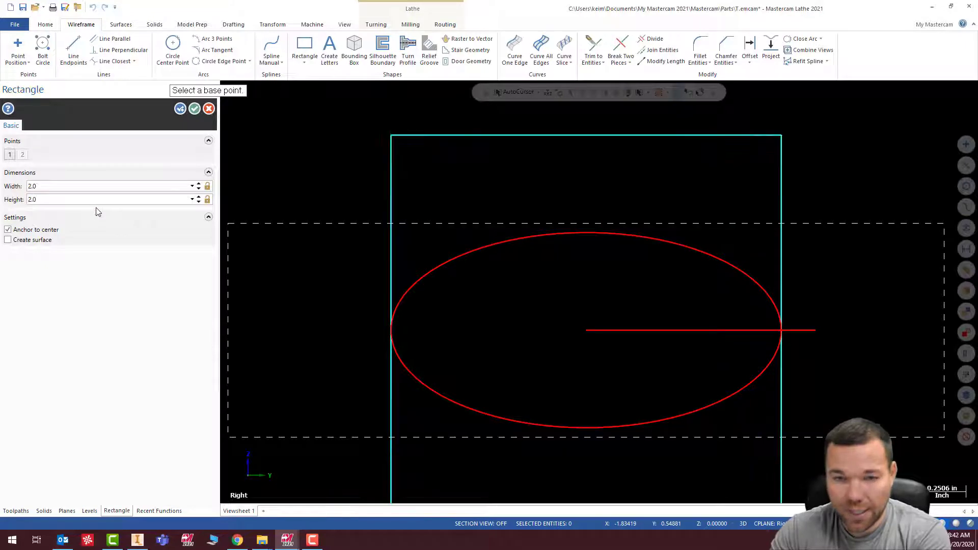
click(180, 109)
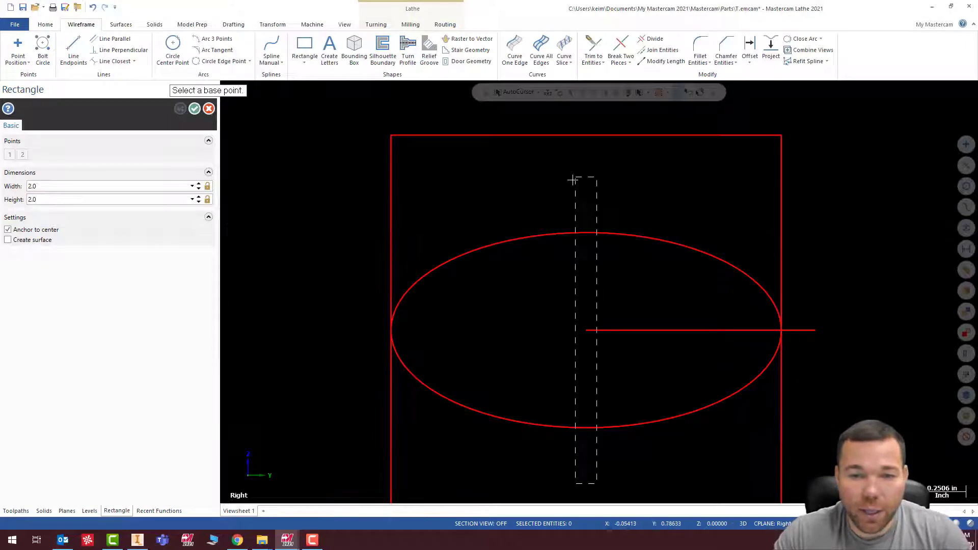
Draw a center-point circle at 0,0,-.52 with a diameter of 3.35.
scroll(571, 176, down, 1)
click(178, 56)
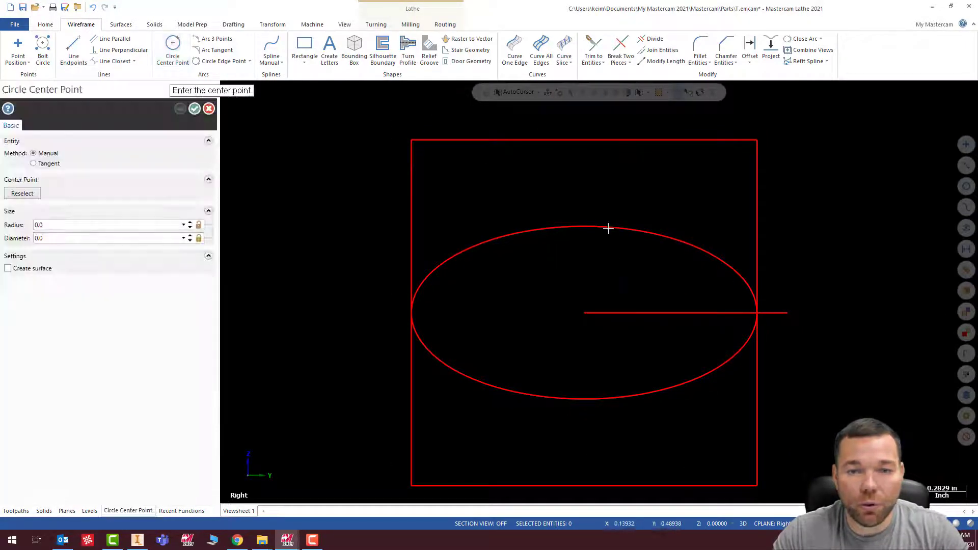
text(0,0)
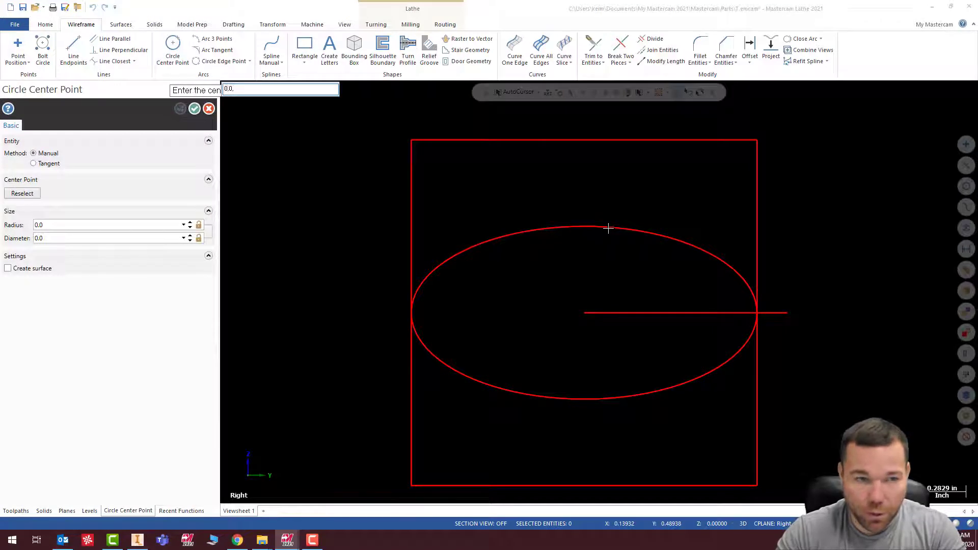
text(,-.52)
key(Return)
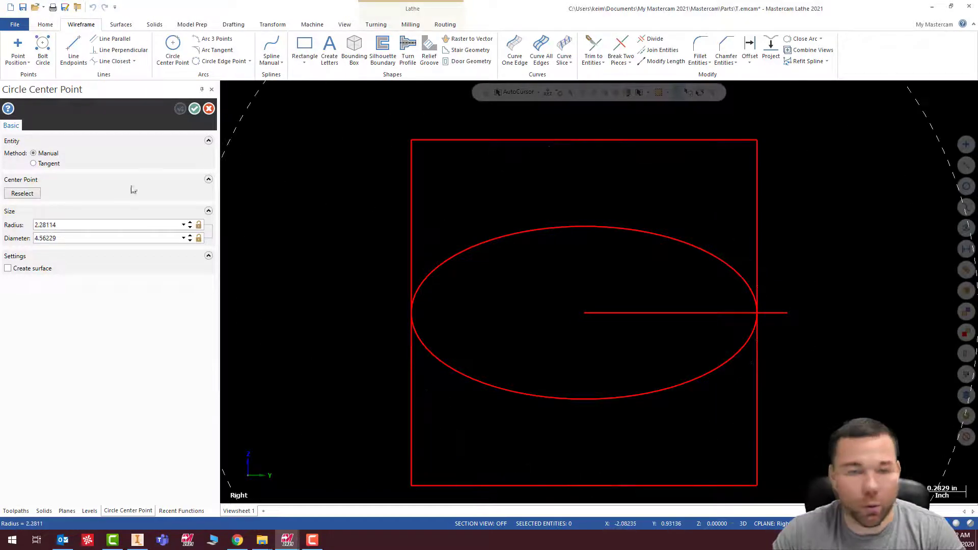
click(84, 239)
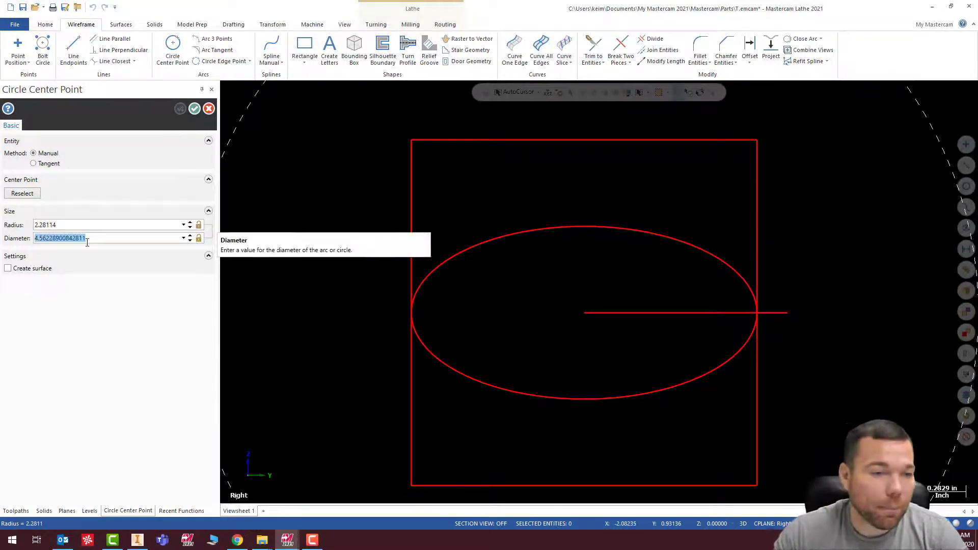
text(3.35)
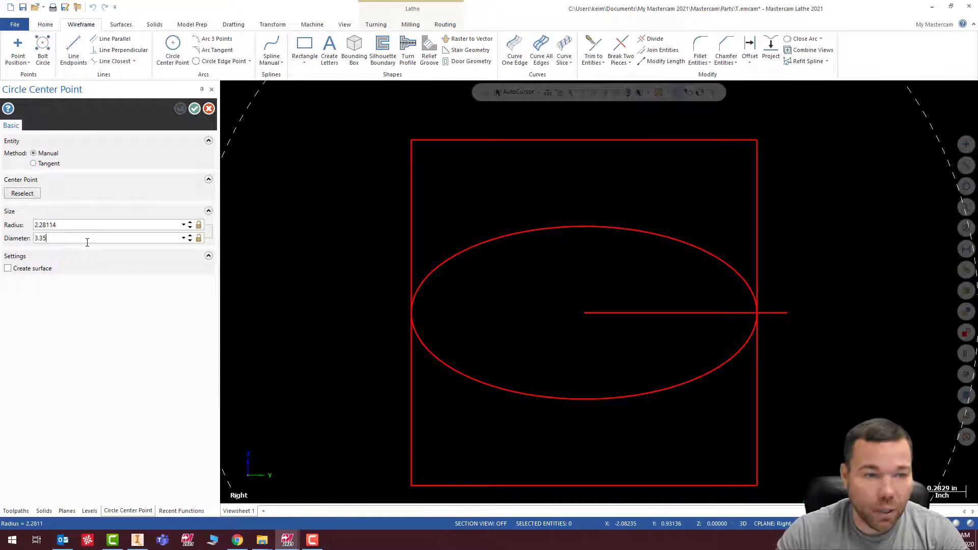
key(Return)
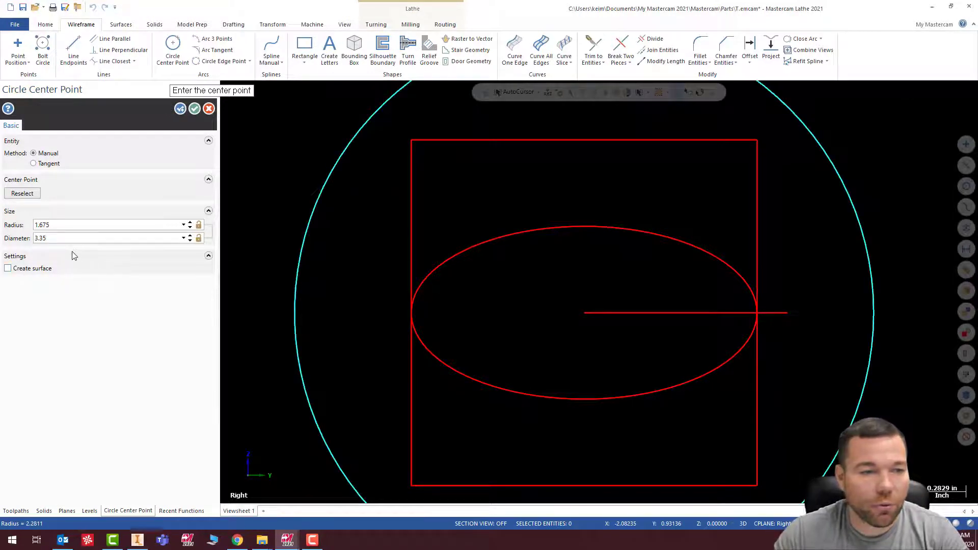
Set the circle's diameter to 2.35, create it and leave the circle command.
double_click(39, 238)
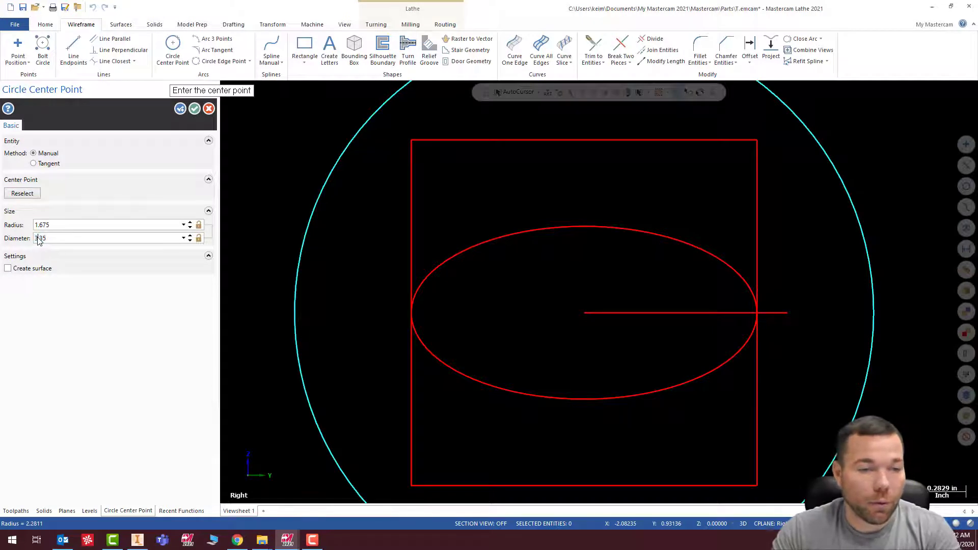
text(2)
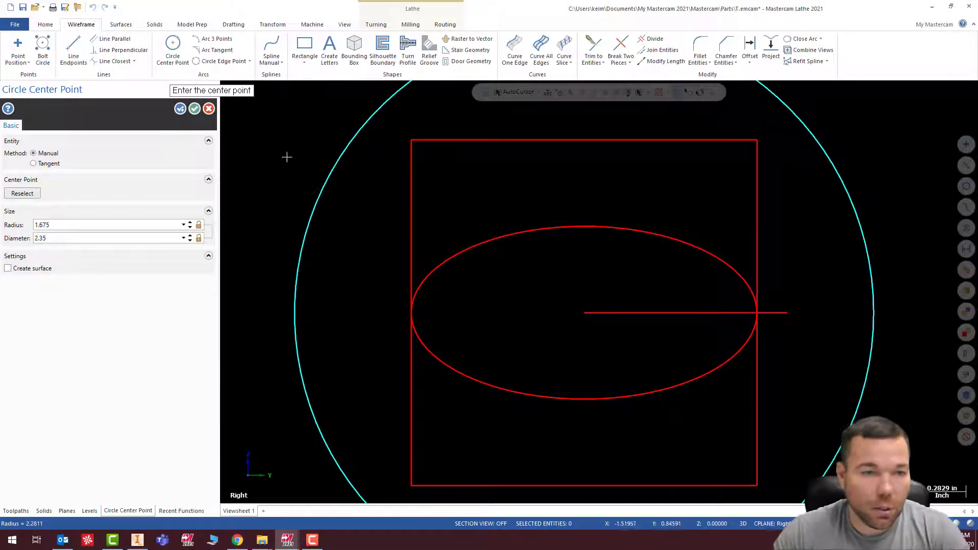
click(180, 108)
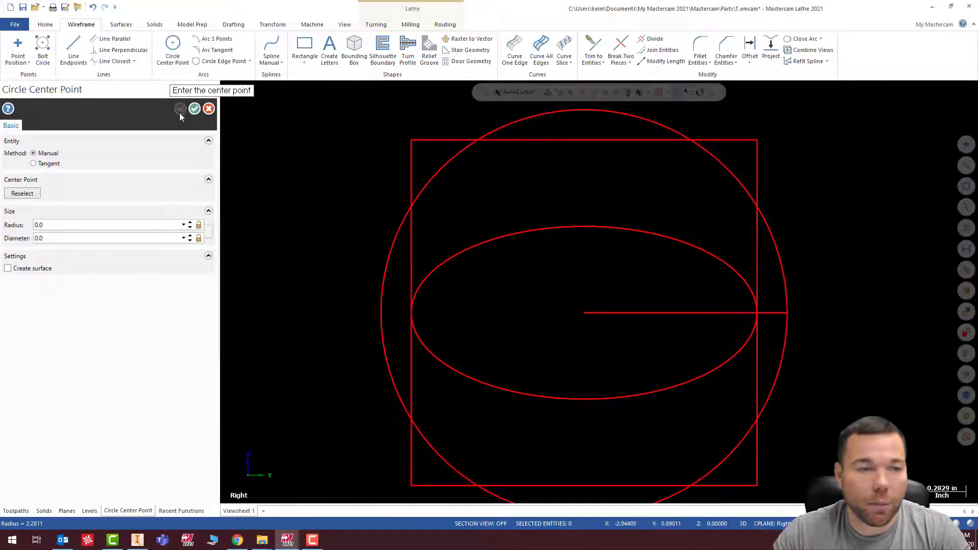
click(195, 109)
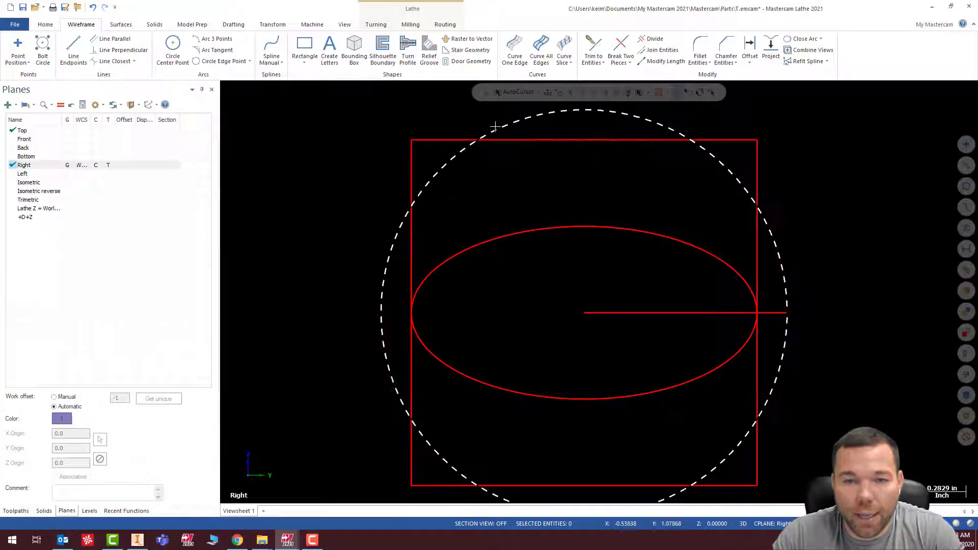
Use Divide in Trim mode to remove the square's corner segments that extend outside the circle.
click(653, 39)
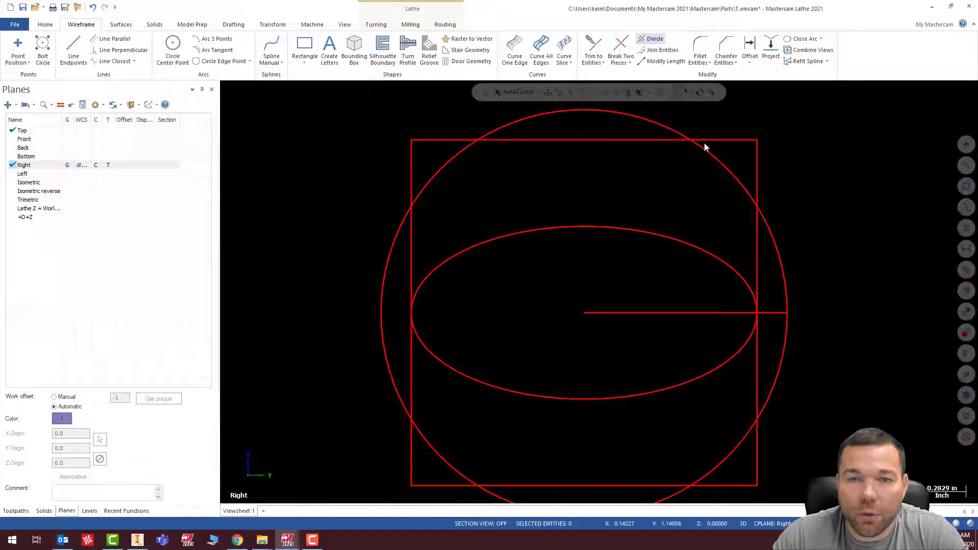
click(758, 447)
click(729, 485)
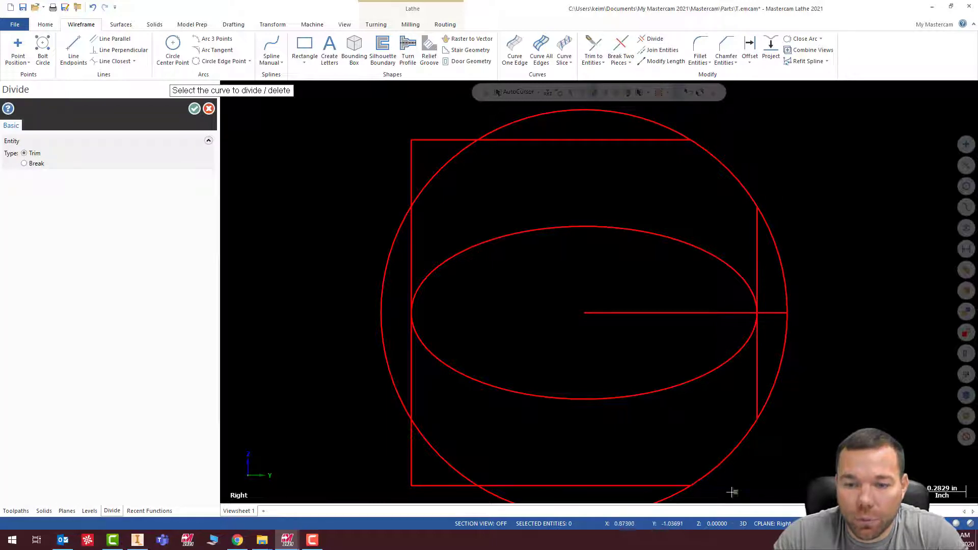
click(422, 484)
click(411, 458)
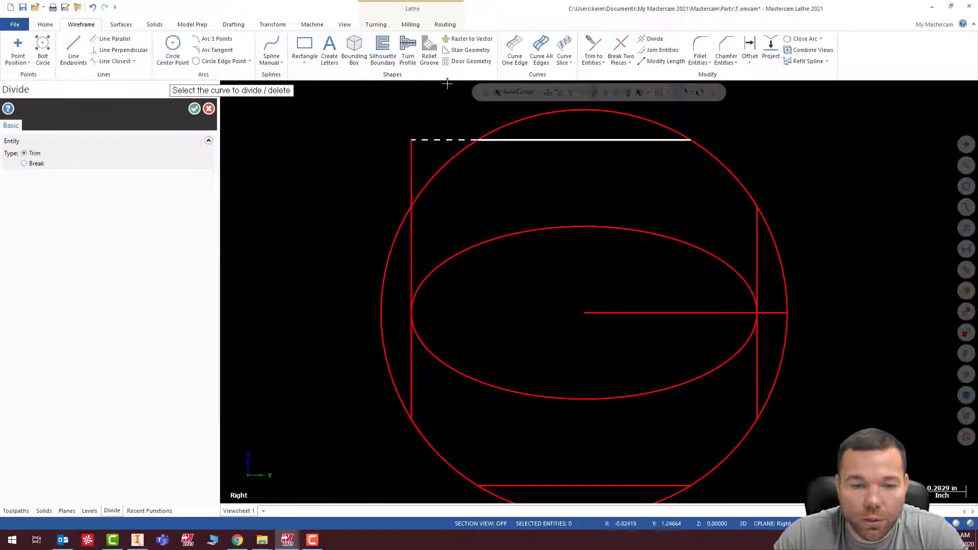
click(442, 140)
click(411, 155)
key(Escape)
Delete the full circle around the trimmed square lines.
click(438, 166)
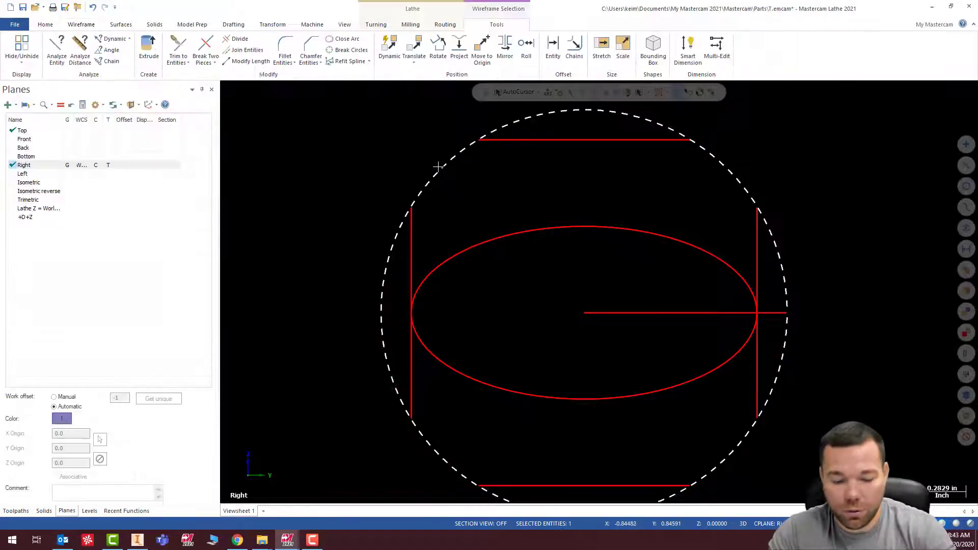
key(Delete)
middle_drag(509, 188, 712, 192)
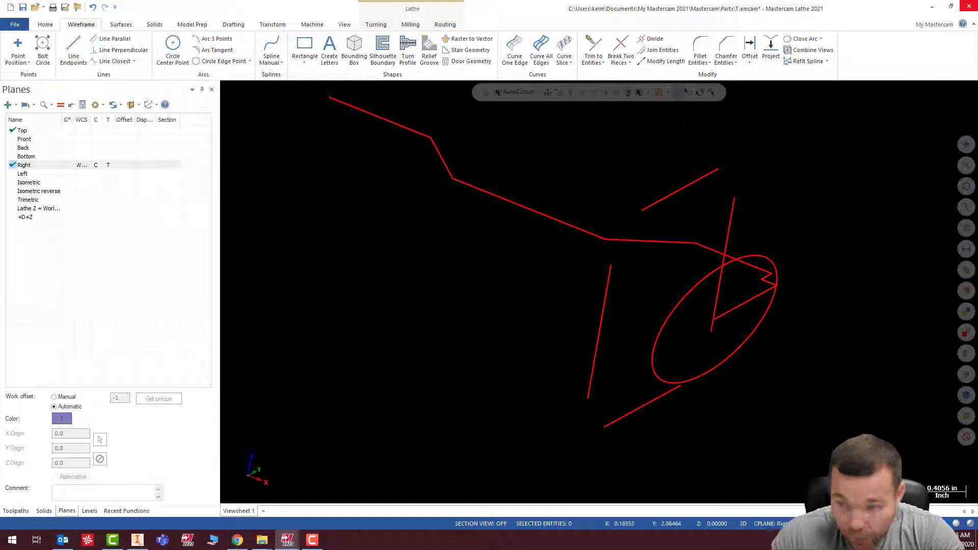
Switch to the PDF drawing, examine the right-face view and its hole spacing dimensions, and return to Mastercam.
drag(977, 96, 455, 0)
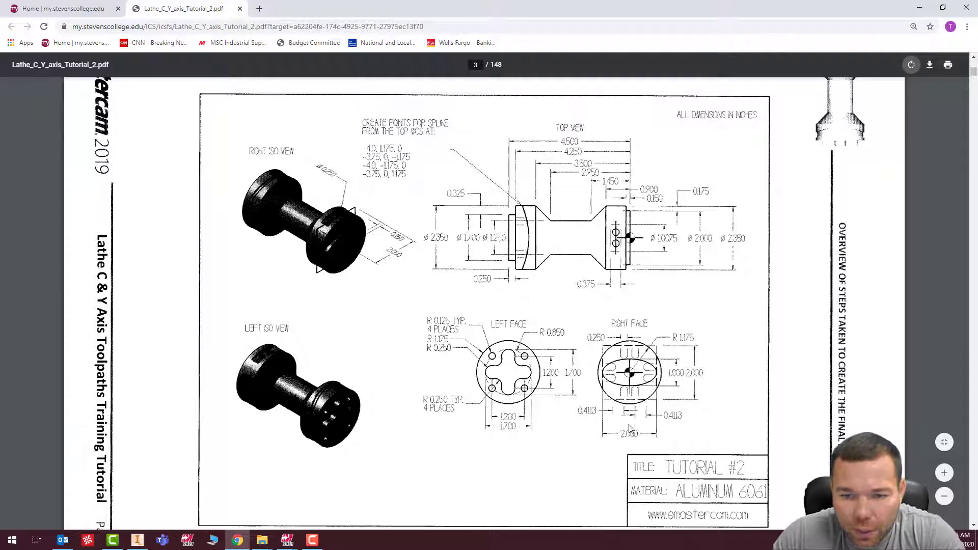
scroll(632, 427, up, 2)
scroll(642, 420, down, 2)
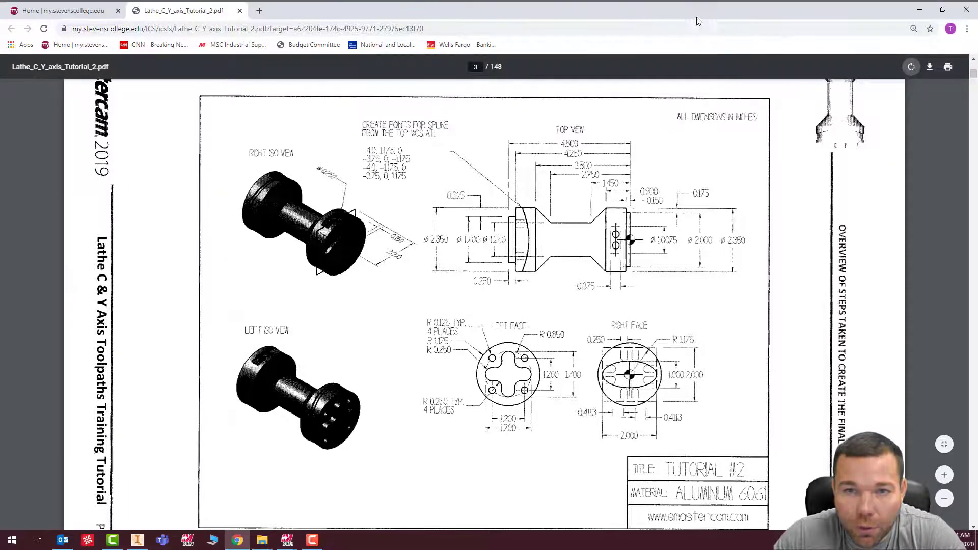
click(919, 7)
In the Right view, place a horizontal dimension from the ellipse's center to the right end of the lower square line.
right_click(884, 194)
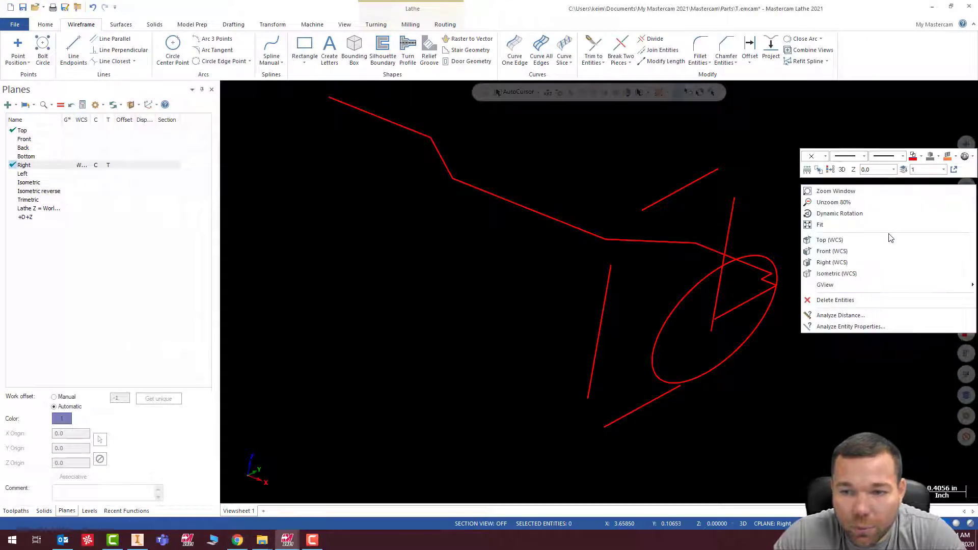
click(888, 238)
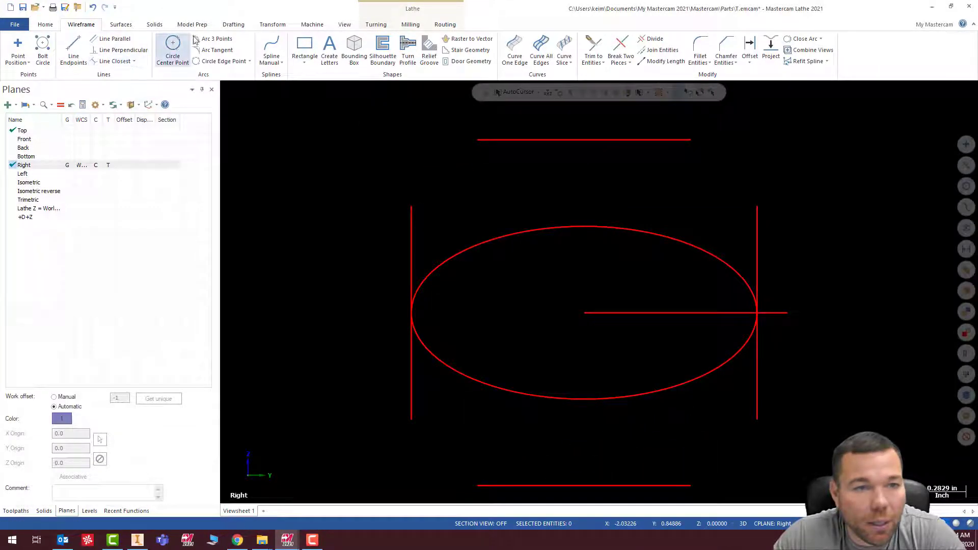
click(237, 26)
click(45, 43)
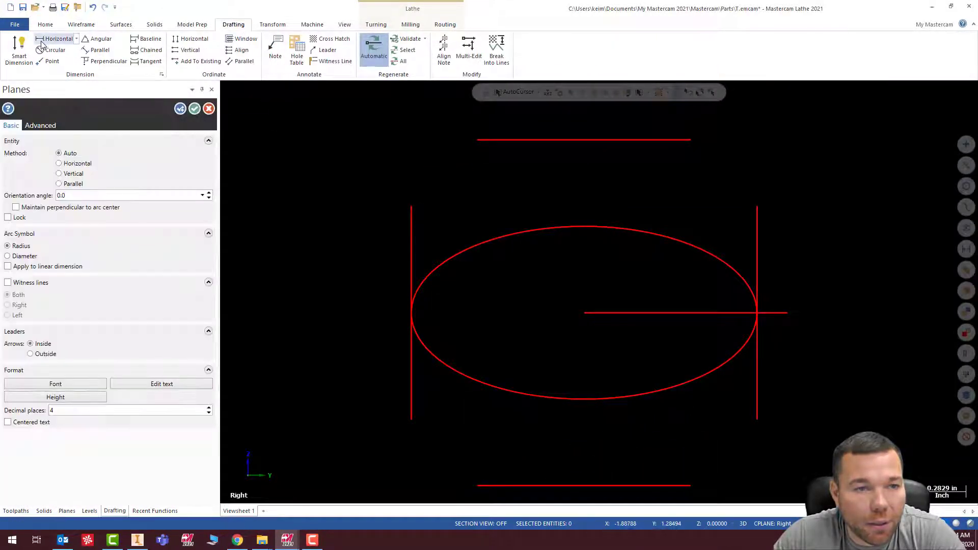
click(590, 317)
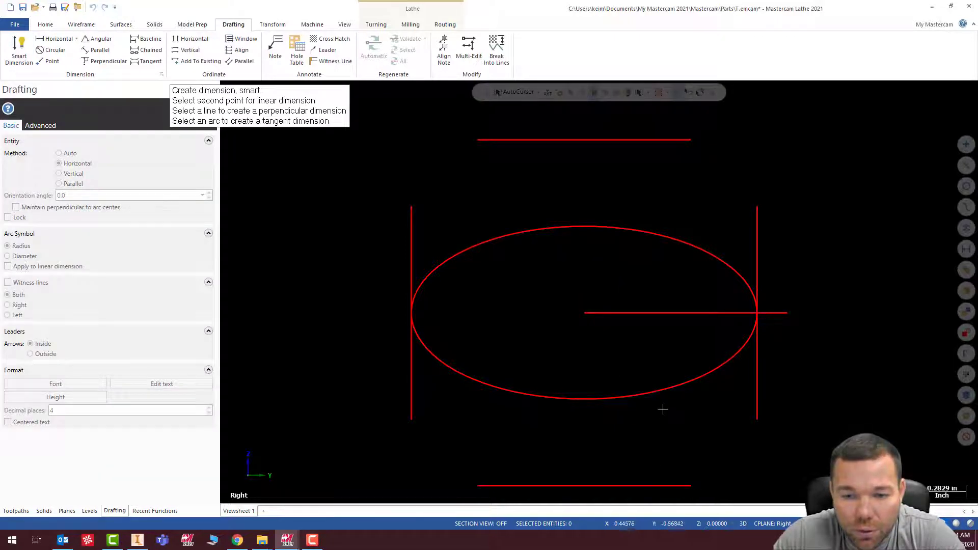
click(690, 485)
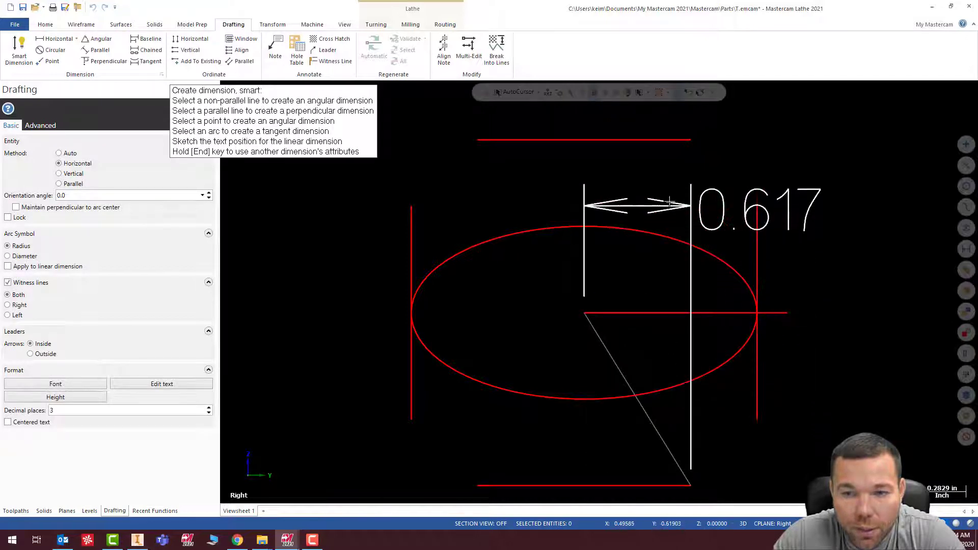
click(662, 187)
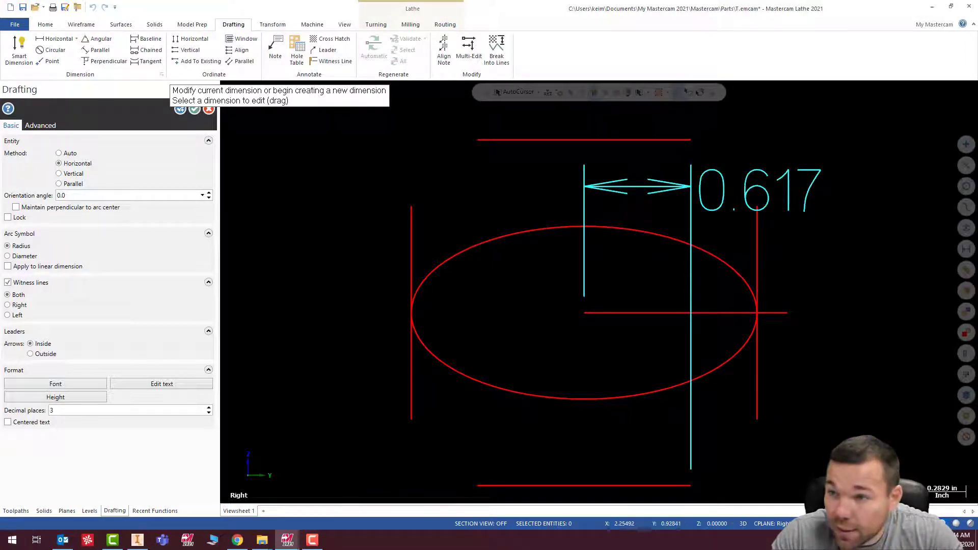
drag(977, 5, 35, 0)
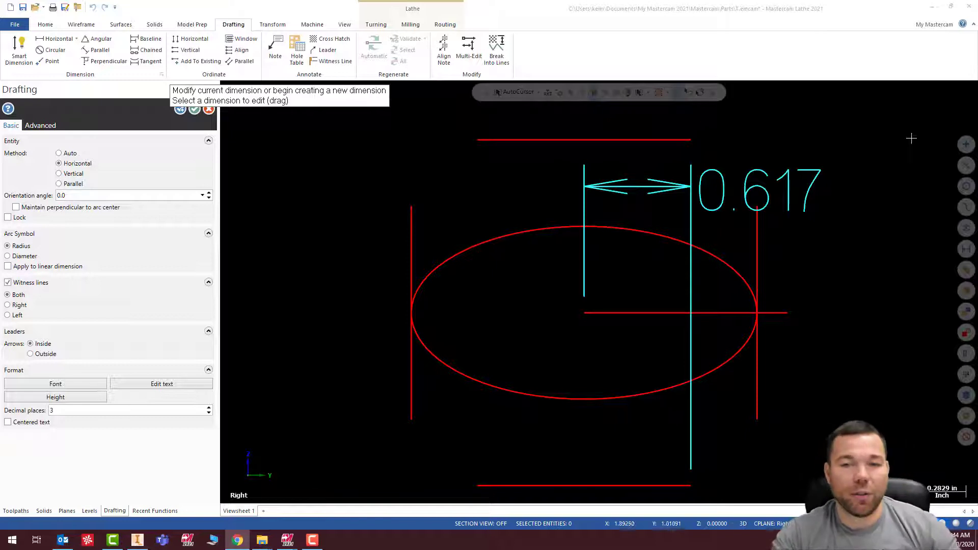
Leave the dimension command and delete the horizontal dimension above the ellipse.
click(699, 189)
key(Escape)
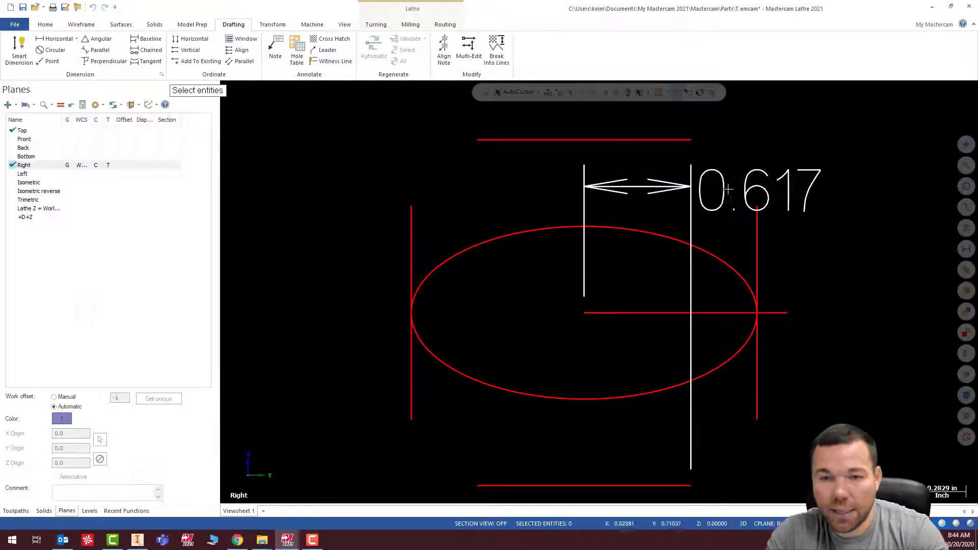
click(729, 188)
key(Delete)
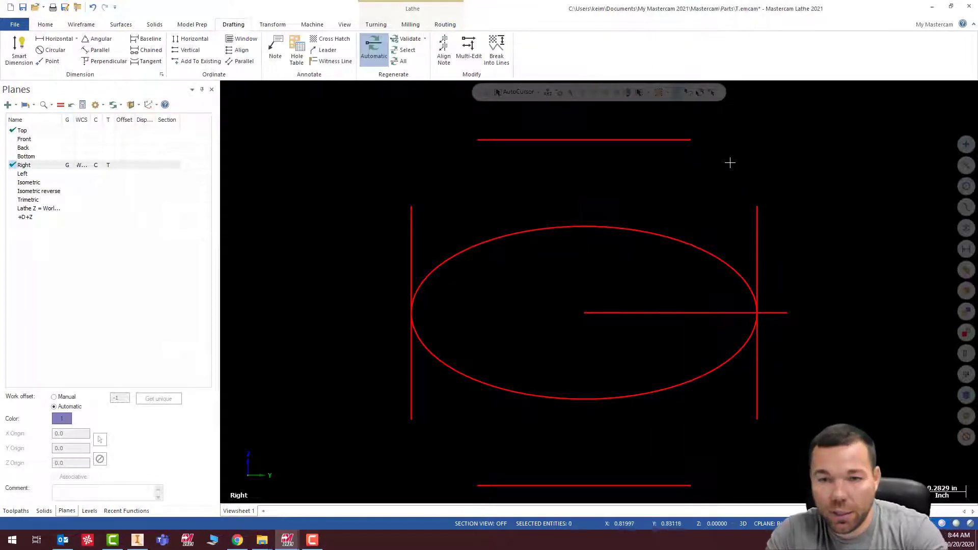
Create two position points on the upper square line at .2057,1.0,-.525 and -.2057,1.0,-.525.
click(76, 27)
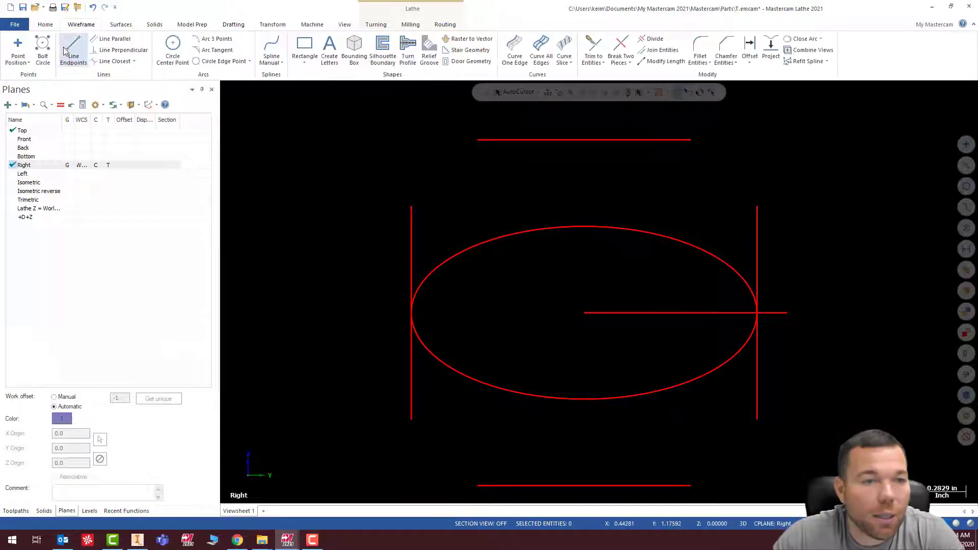
click(18, 51)
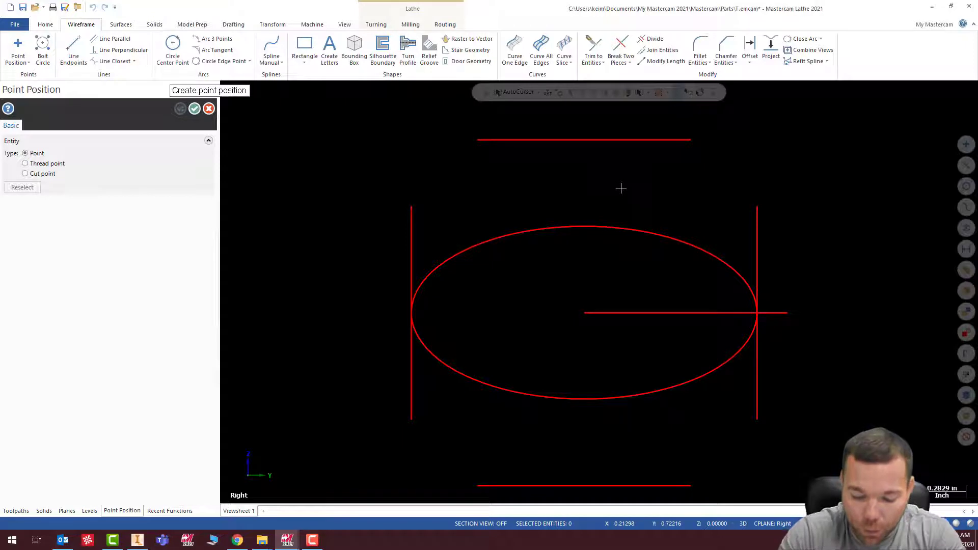
text(.2057)
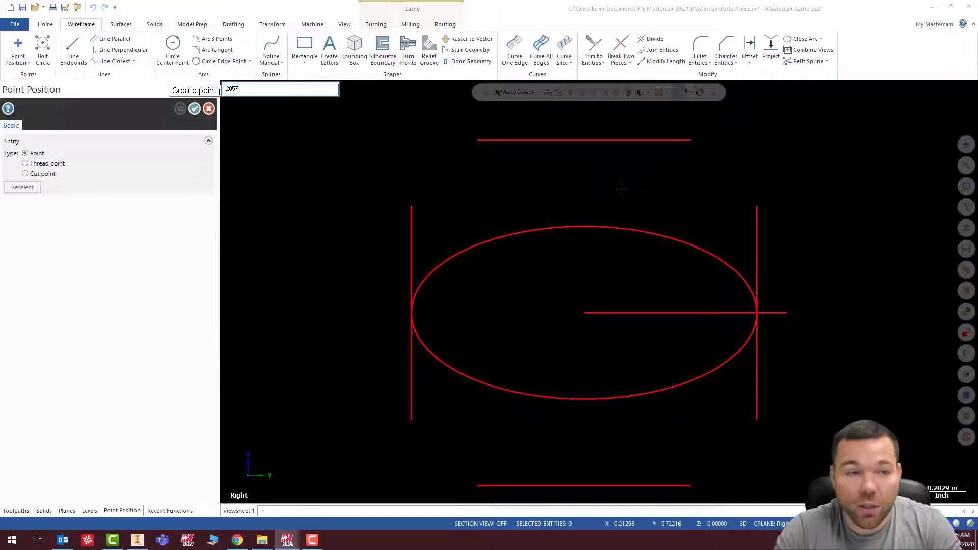
text(,1.0,-.525)
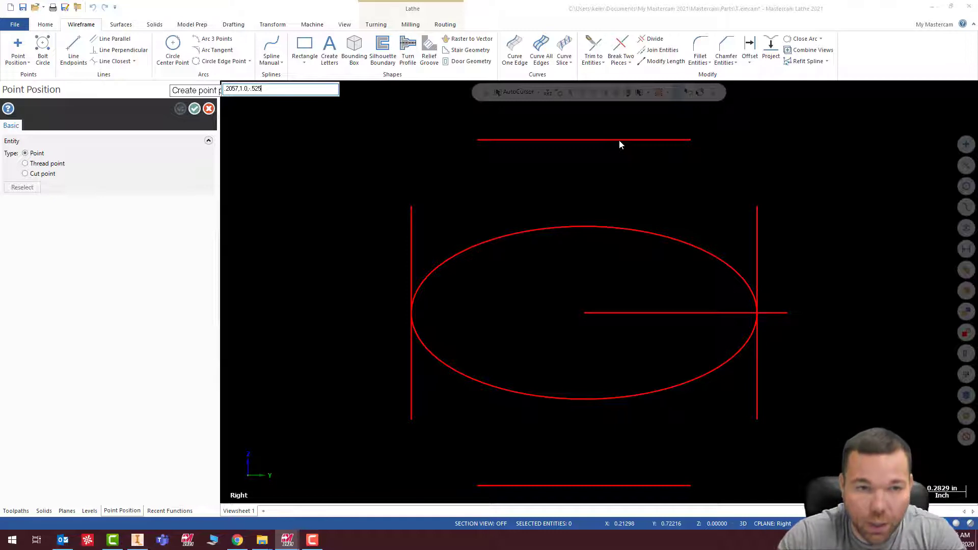
key(Return)
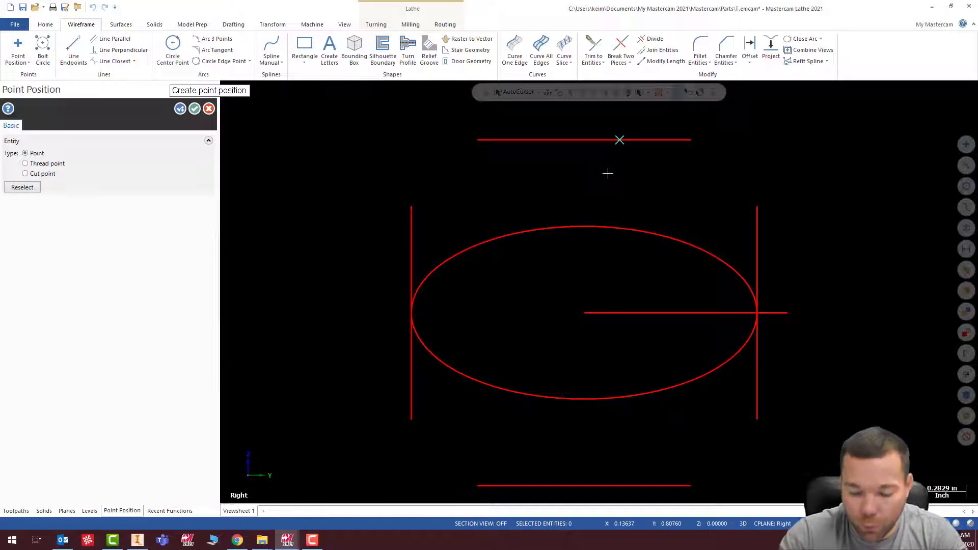
key(space)
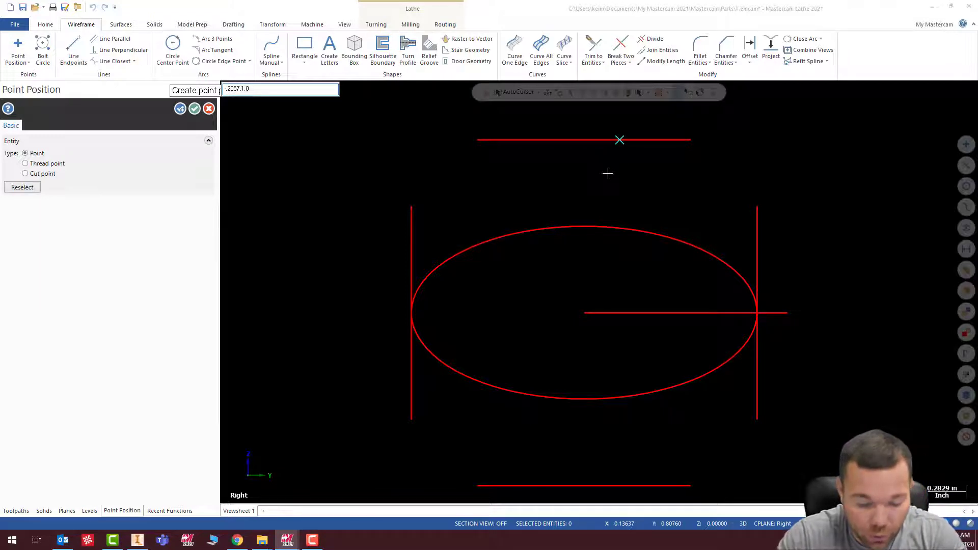
text(-.2057,1.0,-.525)
key(Return)
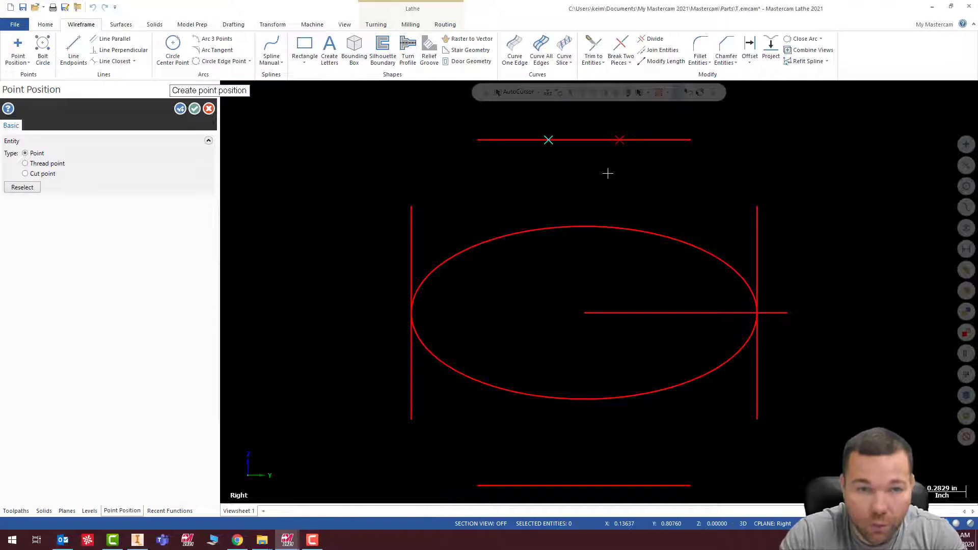
click(194, 109)
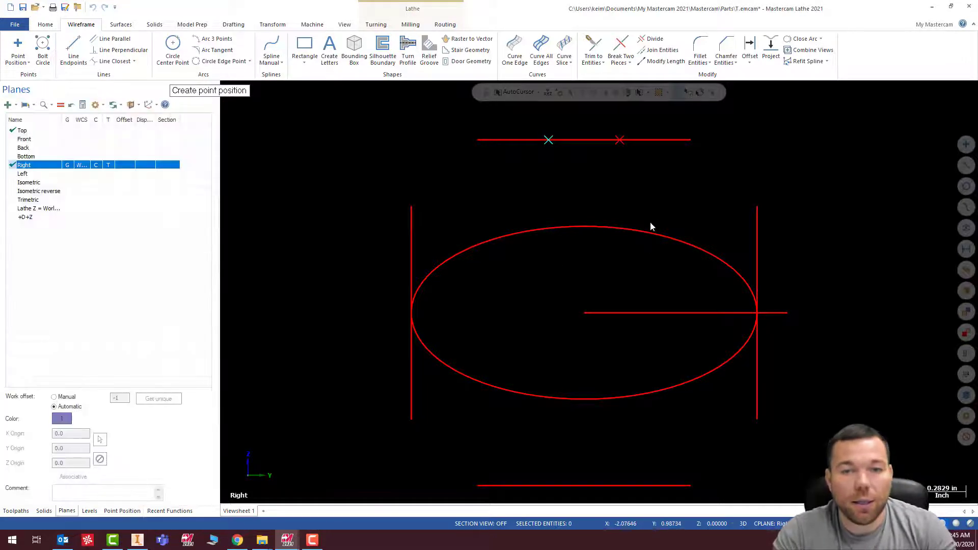
Rotate the two points about the ellipse's center as copies, with 3 instances at 90 degrees between them.
middle_drag(648, 188, 687, 180)
scroll(713, 219, up, 2)
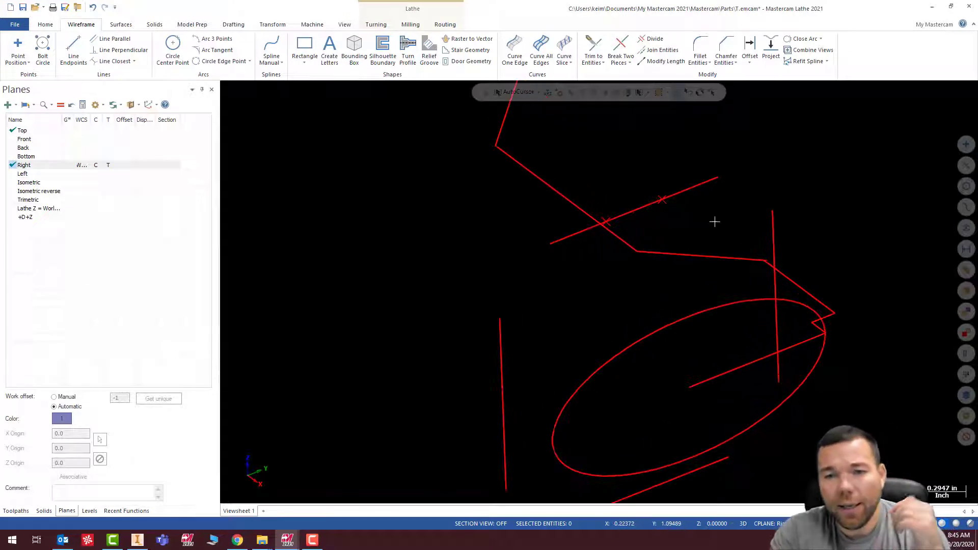
drag(591, 162, 674, 255)
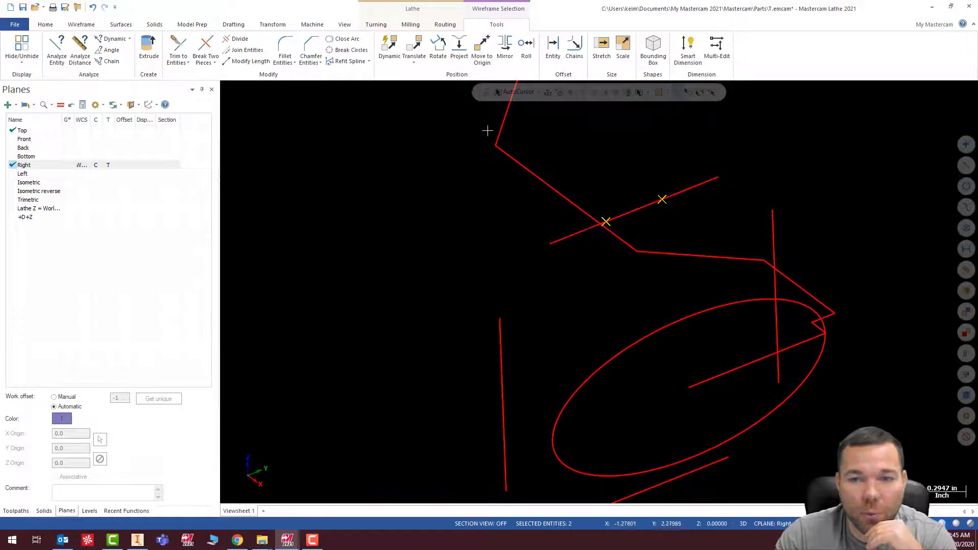
click(271, 24)
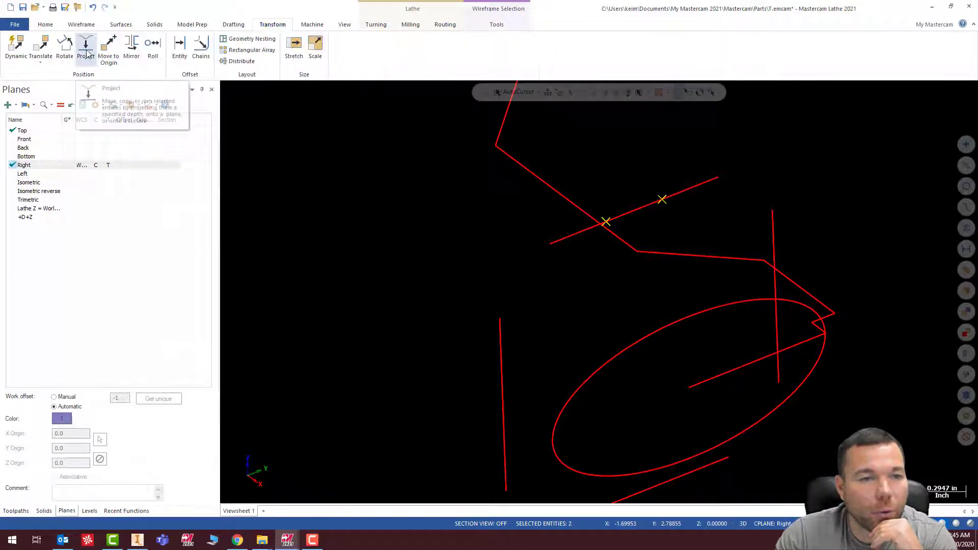
click(67, 51)
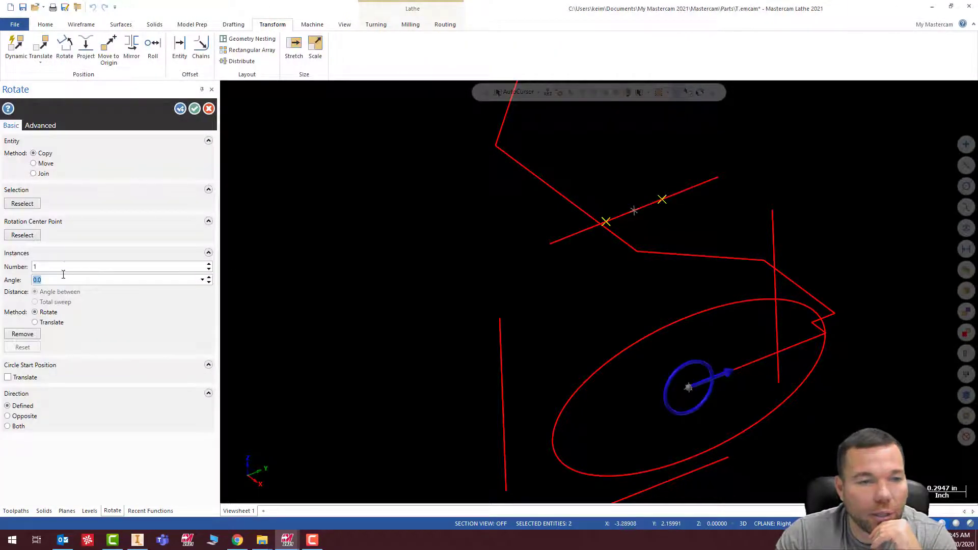
double_click(37, 266)
text(3)
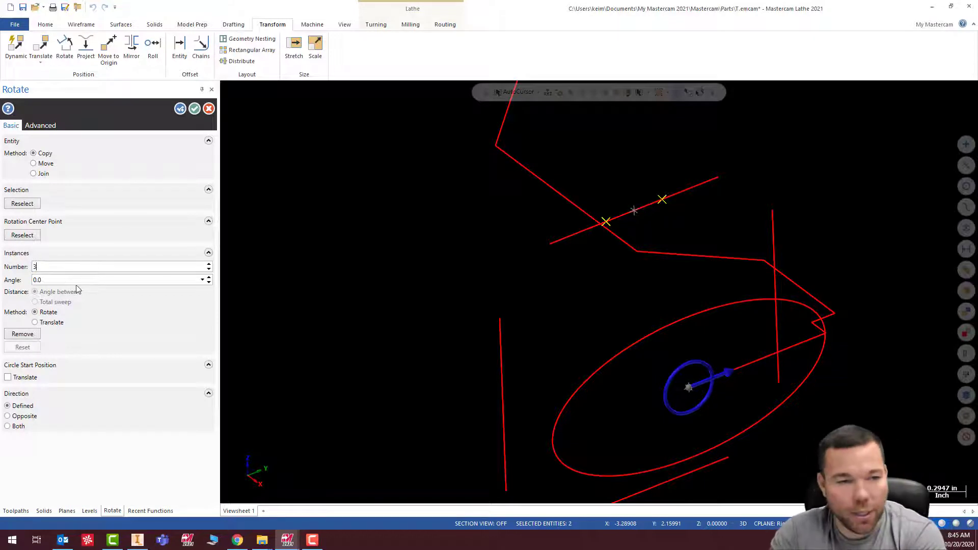
key(Tab)
text(90)
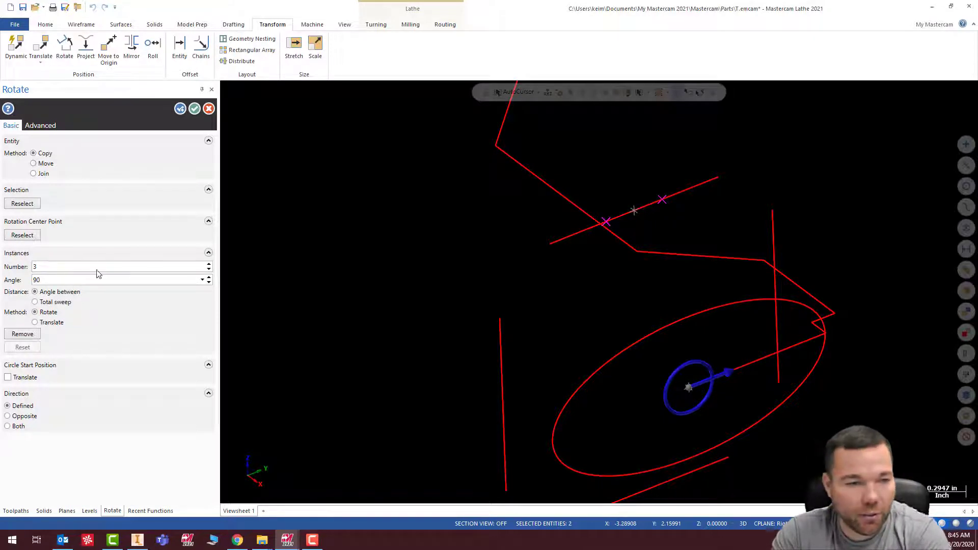
click(194, 109)
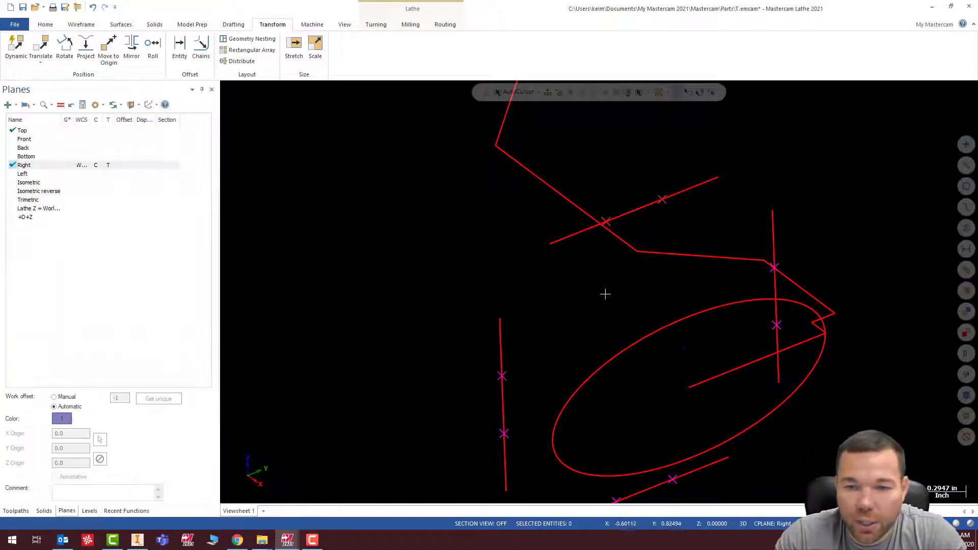
scroll(605, 290, down, 2)
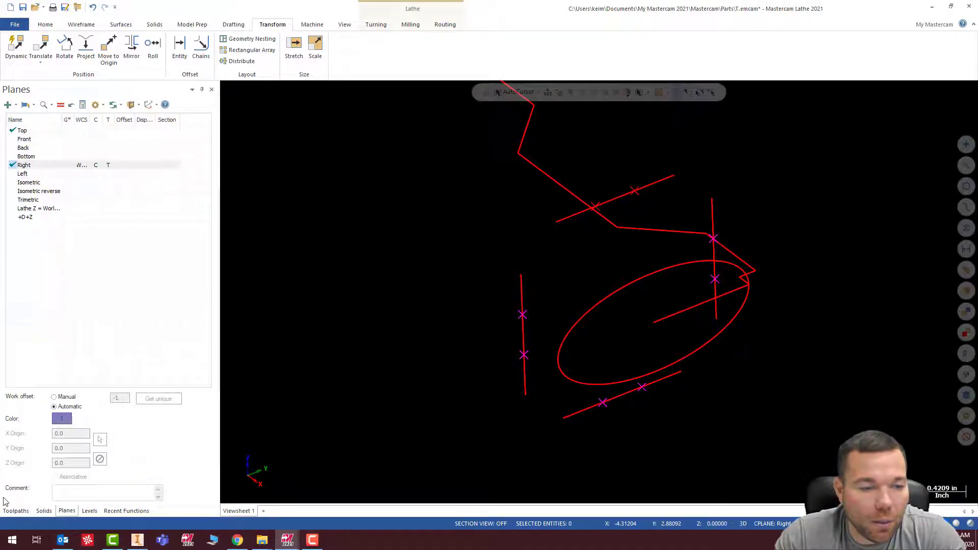
Show the toolpath list and inspect the profile, ellipse, flat lines and points in 3D.
click(18, 511)
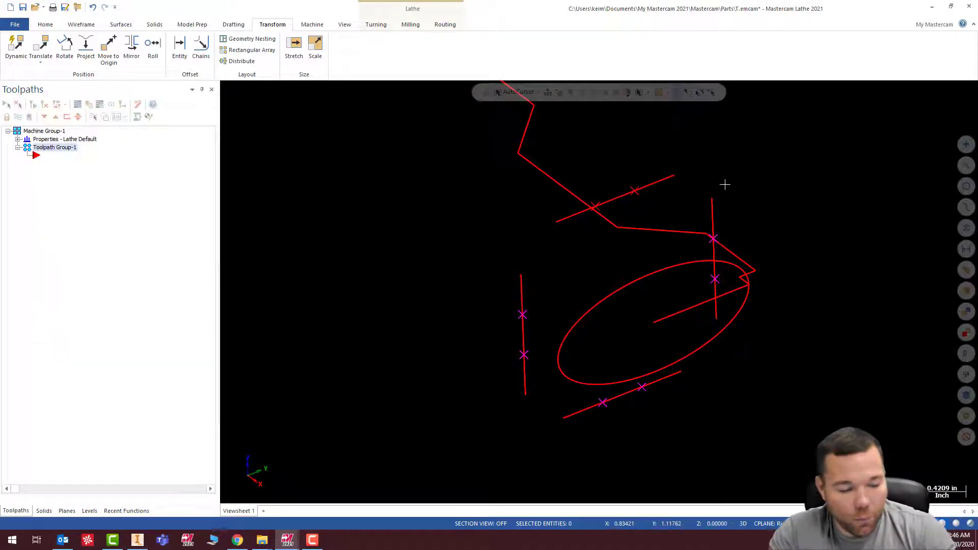
click(635, 191)
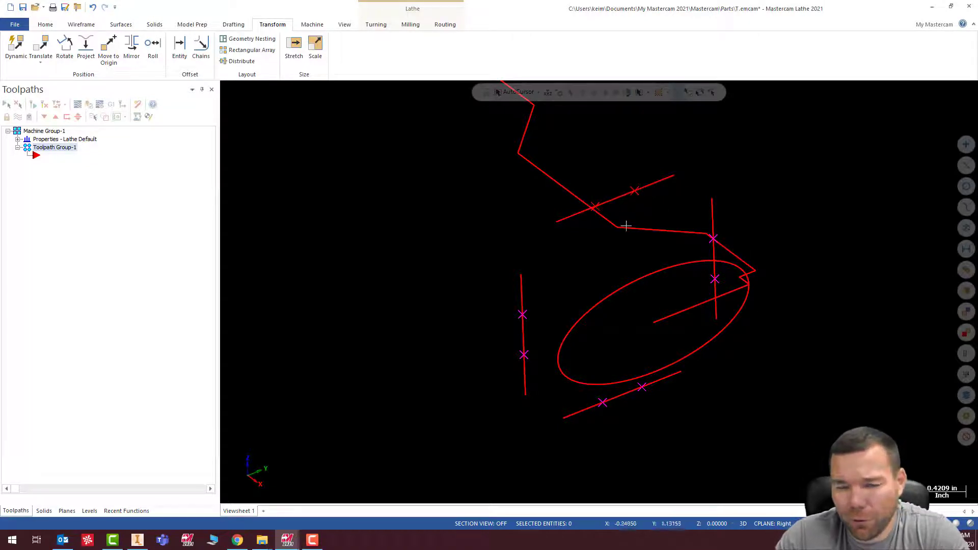
scroll(635, 303, down, 5)
mouse_move(676, 287)
middle_down()
mouse_move(681, 280)
mouse_move(537, 253)
mouse_move(714, 267)
mouse_move(750, 321)
mouse_move(659, 328)
mouse_move(729, 277)
mouse_move(692, 310)
middle_up()
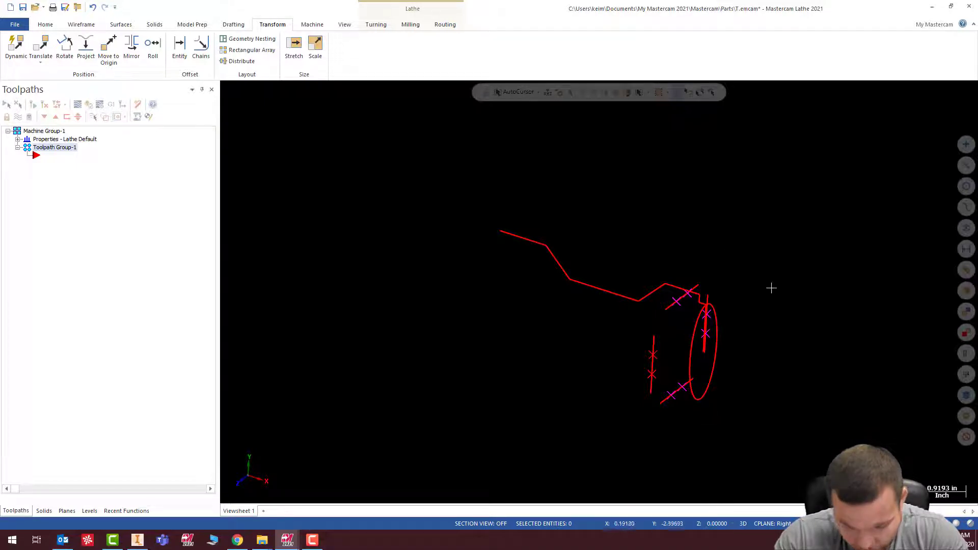
Switch to the right-side view and study the left-face dimensions on the Tutorial #2 PDF drawing.
right_click(764, 273)
click(795, 291)
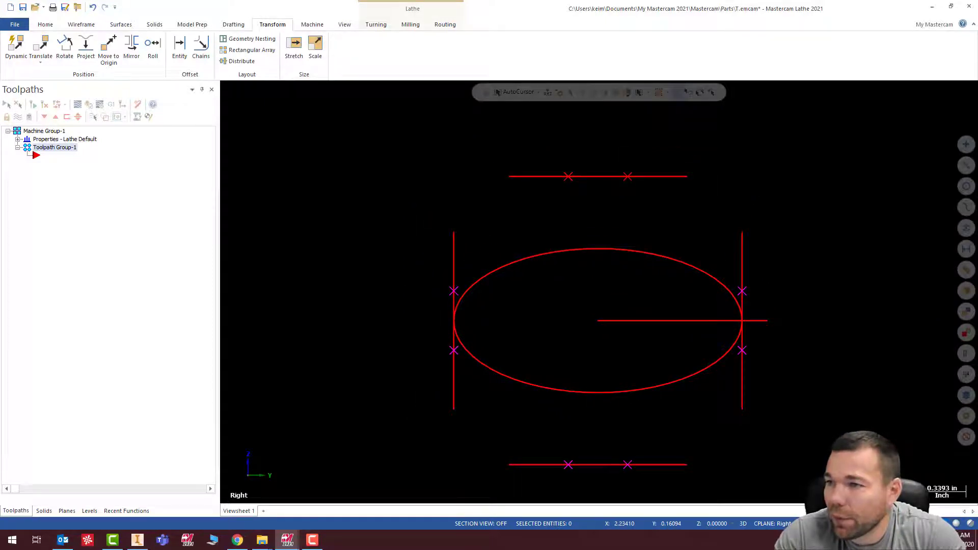
mouse_move(977, 51)
mouse_down()
mouse_move(846, 89)
mouse_move(649, 1)
mouse_up()
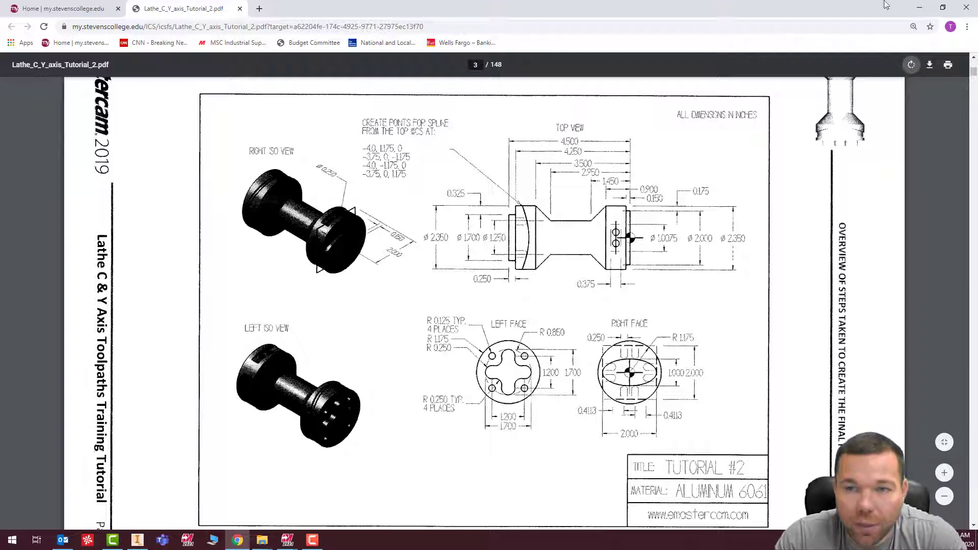
click(921, 12)
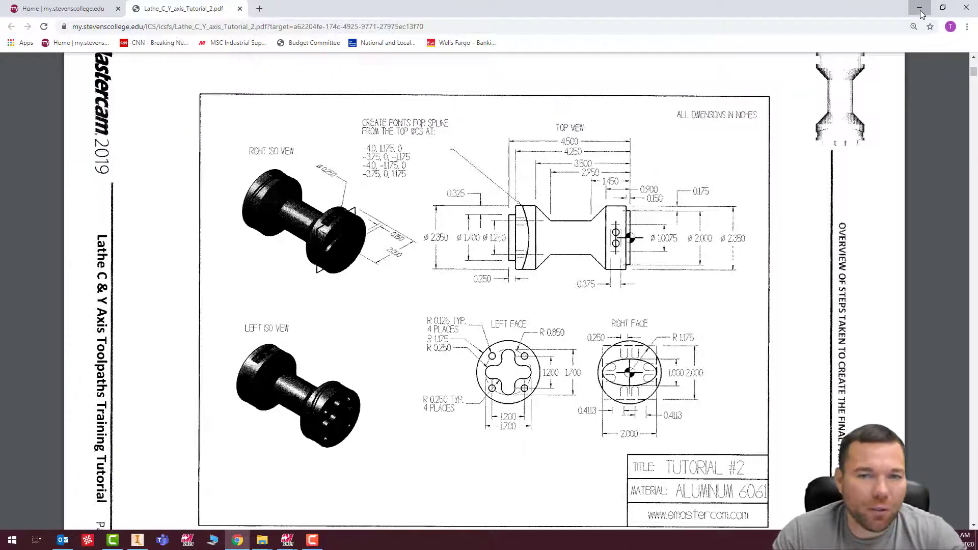
click(921, 12)
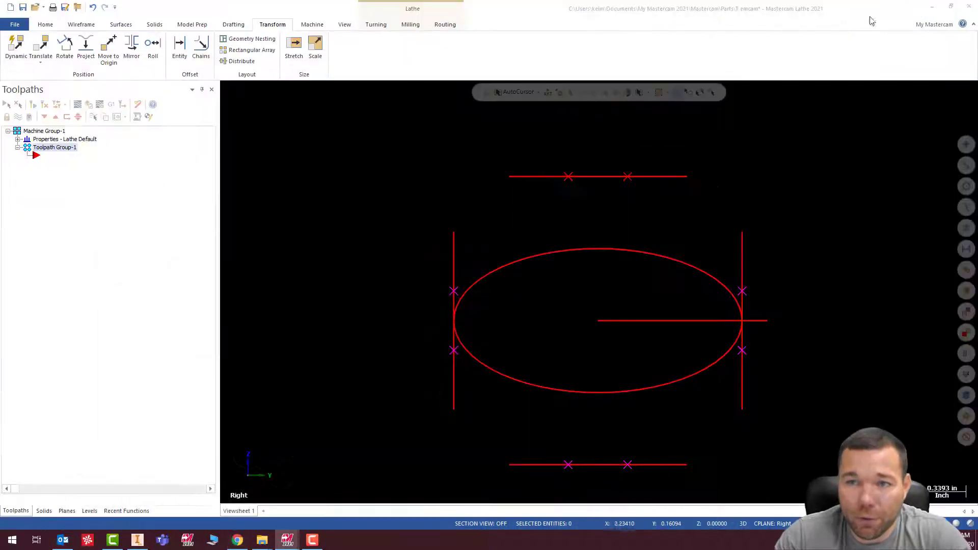
click(247, 544)
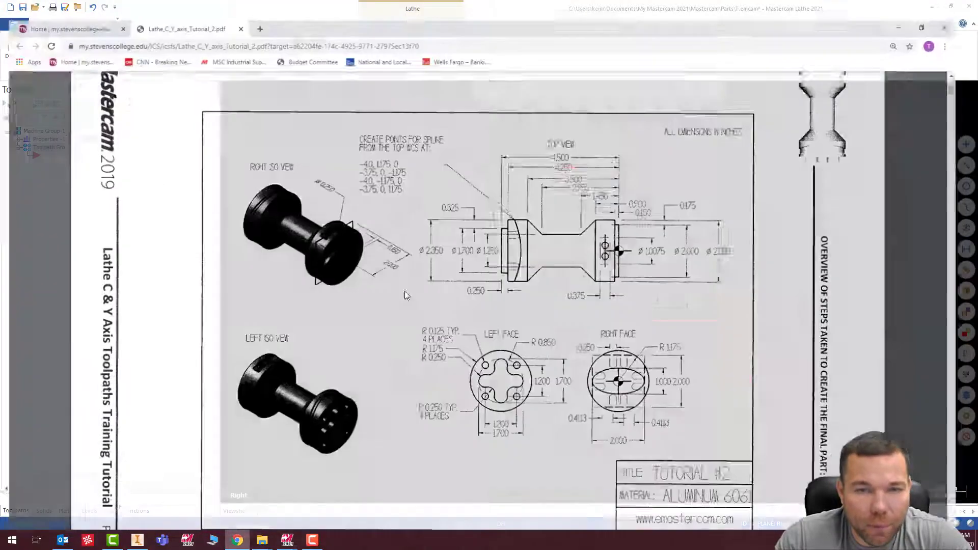
drag(603, 13, 544, 0)
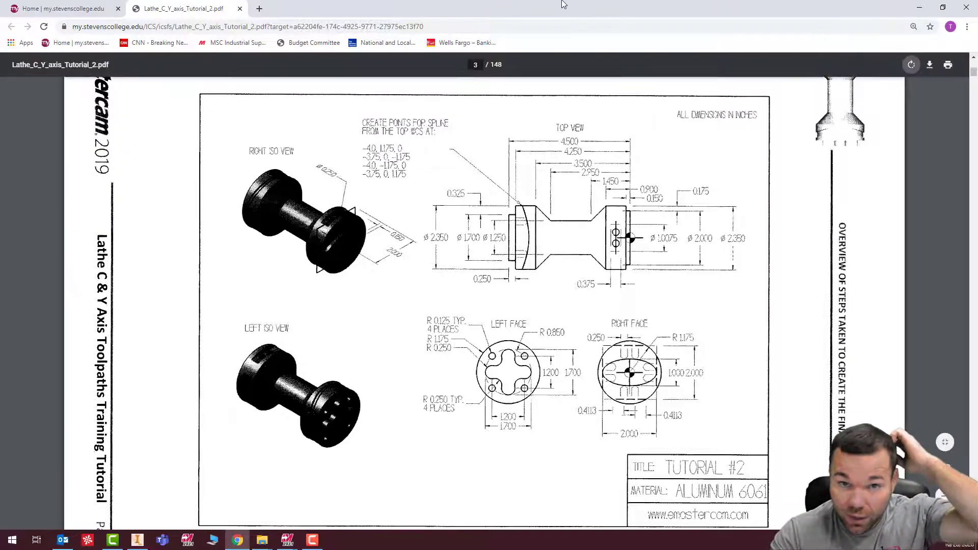
drag(847, 11, 977, 13)
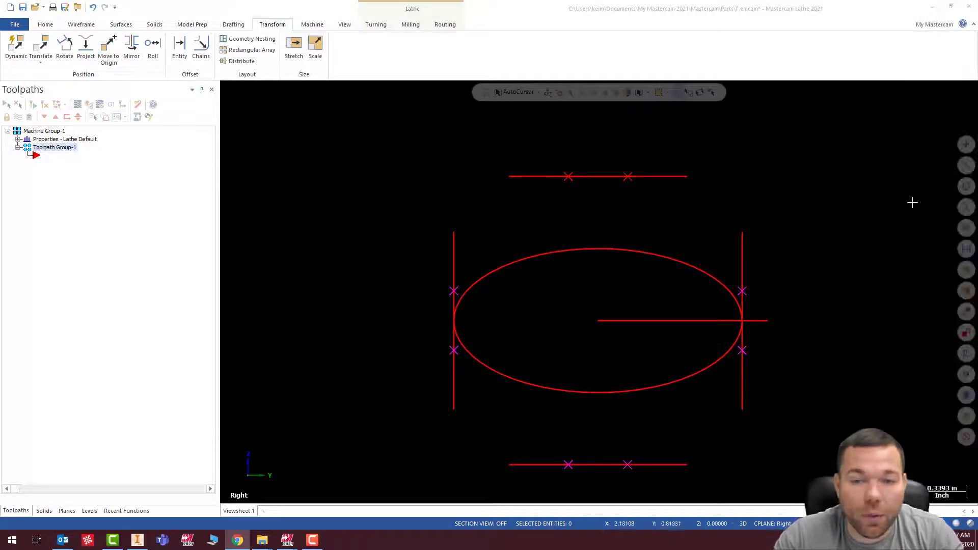
click(89, 28)
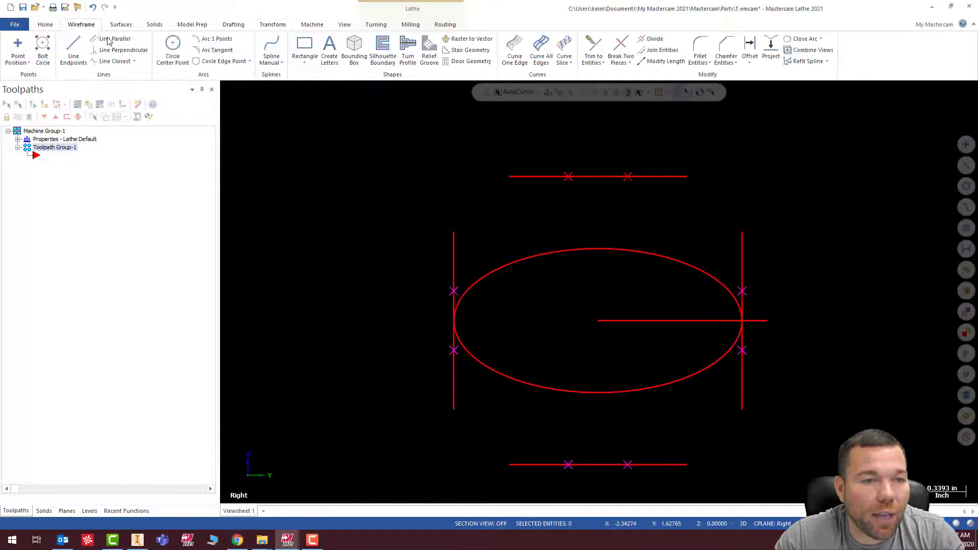
click(172, 47)
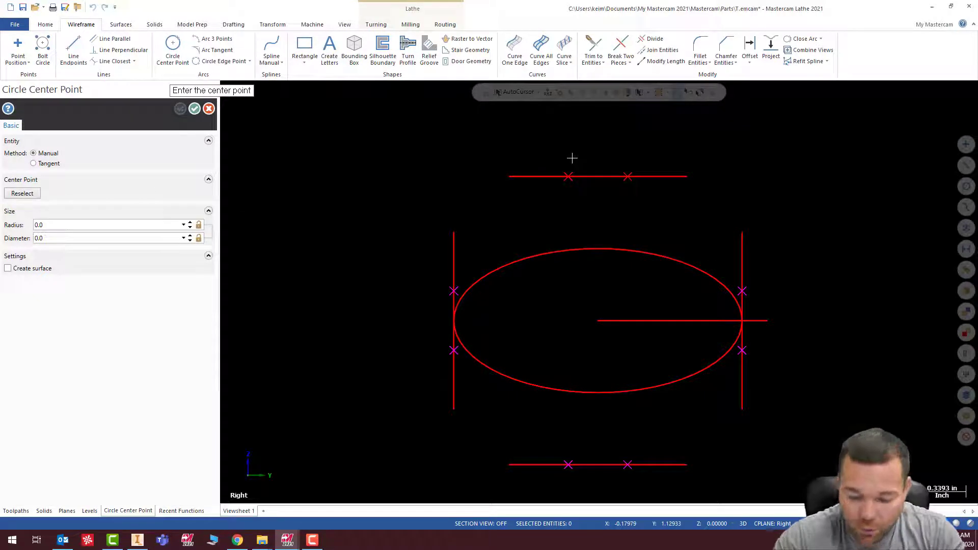
text(0,6)
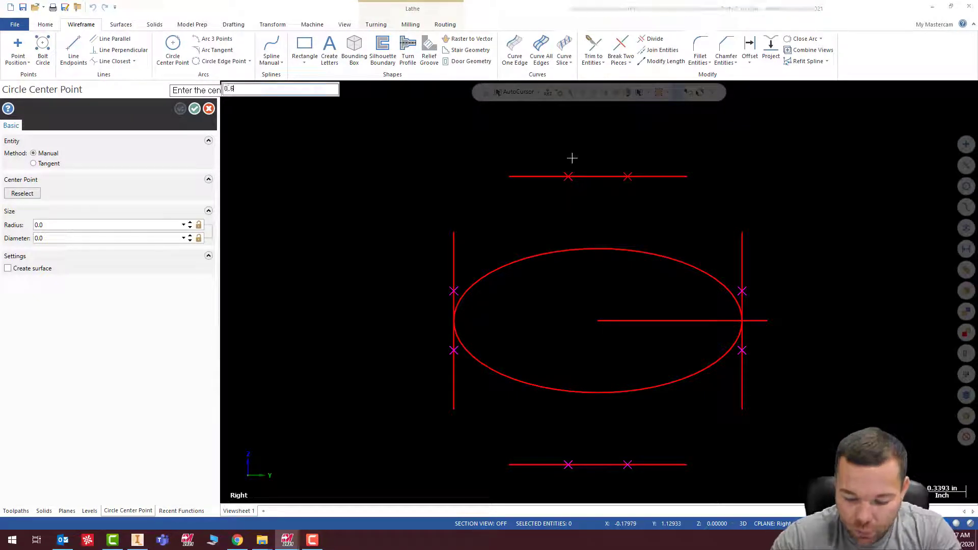
key(Escape)
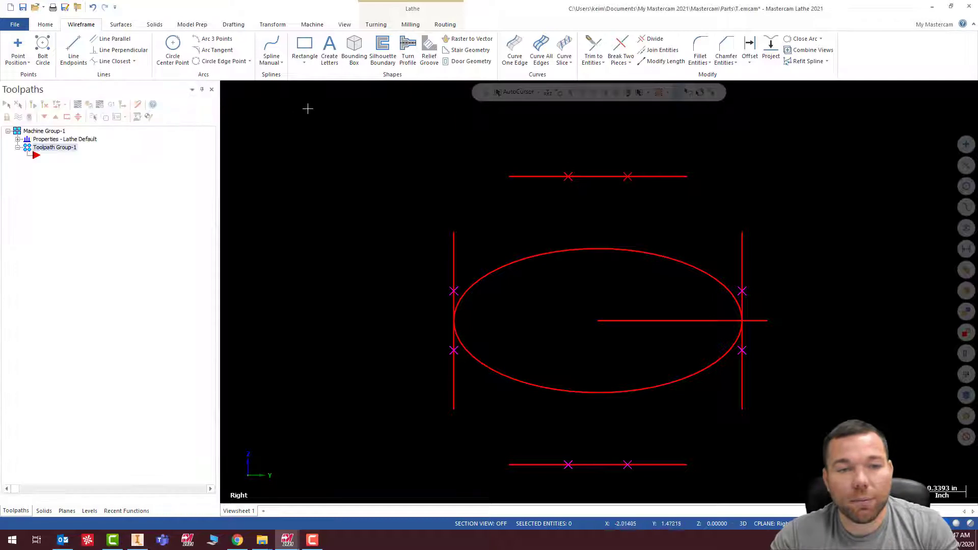
Set the construction Z depth to -4.5 for the left-face geometry.
click(46, 25)
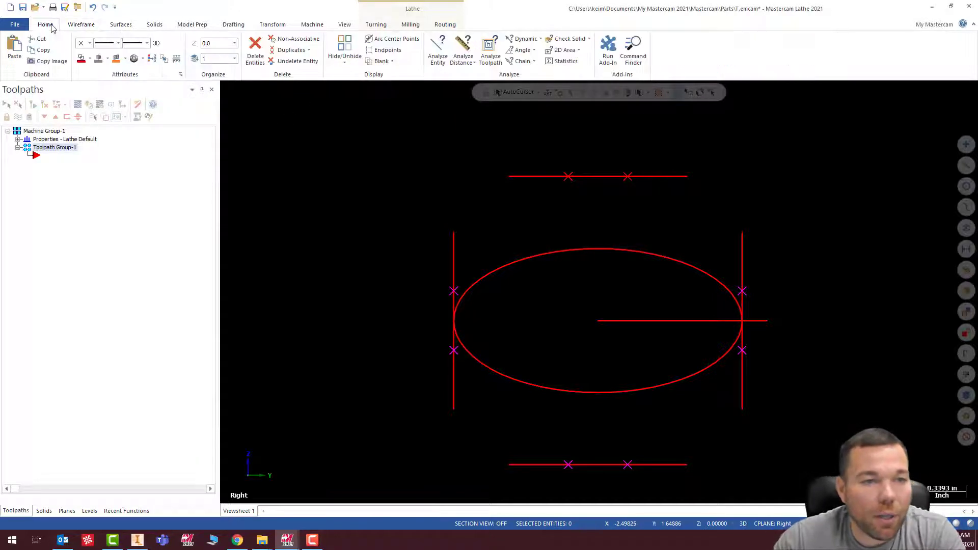
click(230, 42)
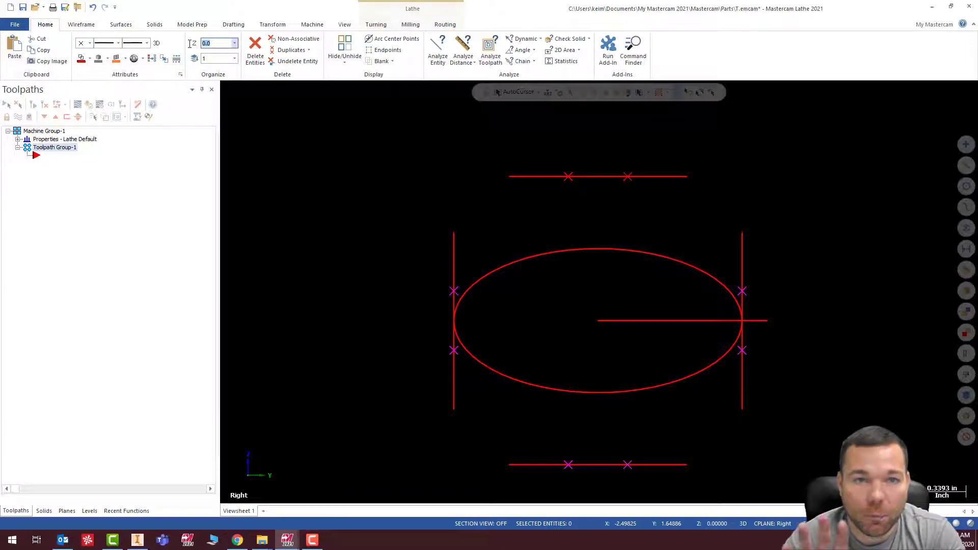
click(207, 44)
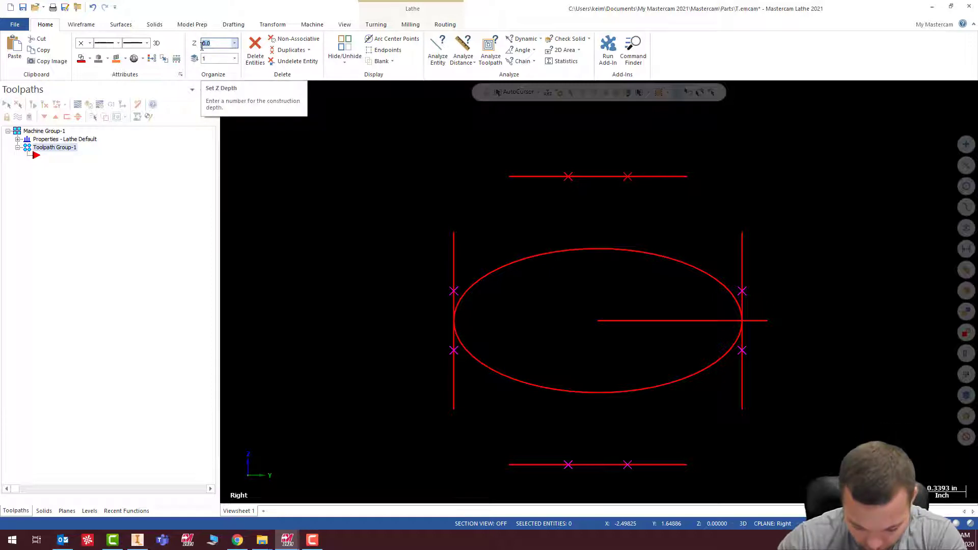
text(-4.5)
key(Return)
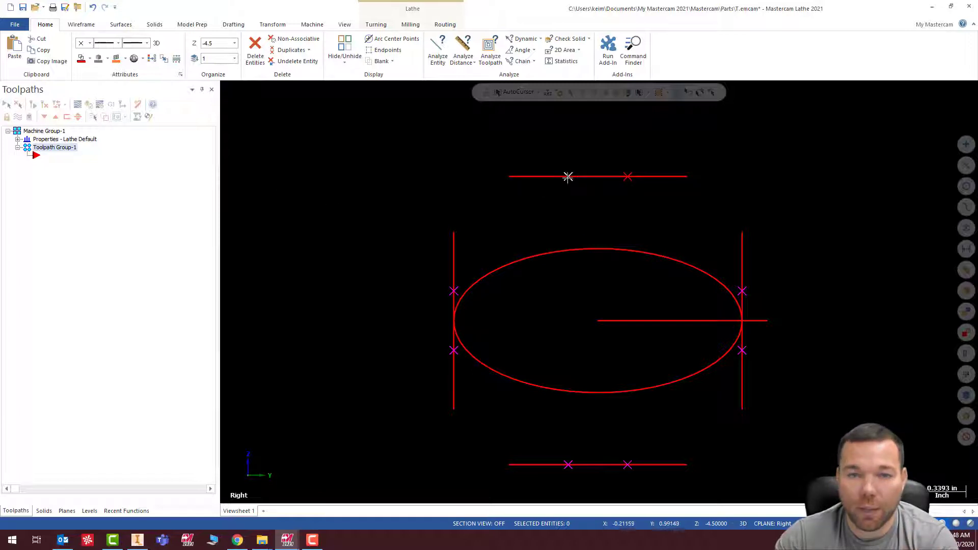
click(82, 24)
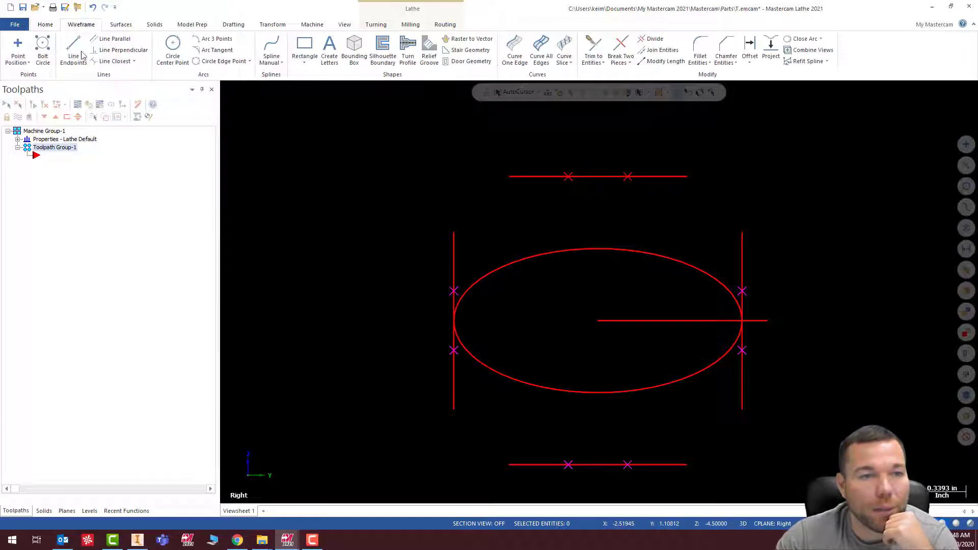
click(173, 48)
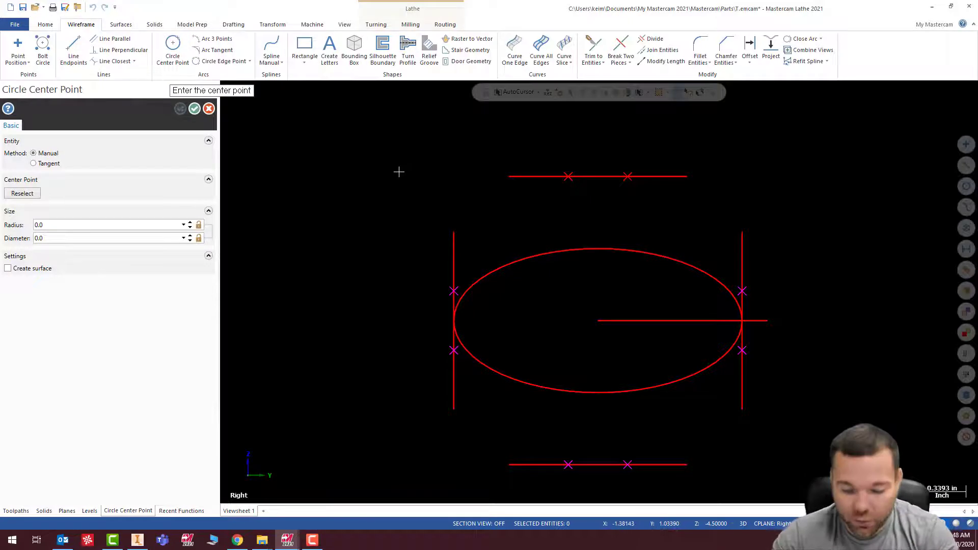
text(0,6,)
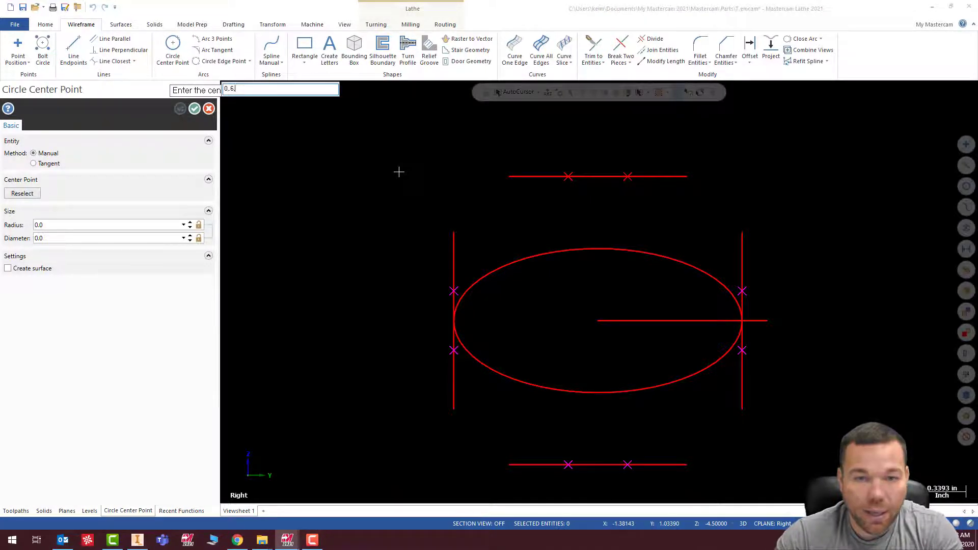
key(Escape)
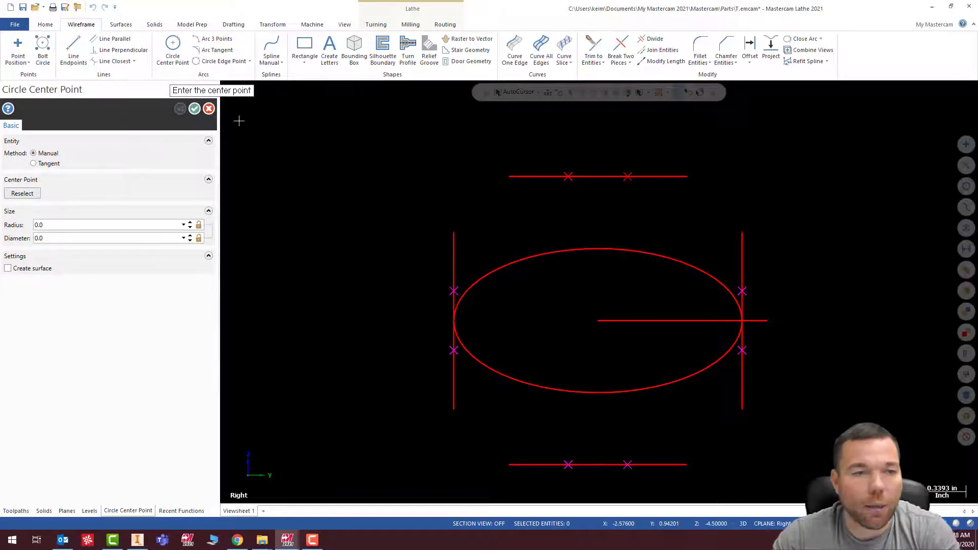
text(0)
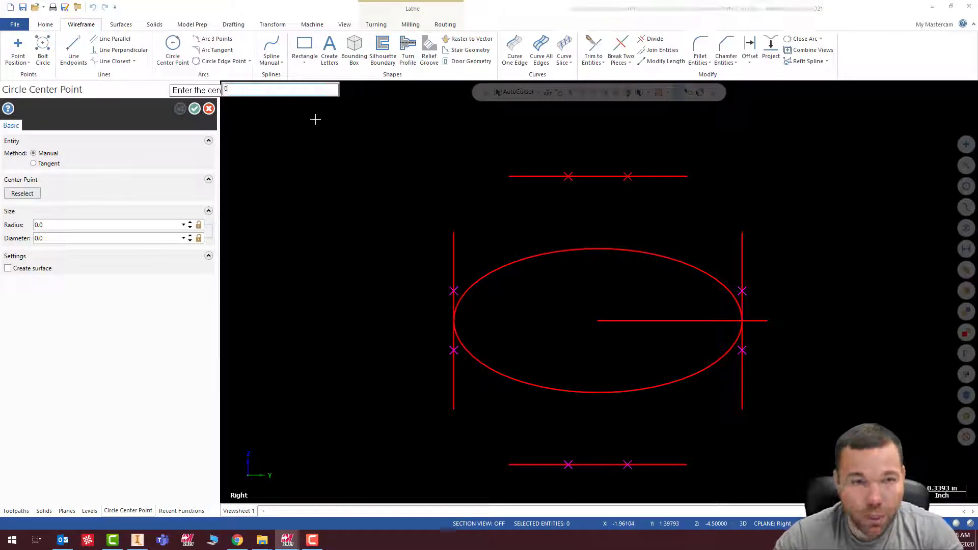
text(,6)
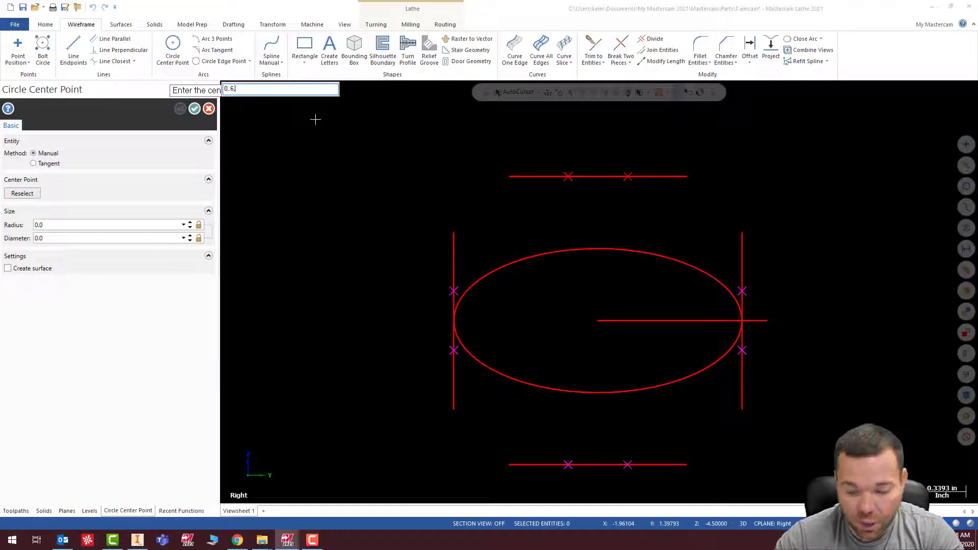
key(Return)
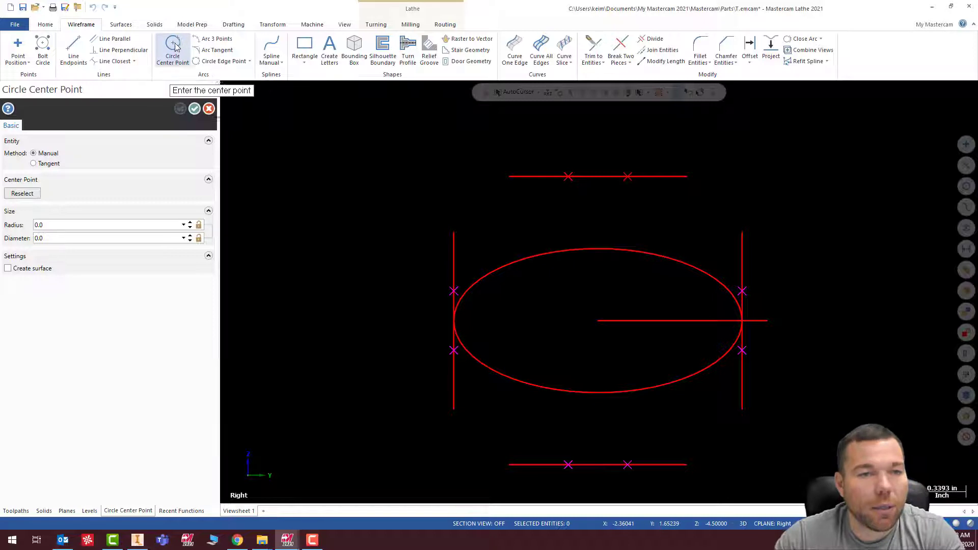
Create a 0.5 diameter circle with its center point at 0,.6.
text(0)
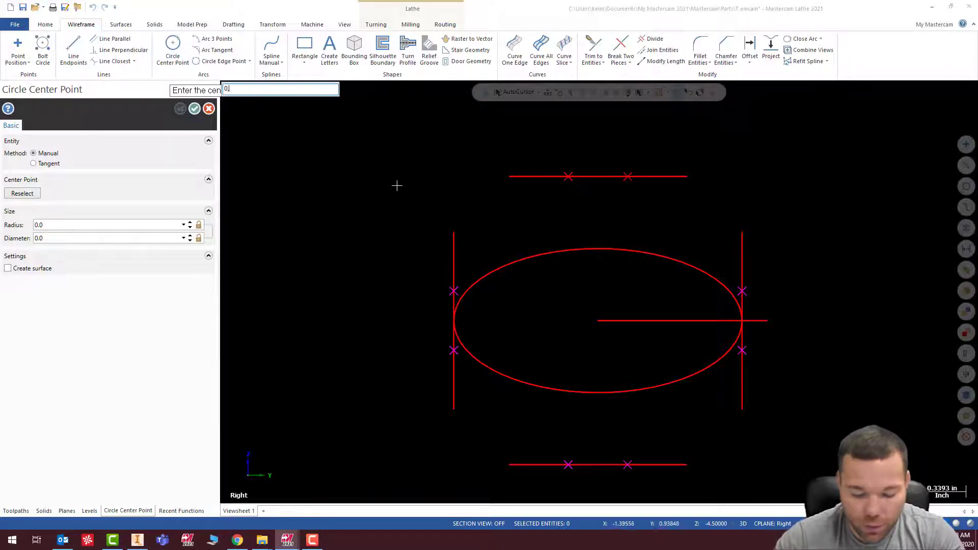
text(,.6)
key(Return)
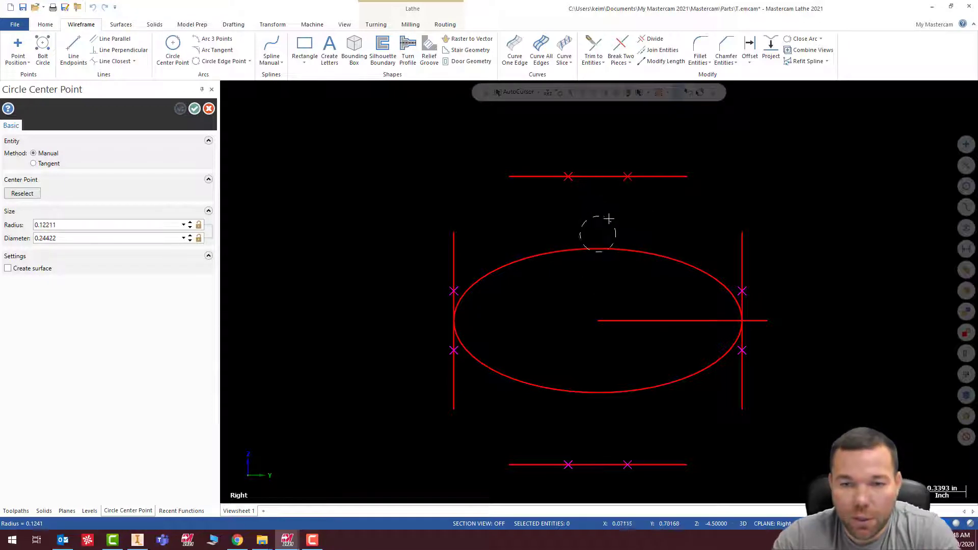
click(118, 238)
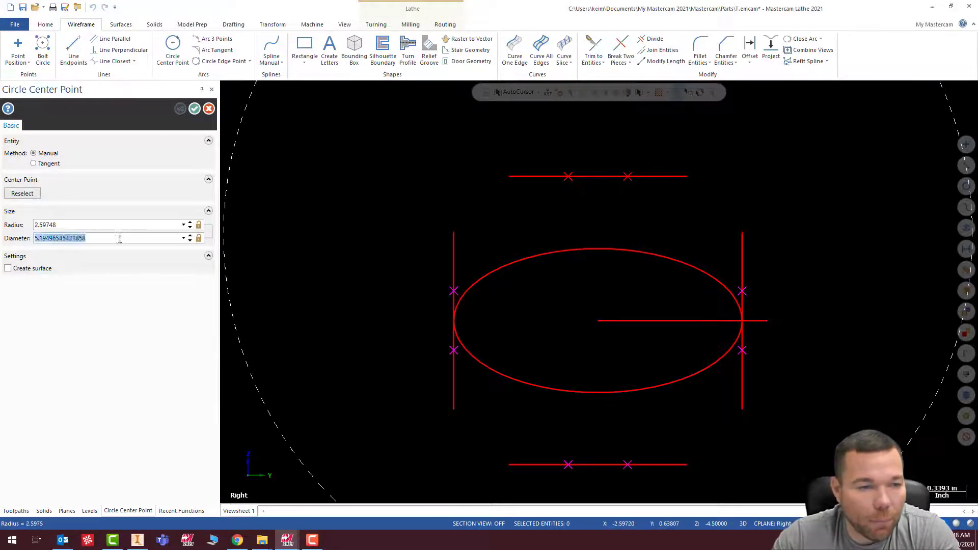
key(BackSpace)
text(0.5)
key(Return)
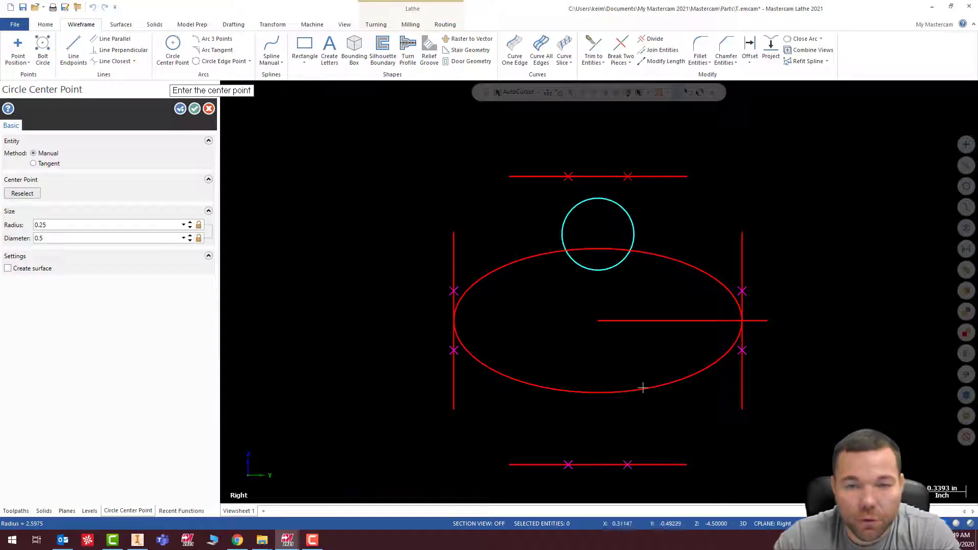
click(194, 109)
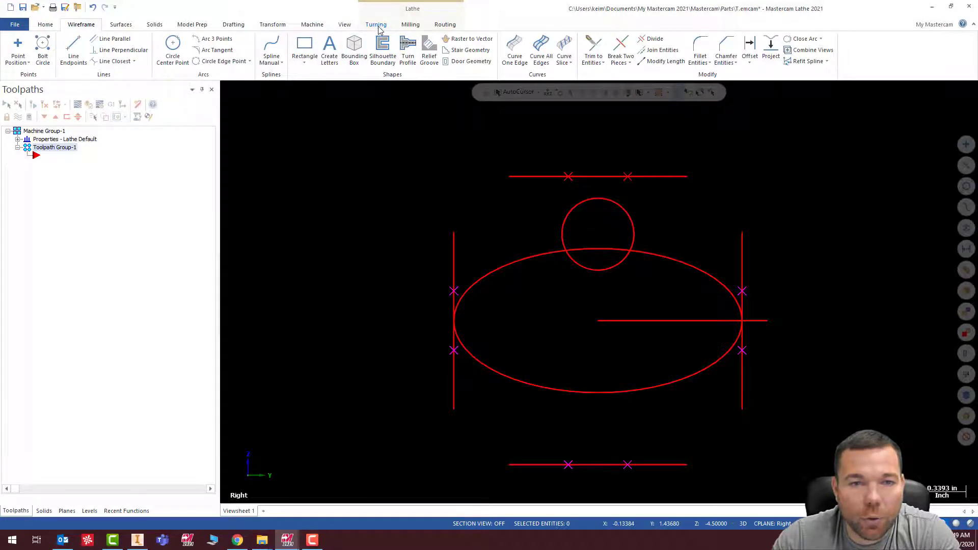
Draw two vertical lines about 0.24 in long downward from the left and right quadrants of the 0.5 diameter circle.
click(73, 49)
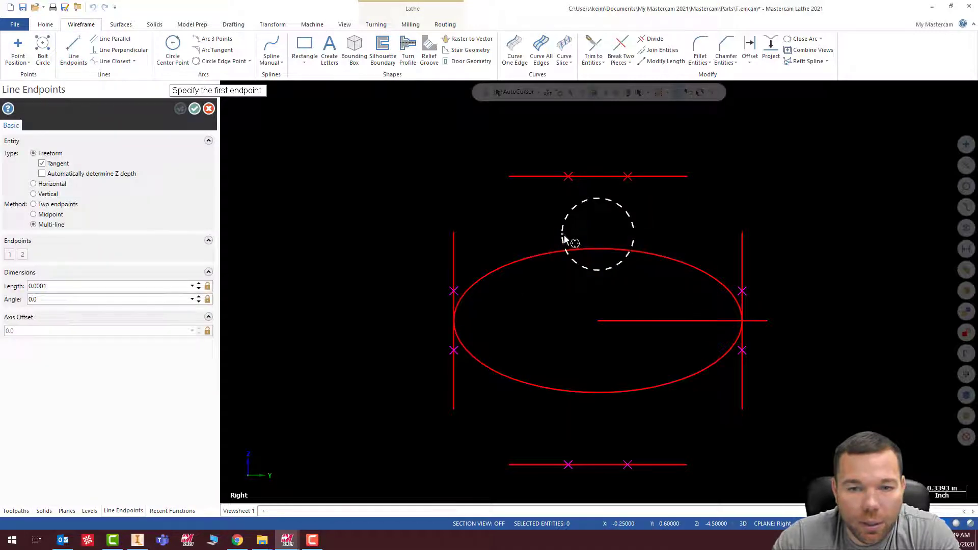
click(564, 239)
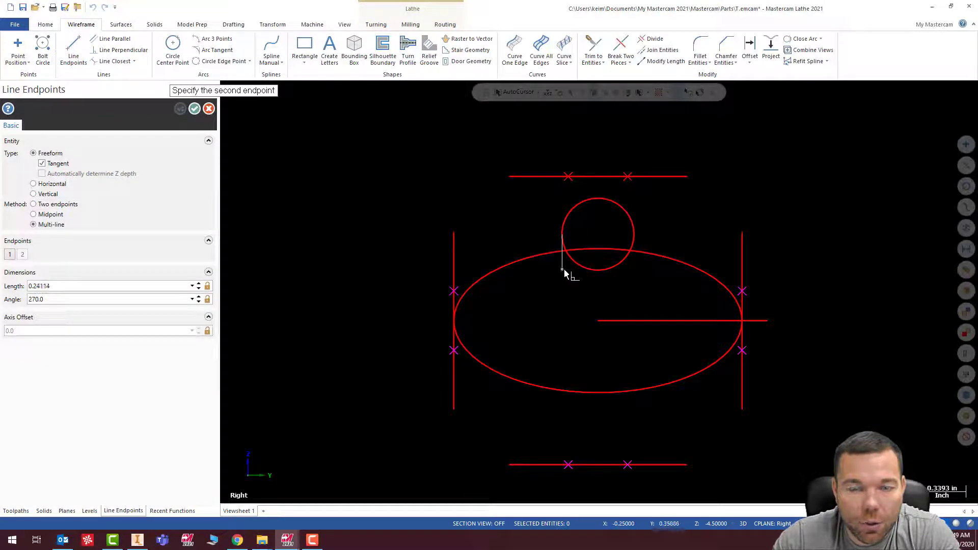
click(564, 270)
key(Escape)
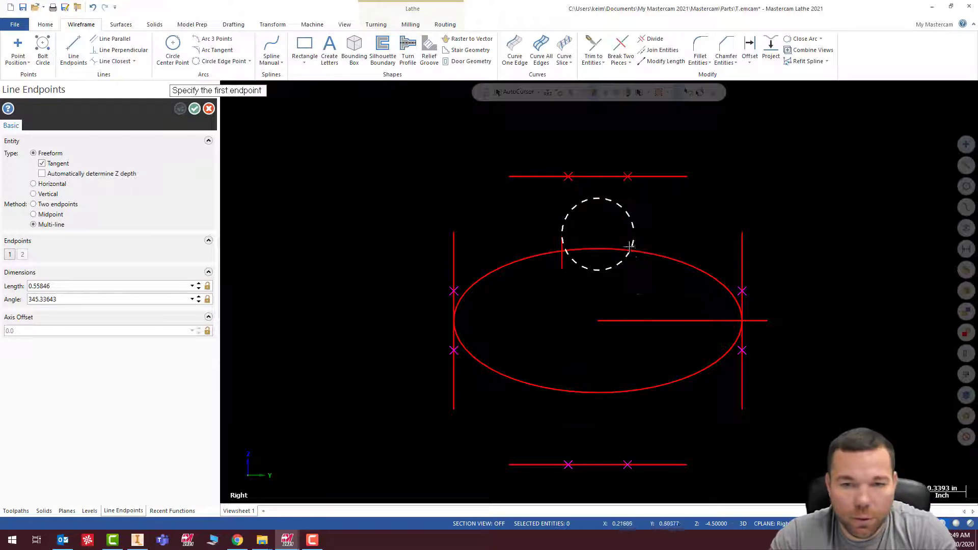
click(635, 237)
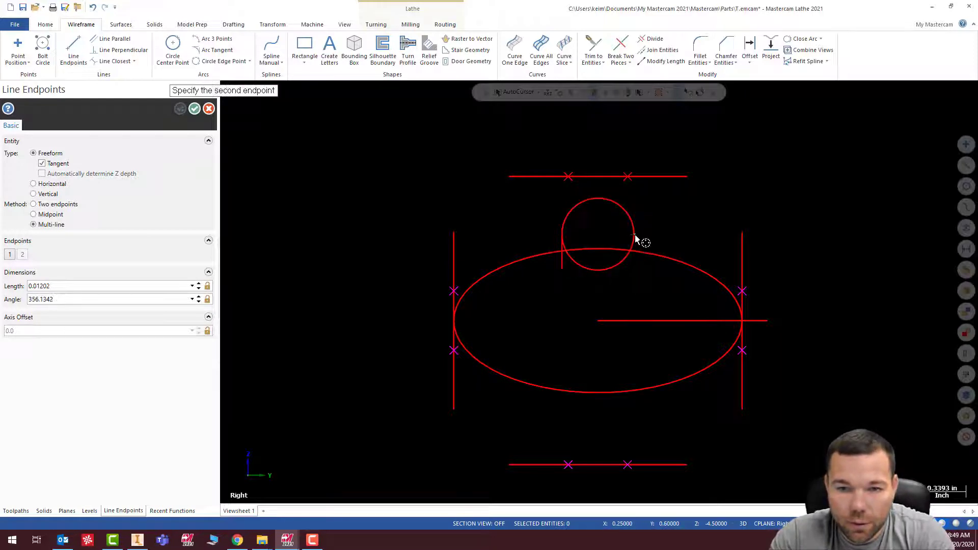
click(634, 269)
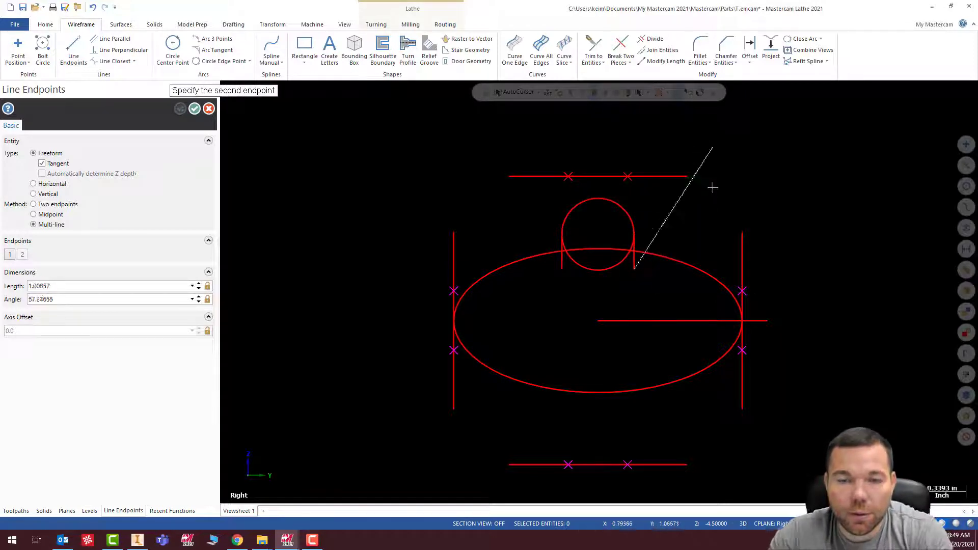
key(Escape)
key(Escape)
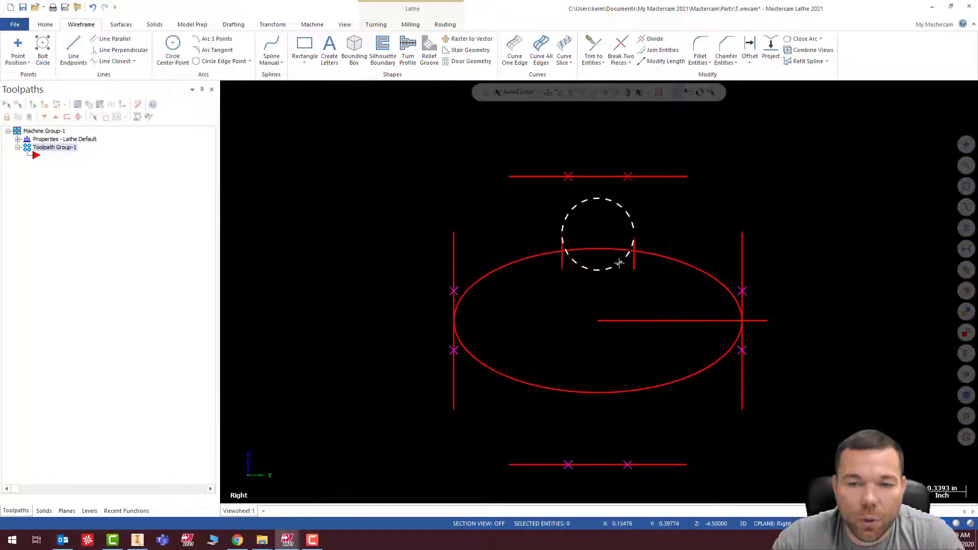
Trim away the lower half of the circle between the two vertical lines with Divide.
click(654, 39)
click(601, 268)
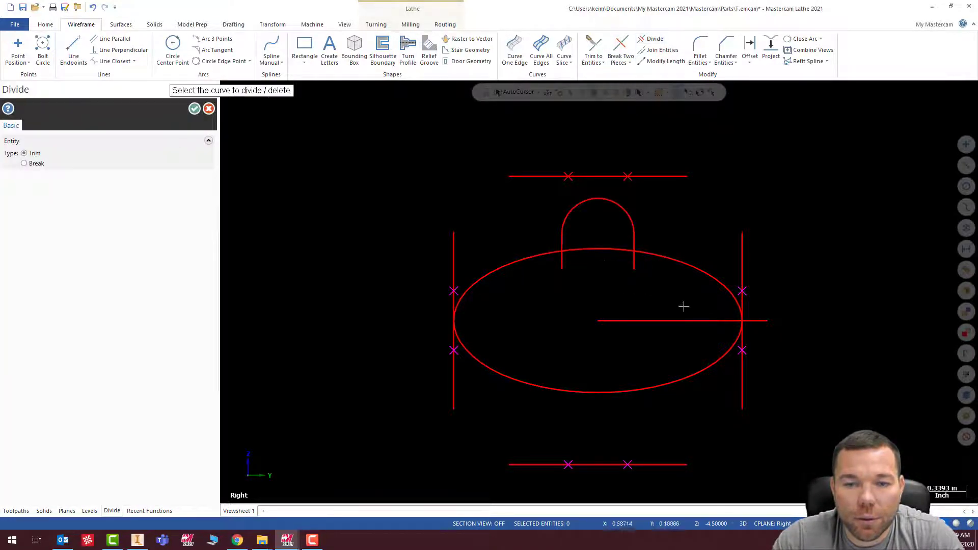
key(Escape)
Rotate-copy the two vertical lines and the arc of the upper slot about the origin, with 3 instances at 90 degrees.
click(566, 236)
click(591, 200)
click(634, 244)
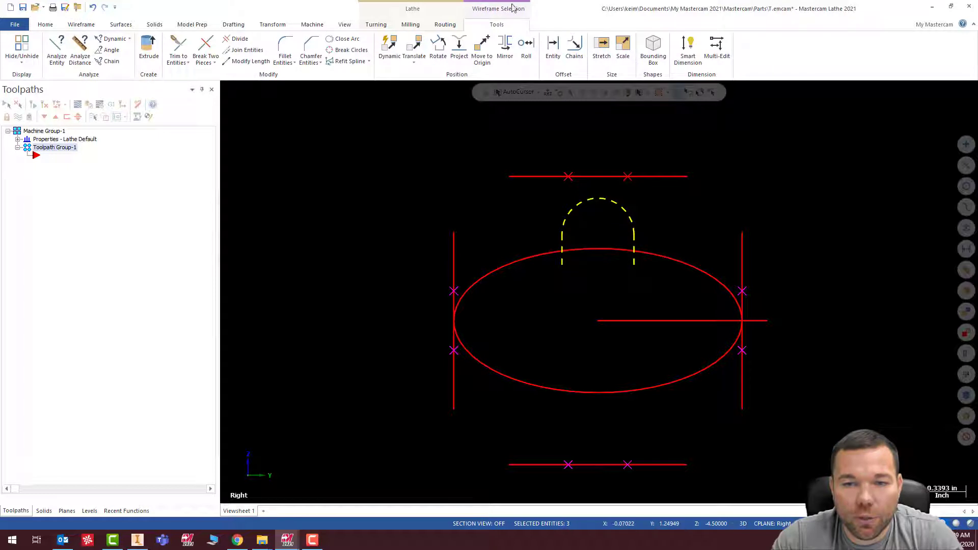
click(272, 24)
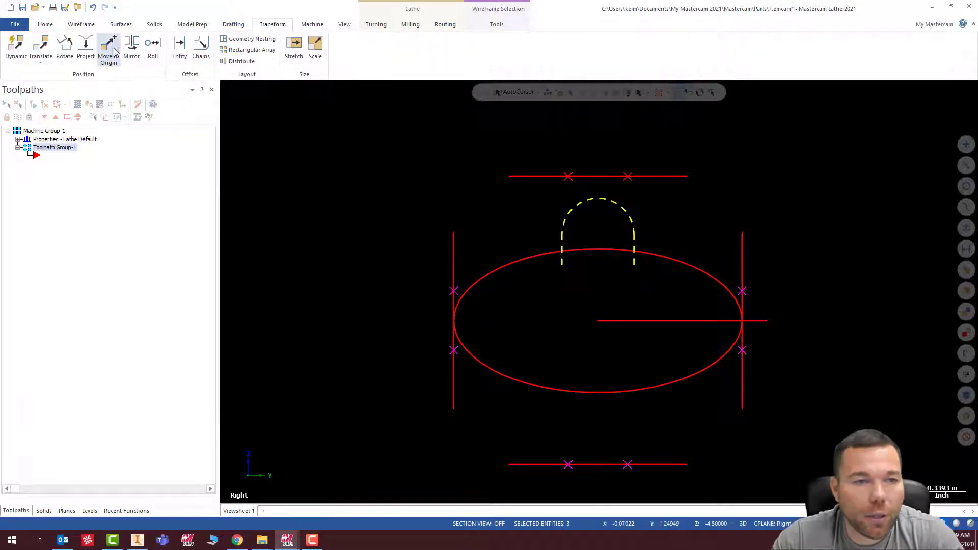
click(64, 48)
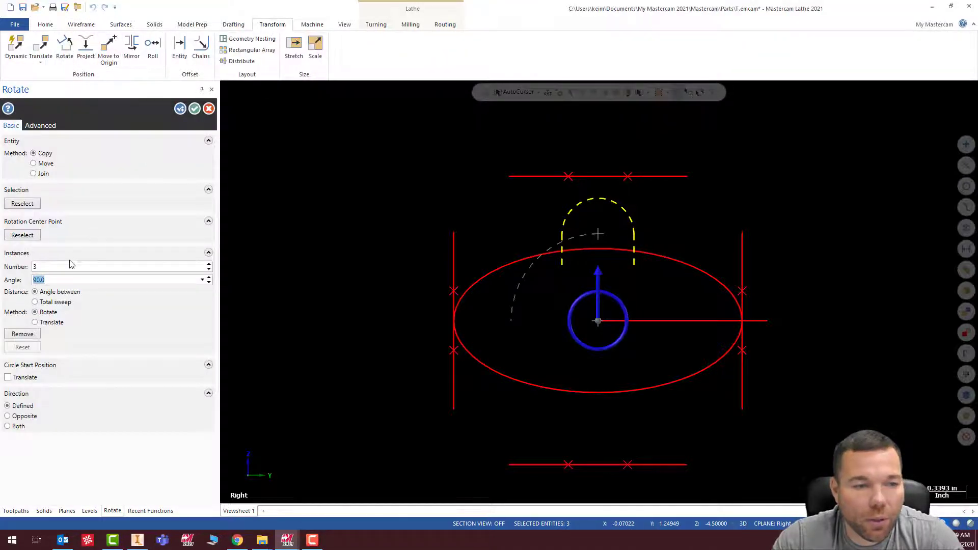
click(194, 109)
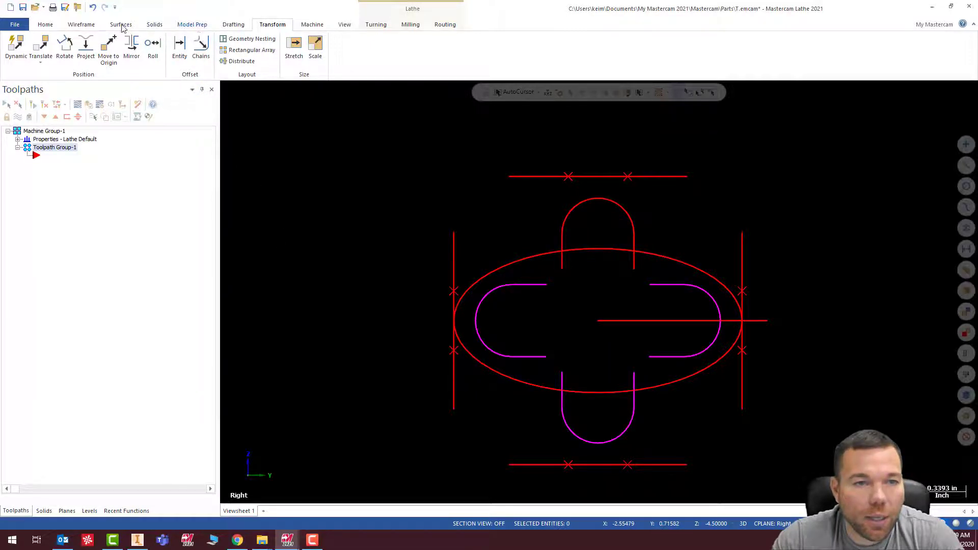
Check the inner corner radius in the tutorial PDF and fillet the cross pocket's four inner corners with a 0.25 radius, trimming the lines.
click(83, 26)
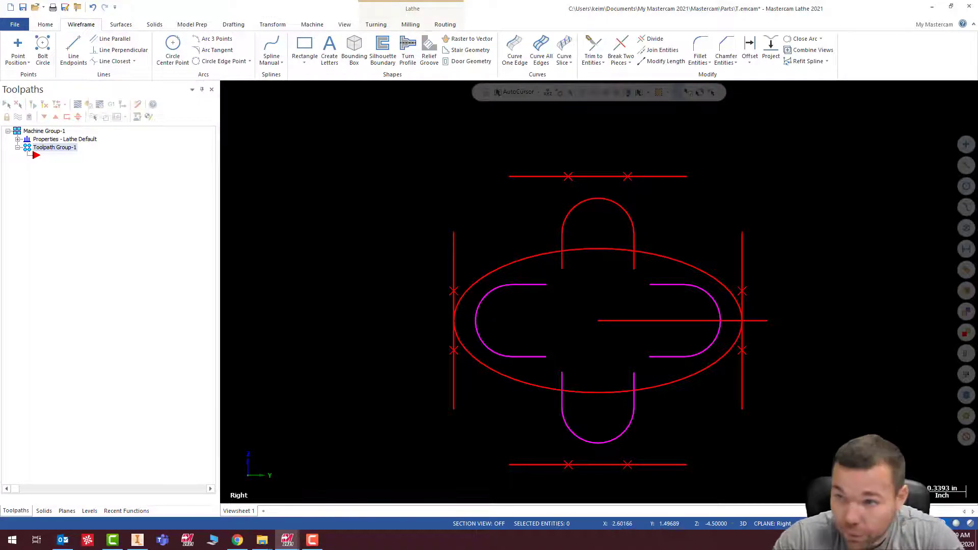
key(alt+Tab)
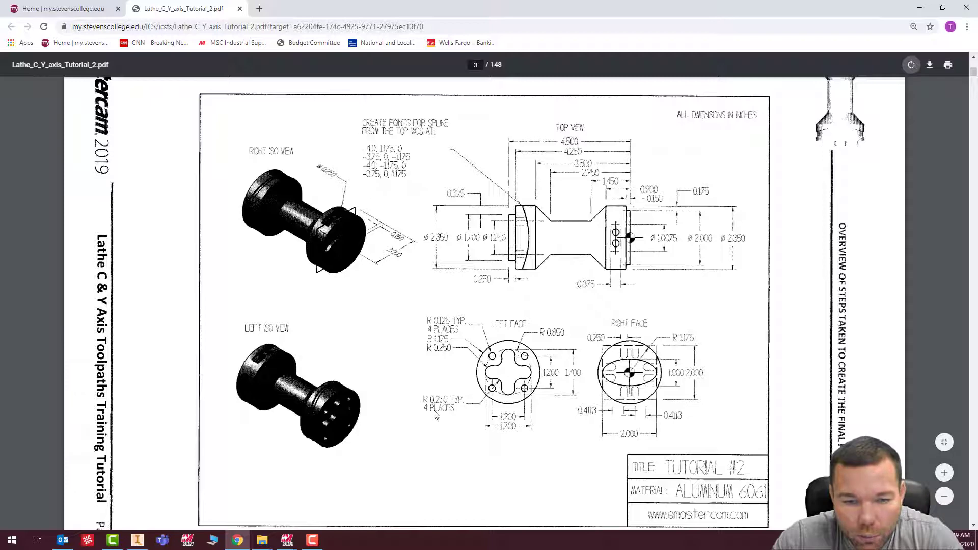
key(alt+Tab)
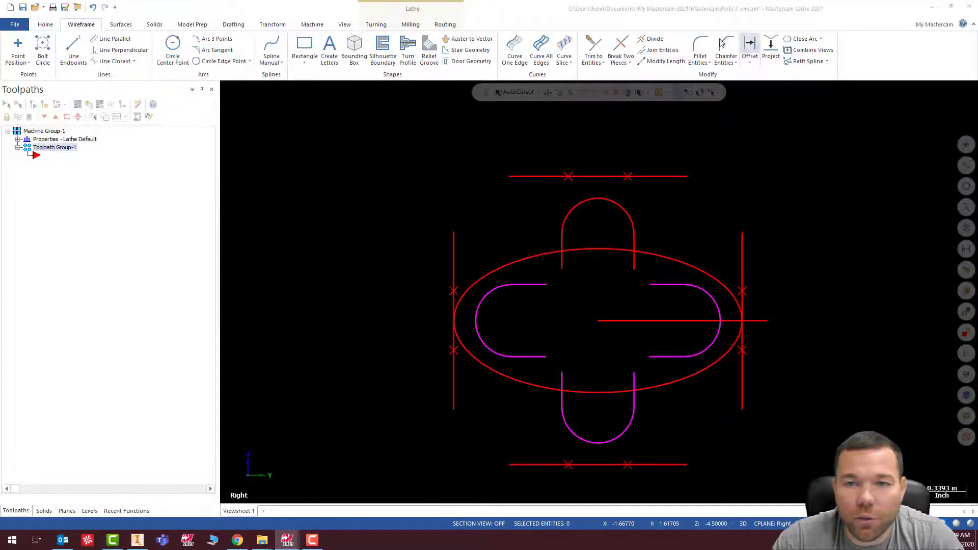
click(700, 48)
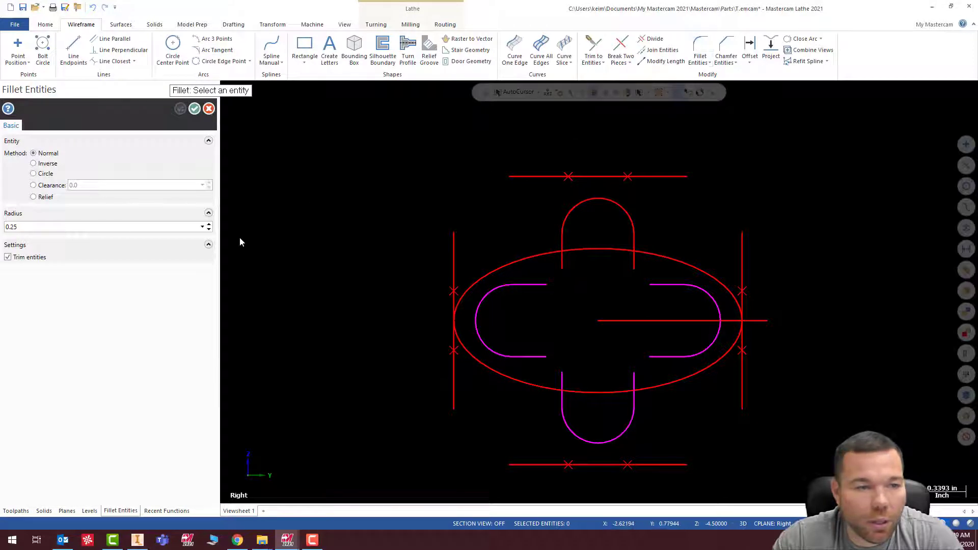
click(563, 259)
click(544, 286)
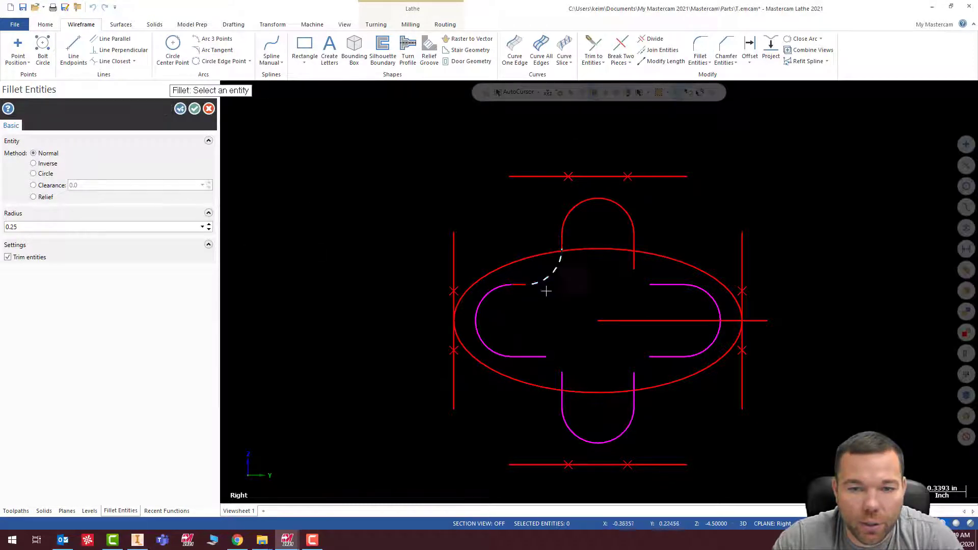
click(532, 357)
click(562, 380)
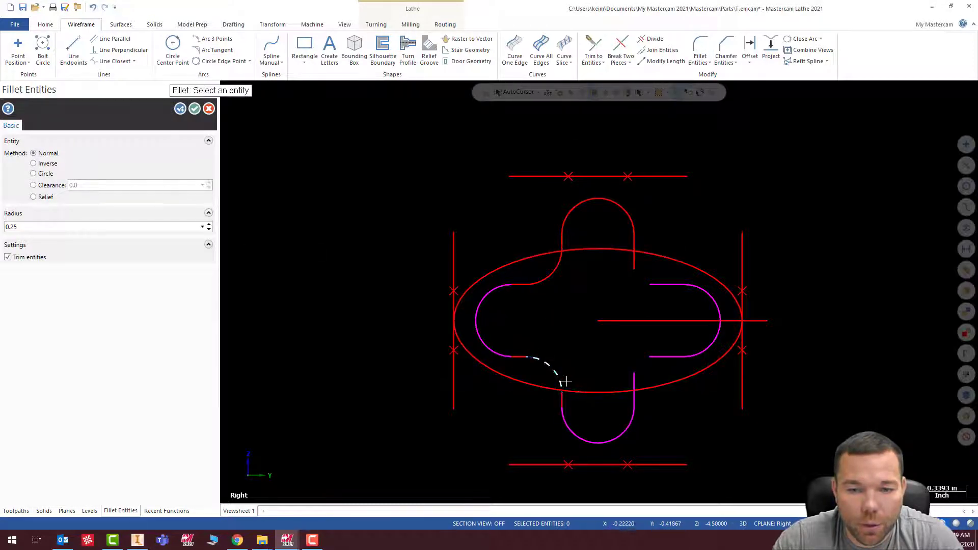
click(634, 383)
click(662, 356)
click(662, 284)
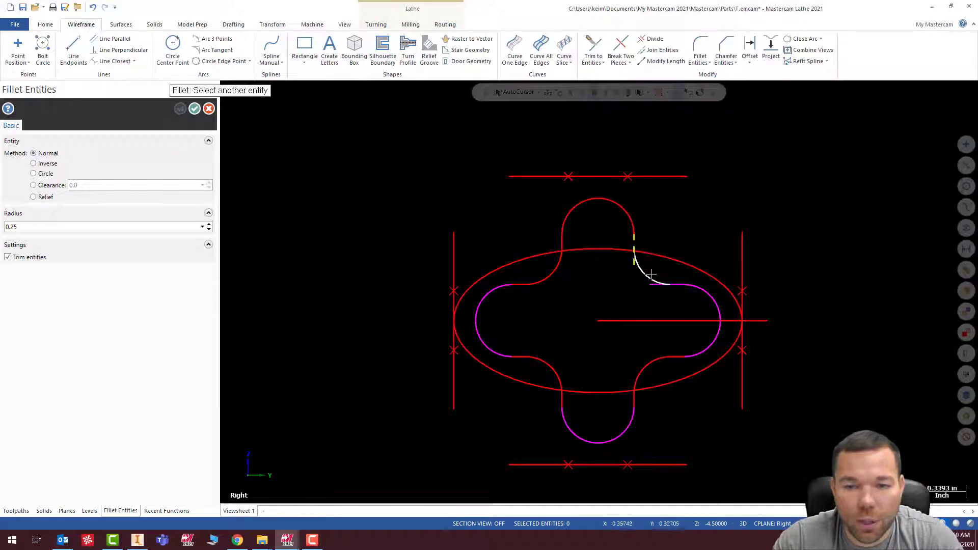
click(662, 282)
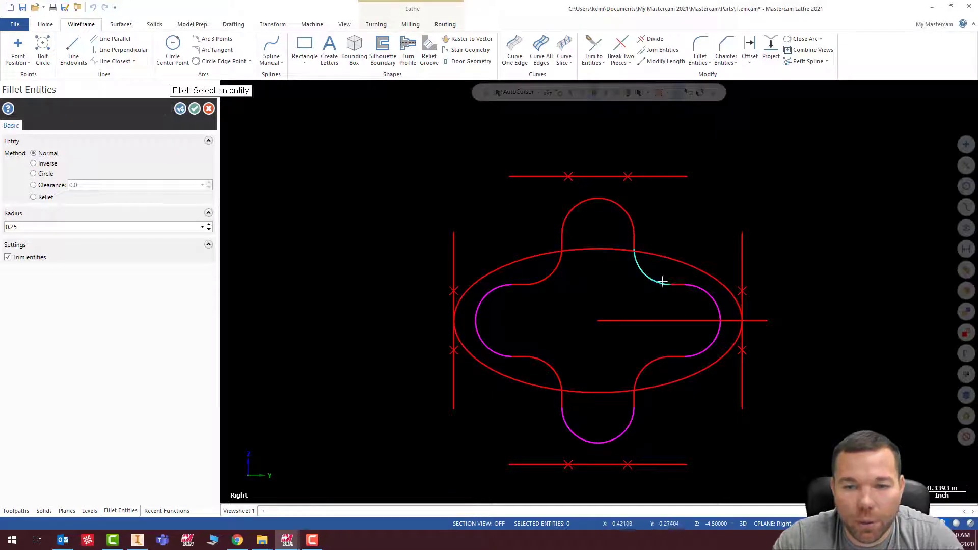
click(194, 108)
Switch to the tutorial PDF in Chrome and move its window away from the Mastercam screen.
mouse_move(677, 341)
middle_down()
mouse_move(585, 268)
mouse_move(636, 286)
mouse_move(689, 273)
mouse_move(757, 290)
mouse_move(620, 254)
mouse_move(589, 262)
mouse_move(565, 285)
mouse_move(569, 237)
mouse_move(558, 221)
middle_up()
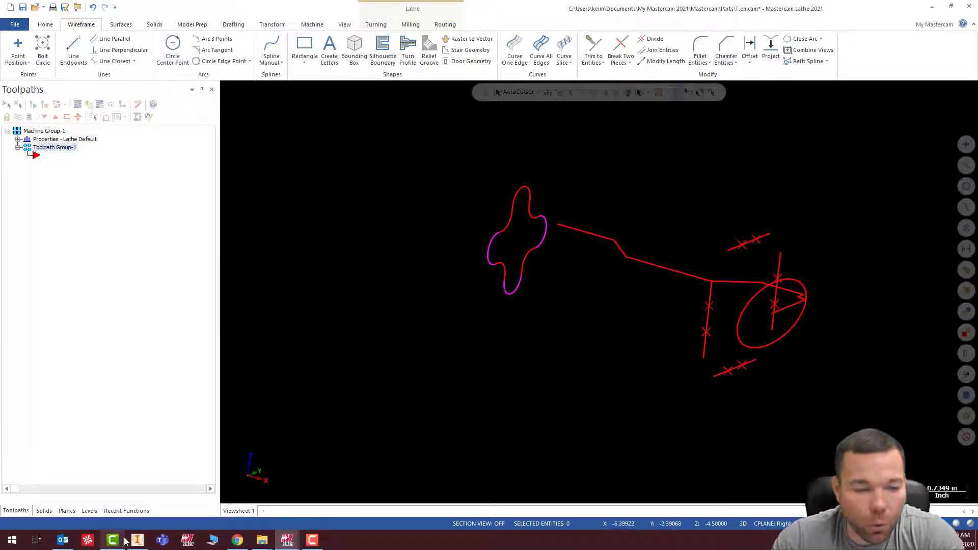
click(238, 540)
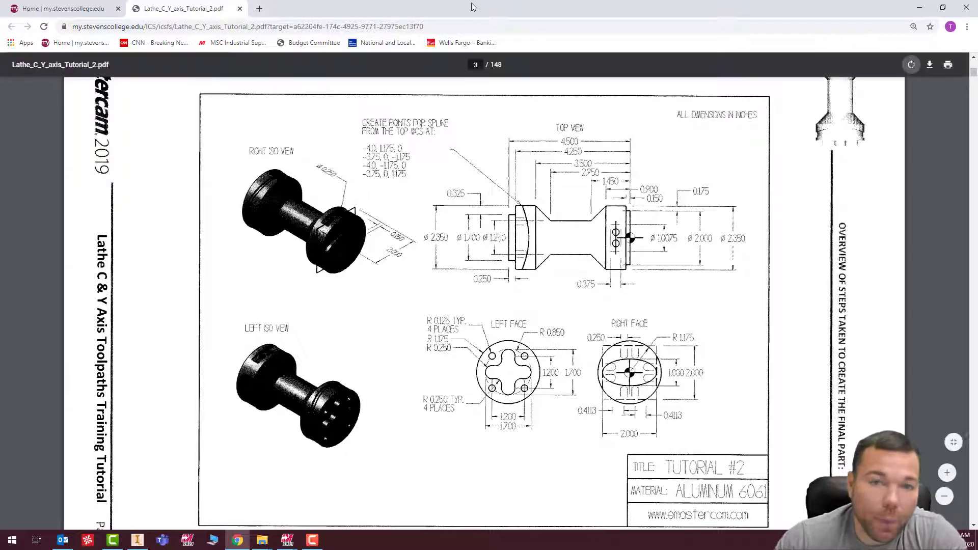
drag(435, 18, 977, 31)
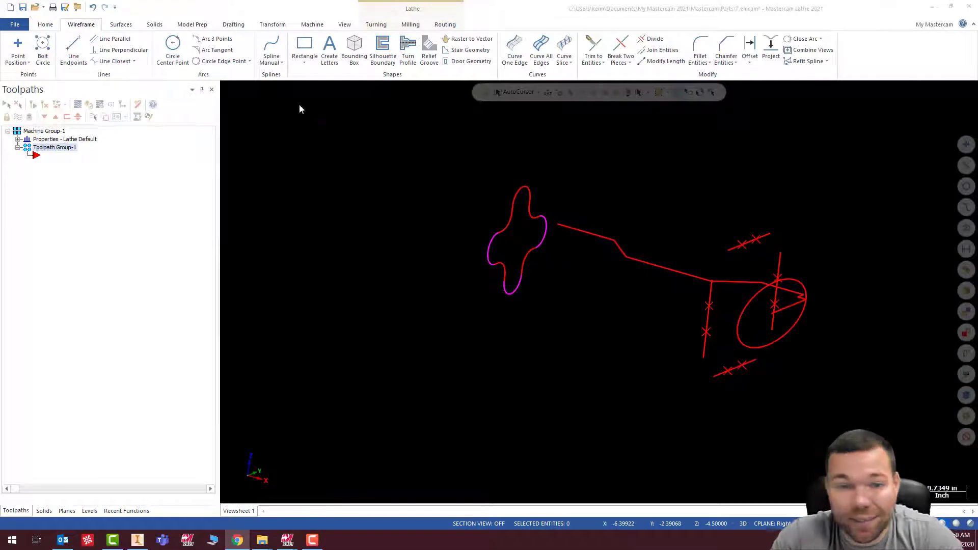
Set the construction Z depth to -4.25 for the left-face holes.
click(51, 25)
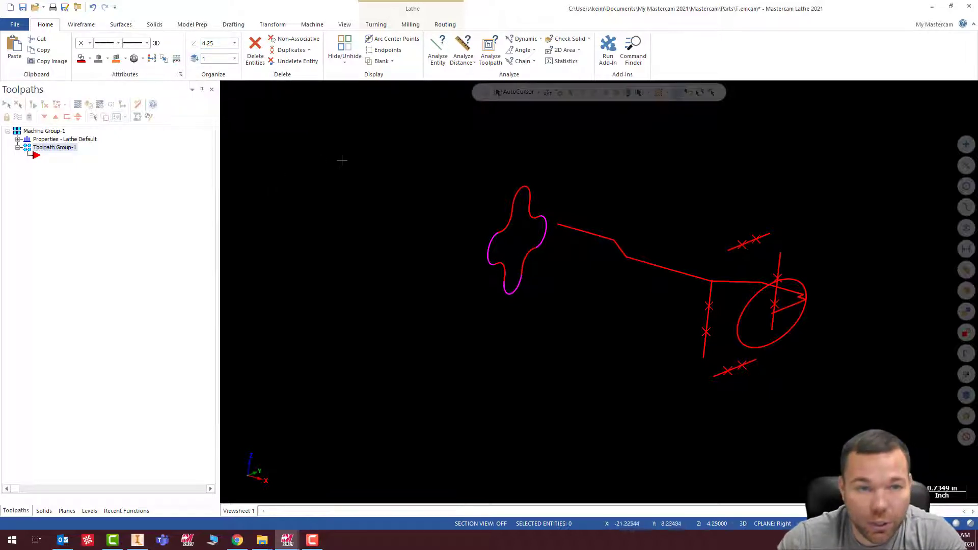
click(209, 44)
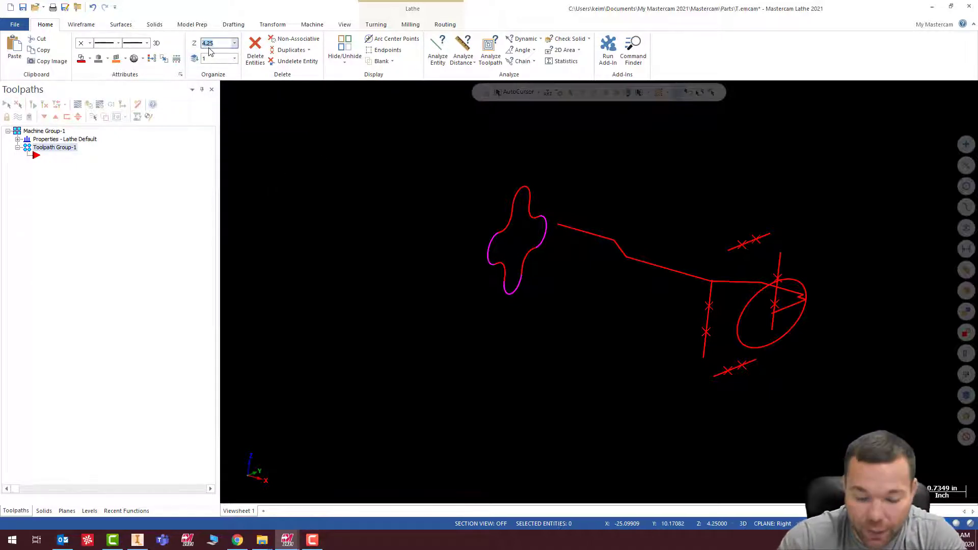
text(-)
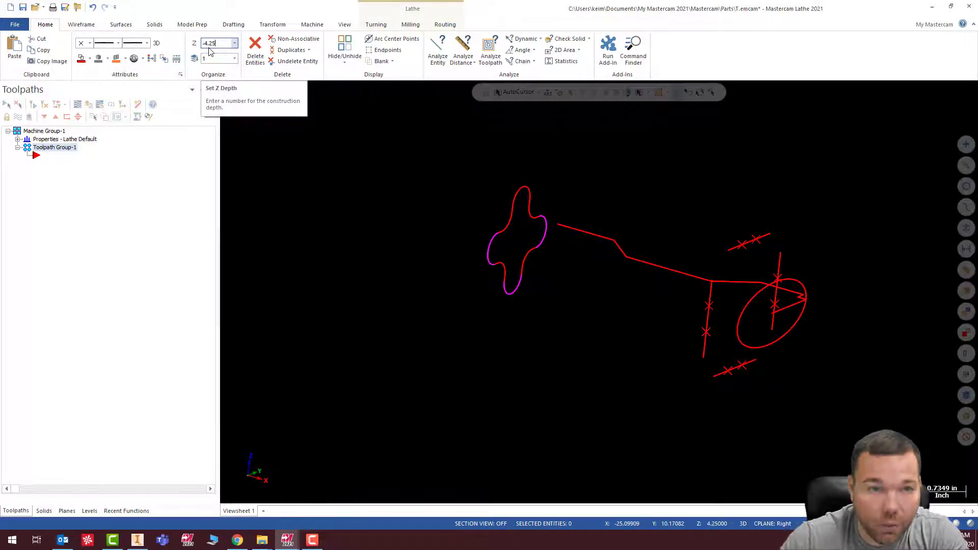
text(4.25)
key(Return)
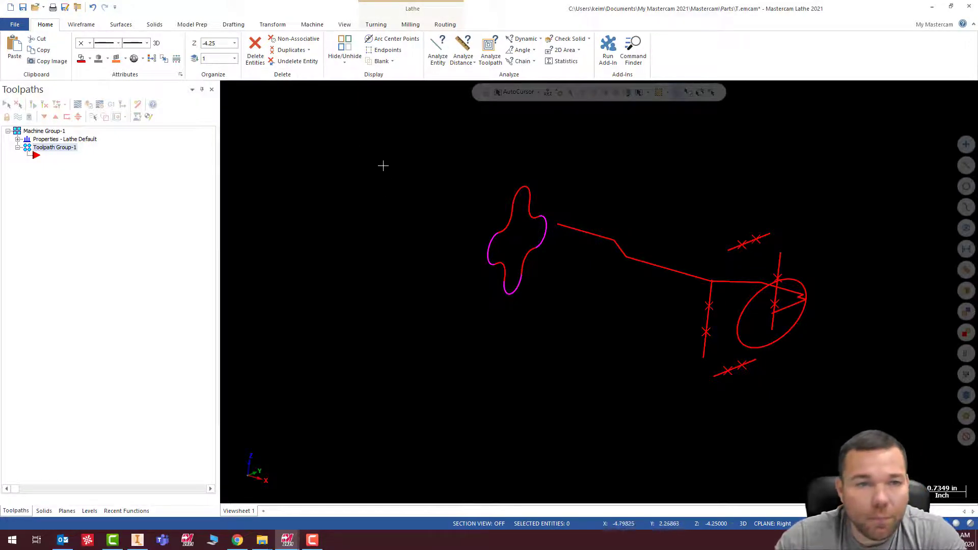
Set up a full bolt circle in the Right view with base point 0,0, 4 instances and a 1.7 diameter.
right_click(690, 179)
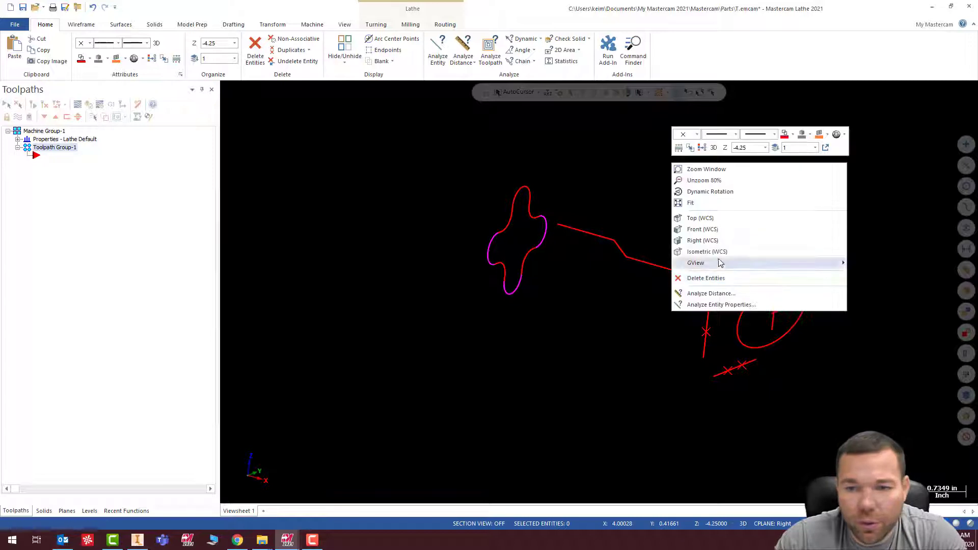
click(721, 217)
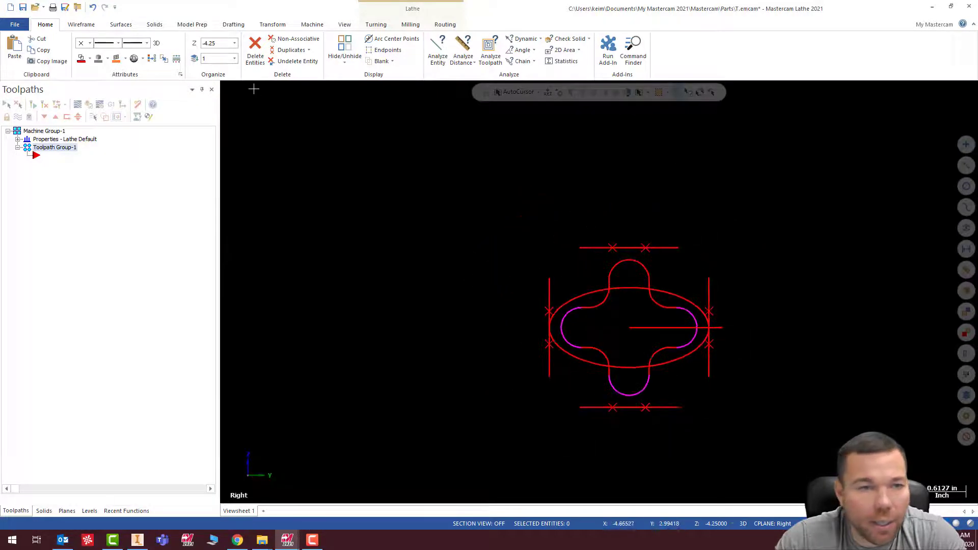
click(83, 25)
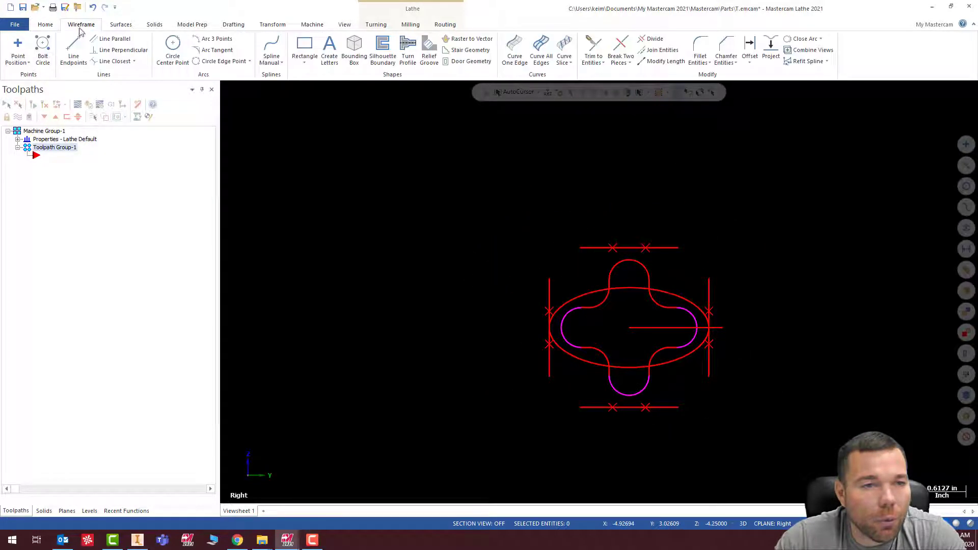
click(43, 46)
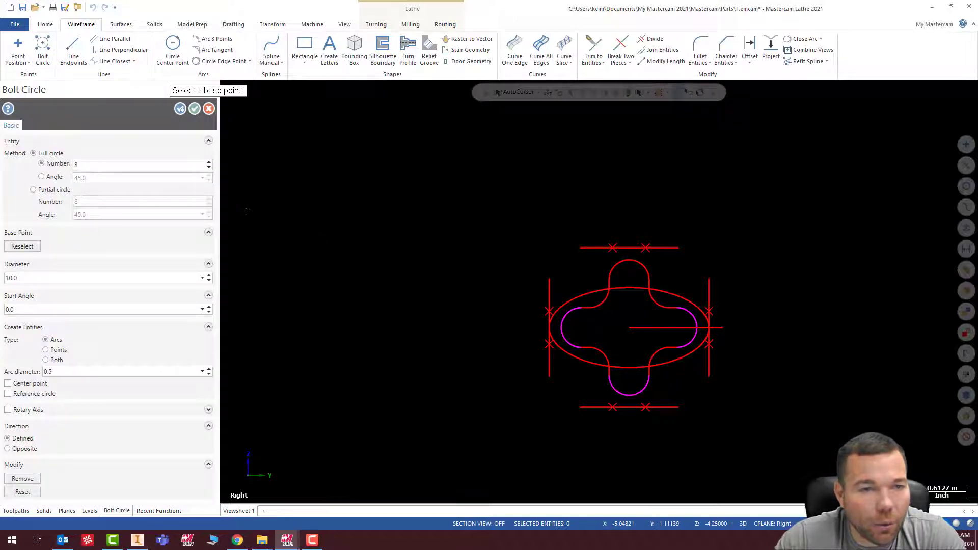
text(0)
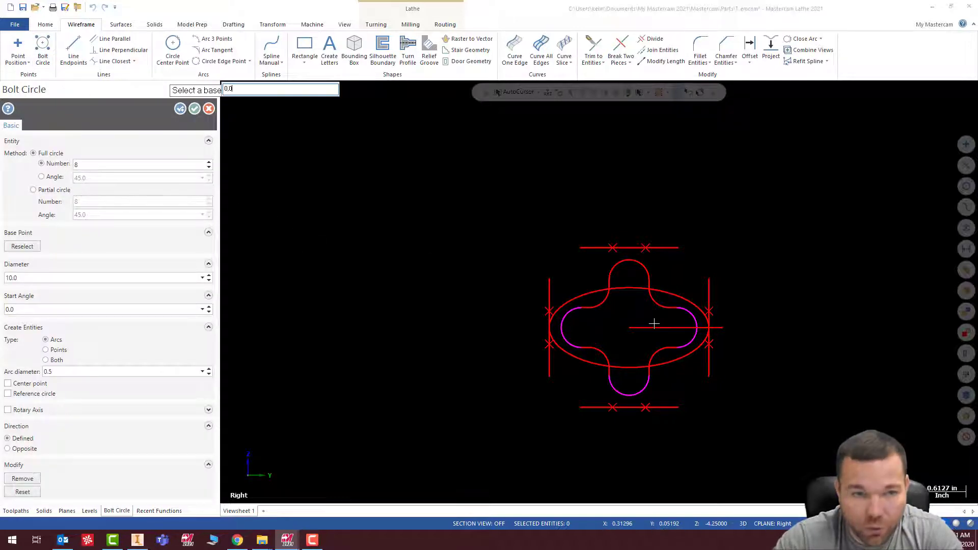
text(,0)
key(Return)
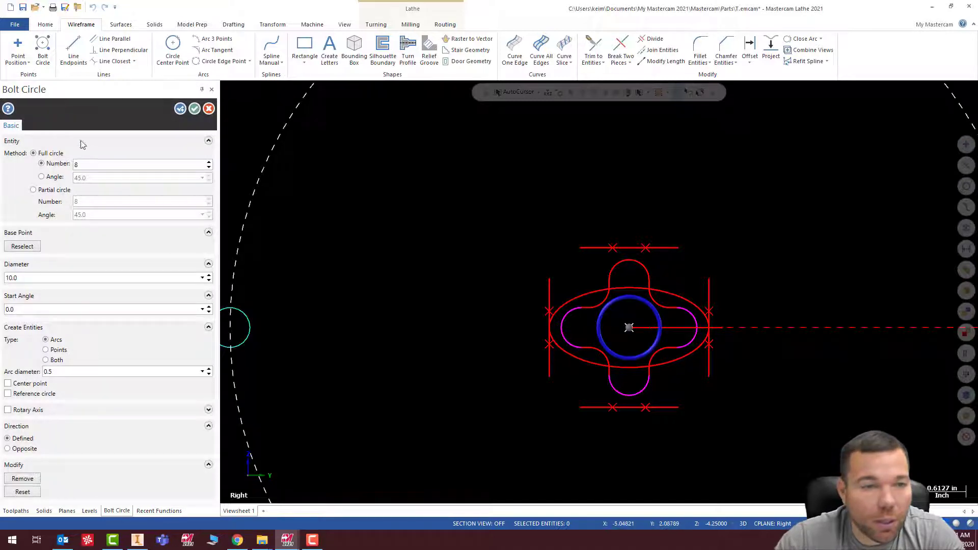
text(4)
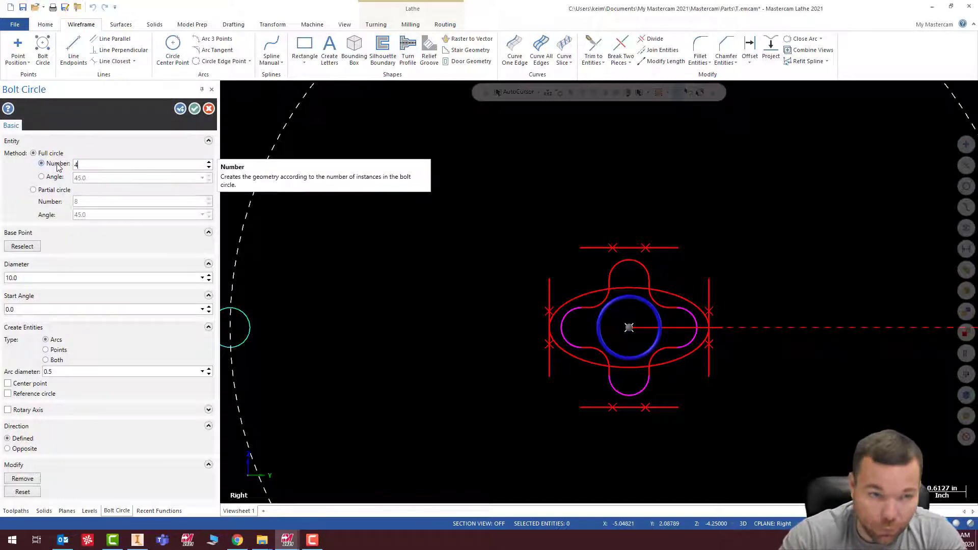
click(32, 279)
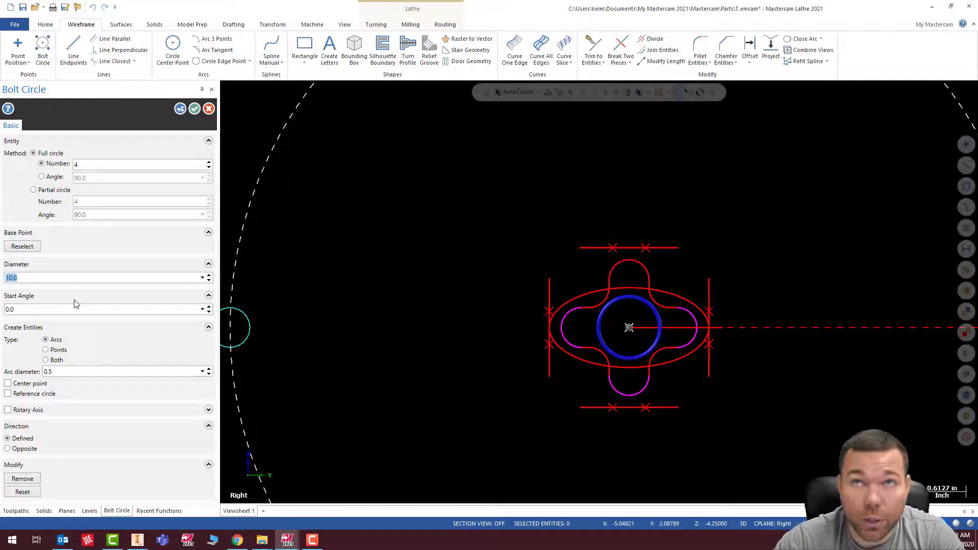
text(1)
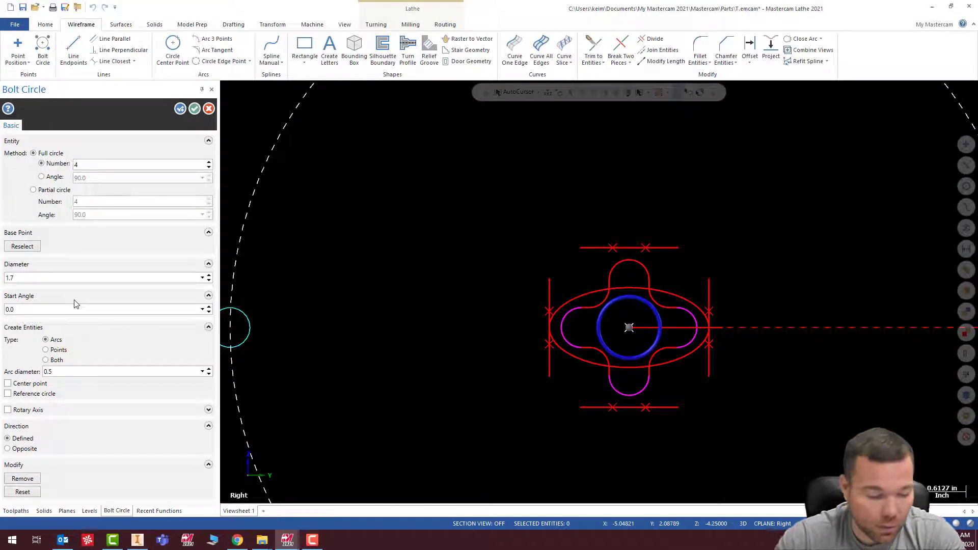
key(Tab)
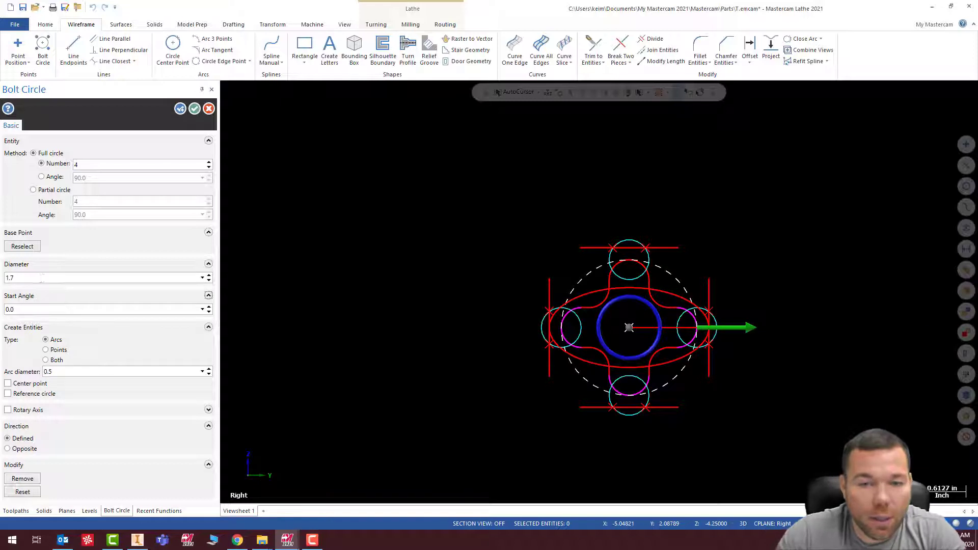
Set the bolt circle's start angle to 45 and arc diameter to 0.25, and create the hole circles.
click(37, 310)
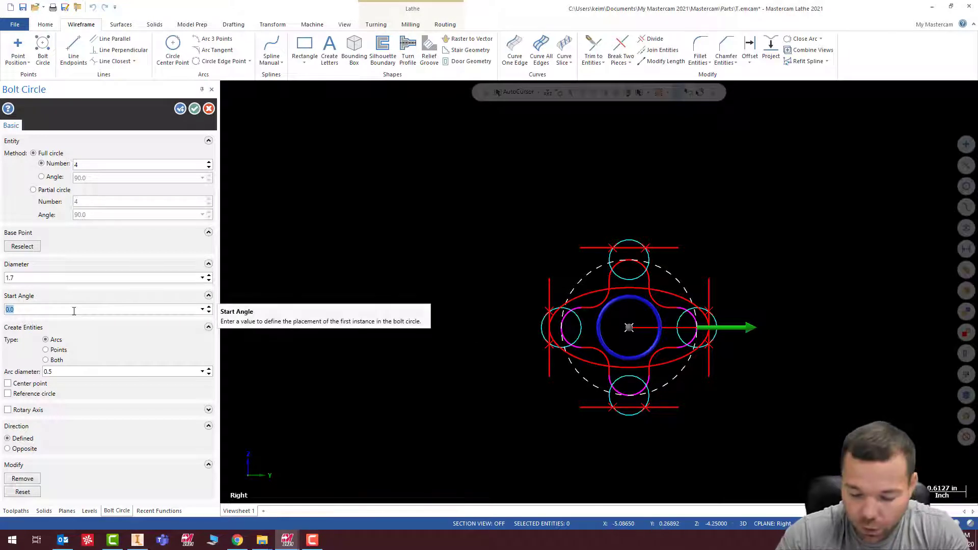
text(45)
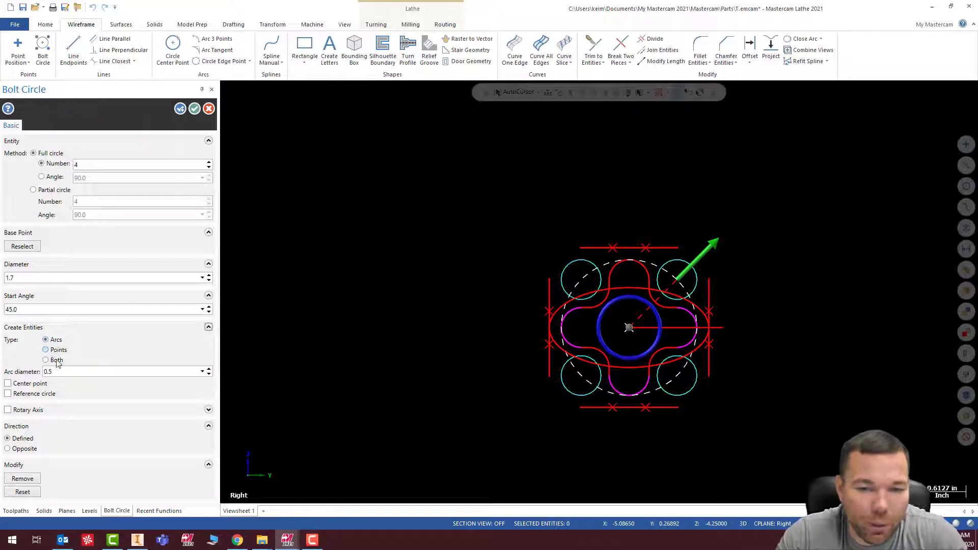
click(46, 372)
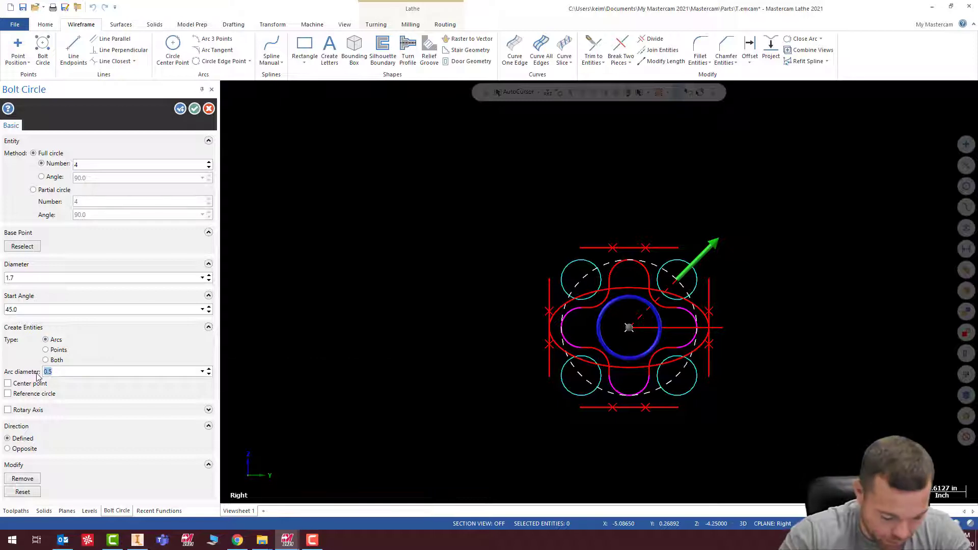
text(.2)
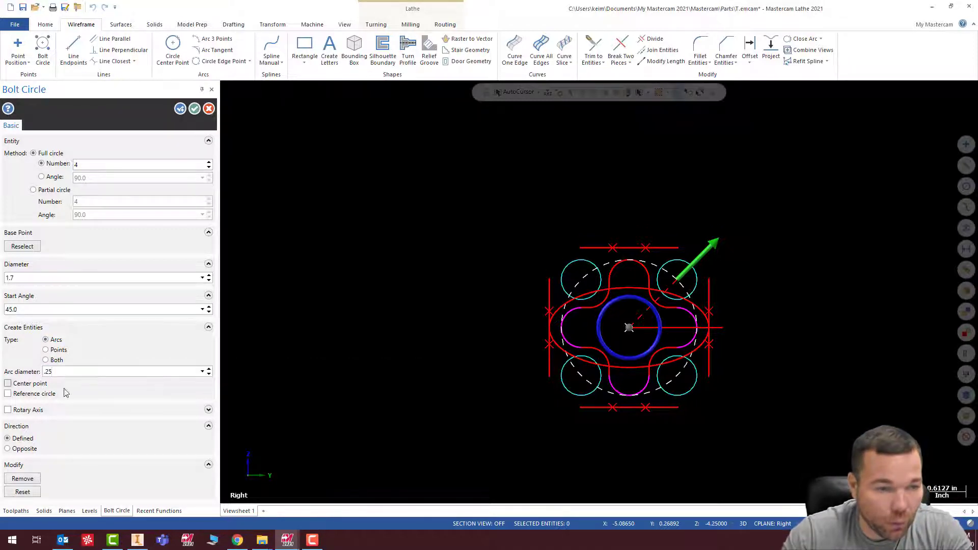
key(Return)
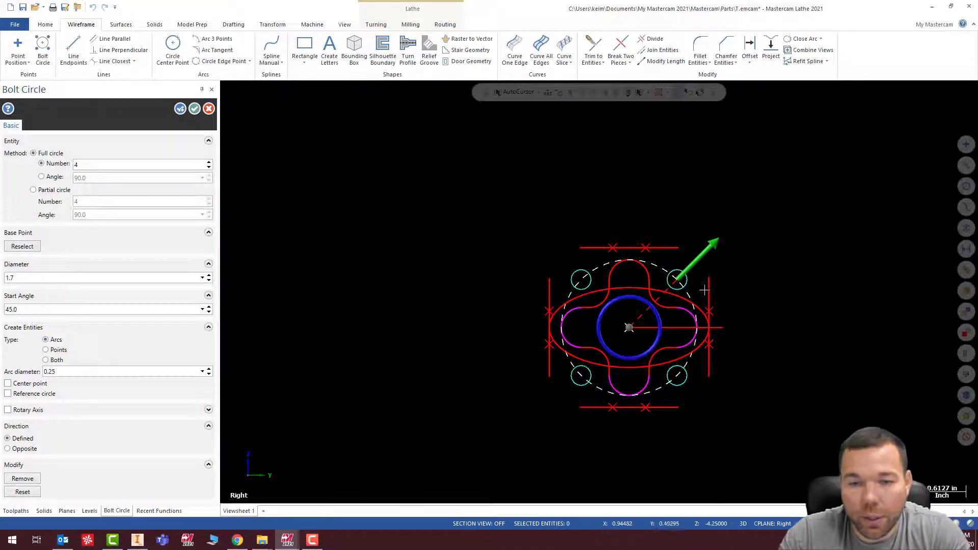
click(194, 113)
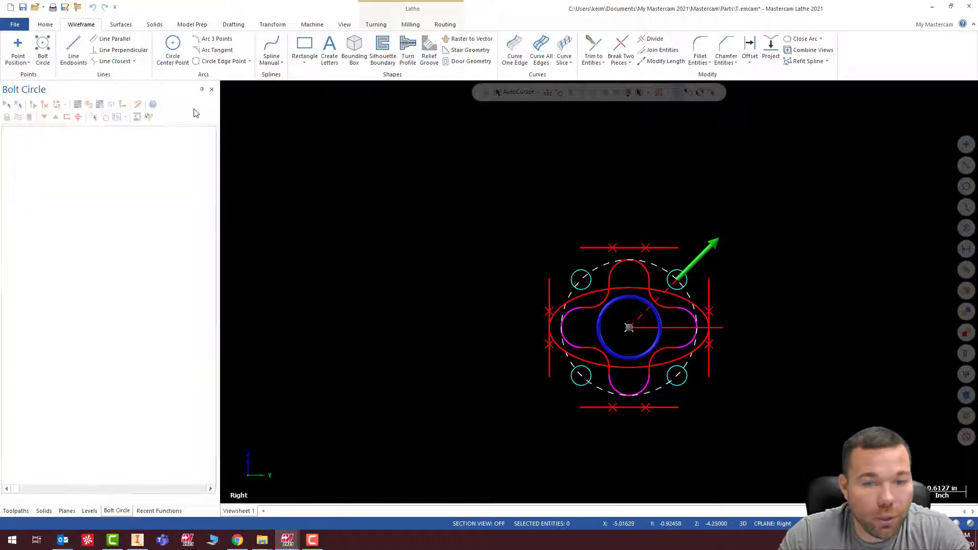
Look up the spline point coordinates in the tutorial PDF in Chrome, and move its window off the Mastercam screen.
mouse_move(724, 254)
middle_down()
mouse_move(810, 244)
mouse_move(886, 267)
mouse_move(821, 305)
mouse_move(554, 164)
middle_up()
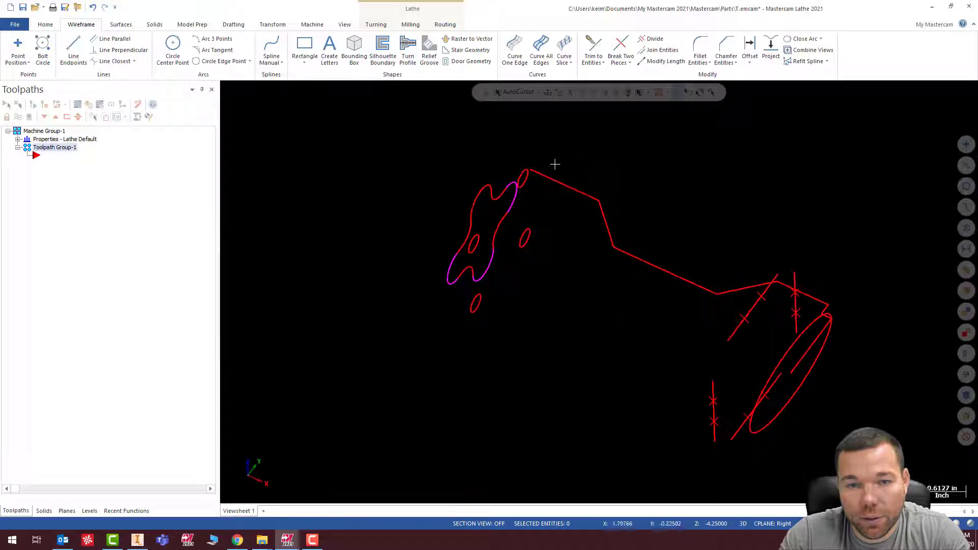
mouse_move(753, 290)
middle_down()
mouse_move(683, 247)
mouse_move(778, 176)
mouse_move(764, 244)
mouse_move(759, 172)
mouse_move(749, 275)
mouse_move(723, 345)
mouse_move(744, 343)
middle_up()
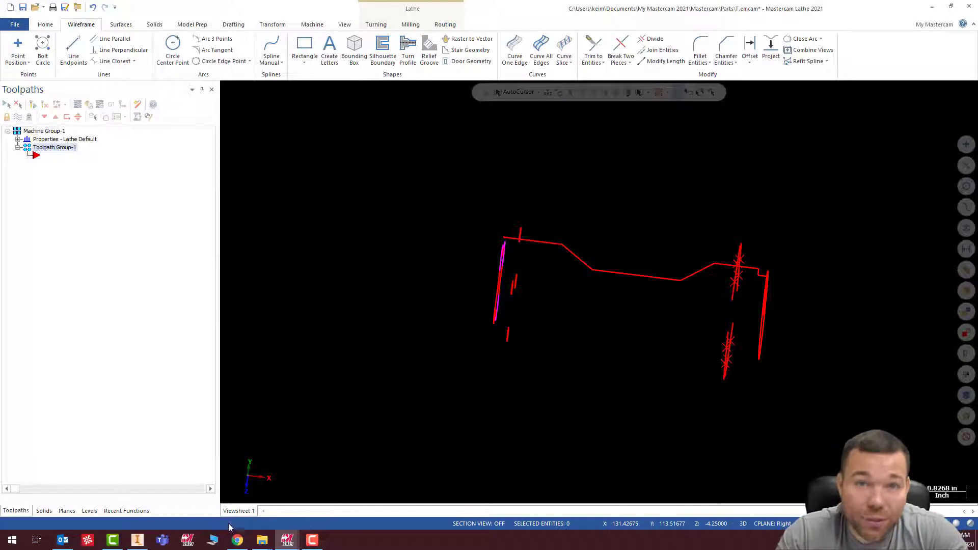
click(237, 540)
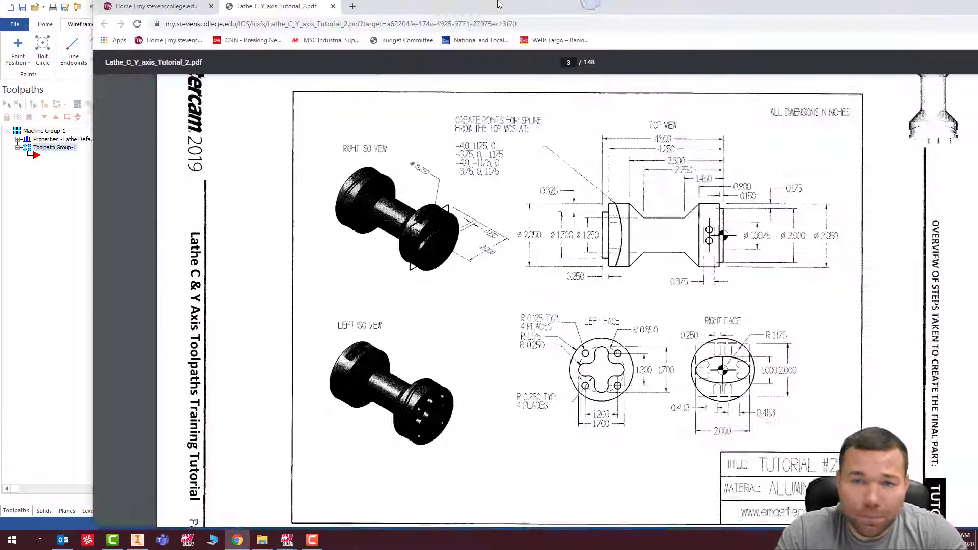
drag(498, 1, 495, 0)
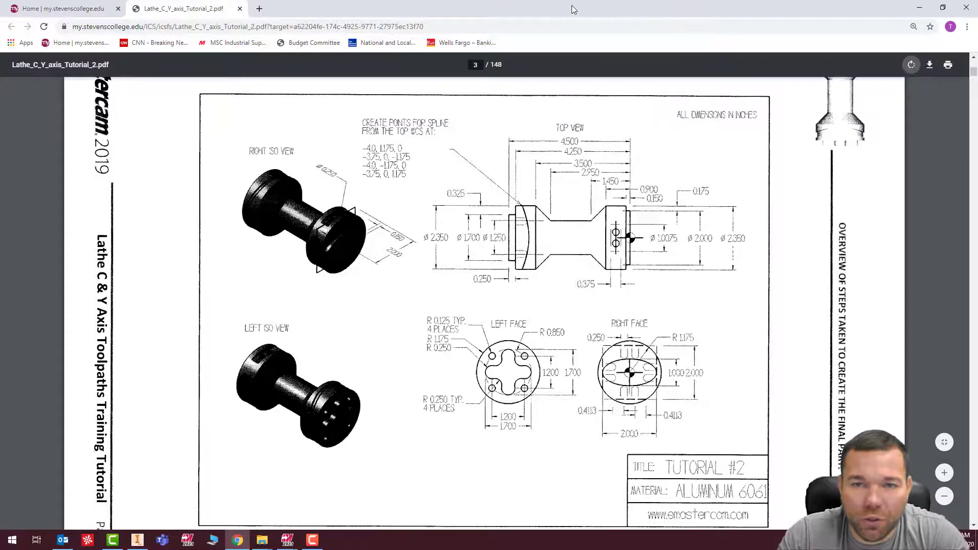
drag(571, 8, 977, 110)
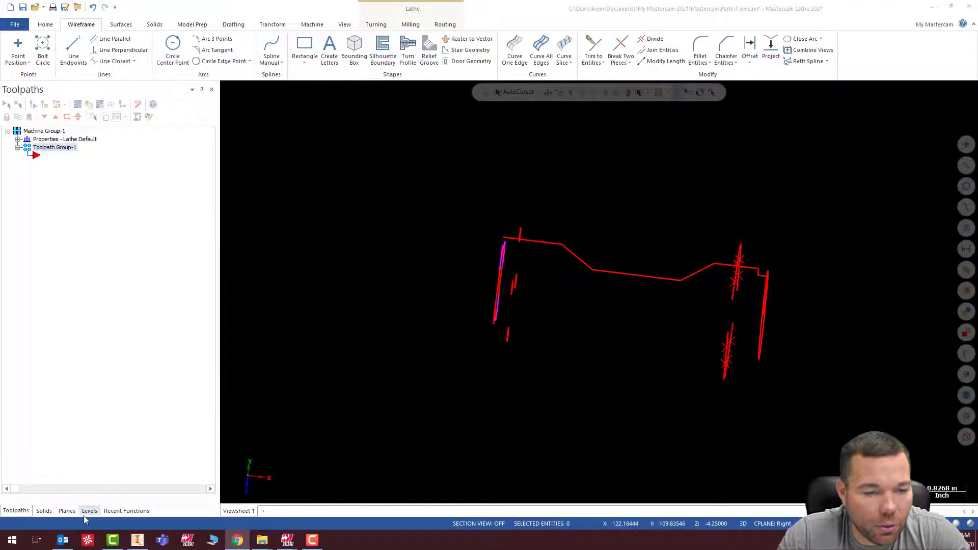
Set the WCS, construction plane and tool plane to Top and switch to the Top view.
click(68, 510)
click(32, 130)
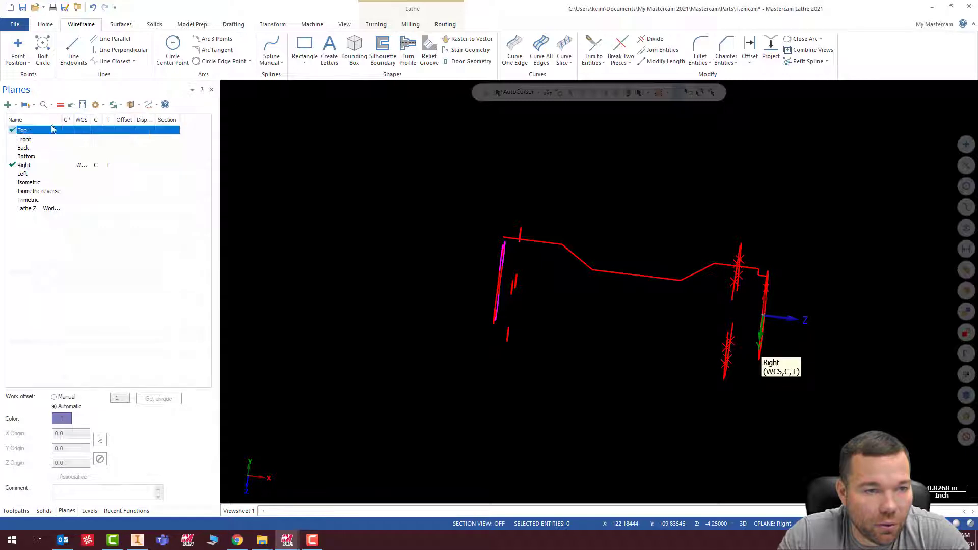
click(61, 106)
right_click(616, 150)
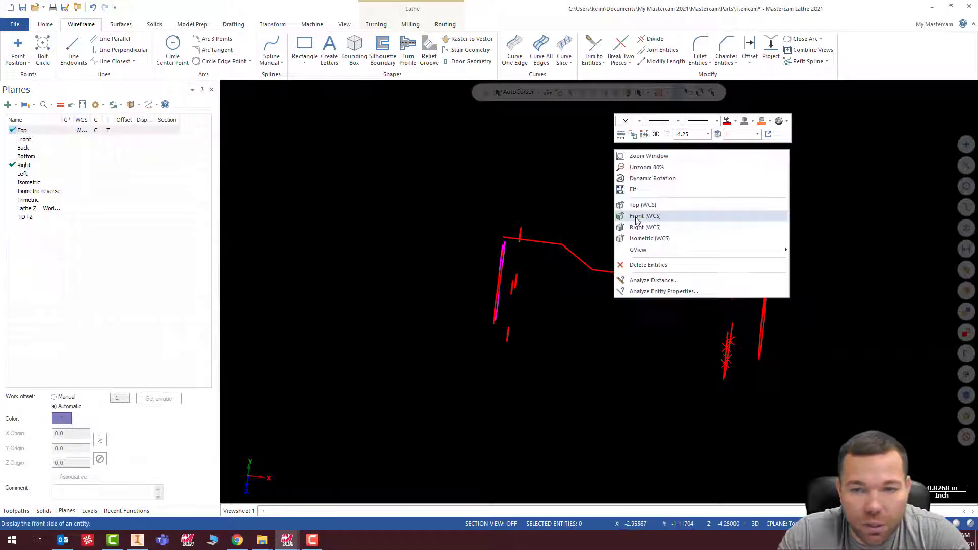
click(638, 205)
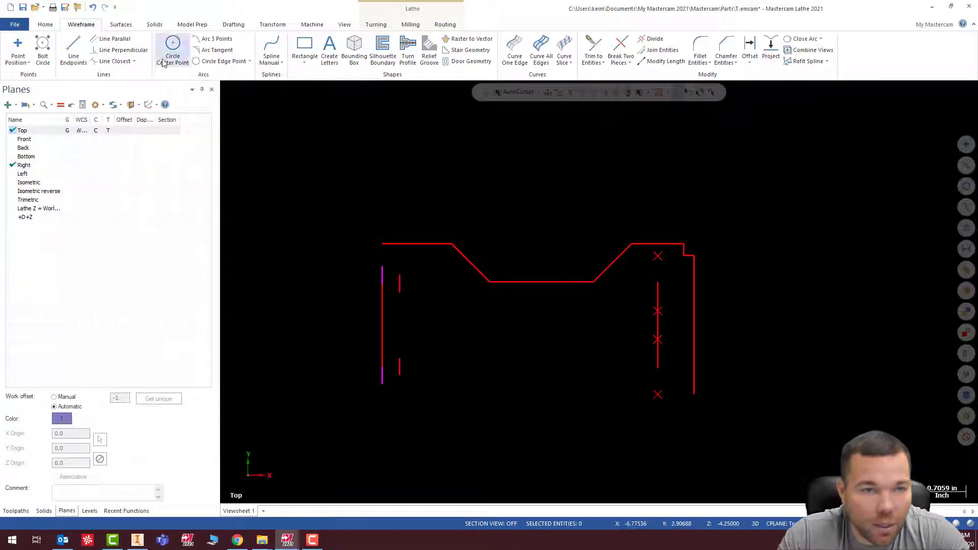
Start a manual spline through the points -4.0,1.175,0 and -3.75,0,-1.175.
click(272, 51)
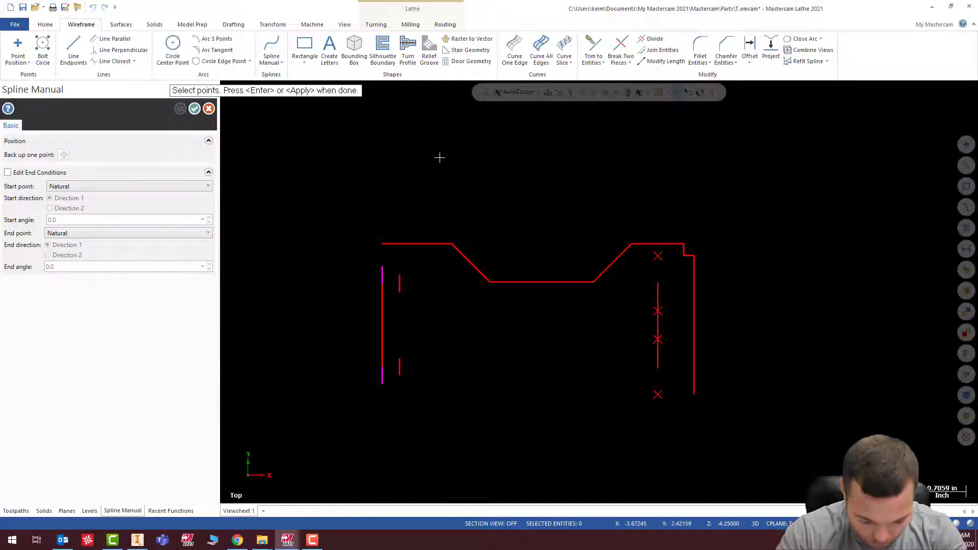
key(space)
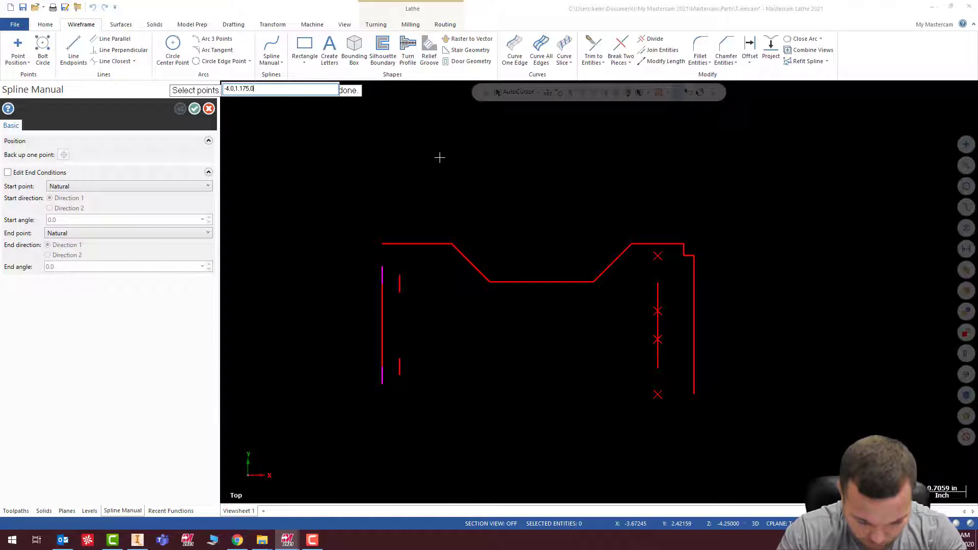
key(Return)
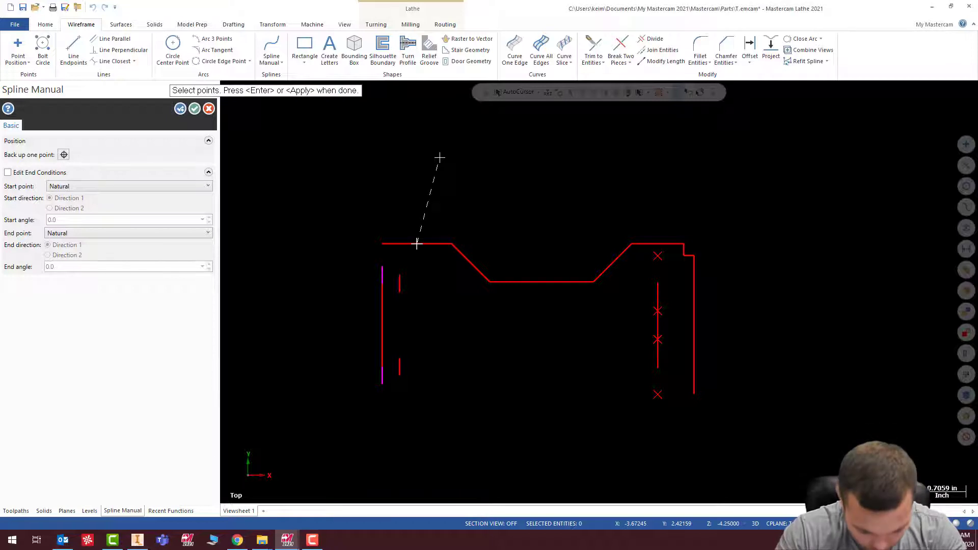
text(-3.75,0,-1.175)
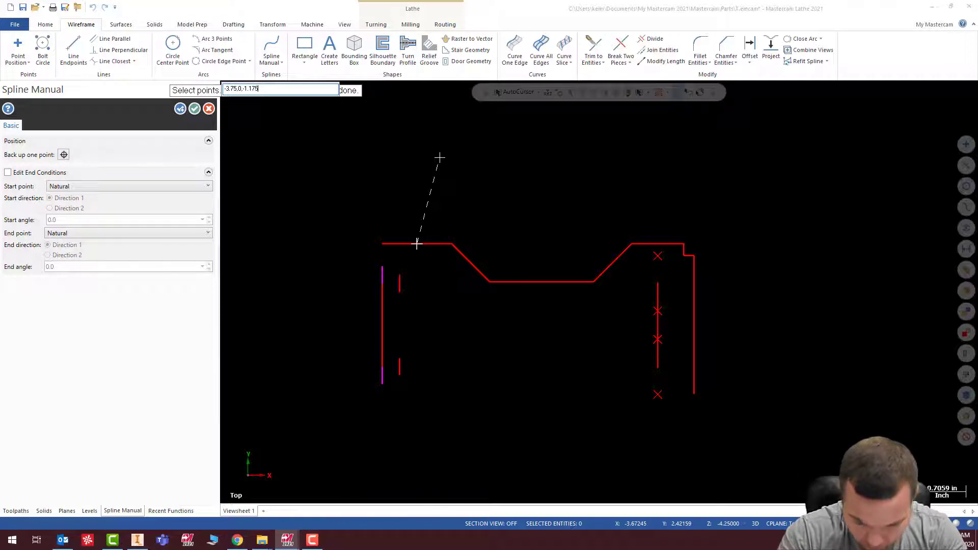
key(Return)
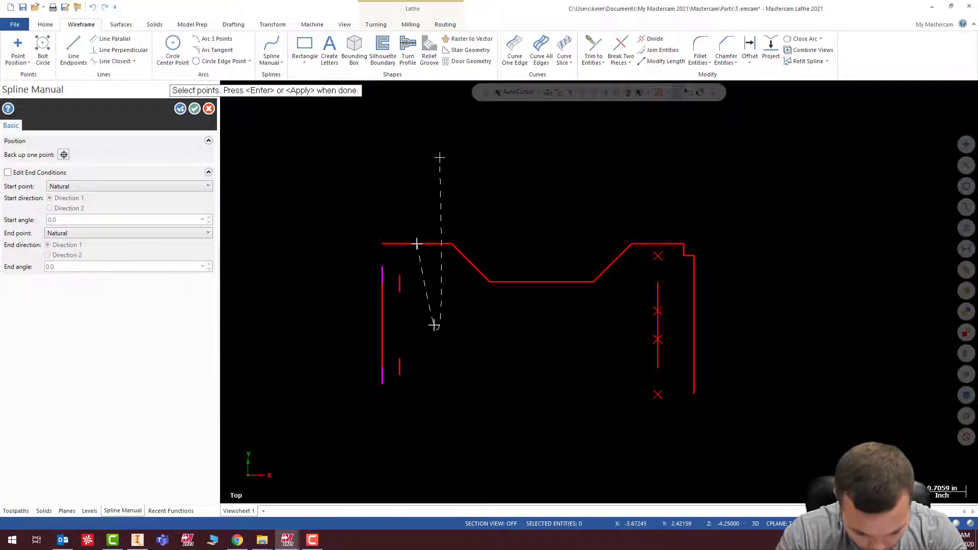
Extend the manual spline through the points -4.0,-1.175,0 and -3.75,0,-1.175.
text(-4.0)
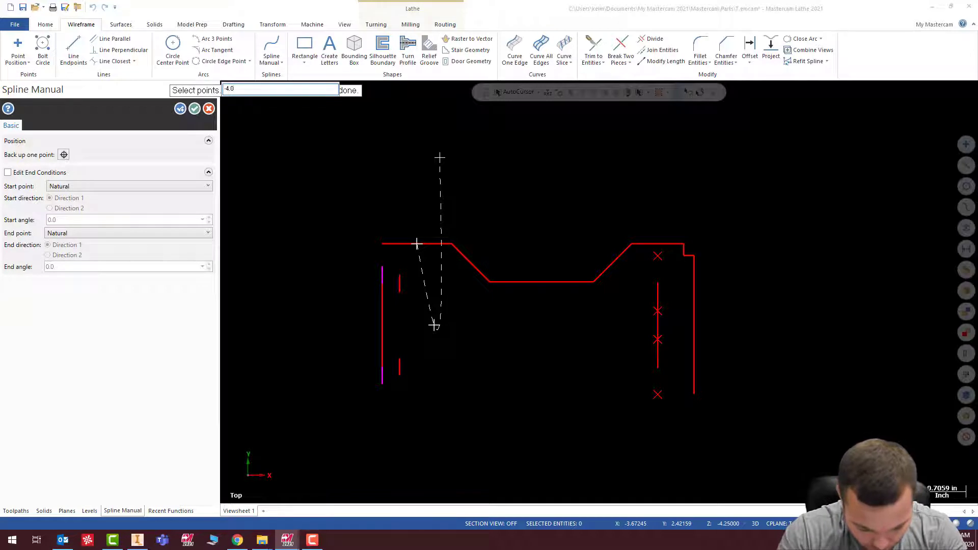
text(,-1.175)
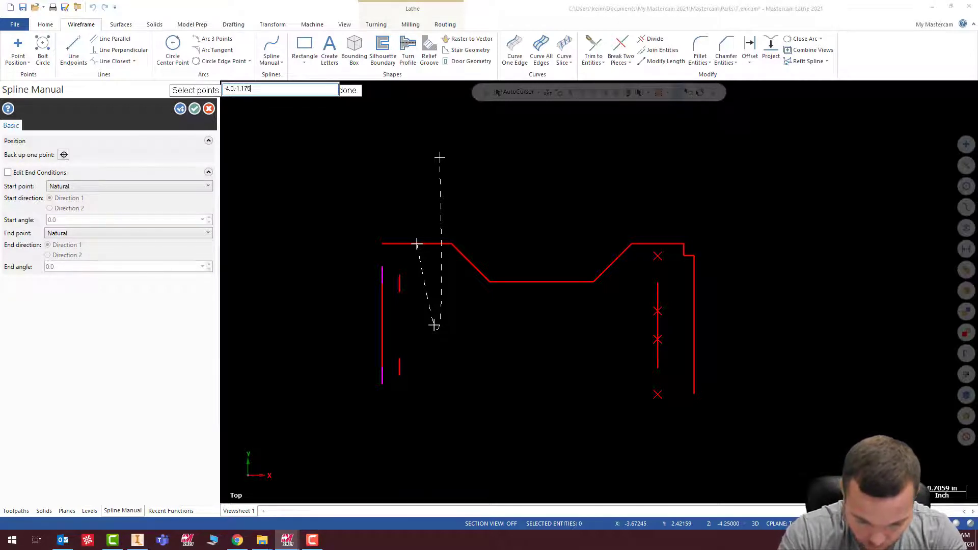
text(,0)
key(Return)
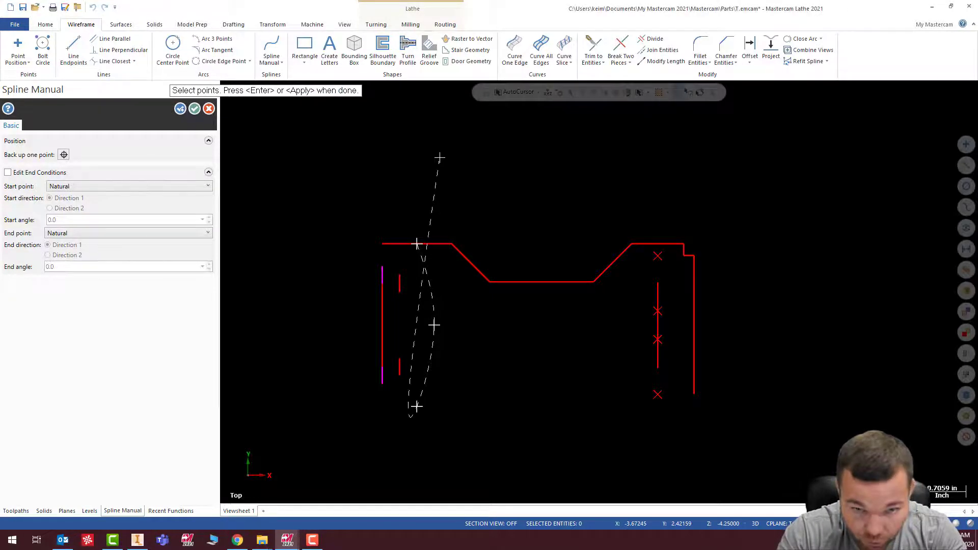
text(-3.75,0,-1.1)
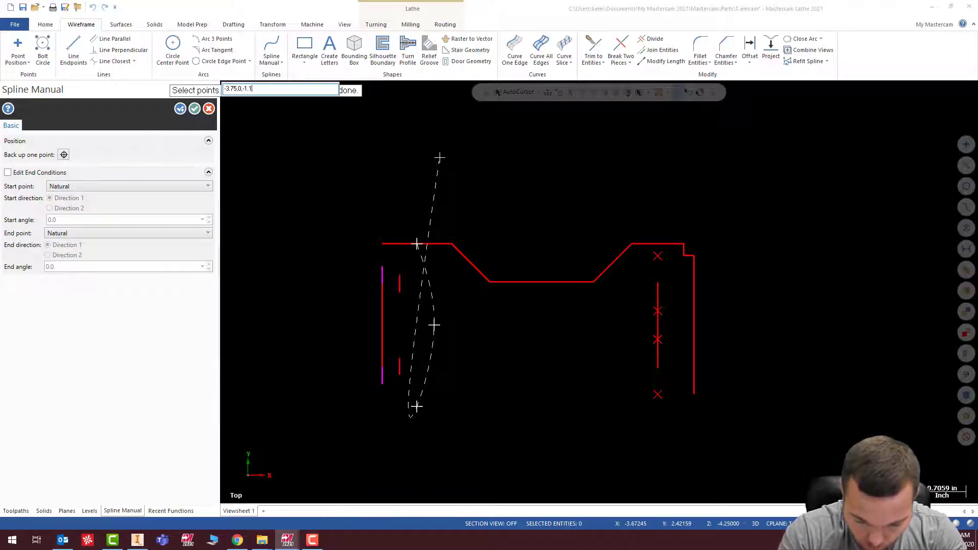
text(75)
key(Return)
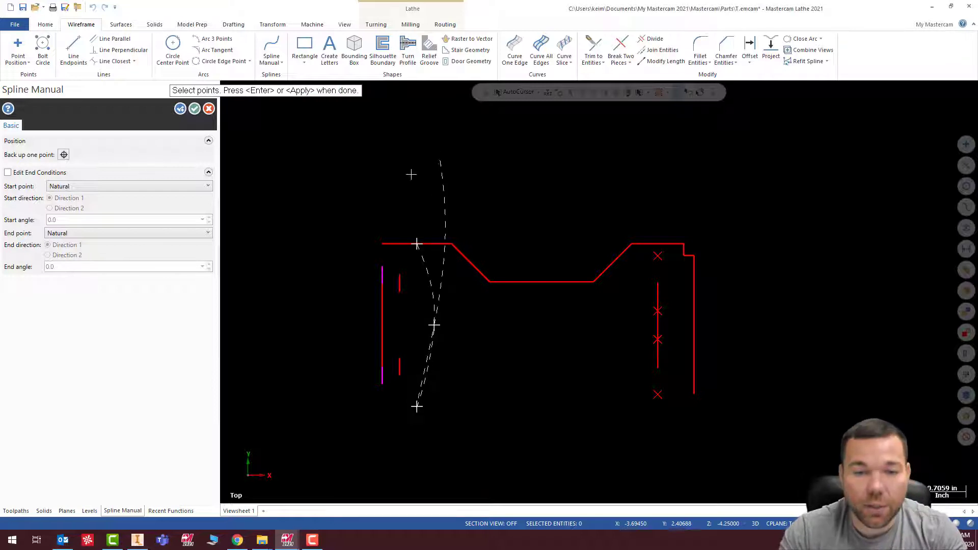
Inspect the spline in 3D, finish it, and undo its creation.
middle_drag(523, 247, 599, 291)
middle_drag(460, 289, 447, 306)
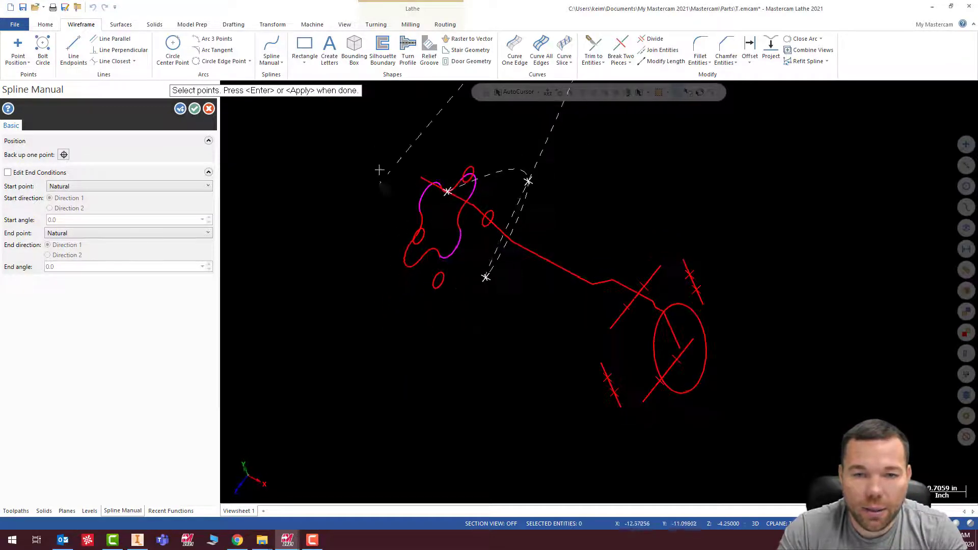
middle_drag(580, 201, 578, 168)
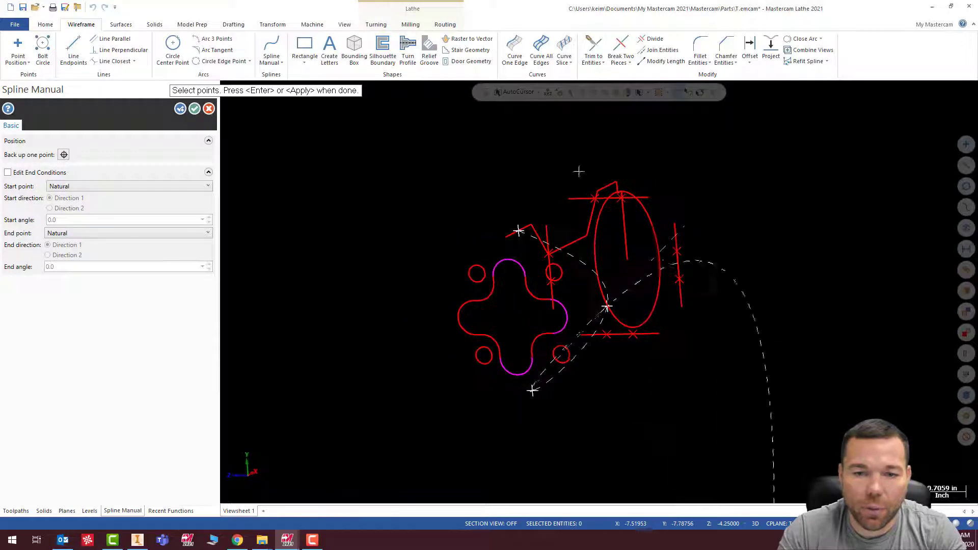
middle_drag(595, 257, 589, 203)
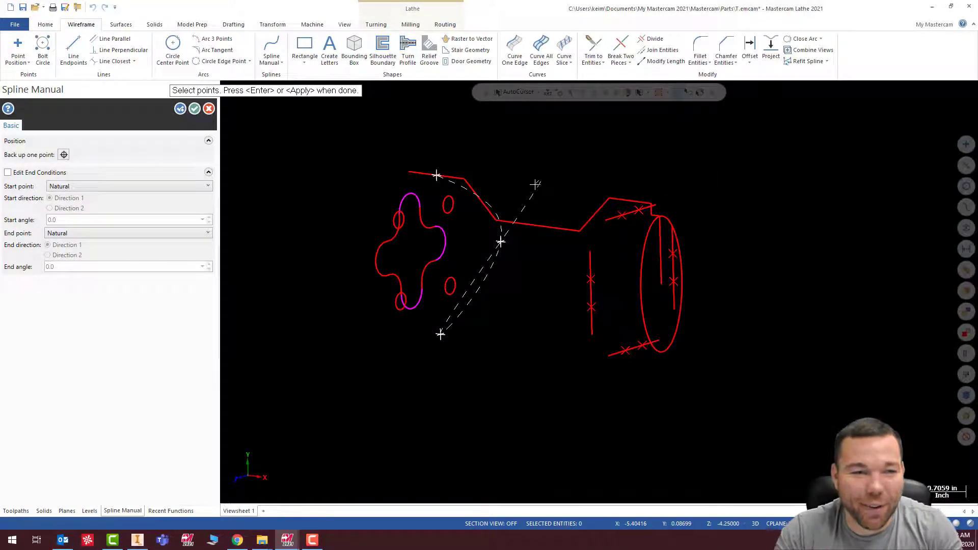
key(Return)
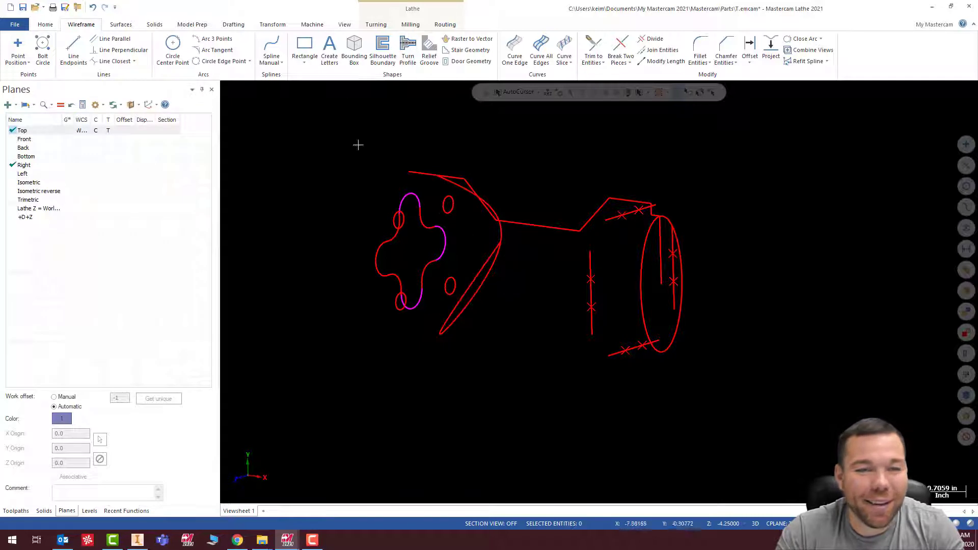
click(93, 9)
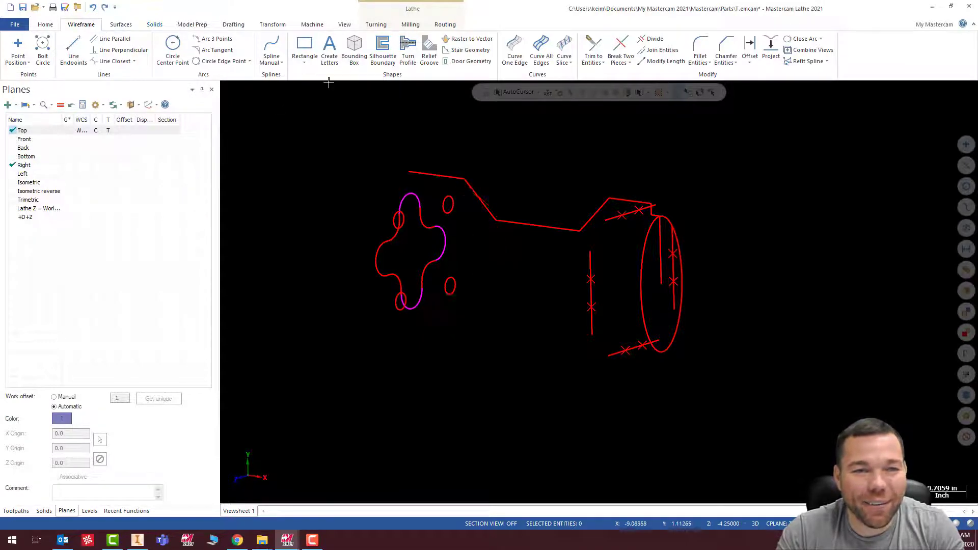
Restart the manual spline and place its first two points at -4.0,1.175,0 and -3.75,0,-1.175.
click(271, 47)
middle_drag(472, 159, 496, 161)
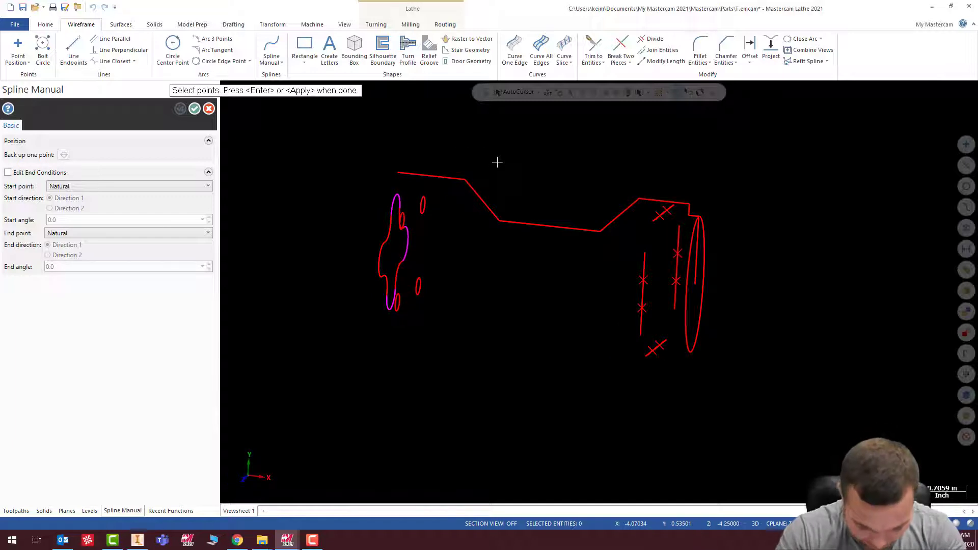
text(-4.0)
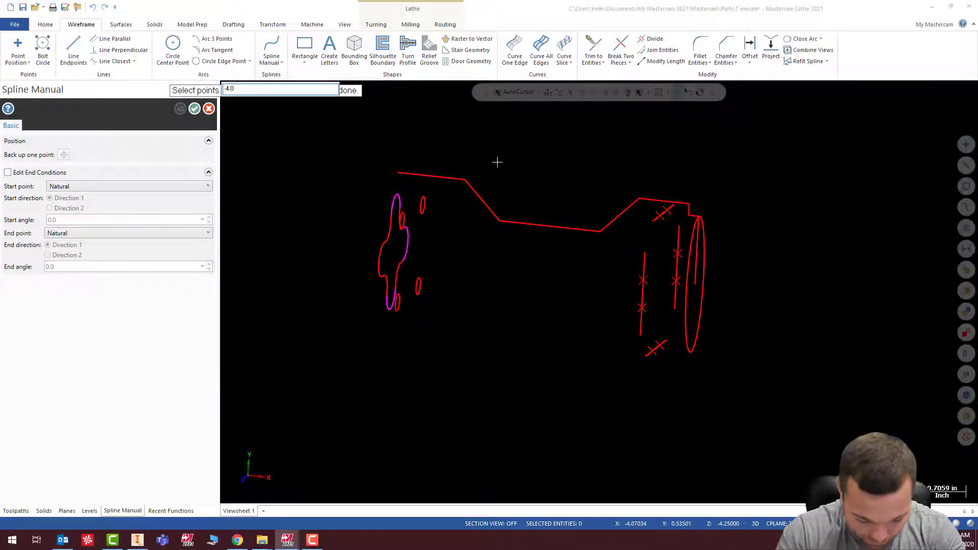
text(,1.175,0)
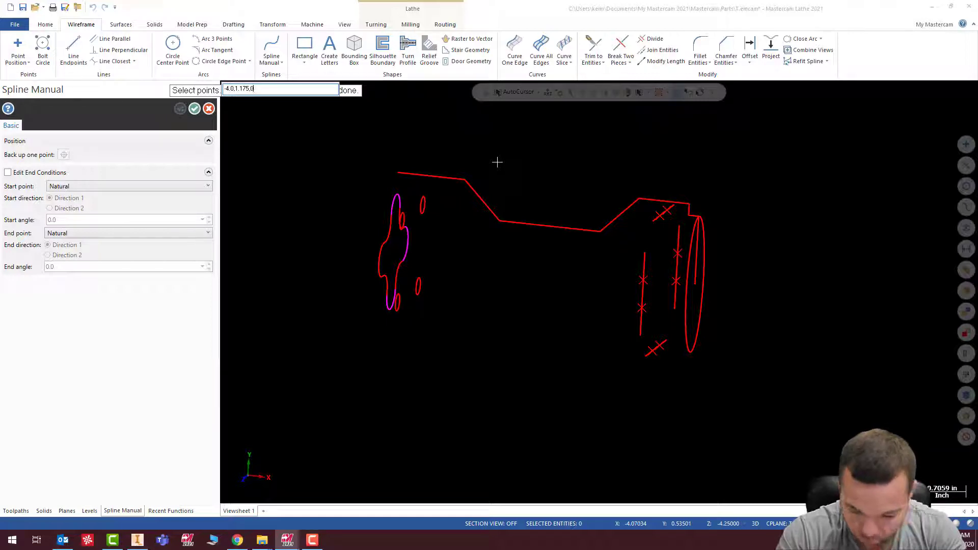
key(Return)
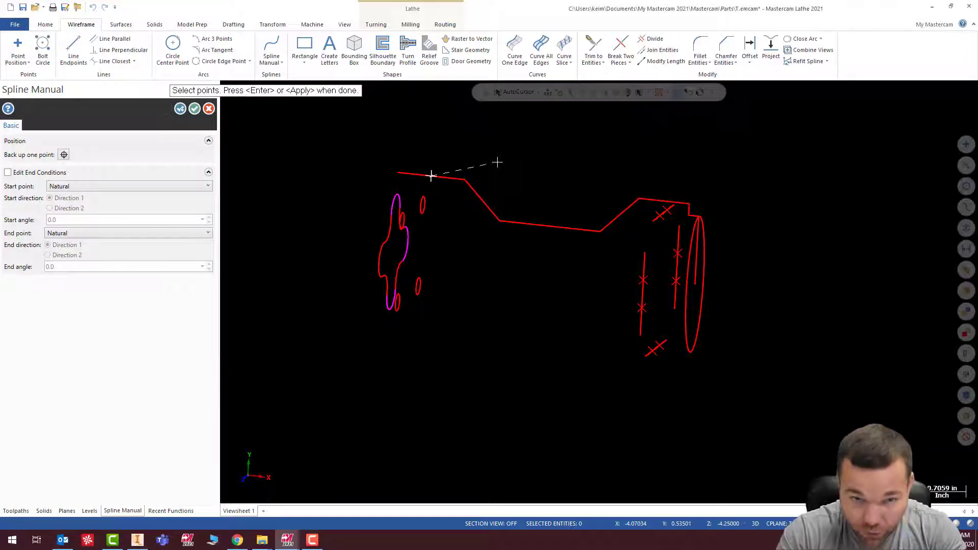
text(-3)
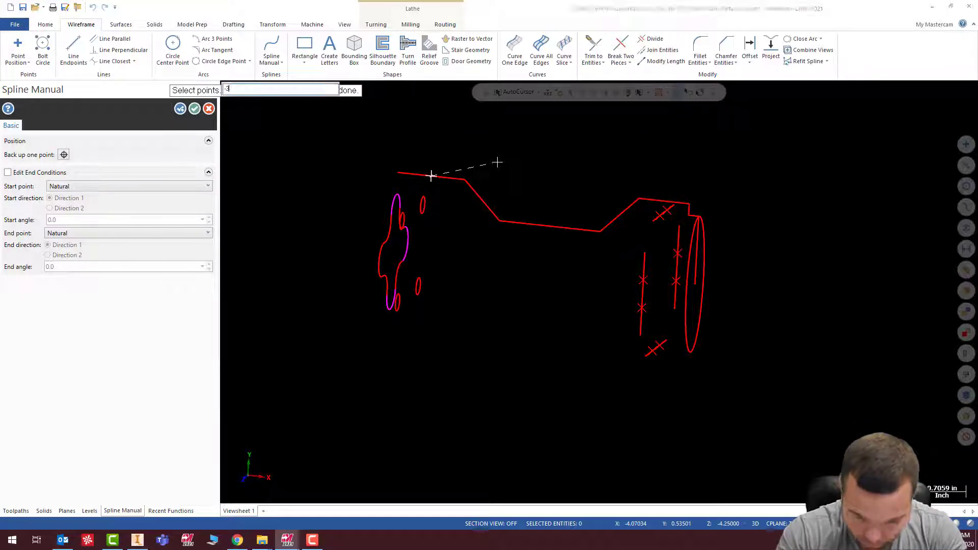
text(.75)
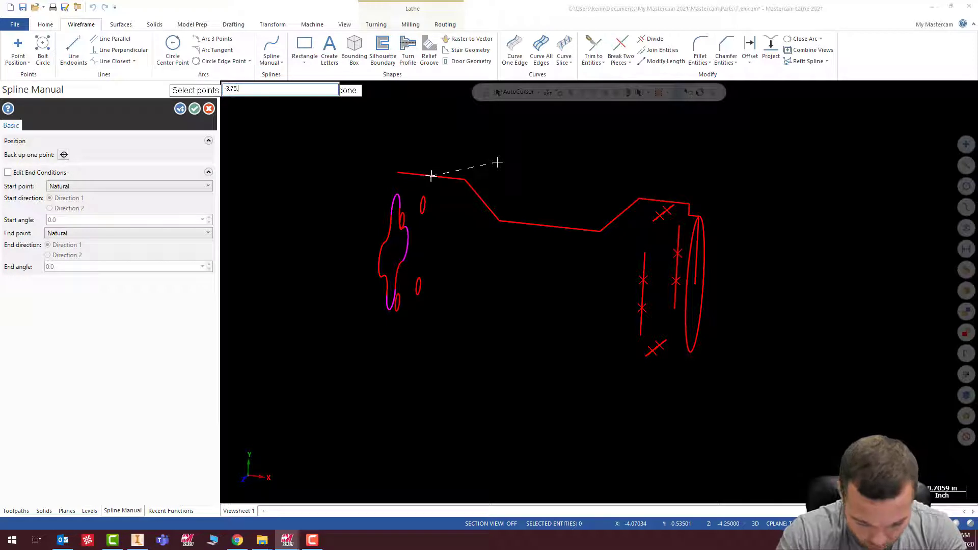
text(,0,-1.175)
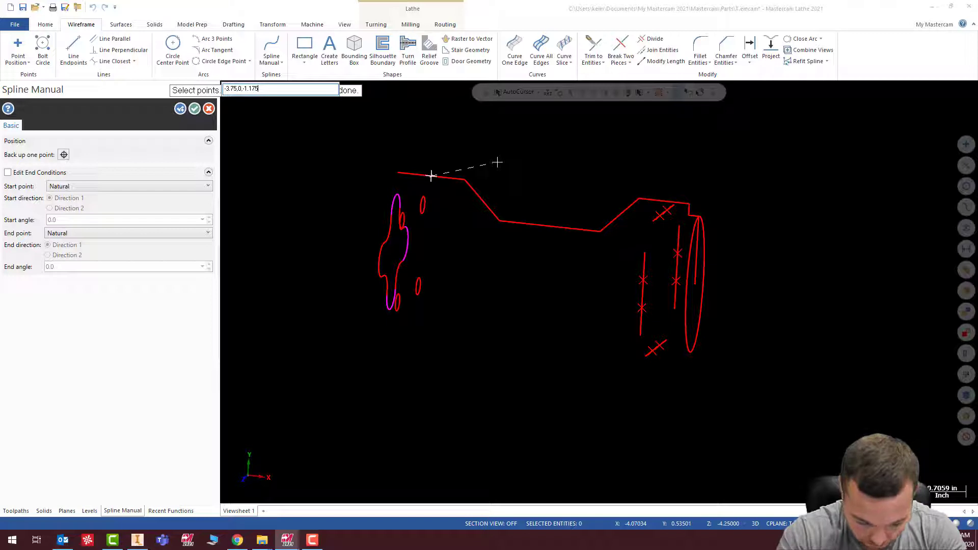
key(Return)
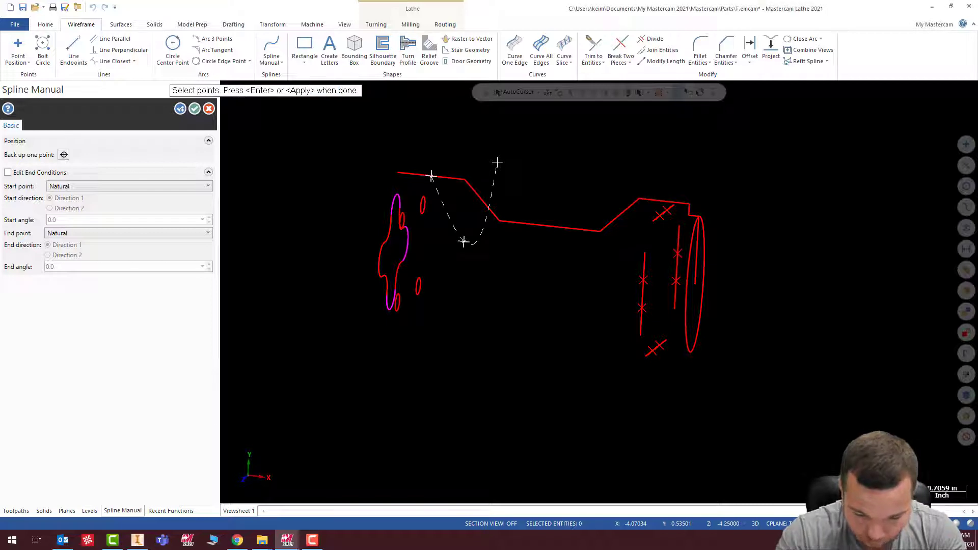
Continue the manual spline through the points -4.0,-1.175,0 and -3.75,0,1.175.
text(-4.0,-1.175)
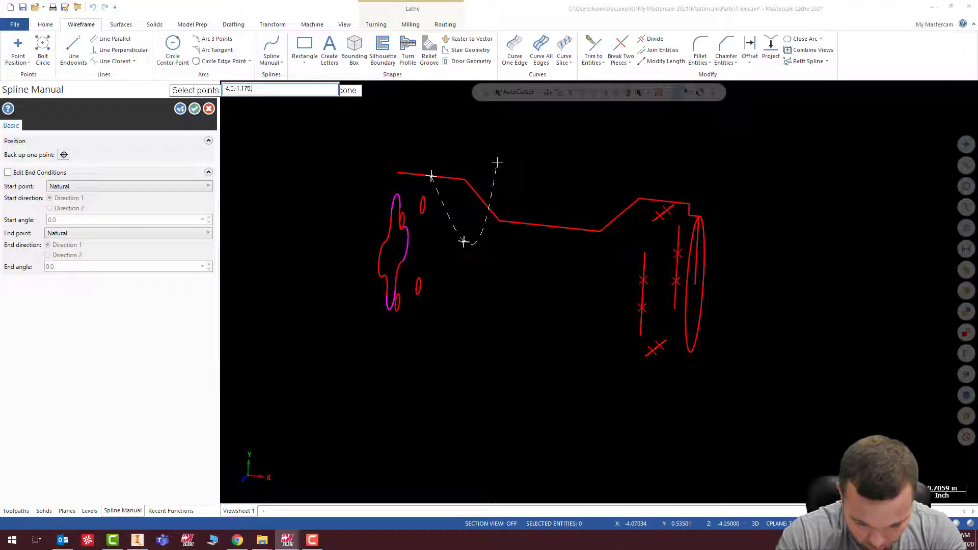
key(Return)
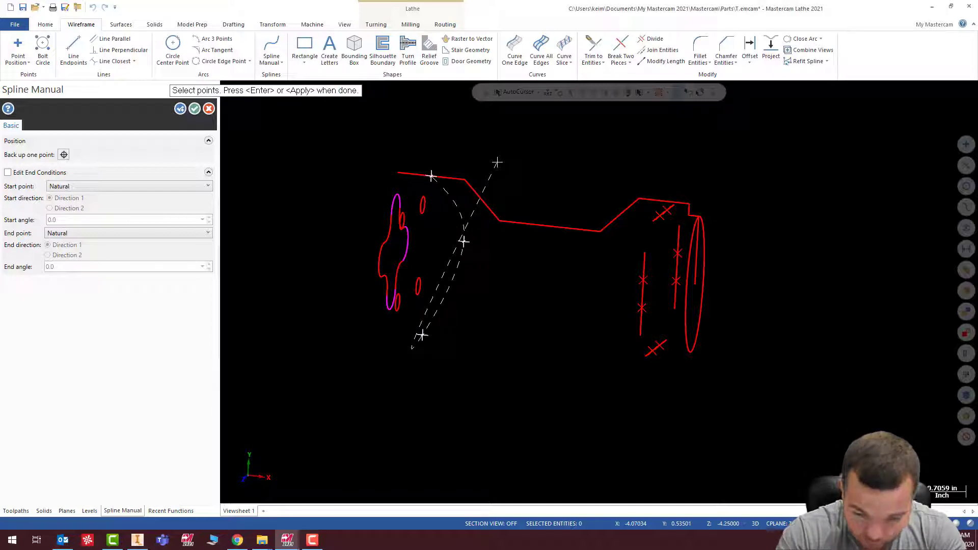
text(-3.75)
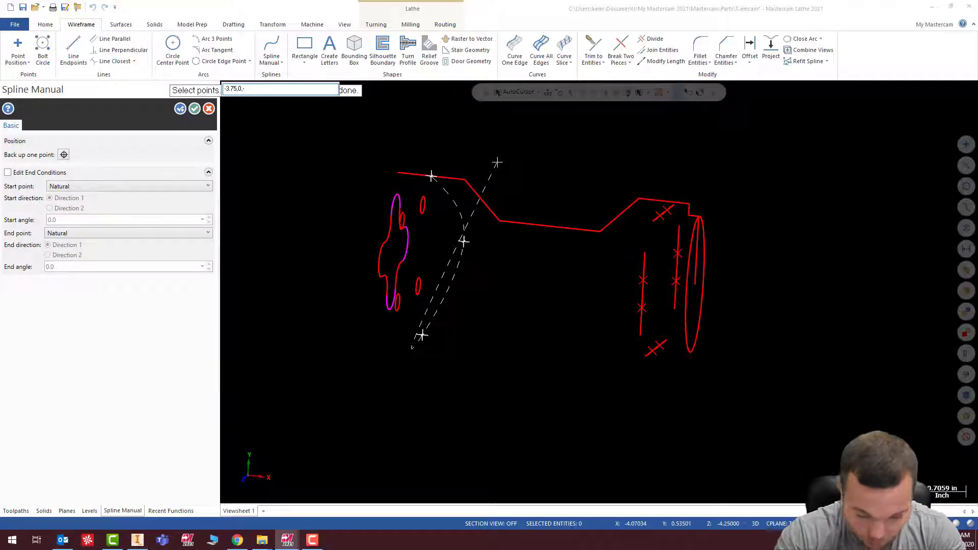
text(,0,-)
key(BackSpace)
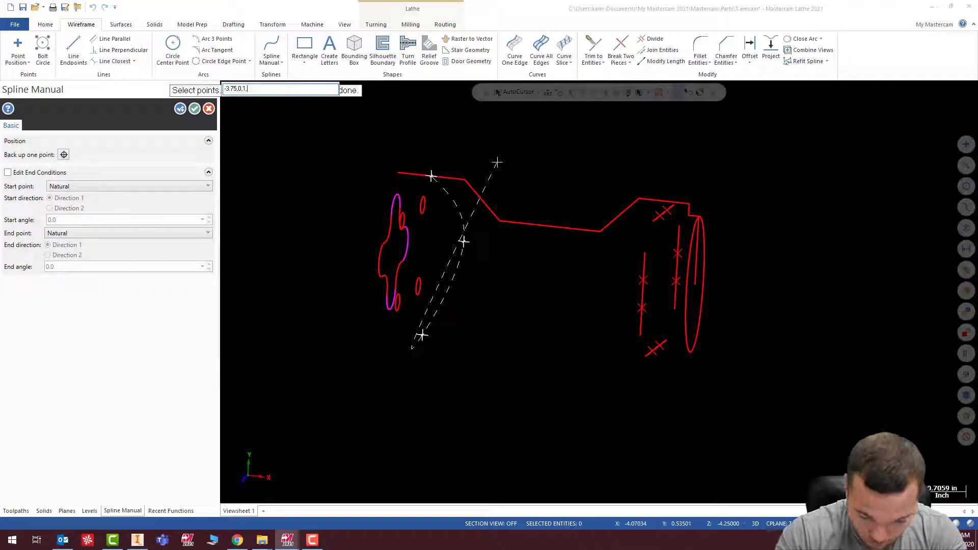
text(1.175)
key(Return)
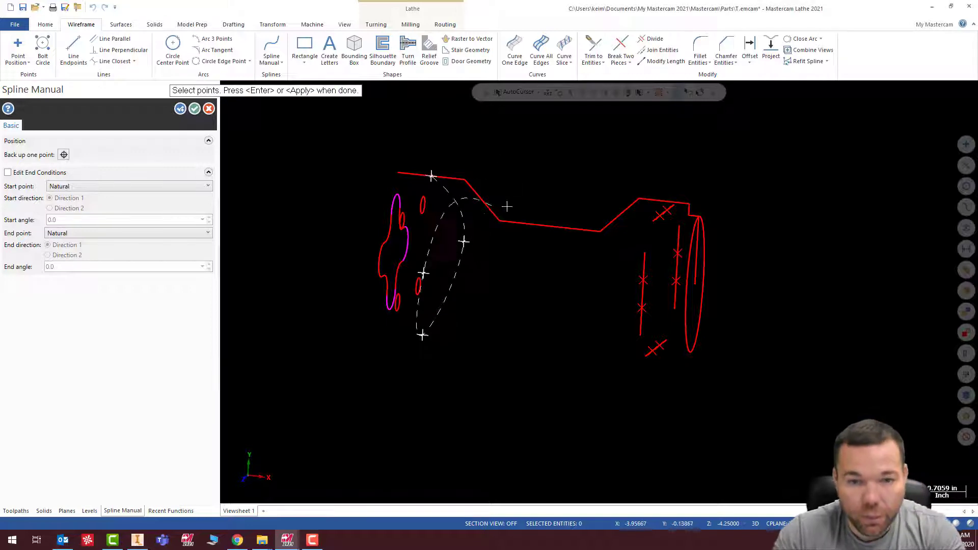
Close the manual spline back at its start point -4.0,1.175,0, finish it, and inspect the loop in 3D.
middle_drag(490, 210, 485, 158)
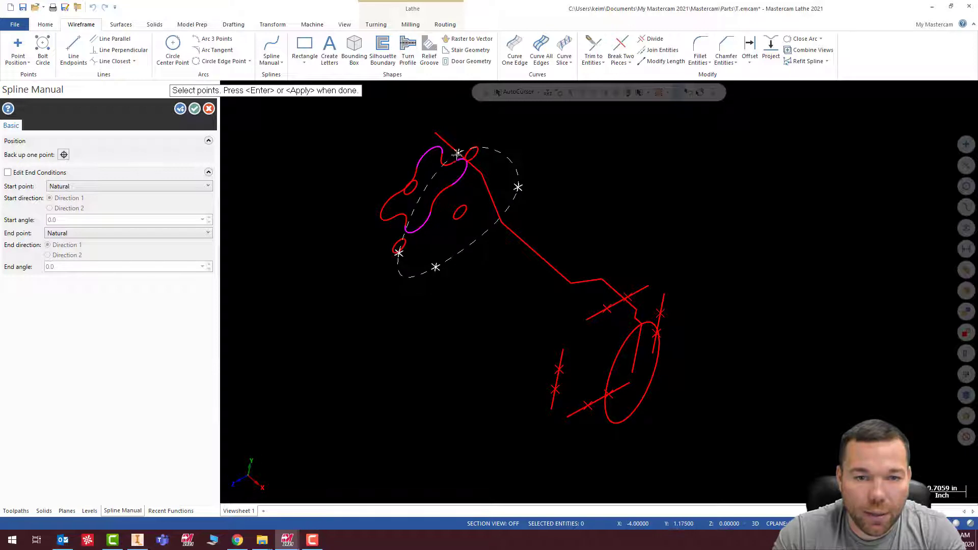
click(194, 109)
mouse_move(515, 294)
middle_down()
mouse_move(514, 207)
mouse_move(639, 205)
mouse_move(635, 280)
mouse_move(636, 173)
mouse_move(625, 175)
mouse_move(617, 209)
mouse_move(596, 205)
mouse_move(674, 226)
mouse_move(605, 207)
mouse_move(690, 215)
mouse_move(668, 205)
middle_up()
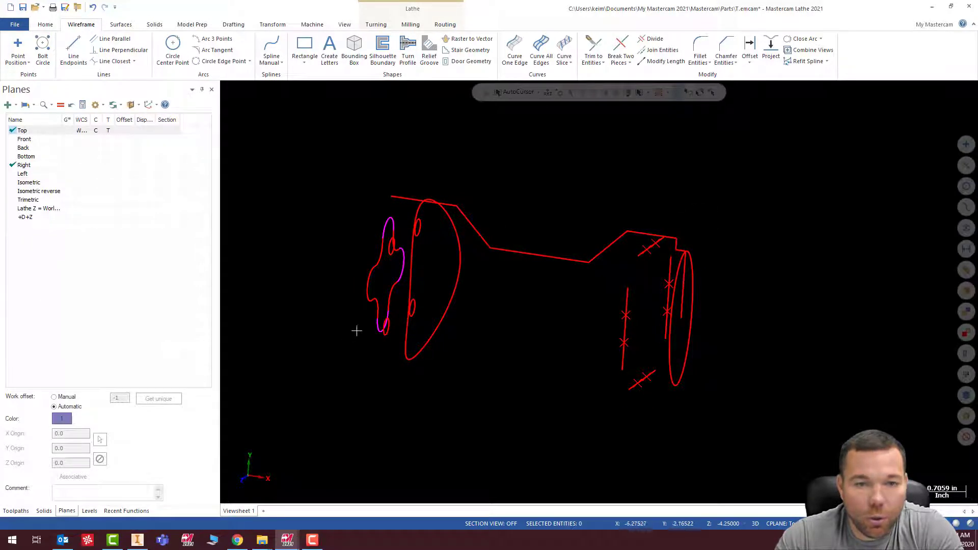
middle_drag(518, 136, 689, 221)
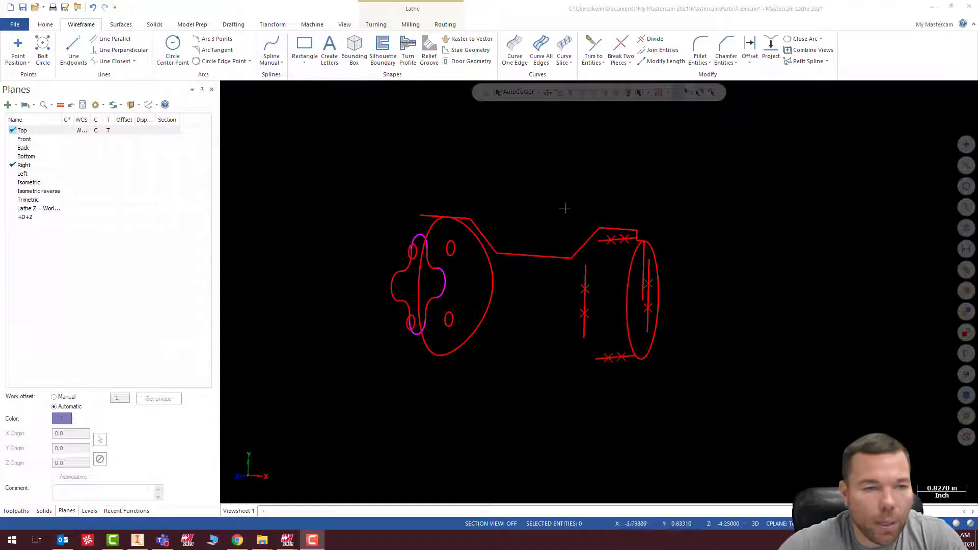
Switch to the Top view and make the +D+Z lathe plane the active WCS, construction plane and tool plane.
click(16, 511)
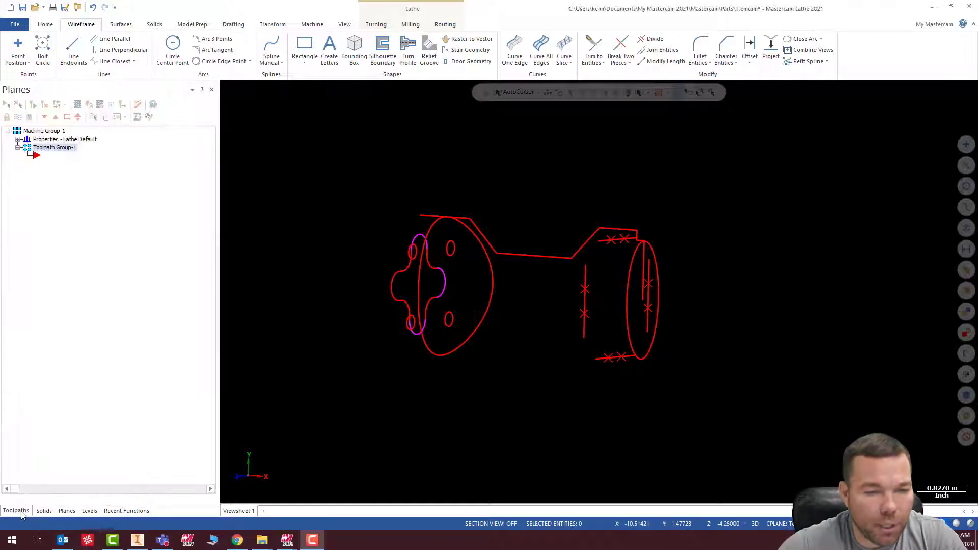
right_click(704, 187)
click(731, 248)
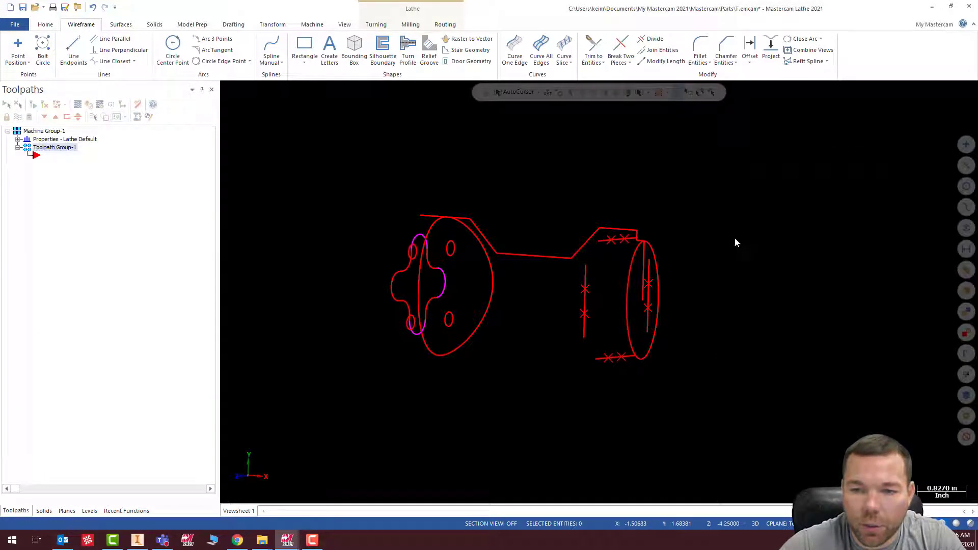
click(67, 511)
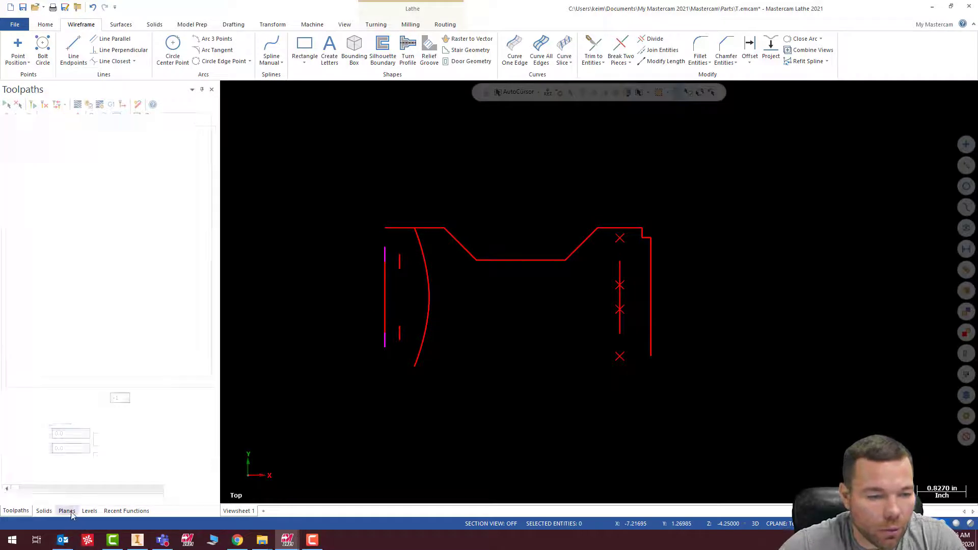
click(41, 218)
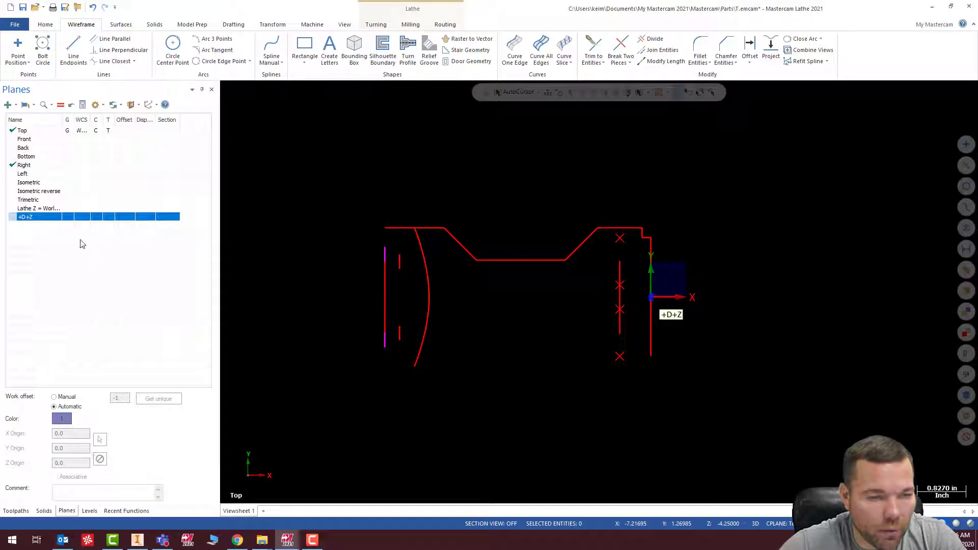
click(60, 105)
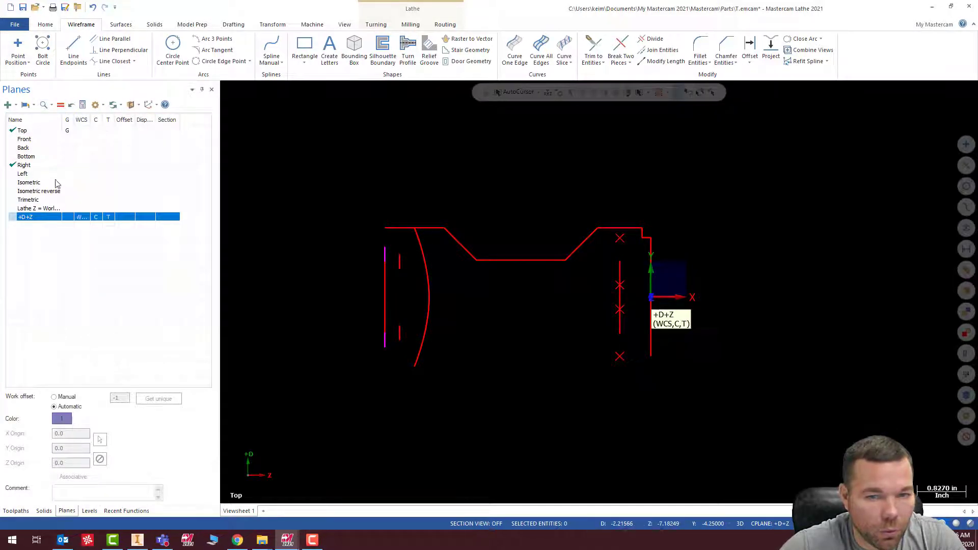
Open the machine group's stock setup and set the stock plane to +D+Z.
click(19, 511)
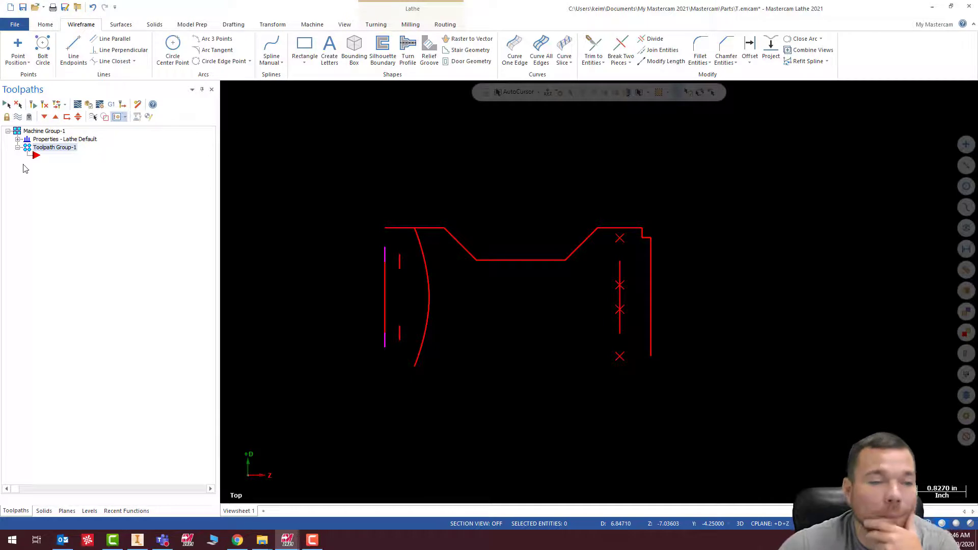
click(18, 139)
click(53, 163)
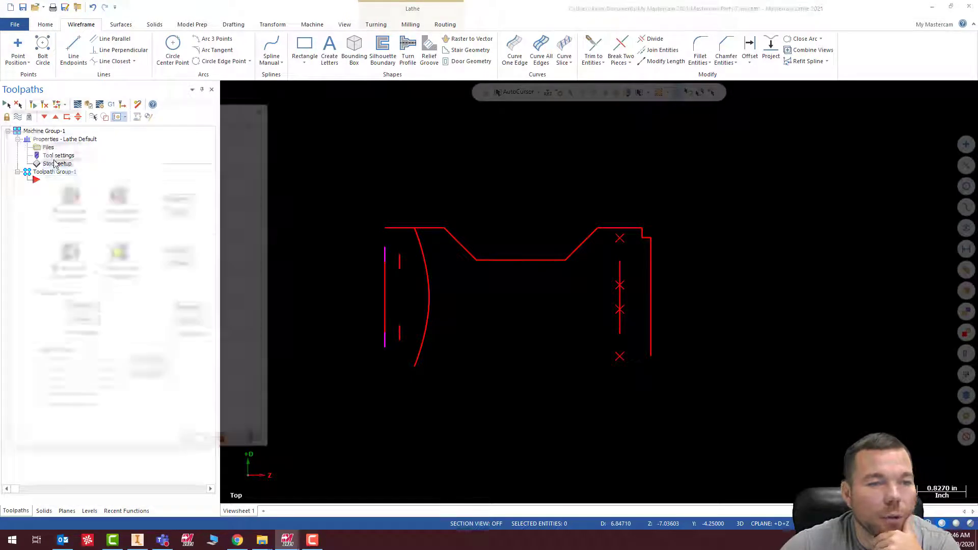
click(59, 156)
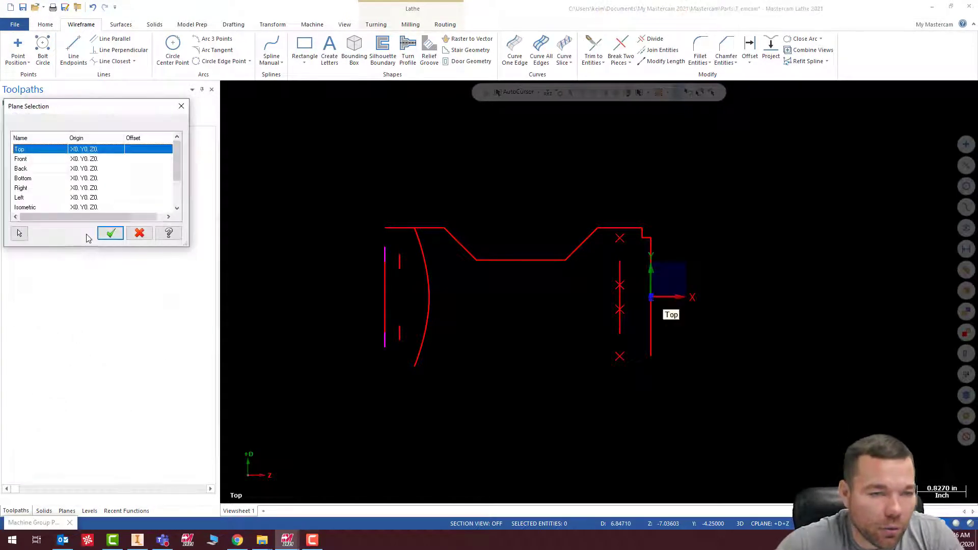
click(130, 207)
click(110, 234)
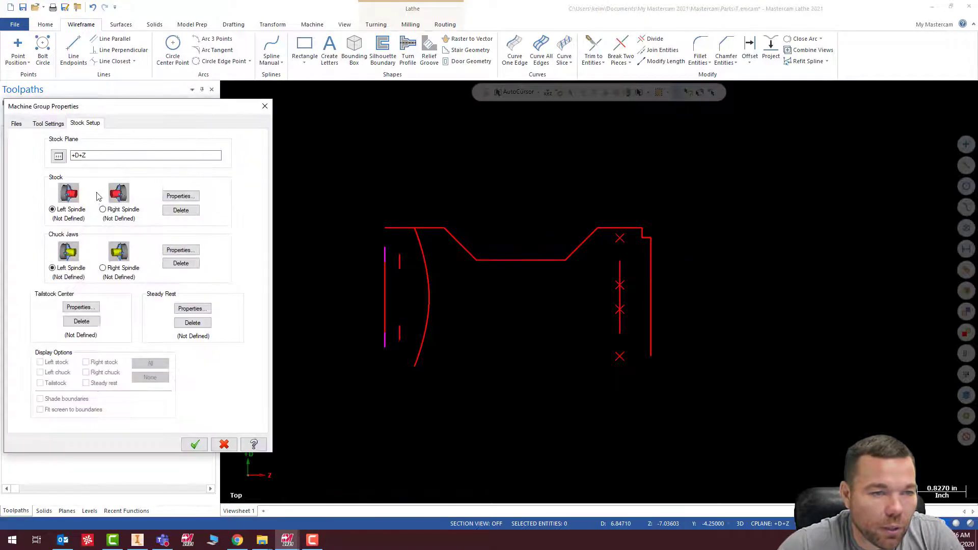
Define the left-spindle stock as a cylinder with OD 2.35, length 4.5, left margin 0.25 and right margin 0.01, consulting the PDF drawing.
click(169, 197)
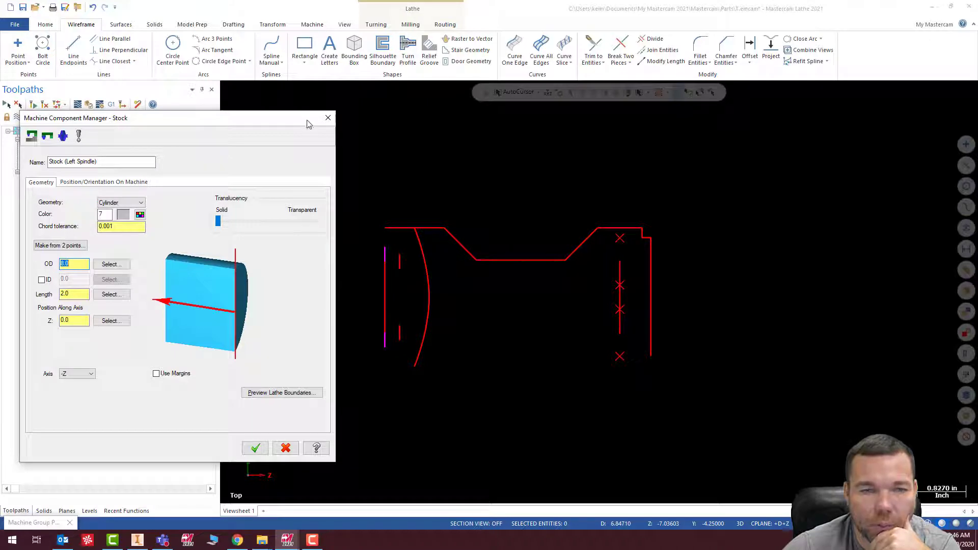
drag(309, 124, 328, 141)
key(alt+Tab)
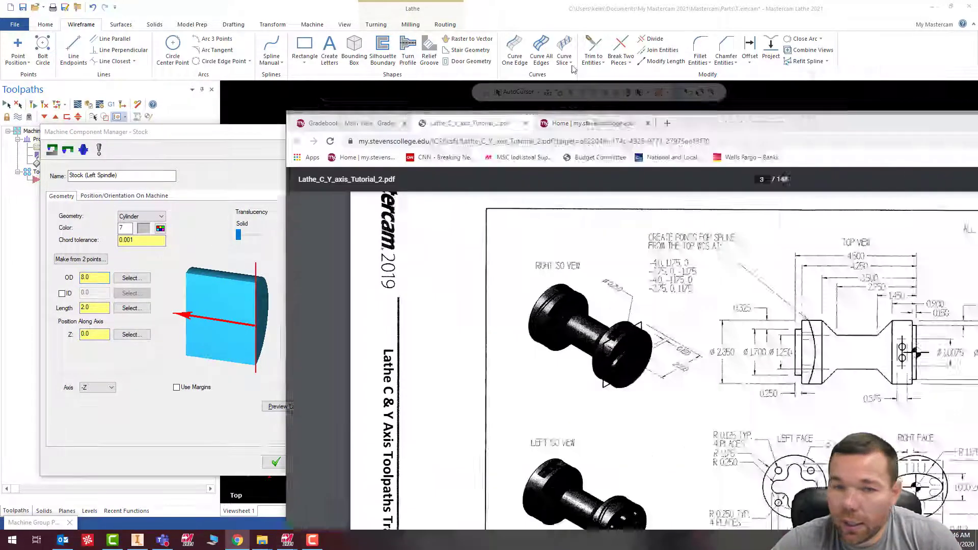
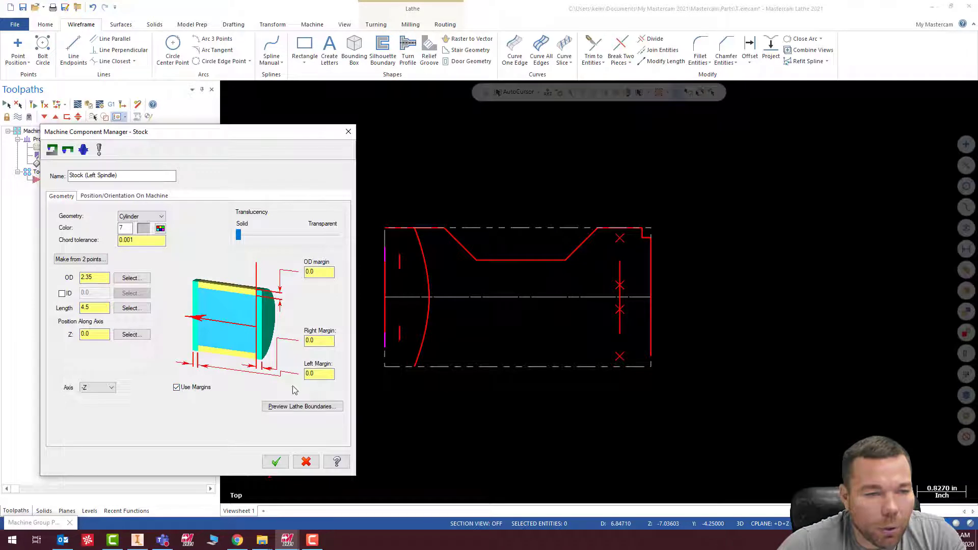
double_click(310, 374)
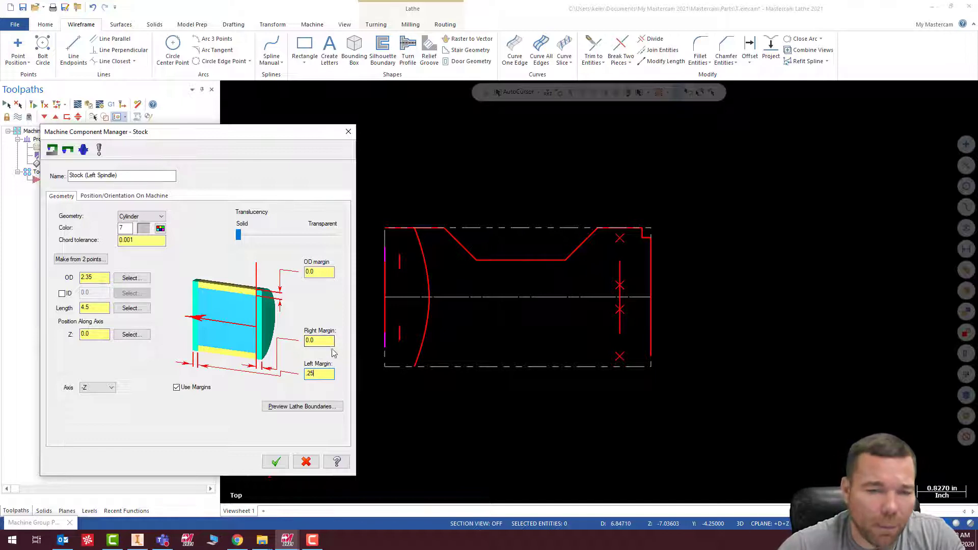
double_click(309, 341)
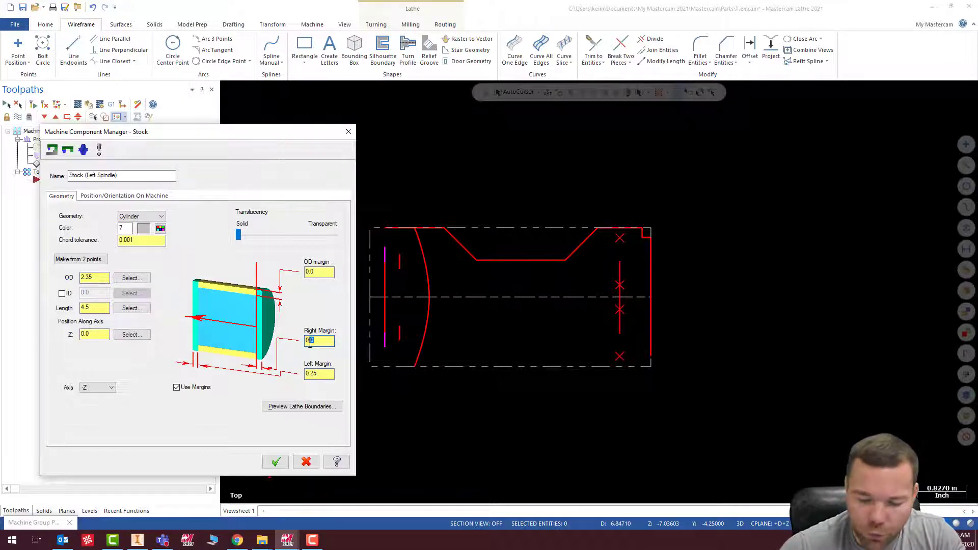
text(.0)
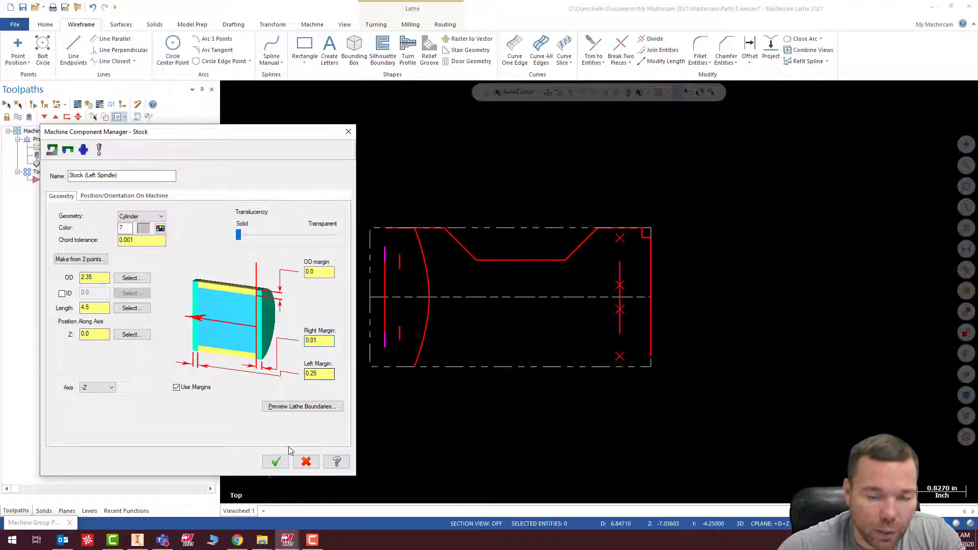
click(276, 461)
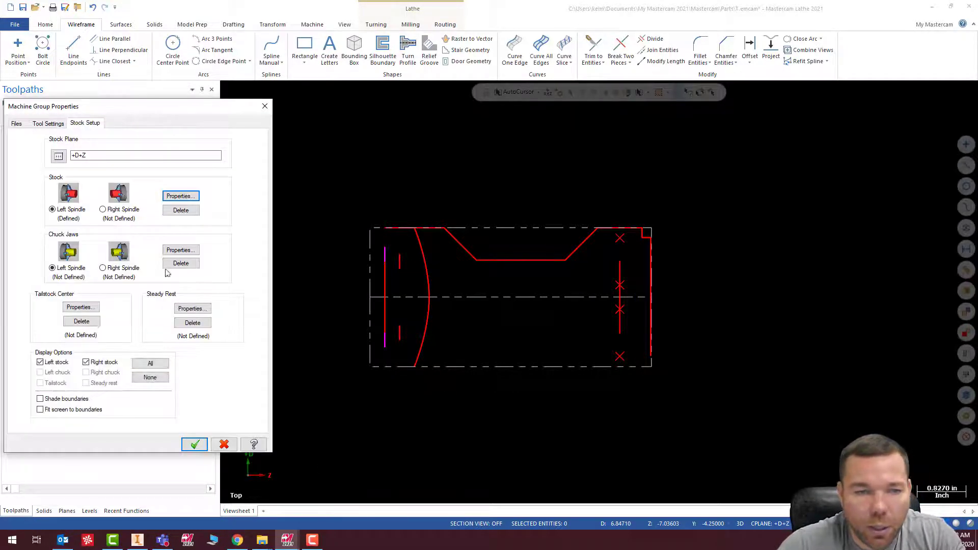
click(195, 444)
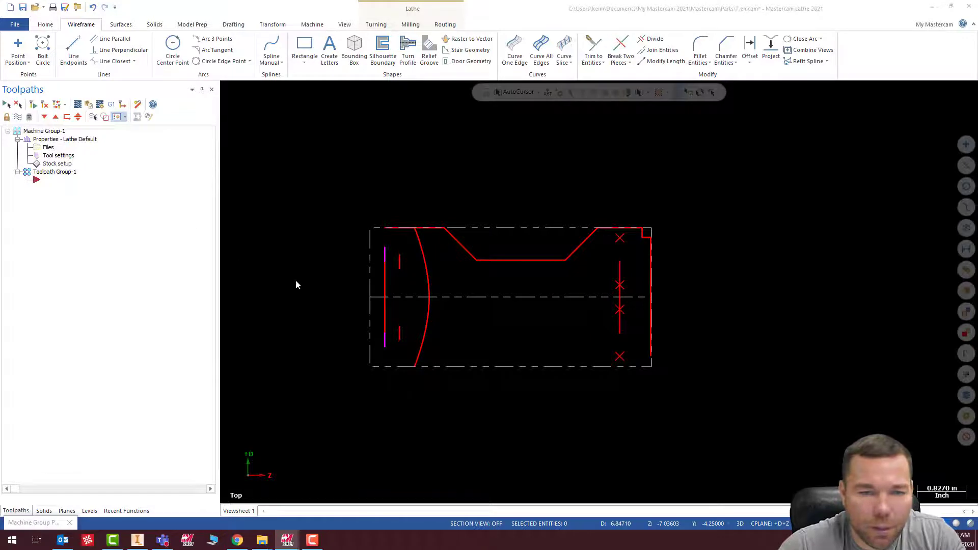
Increase the left-spindle stock's outside diameter beyond the turned profile, accept the setup, and check the stock boundary.
drag(96, 278, 68, 280)
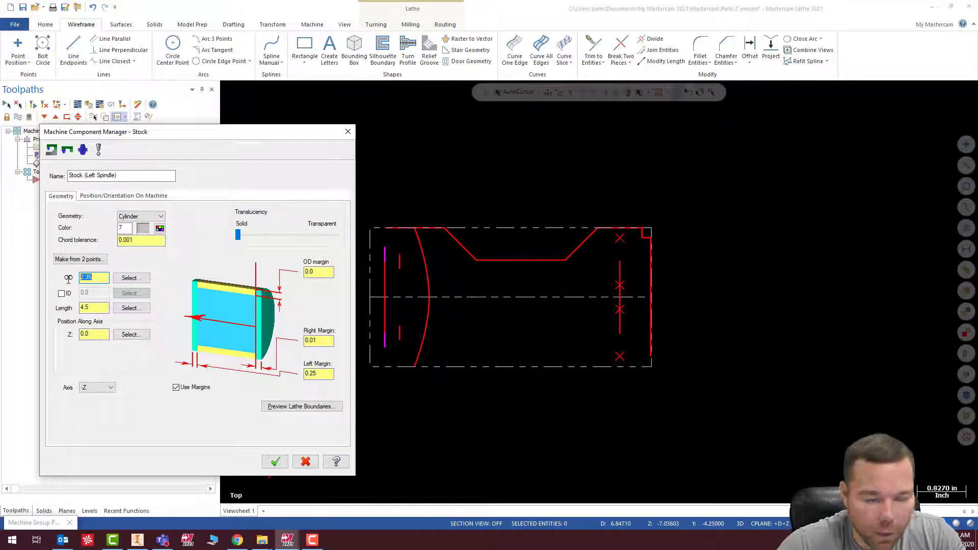
click(275, 462)
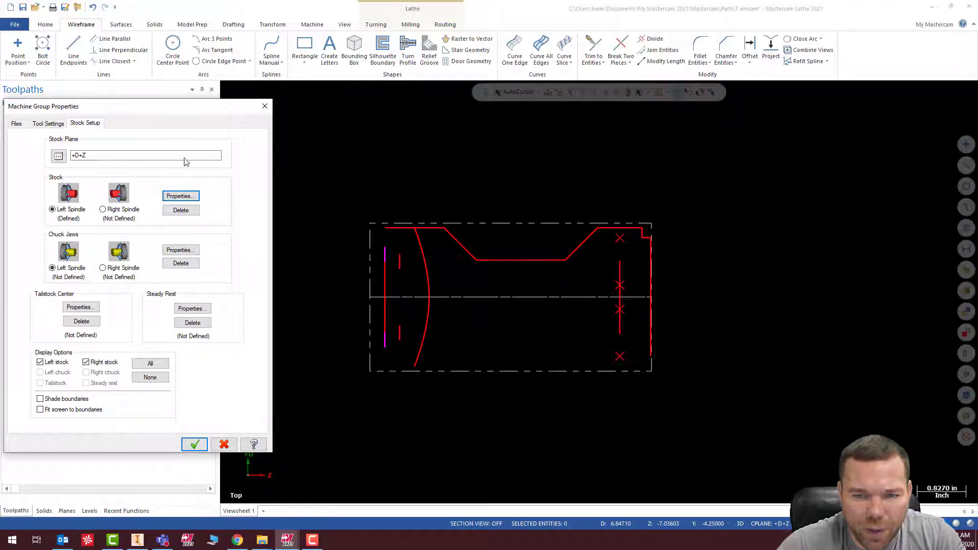
click(194, 445)
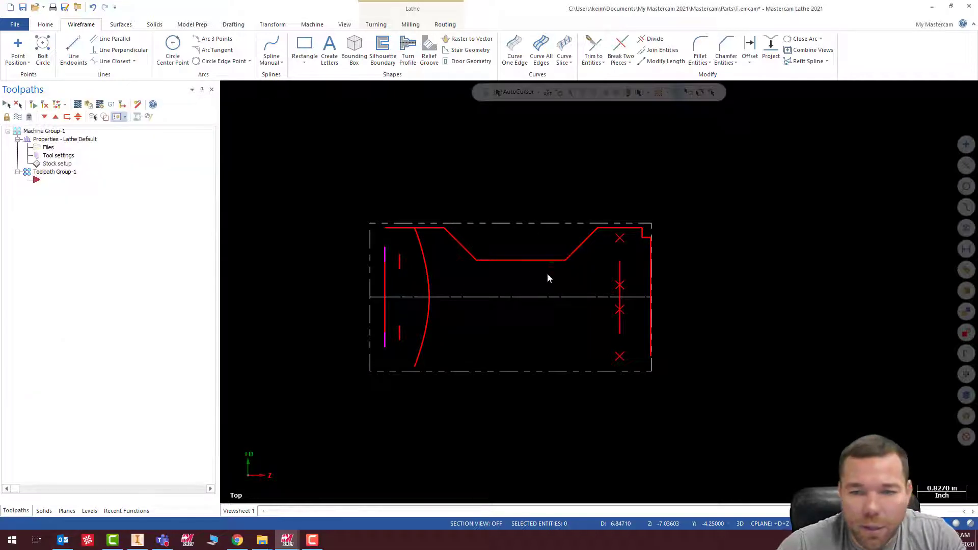
scroll(431, 261, up, 5)
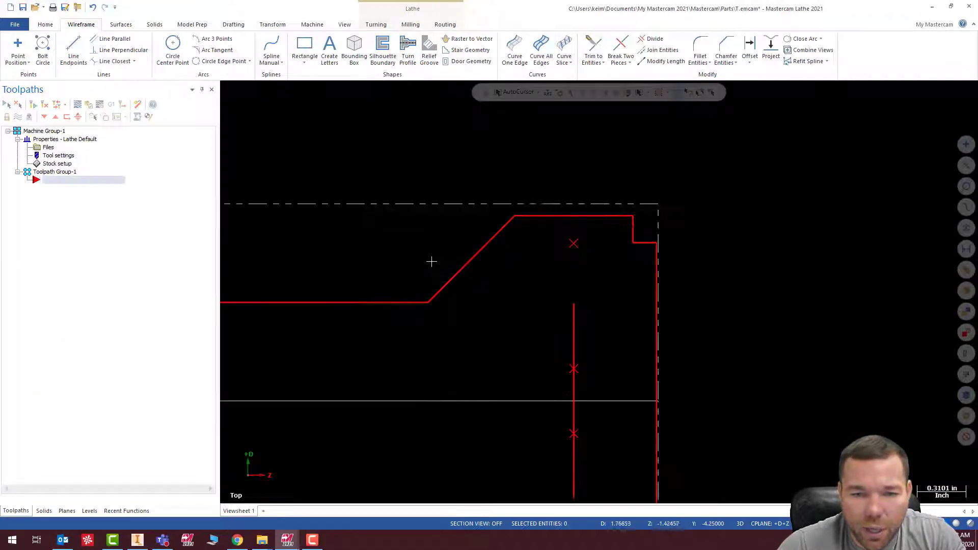
scroll(433, 260, down, 2)
scroll(696, 268, down, 2)
scroll(254, 279, up, 3)
scroll(488, 235, down, 2)
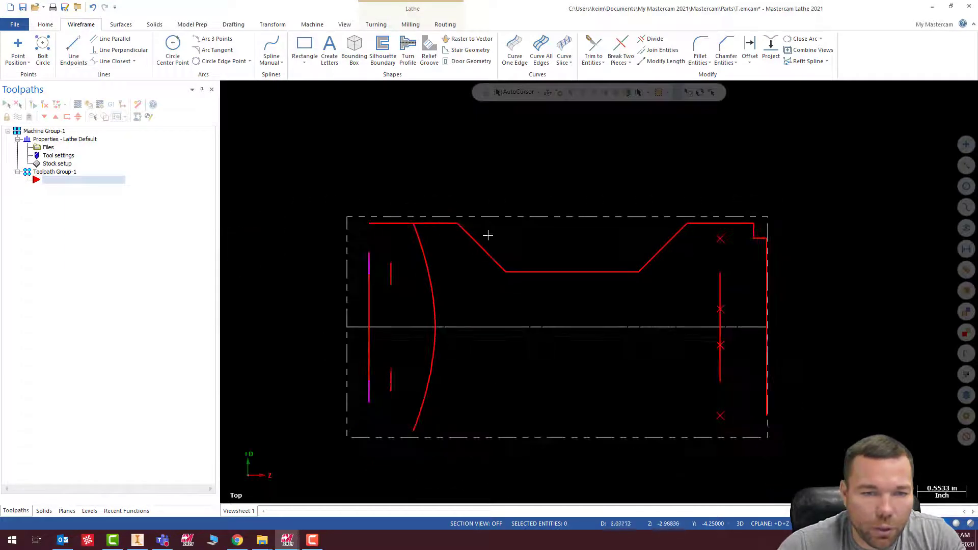
Define the left-spindle chuck jaws with OD clamping at a user-defined position of diameter 2.5 and Z -3.6.
click(56, 164)
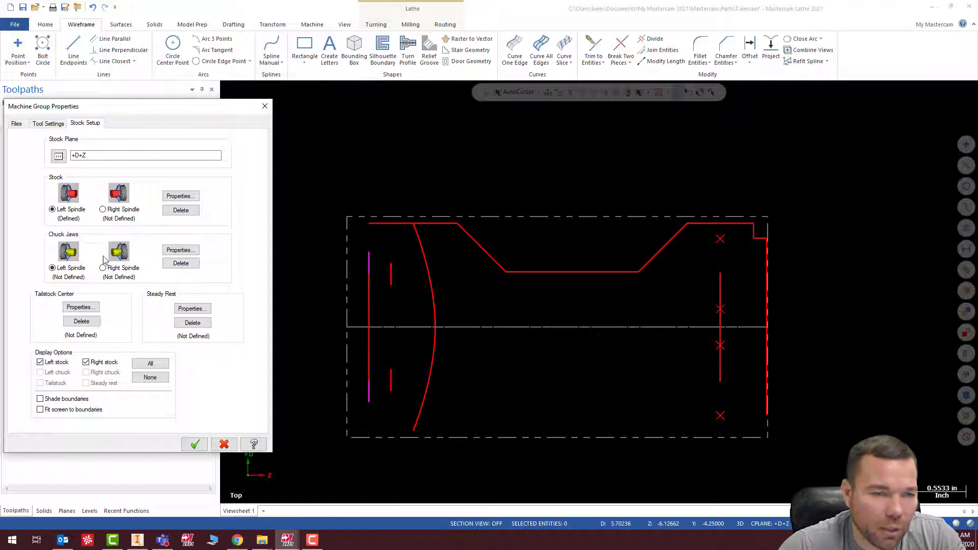
click(168, 251)
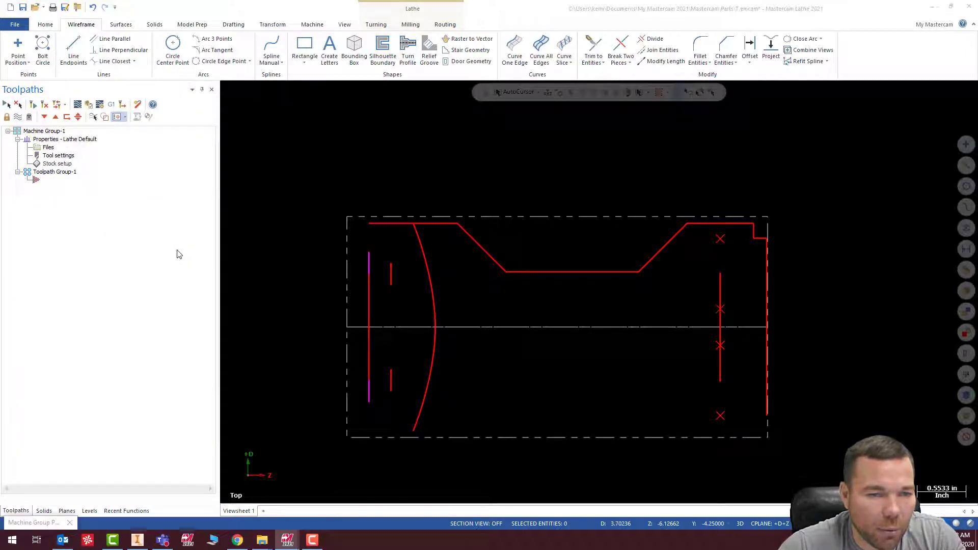
click(94, 196)
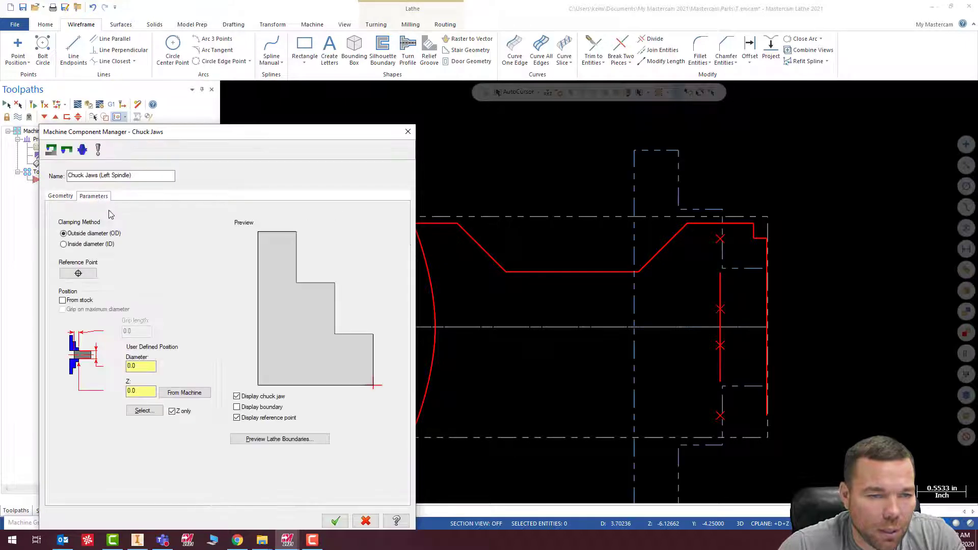
click(140, 366)
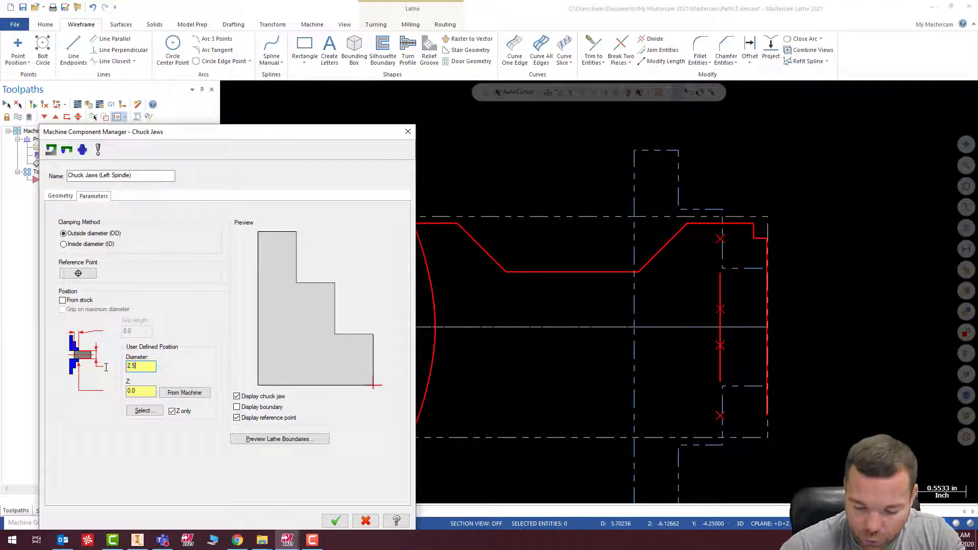
key(Tab)
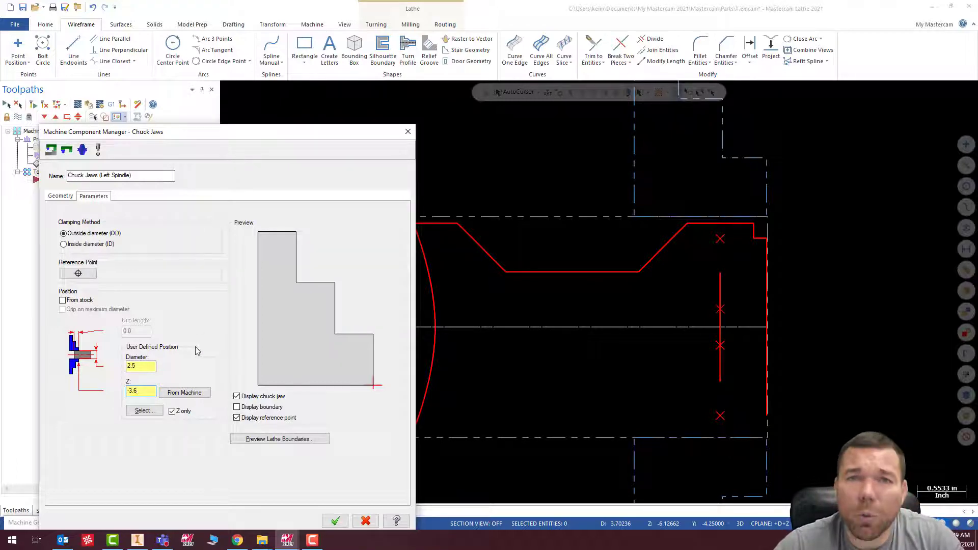
click(334, 520)
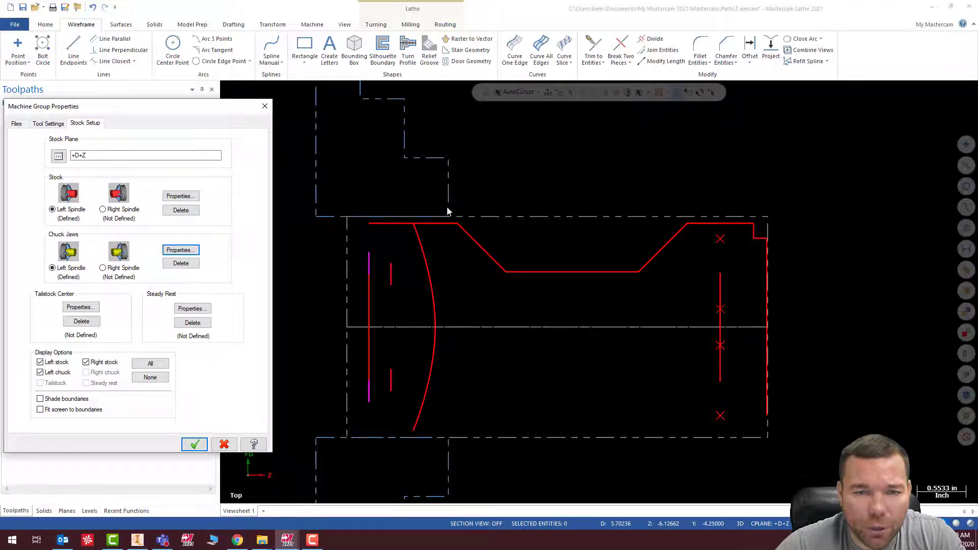
click(224, 444)
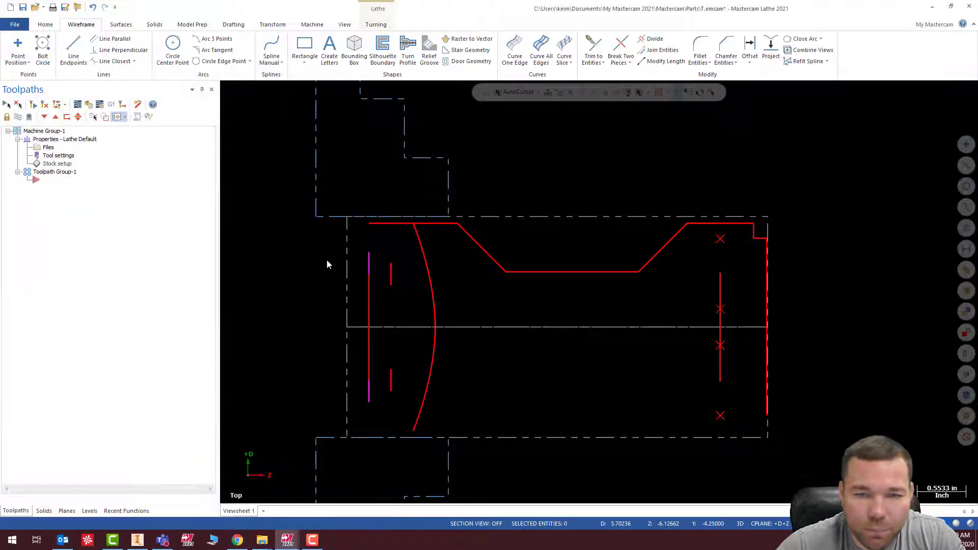
Inspect how the chuck jaws sit around the stock from another angle, and return to the Top view.
scroll(463, 302, down, 3)
middle_drag(464, 302, 600, 244)
scroll(452, 300, up, 3)
middle_drag(504, 257, 447, 261)
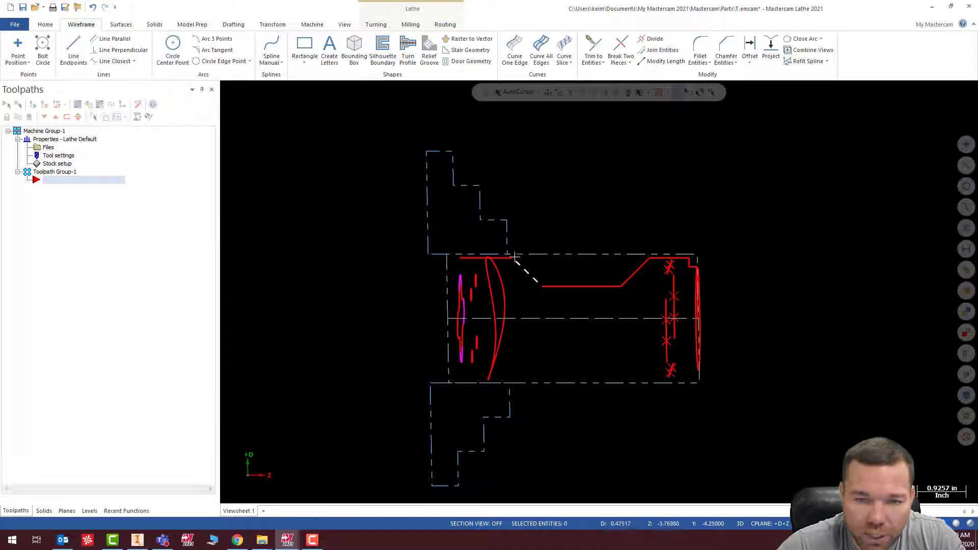
right_click(776, 189)
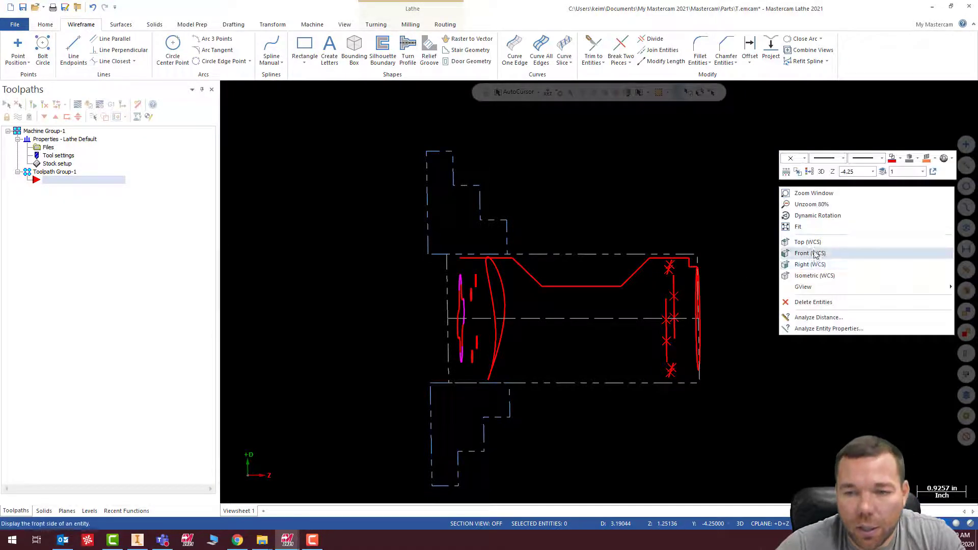
click(807, 248)
scroll(530, 275, up, 3)
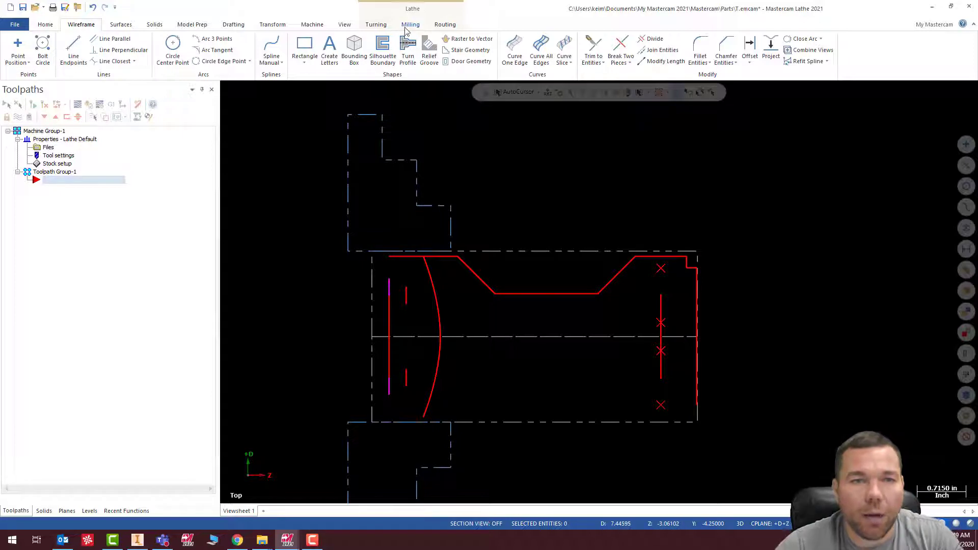
Create a lathe Face toolpath and open its library tool selection from the operation's parameters.
click(376, 24)
click(135, 55)
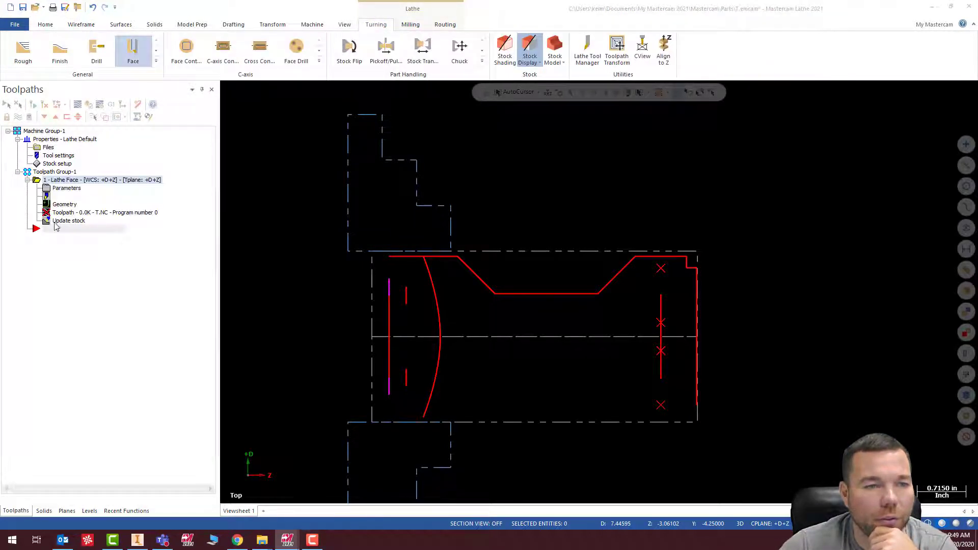
click(55, 189)
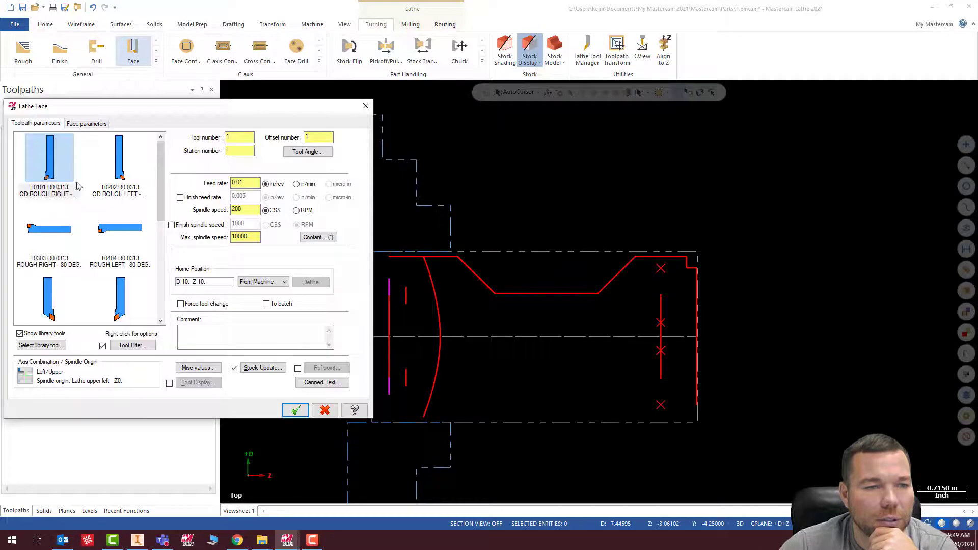
click(56, 344)
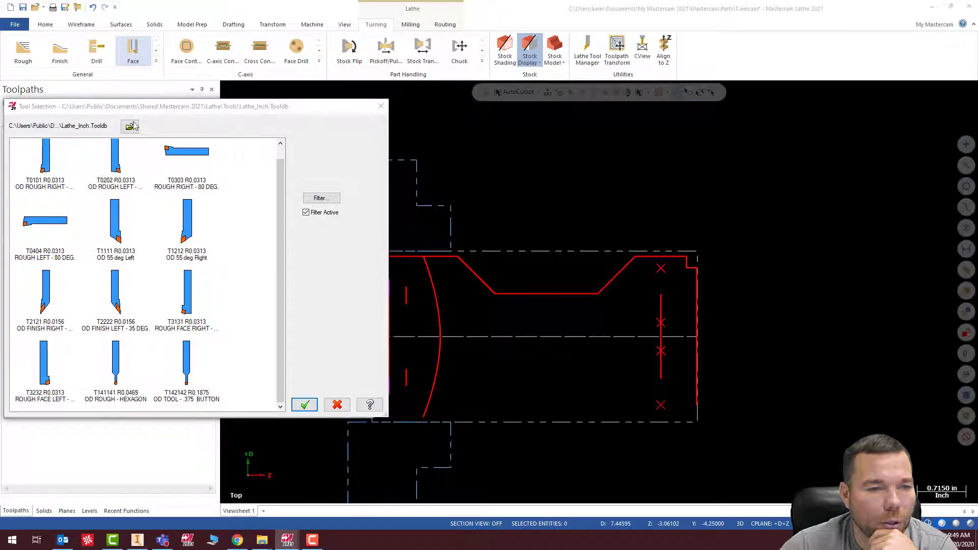
Look through the available lathe tool libraries and open the lathe_inch library.
scroll(225, 247, down, 8)
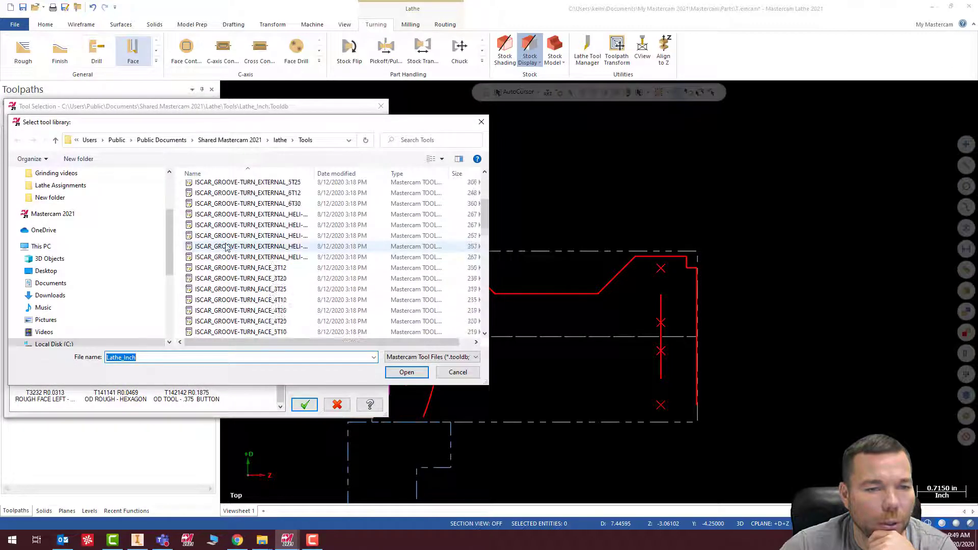
scroll(236, 258, down, 1)
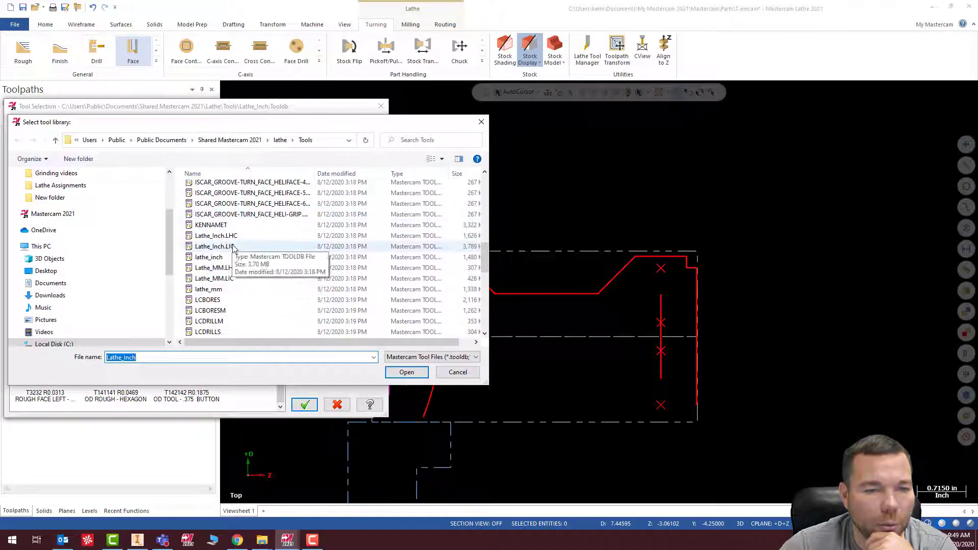
scroll(243, 286, up, 5)
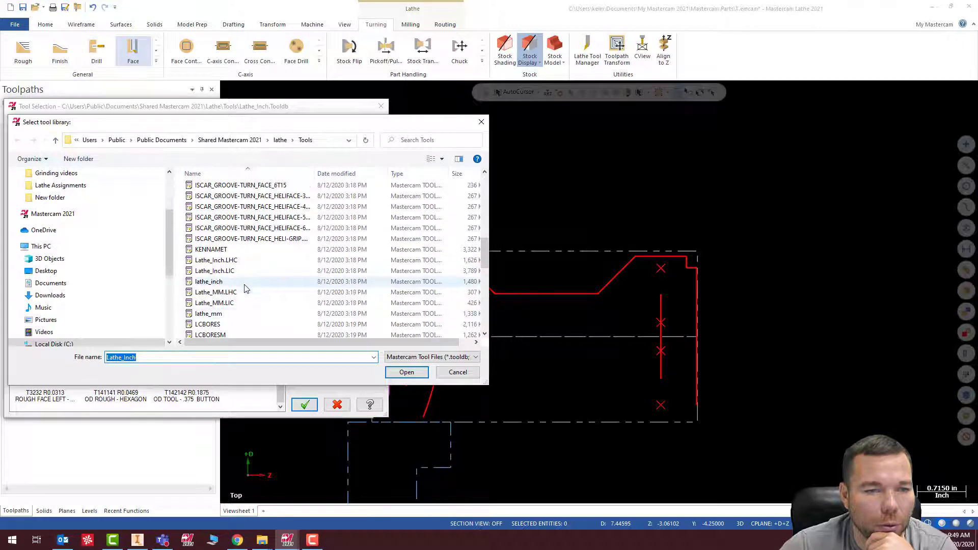
scroll(243, 285, down, 5)
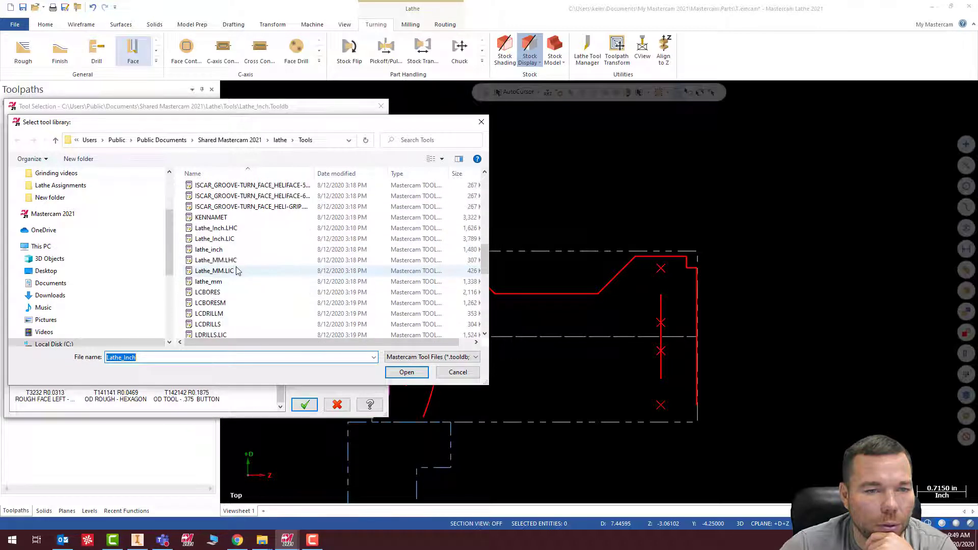
scroll(243, 268, down, 6)
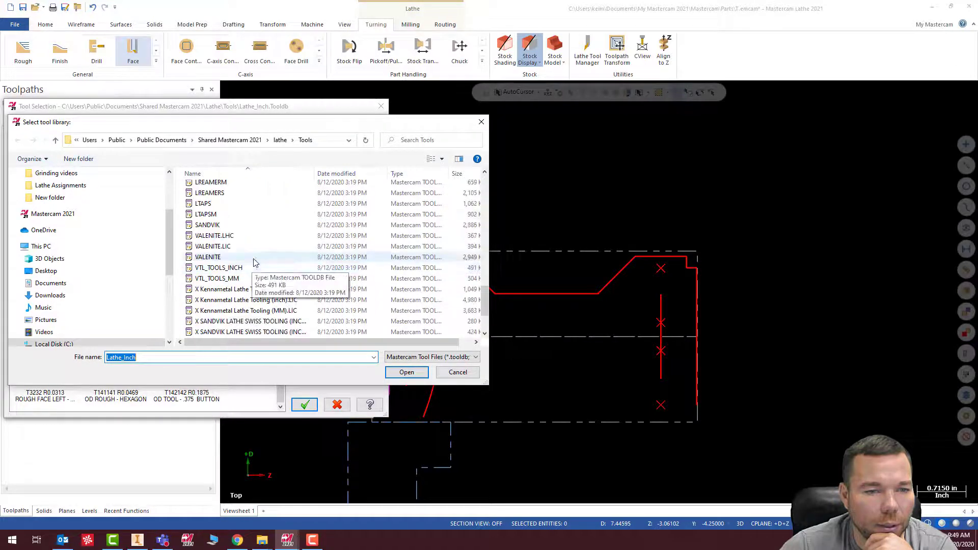
scroll(244, 239, down, 3)
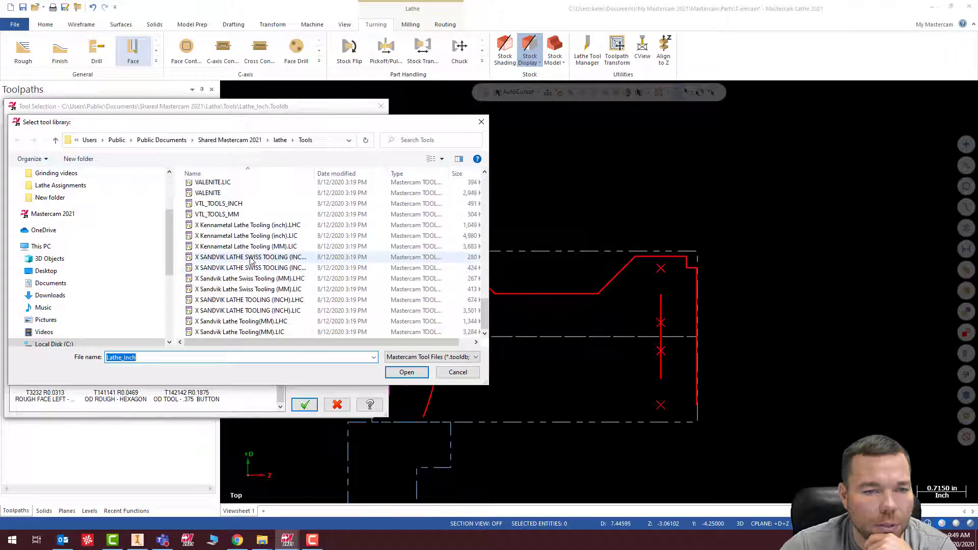
scroll(251, 260, up, 3)
scroll(251, 261, up, 7)
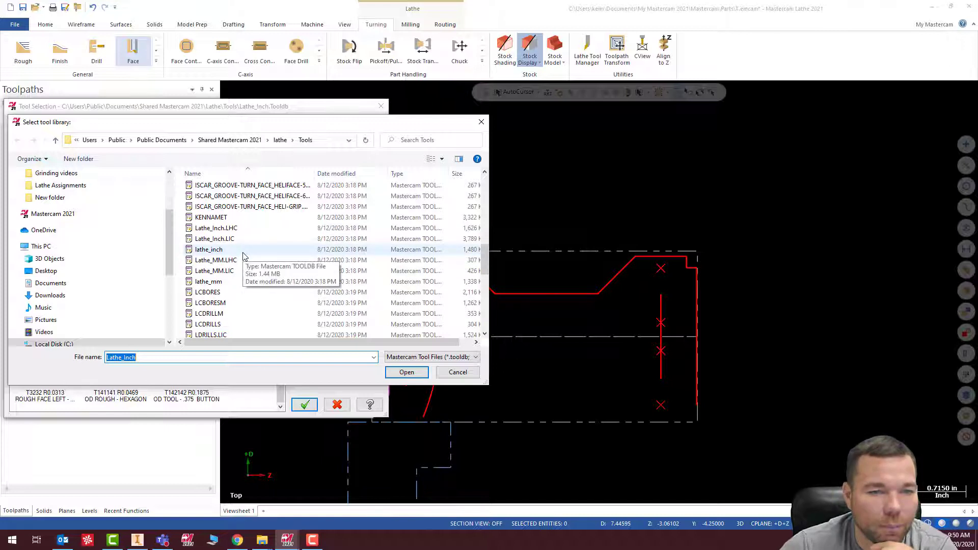
scroll(244, 257, up, 6)
scroll(243, 256, down, 6)
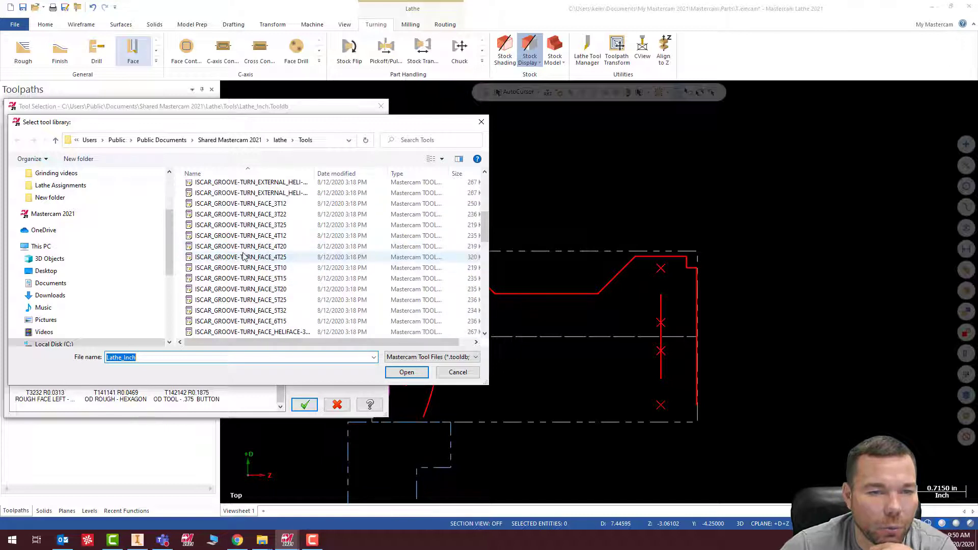
click(213, 257)
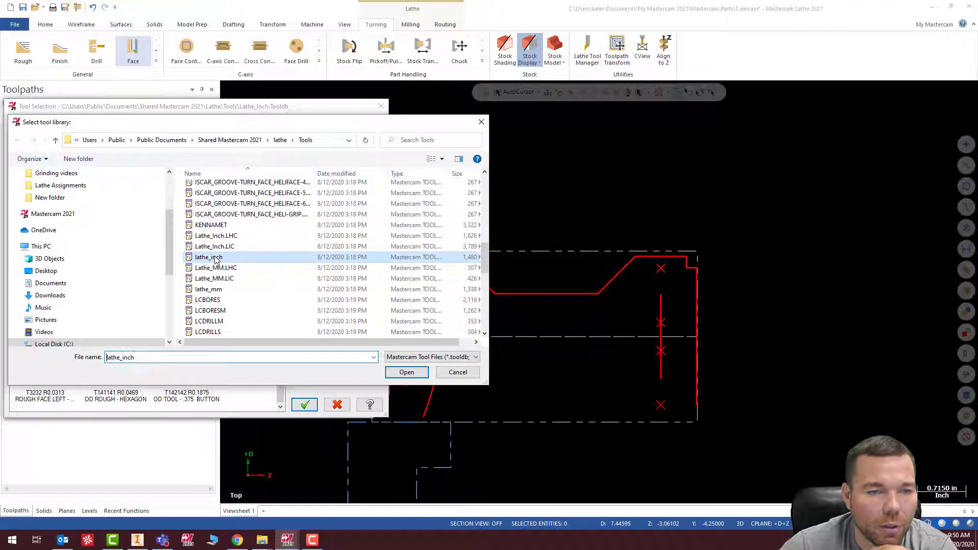
click(406, 373)
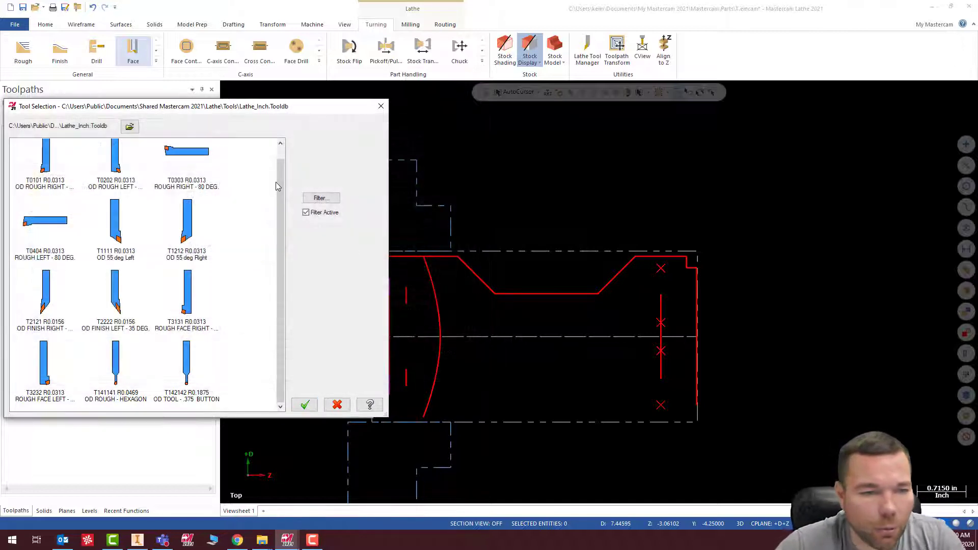
Assign the T2121 OD Finish Right 35 deg. tool to the facing operation with a spindle speed of 2000 CSS.
click(49, 305)
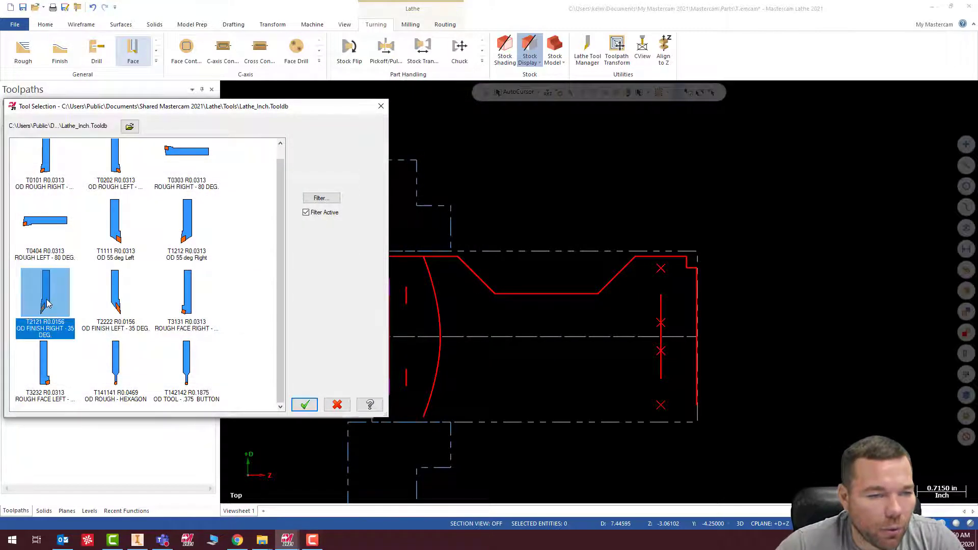
click(305, 404)
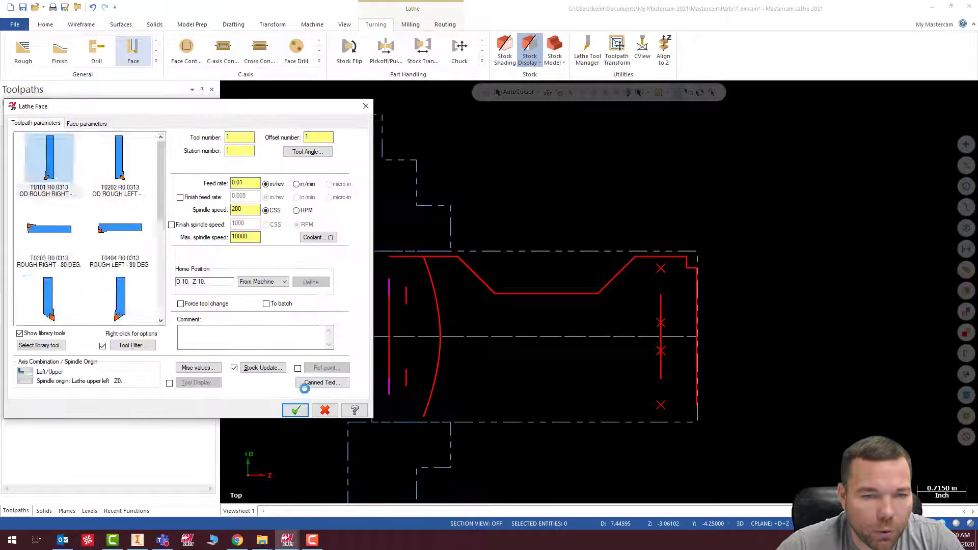
double_click(254, 209)
text(900)
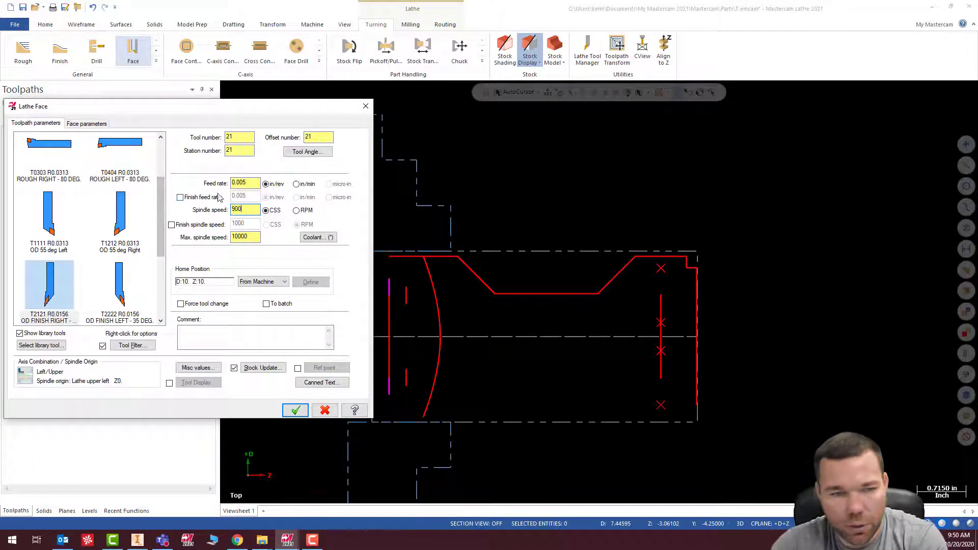
double_click(247, 210)
text(2)
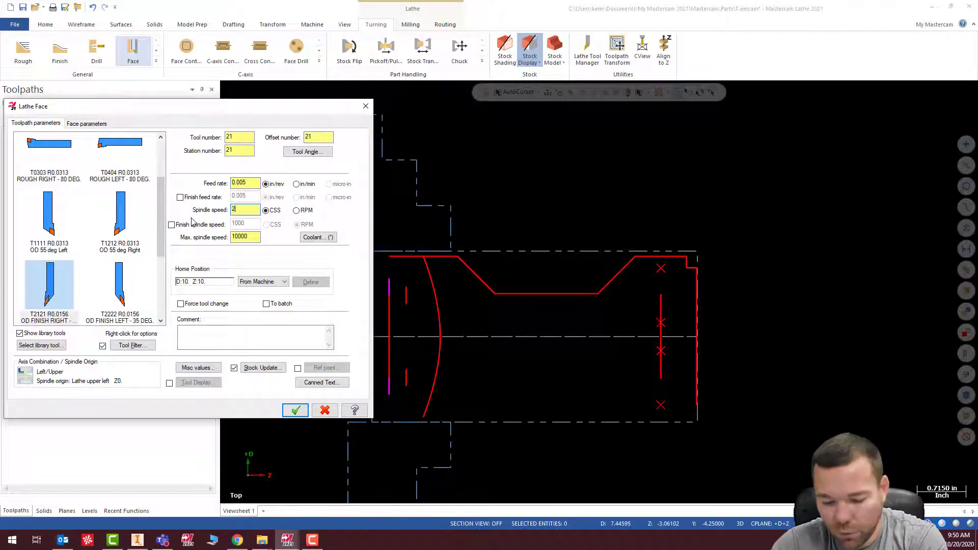
text(000)
Set the facing feed rate to a value below 0.01 in/rev, review the face parameters, and accept the toolpath.
double_click(245, 183)
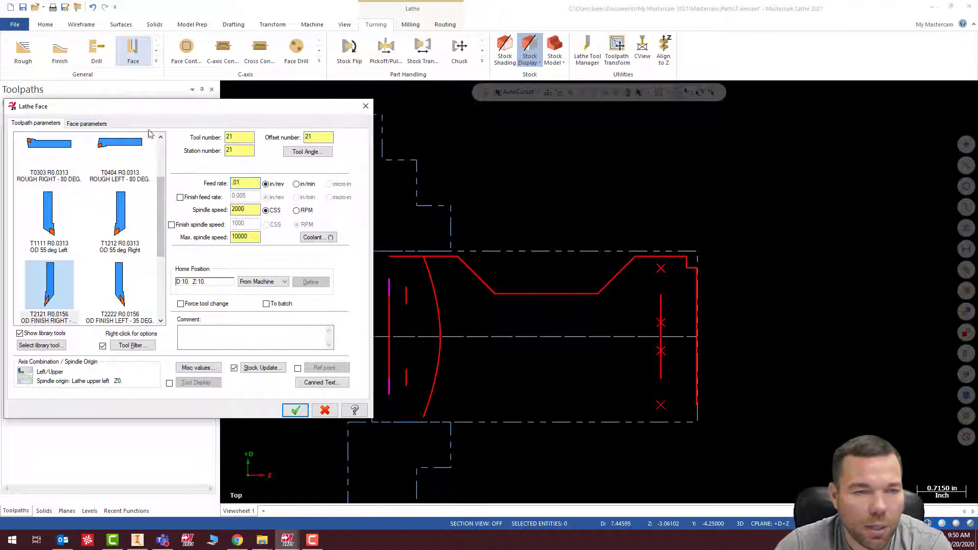
click(102, 123)
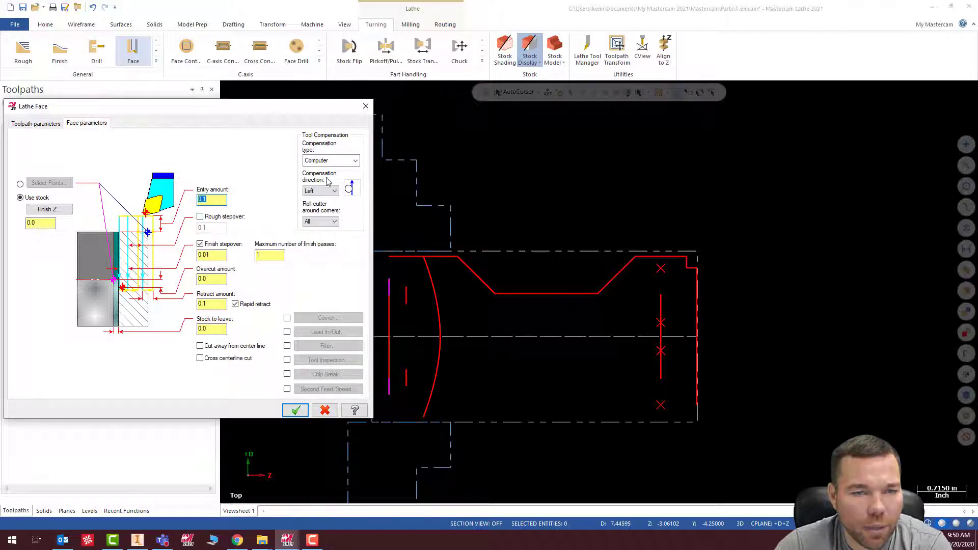
click(44, 126)
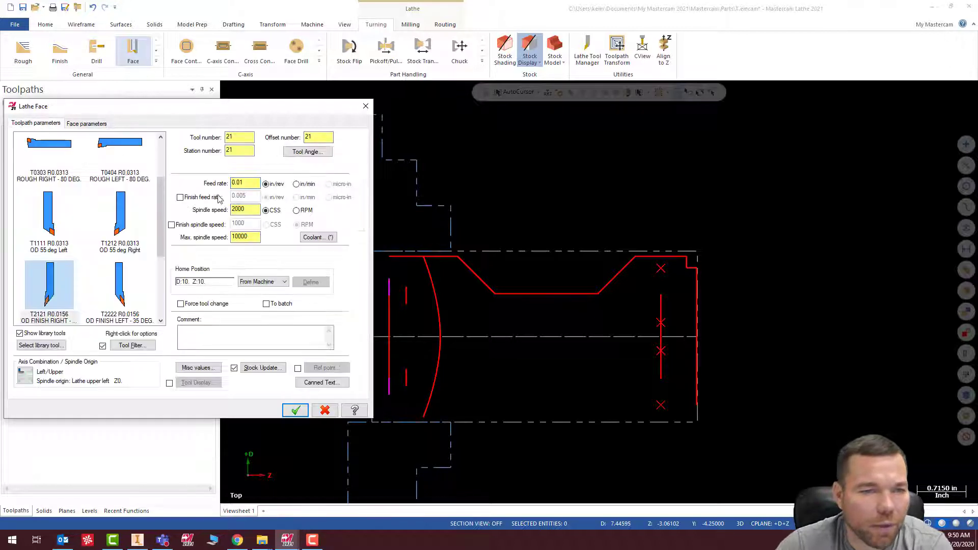
drag(247, 184, 232, 184)
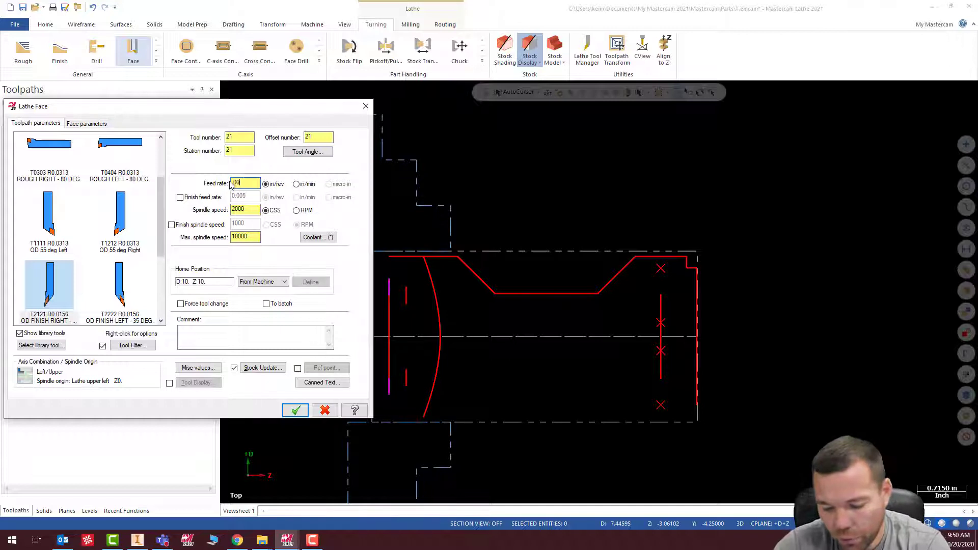
text(.00)
click(94, 124)
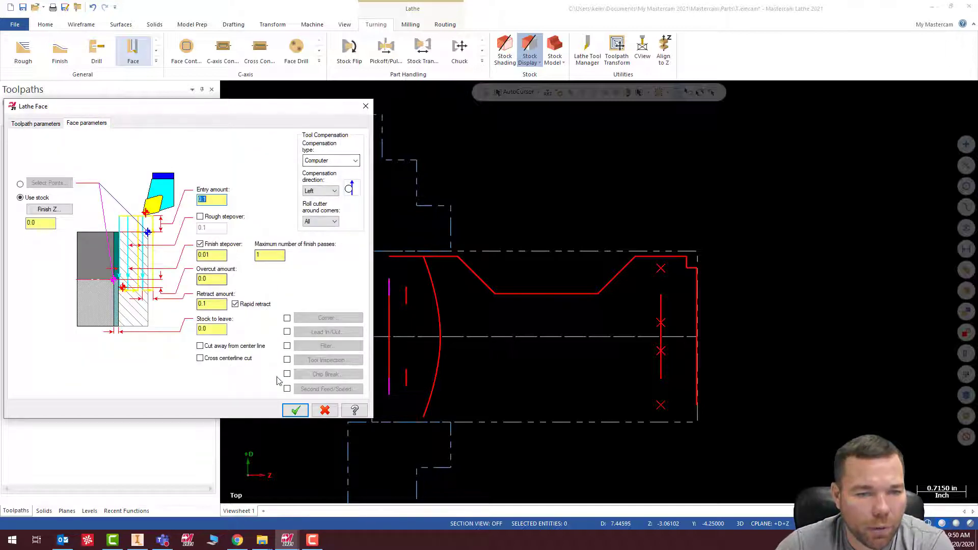
click(296, 410)
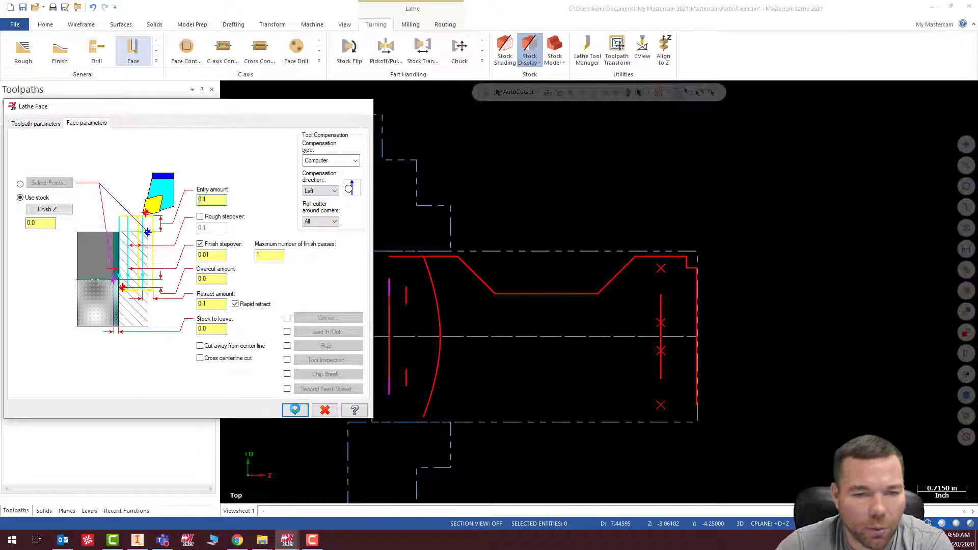
Create a lathe Rough toolpath with a partial chain from the small front step through the groove's sloped wall nearest the chuck jaws.
click(41, 51)
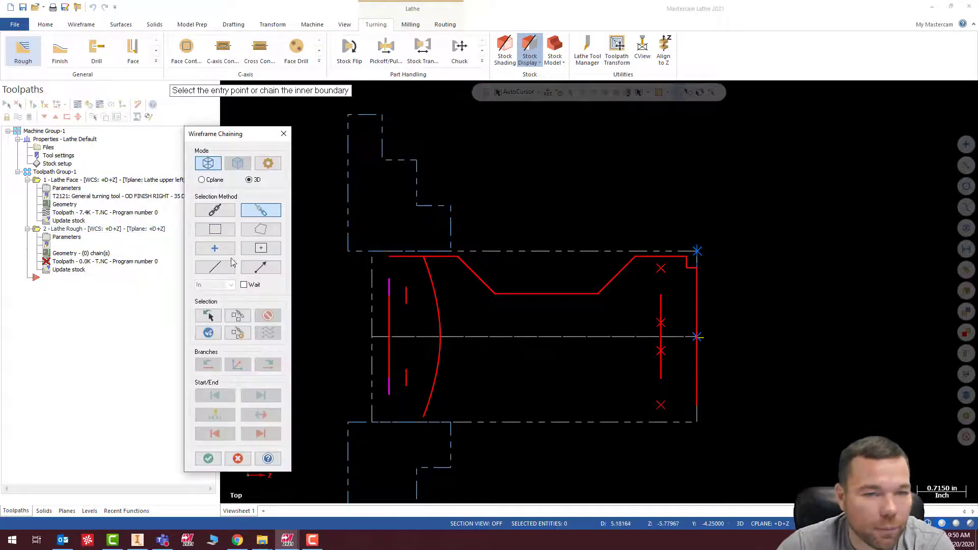
scroll(688, 270, up, 2)
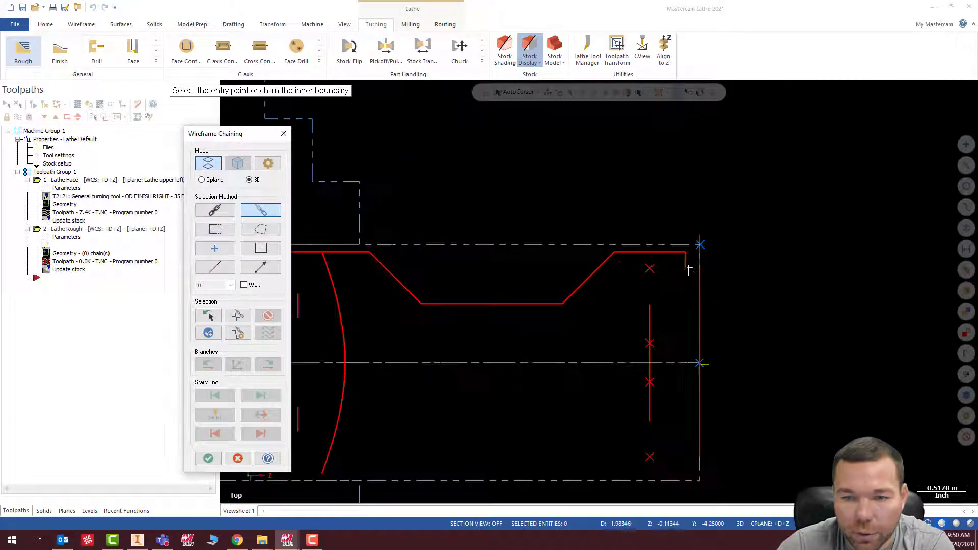
scroll(688, 270, up, 8)
click(697, 260)
scroll(784, 323, down, 8)
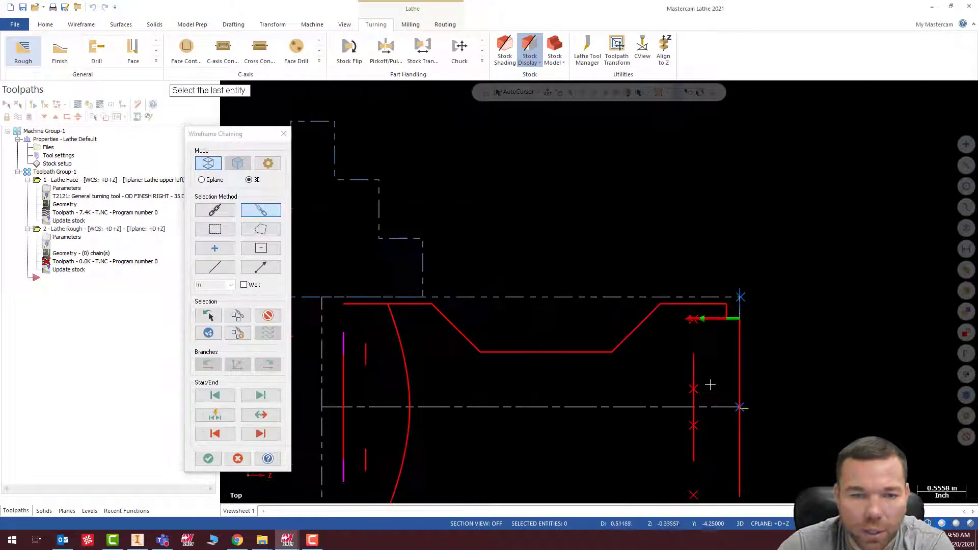
scroll(710, 385, down, 3)
click(517, 336)
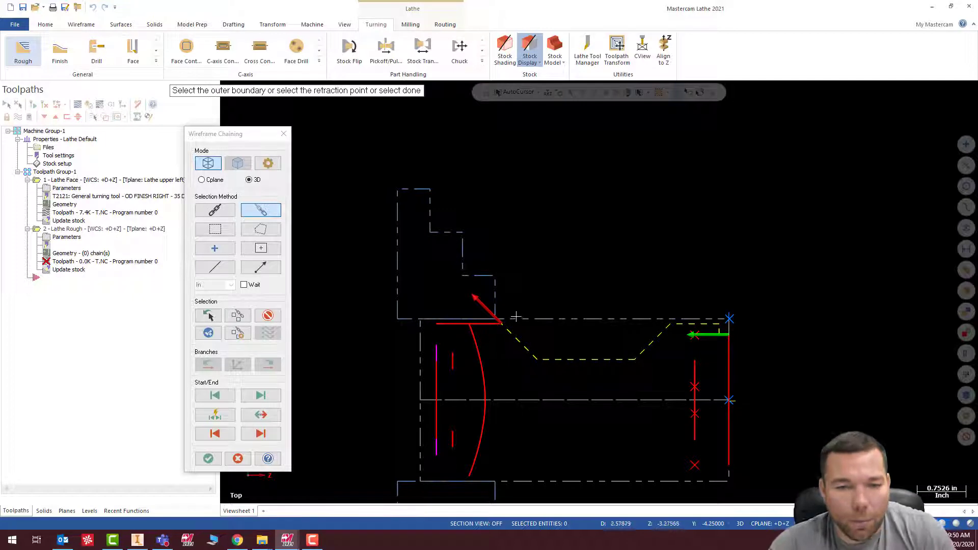
scroll(515, 317, up, 7)
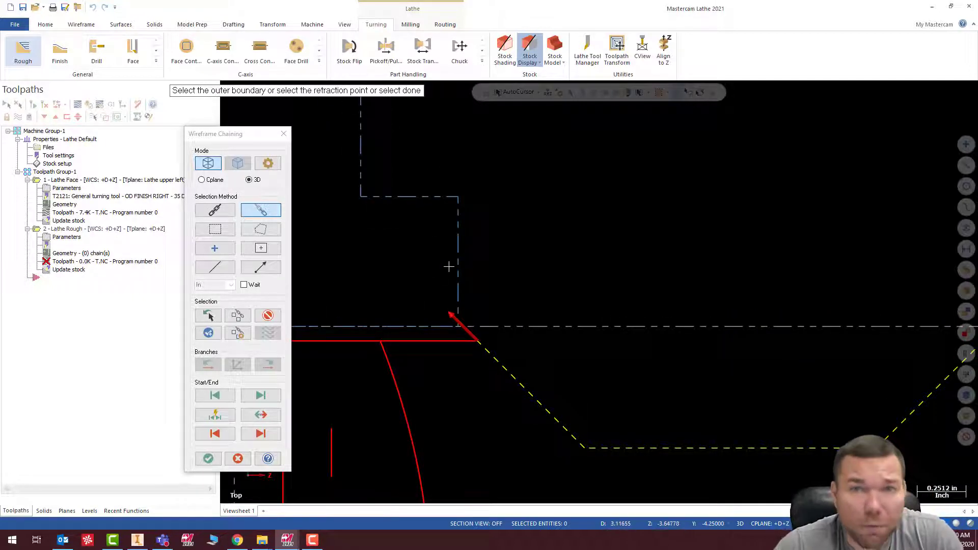
click(208, 458)
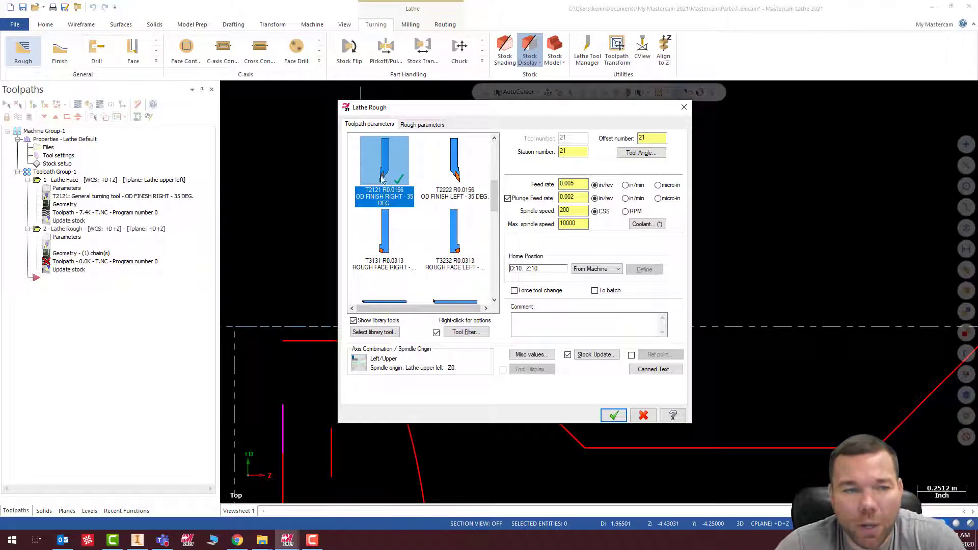
Set the roughing operation's maximum spindle speed to 3000, spindle speed to 2000 CSS and feed rate to 0.01 in/rev.
scroll(389, 219, up, 5)
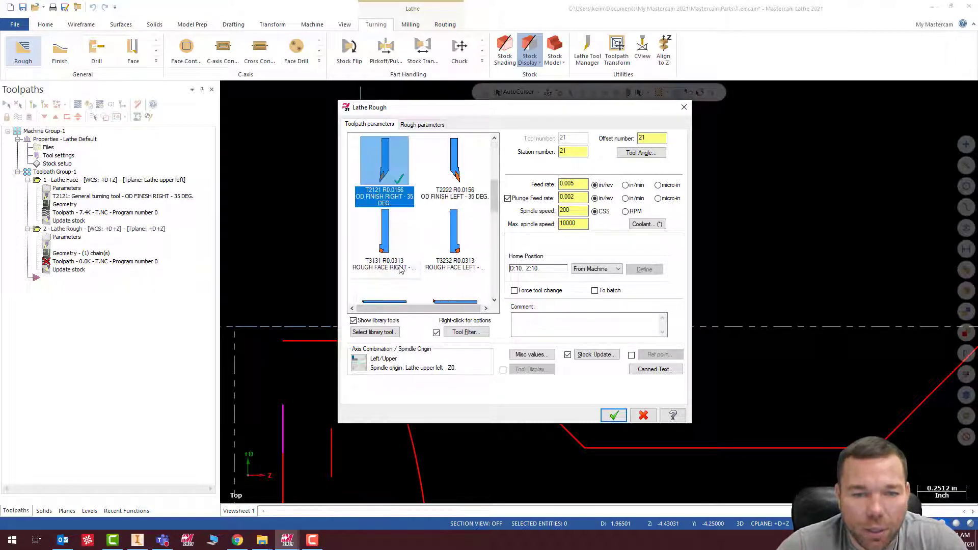
click(572, 224)
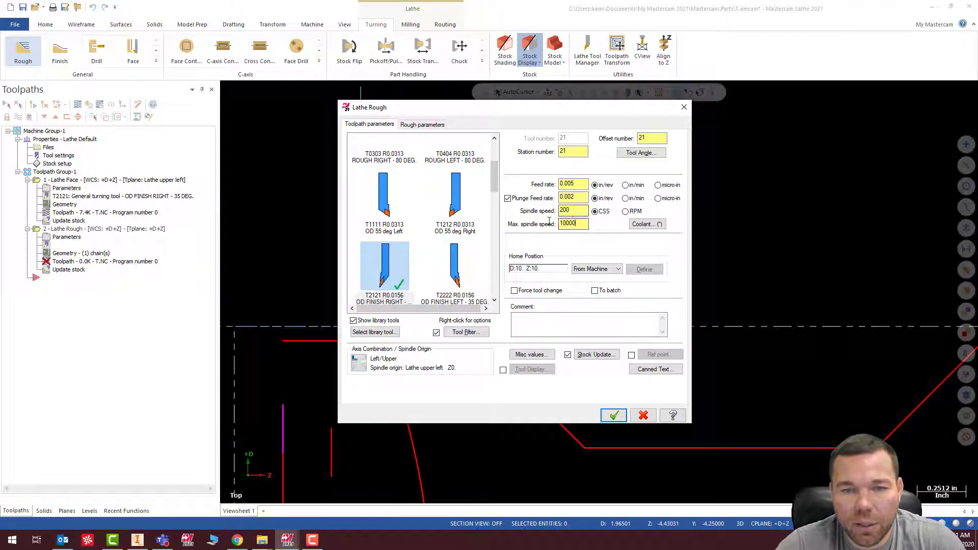
text(30)
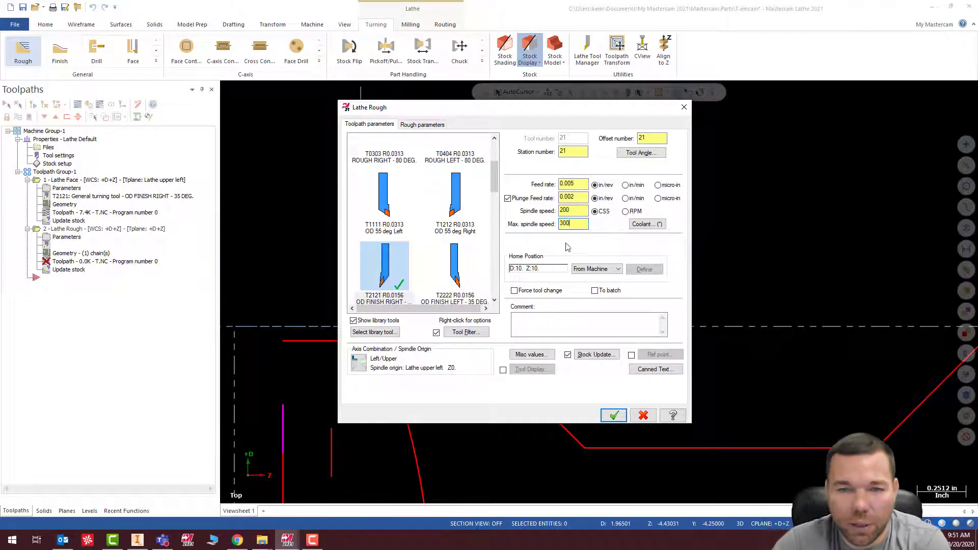
click(581, 210)
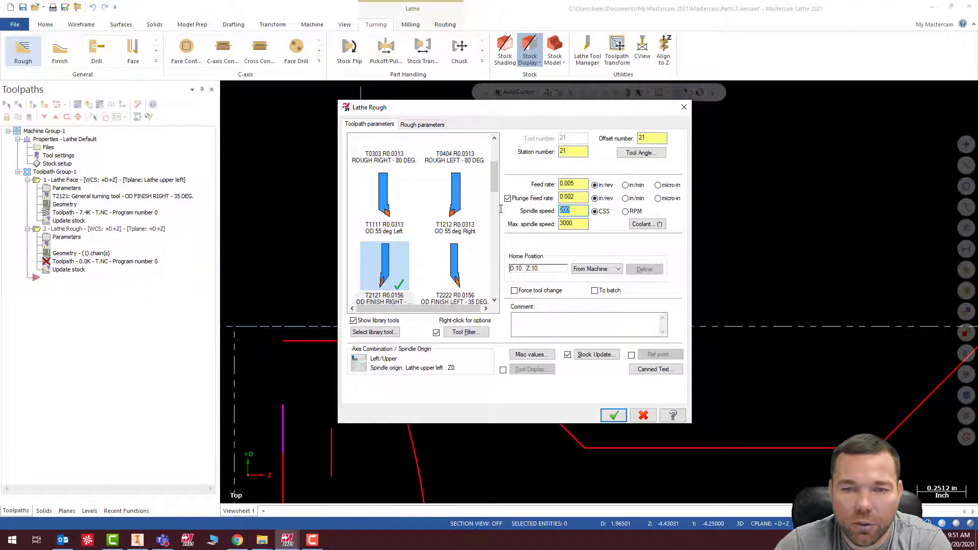
text(2)
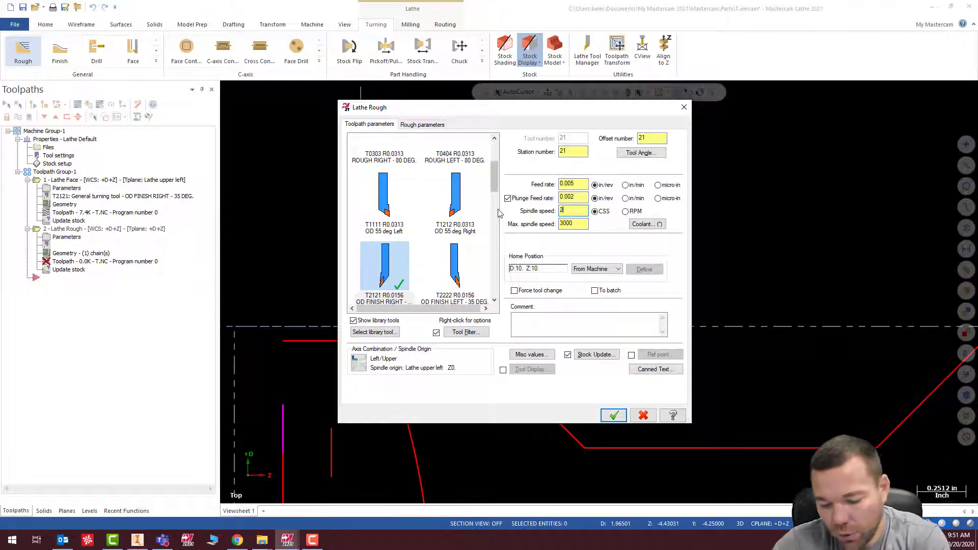
text(000)
drag(577, 184, 535, 183)
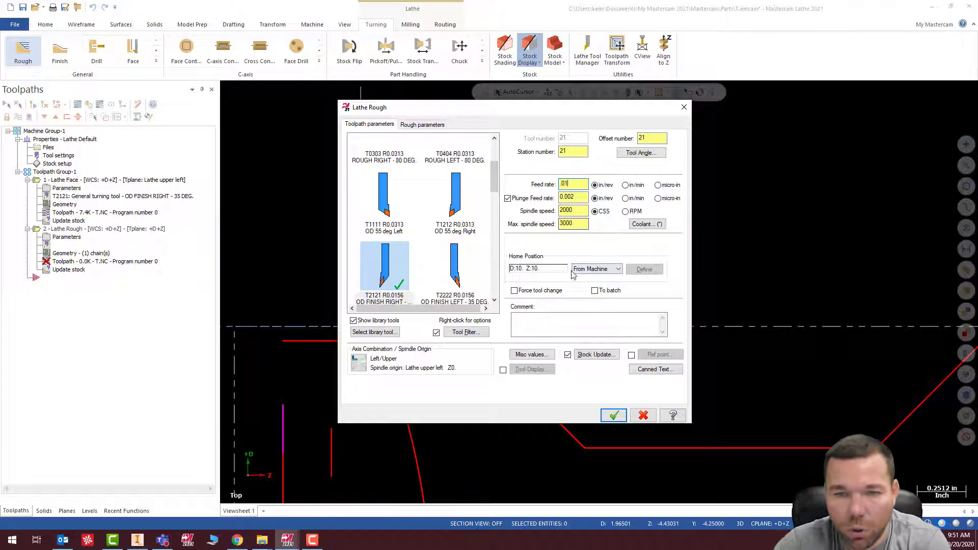
Set the roughing depth of cut to 0.05 in.
click(431, 126)
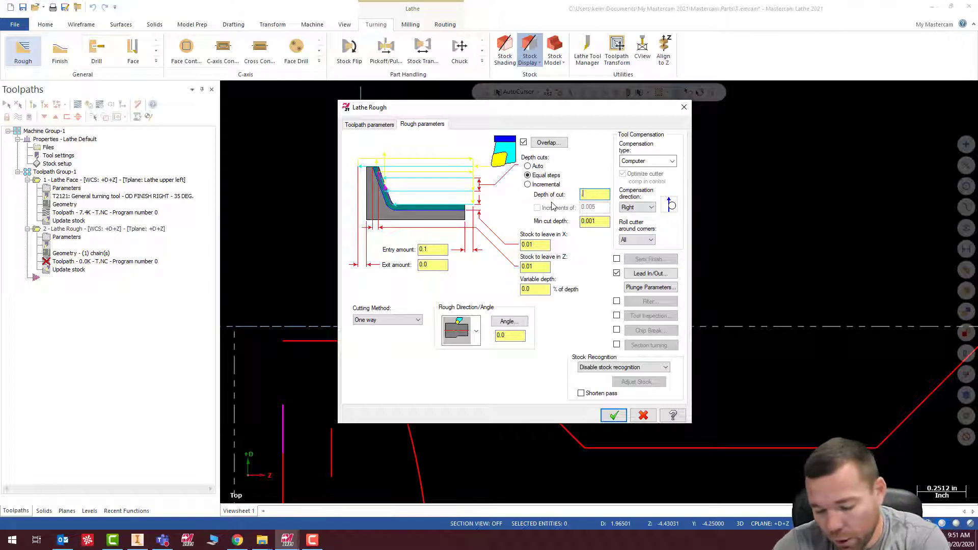
text(.05)
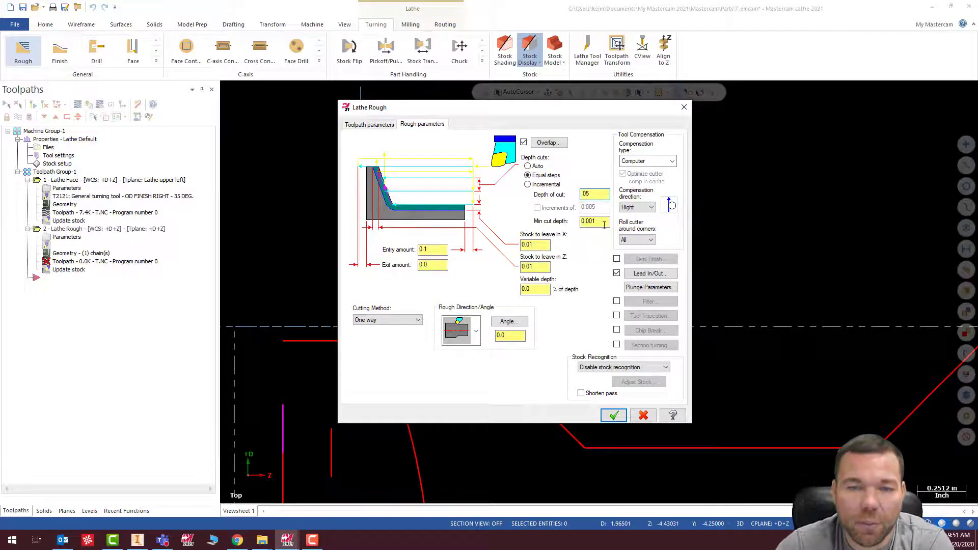
Set the roughing minimum cut depth to 0.02 and the stock to leave in Z to 0.005.
key(Tab)
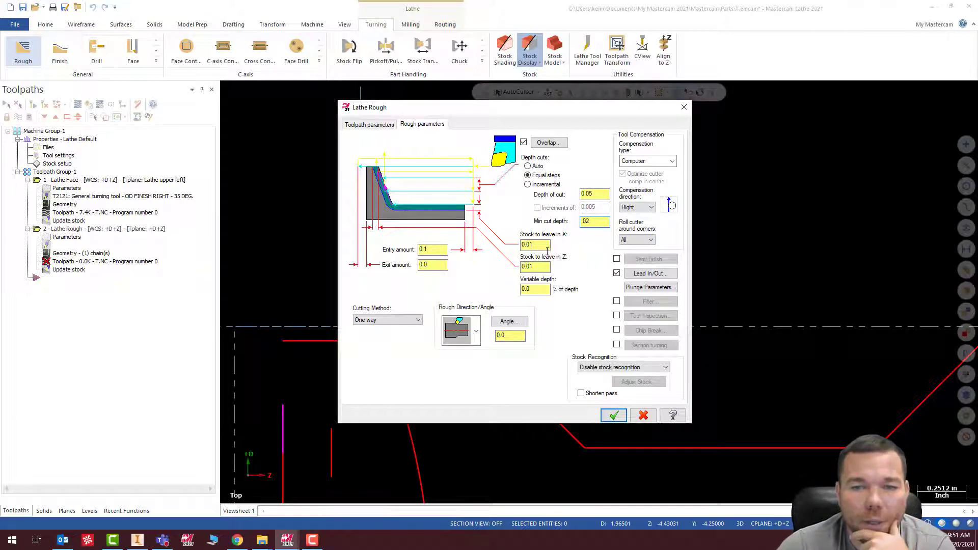
double_click(541, 266)
key(BackSpace)
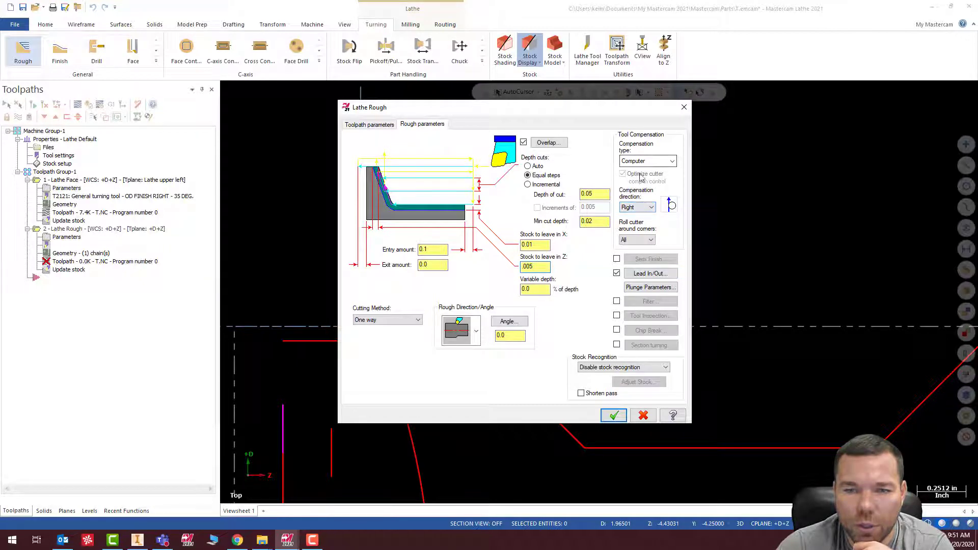
Set plunge cutting to the second option in the plunge parameters so the tool can rough into the undercut.
click(648, 287)
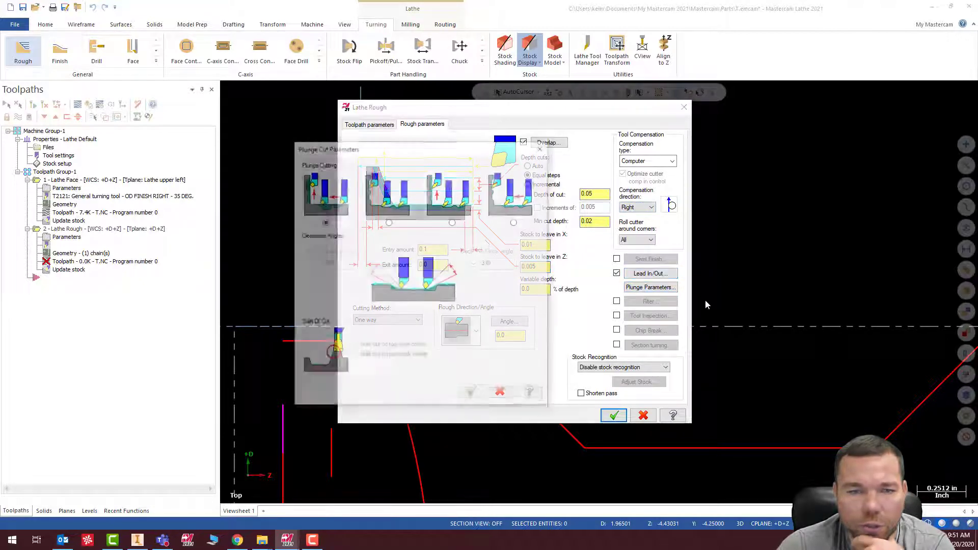
click(388, 222)
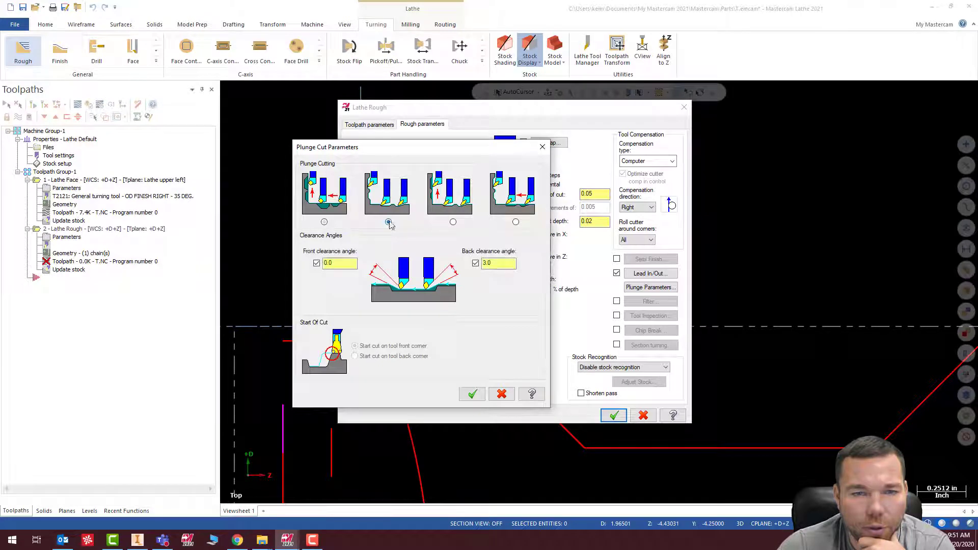
click(472, 394)
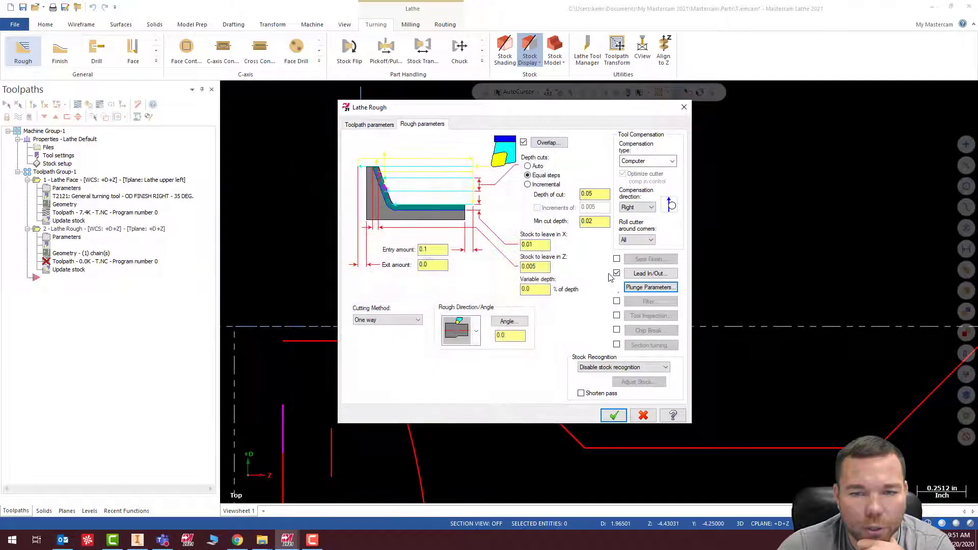
Extend the end of the contour by 0.02 in the rough operation's lead-out settings.
click(642, 274)
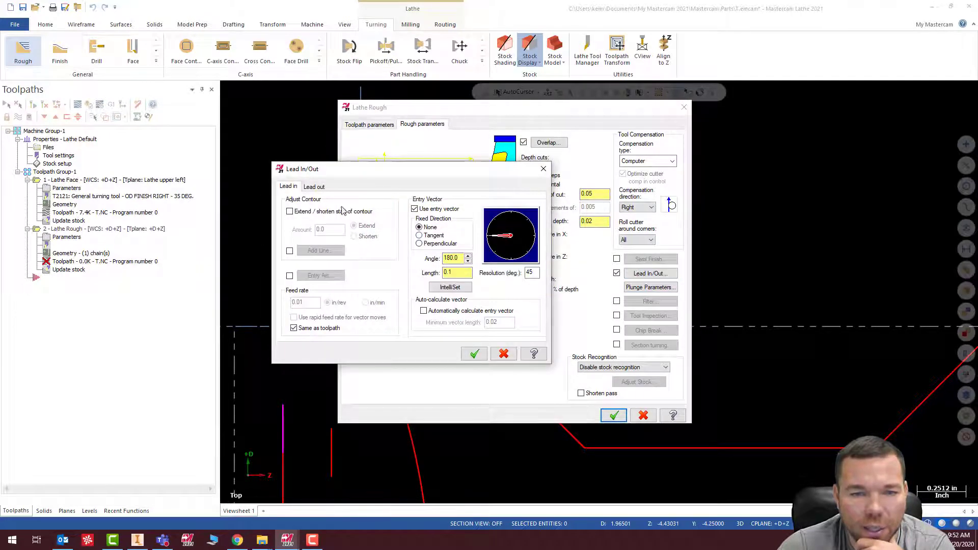
click(317, 187)
click(289, 212)
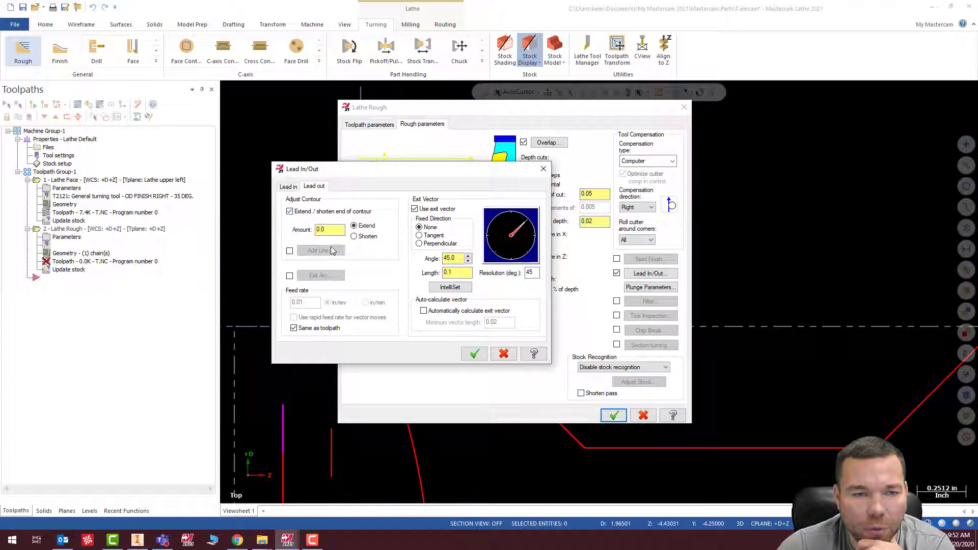
double_click(330, 230)
key(BackSpace)
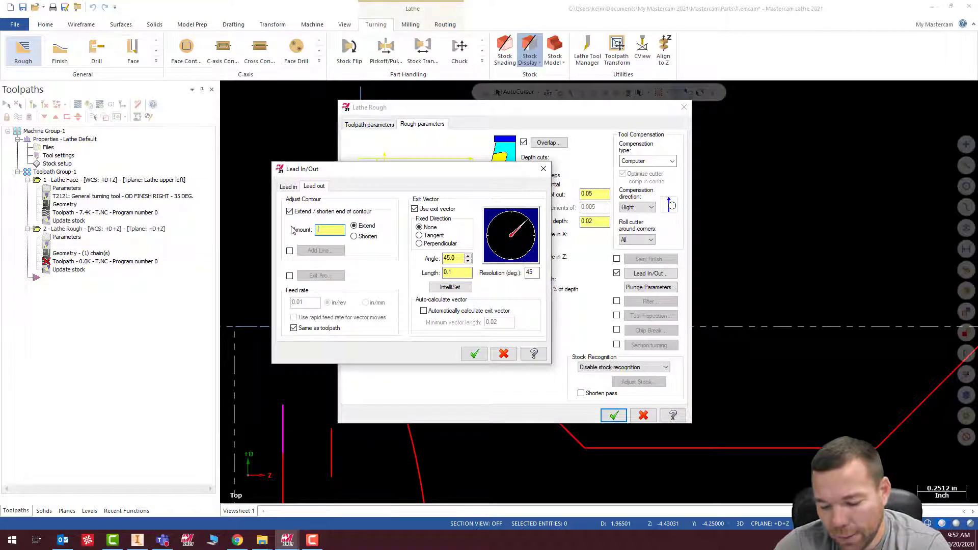
text(.02)
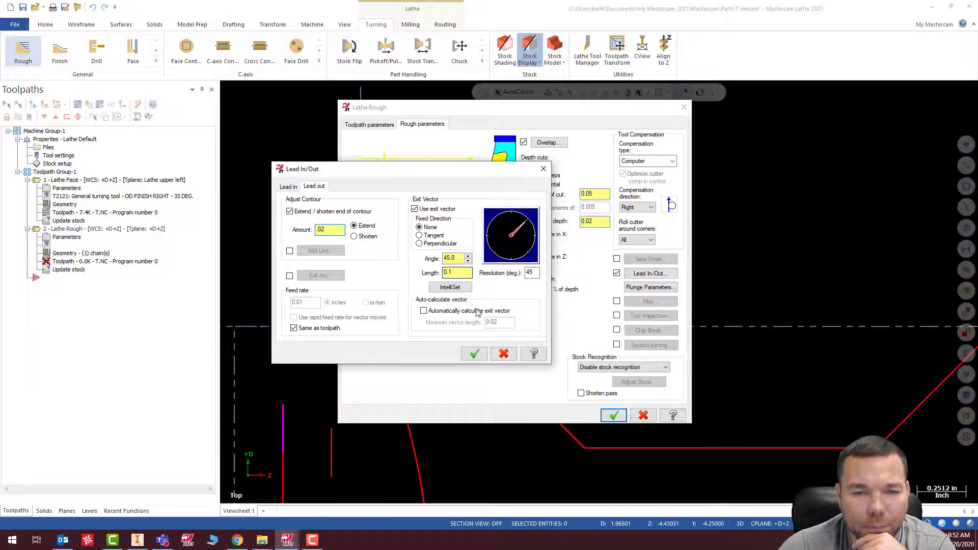
click(474, 354)
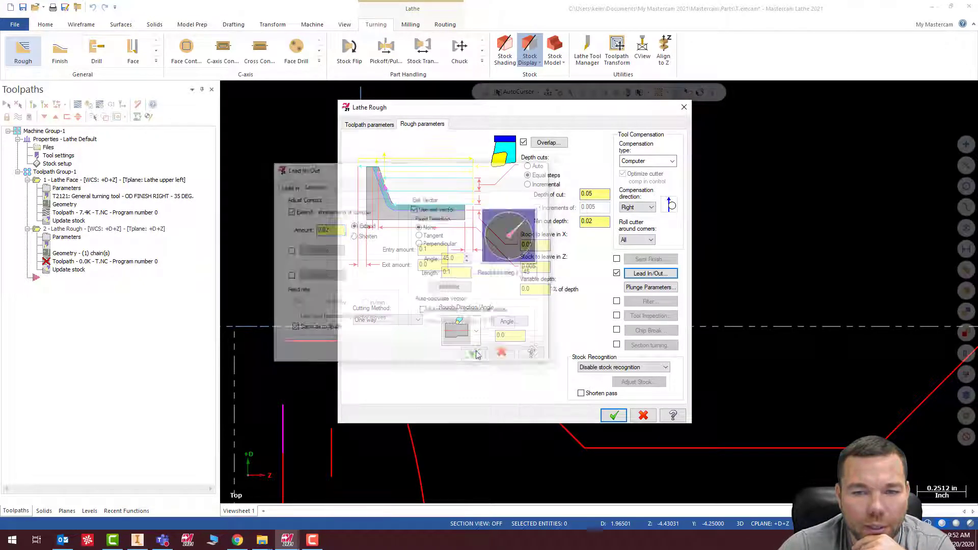
Set stock recognition to use stock for outer boundary and generate the rough toolpath, continuing despite the tool collisions.
click(635, 367)
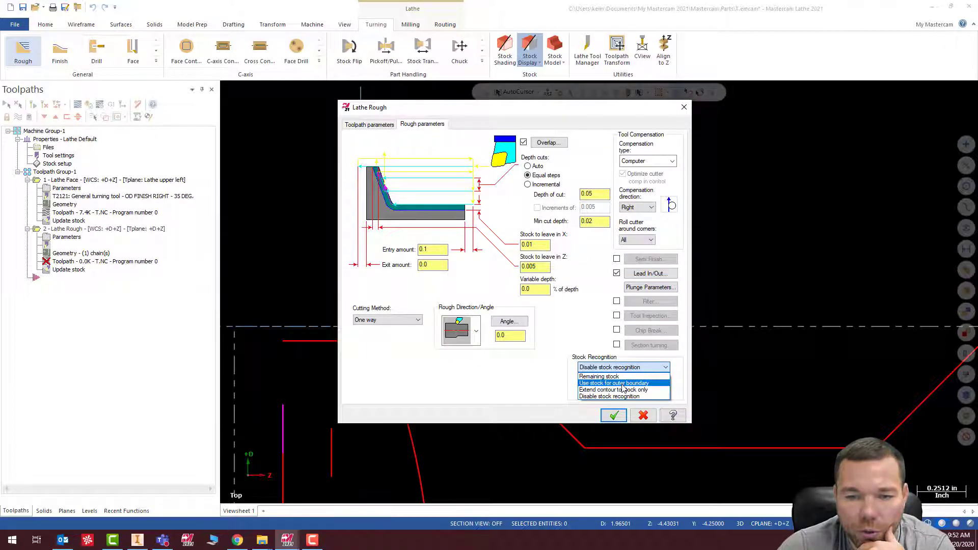
click(621, 384)
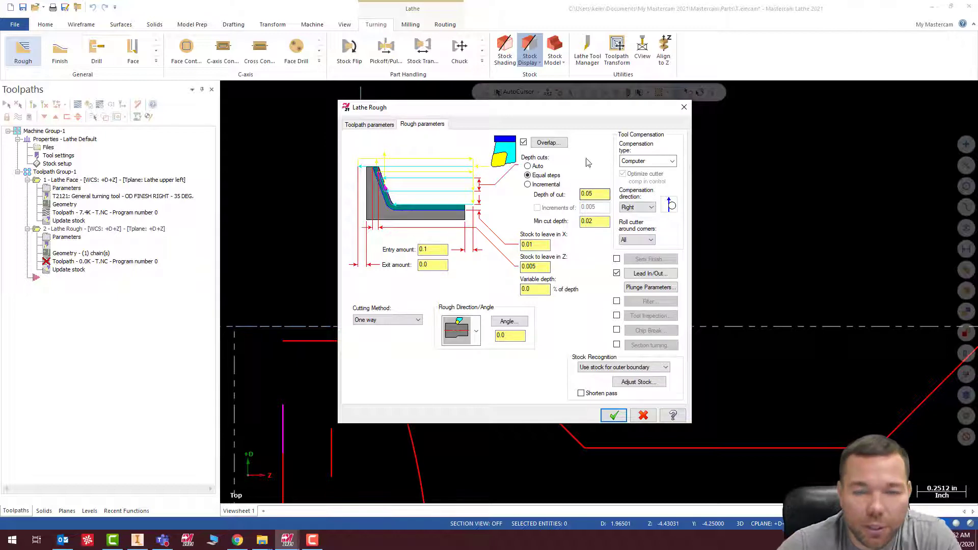
click(616, 416)
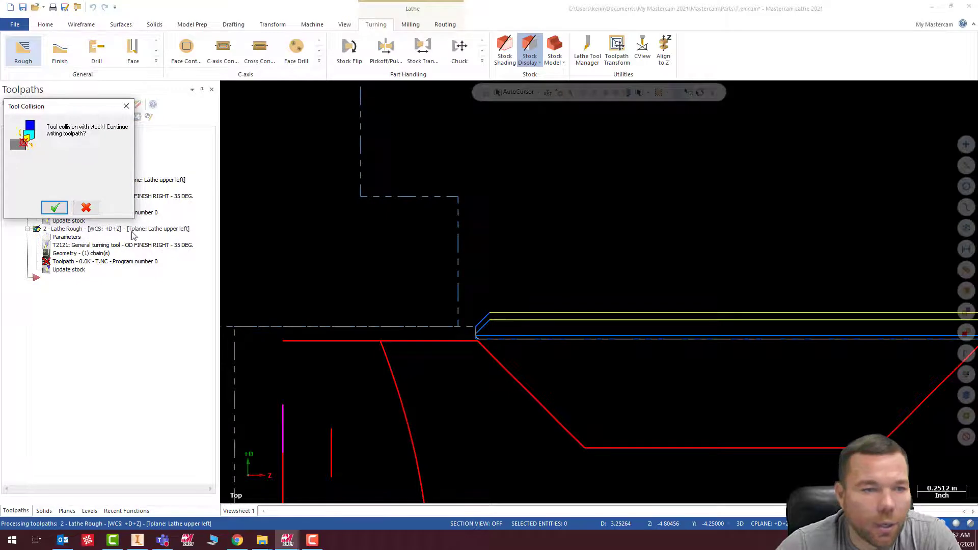
click(54, 207)
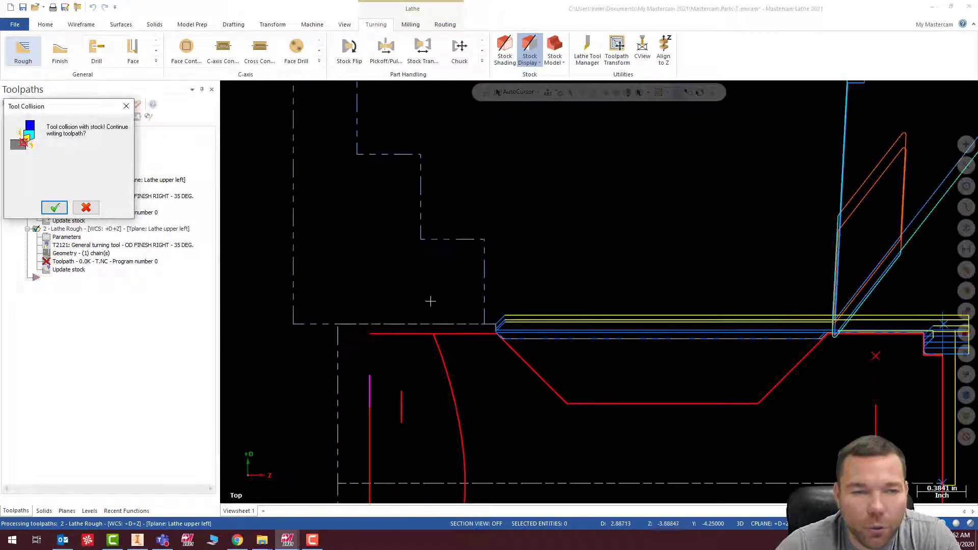
click(54, 208)
click(55, 207)
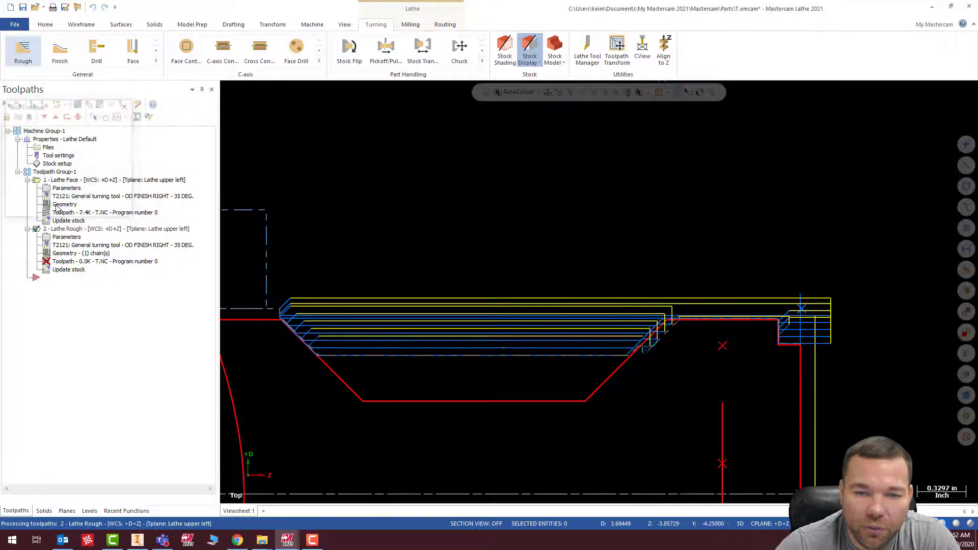
click(55, 207)
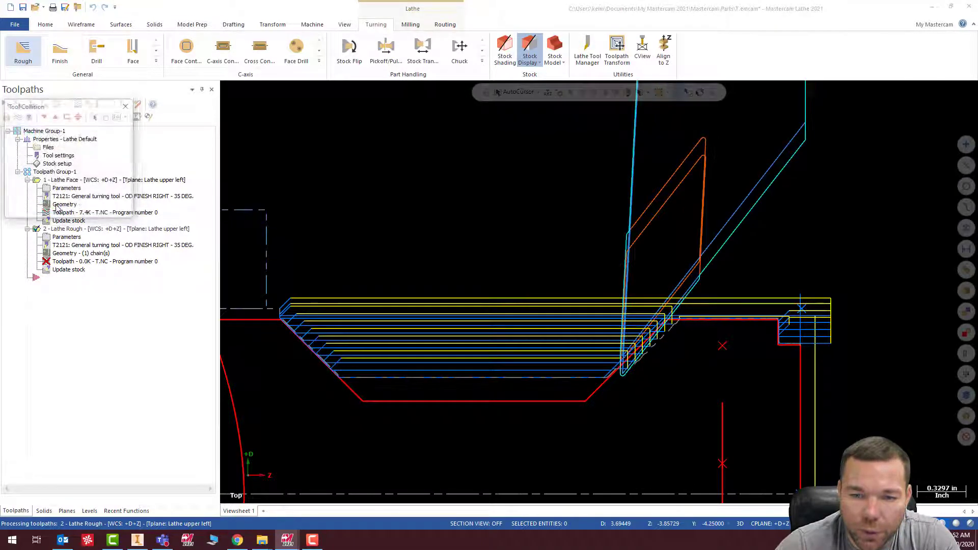
Edit the Lathe Rough operation so its lead-in entry vector has an angle of -90 degrees.
scroll(616, 378, up, 4)
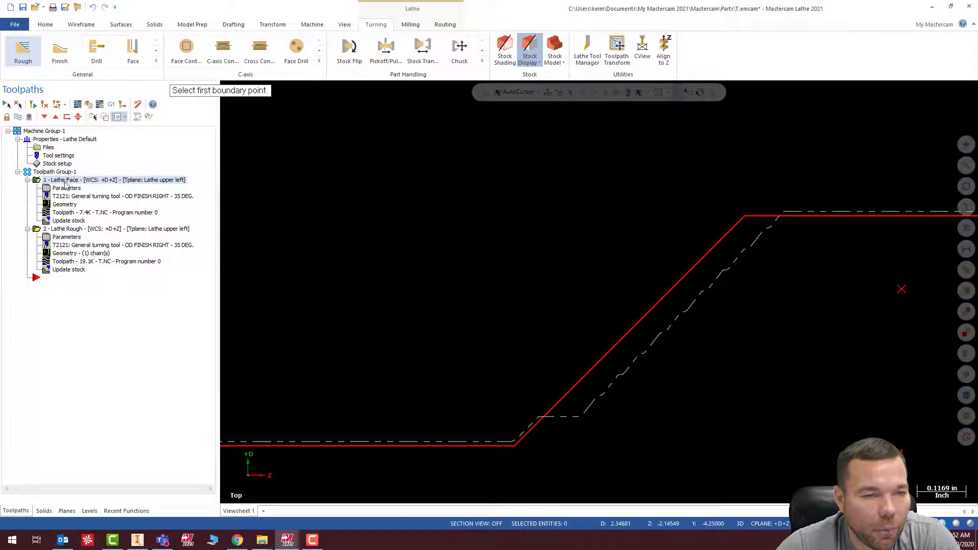
click(63, 228)
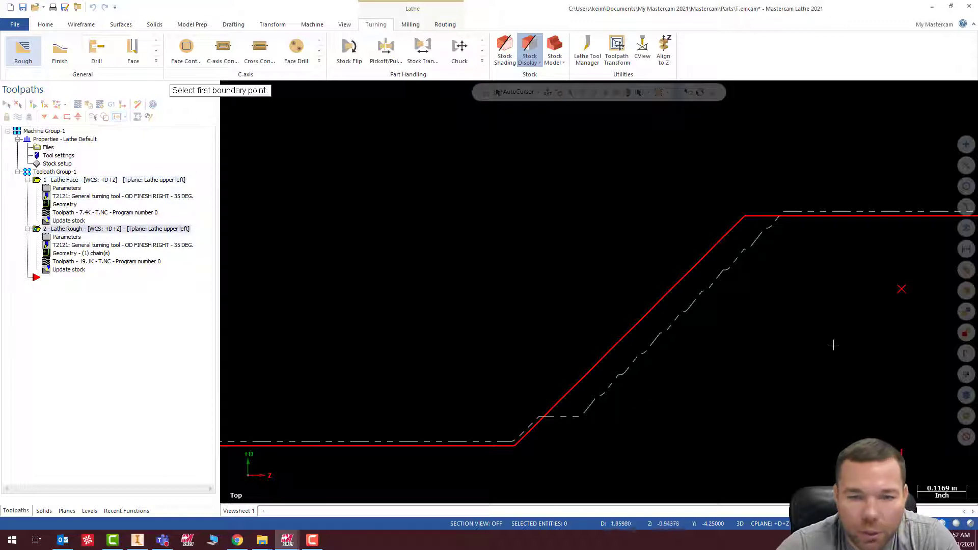
key(Escape)
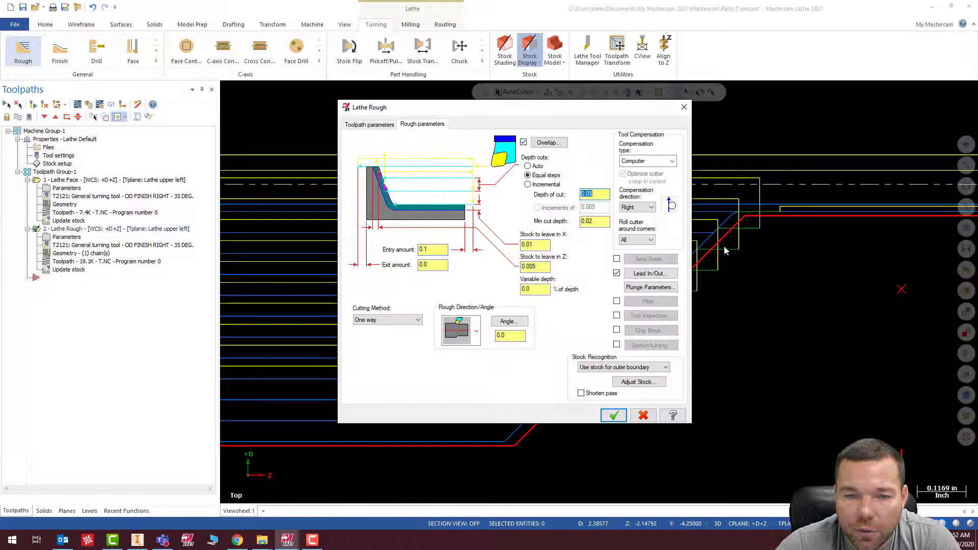
click(650, 274)
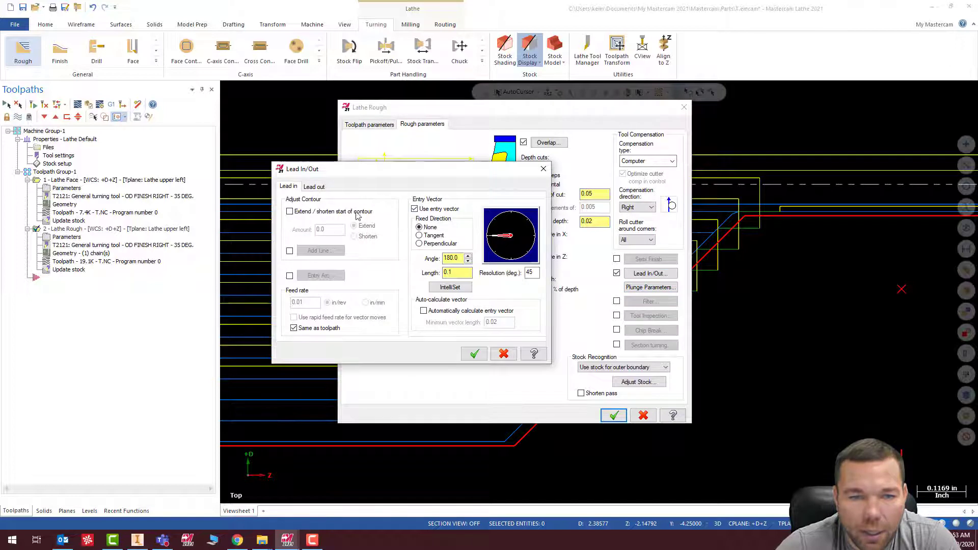
click(512, 261)
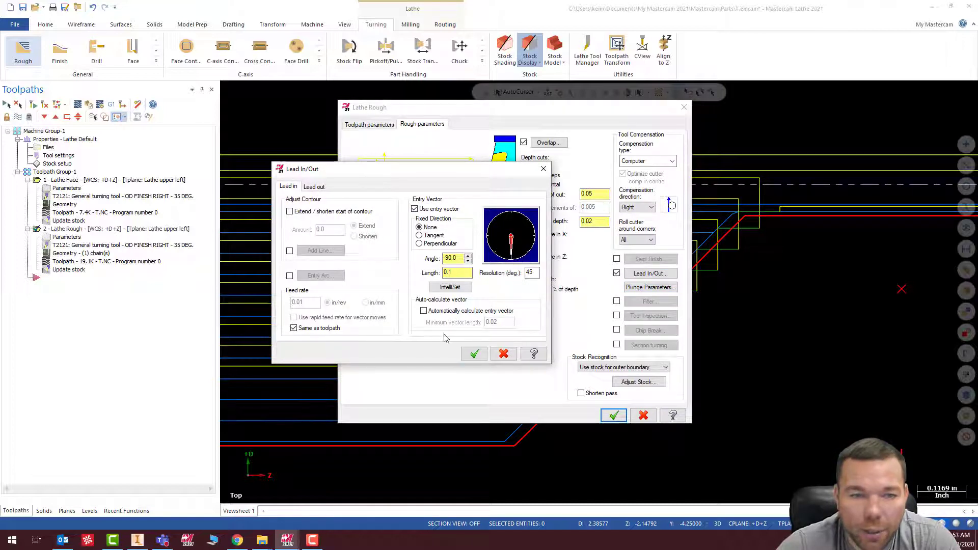
click(473, 354)
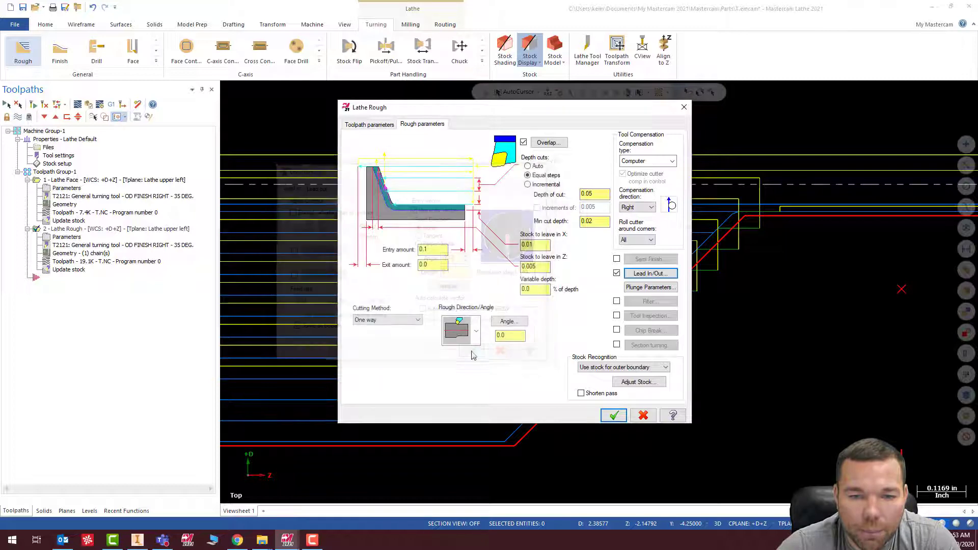
click(613, 415)
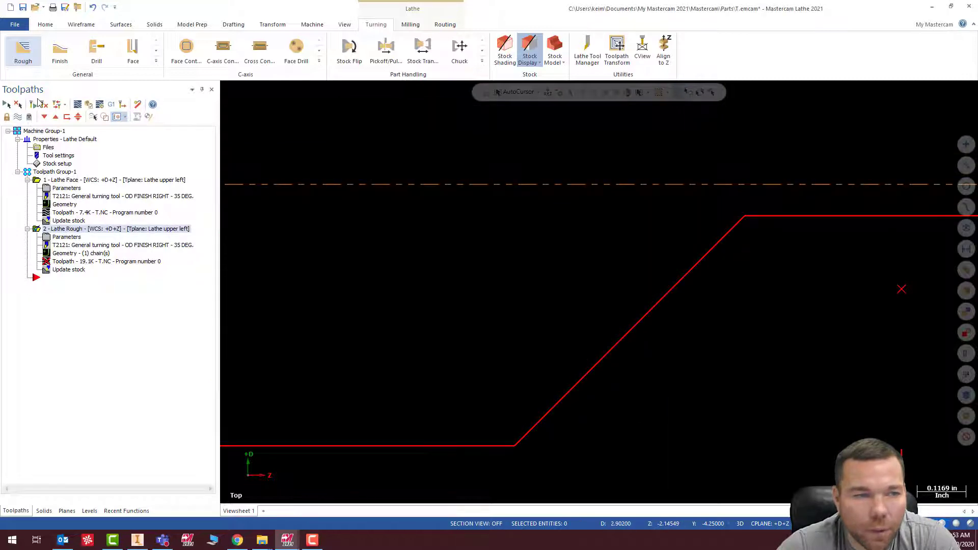
Regenerate the Lathe Rough toolpath and check its passes along the groove.
click(38, 105)
scroll(783, 249, down, 4)
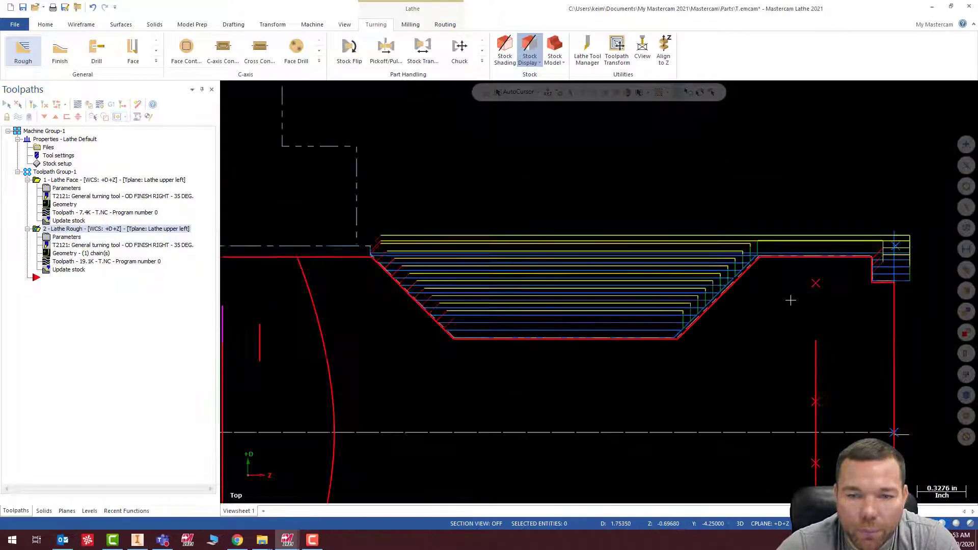
scroll(748, 307, down, 2)
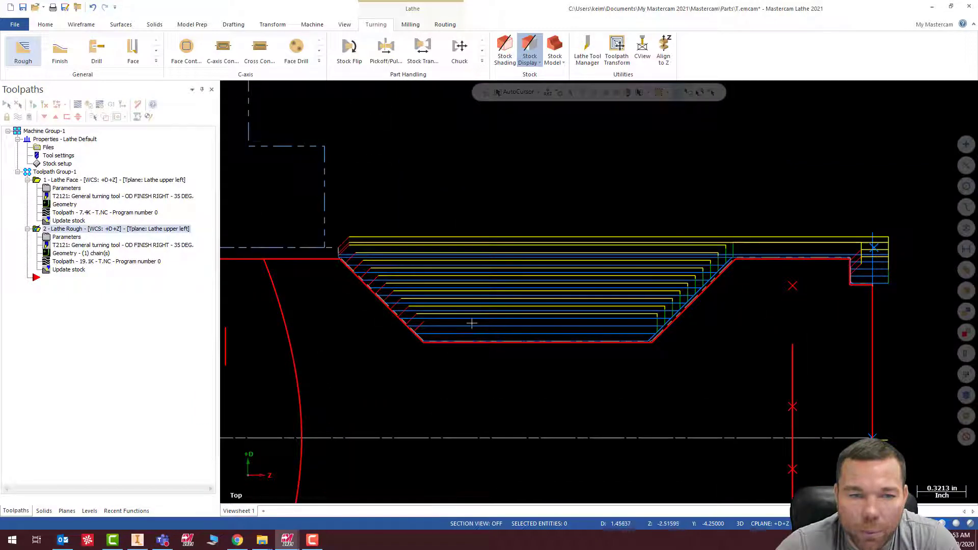
scroll(581, 307, down, 2)
scroll(637, 306, up, 2)
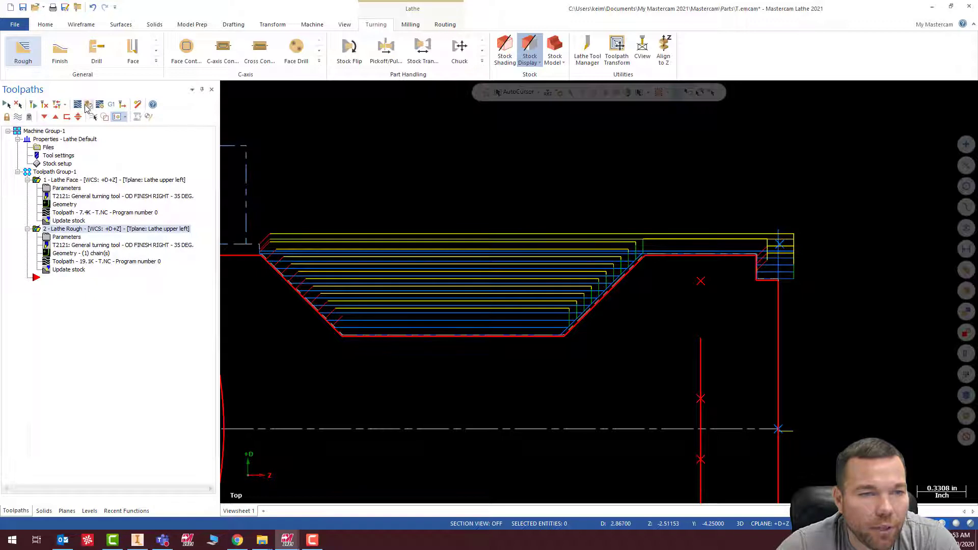
Verify the face and rough operations in the simulator, examine the machined part from several angles, and close the simulation.
click(88, 104)
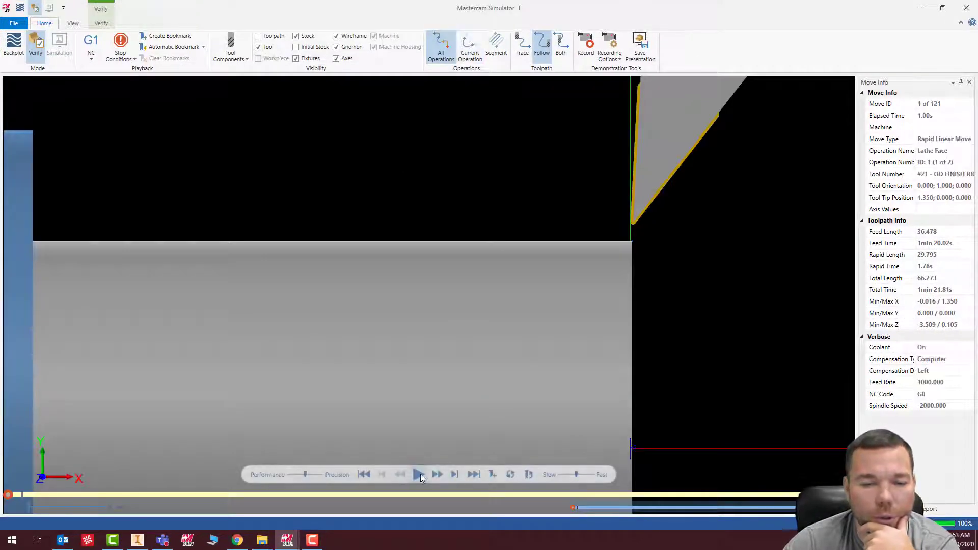
click(418, 474)
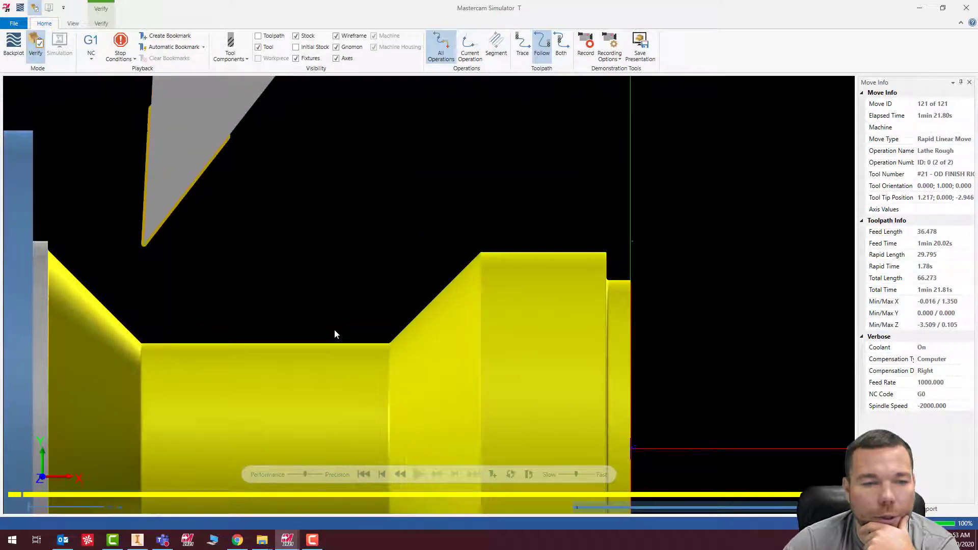
scroll(53, 285, up, 1)
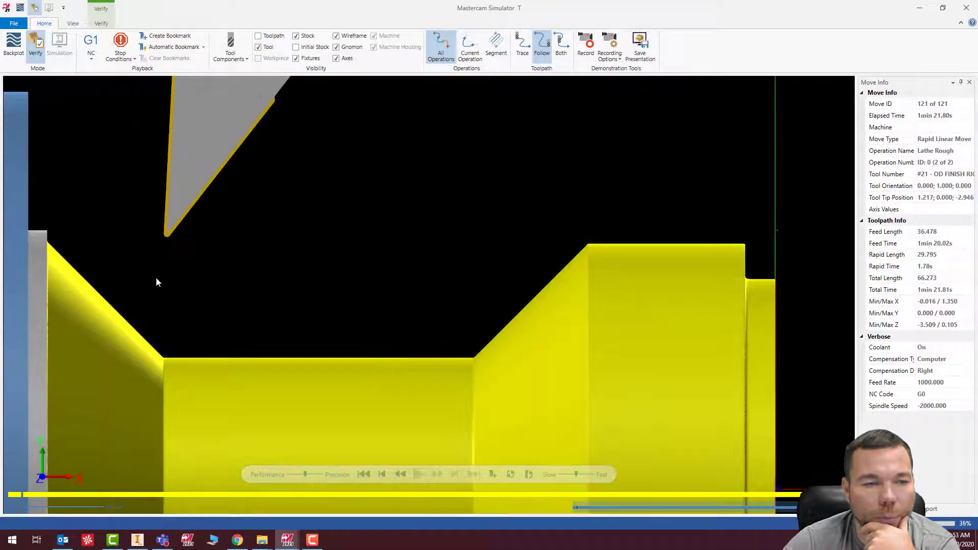
scroll(156, 277, down, 2)
middle_drag(147, 271, 127, 265)
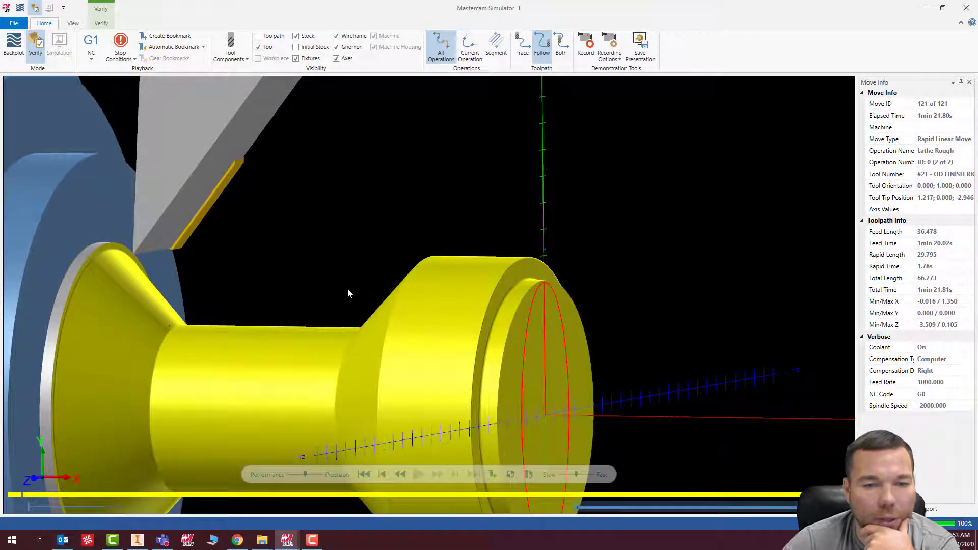
scroll(301, 312, down, 3)
scroll(296, 310, up, 2)
mouse_move(295, 310)
middle_down()
mouse_move(317, 310)
mouse_move(306, 312)
middle_up()
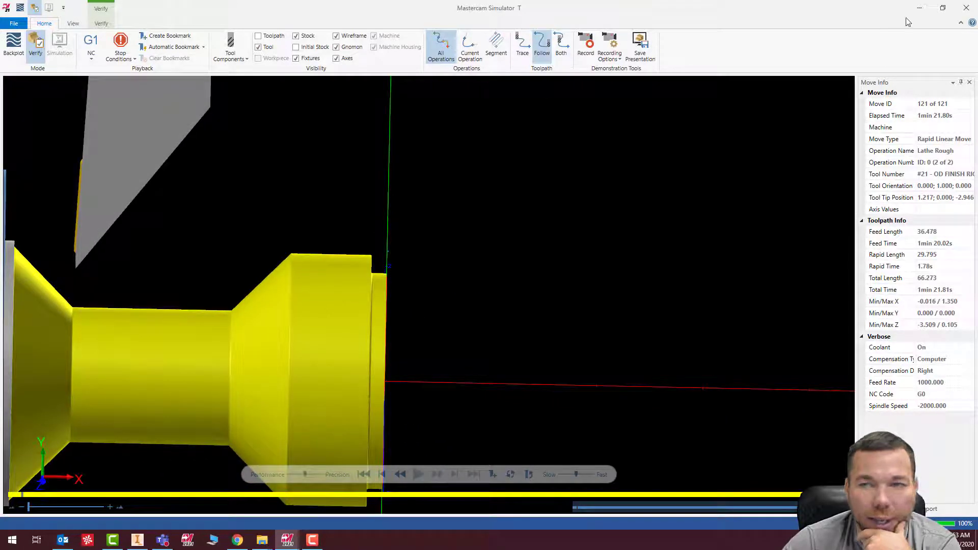
click(966, 7)
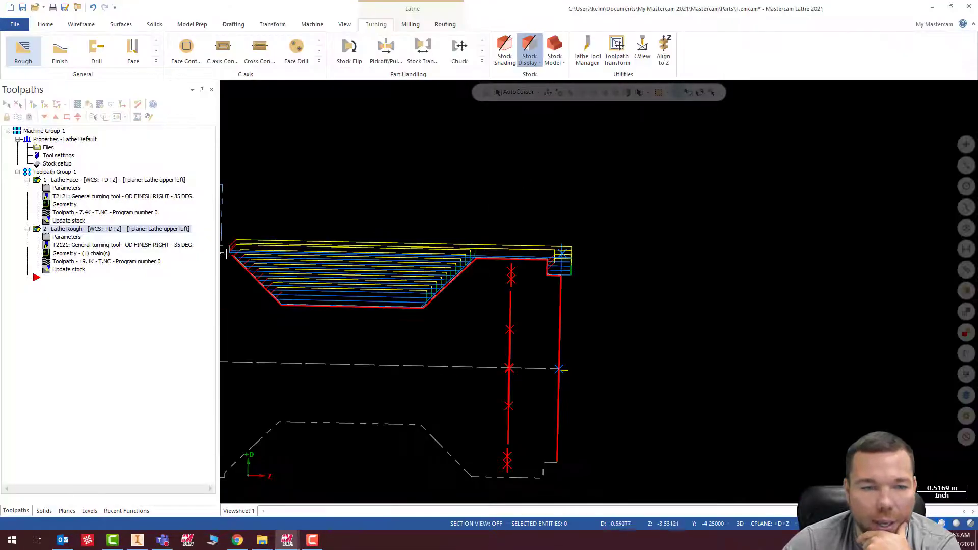
Examine the rough toolpath's lead-out moves closely at the groove's tapered wall near the chuck.
right_click(434, 170)
click(475, 230)
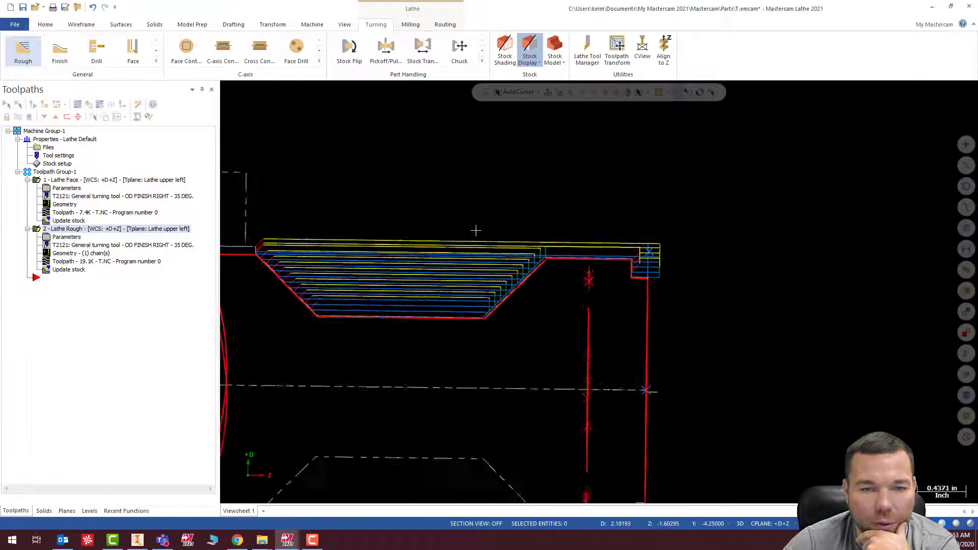
scroll(295, 255, up, 3)
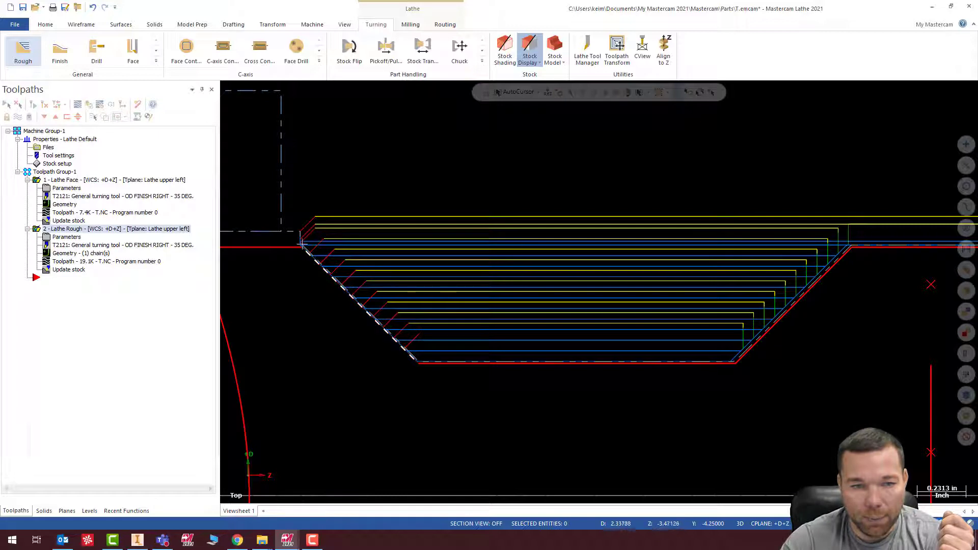
scroll(285, 265, up, 8)
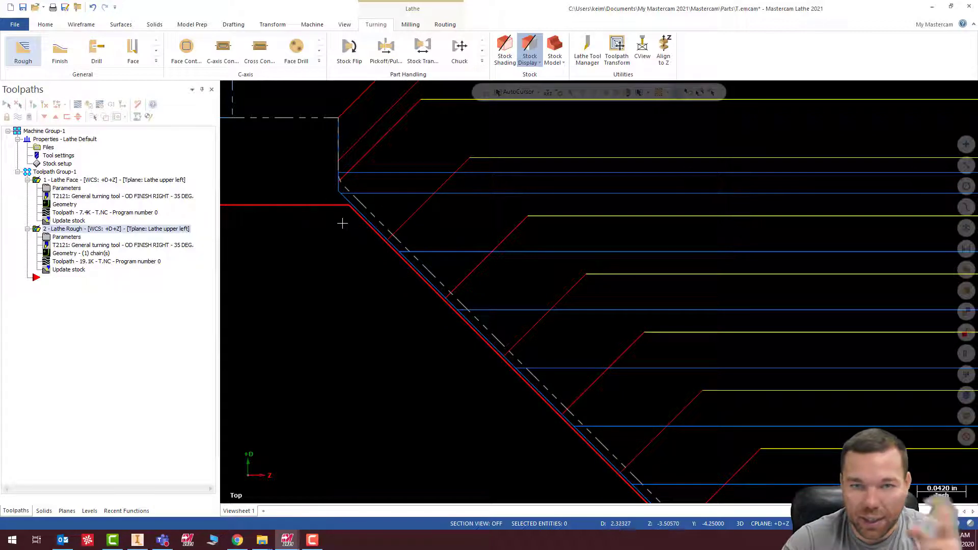
Examine the complete rough toolpath and the part's wireframe geometry from the top view and from tilted angles.
scroll(408, 230, down, 3)
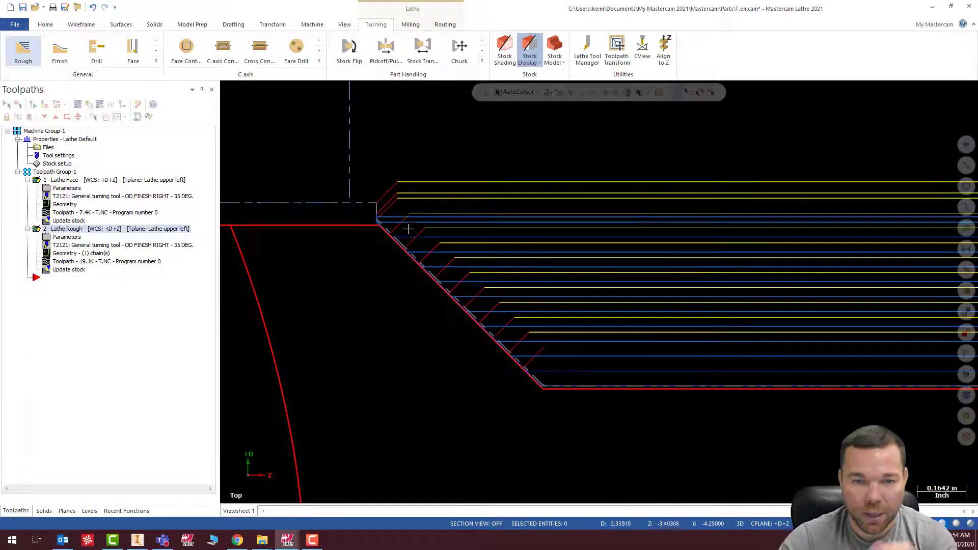
scroll(407, 230, down, 4)
scroll(479, 334, up, 1)
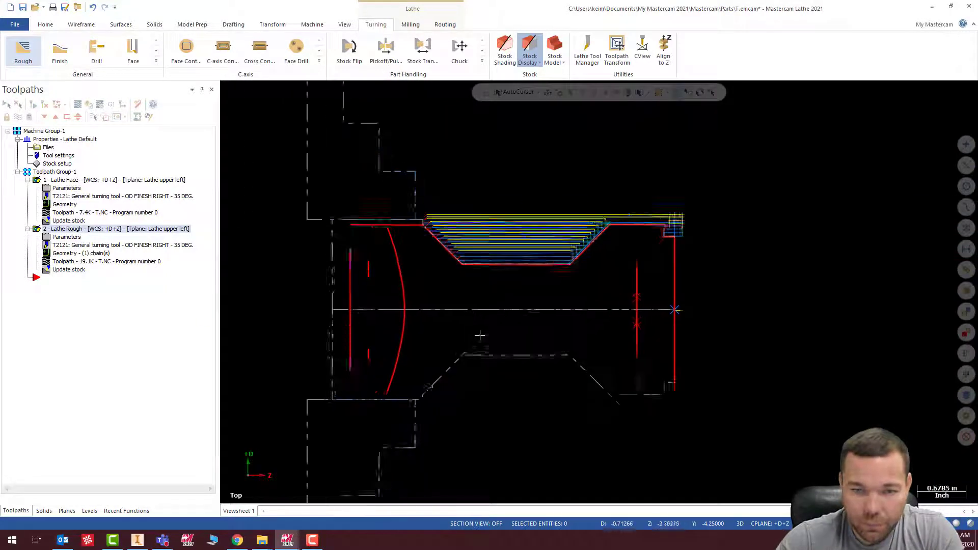
scroll(479, 334, up, 1)
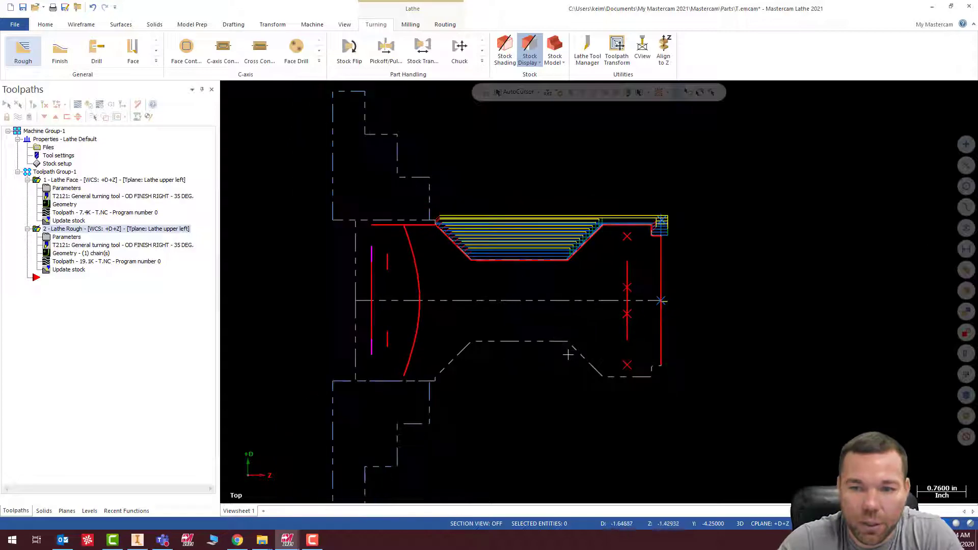
scroll(564, 347, up, 1)
mouse_move(731, 318)
middle_down()
mouse_move(713, 284)
mouse_move(727, 262)
mouse_move(786, 269)
mouse_move(688, 261)
mouse_move(814, 259)
mouse_move(803, 262)
mouse_move(814, 323)
mouse_move(763, 318)
mouse_move(717, 231)
middle_up()
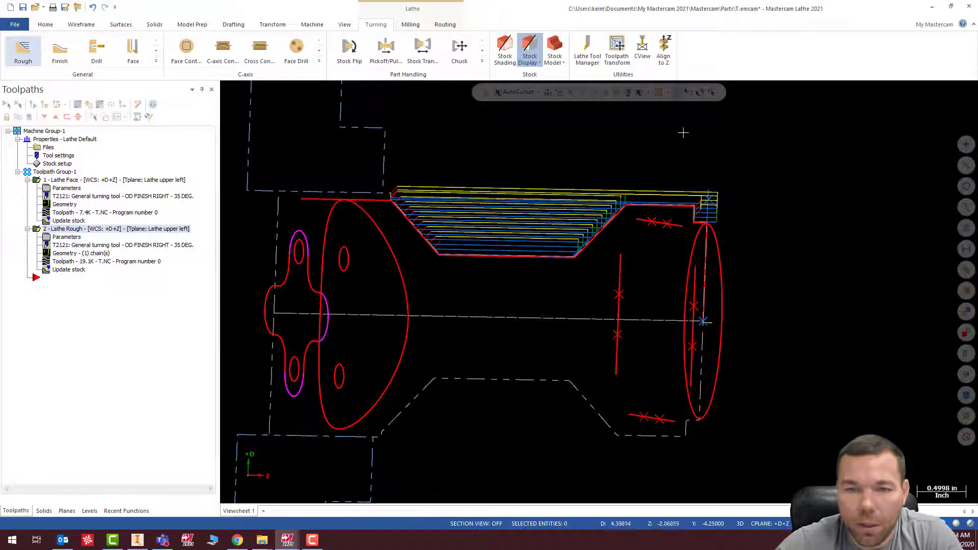
scroll(495, 182, down, 2)
middle_drag(646, 229, 570, 301)
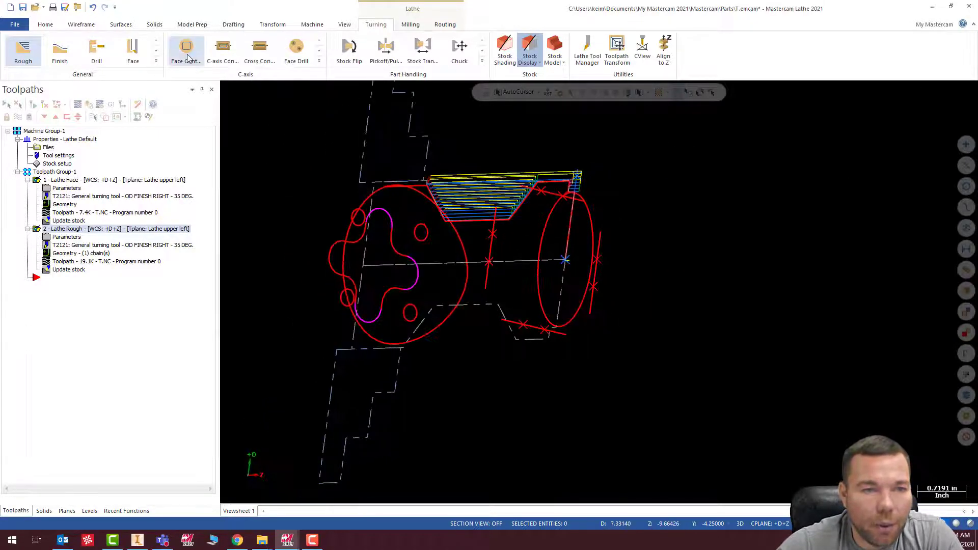
Start a C-axis Face Contour toolpath and chain the circle on the part's front face as a single entity with reversed direction.
click(188, 58)
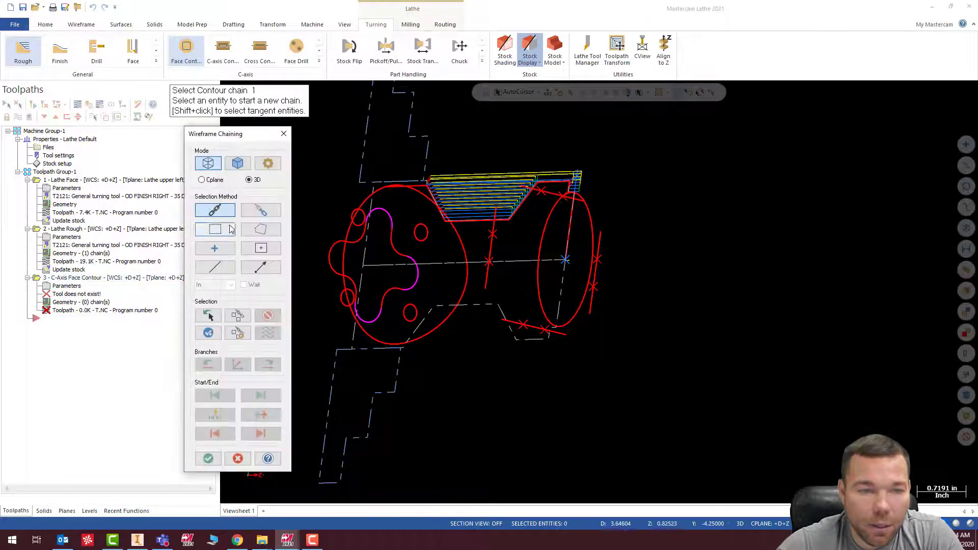
click(542, 220)
click(215, 267)
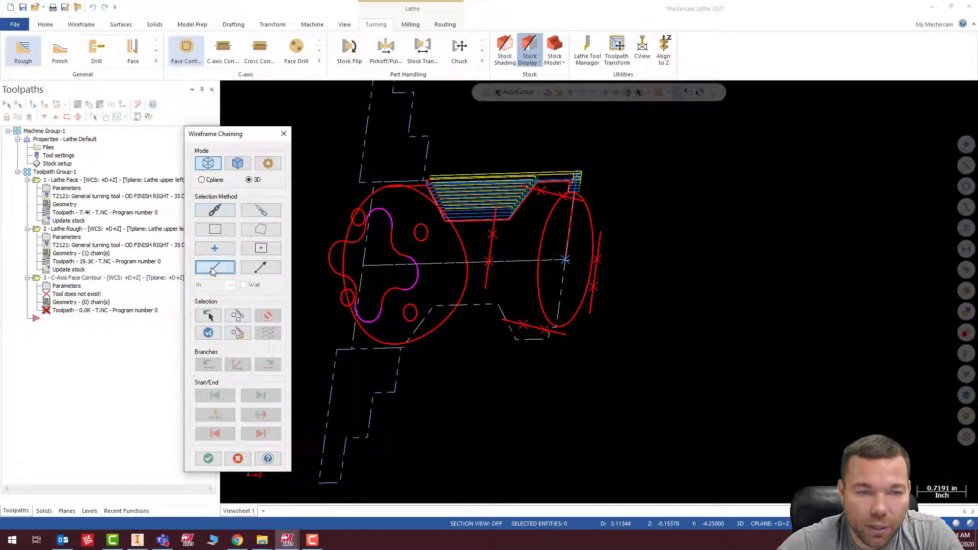
click(543, 235)
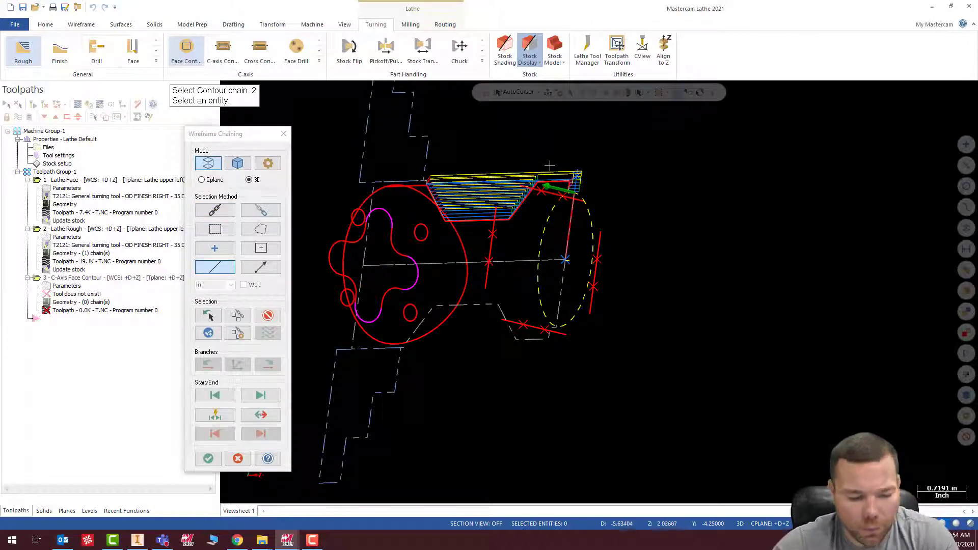
key(r)
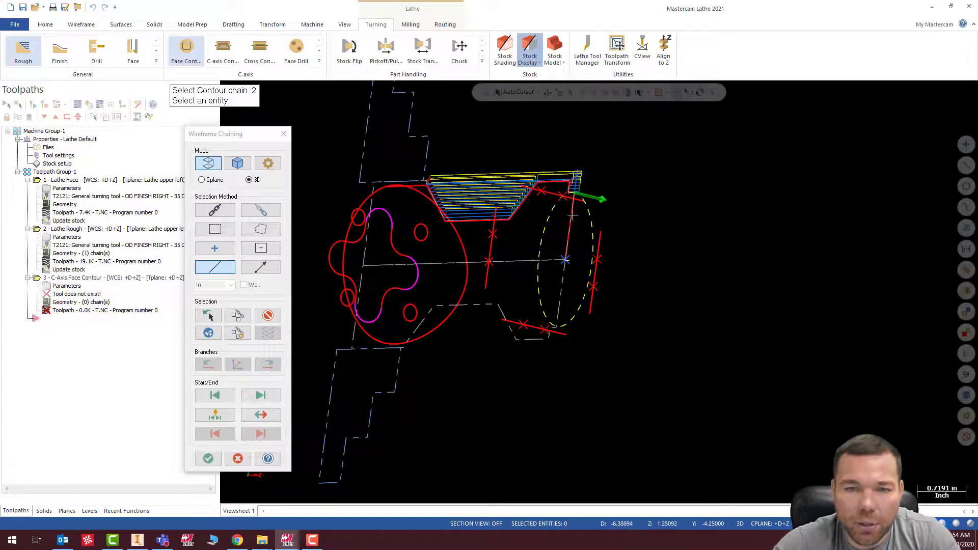
middle_drag(573, 216, 545, 262)
scroll(545, 262, up, 2)
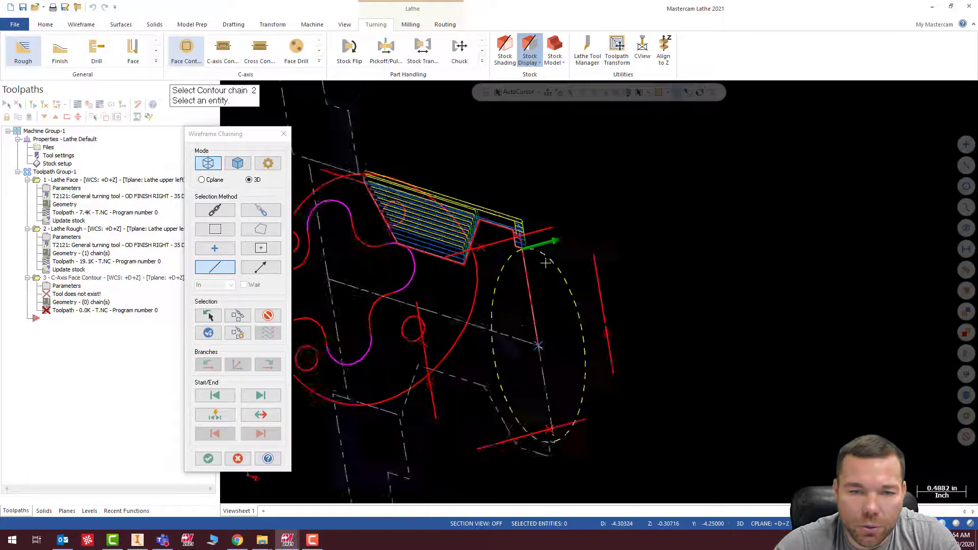
scroll(546, 262, up, 2)
middle_drag(586, 238, 596, 232)
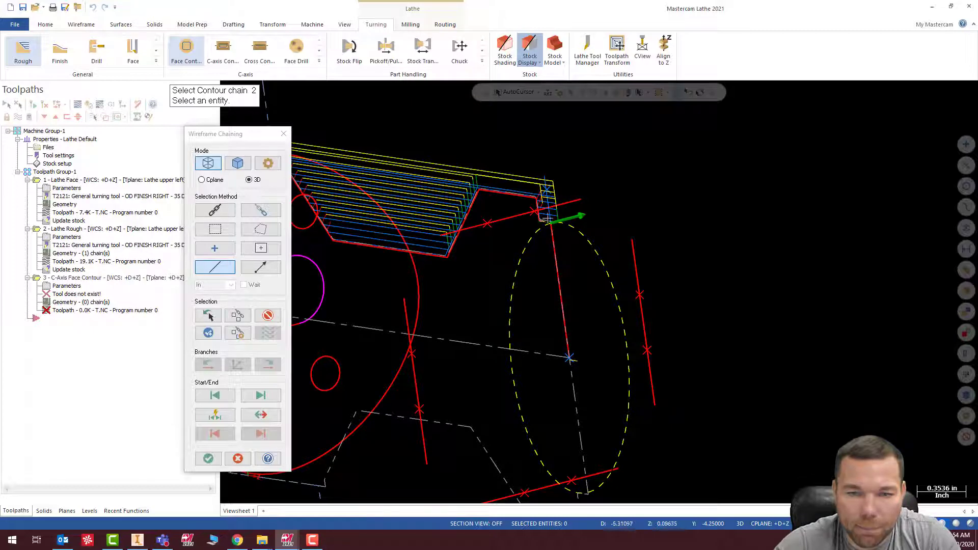
click(208, 457)
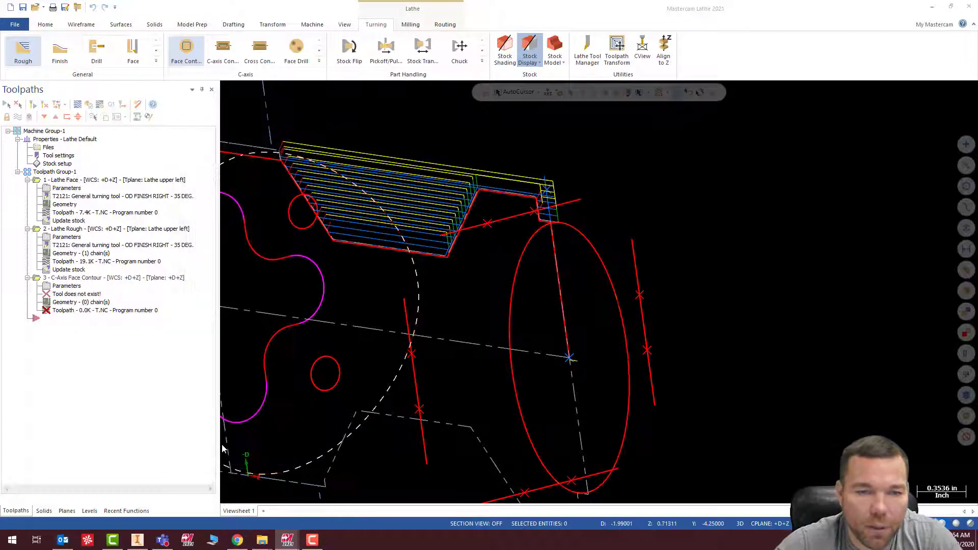
Choose the 1/2 flat endmill from the tool library for the face contour operation.
click(71, 136)
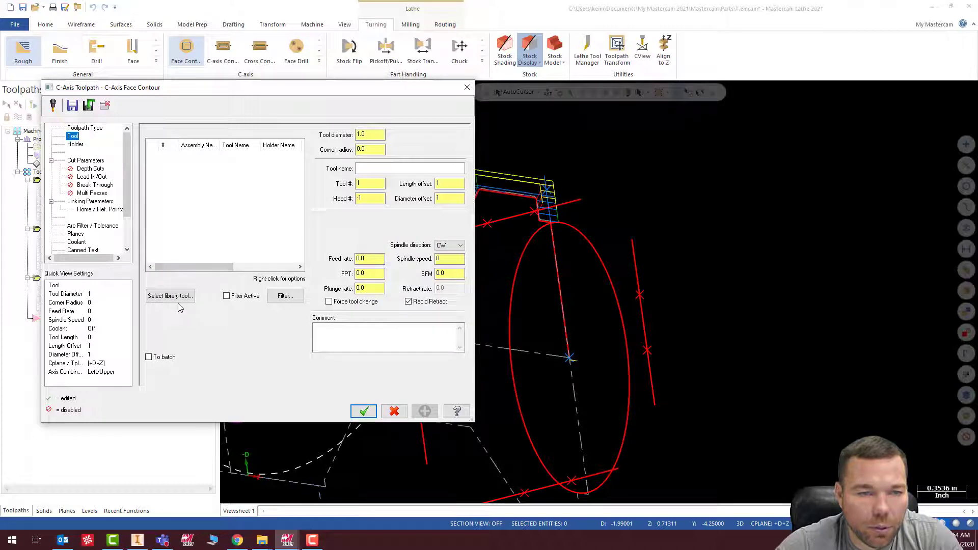
click(176, 297)
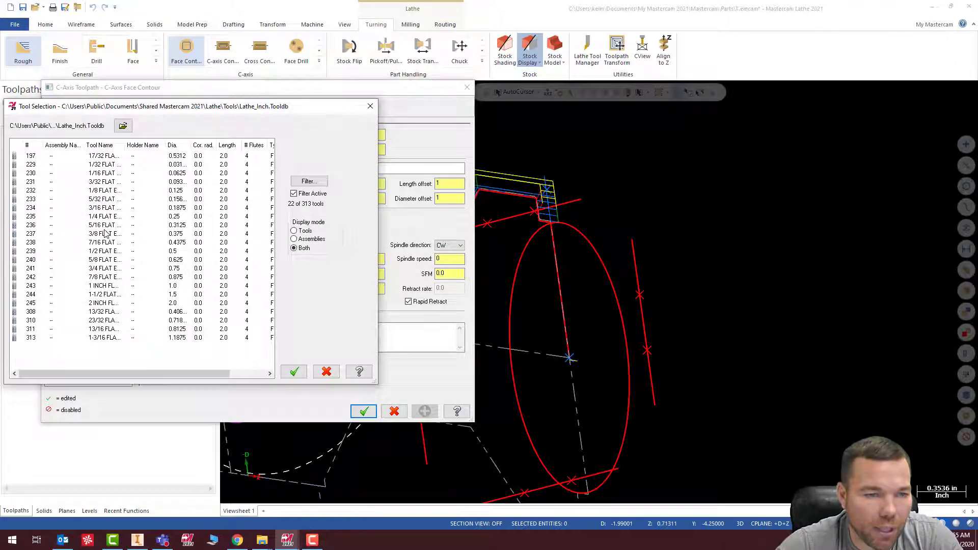
click(100, 218)
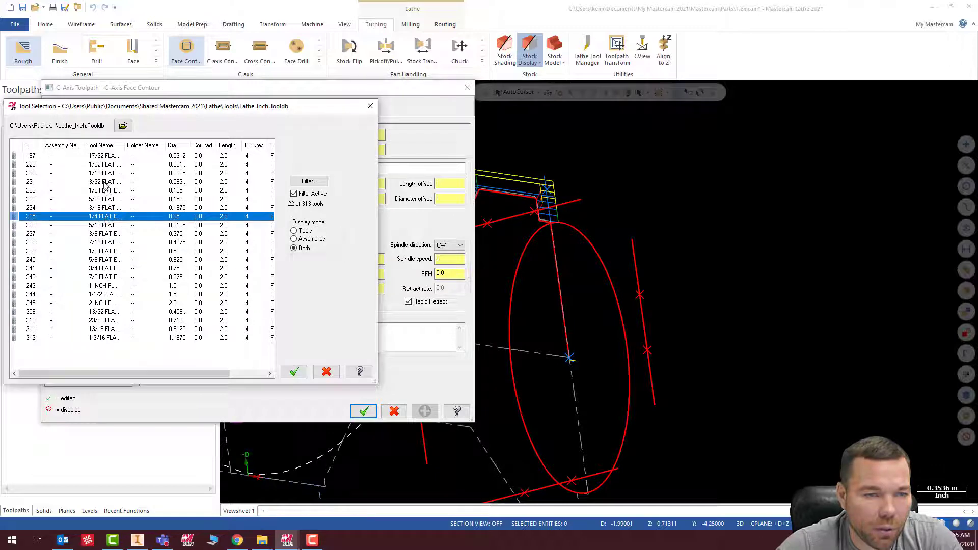
double_click(104, 252)
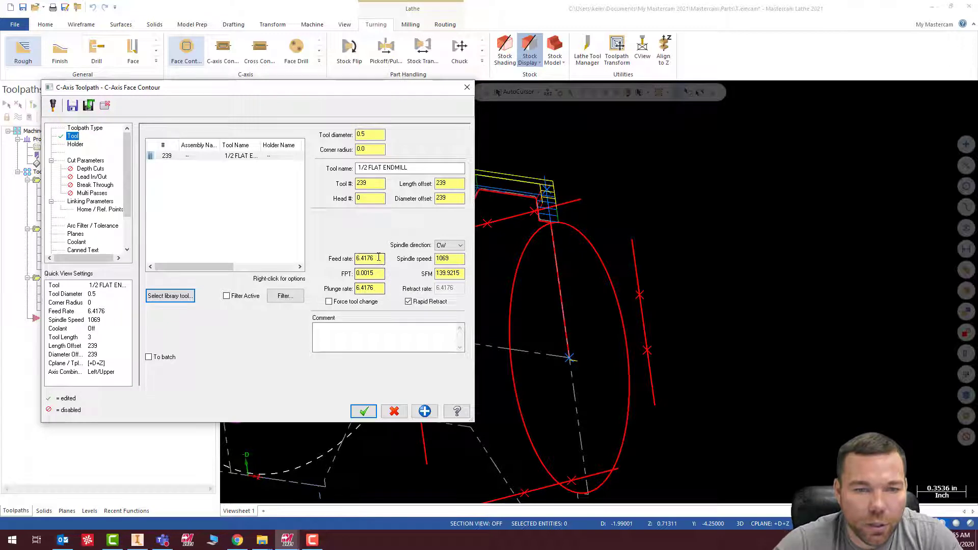
Set the endmill's feed rate to 20, spindle speed to 5000 and plunge rate to 15.
drag(371, 258, 322, 264)
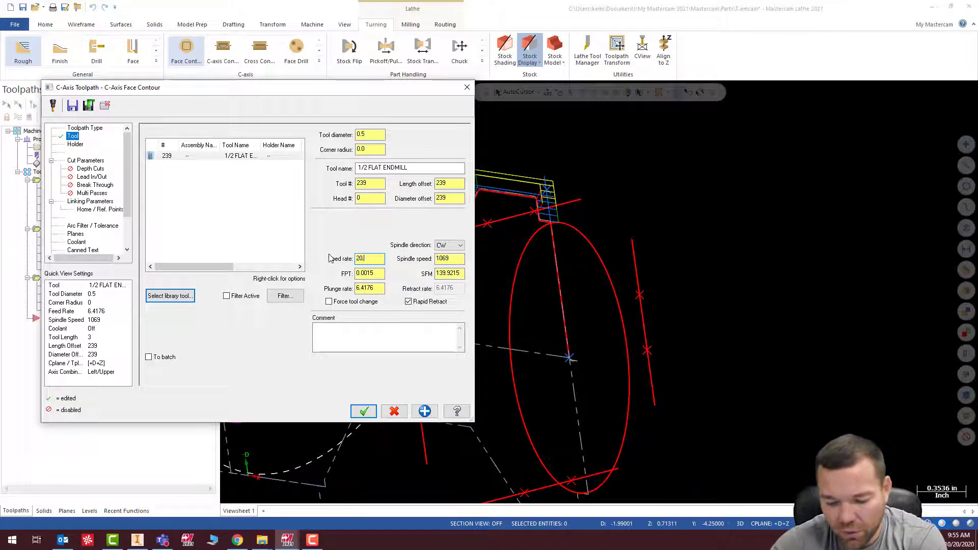
drag(453, 260, 400, 261)
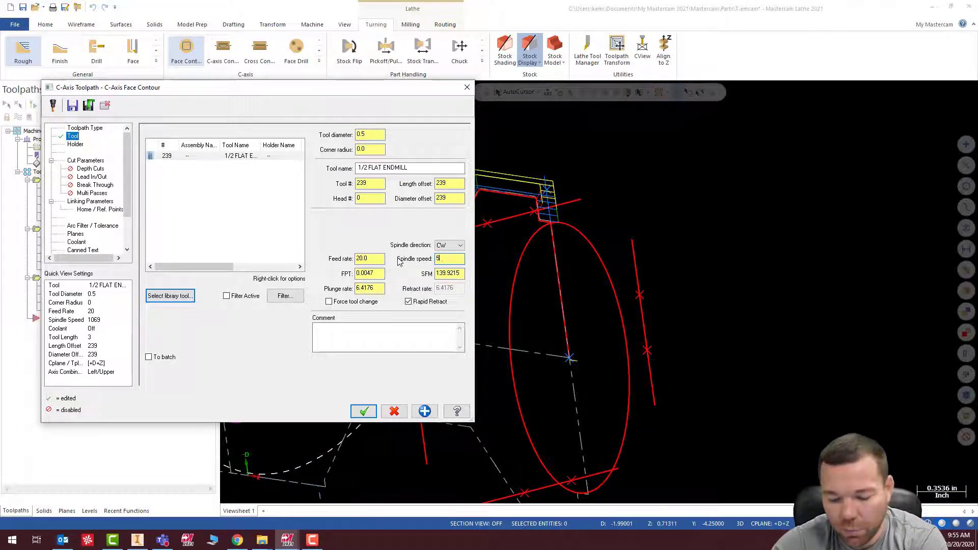
click(380, 274)
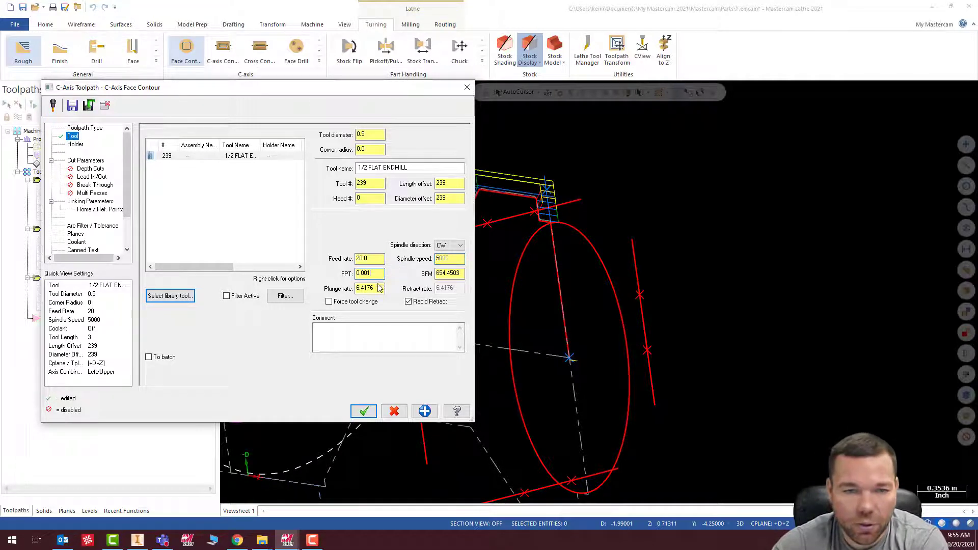
drag(380, 288, 302, 294)
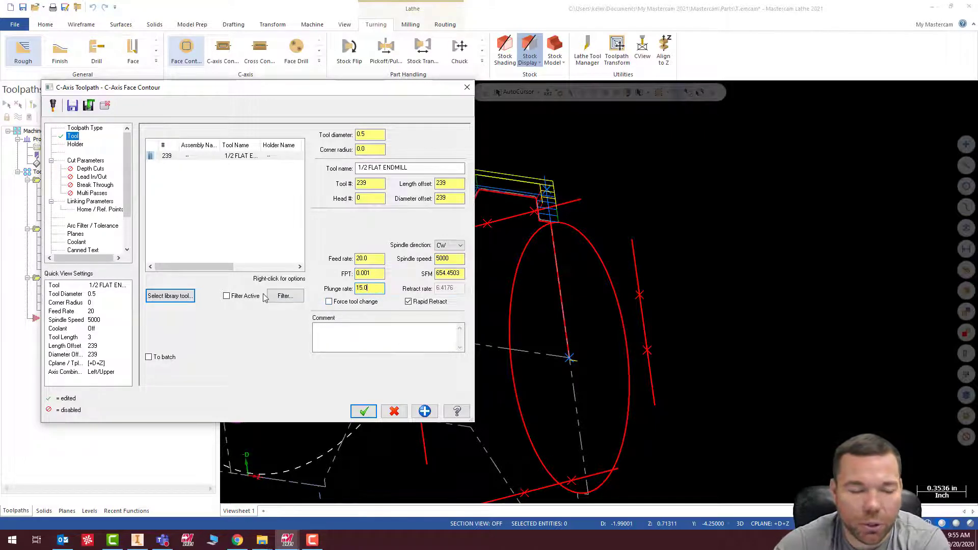
Set the compensation type in the face contour's cut parameters to Wear.
click(82, 161)
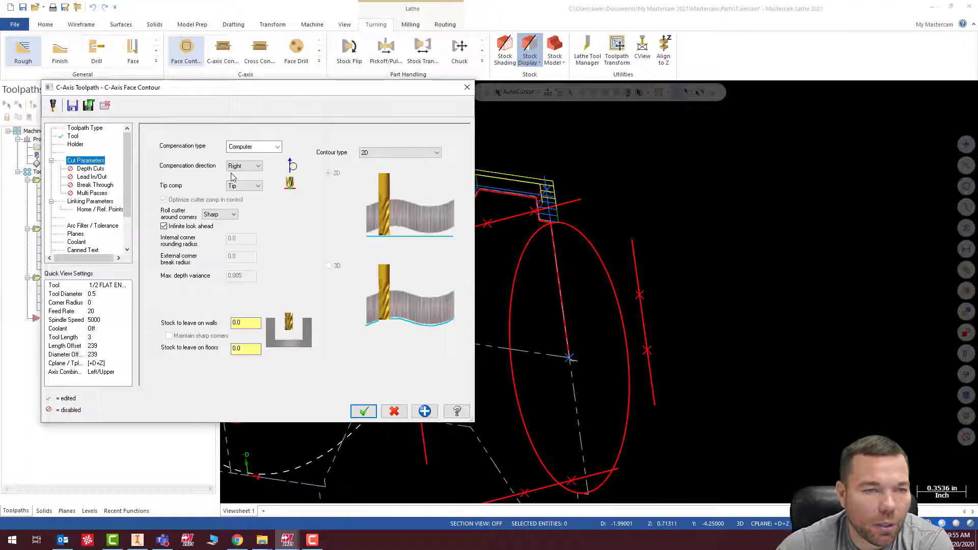
click(270, 148)
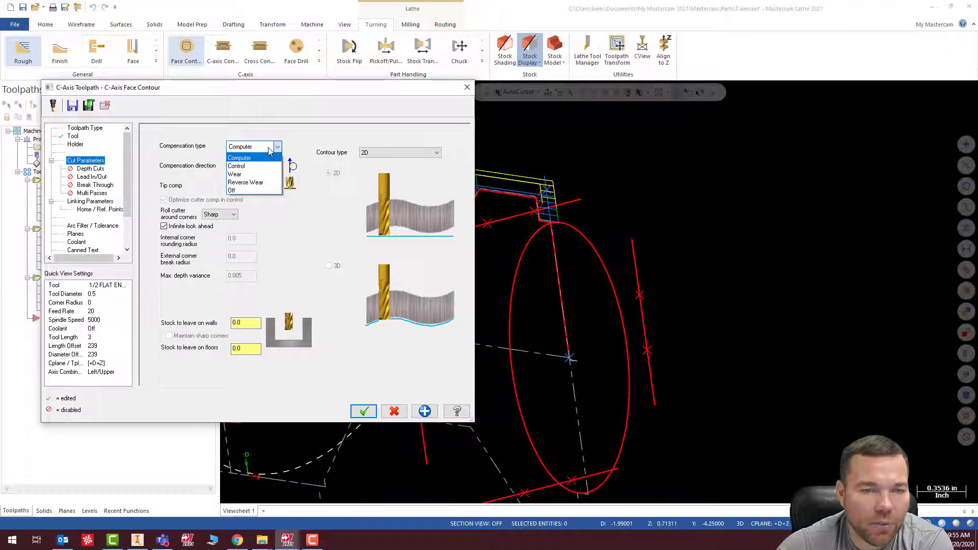
click(269, 150)
click(270, 148)
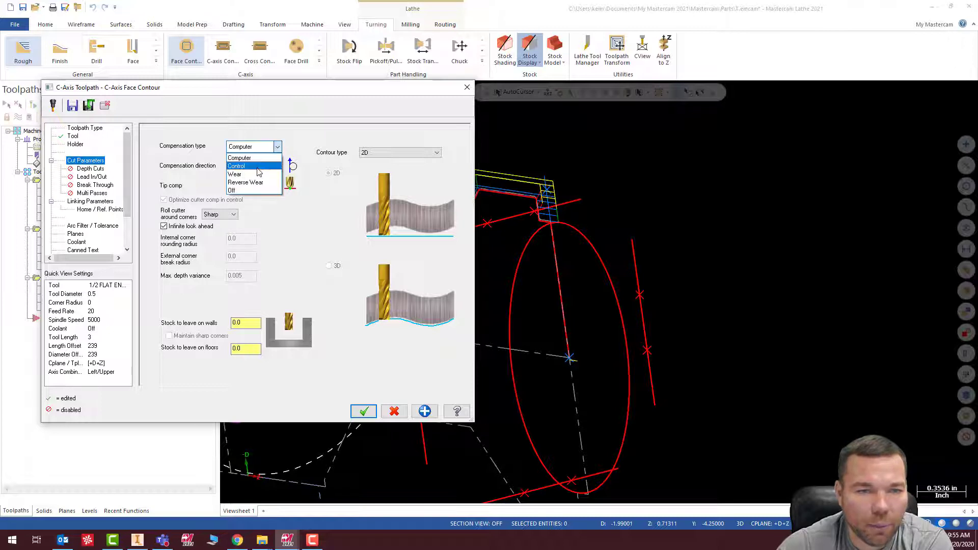
click(257, 174)
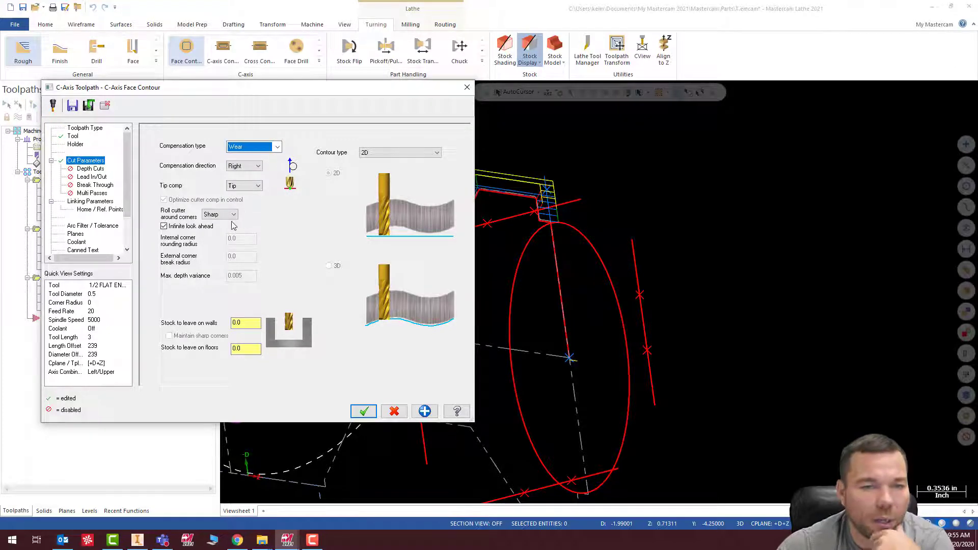
Enable lead in/out for the face contour, with an entry line length of 10% and an entry arc radius of 10%.
click(84, 172)
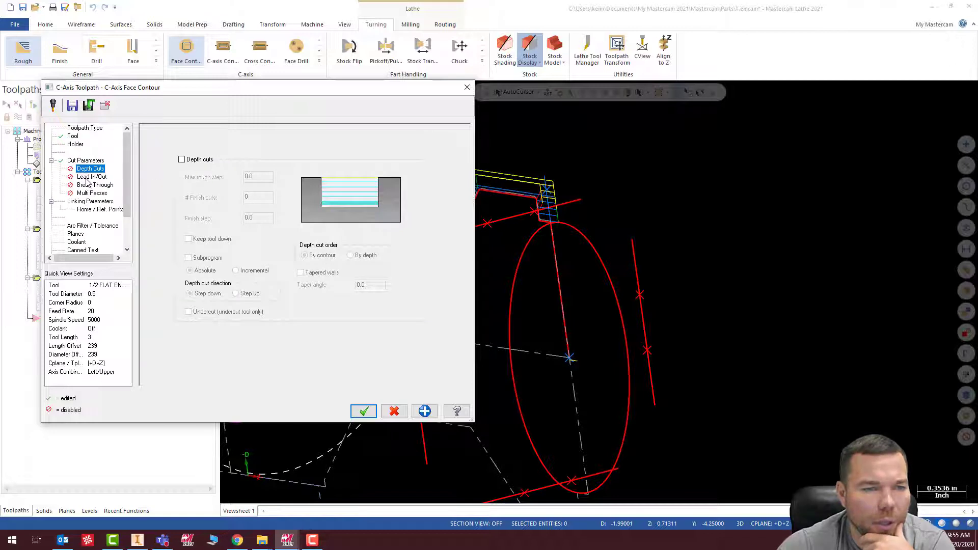
click(88, 180)
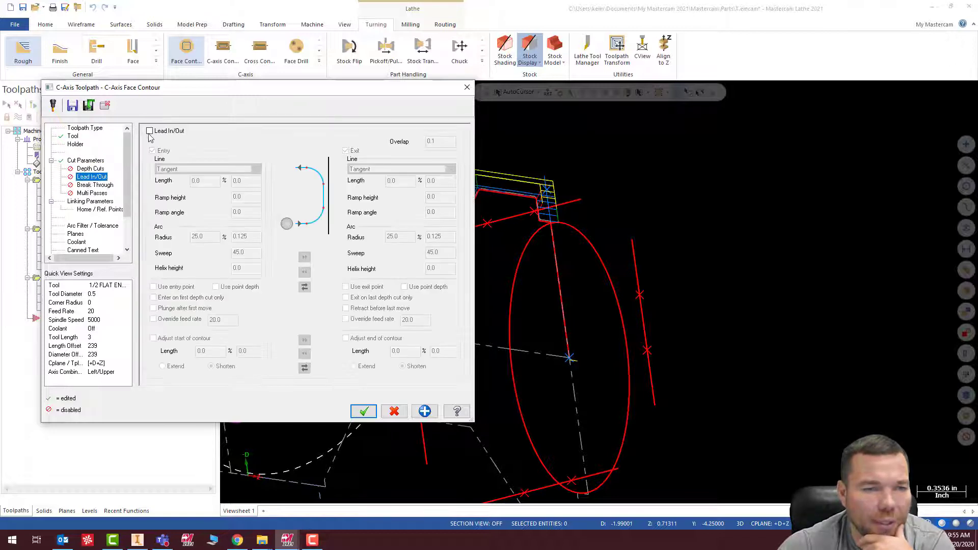
drag(207, 183, 150, 186)
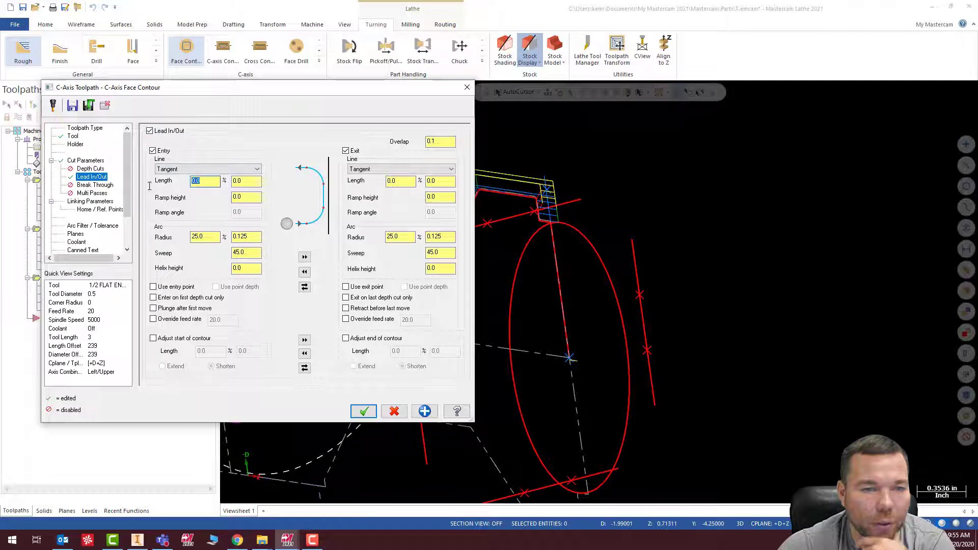
text(10.0)
drag(206, 236, 167, 242)
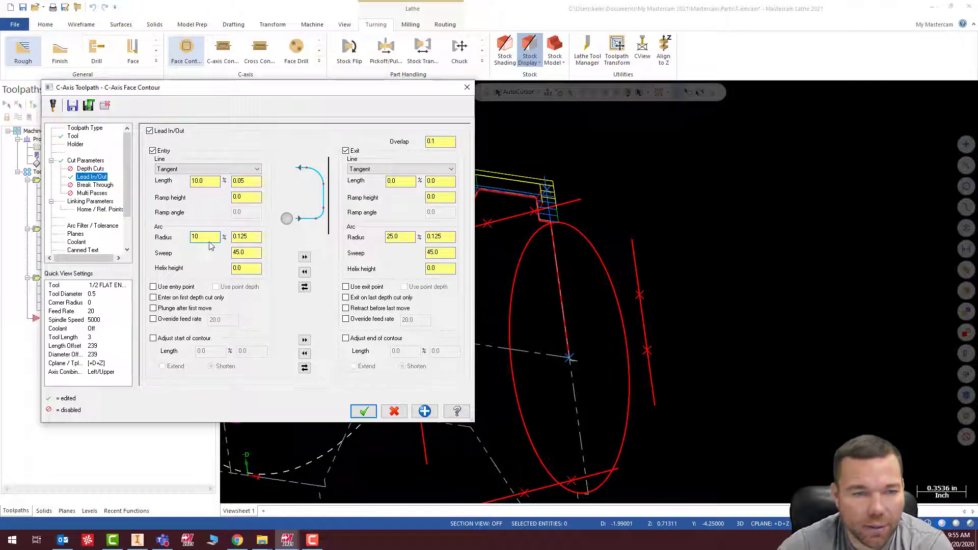
text(10.)
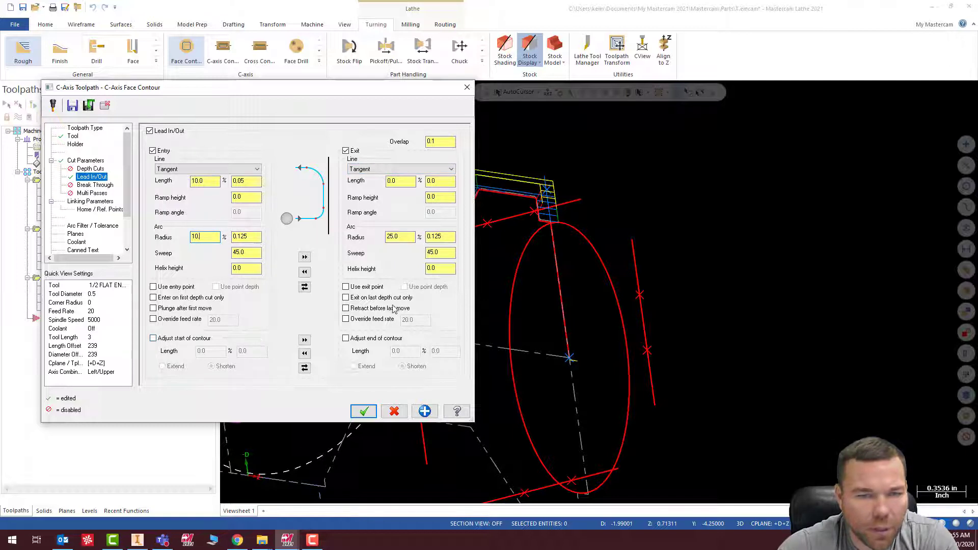
Enable multi passes for the face contour with 4 rough passes at 0.2 spacing and 1 finish pass at 0.01 spacing.
click(84, 185)
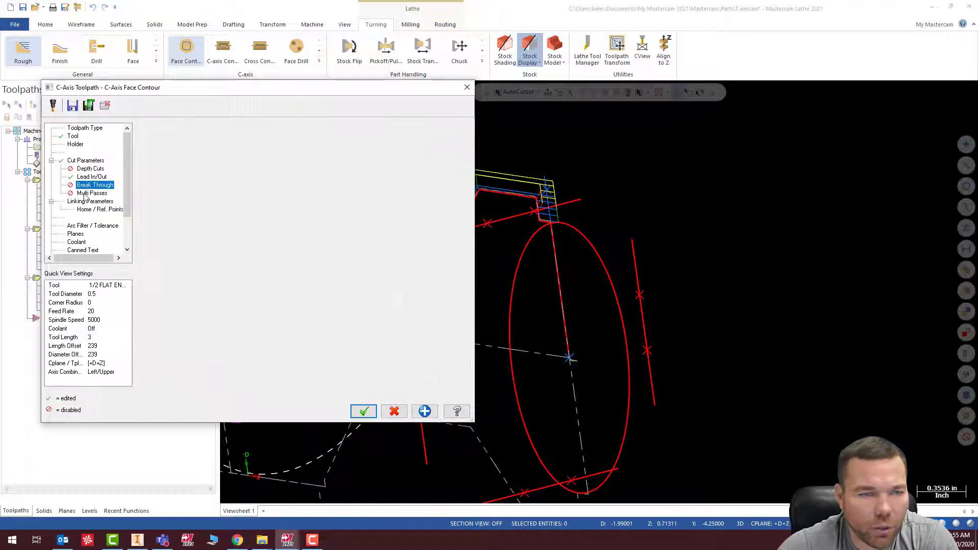
click(87, 193)
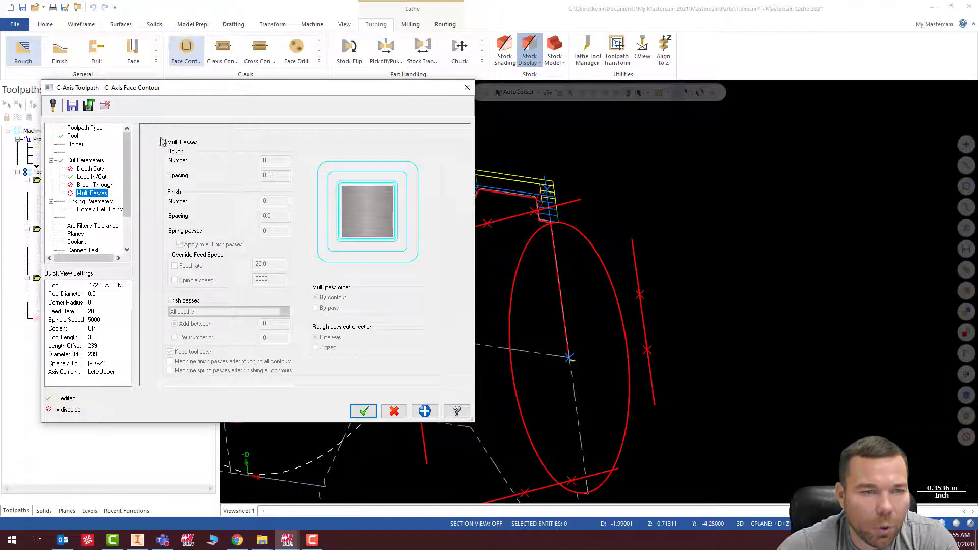
click(161, 142)
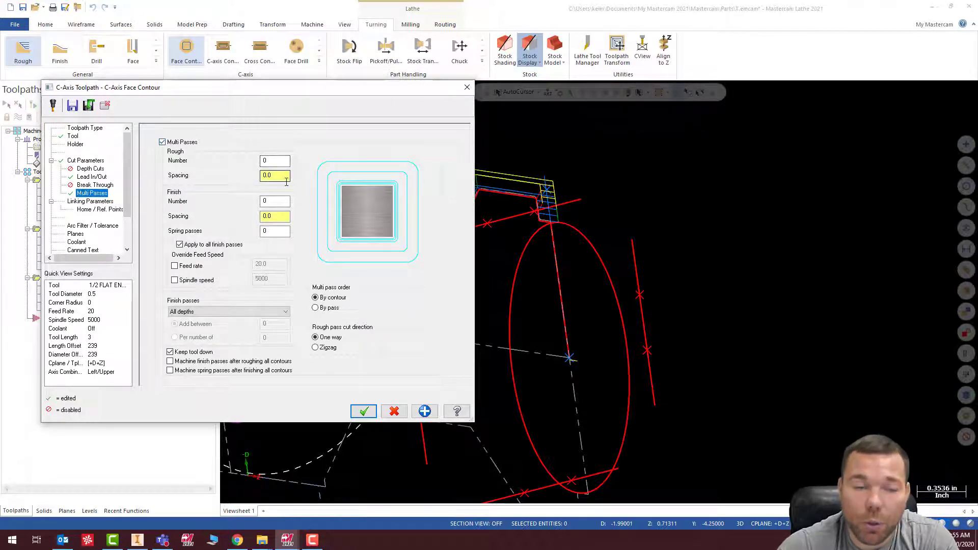
click(282, 163)
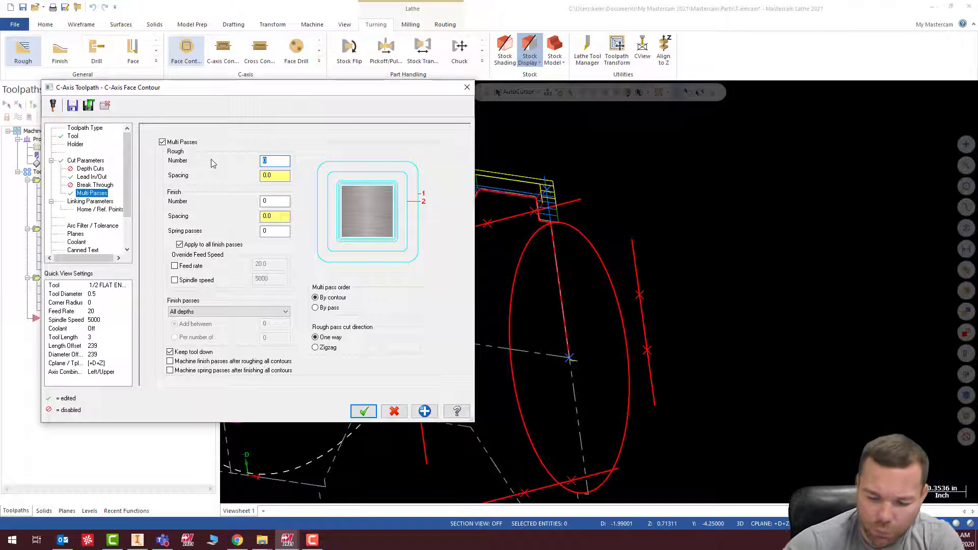
click(277, 174)
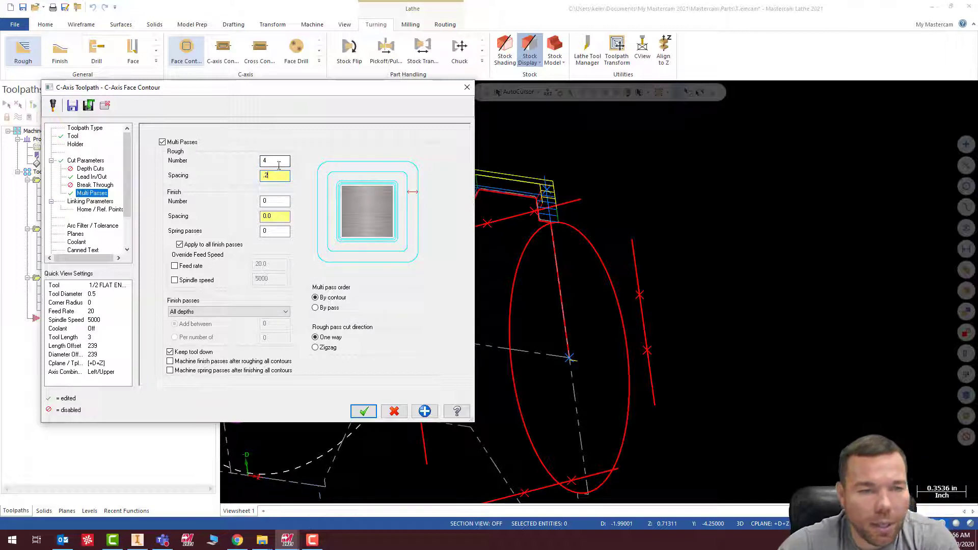
click(282, 202)
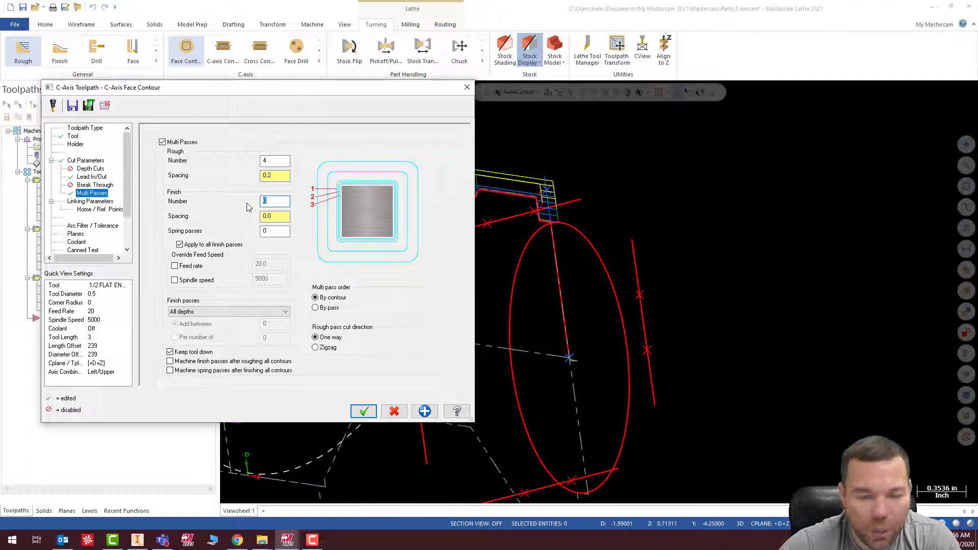
click(267, 216)
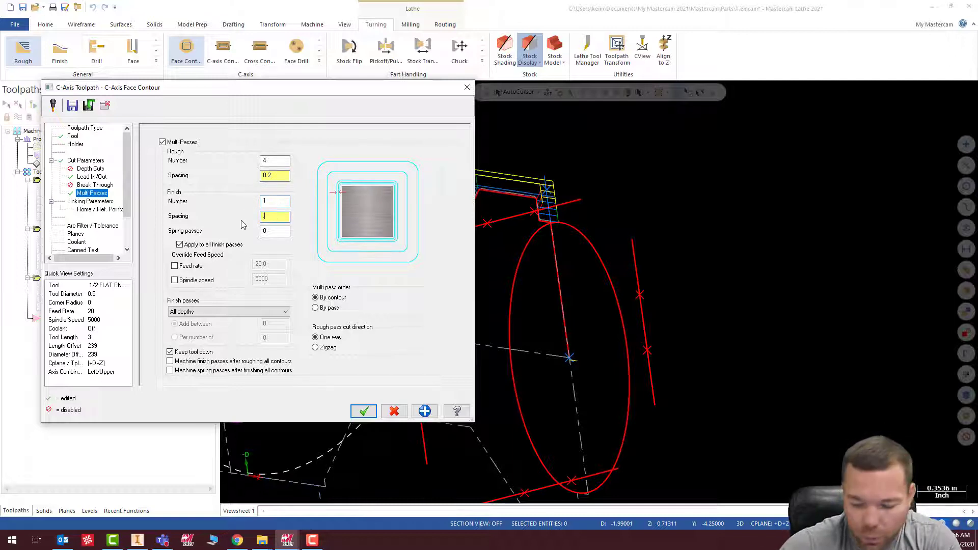
Set the face contour's depth to -0.15 incremental and generate the toolpath.
click(82, 203)
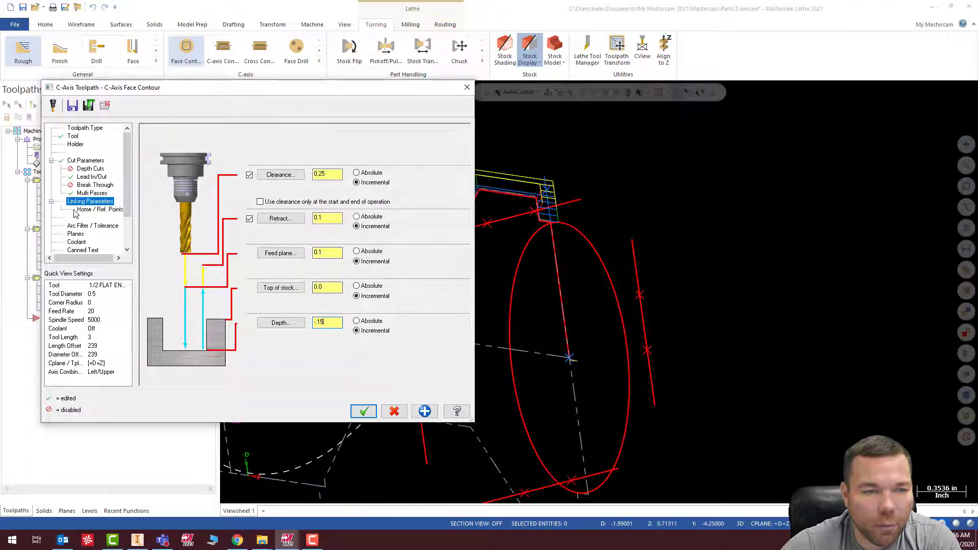
click(364, 412)
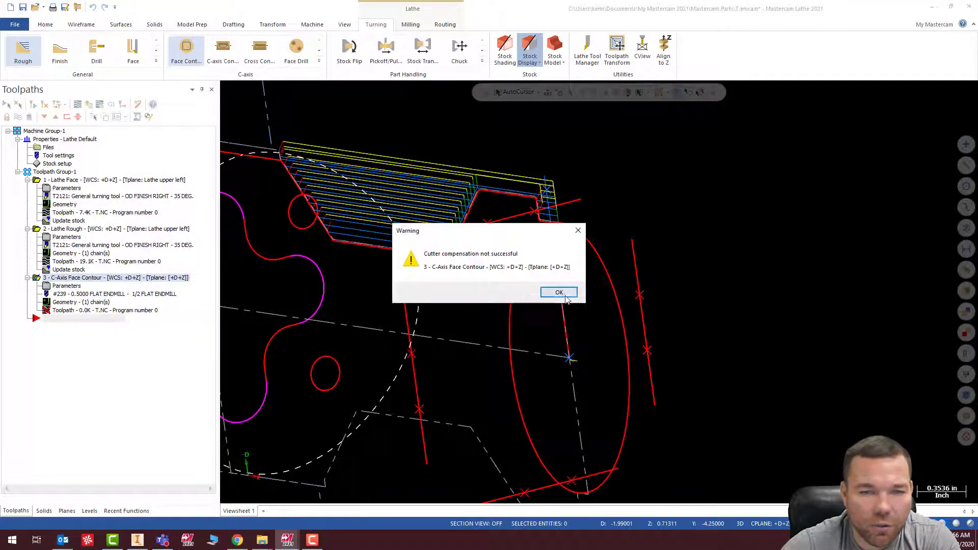
click(559, 293)
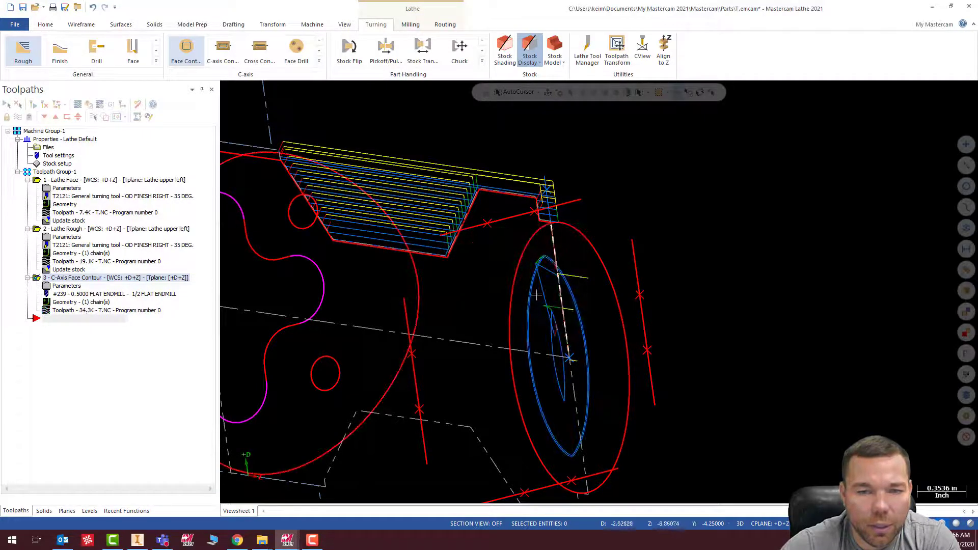
Change the face contour's compensation direction to Left and regenerate the toolpath.
click(71, 286)
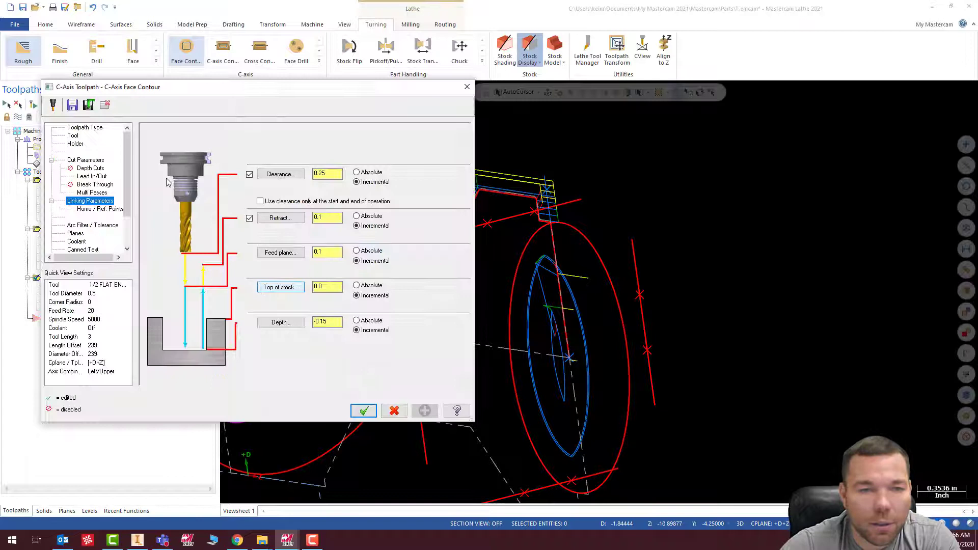
click(82, 168)
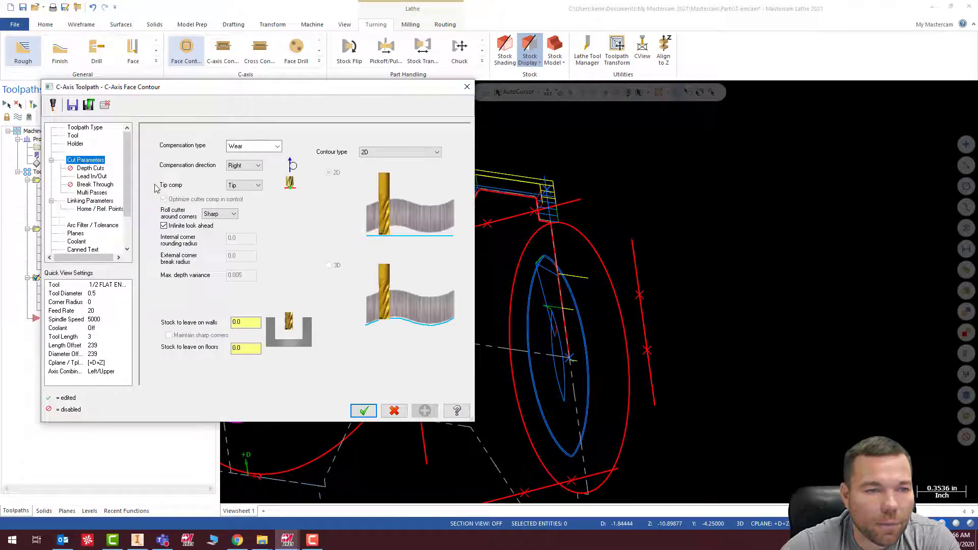
click(257, 165)
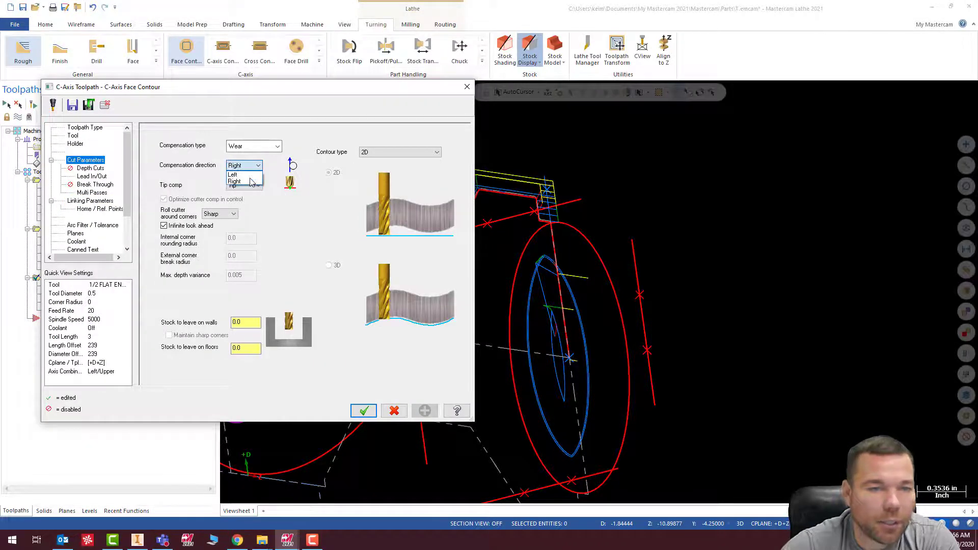
click(239, 175)
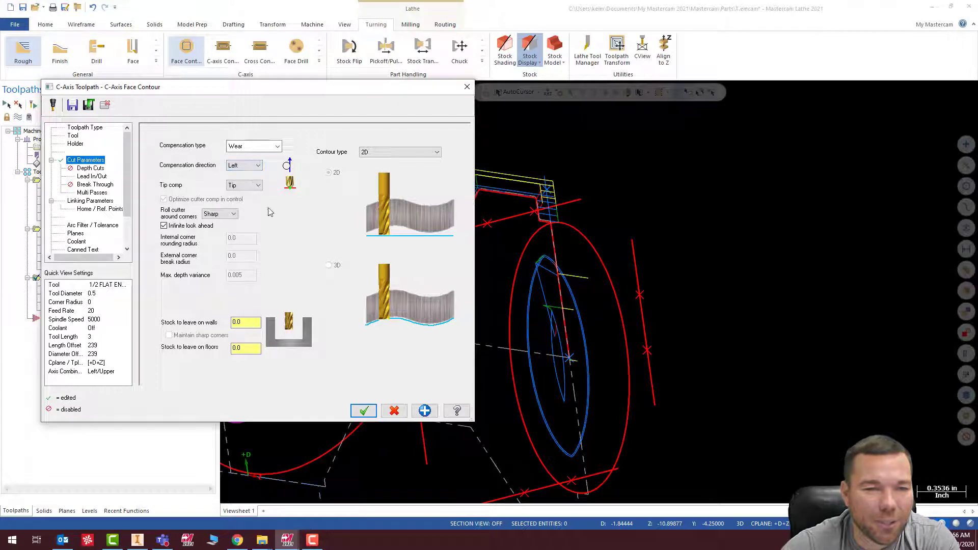
click(363, 410)
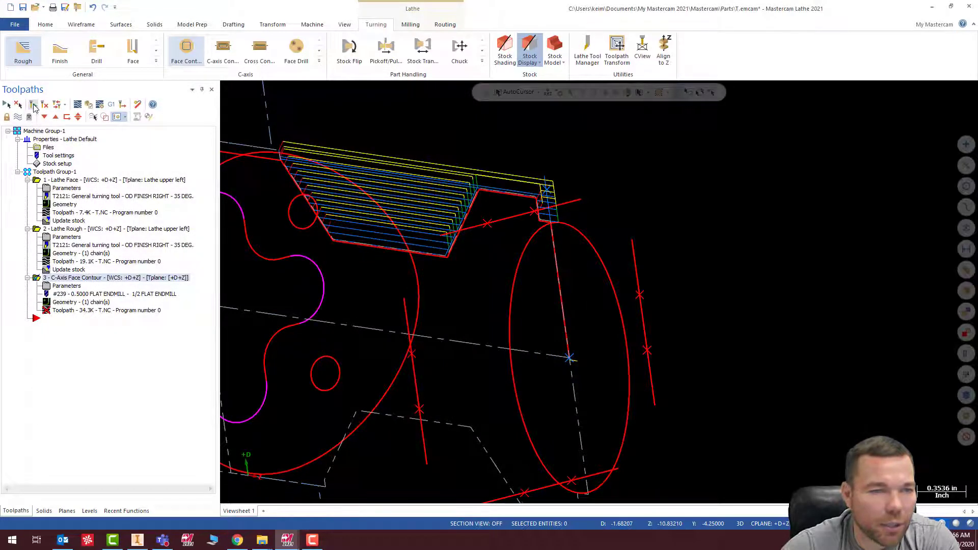
Reduce the face contour's number of rough passes to 3 and regenerate the toolpath.
scroll(373, 255, down, 3)
middle_drag(643, 251, 582, 192)
right_click(584, 193)
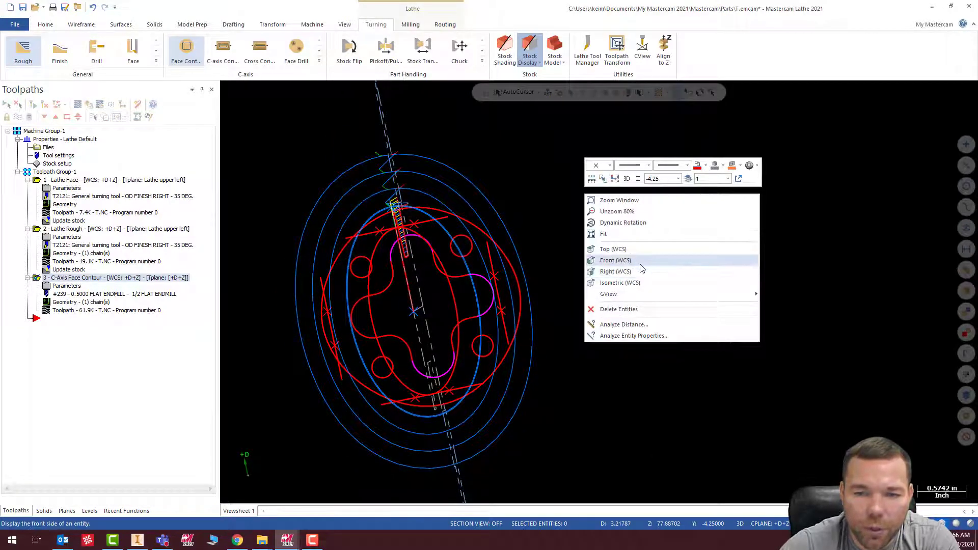
click(639, 271)
scroll(649, 259, up, 6)
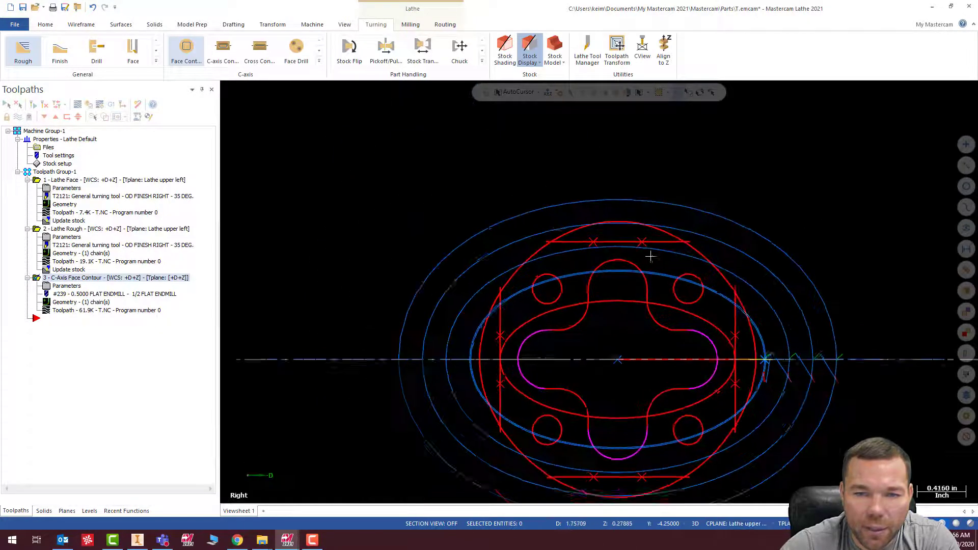
scroll(563, 208, down, 3)
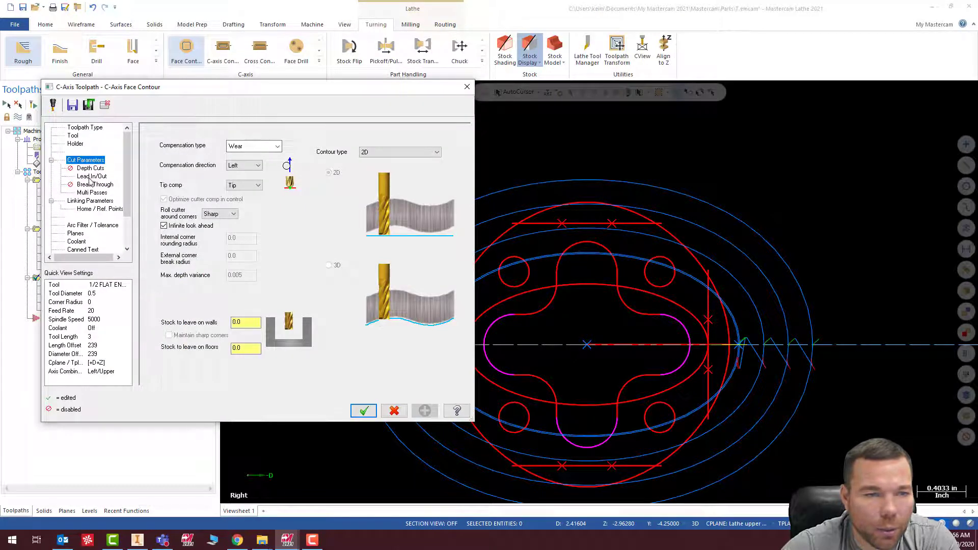
click(92, 192)
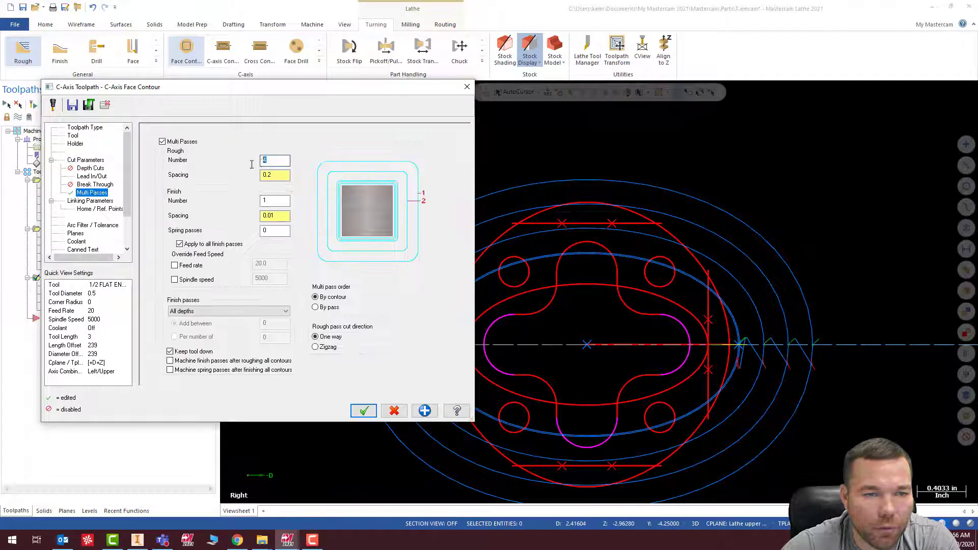
click(363, 411)
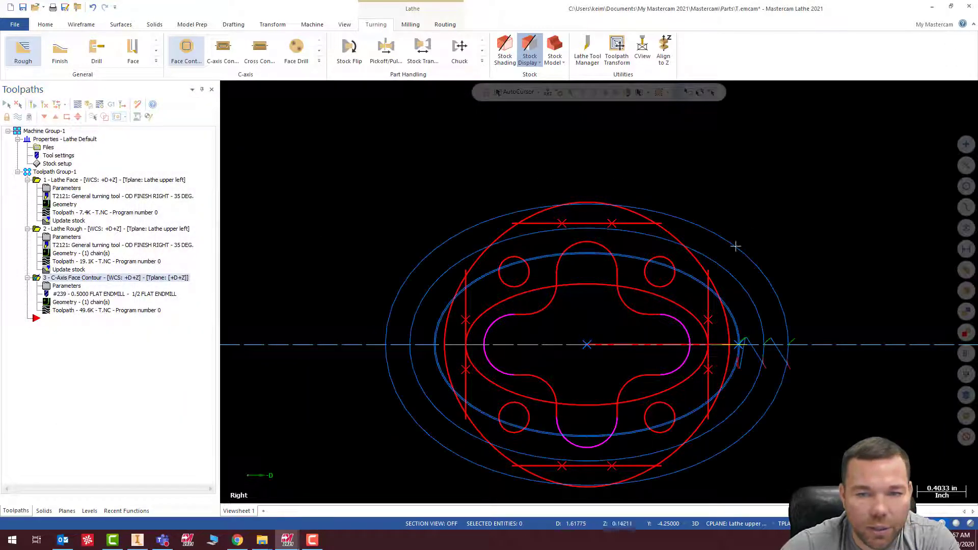
Verify all three operations in the simulator, replaying the cut from the start at a slower speed.
right_click(820, 216)
click(835, 287)
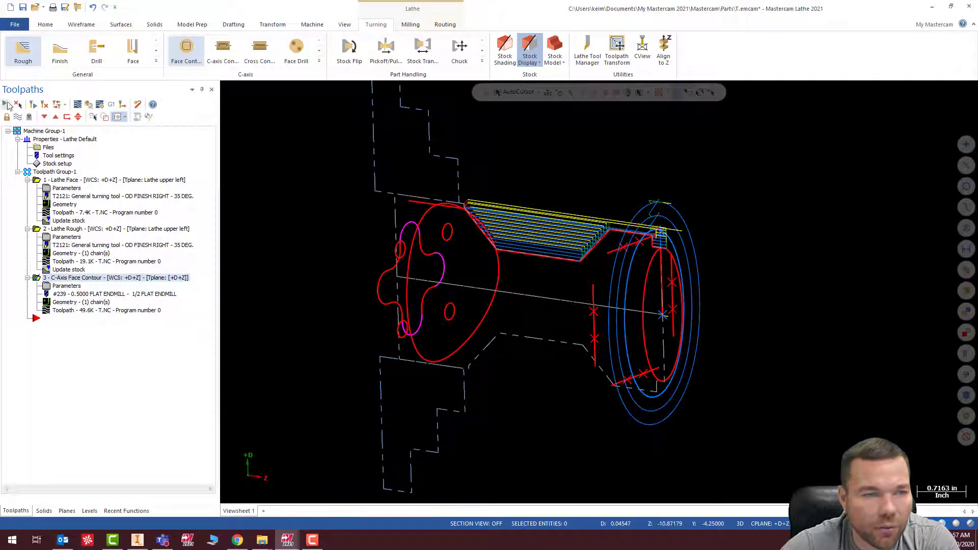
click(86, 108)
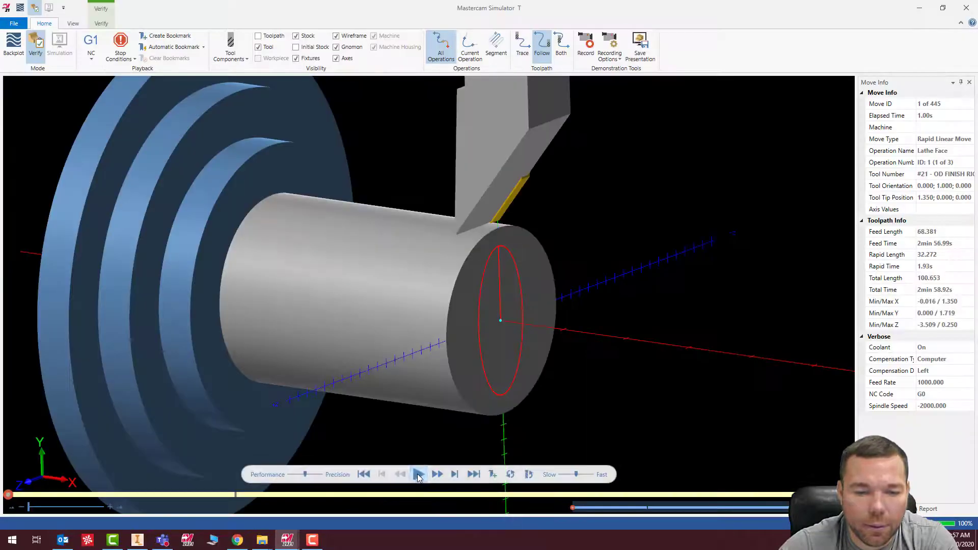
click(418, 474)
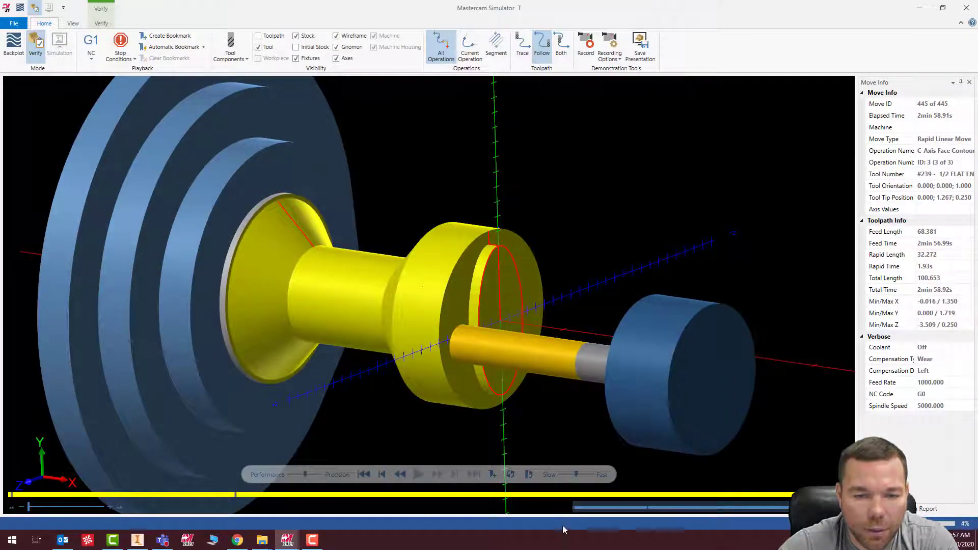
click(363, 474)
click(419, 474)
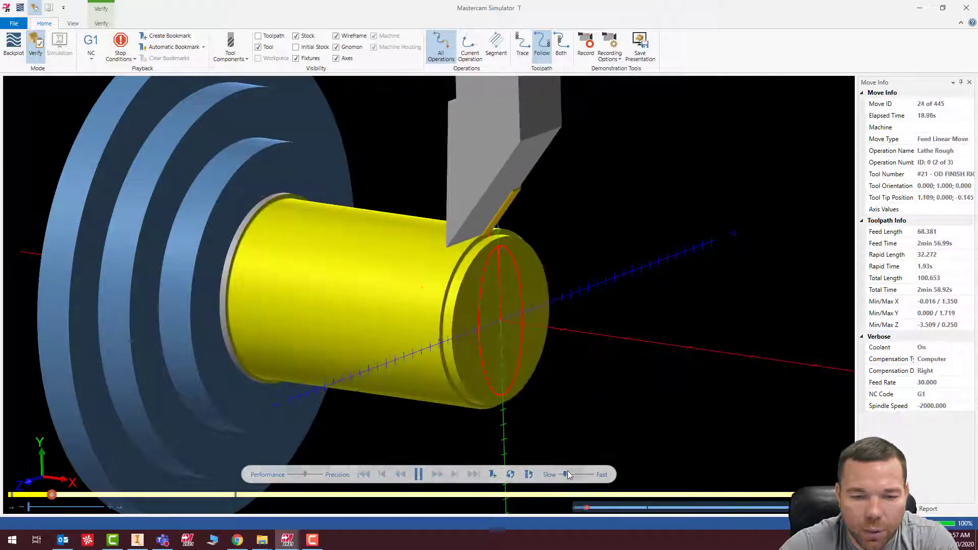
drag(567, 471, 561, 472)
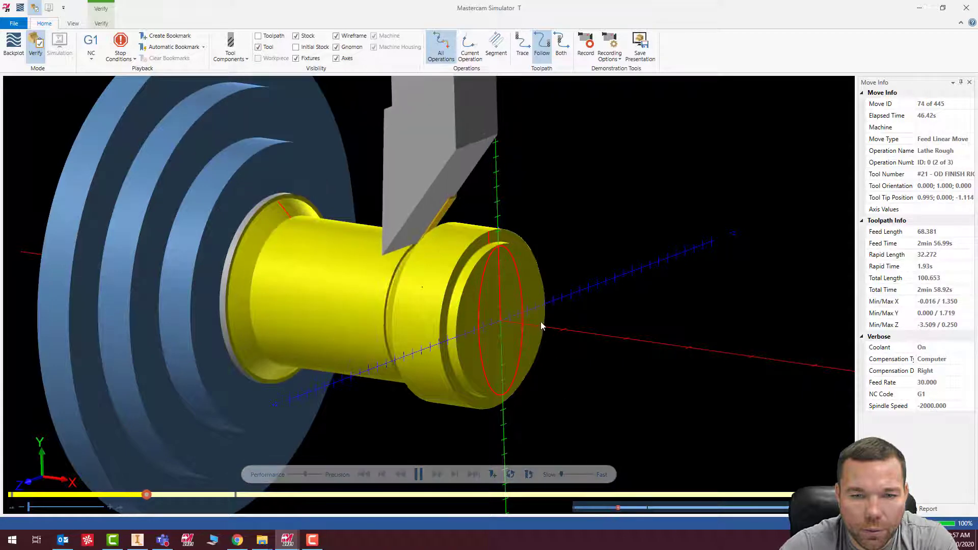
Examine how the endmill cuts the oval boss on the part's front face, and close the simulator.
scroll(540, 309, up, 3)
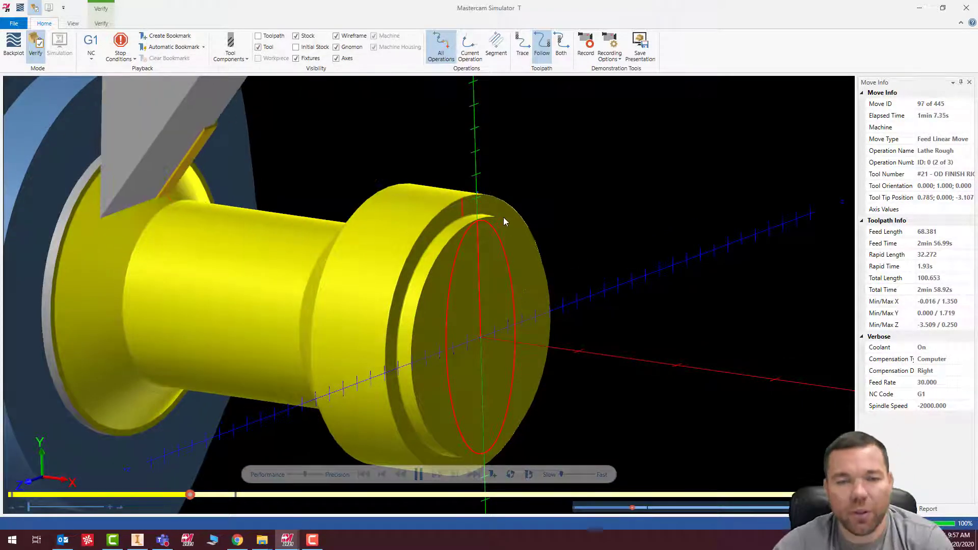
middle_drag(503, 221, 469, 398)
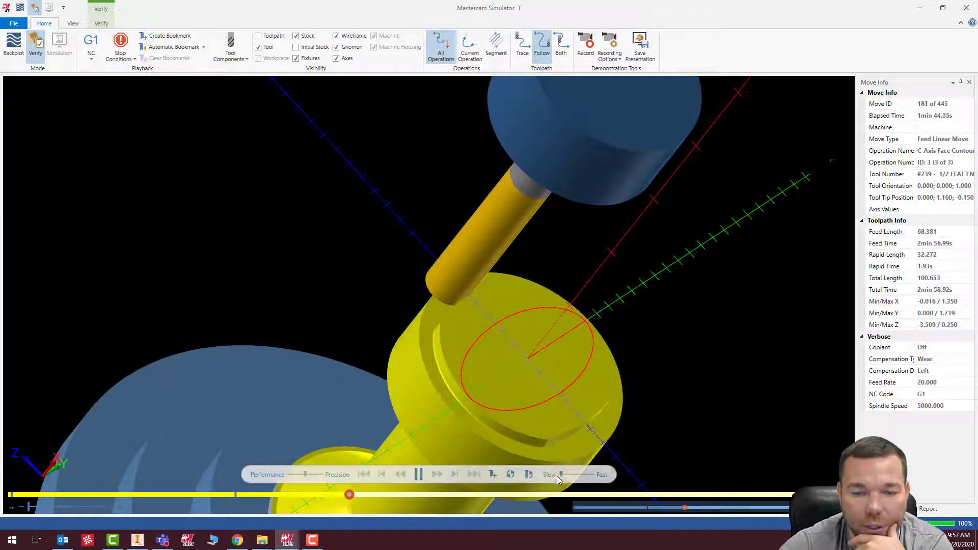
drag(560, 476, 567, 476)
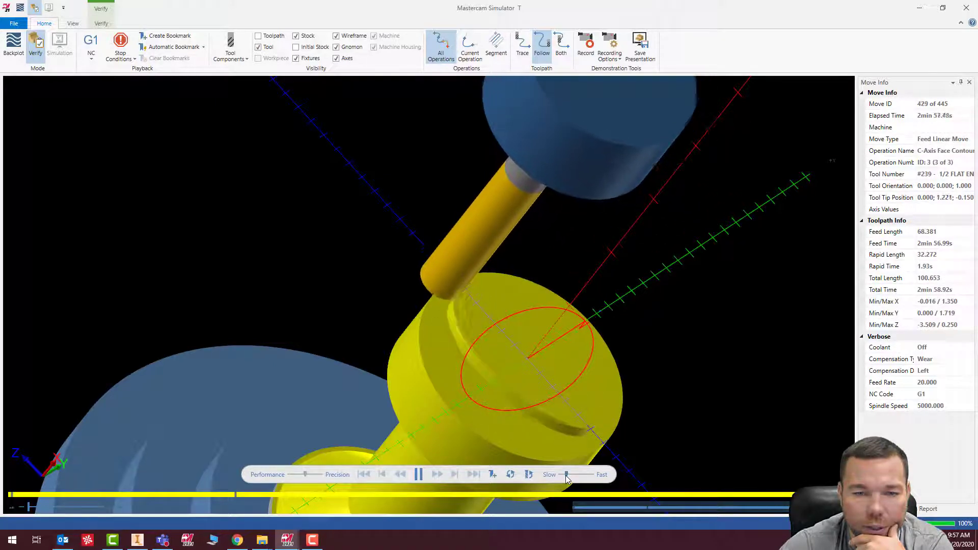
scroll(519, 390, up, 4)
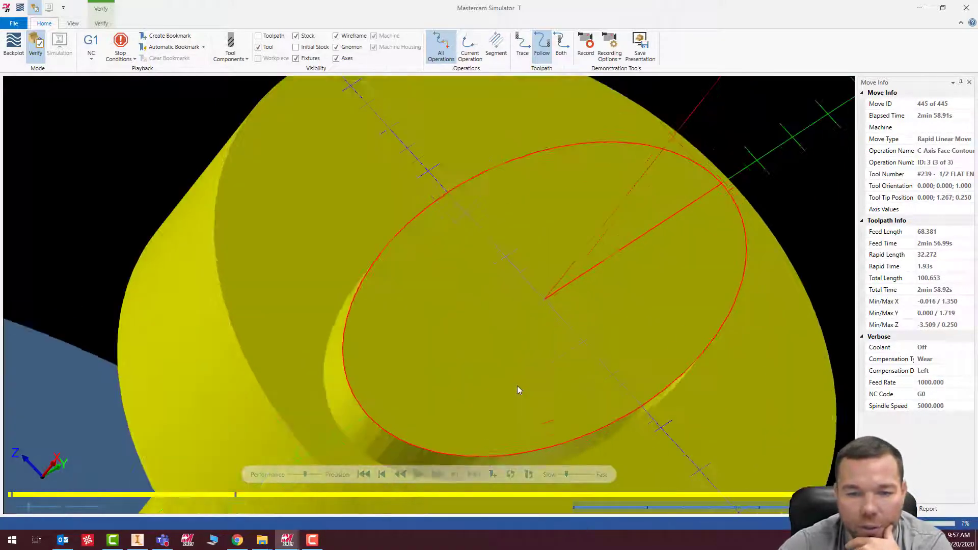
scroll(477, 351, down, 8)
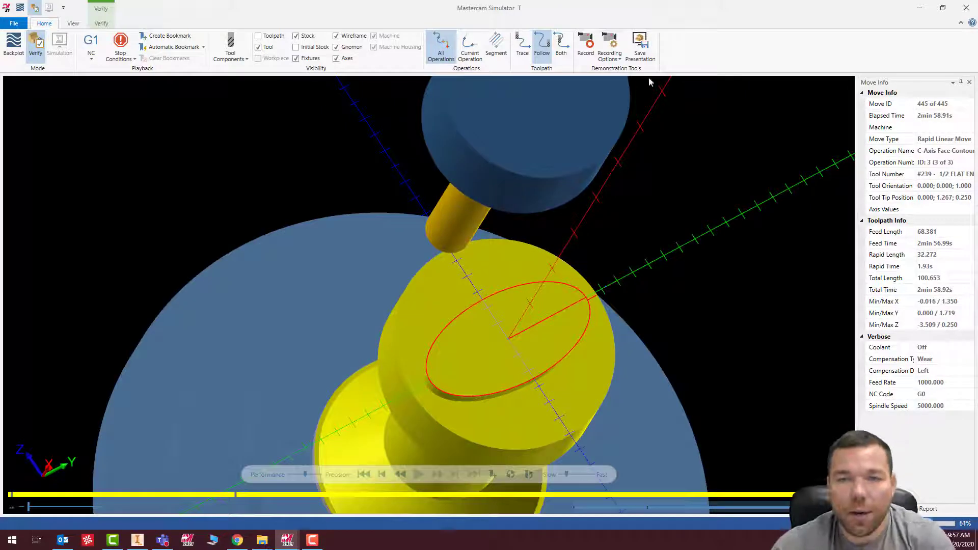
click(965, 7)
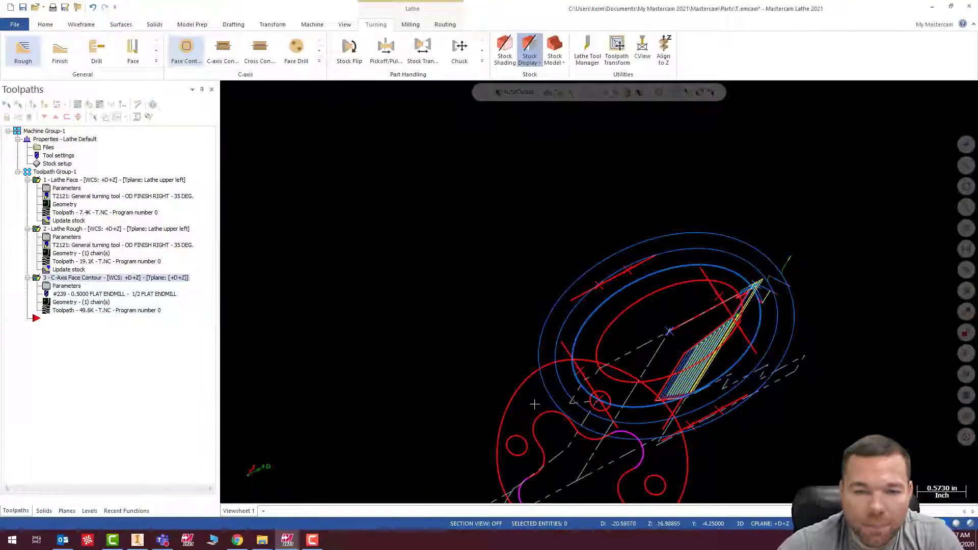
middle_drag(534, 404, 743, 331)
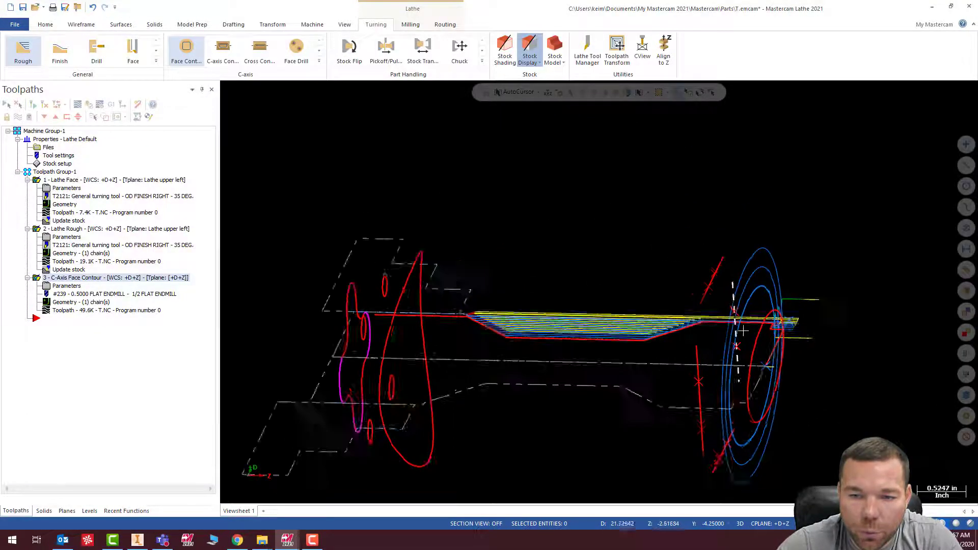
scroll(743, 331, up, 2)
scroll(687, 280, down, 2)
mouse_move(599, 292)
middle_down()
mouse_move(709, 422)
mouse_move(665, 295)
middle_up()
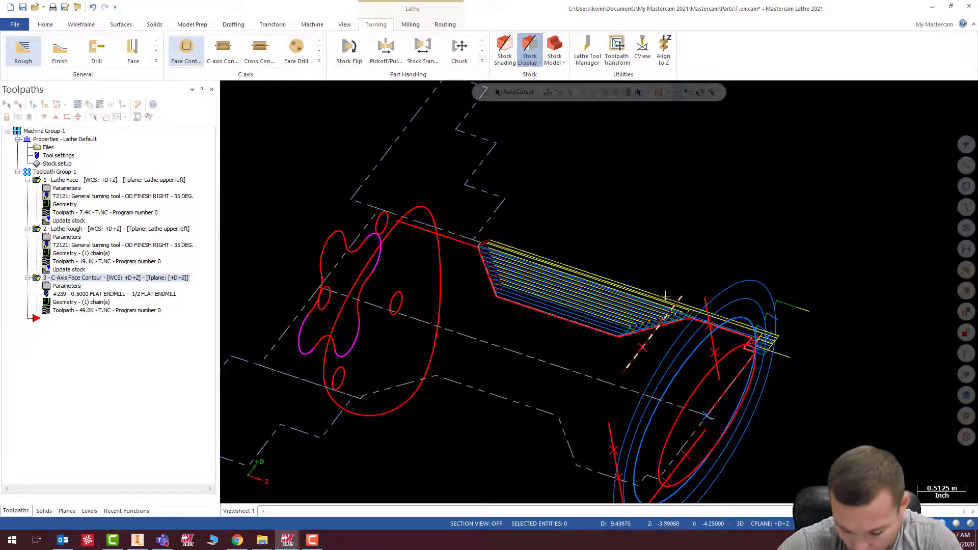
middle_drag(666, 296, 611, 371)
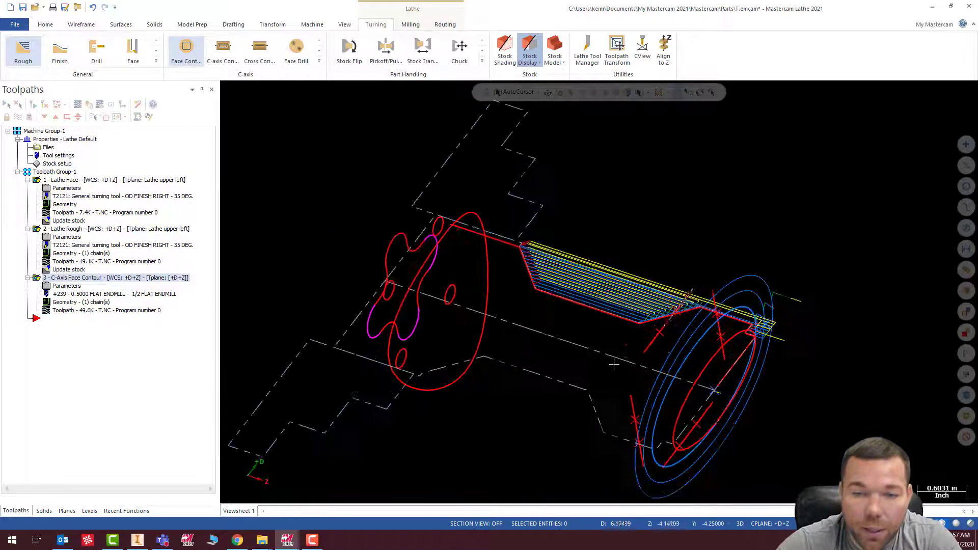
scroll(664, 351, up, 6)
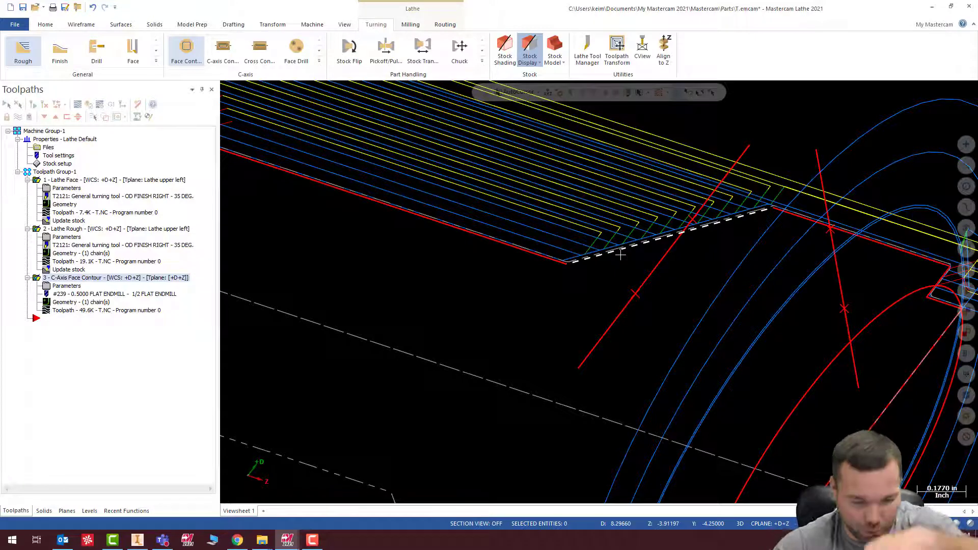
Start a C-Axis Cross Contour toolpath and select the four straight lines around the part's front end as its chains.
scroll(574, 277, down, 5)
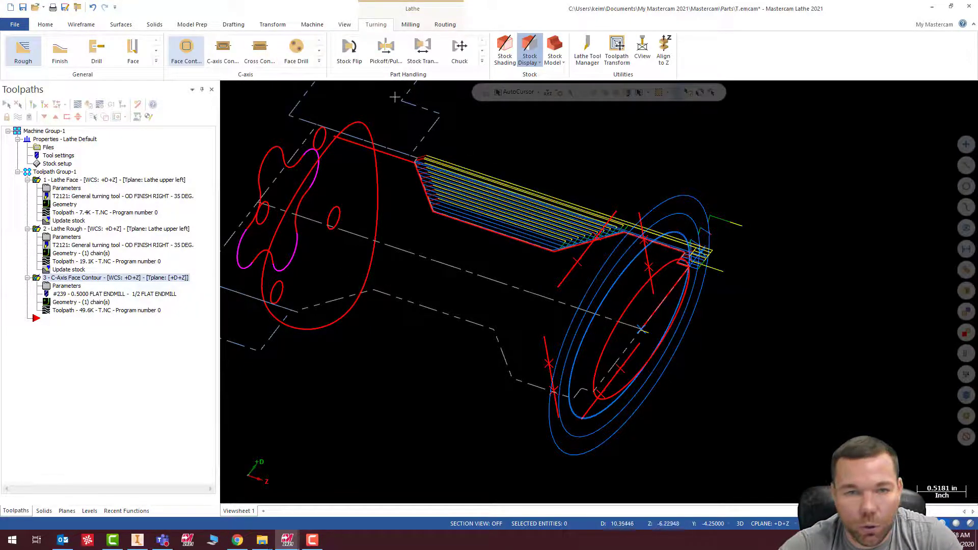
click(259, 50)
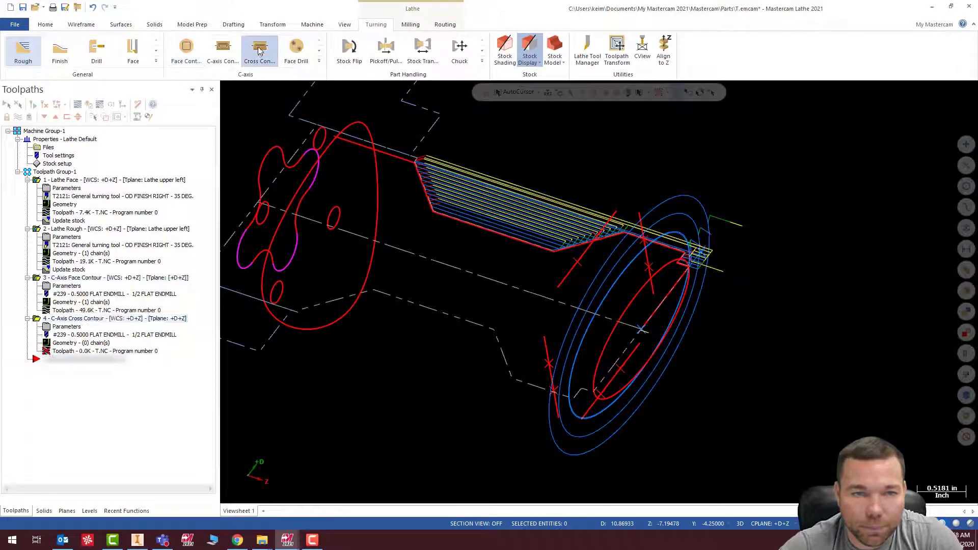
click(566, 277)
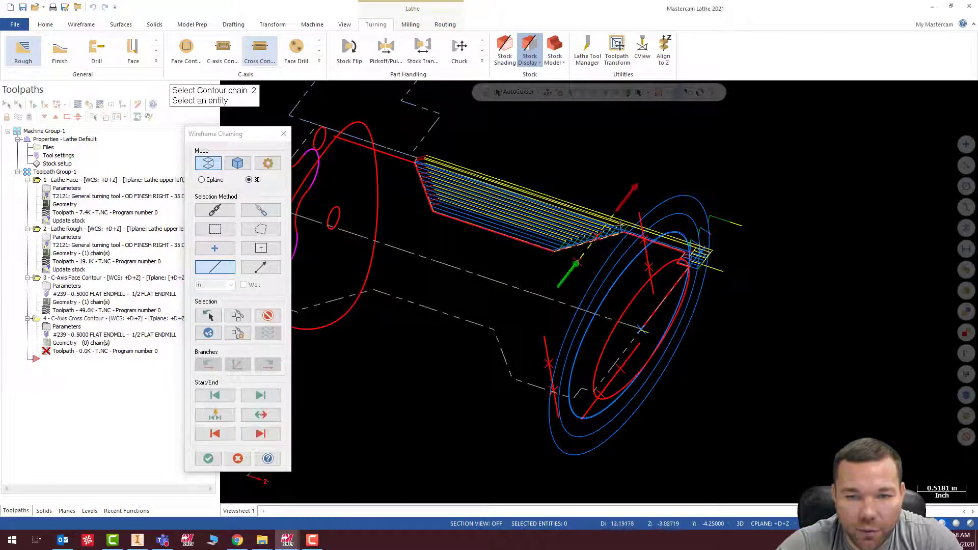
click(637, 213)
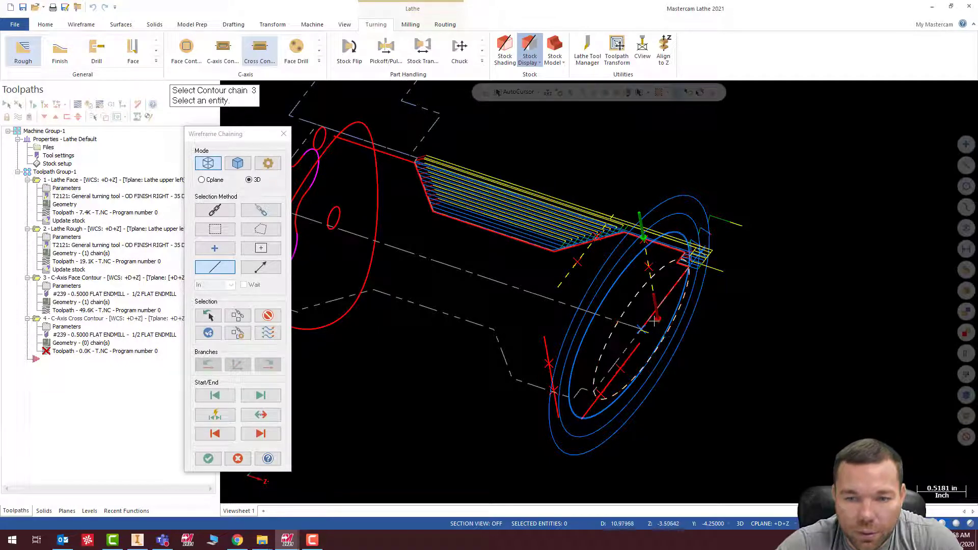
click(559, 426)
click(557, 410)
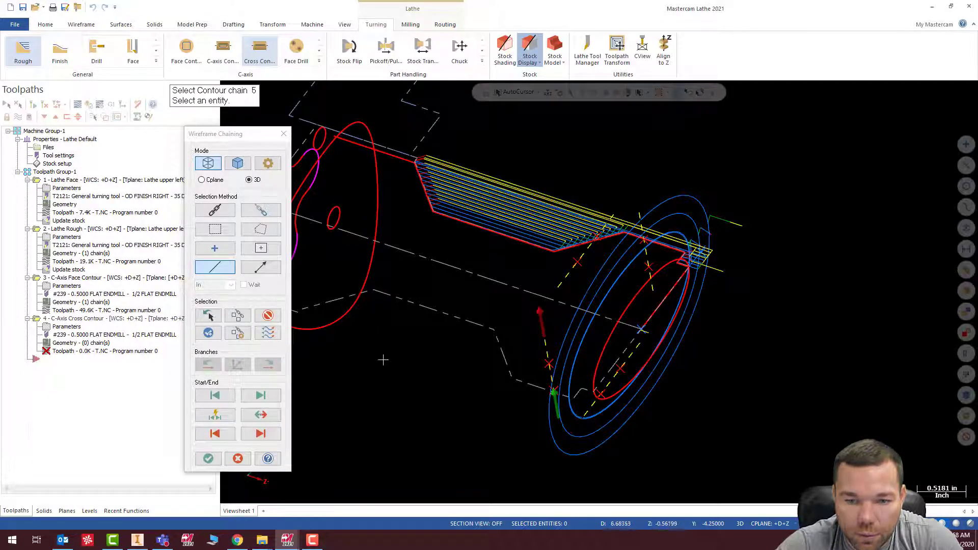
click(206, 461)
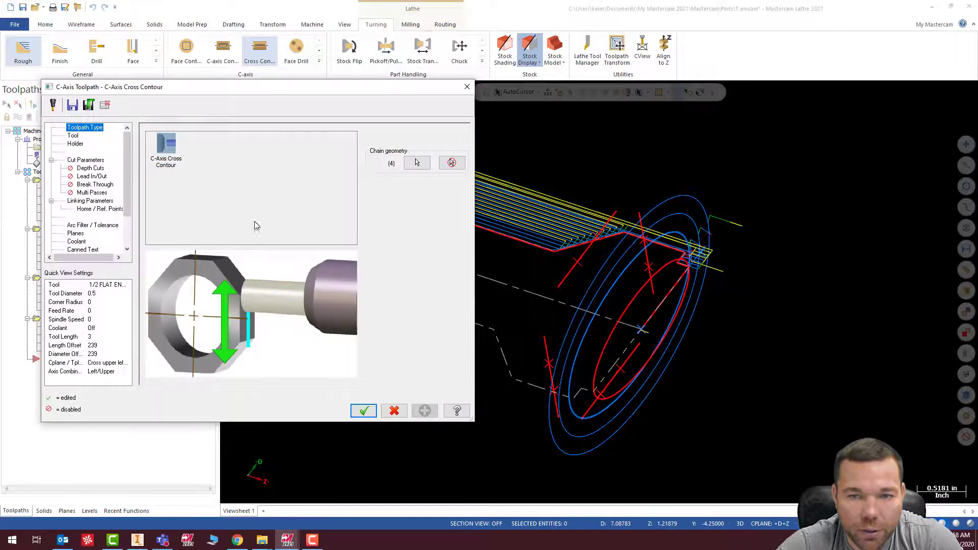
Choose the 3/8 flat endmill from the tool library for the cross contour.
click(98, 141)
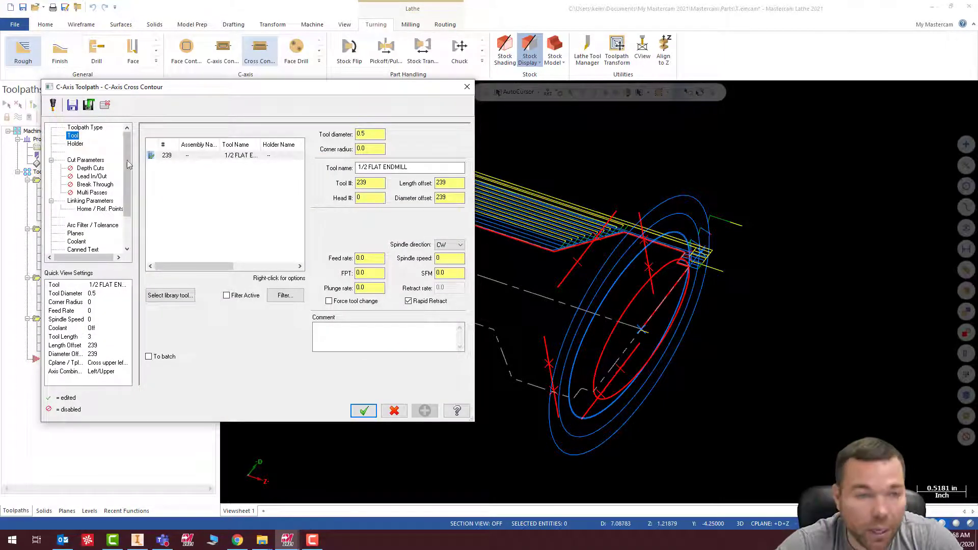
click(175, 297)
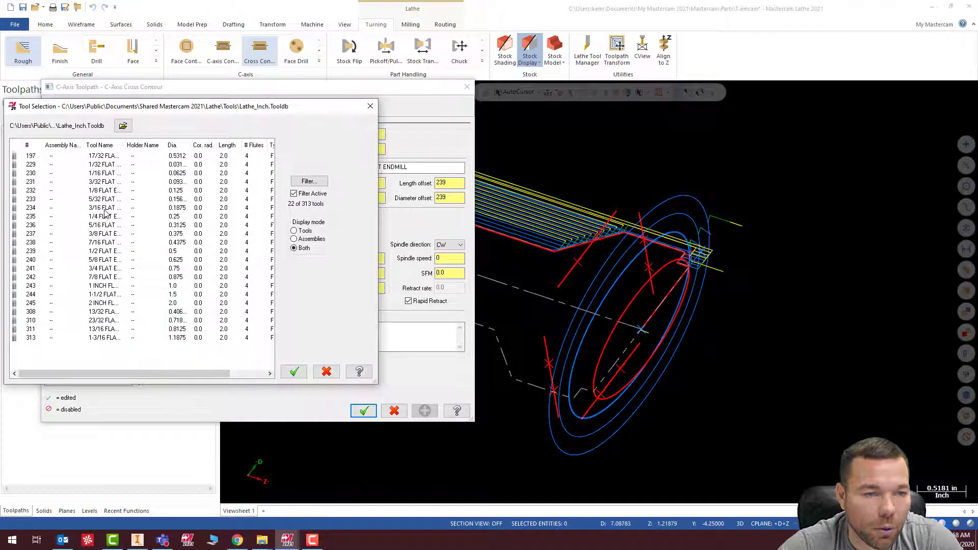
double_click(106, 234)
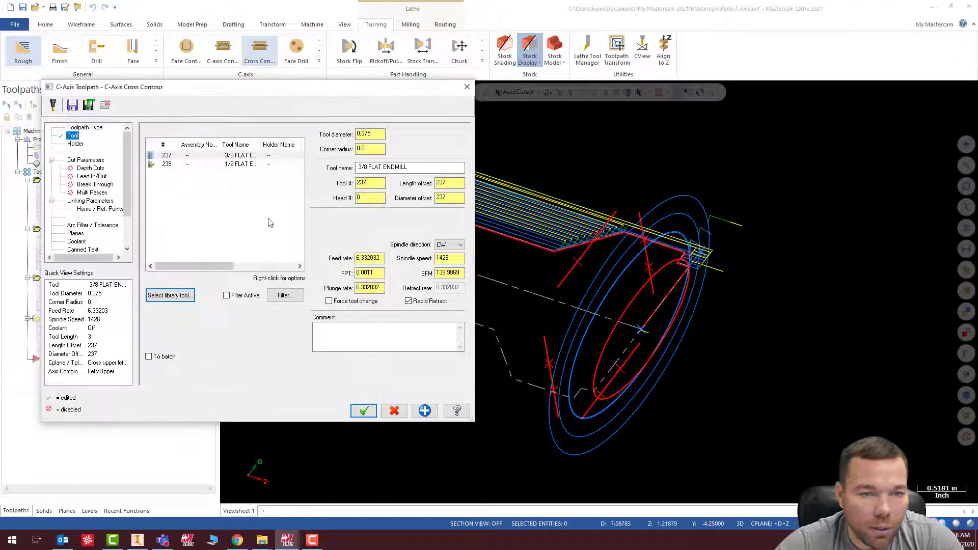
Set the 3/8 endmill's feed rate to 20.0, spindle speed to 5000 and plunge rate to 15.0.
double_click(358, 259)
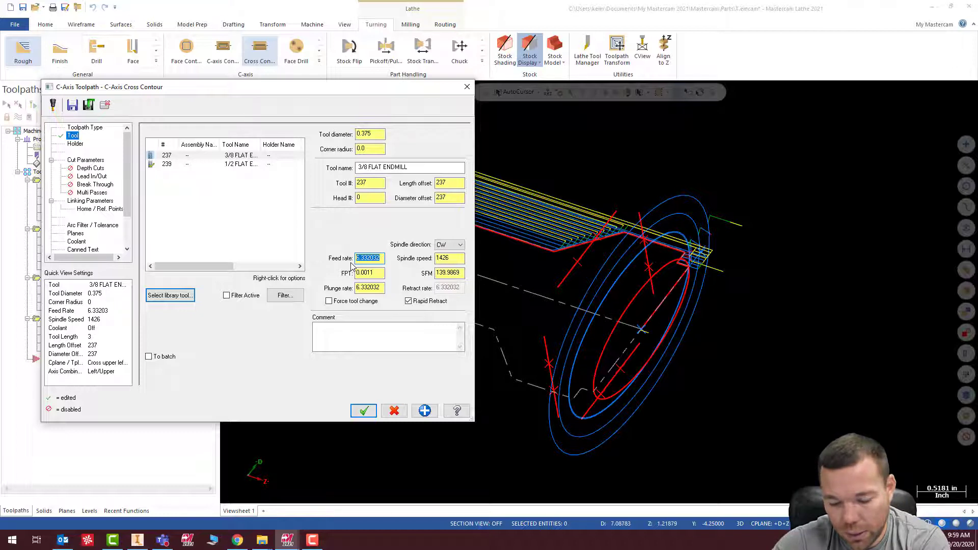
text(20.0)
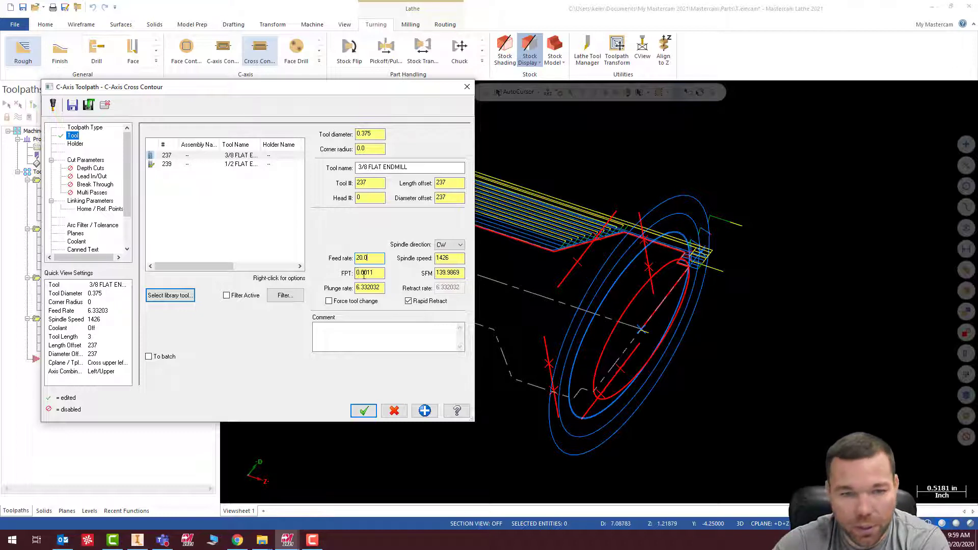
key(Tab)
text(5)
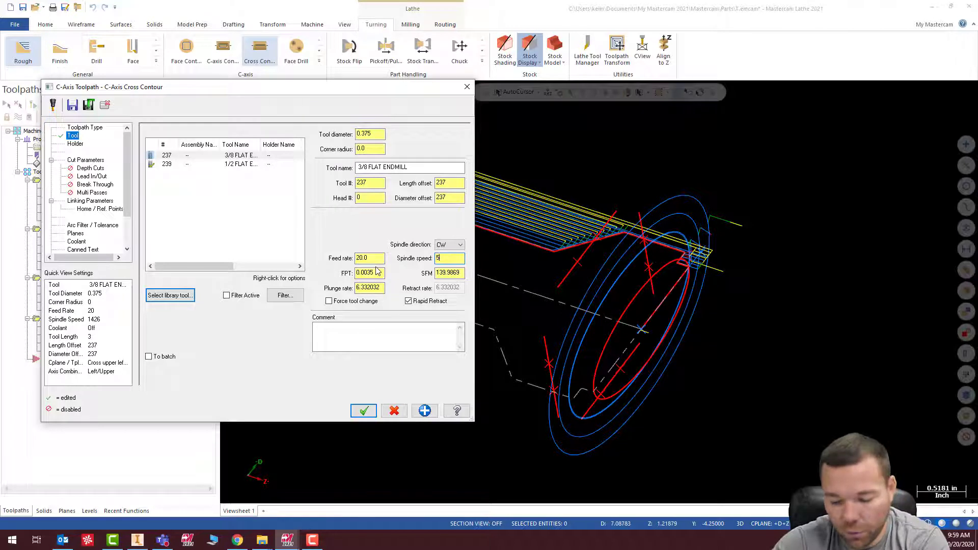
text(000)
key(Tab)
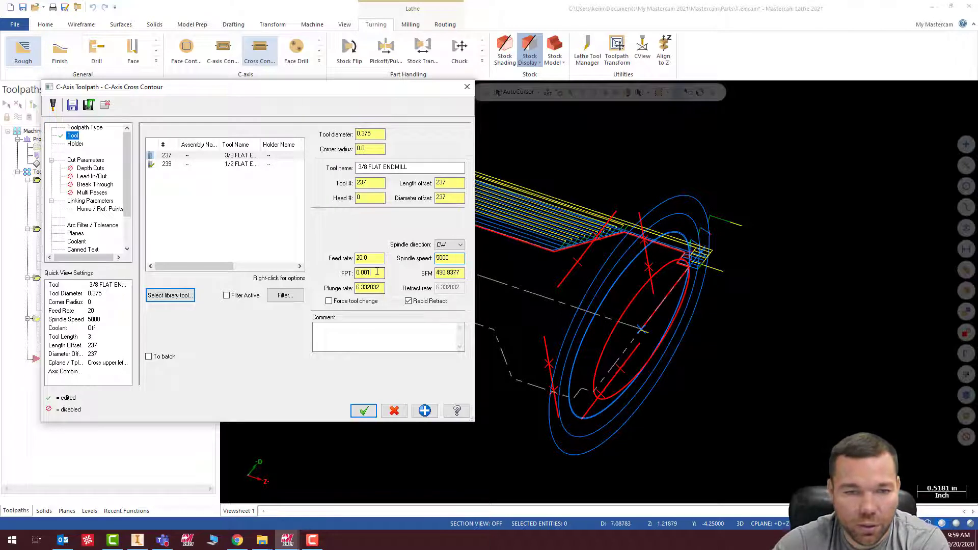
click(382, 287)
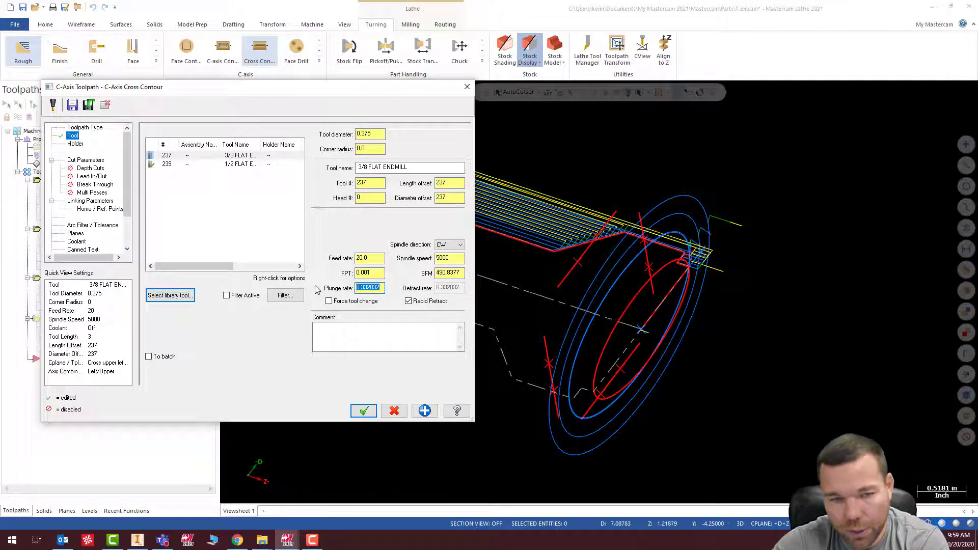
text(15.0)
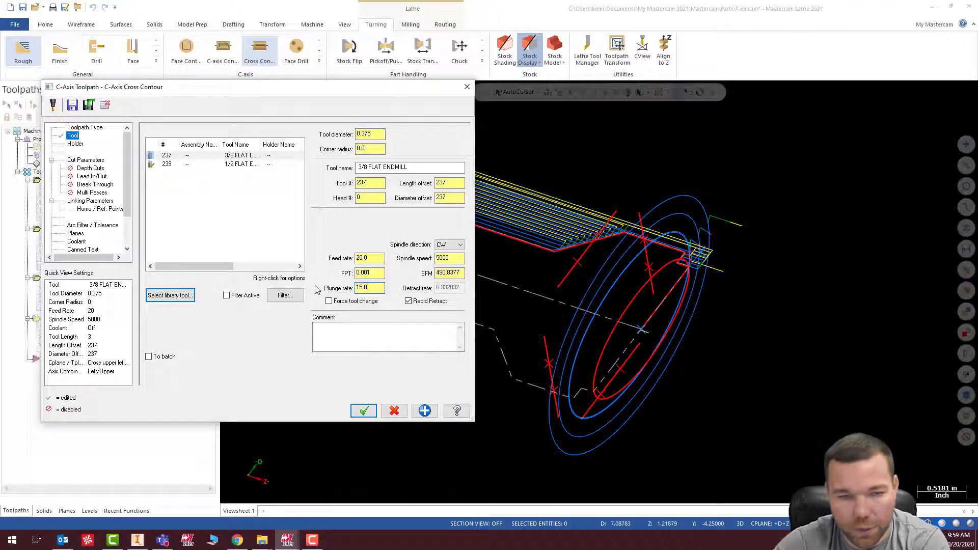
Enable lead in/out for the cross contour, but turn off both its entry and exit moves.
click(84, 161)
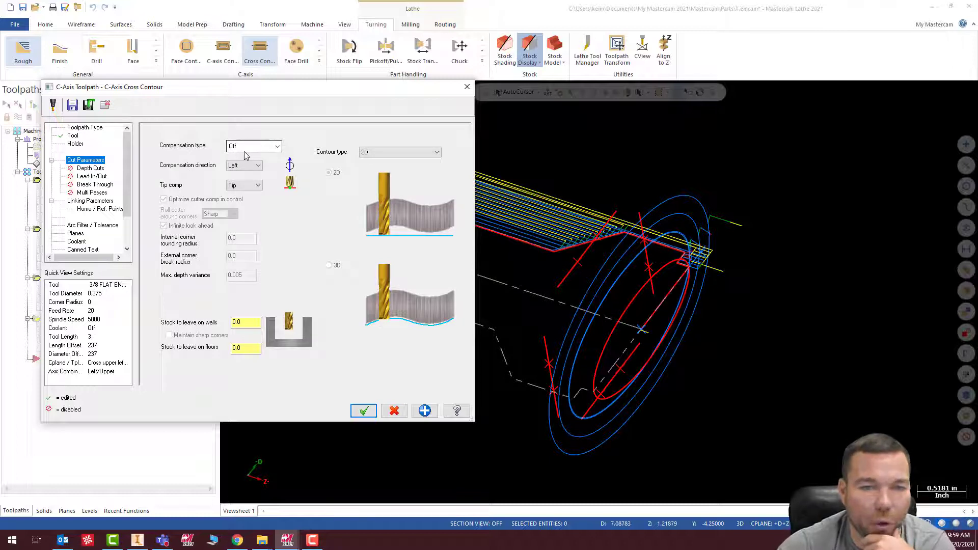
click(104, 168)
click(91, 176)
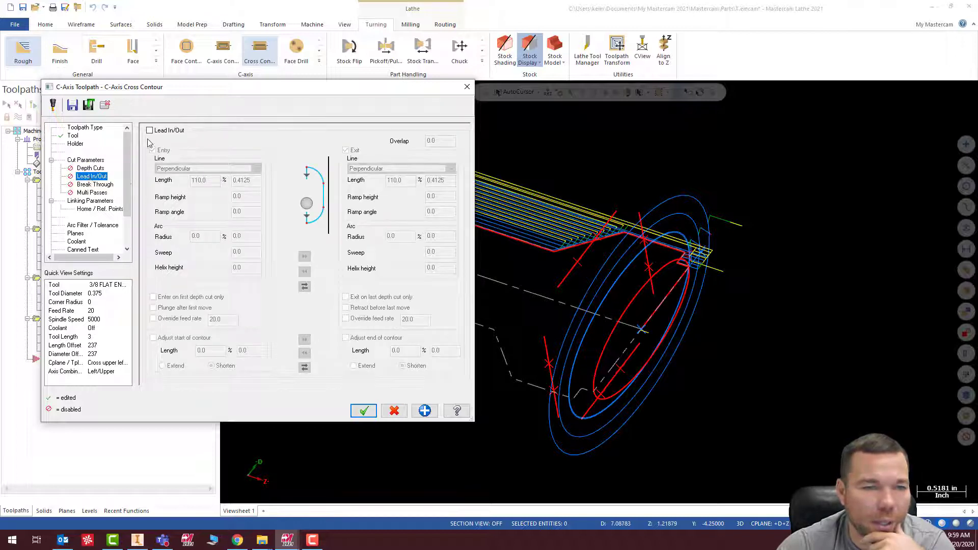
click(150, 131)
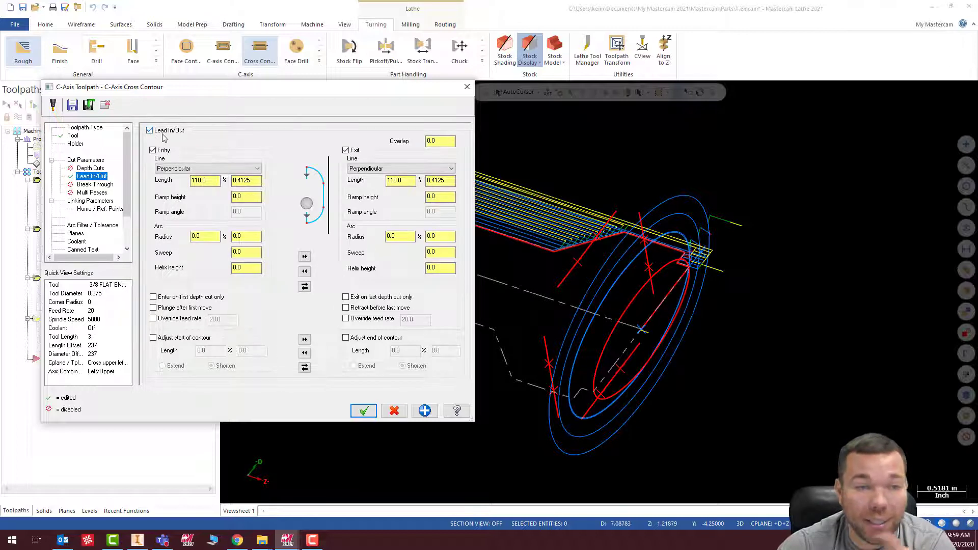
click(162, 150)
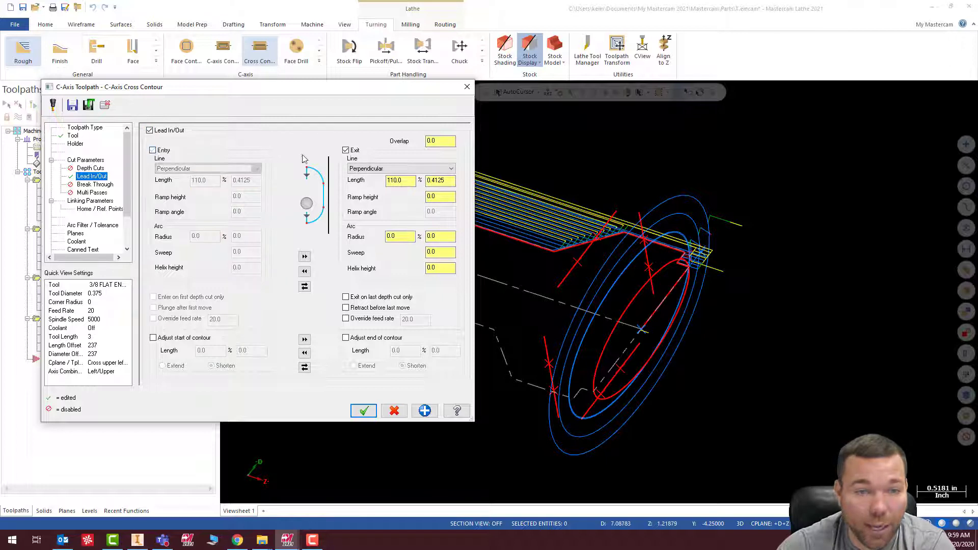
click(346, 151)
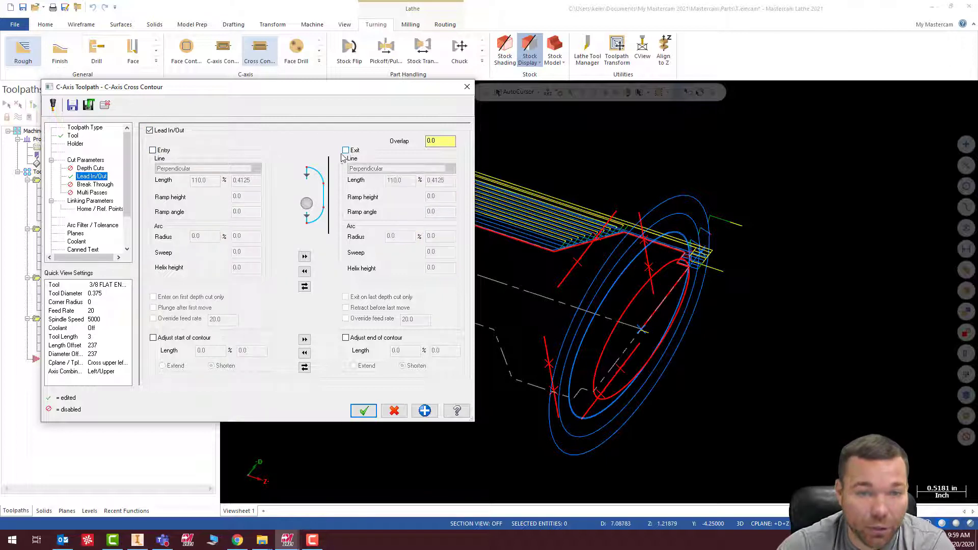
Extend the start of the contour by 55% and the end of the contour by 5%.
click(153, 337)
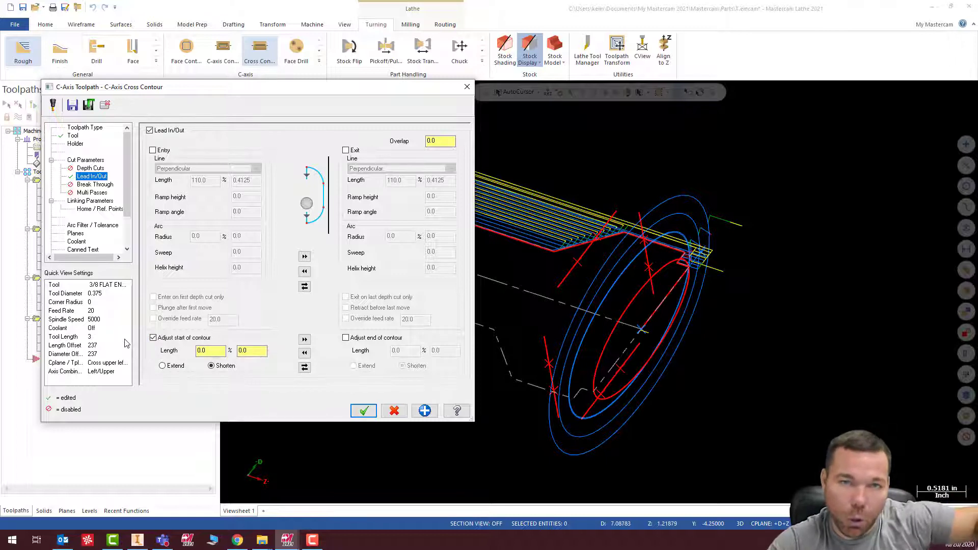
double_click(210, 350)
text(5)
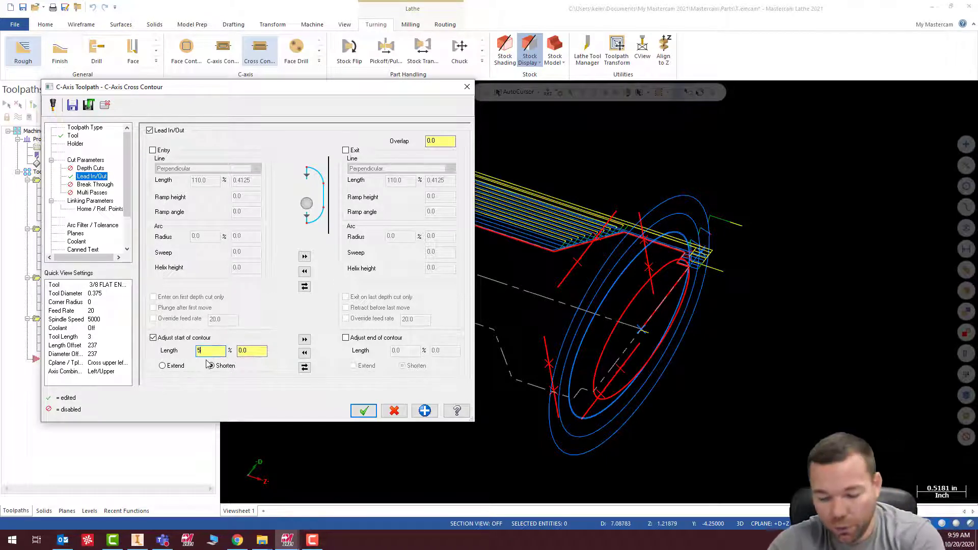
text(5)
key(Tab)
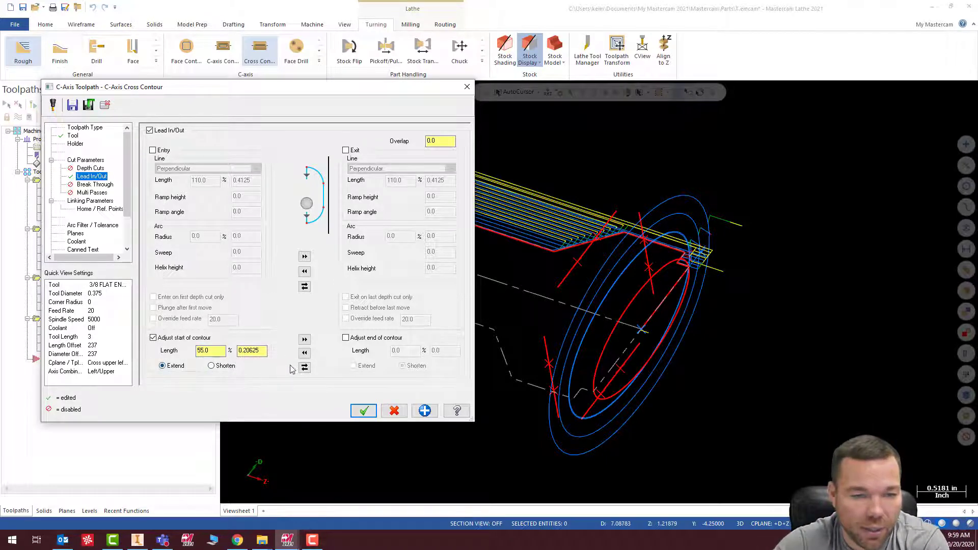
click(304, 339)
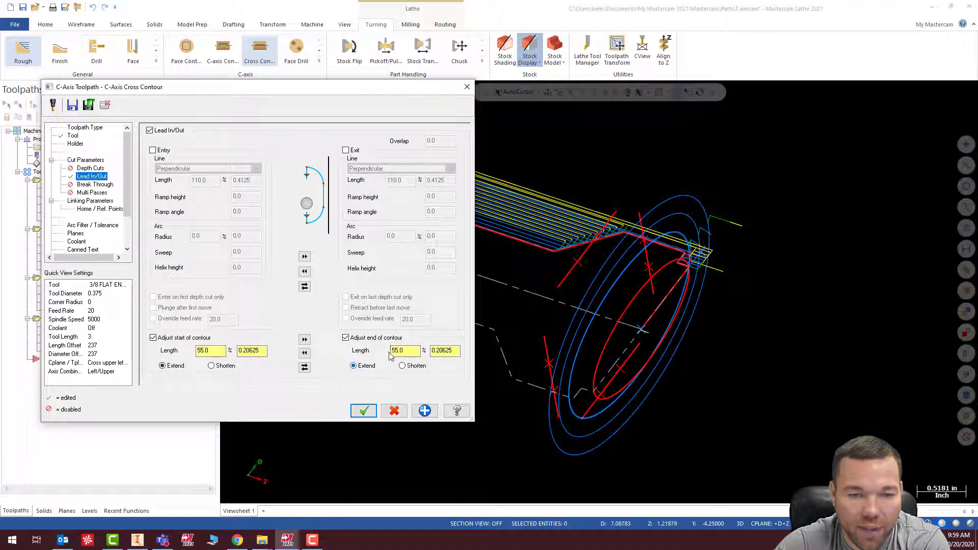
double_click(393, 351)
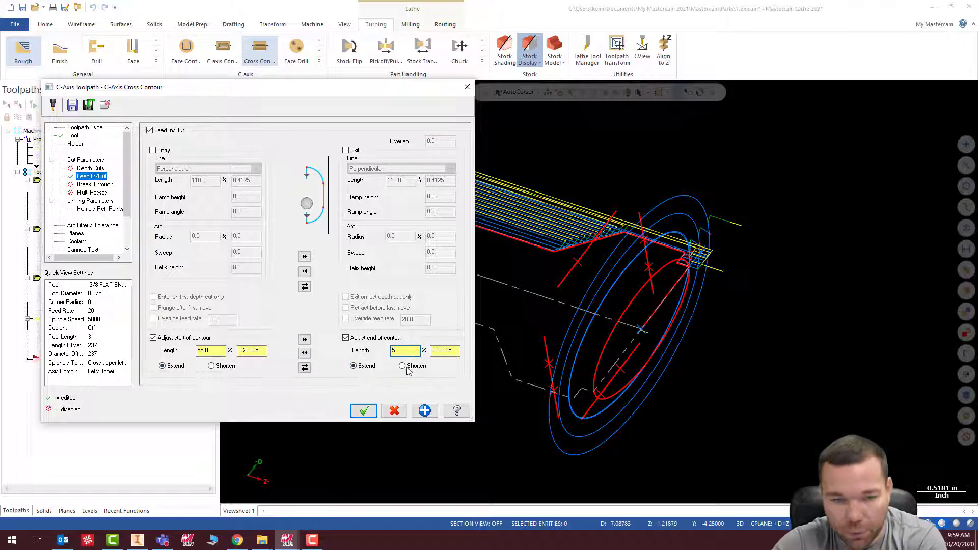
text(5)
key(Tab)
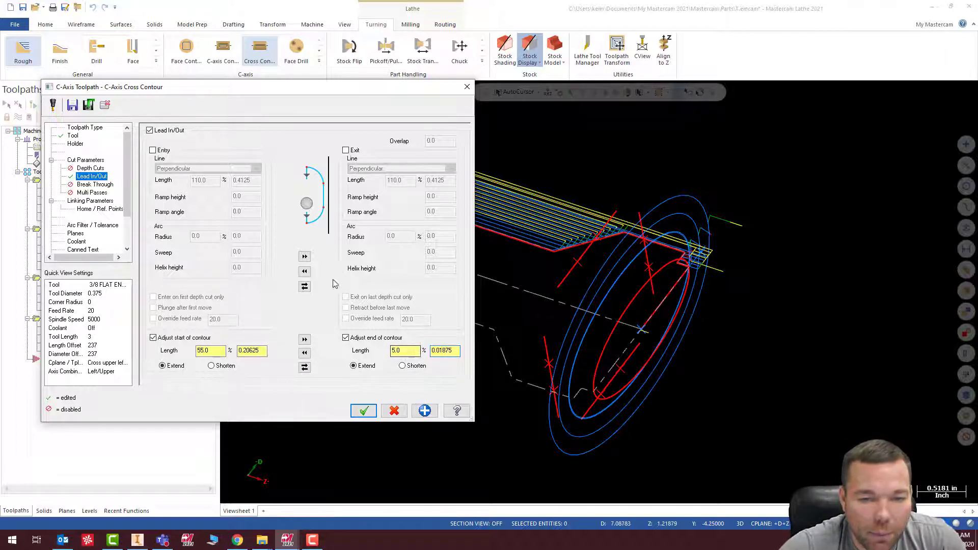
Set the linking parameters to top of stock 0.2, feed plane 0.25 and retract 0.3, and disable the clearance height.
click(94, 185)
click(90, 193)
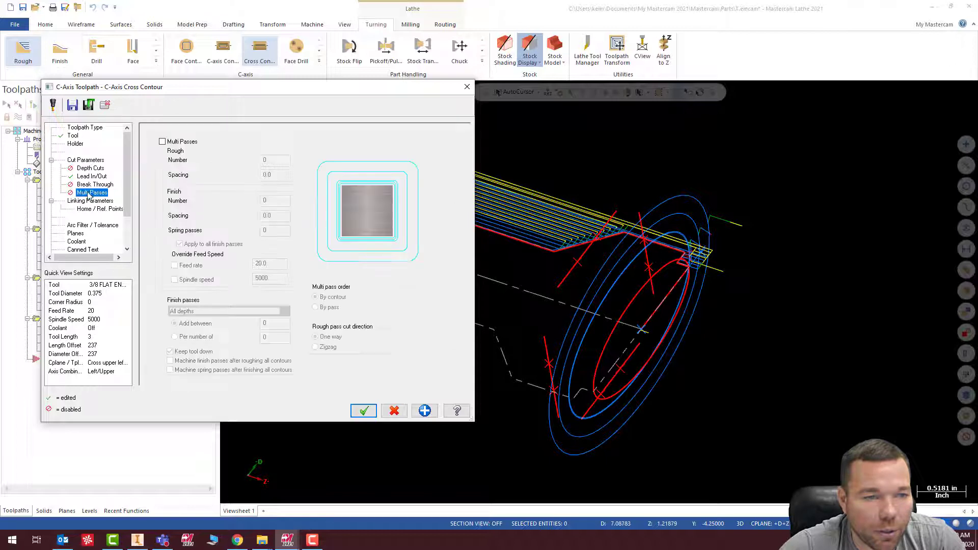
click(87, 201)
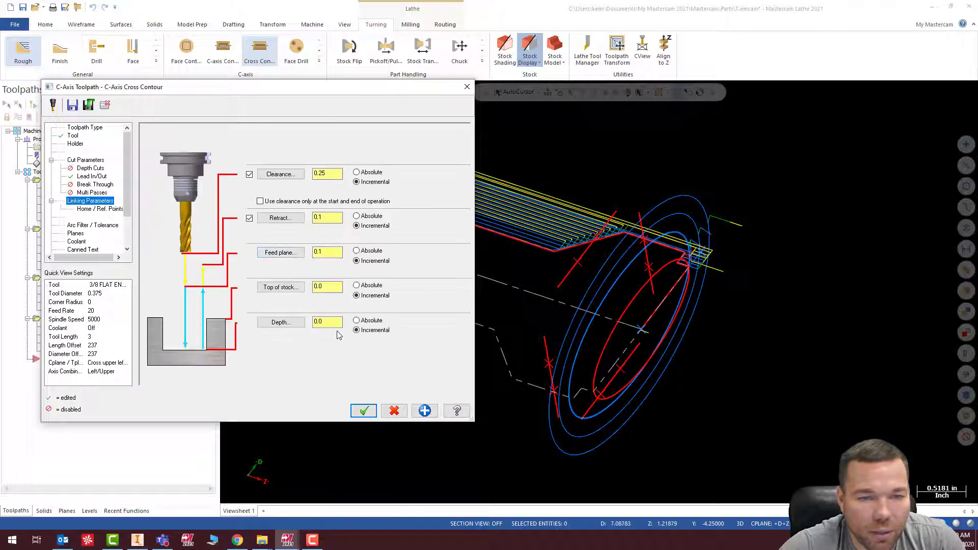
double_click(335, 321)
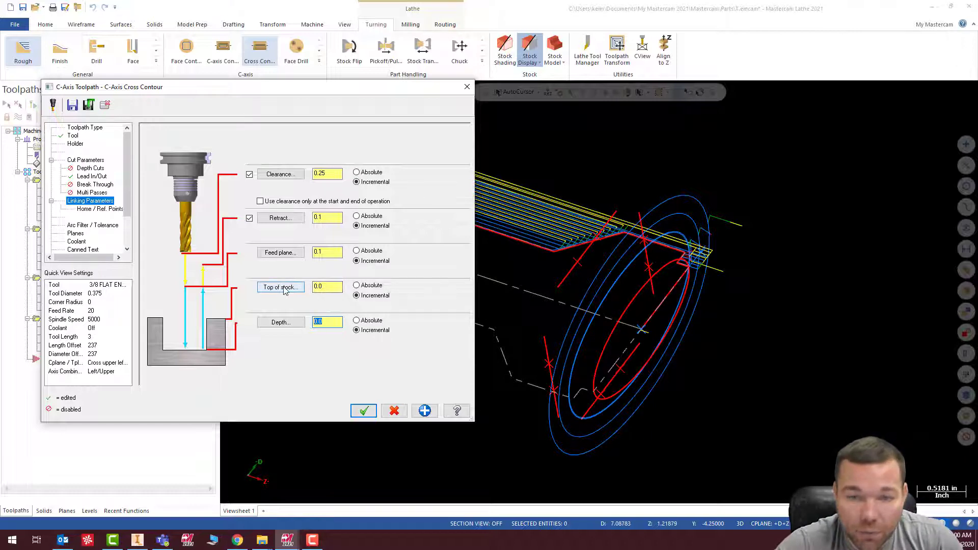
click(337, 286)
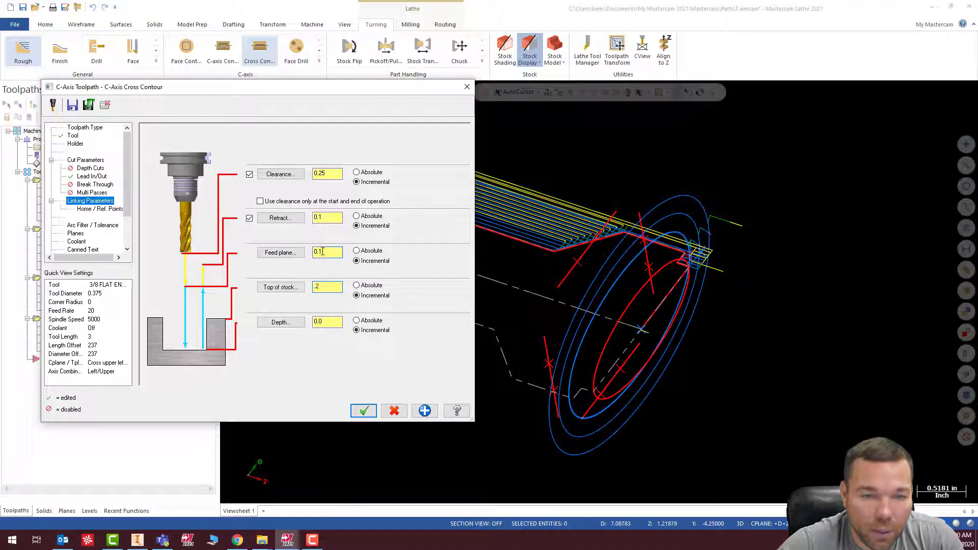
click(340, 252)
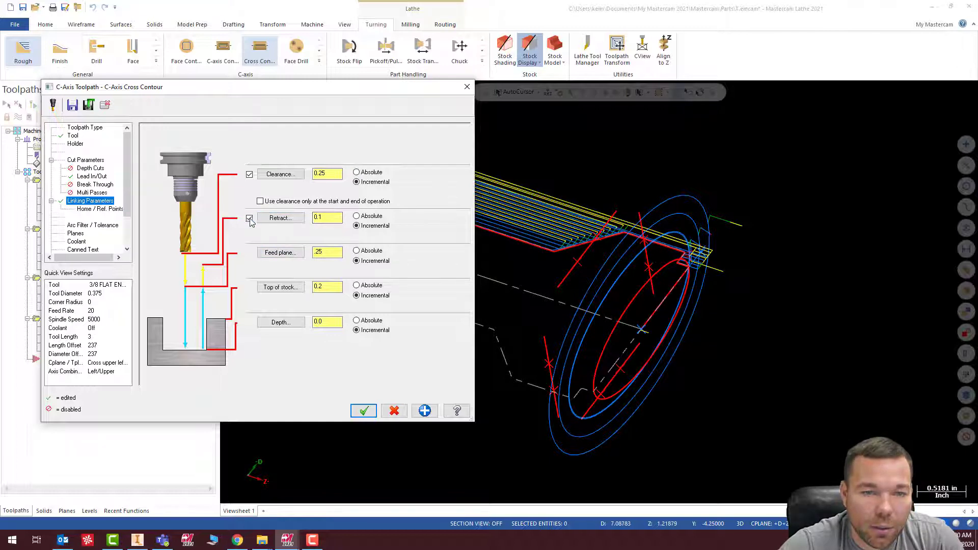
double_click(323, 219)
text(.3)
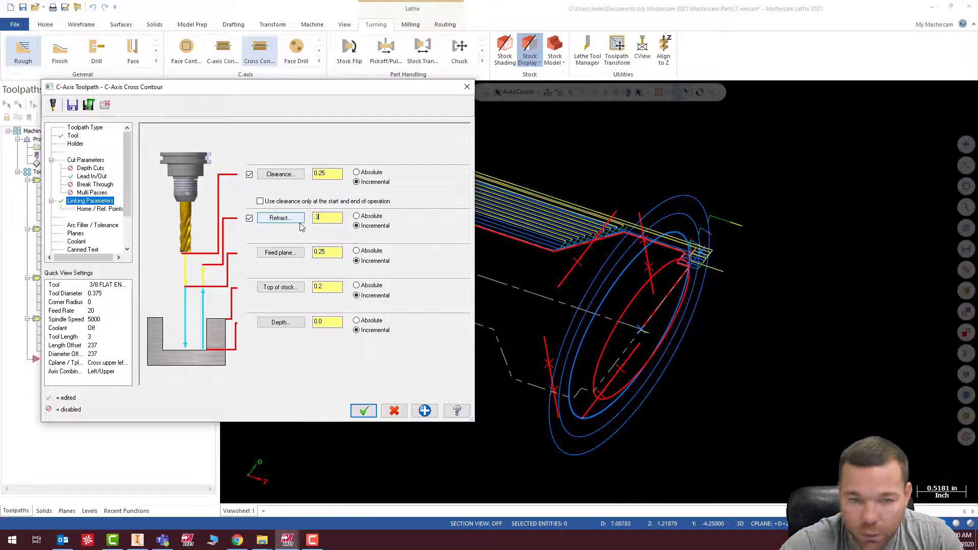
click(249, 175)
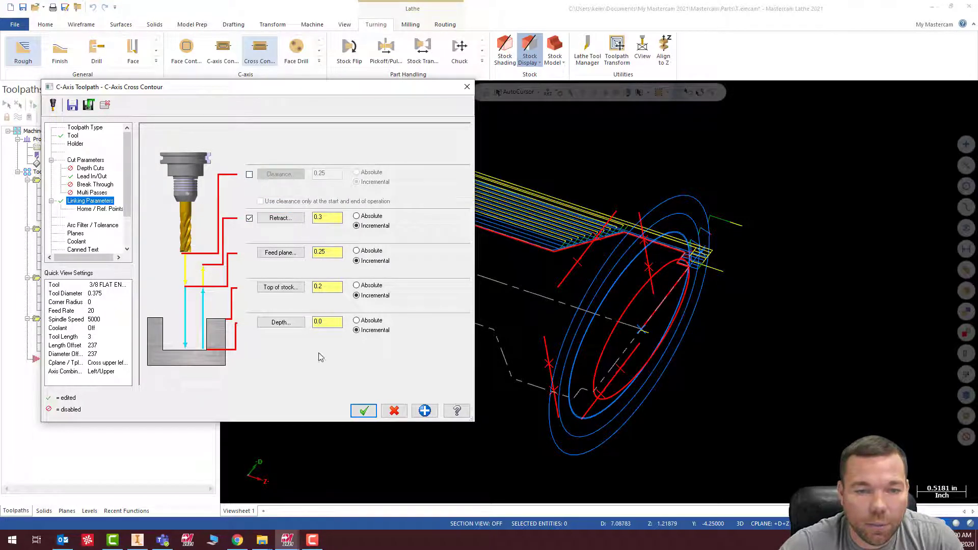
Generate the cross contour toolpath and load all four operations into the simulator for verification.
click(364, 410)
mouse_move(364, 413)
middle_down()
mouse_move(581, 216)
mouse_move(244, 270)
middle_up()
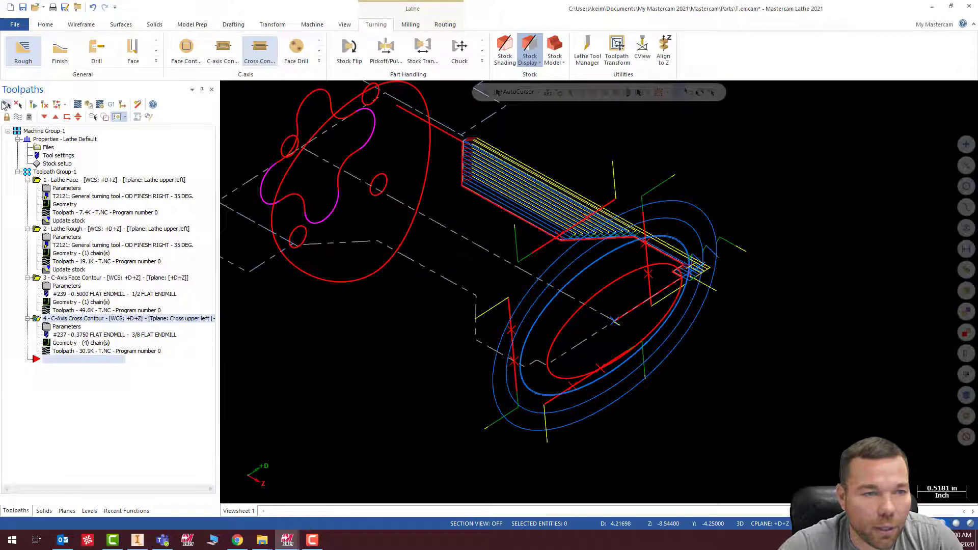
click(33, 104)
click(89, 104)
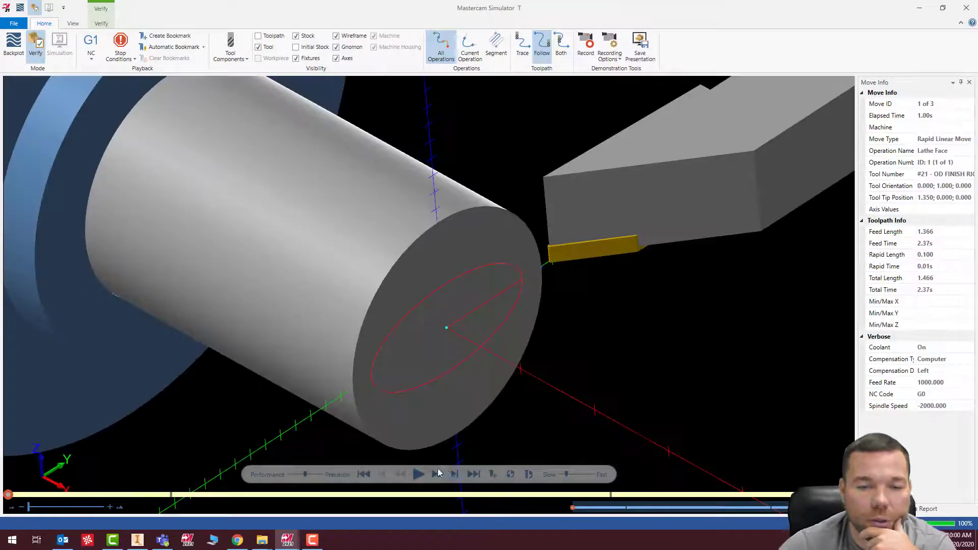
Play the verification of all four operations at reduced speed, inspect the milled flats from several angles, and close the simulator.
click(417, 474)
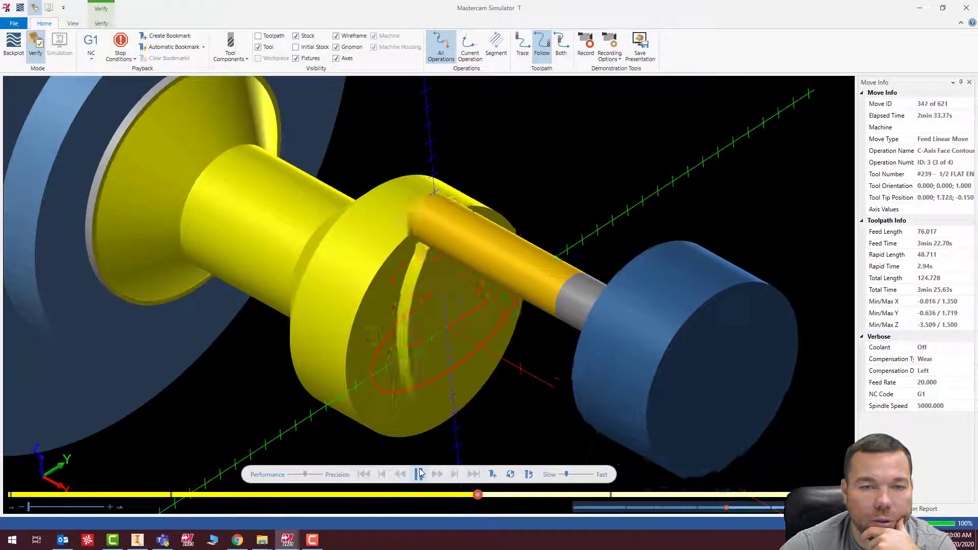
drag(567, 474, 560, 476)
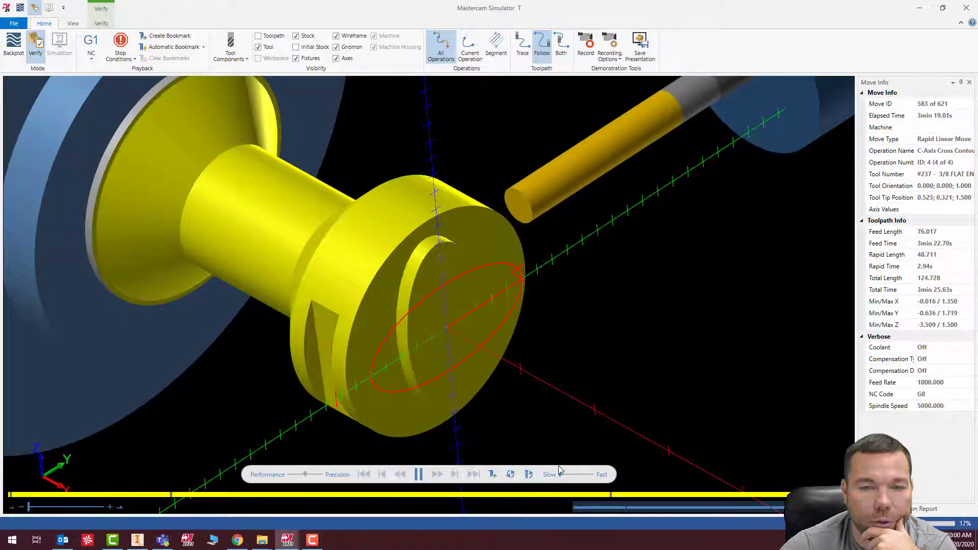
middle_drag(519, 284, 484, 276)
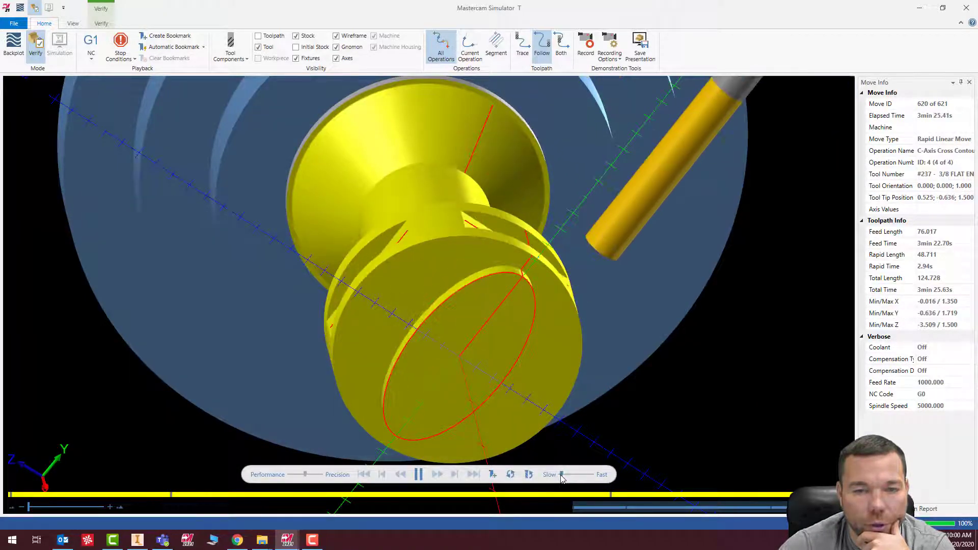
middle_drag(576, 295, 388, 235)
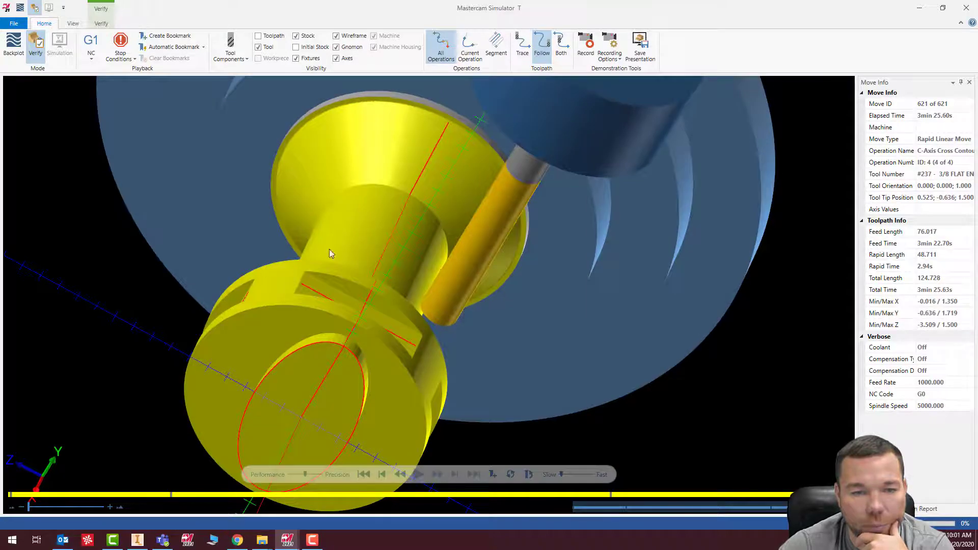
middle_drag(405, 311, 516, 274)
click(966, 7)
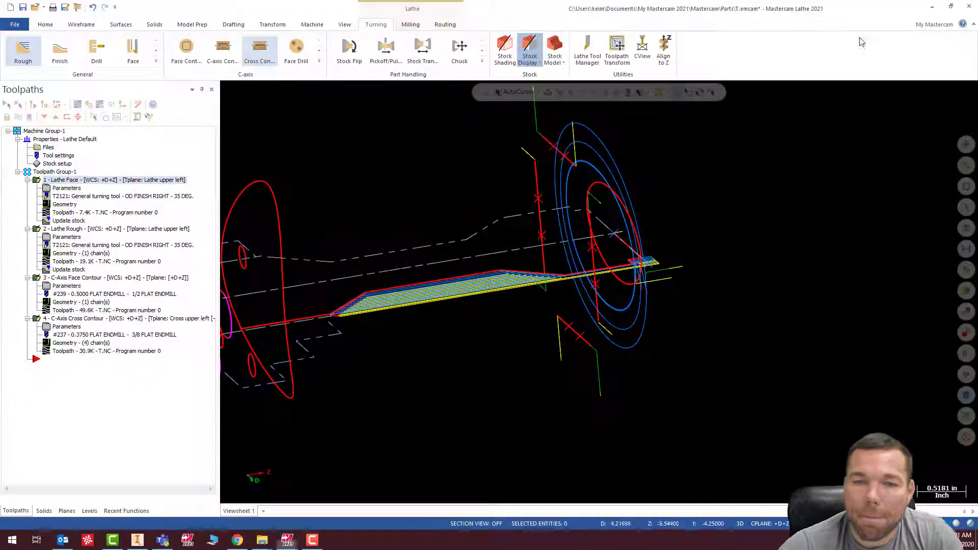
Create a C-axis cross drill operation on the two points of the upper flat.
right_click(487, 155)
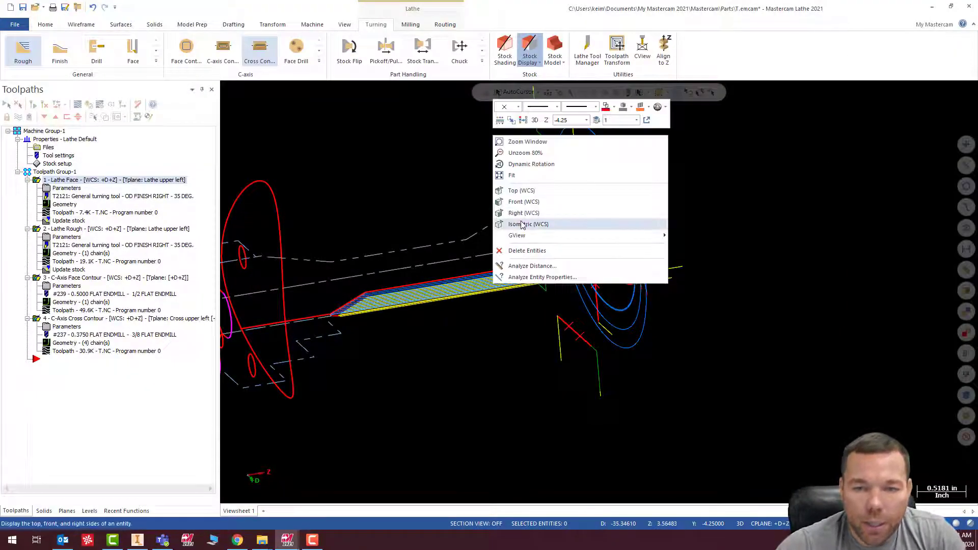
click(528, 192)
mouse_move(598, 290)
middle_down()
mouse_move(671, 278)
mouse_move(677, 292)
middle_up()
scroll(630, 238, up, 3)
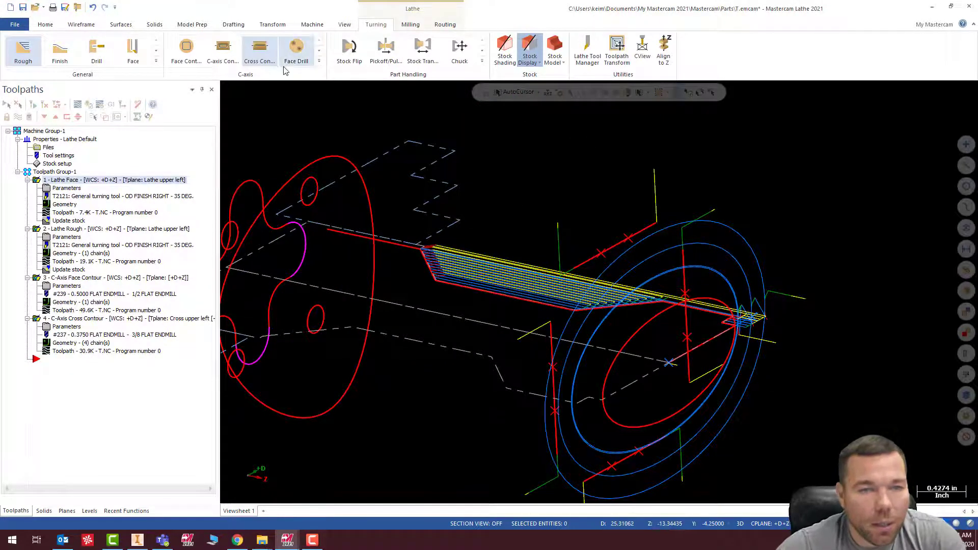
click(320, 62)
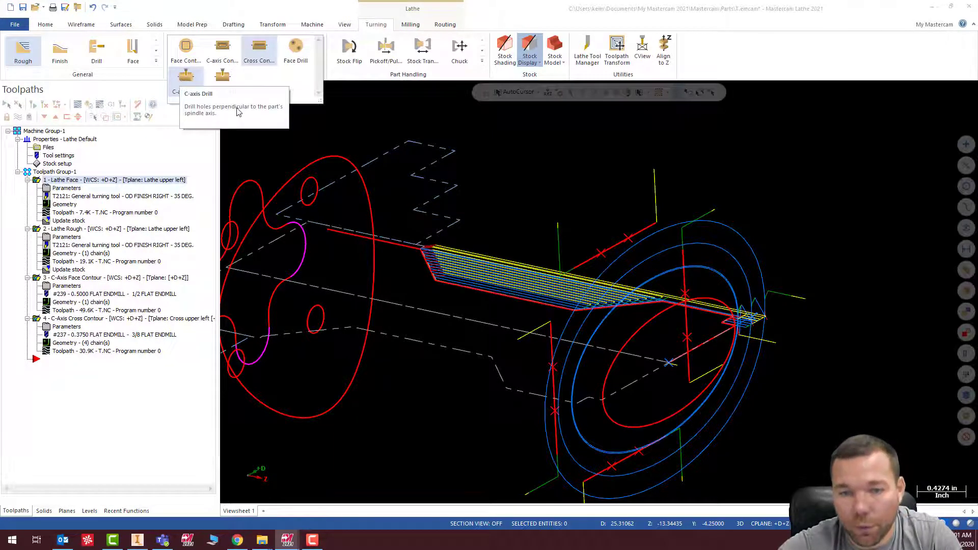
click(222, 79)
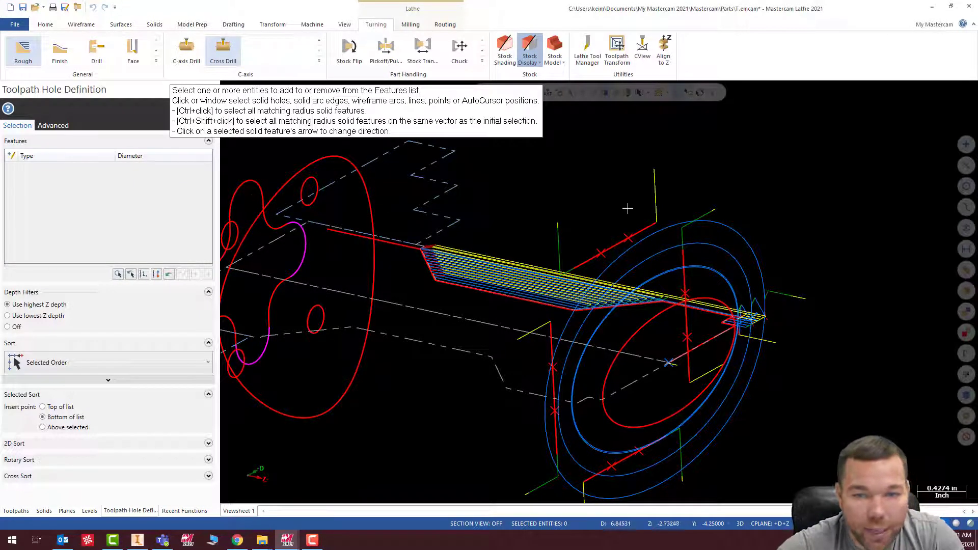
middle_drag(605, 201, 556, 225)
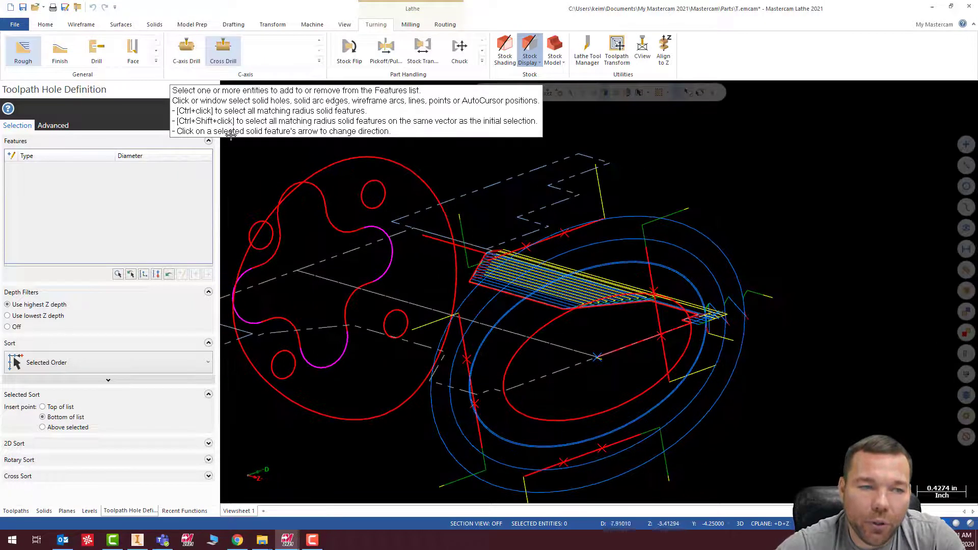
click(566, 235)
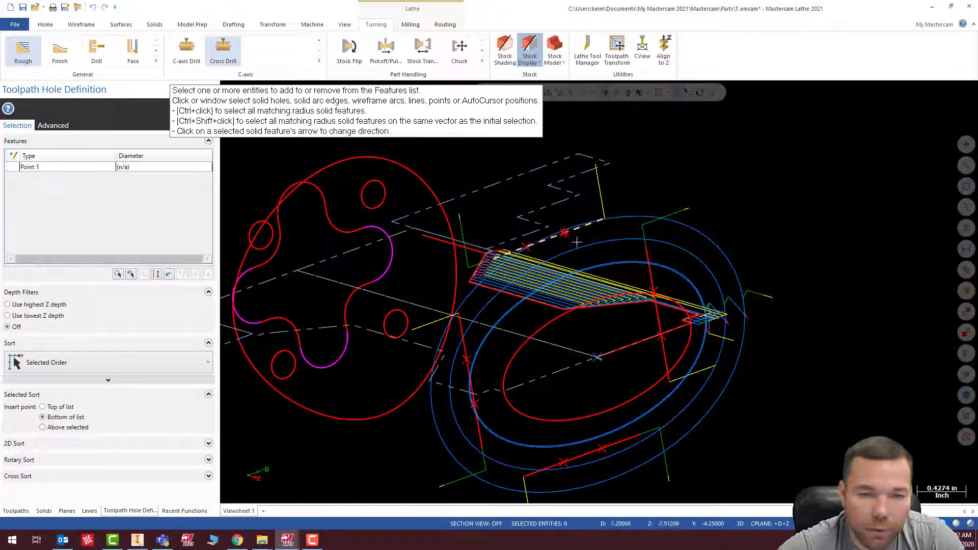
click(525, 246)
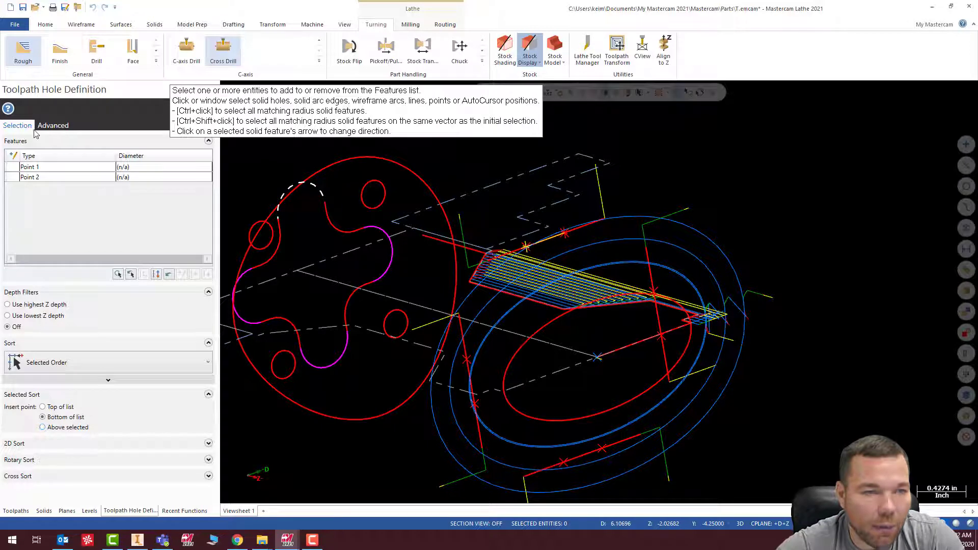
key(Return)
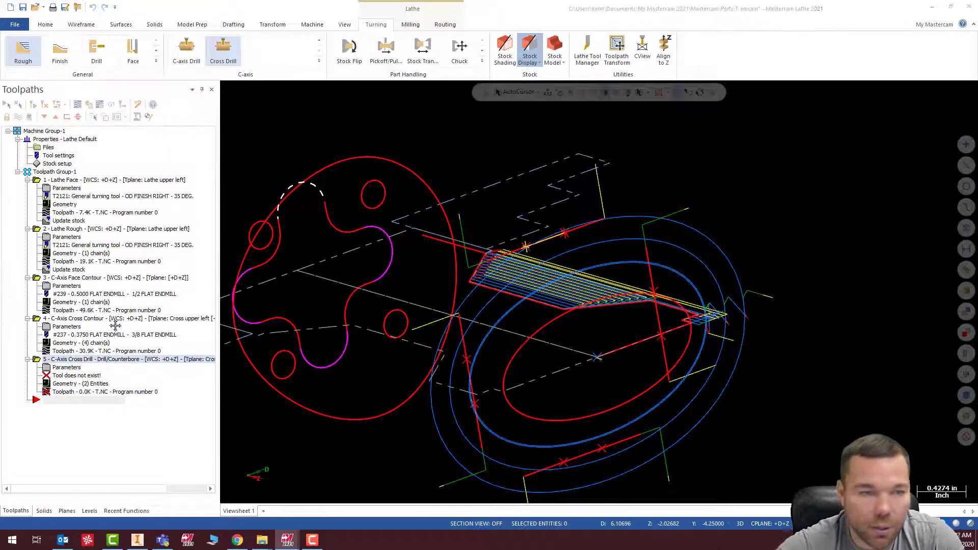
Assign the 1/2 spot drill, tool 6, from the tool library to the cross drill operation.
click(74, 137)
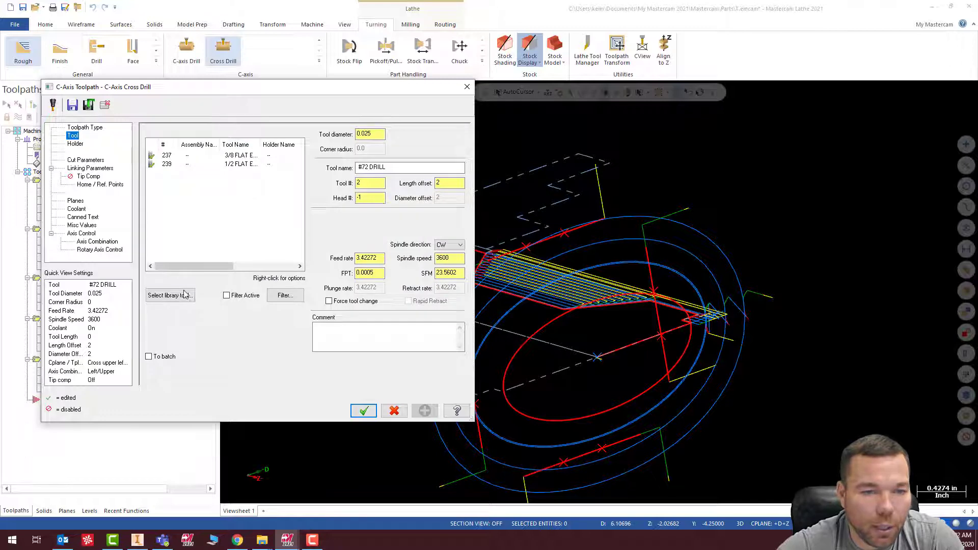
click(184, 295)
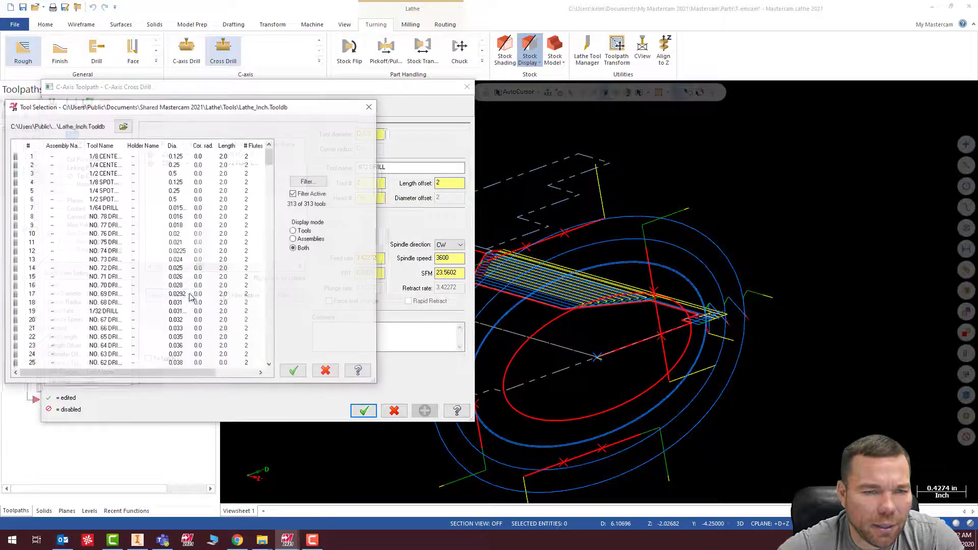
double_click(100, 199)
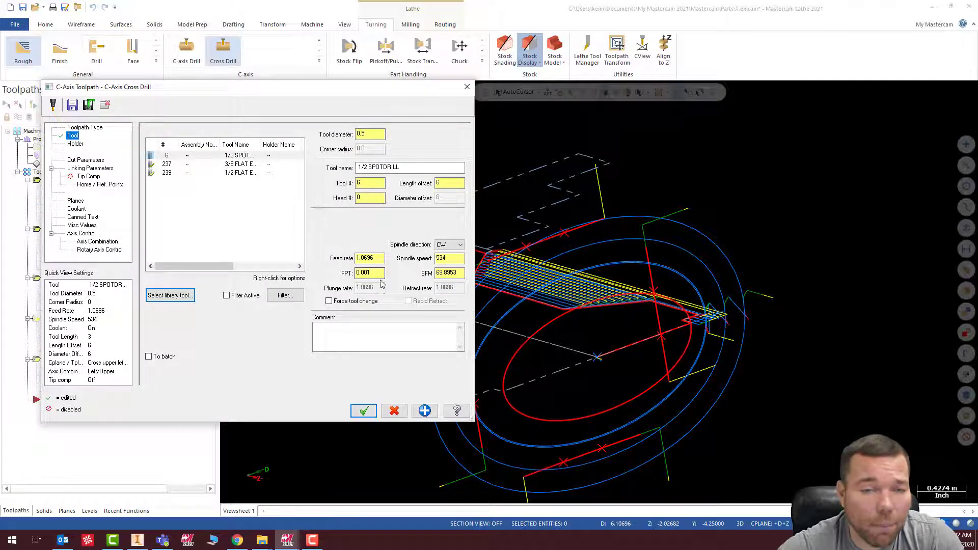
Set the spot drill's feed rate to 80 and its spindle speed to 2000.
drag(380, 260, 307, 266)
text(8)
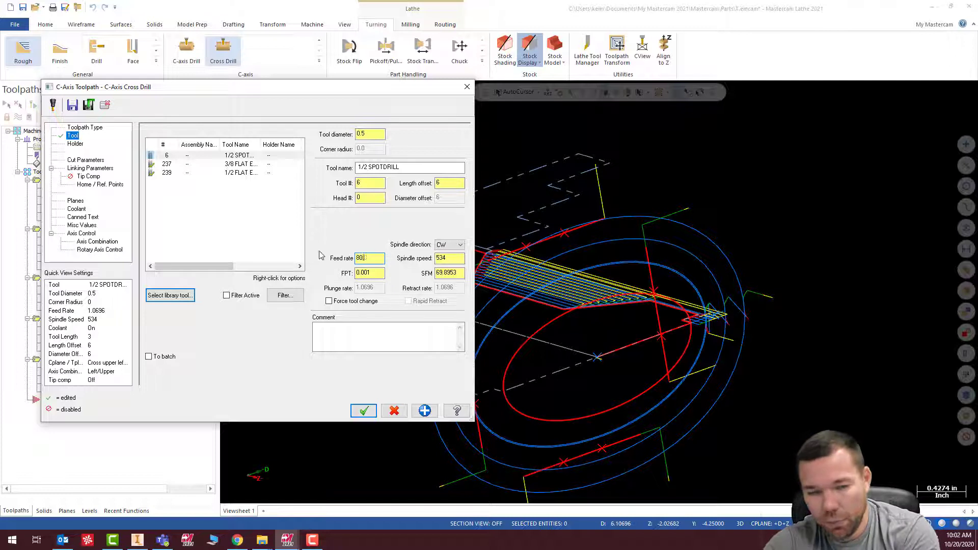
text(0)
key(Tab)
text(2)
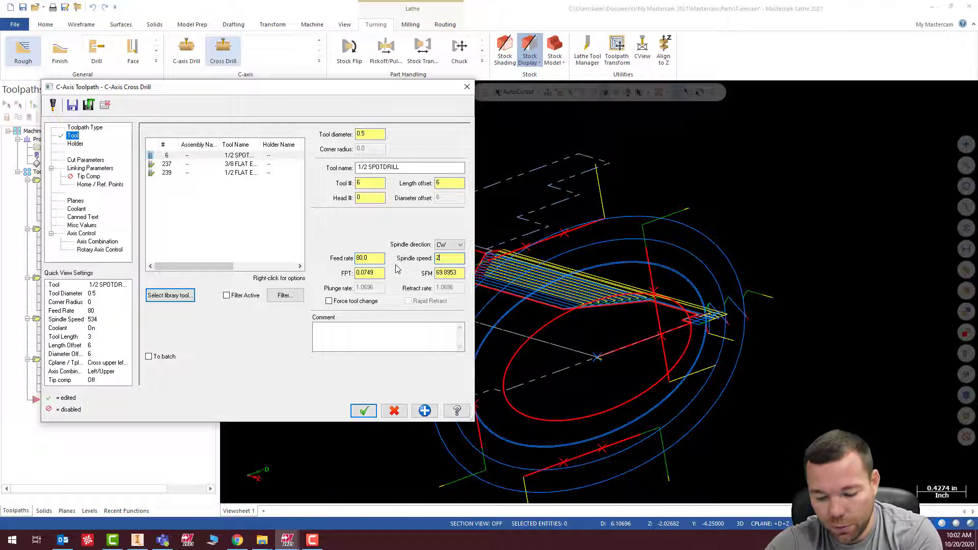
text(000)
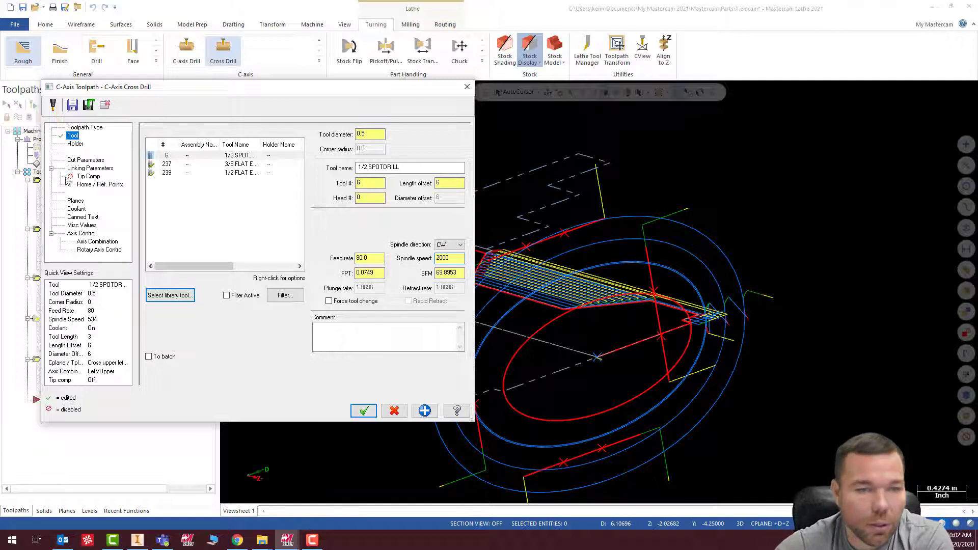
Keep the Drill/Counterbore cycle, set the incremental drilling depth to -.13, and generate the cross drill toolpath.
click(79, 160)
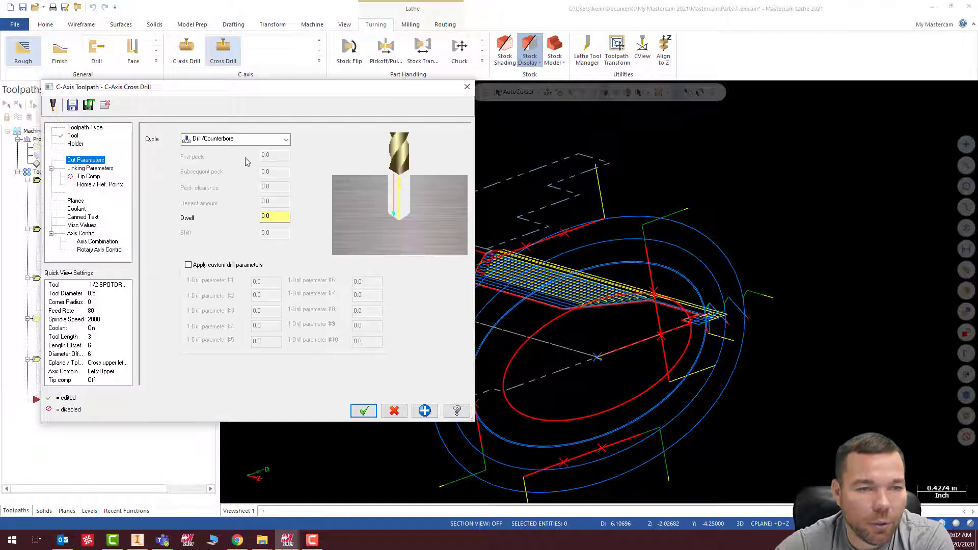
click(80, 169)
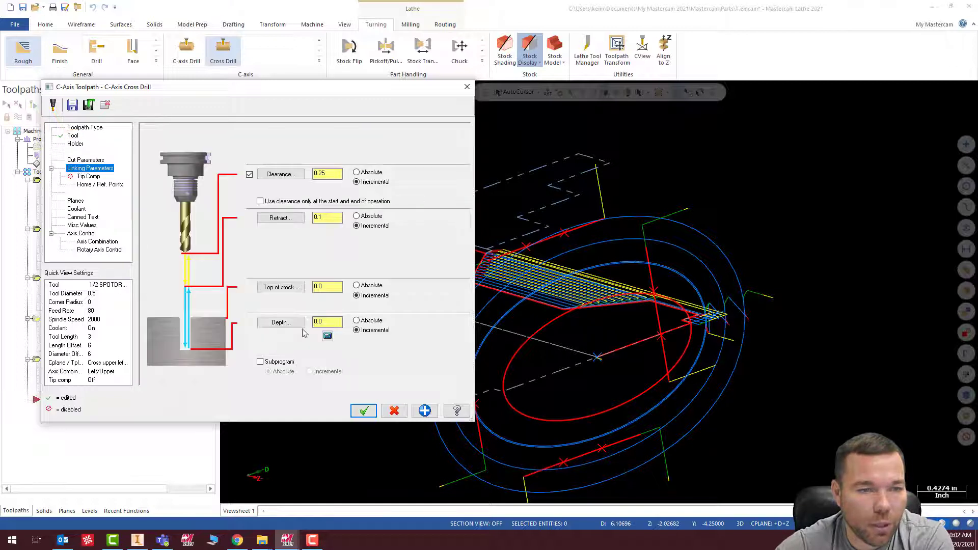
double_click(338, 321)
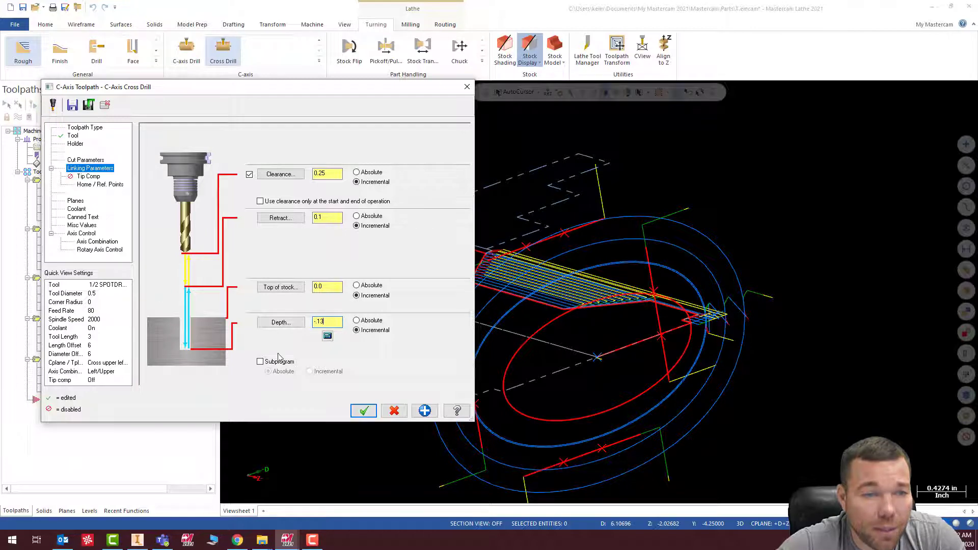
click(363, 410)
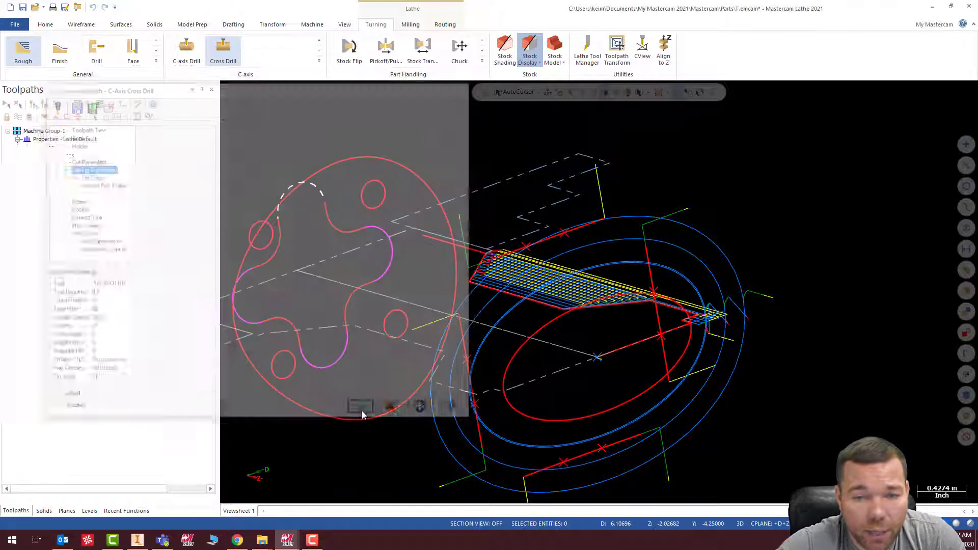
Examine the direction and spacing of the spot drill moves at both hole points from several angles and in top view.
scroll(569, 228, up, 3)
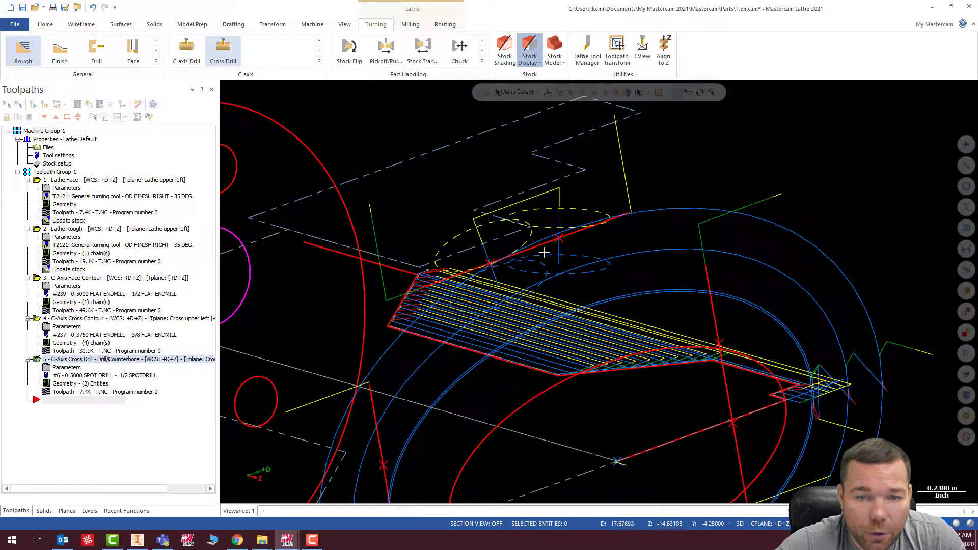
mouse_move(718, 361)
middle_down()
mouse_move(649, 270)
mouse_move(682, 347)
mouse_move(671, 326)
middle_up()
scroll(670, 326, down, 1)
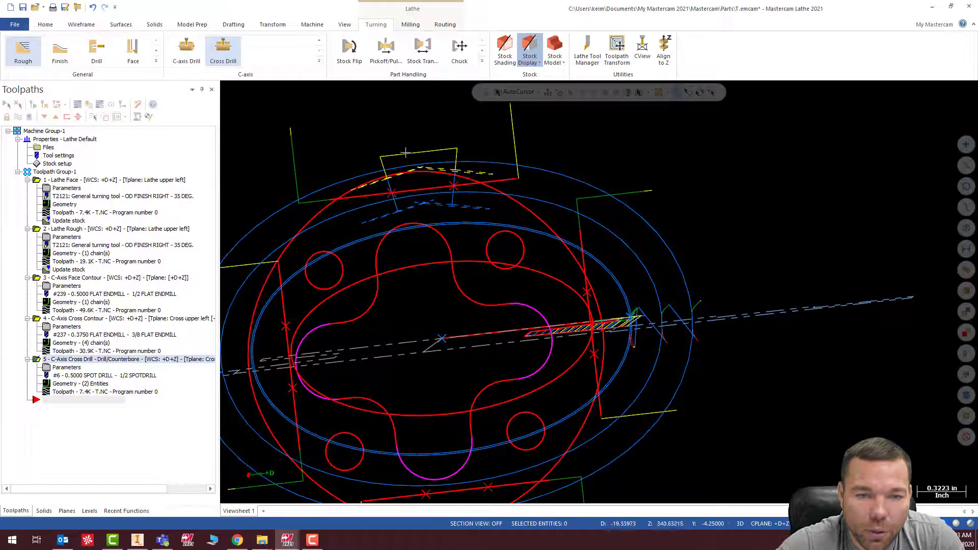
middle_drag(444, 199, 455, 216)
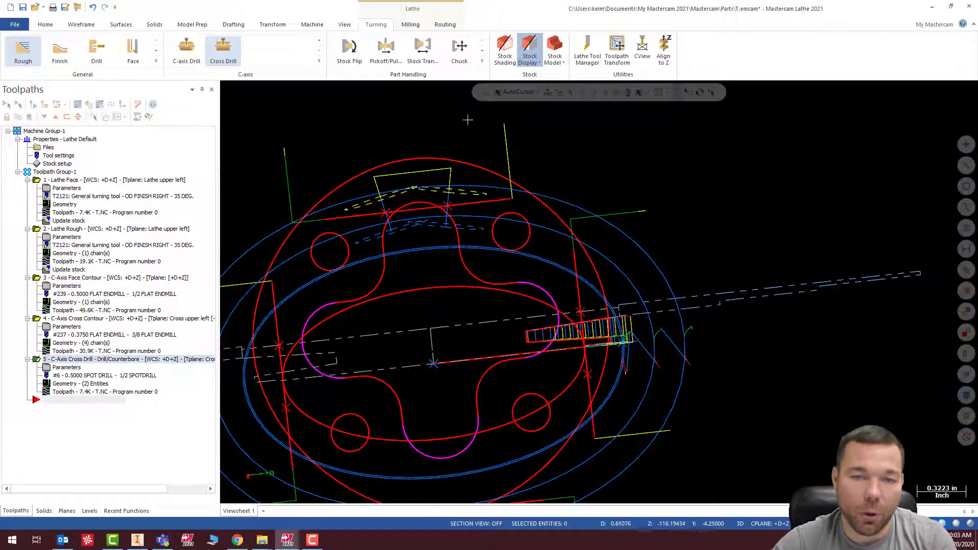
middle_drag(504, 206, 576, 203)
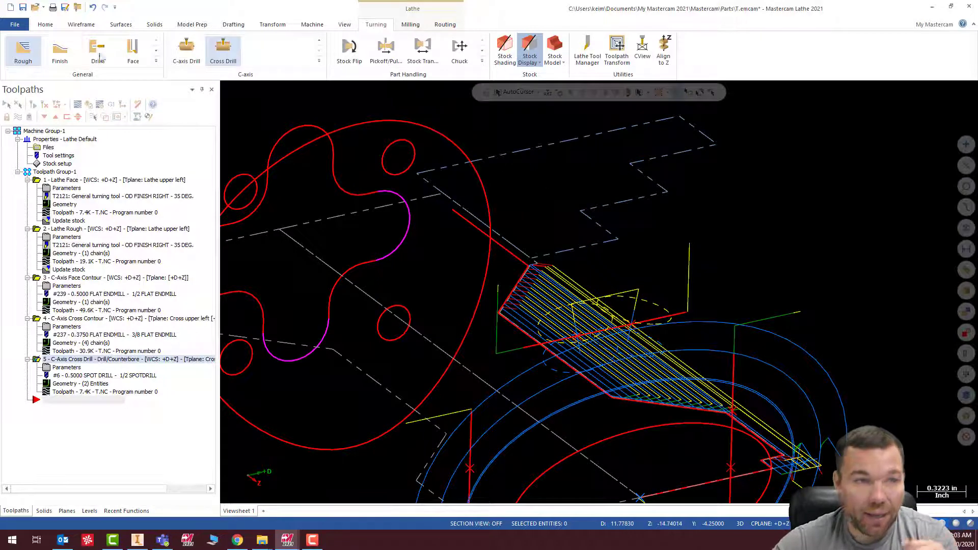
right_click(695, 161)
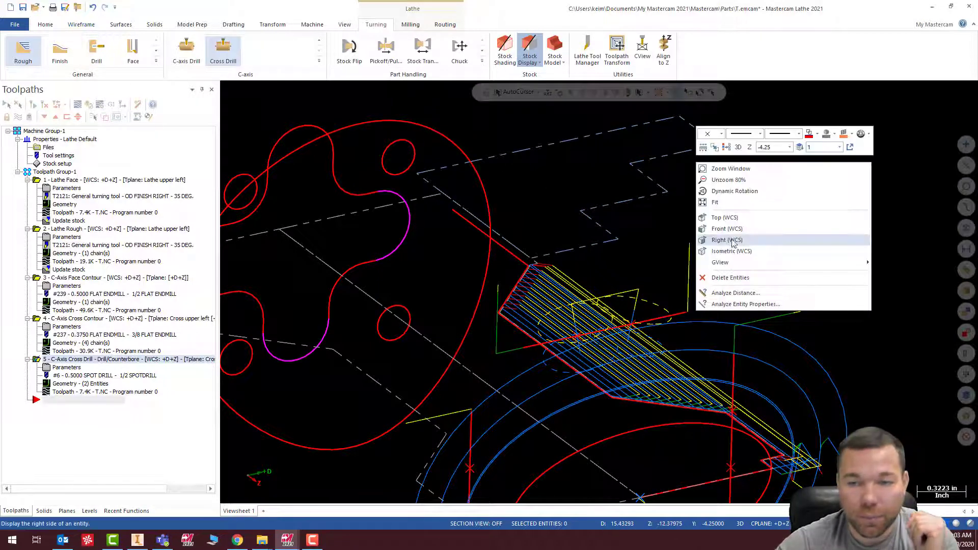
click(728, 216)
scroll(648, 307, up, 5)
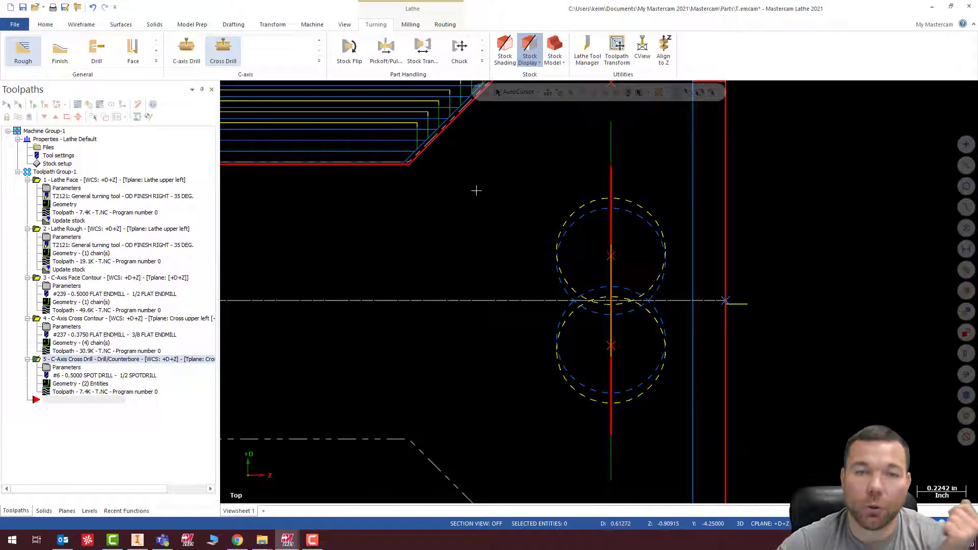
Draw two circles with a locked 0.25 diameter, centred on the two hole points of the flat.
click(81, 24)
click(172, 51)
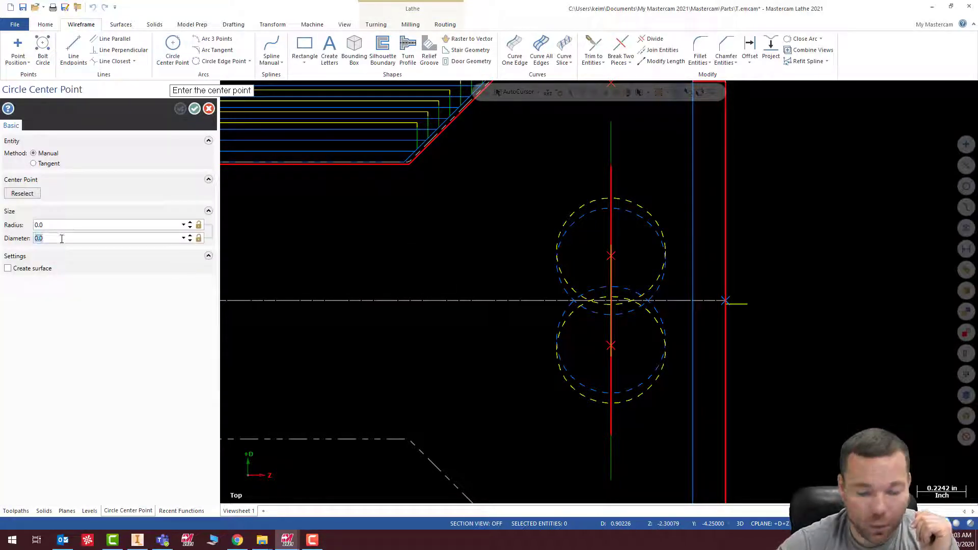
click(197, 239)
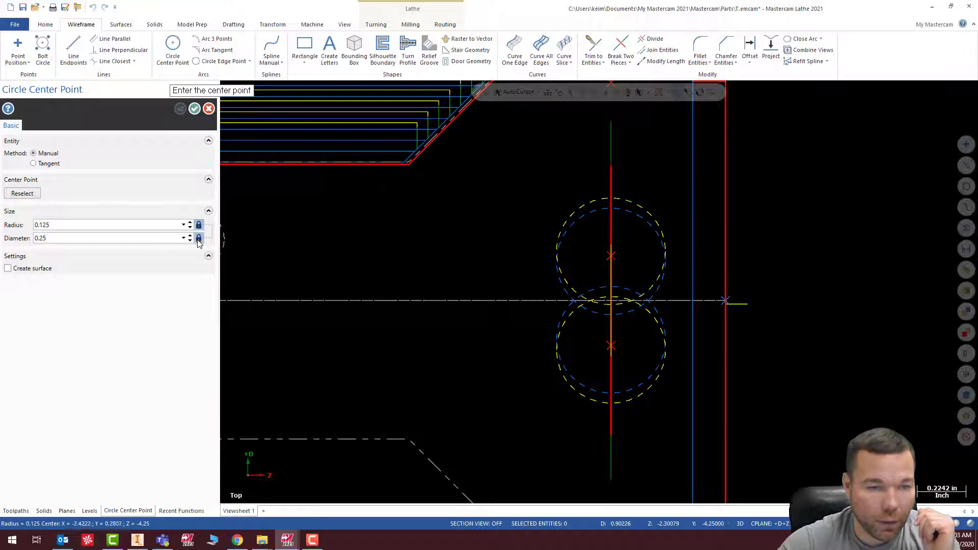
middle_drag(615, 256, 626, 257)
click(614, 253)
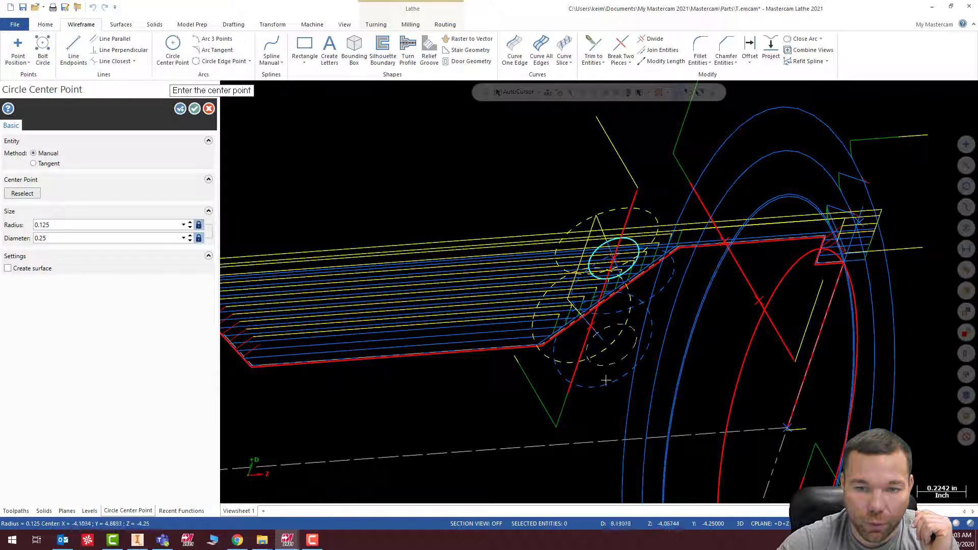
scroll(605, 308, down, 6)
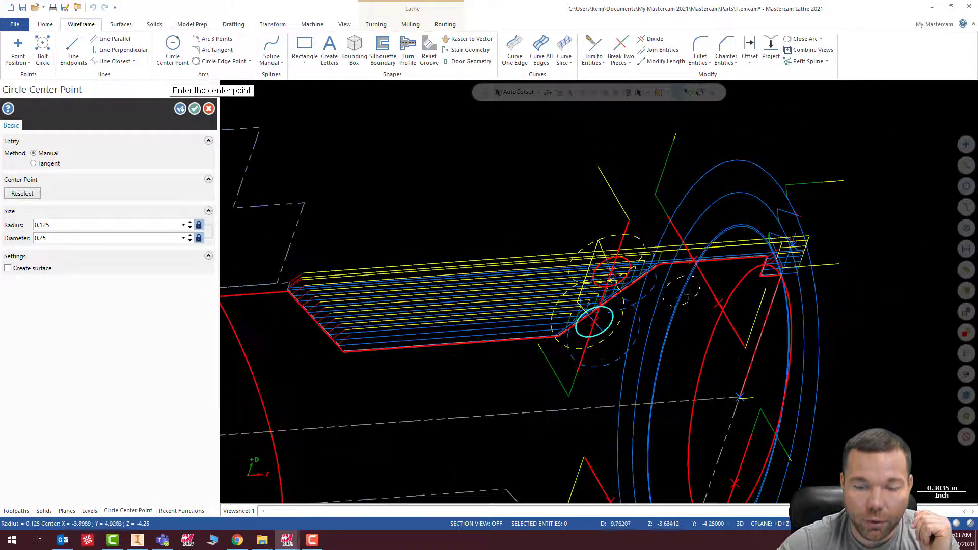
scroll(634, 311, up, 5)
click(194, 109)
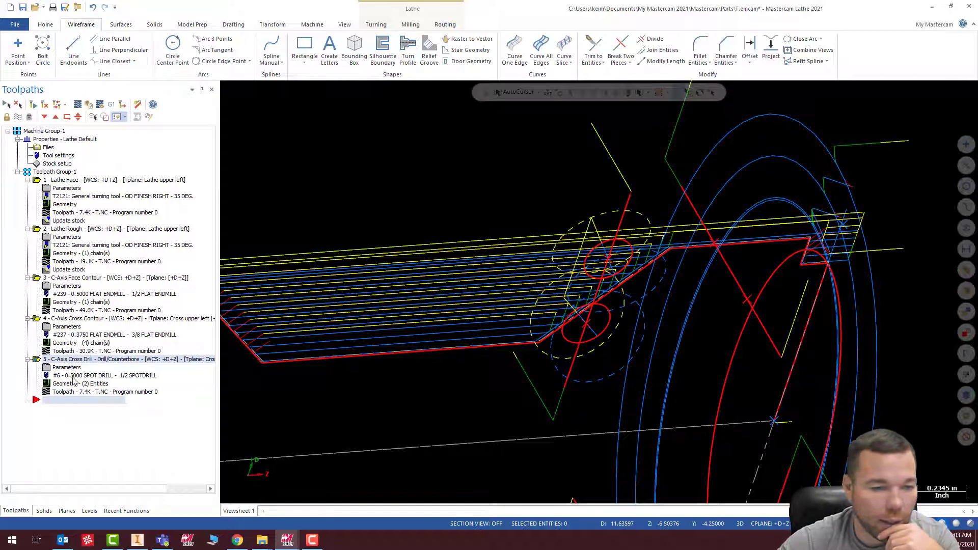
Remove both points from the hole definition of the C-axis cross drill operation.
click(73, 382)
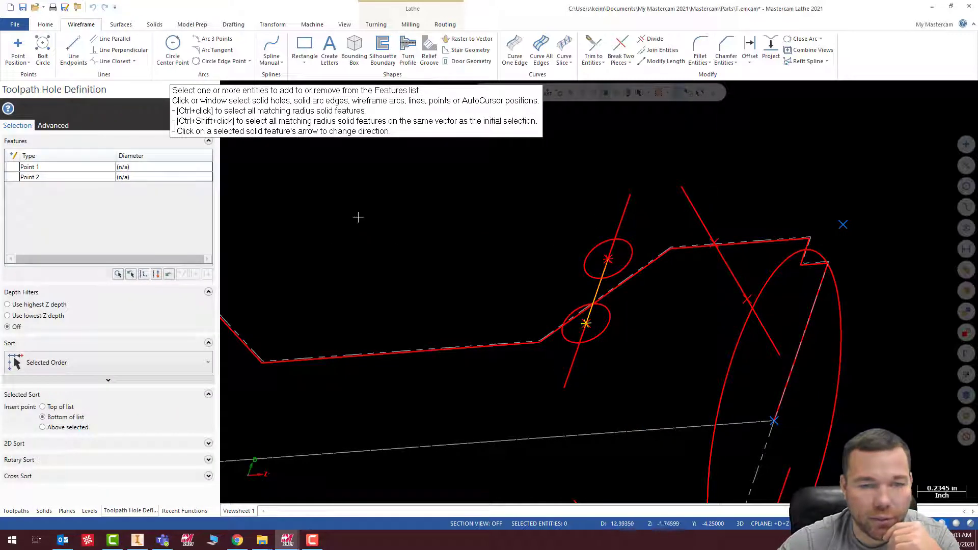
click(68, 177)
key(Delete)
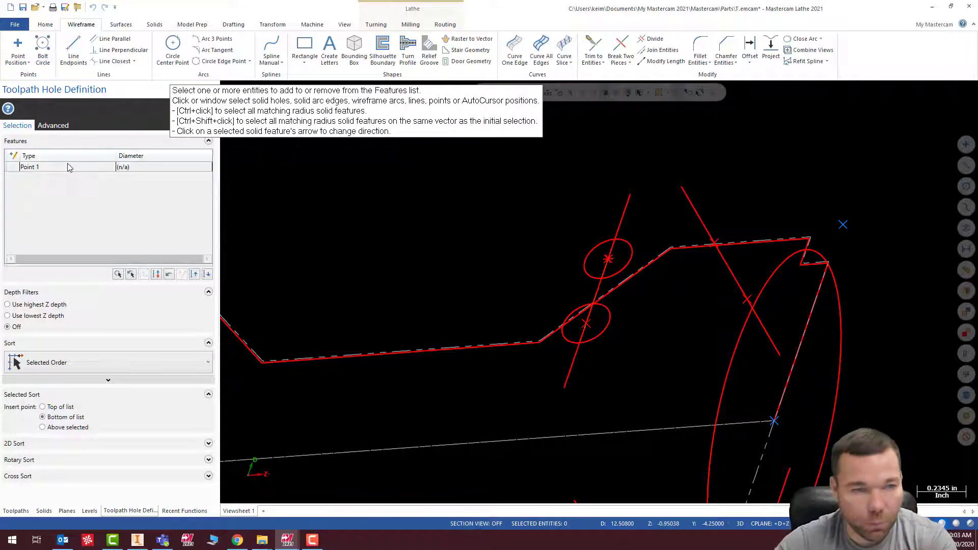
click(68, 167)
key(Delete)
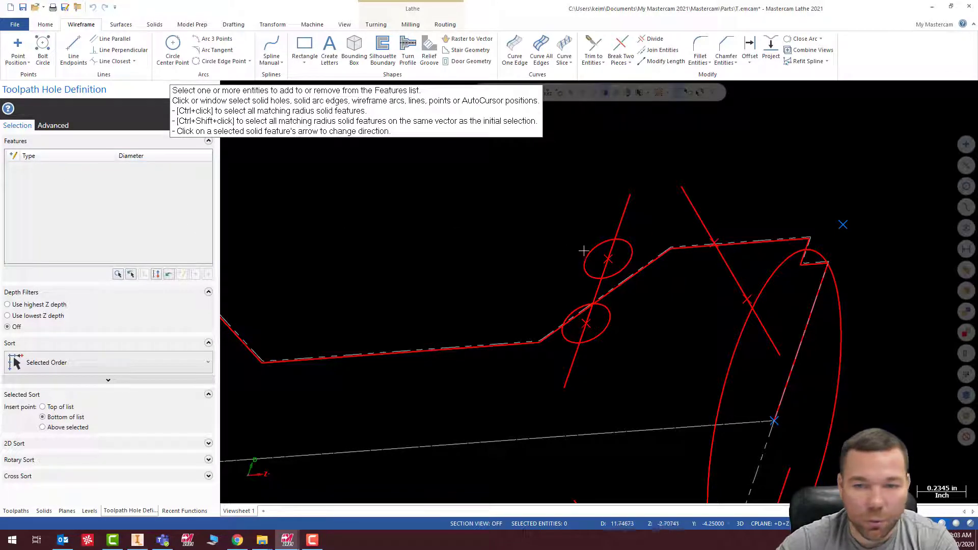
Add the two 0.25 diameter circles as the cross drill's hole features and regenerate the toolpath.
click(630, 252)
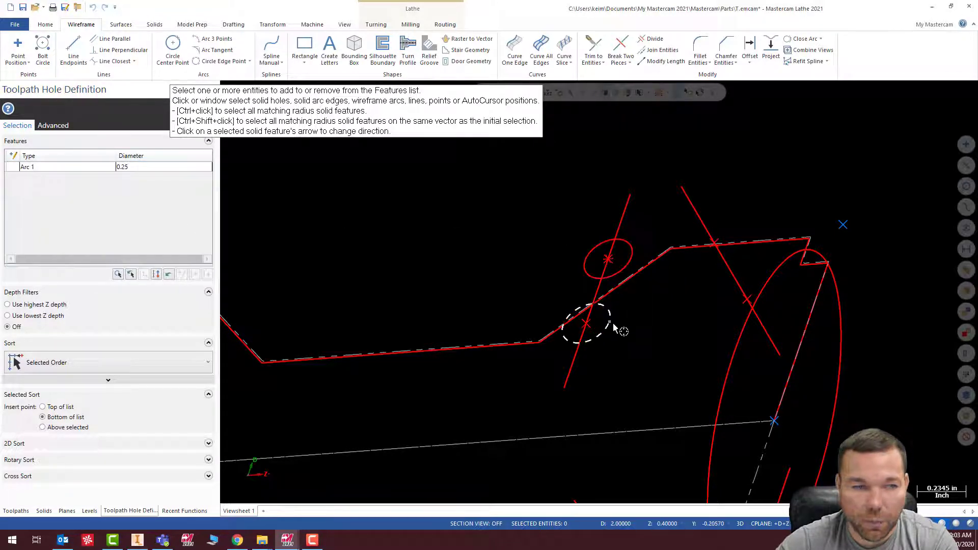
click(613, 326)
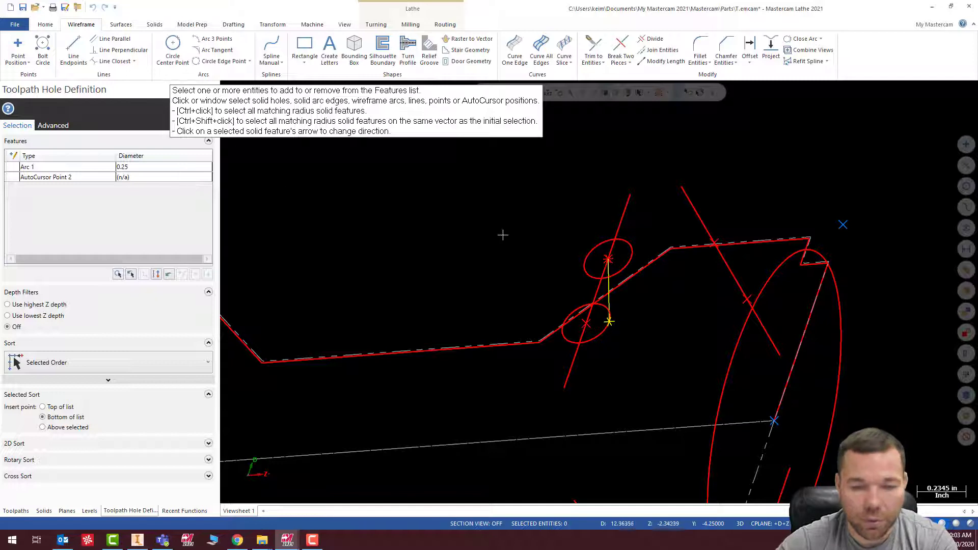
click(71, 177)
key(Delete)
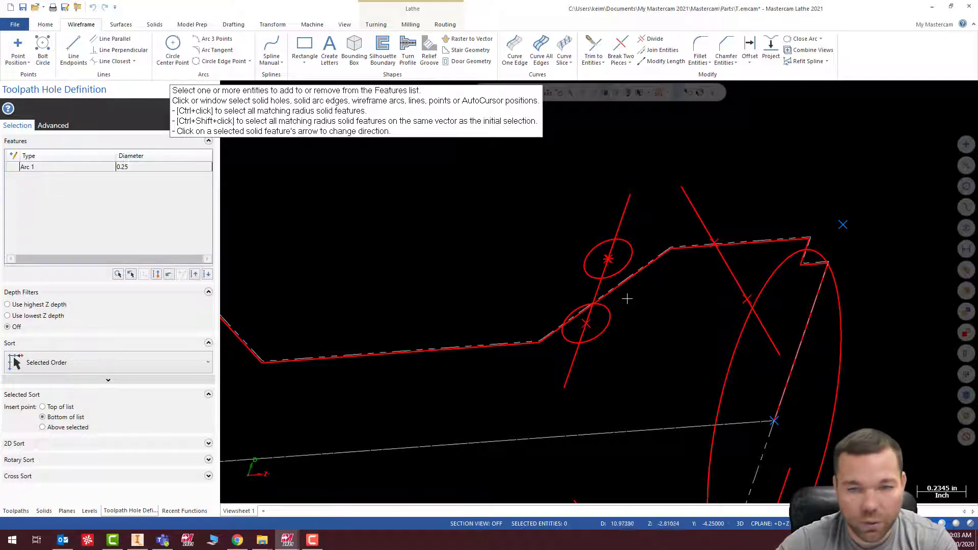
click(616, 311)
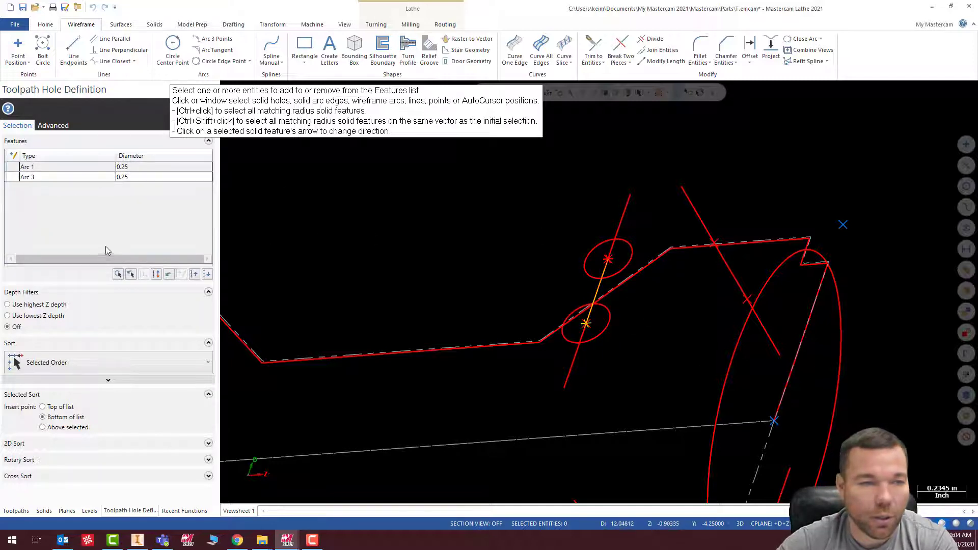
key(Return)
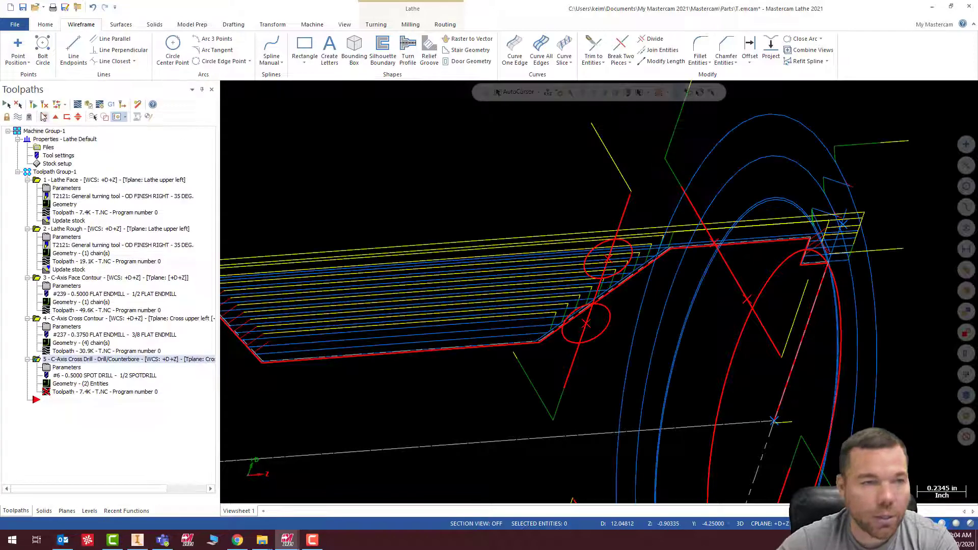
click(34, 105)
Examine the regenerated spot drill moves at the two circles, from the part's end and at an angle.
middle_drag(589, 316, 672, 276)
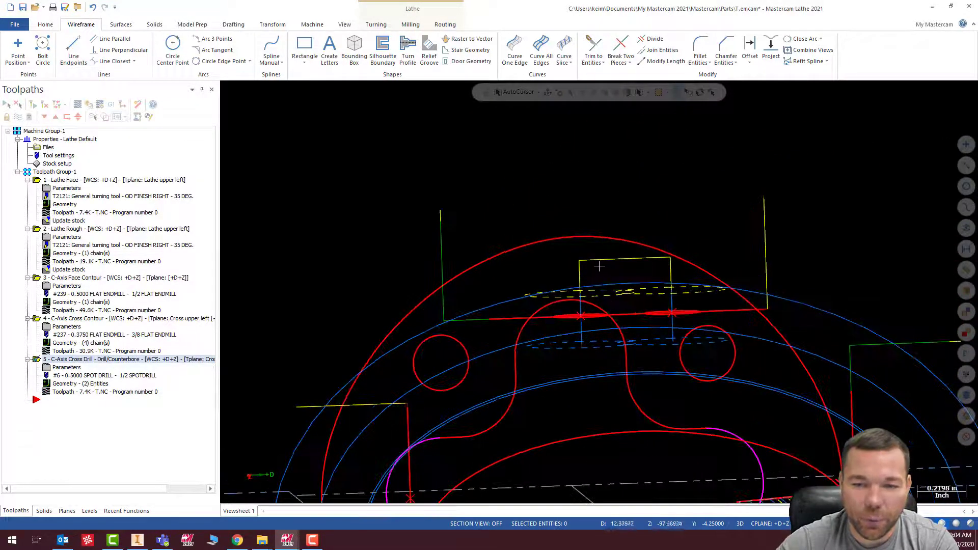
middle_drag(599, 290, 592, 384)
middle_drag(611, 259, 581, 313)
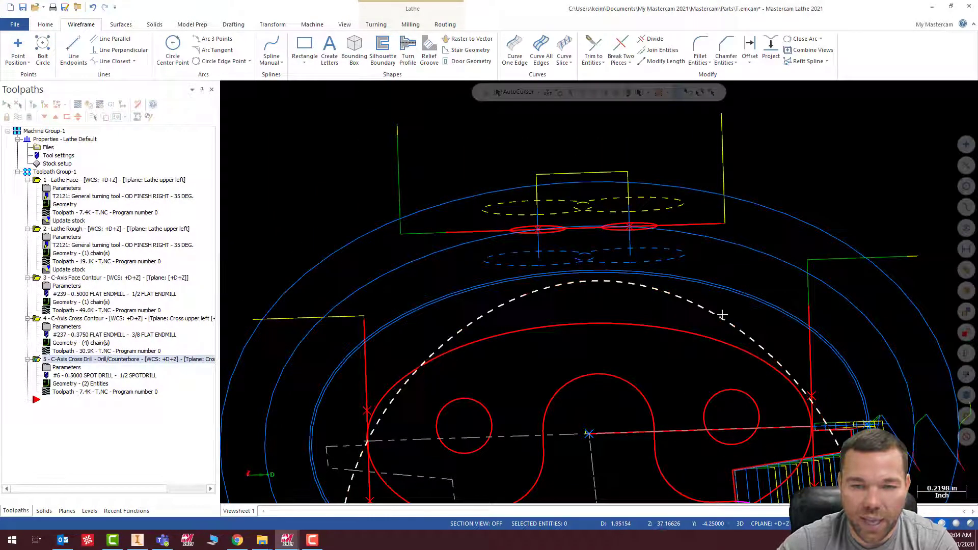
middle_drag(584, 436, 714, 321)
middle_drag(602, 246, 597, 309)
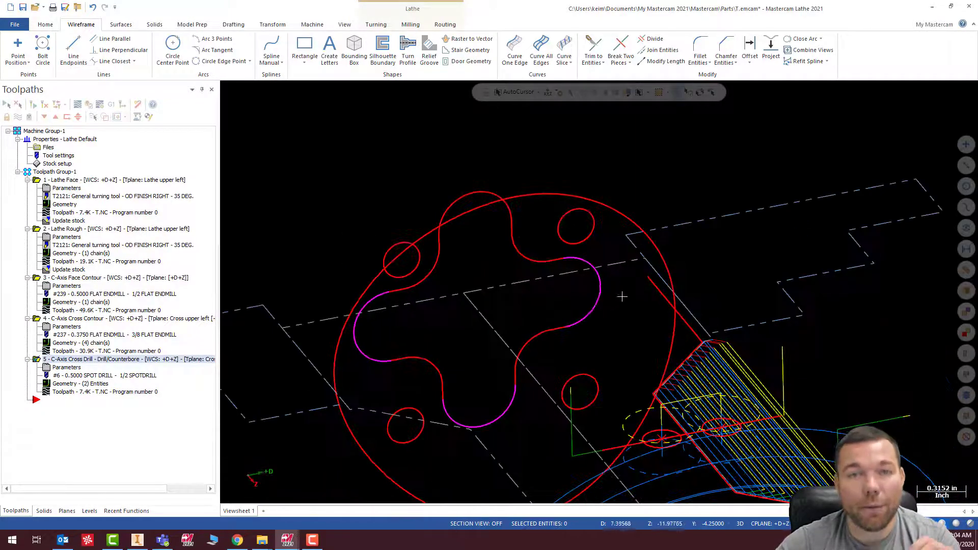
scroll(656, 288, down, 4)
scroll(702, 404, up, 1)
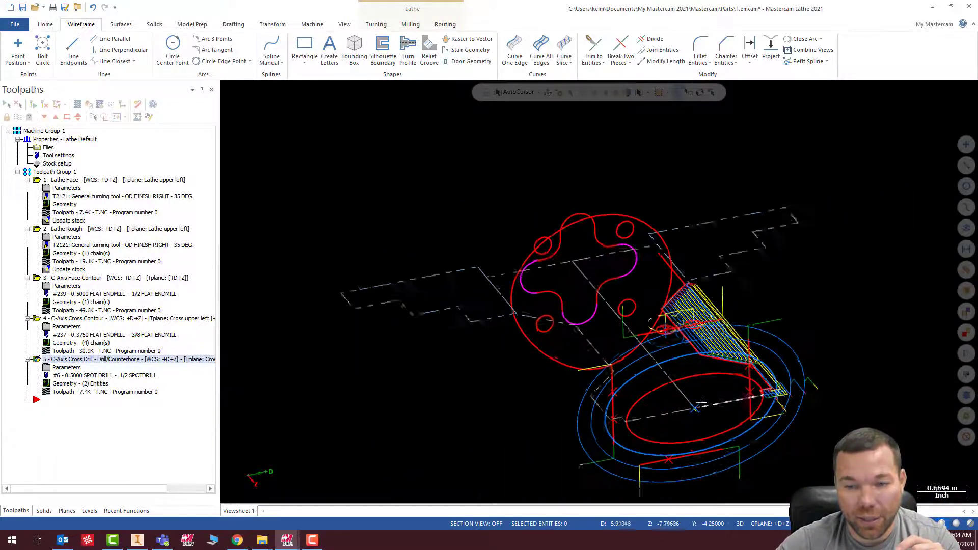
scroll(701, 403, up, 2)
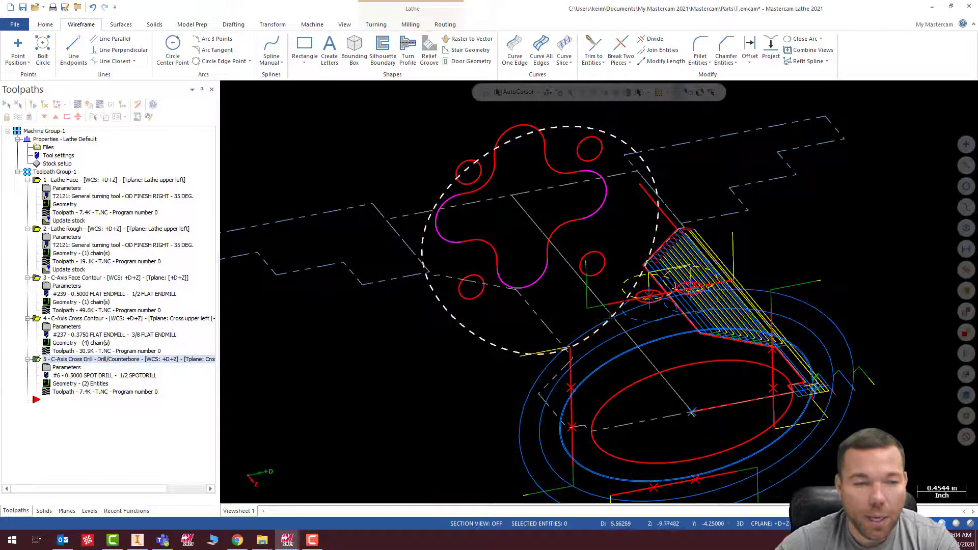
scroll(624, 318, up, 2)
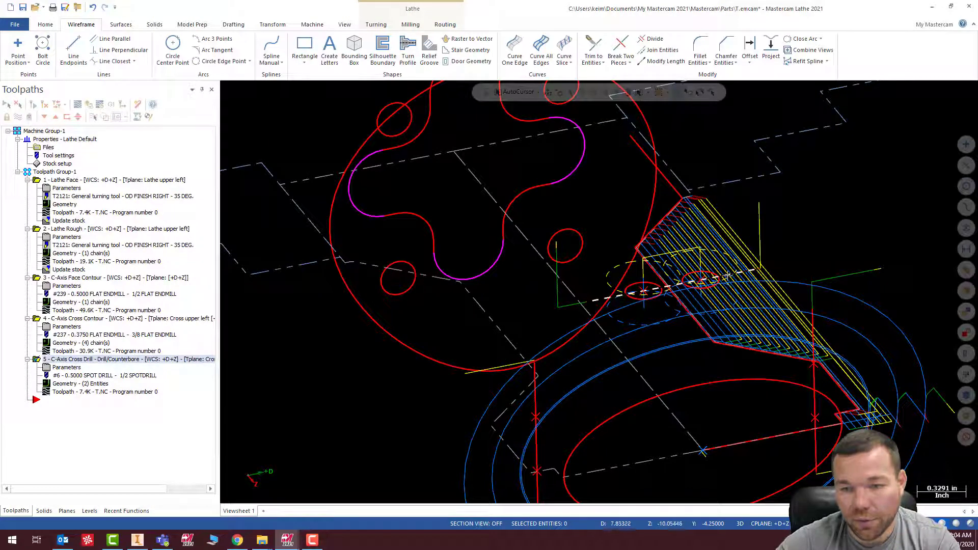
Create a Toolpath Transform of type Rotate with the C-axis cross drill as its source, keeping that operation selected despite the rotary axis warning.
click(376, 24)
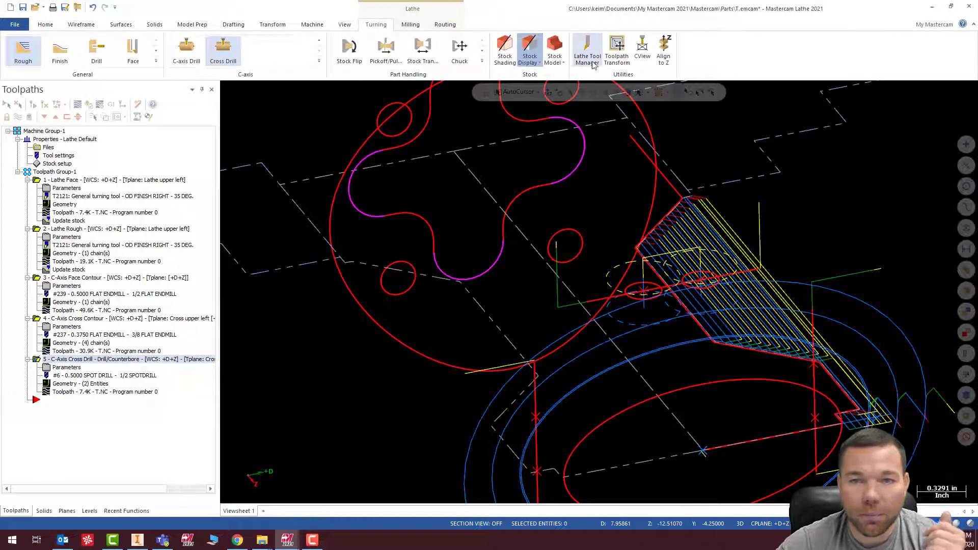
click(615, 49)
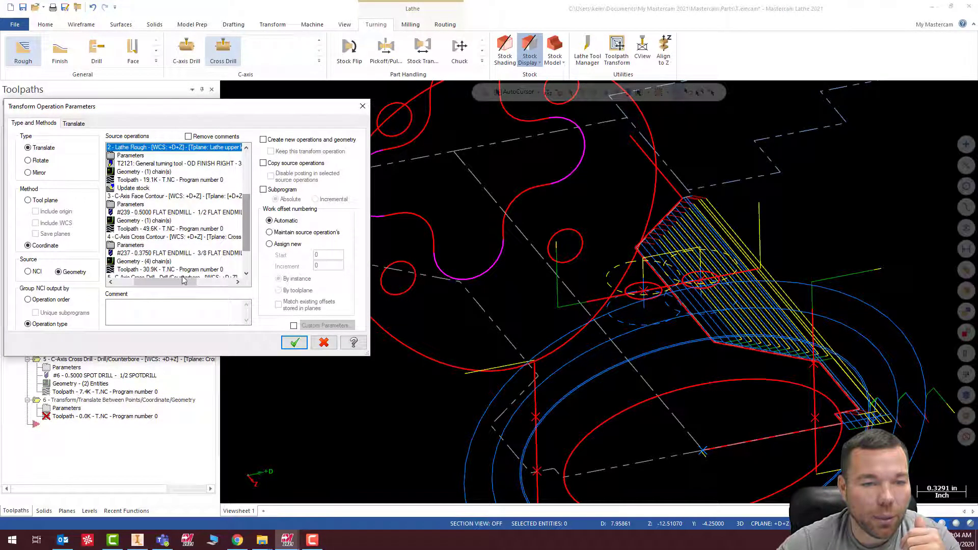
drag(192, 282, 165, 283)
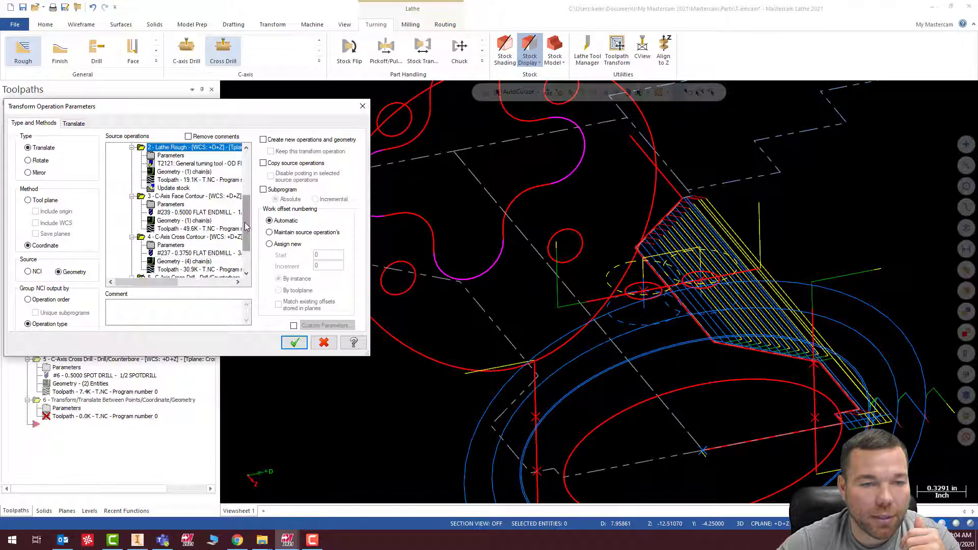
drag(246, 224, 239, 281)
click(193, 237)
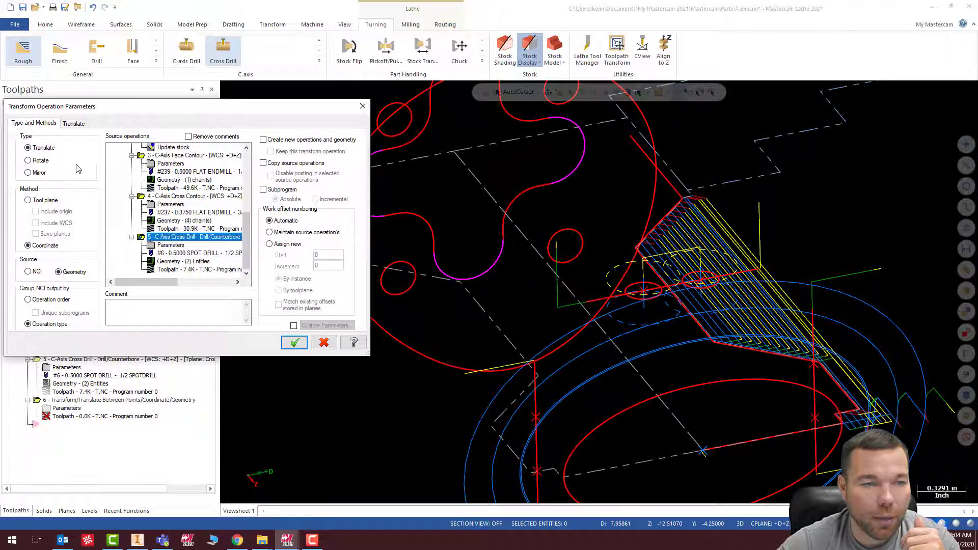
click(41, 160)
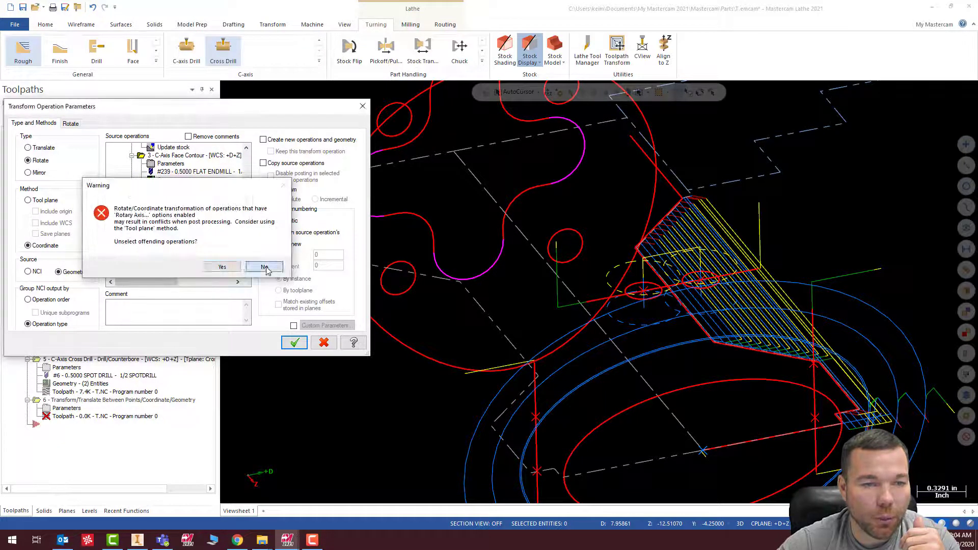
click(262, 266)
Set the rotation plane to Right, keep the 90 degree angles, and generate the rotated cross drill toolpath.
click(70, 124)
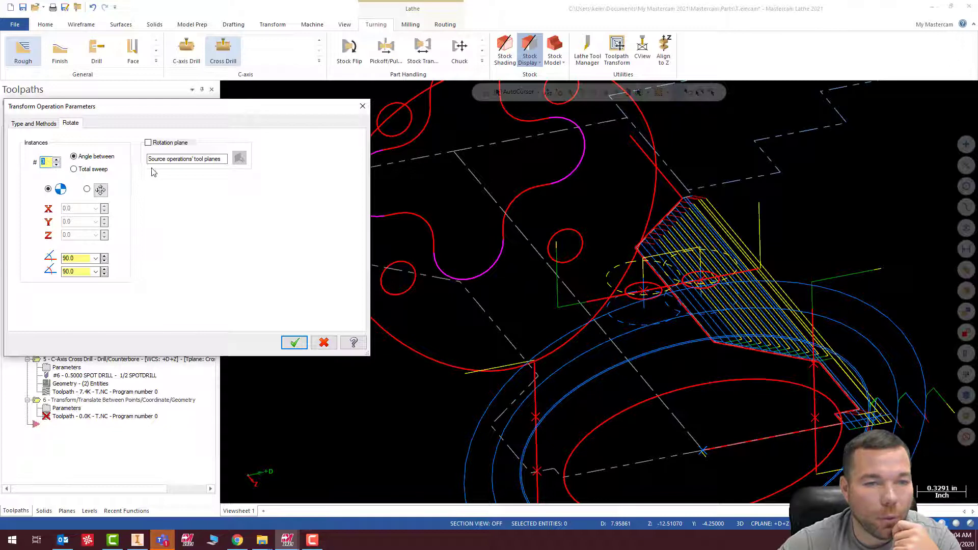
click(239, 160)
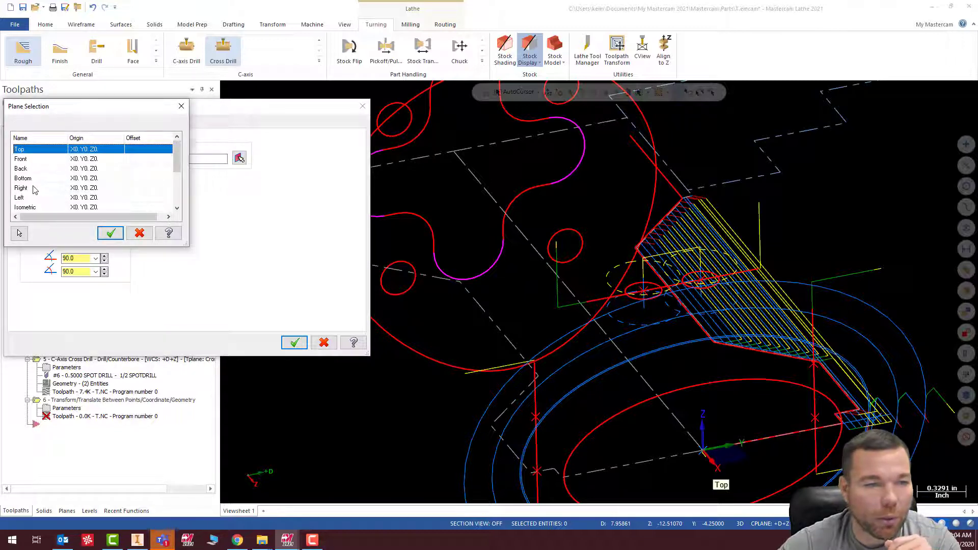
click(32, 188)
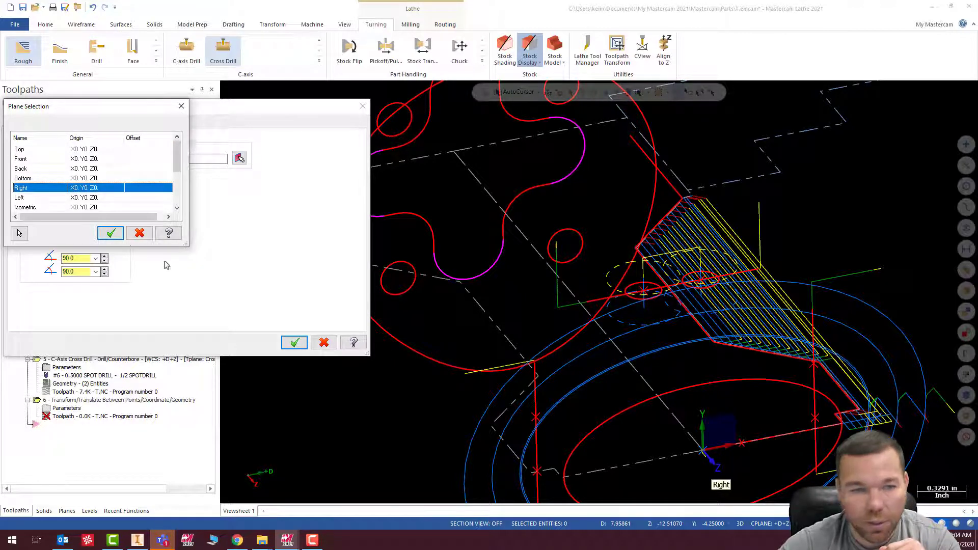
click(111, 233)
click(294, 342)
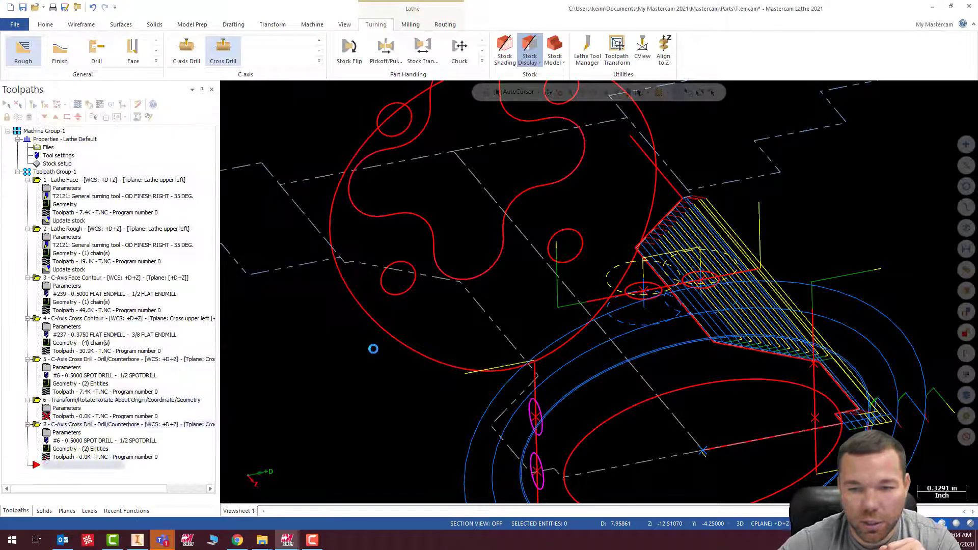
Examine the rotated spot drill moves on the other flats from several angles and in top view.
scroll(410, 213, down, 4)
scroll(630, 454, up, 4)
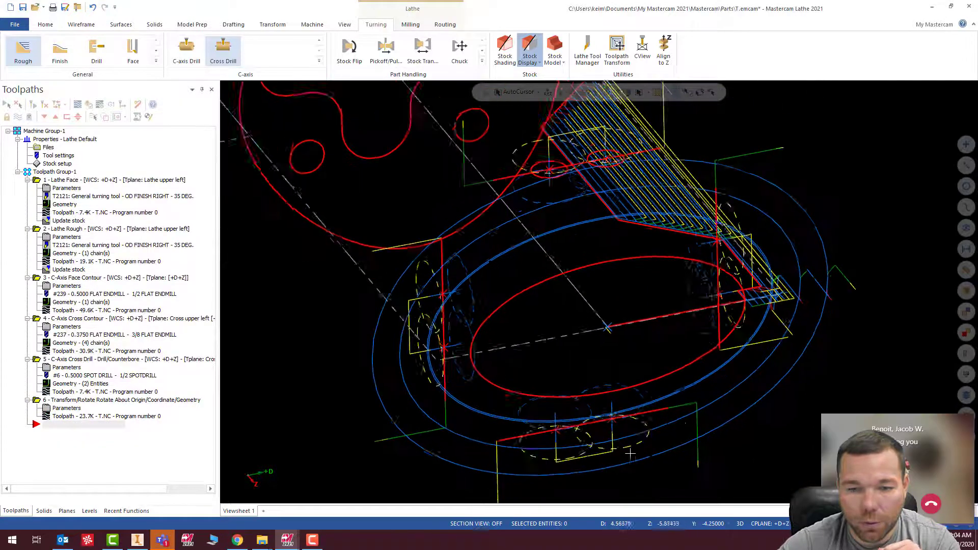
scroll(630, 454, up, 1)
middle_drag(713, 406, 813, 406)
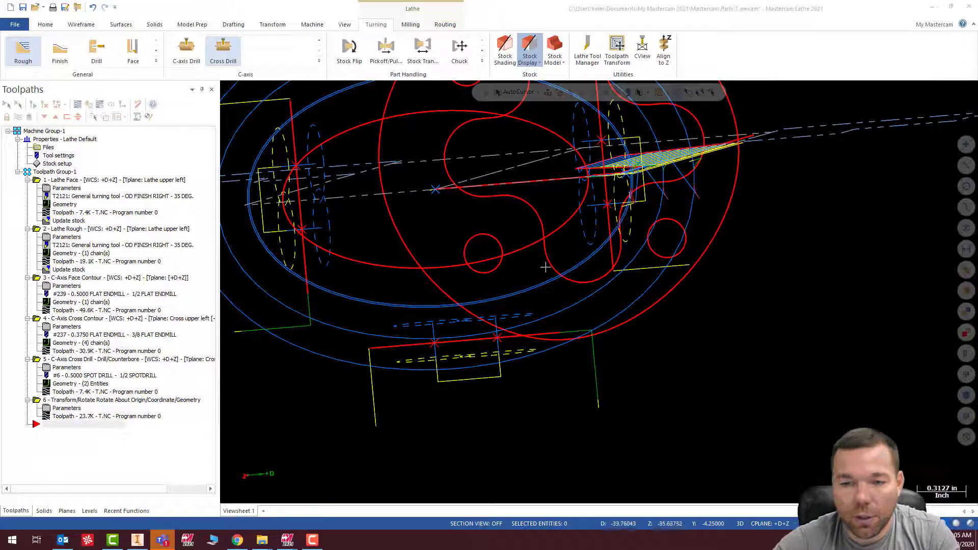
middle_drag(506, 301, 377, 345)
scroll(474, 331, down, 4)
scroll(479, 257, up, 5)
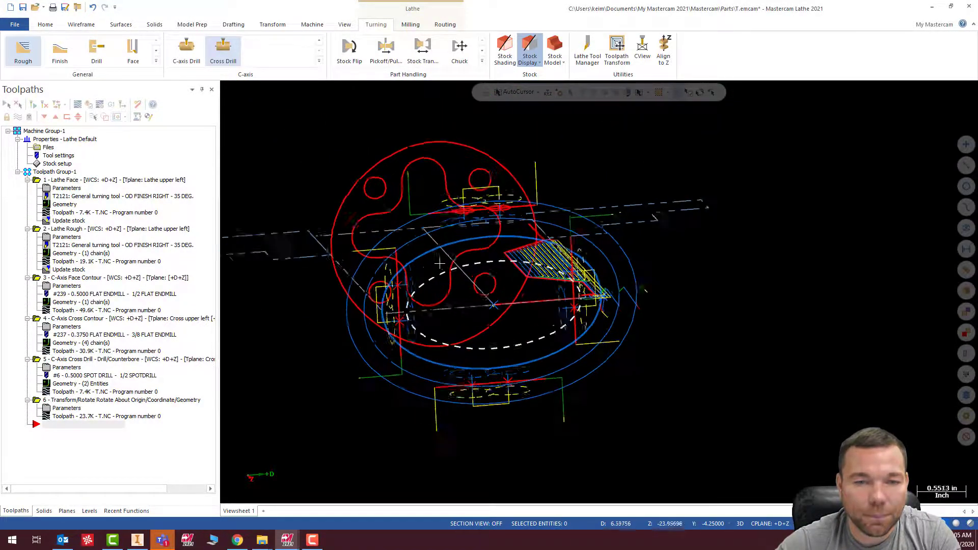
right_click(584, 150)
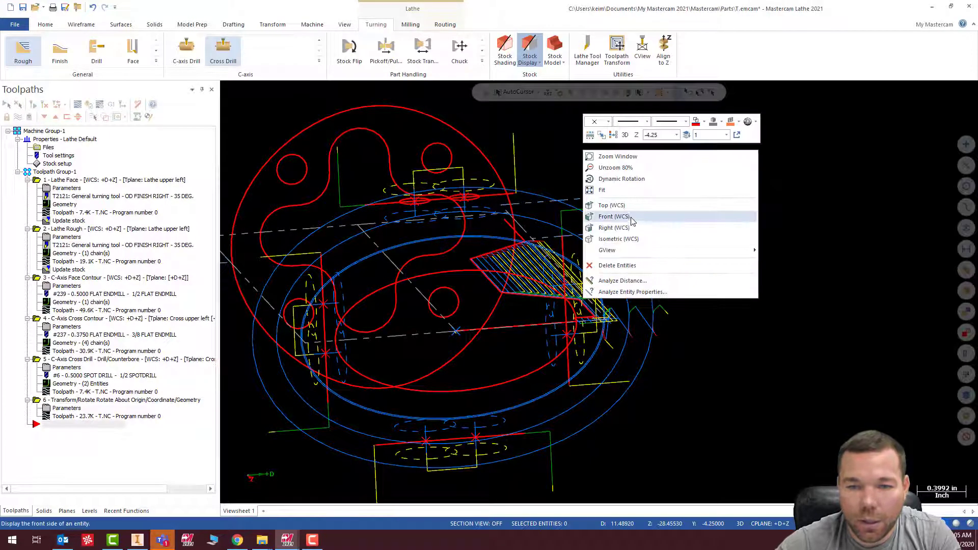
click(626, 207)
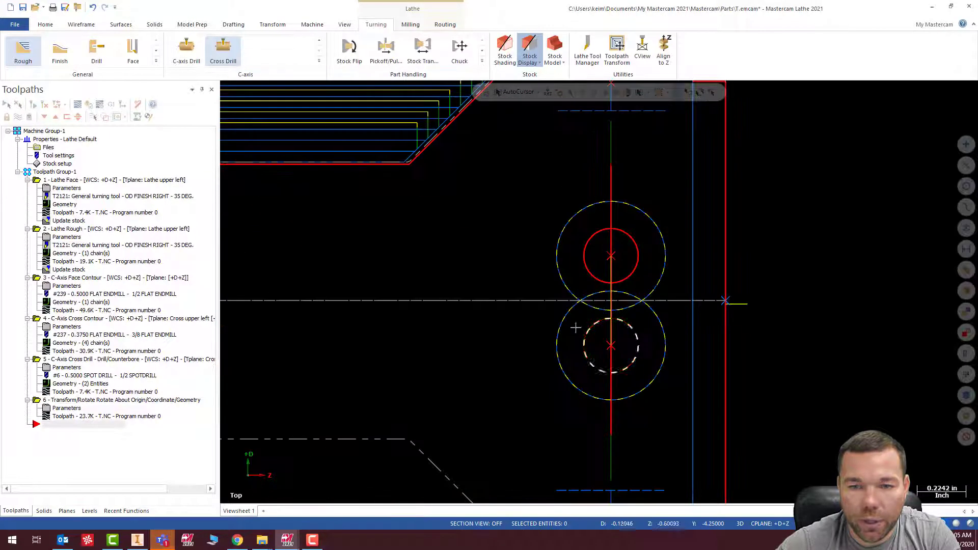
middle_drag(654, 312, 736, 286)
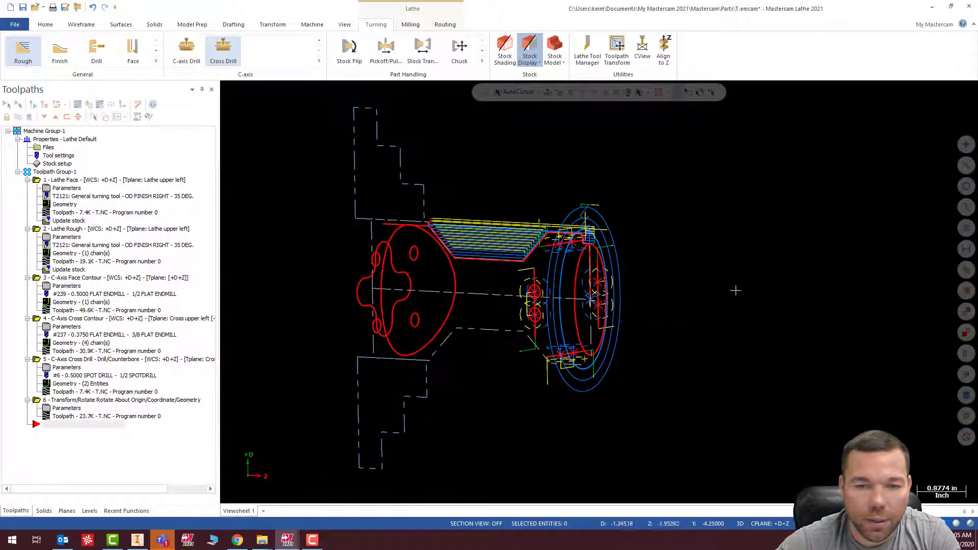
Select all operations, regenerate them, and open them in the Verify simulation.
click(7, 104)
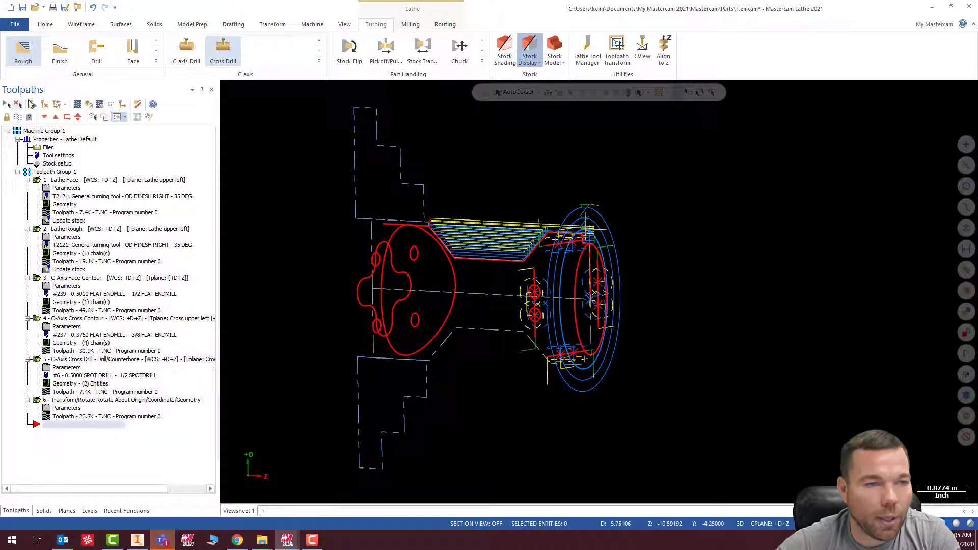
click(33, 105)
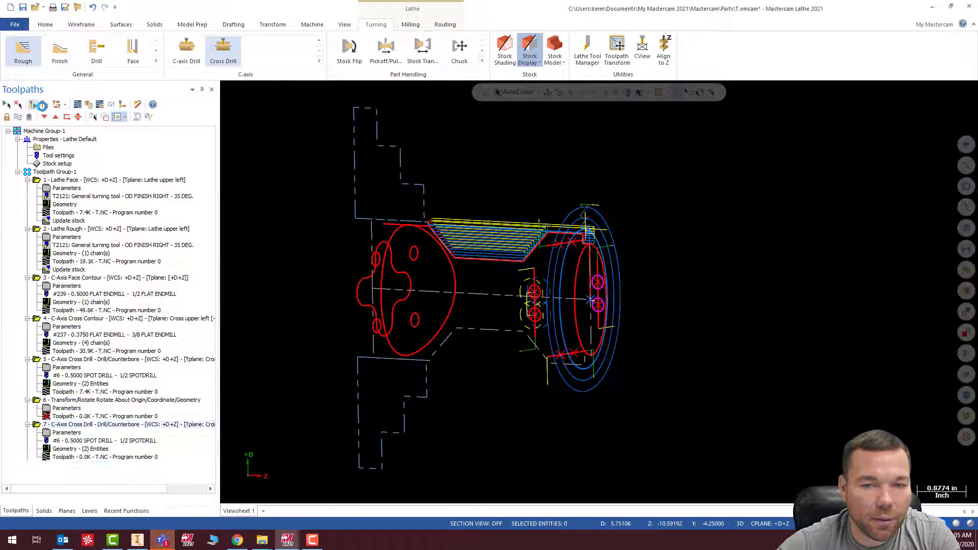
click(88, 105)
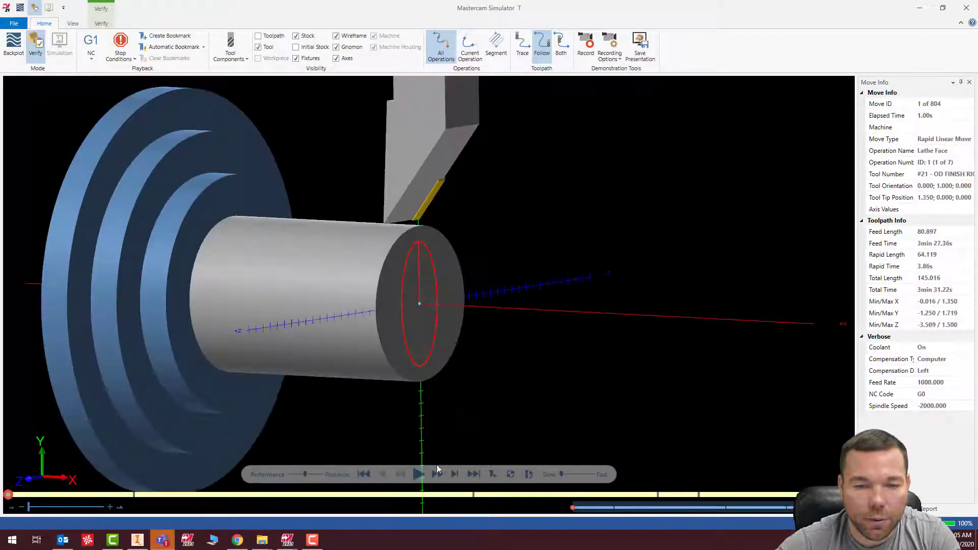
Play the machining simulation to its end at a faster speed and inspect the spot-drilled holes on the flats up close.
click(412, 469)
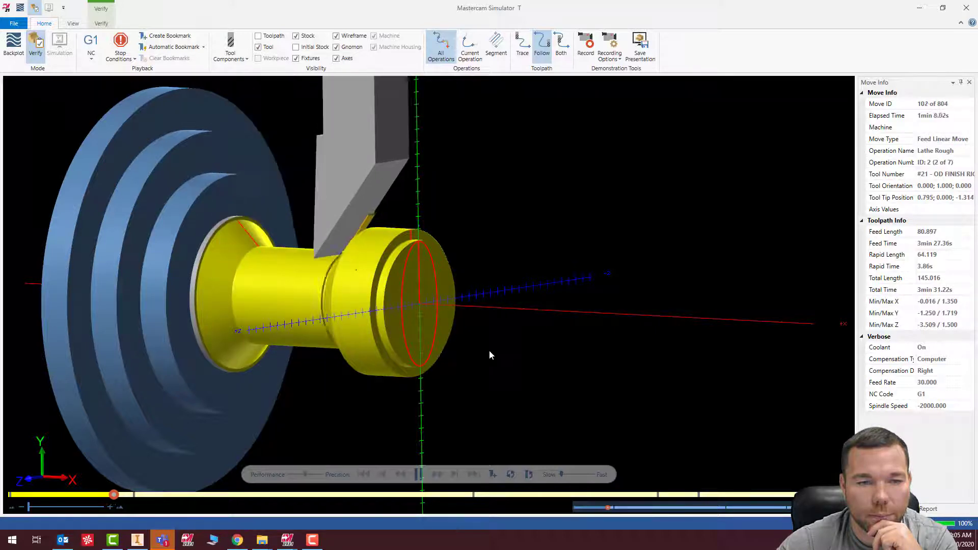
click(573, 474)
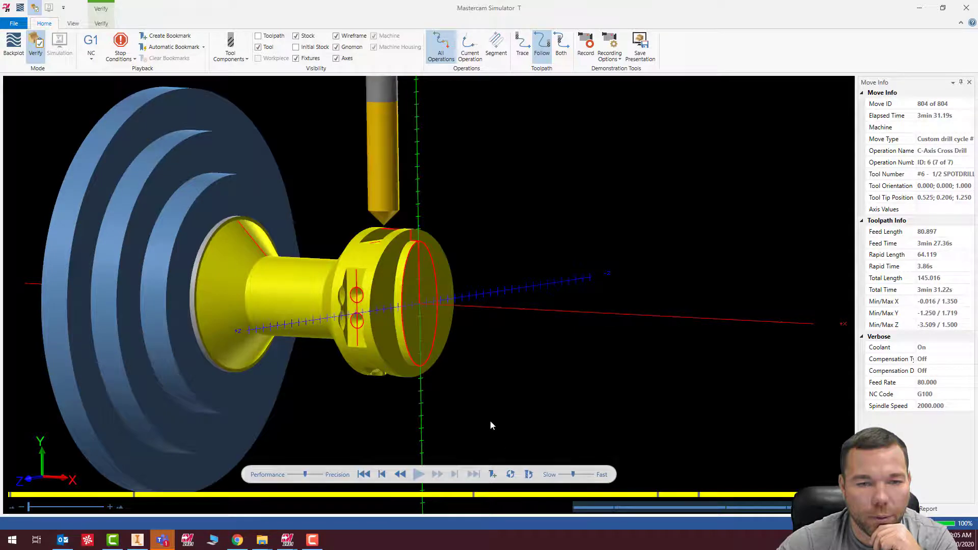
scroll(345, 294, up, 8)
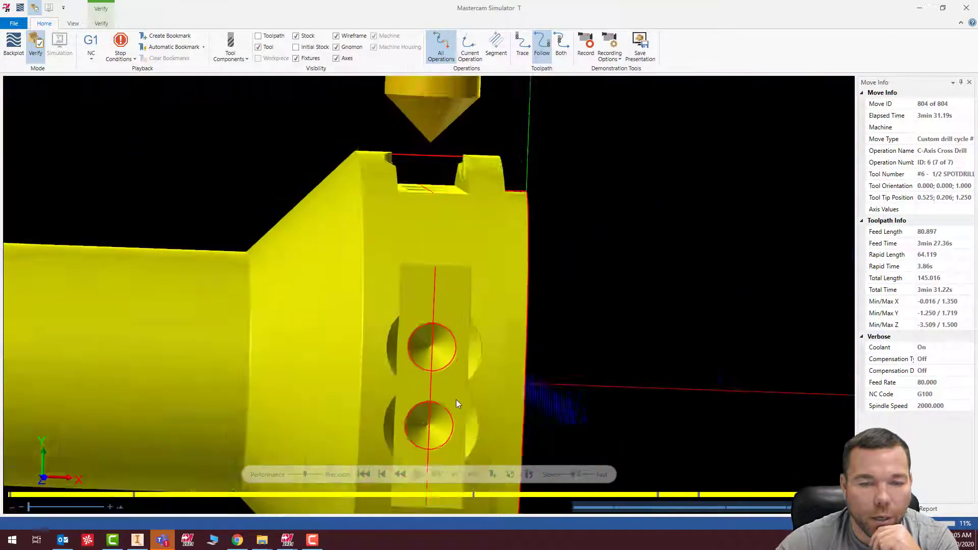
Examine the spot-drilled holes on the flats from several angles and close the simulation.
scroll(463, 371, up, 4)
scroll(392, 270, down, 4)
middle_drag(393, 267, 417, 310)
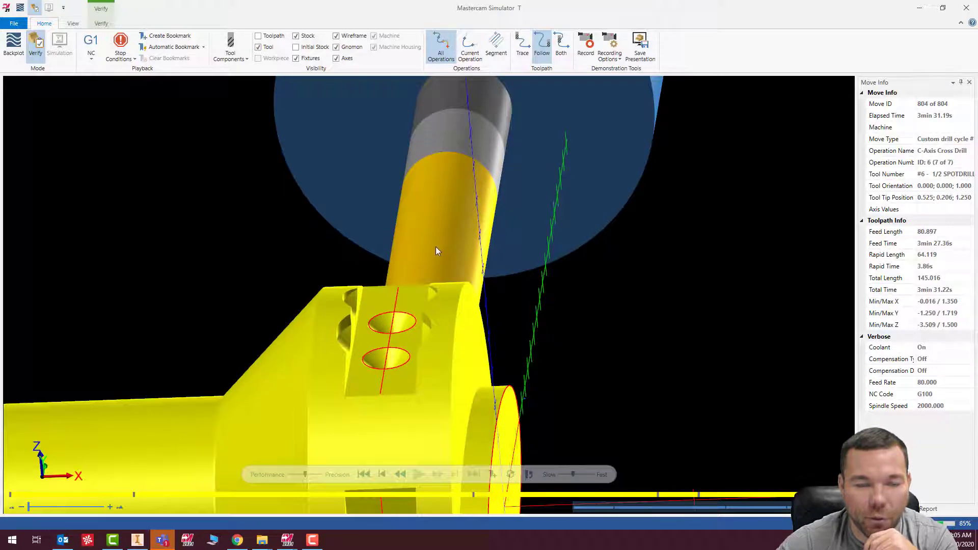
middle_drag(435, 247, 386, 340)
scroll(447, 246, down, 5)
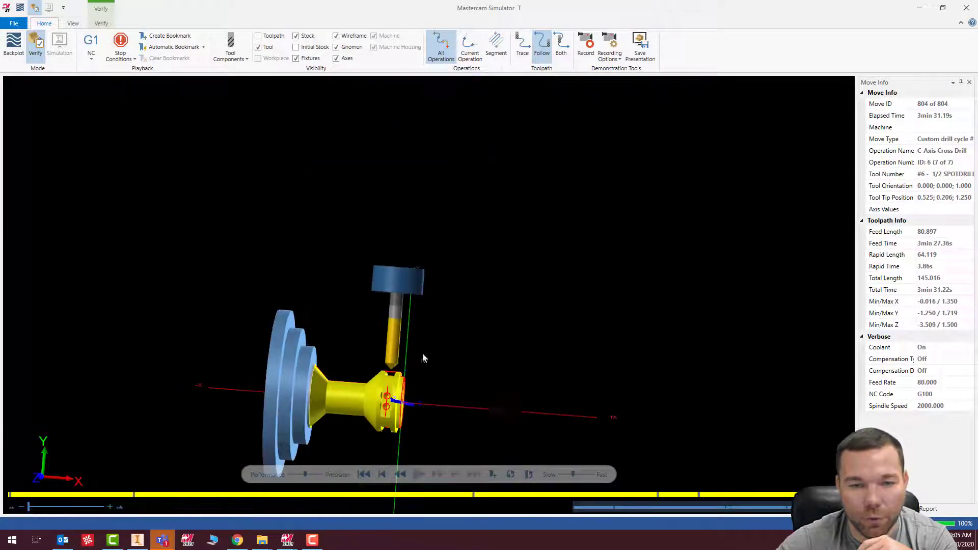
middle_drag(478, 366, 480, 368)
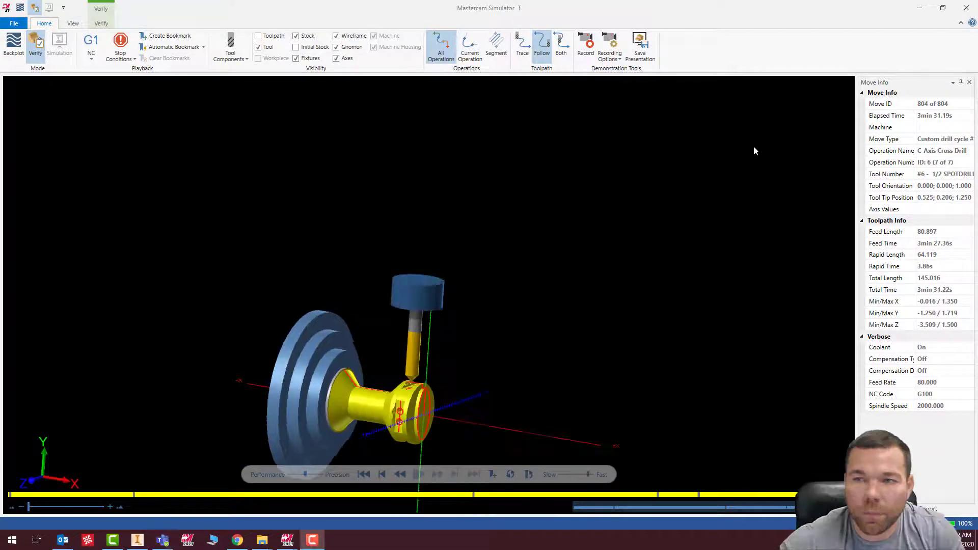
click(966, 7)
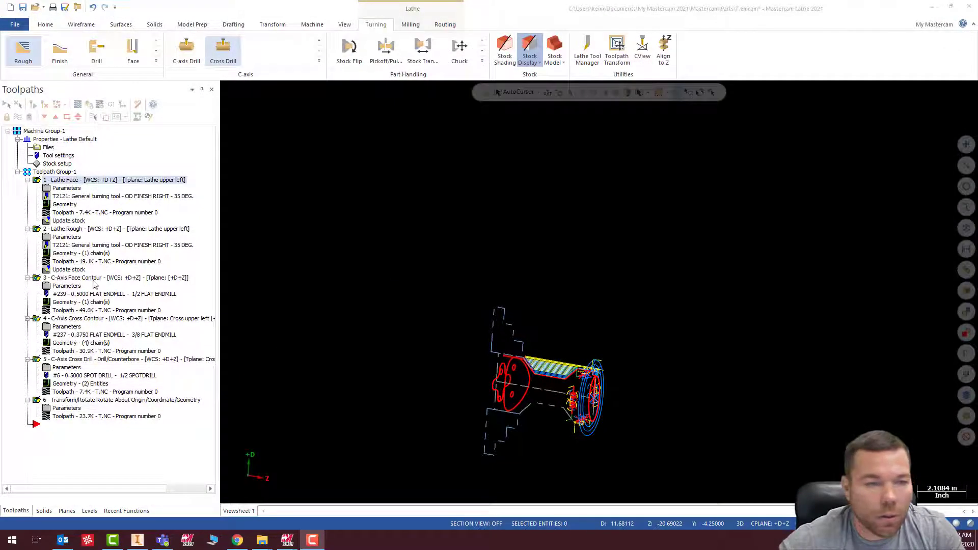
Set the spot drill's diameter to 0.3125 and update the assembly in all operations that use it.
click(72, 381)
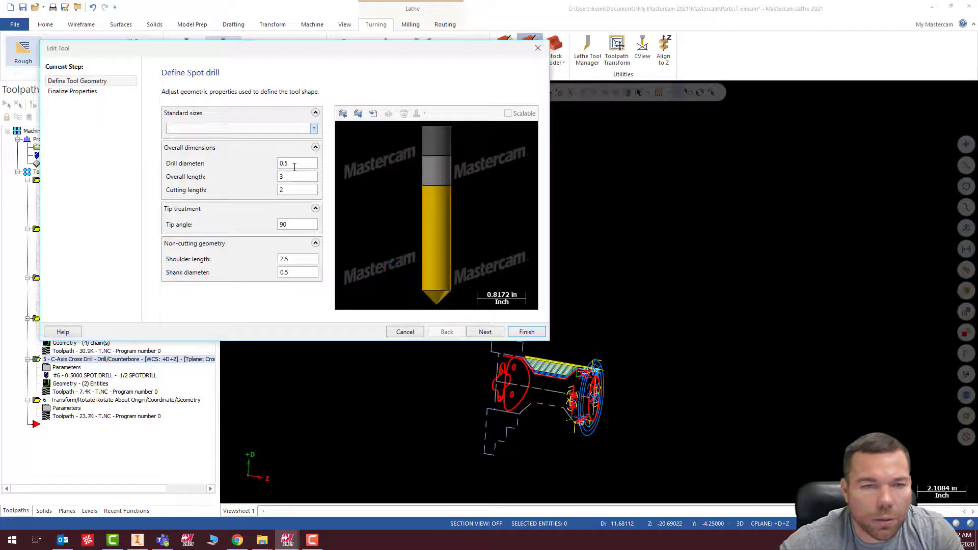
double_click(307, 163)
text(.3125)
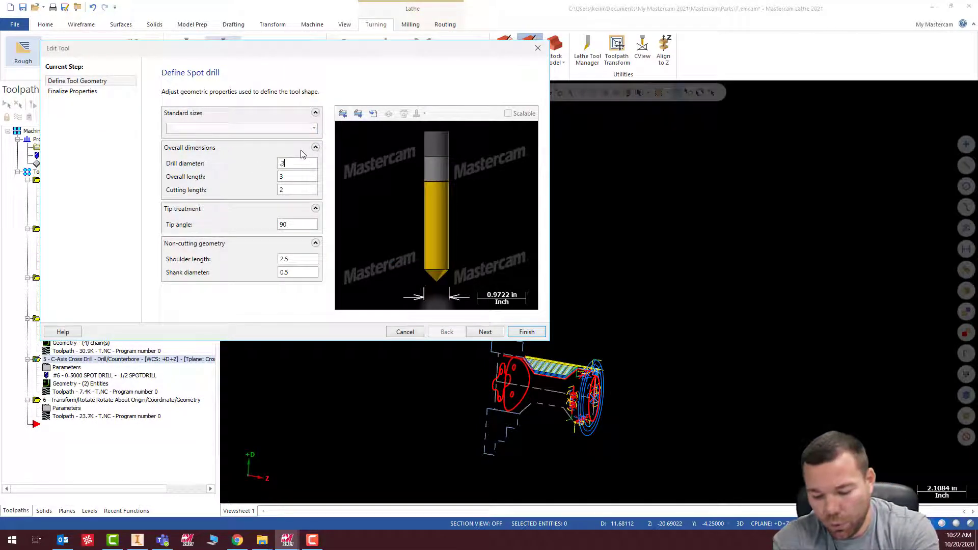
click(515, 332)
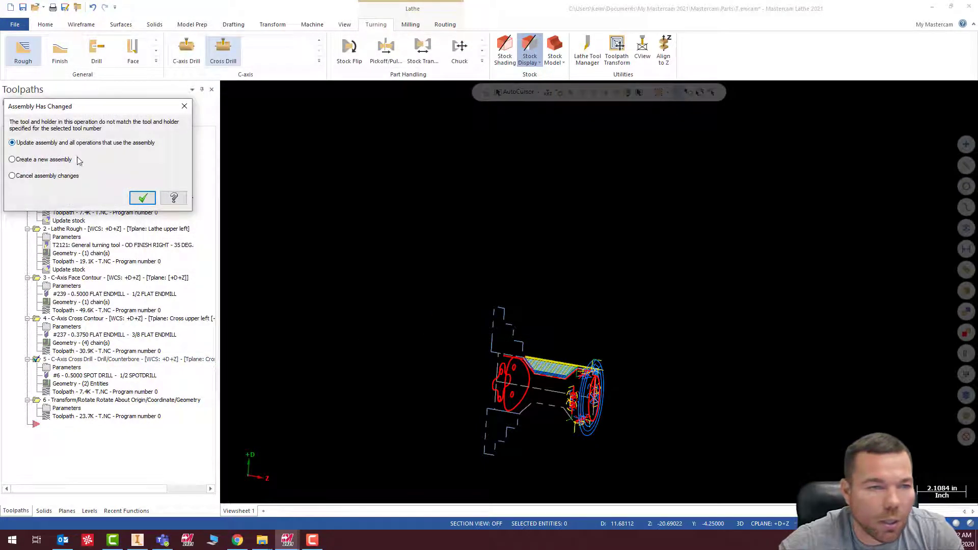
click(143, 198)
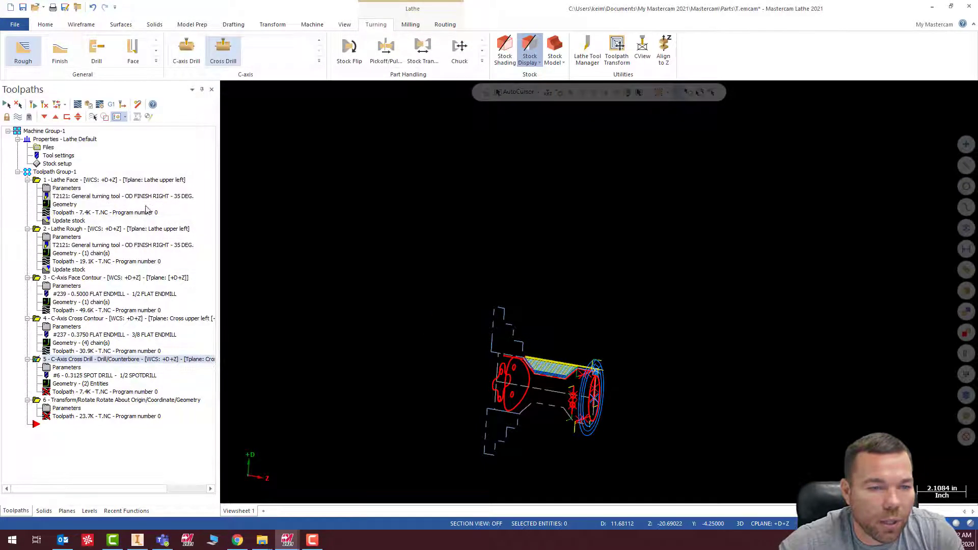
Select all operations, regenerate them with the resized spot drill, and open them in the Verify simulation.
click(6, 105)
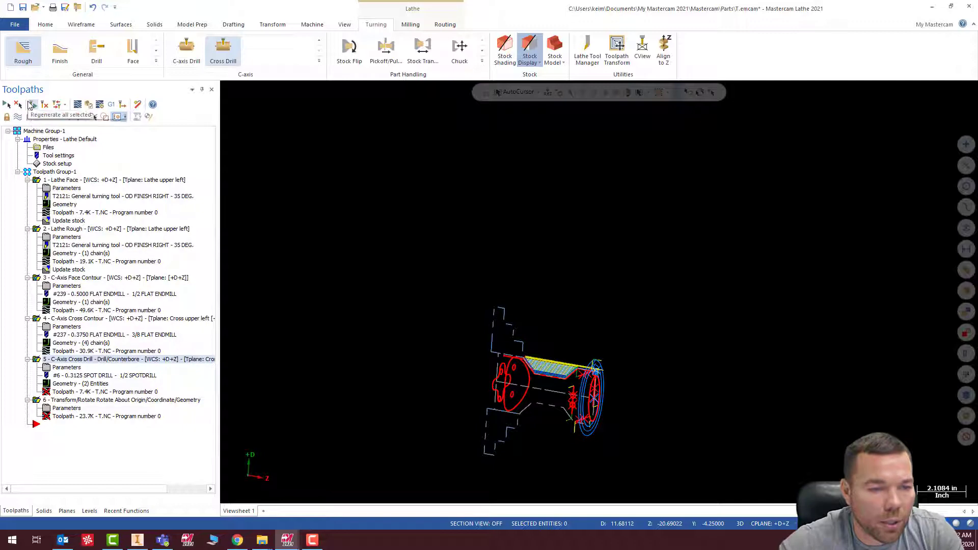
click(34, 104)
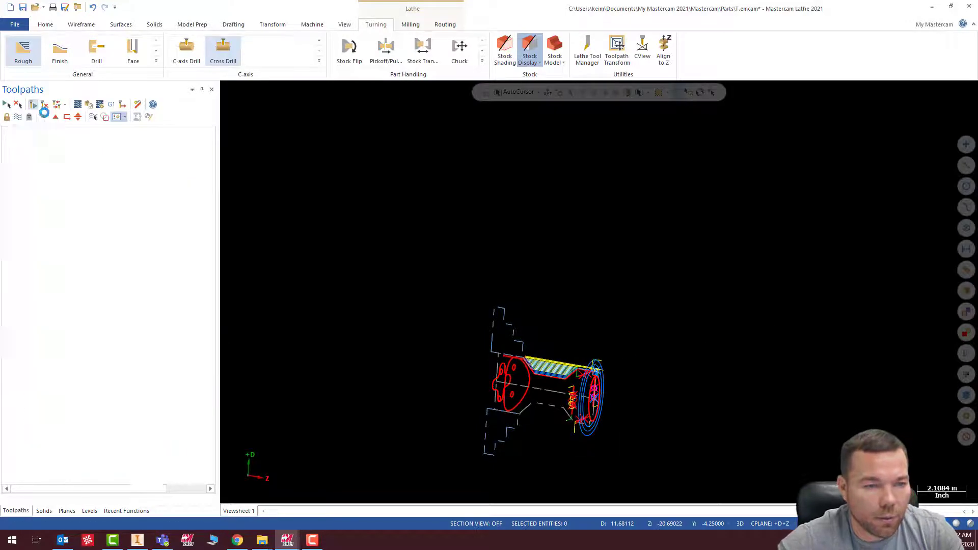
click(99, 108)
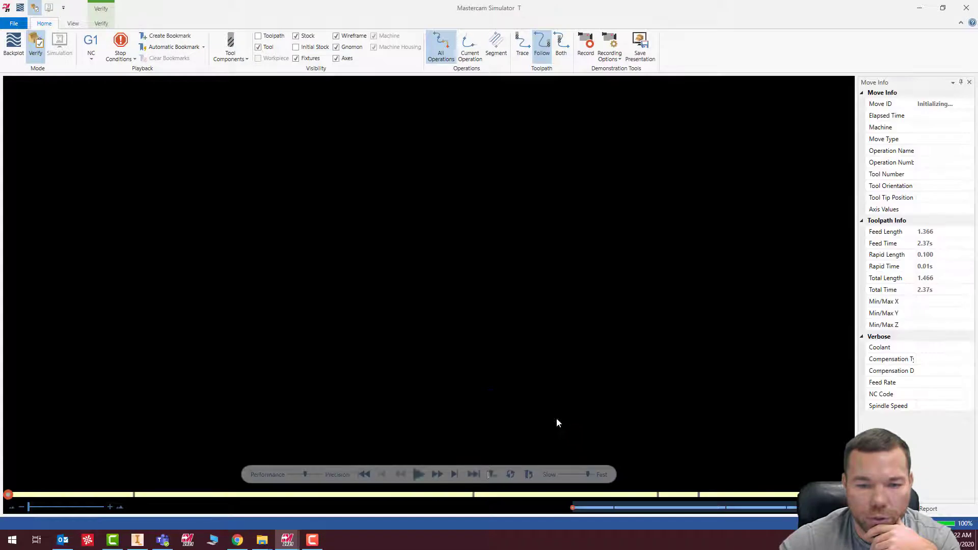
Run the machining simulation to its end, inspect the smaller spot-drilled holes up close, and close the simulator.
click(419, 474)
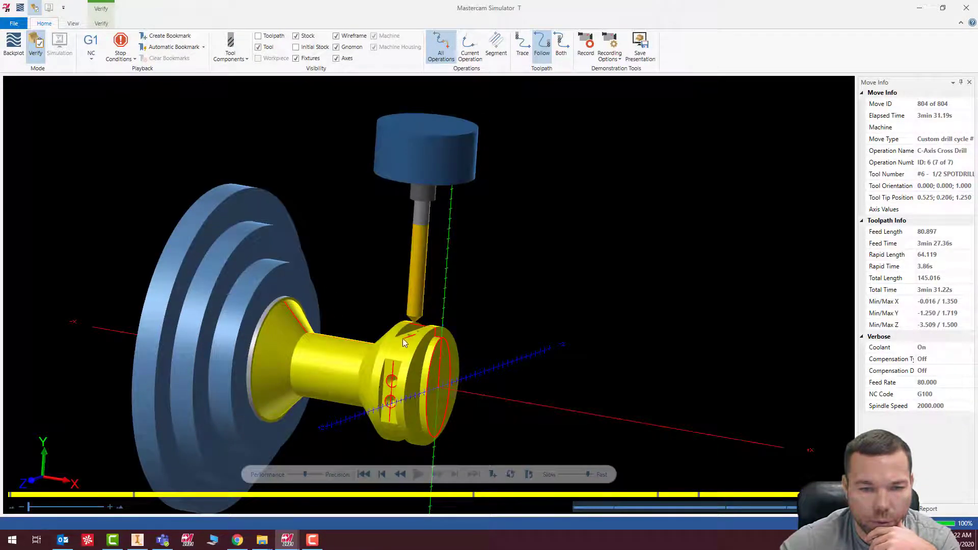
scroll(403, 338, up, 7)
middle_drag(477, 310, 493, 322)
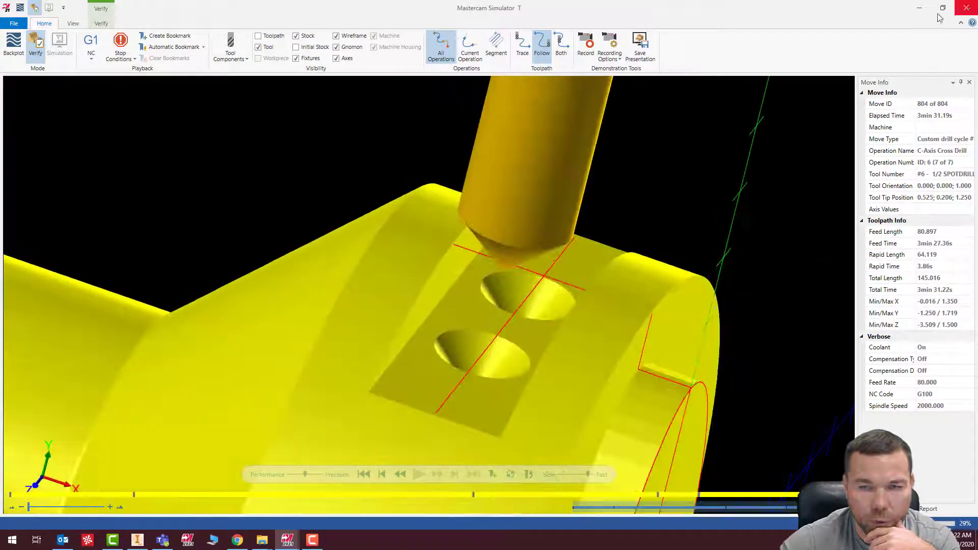
click(966, 7)
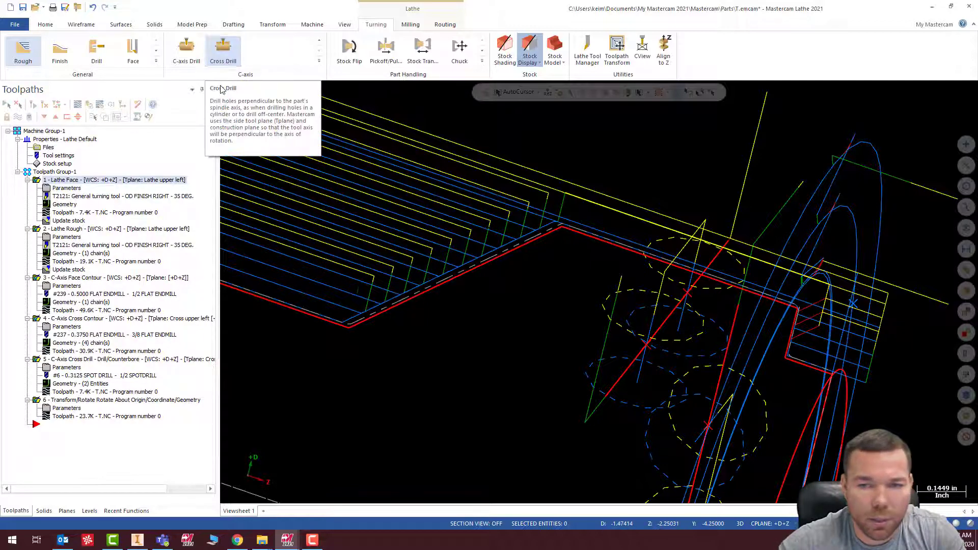
Create a new C-axis Cross Drill toolpath reusing the previous selection of two 0.25 diameter arcs.
scroll(557, 273, down, 4)
middle_drag(585, 275, 556, 273)
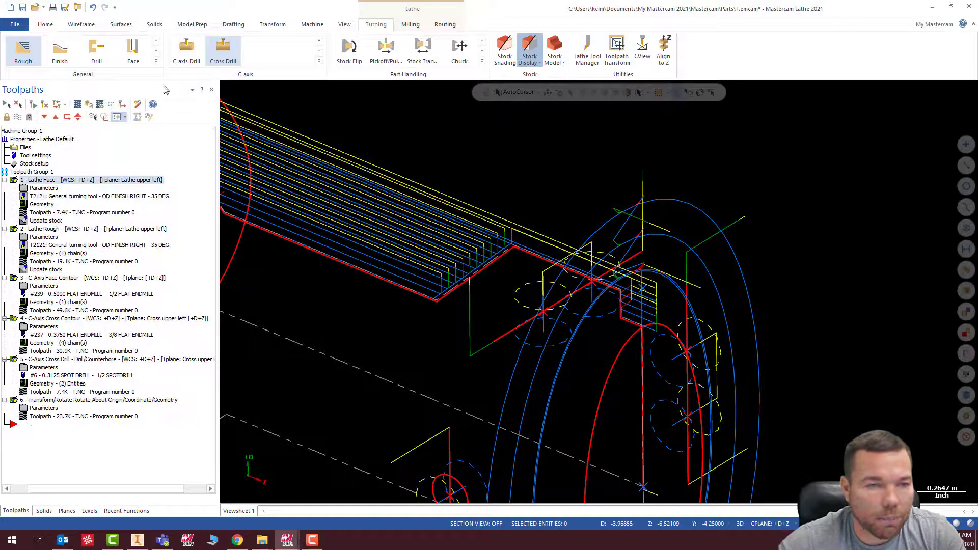
click(223, 48)
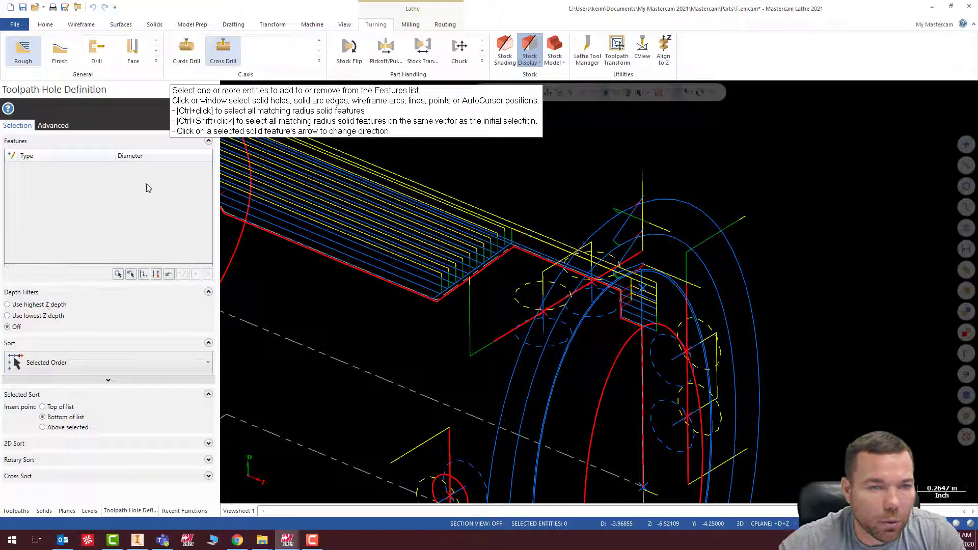
click(131, 274)
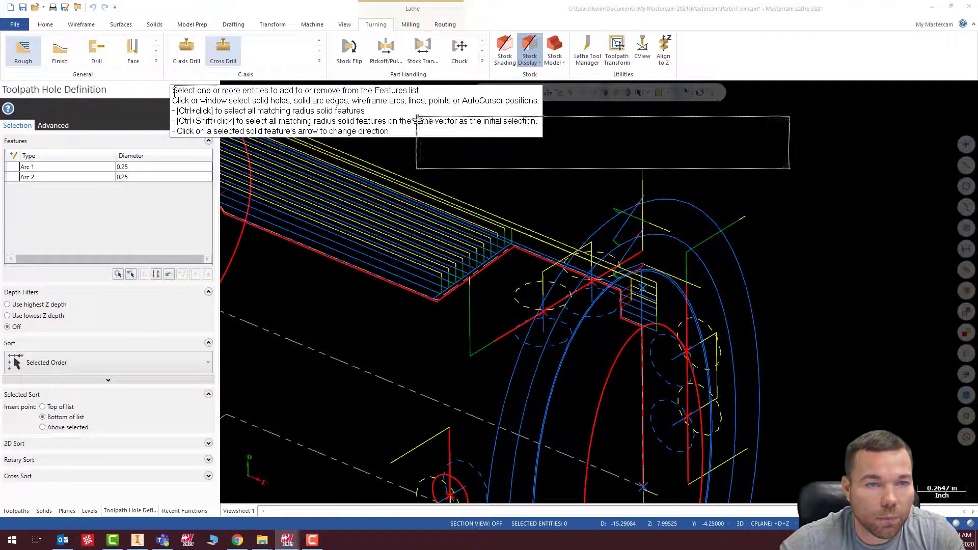
click(196, 114)
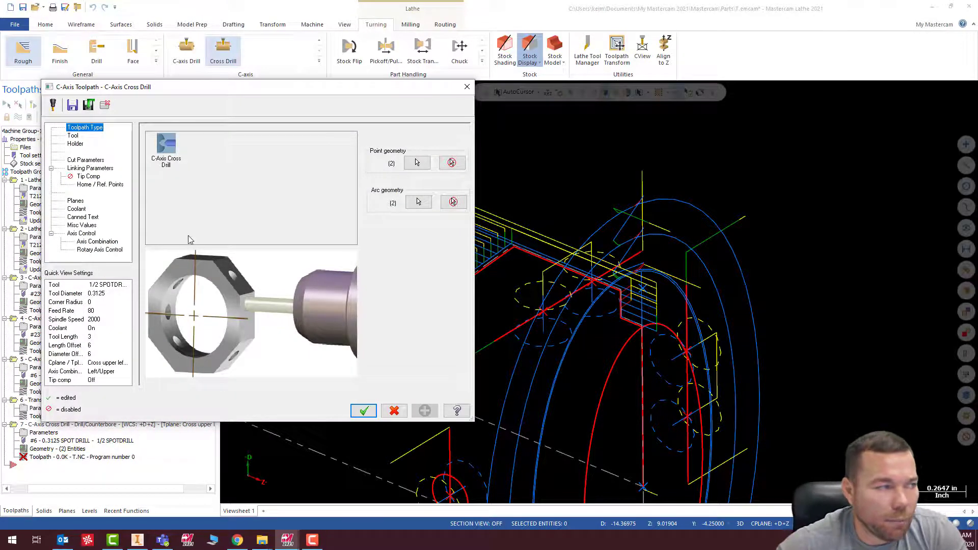
Assign the 1/4 DRILL, number 104, from the Lathe_Inch tool library to the cross drill toolpath.
click(74, 136)
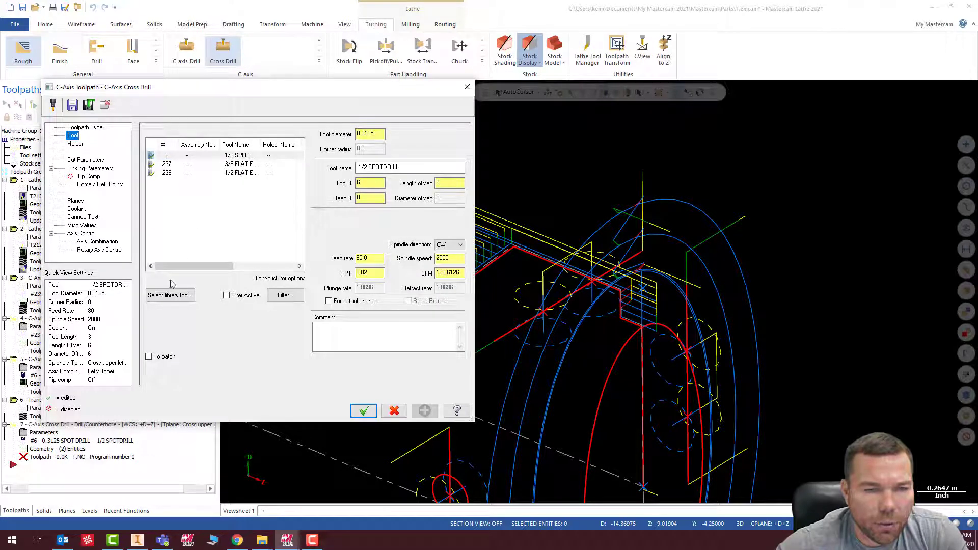
click(169, 296)
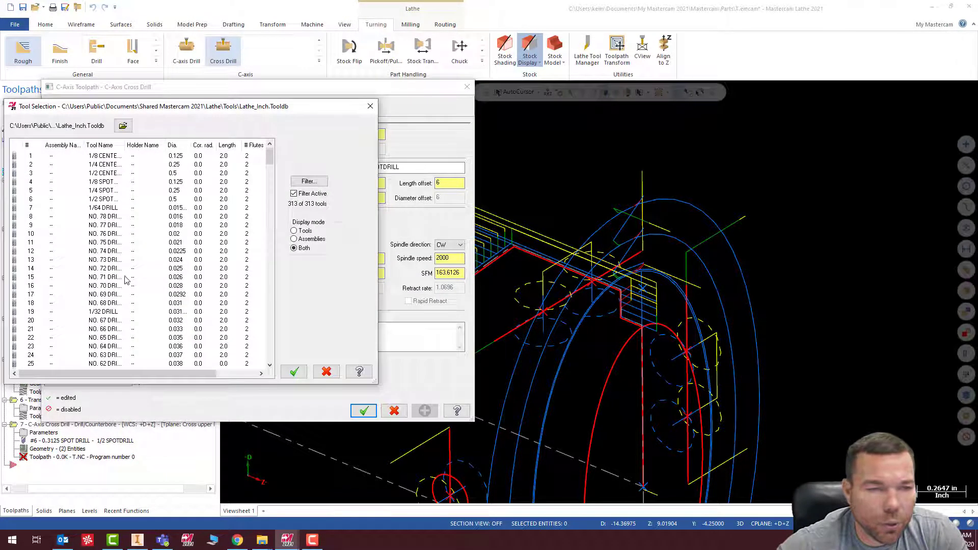
scroll(127, 279, down, 11)
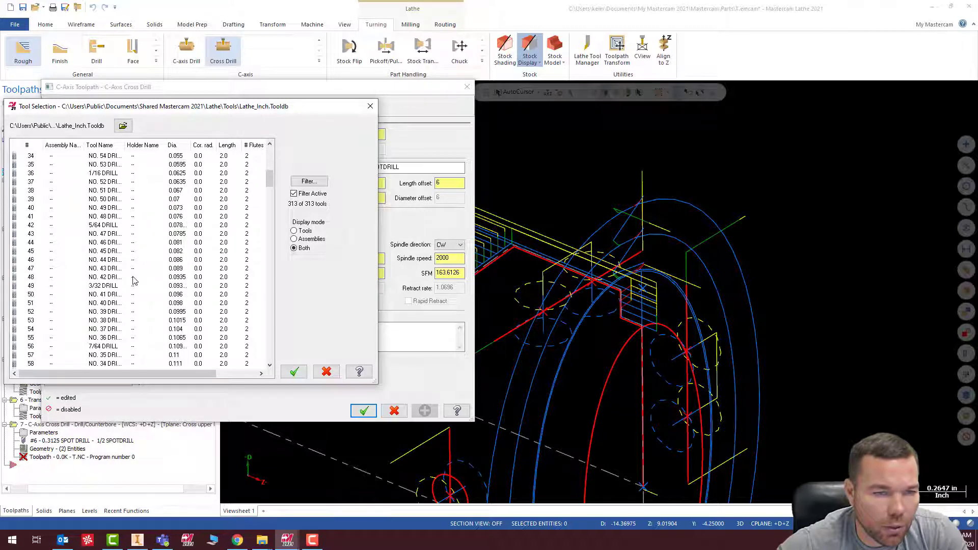
scroll(132, 279, down, 6)
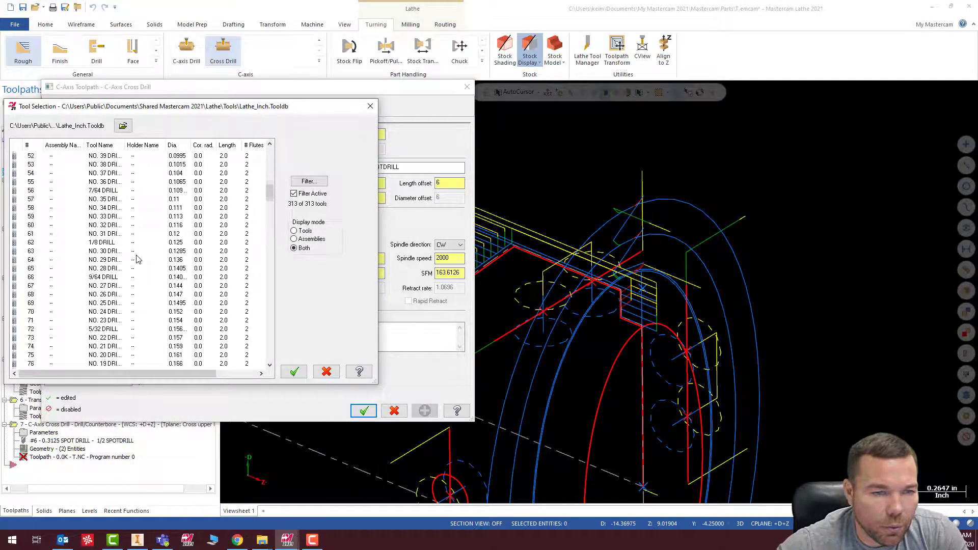
scroll(138, 258, down, 2)
scroll(143, 256, down, 3)
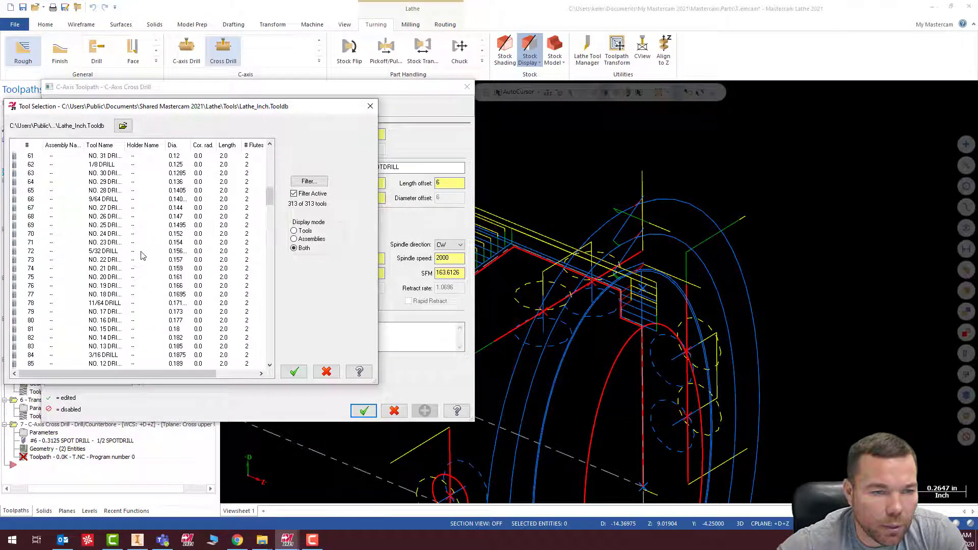
scroll(154, 257, down, 3)
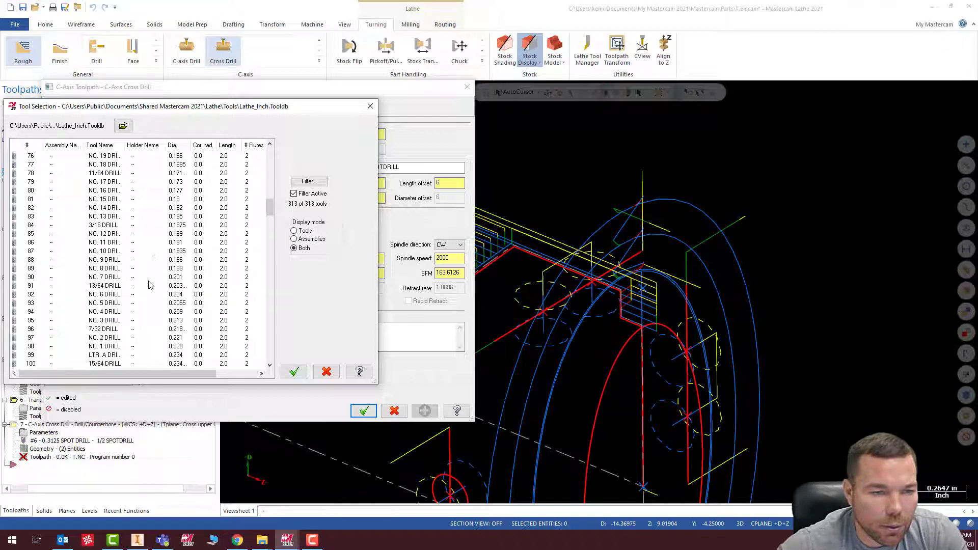
scroll(150, 286, down, 3)
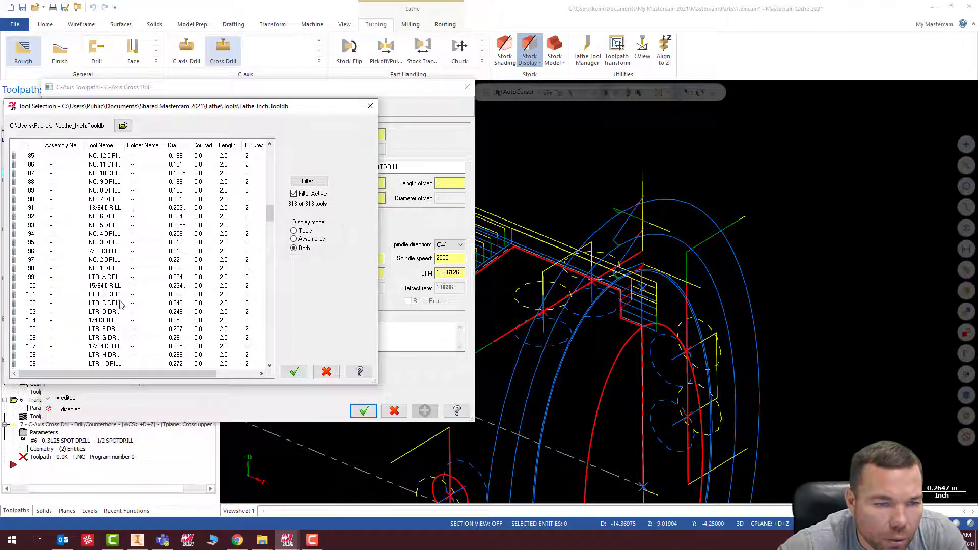
click(111, 321)
click(294, 372)
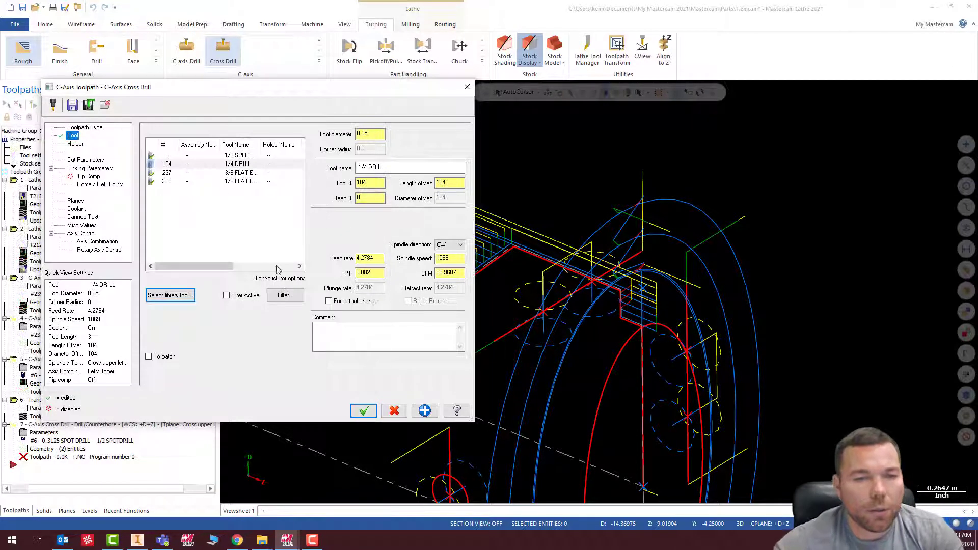
Set the 1/4 drill's feed rate to 10 and its spindle speed to 1500.
double_click(370, 258)
text(80.0)
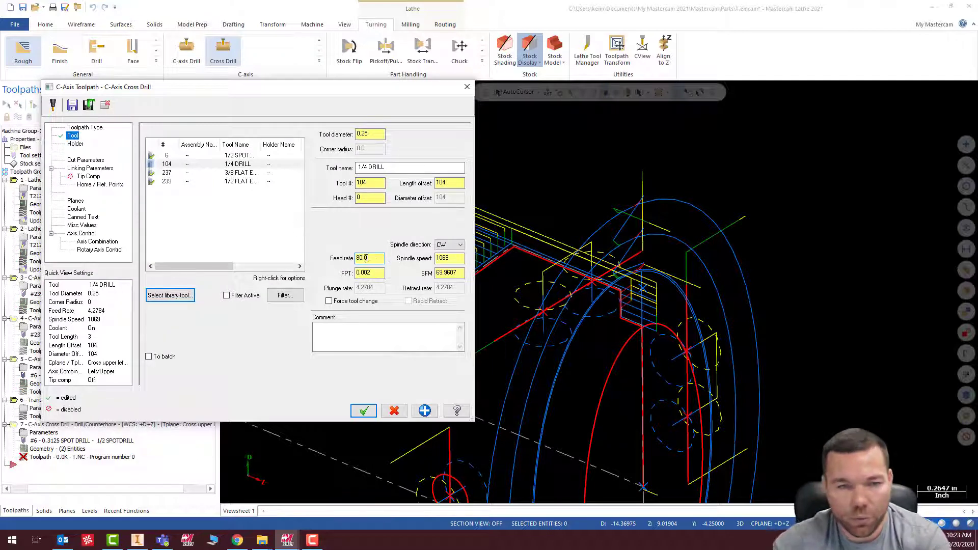
drag(366, 258, 311, 257)
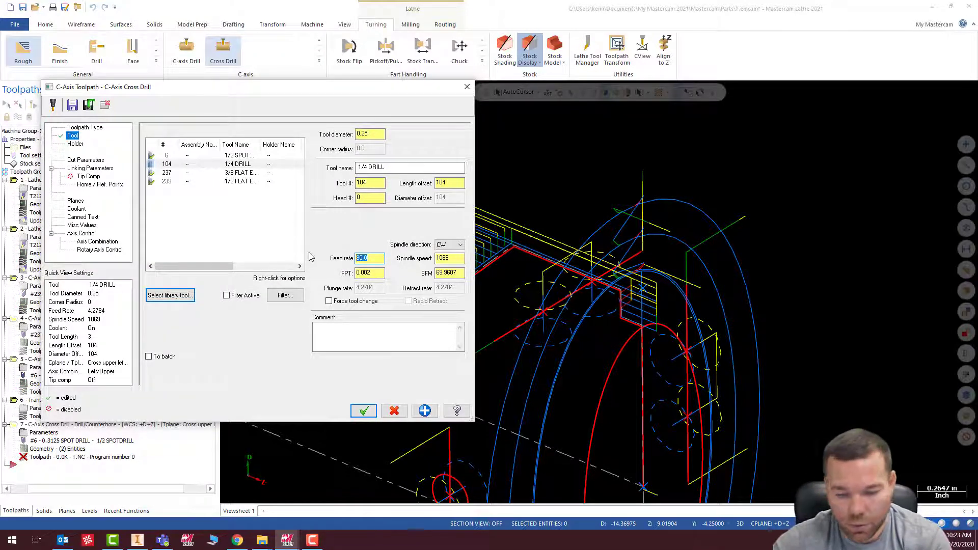
double_click(442, 258)
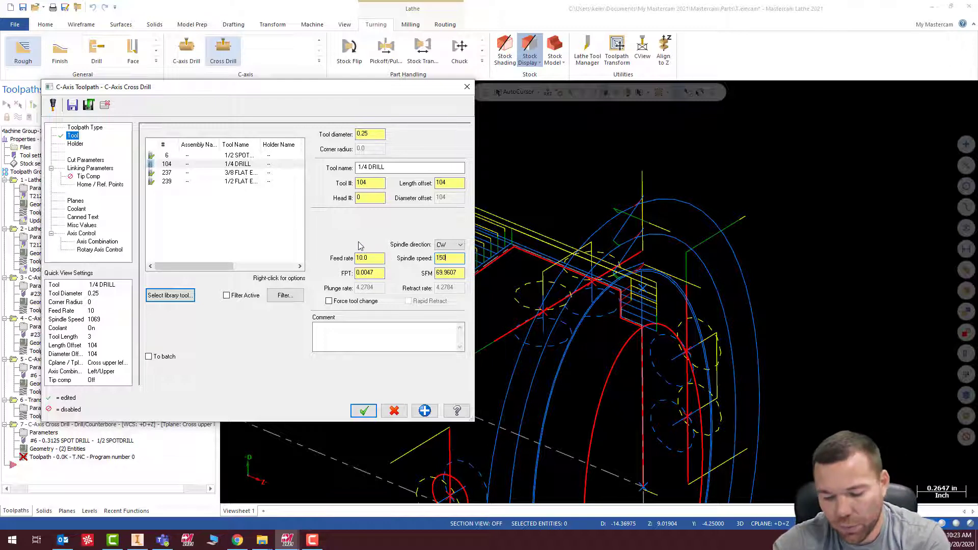
click(379, 272)
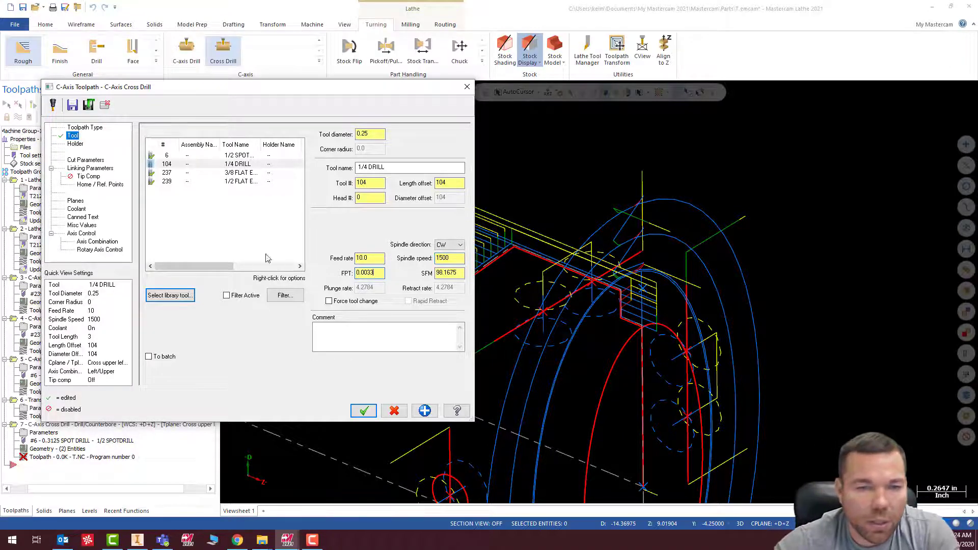
Consult the Tutorial #2 drawing PDF in Chrome, then set the cross drill's incremental depth to -.5 in Mastercam and generate the toolpath.
click(77, 162)
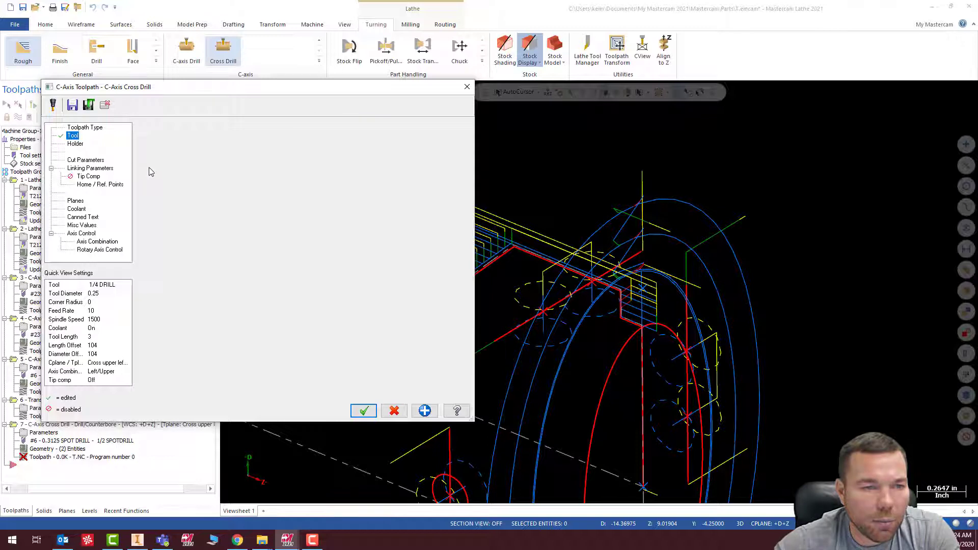
click(75, 169)
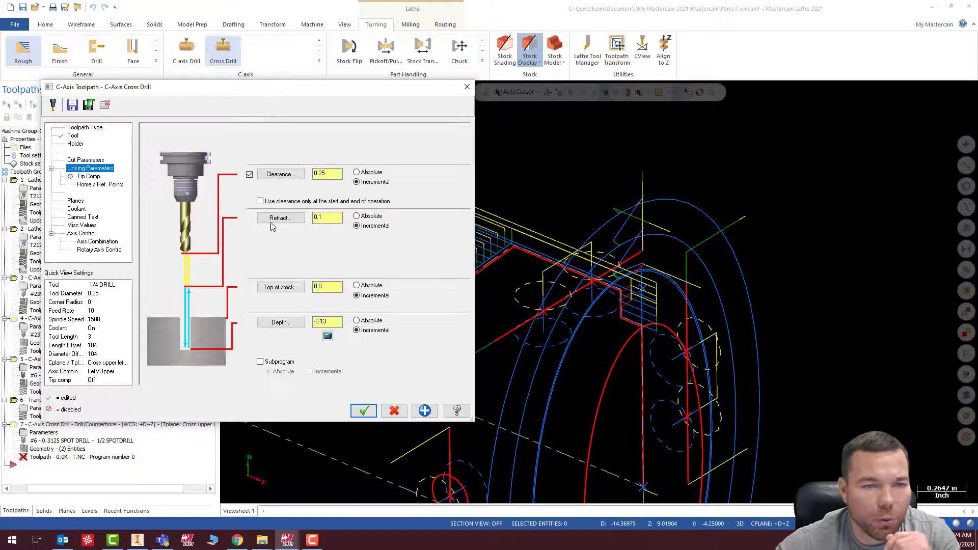
double_click(328, 322)
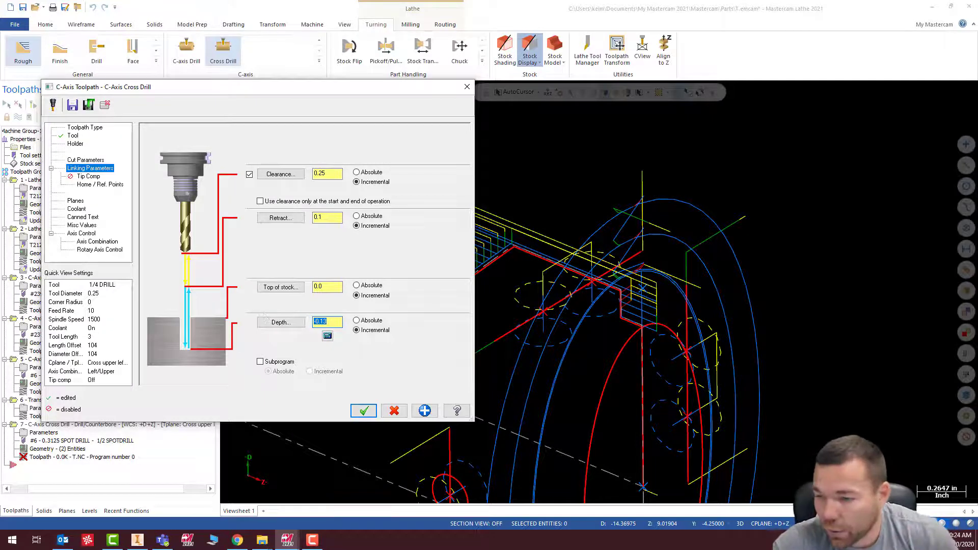
key(alt+Tab)
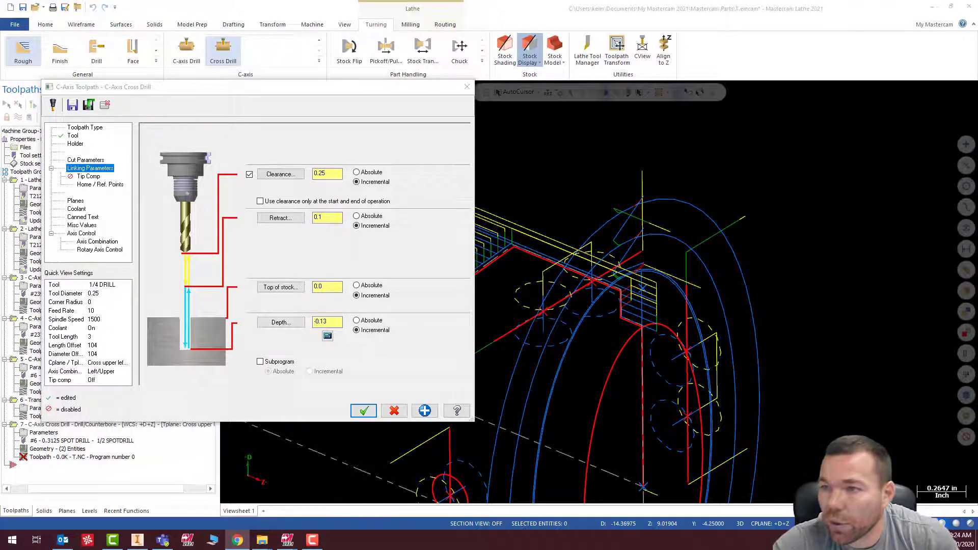
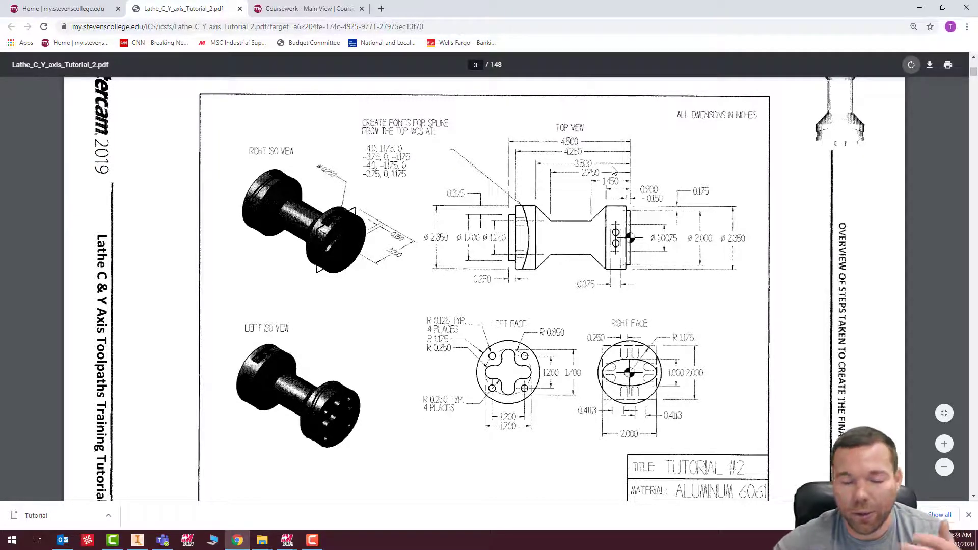
click(918, 9)
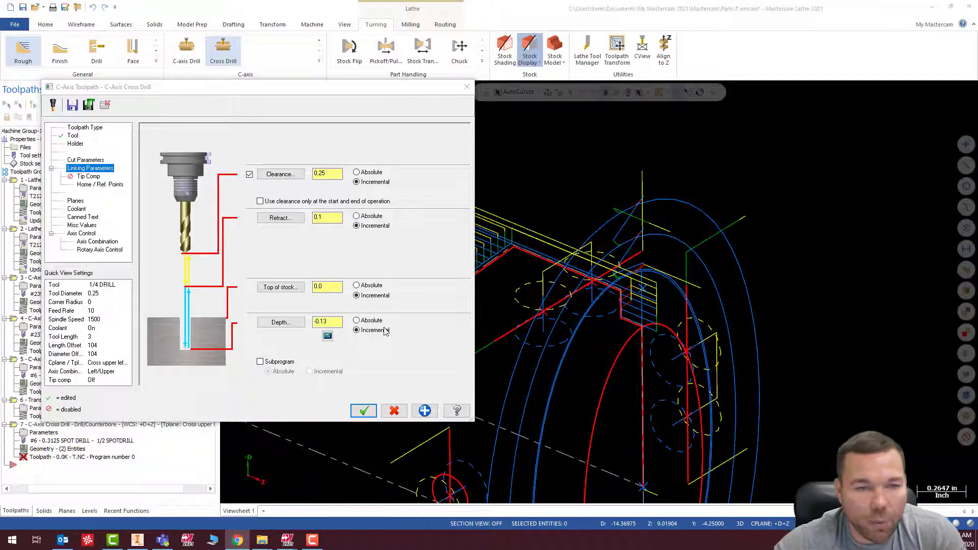
drag(340, 323, 308, 324)
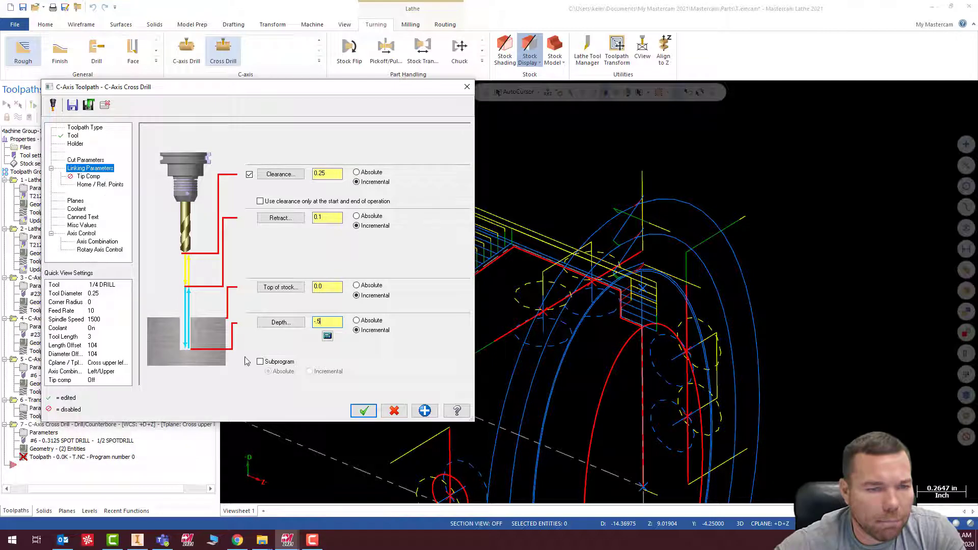
click(364, 410)
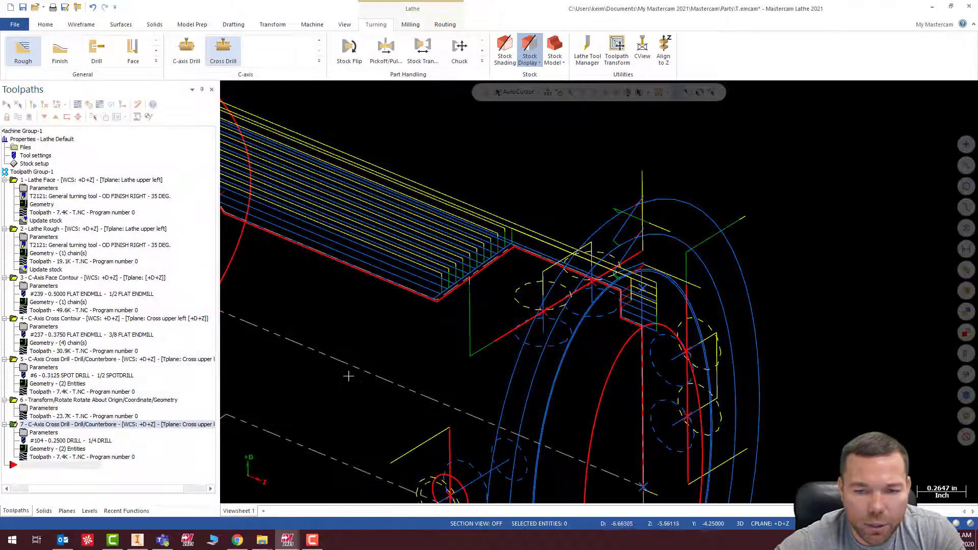
Create a rotate toolpath transform of the 1/4 DRILL cross drill operation, keeping it selected, with 3 instances at 90 degrees about the Right plane.
scroll(351, 311, down, 4)
scroll(404, 425, up, 5)
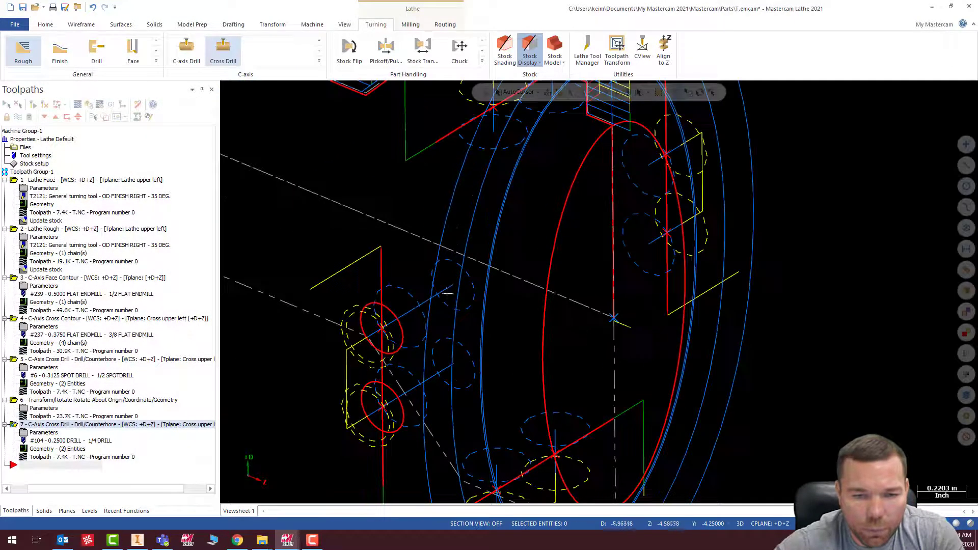
scroll(422, 311, down, 3)
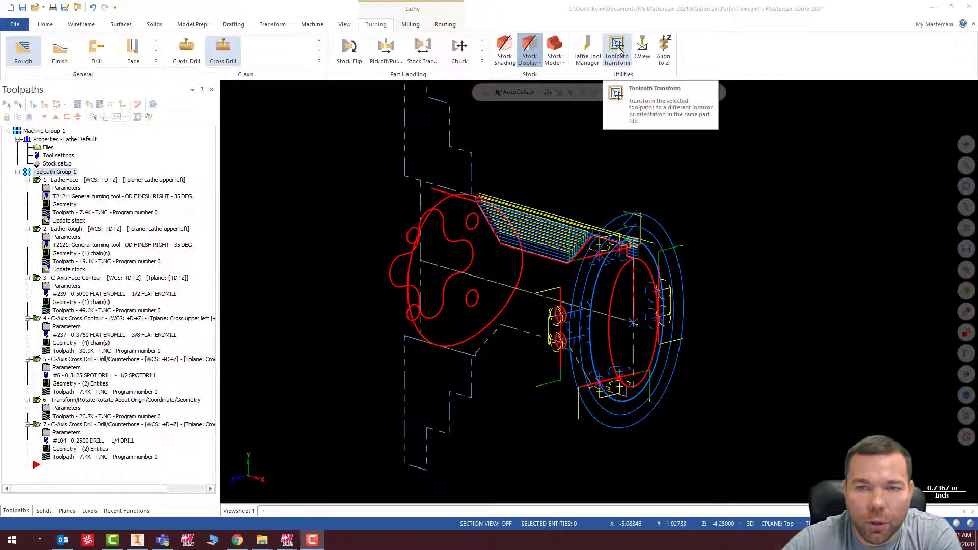
click(617, 49)
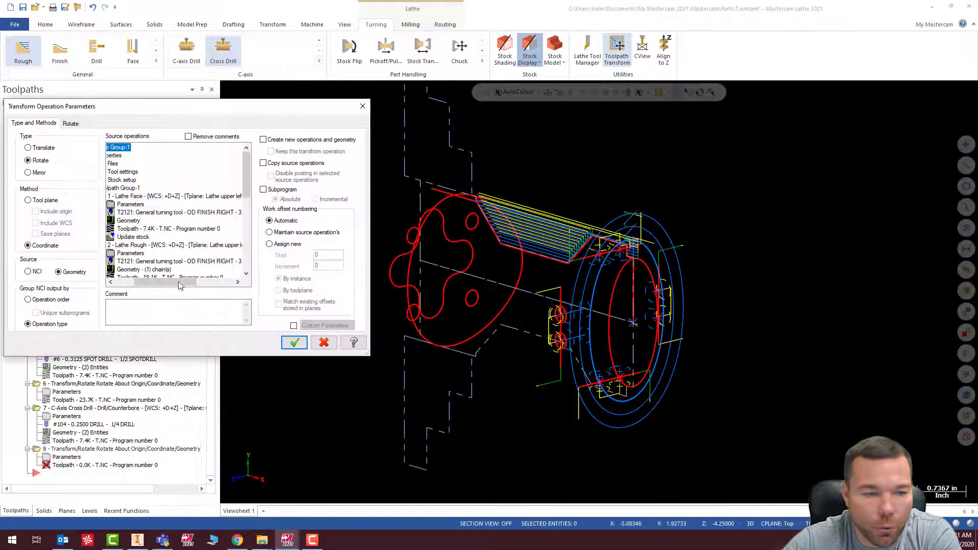
drag(166, 282, 142, 284)
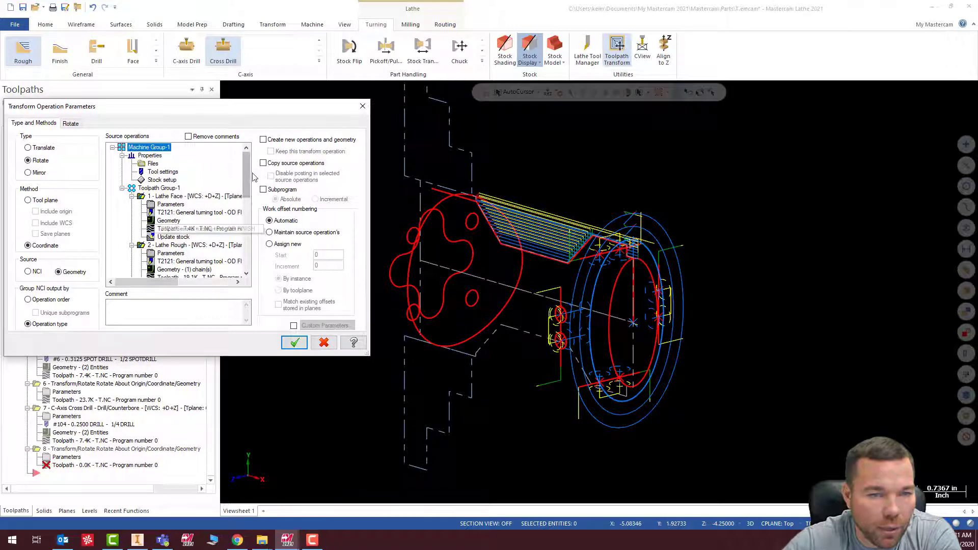
drag(246, 175, 240, 299)
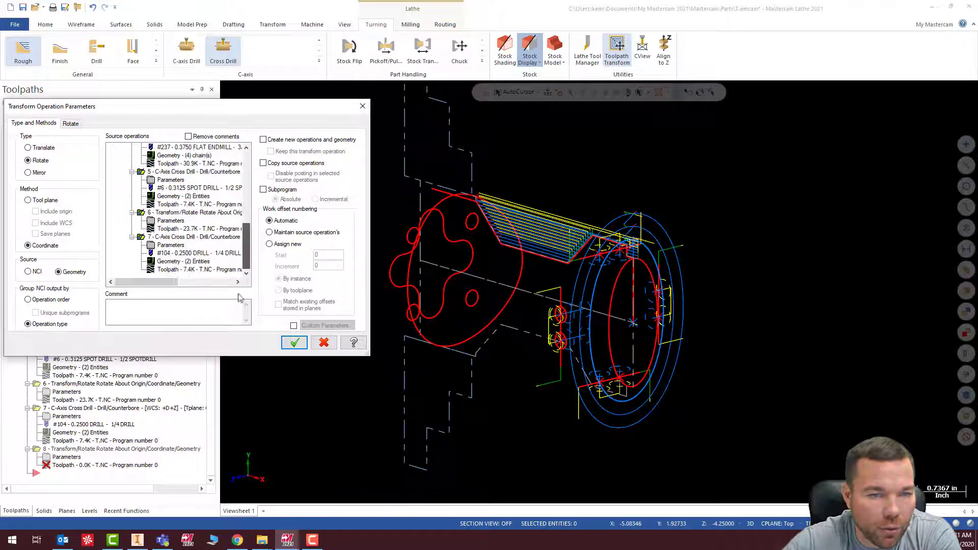
click(141, 238)
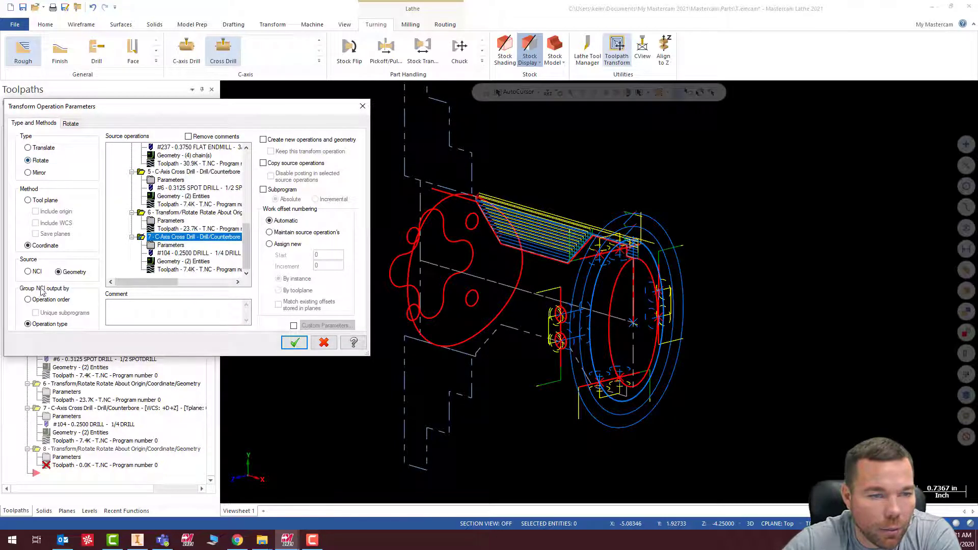
click(72, 123)
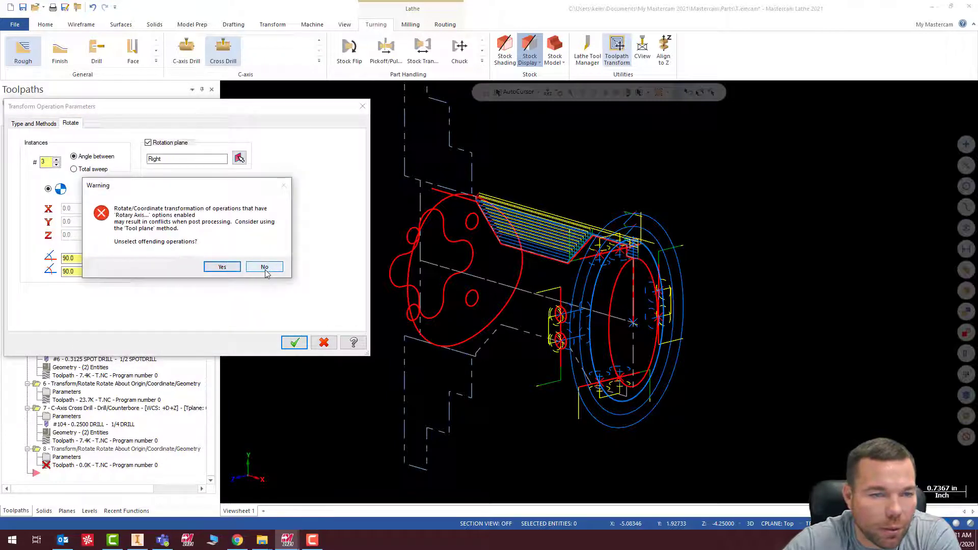
click(264, 267)
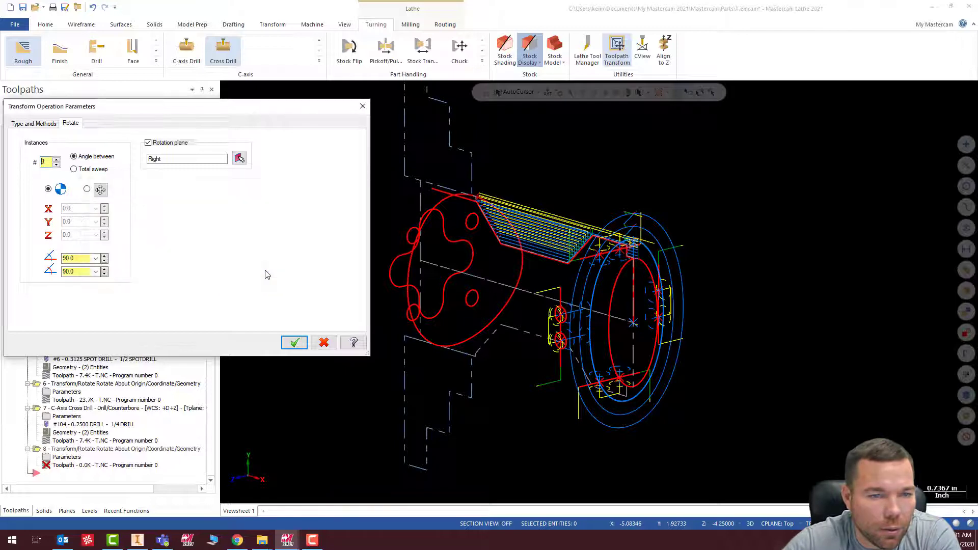
click(295, 341)
Select all operations and run their verification in the simulator at a slightly faster playback speed.
scroll(660, 319, up, 2)
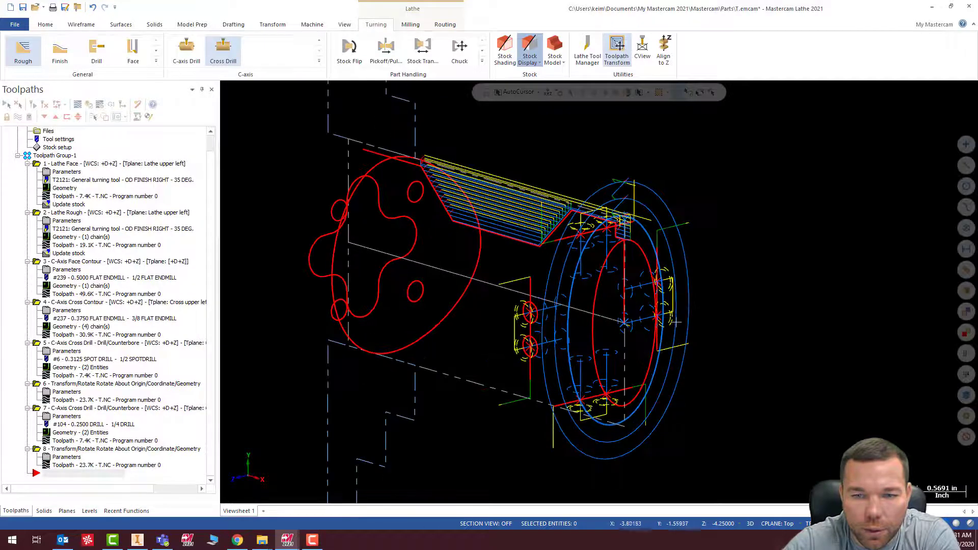
click(7, 103)
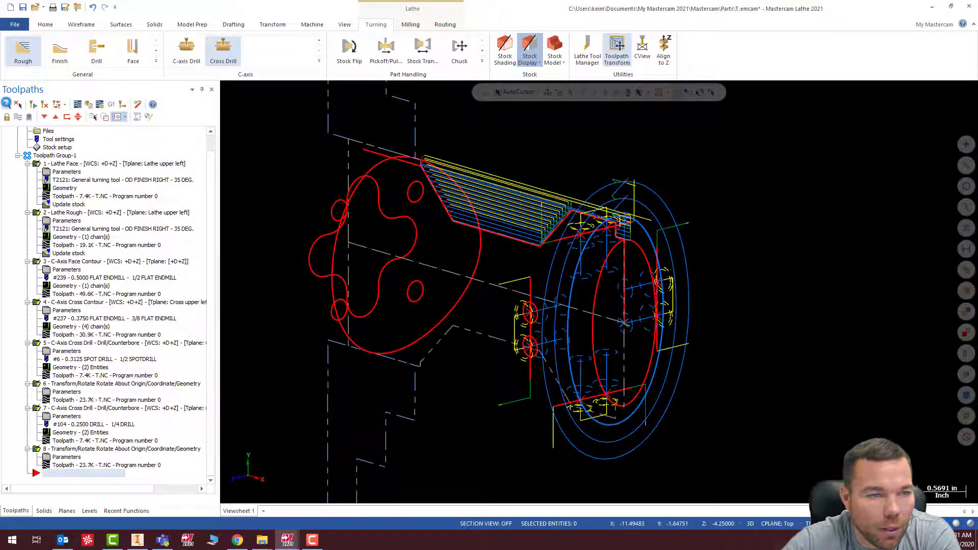
click(88, 105)
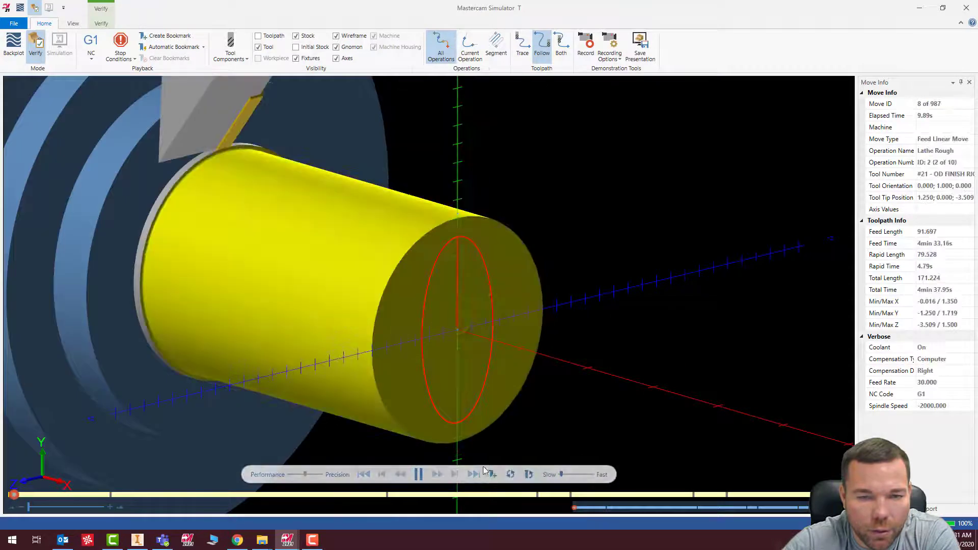
drag(562, 475, 566, 473)
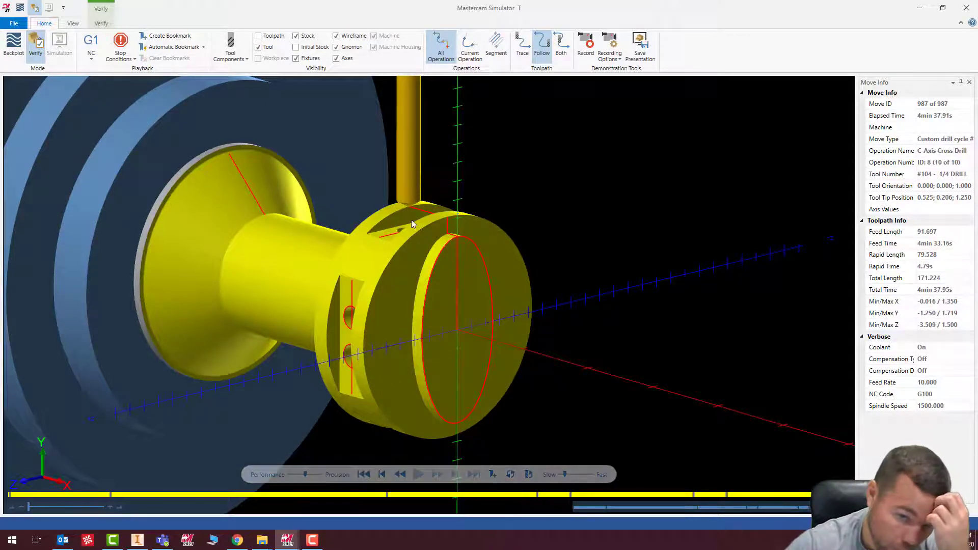
Inspect the drilled cross holes in the flats up close and from several sides, and close the simulator.
scroll(411, 219, up, 5)
middle_drag(409, 255, 347, 257)
scroll(323, 294, up, 5)
middle_drag(322, 294, 314, 312)
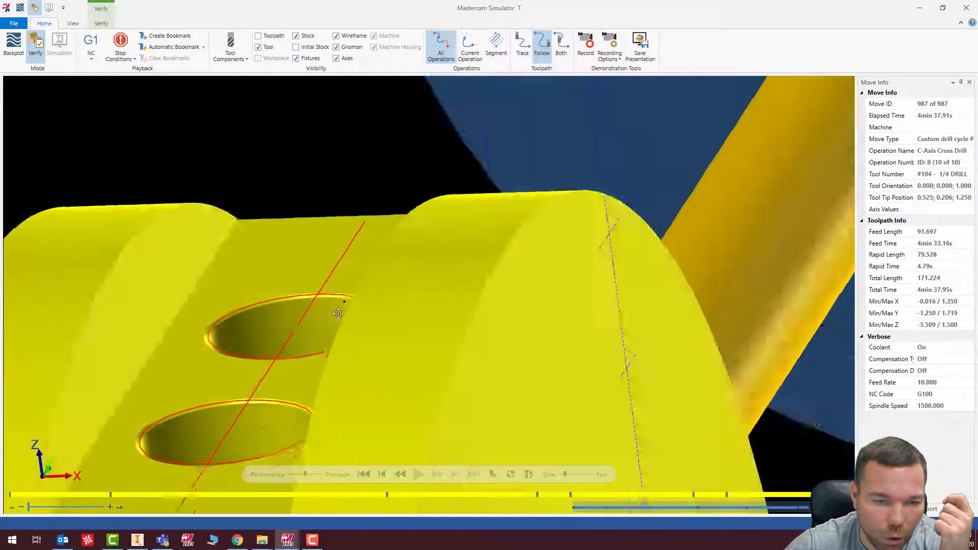
scroll(315, 312, up, 1)
scroll(304, 271, down, 4)
scroll(304, 270, down, 5)
scroll(308, 367, up, 5)
middle_drag(321, 350, 338, 305)
scroll(337, 305, down, 5)
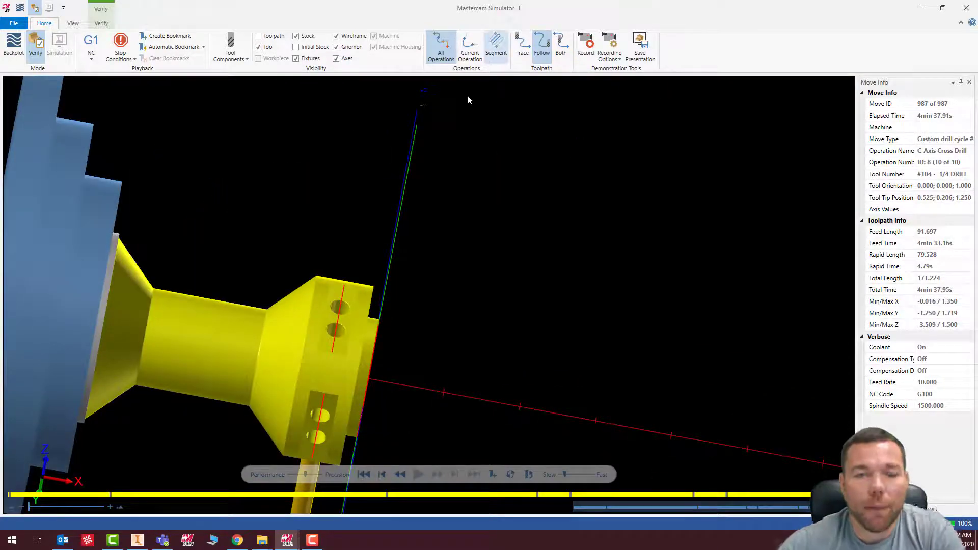
middle_drag(466, 314, 441, 312)
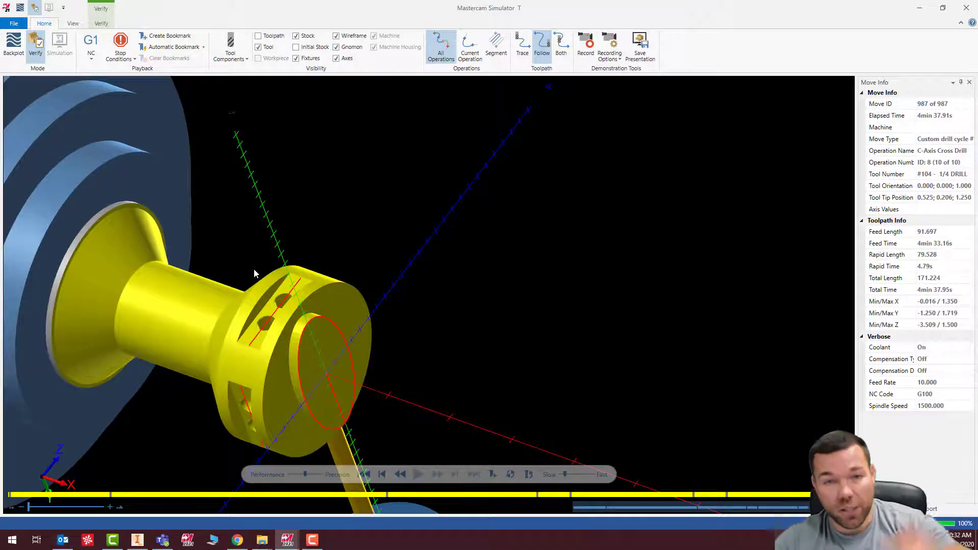
click(966, 7)
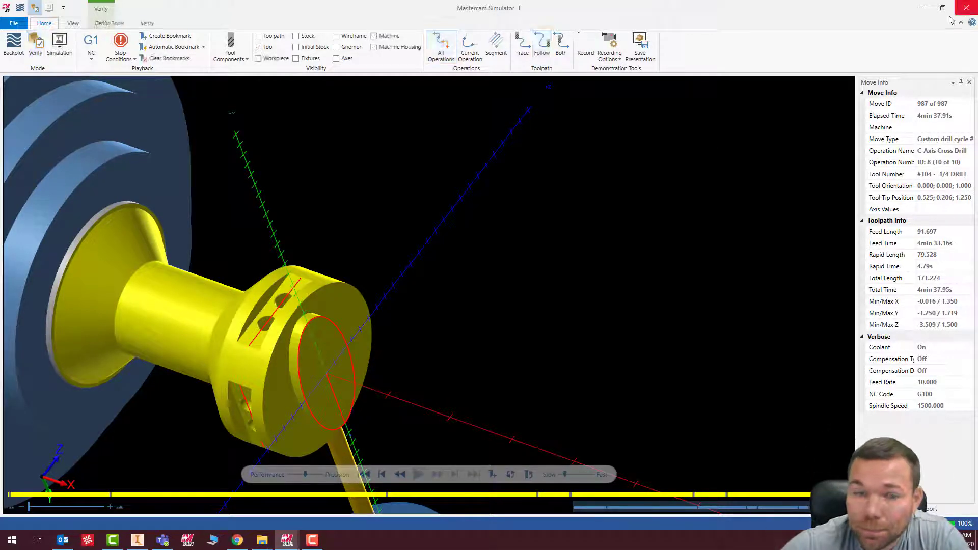
Save the part over the existing file C&Y Axis tutorial 2 in the Lathe Assignments folder, accepting the conversion from the older version.
right_click(514, 224)
click(563, 275)
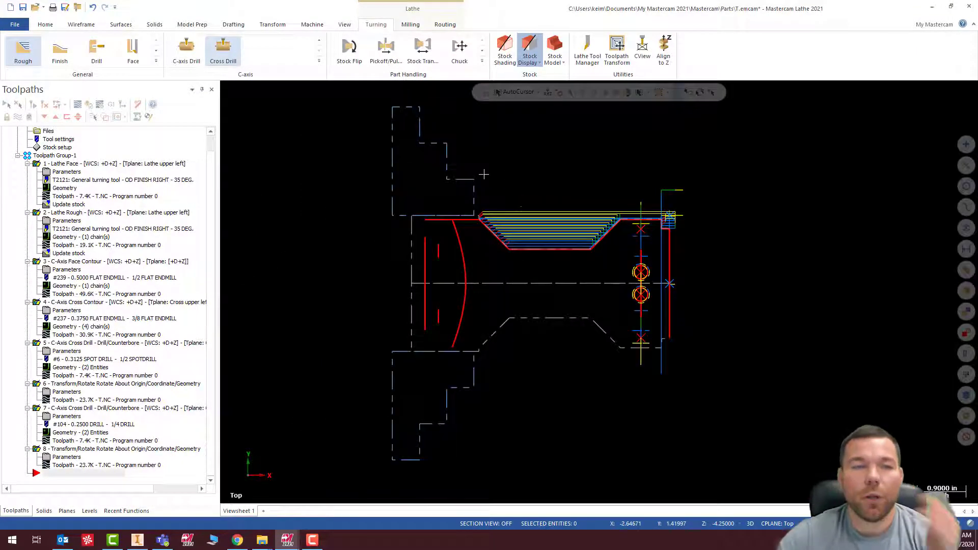
click(16, 24)
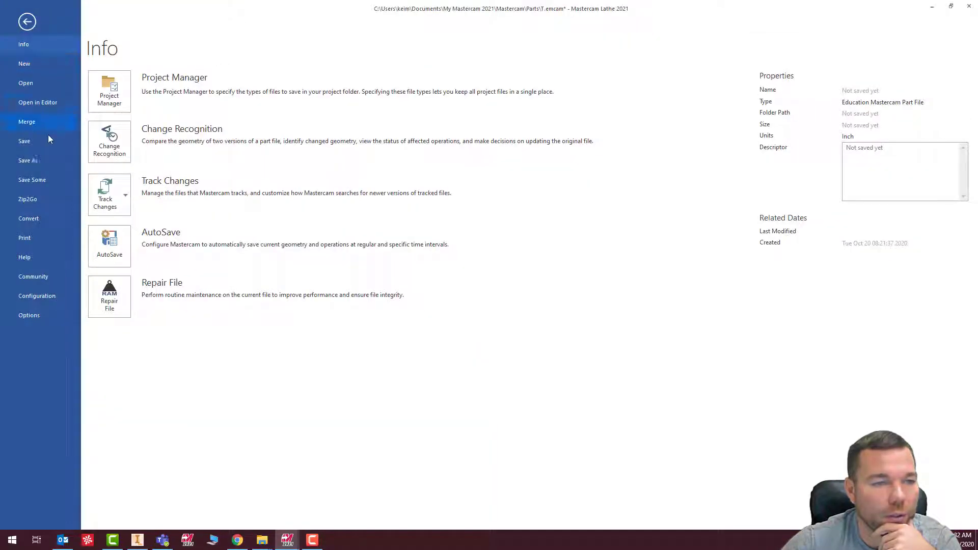
click(50, 161)
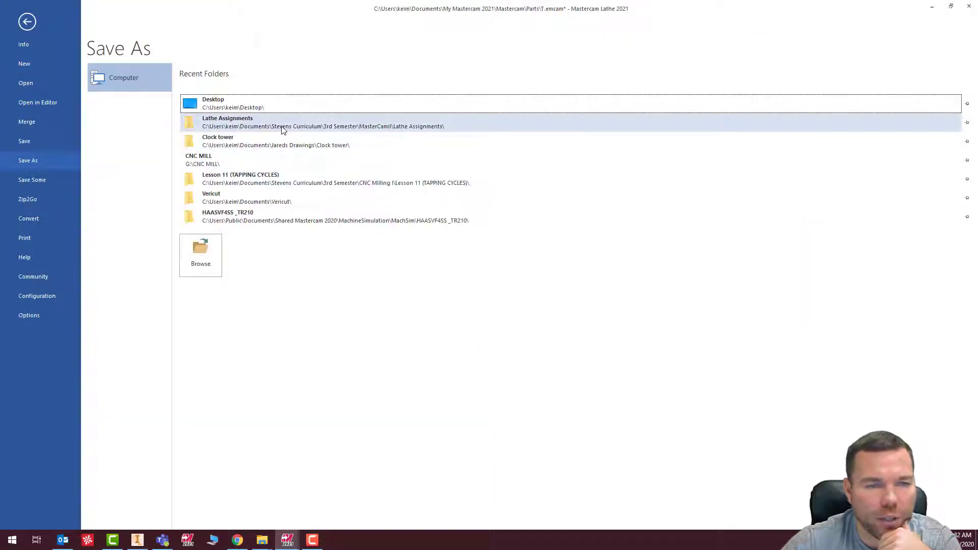
click(284, 131)
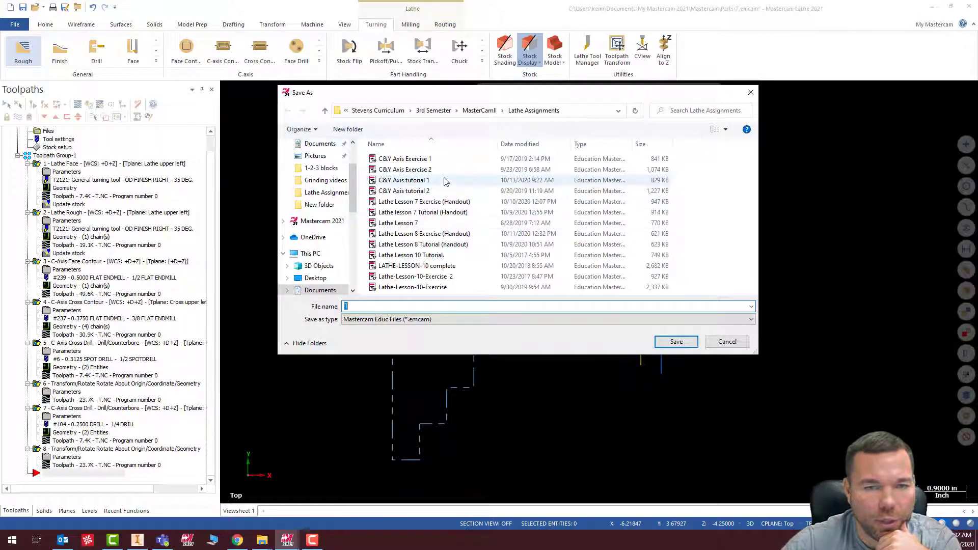
click(417, 191)
click(676, 341)
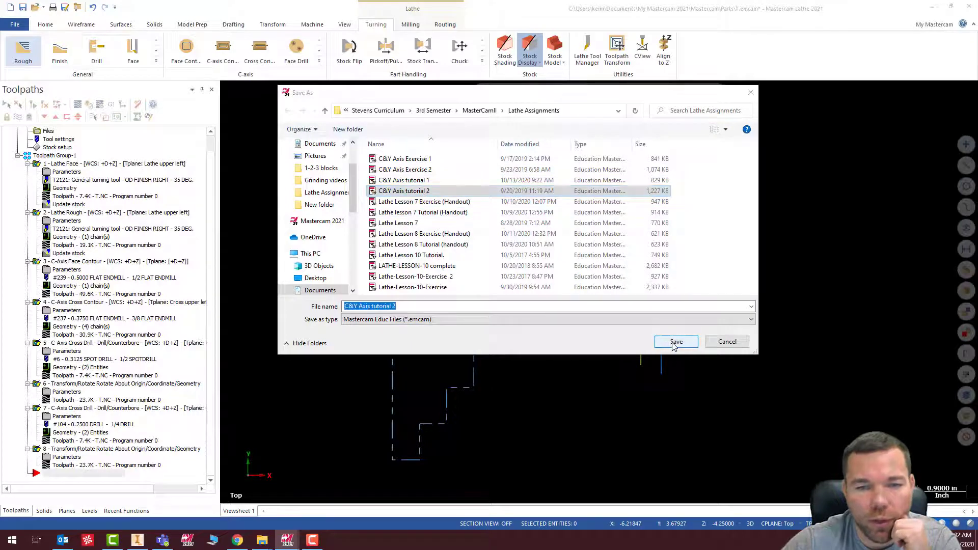
click(521, 274)
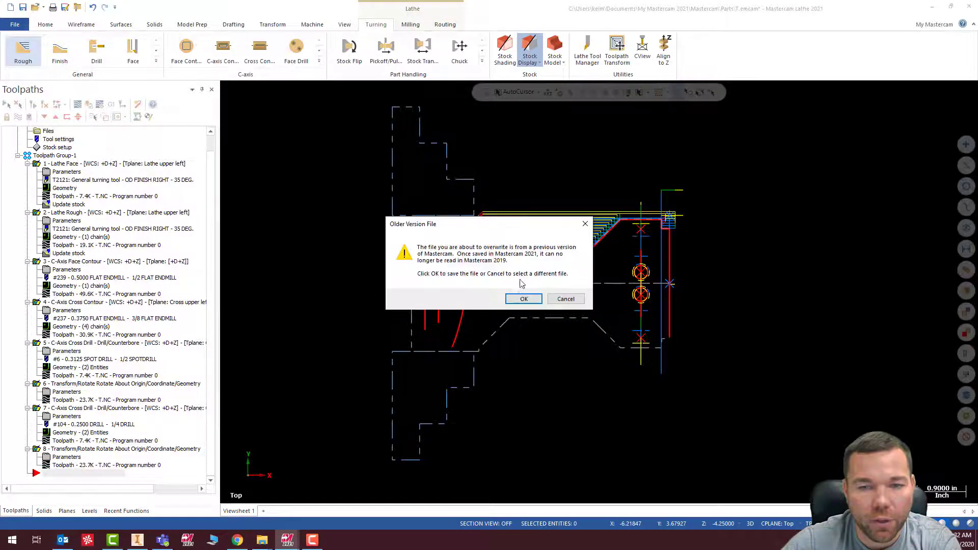
click(523, 300)
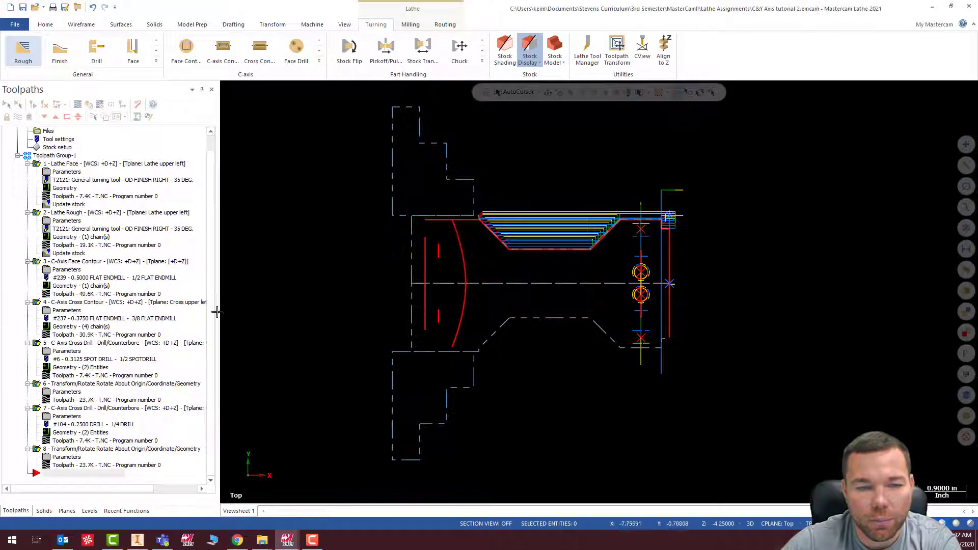
Save a copy of the part in the Lathe Assignments folder as C&Y Axis tutorial 2 video.
click(15, 24)
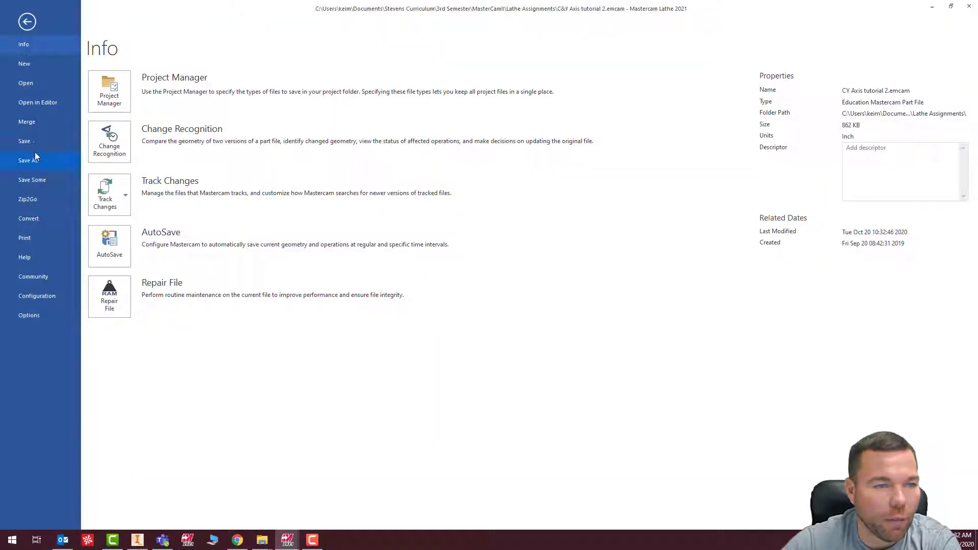
click(28, 161)
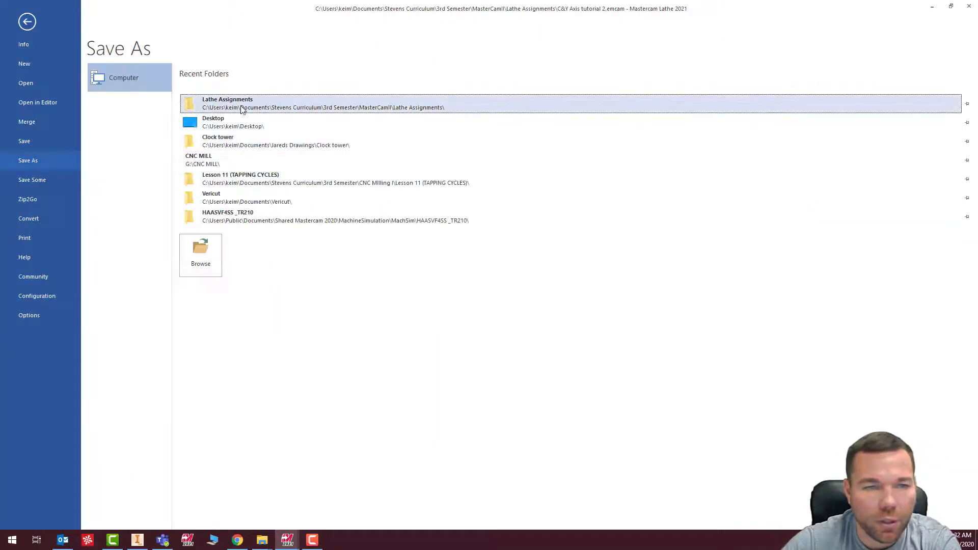
click(242, 108)
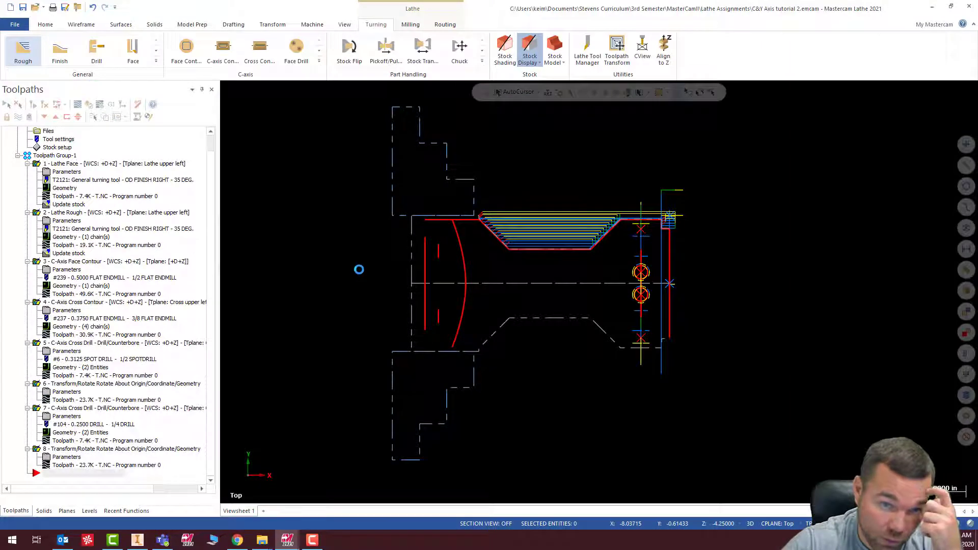
click(402, 305)
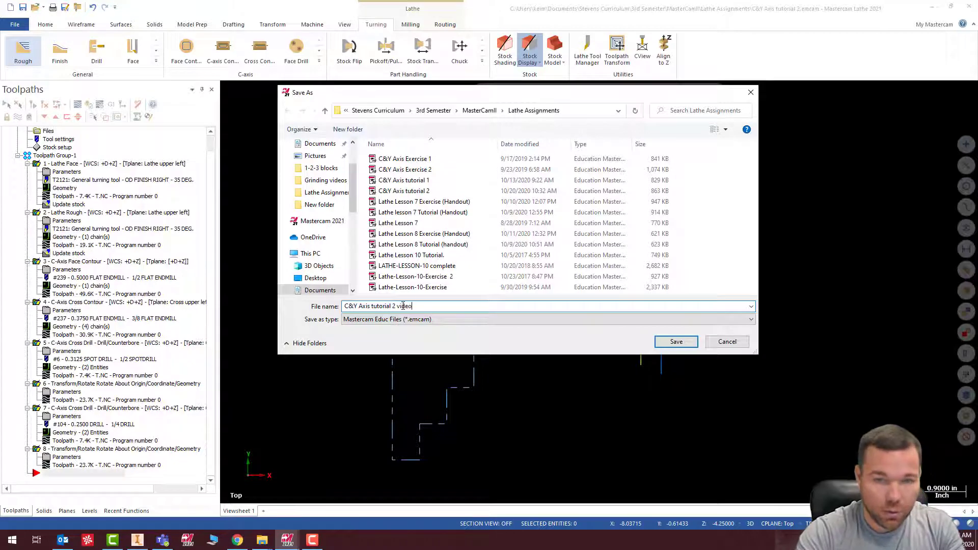
click(676, 341)
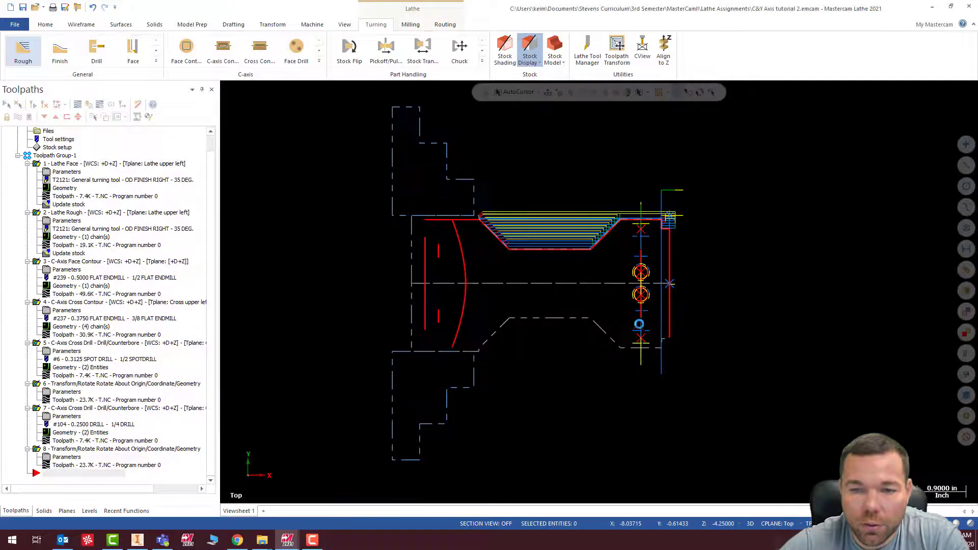
Define the right spindle chuck jaws in the stock setup, clamping on the outside diameter at diameter 2.35 and Z -3.6.
scroll(329, 363, down, 2)
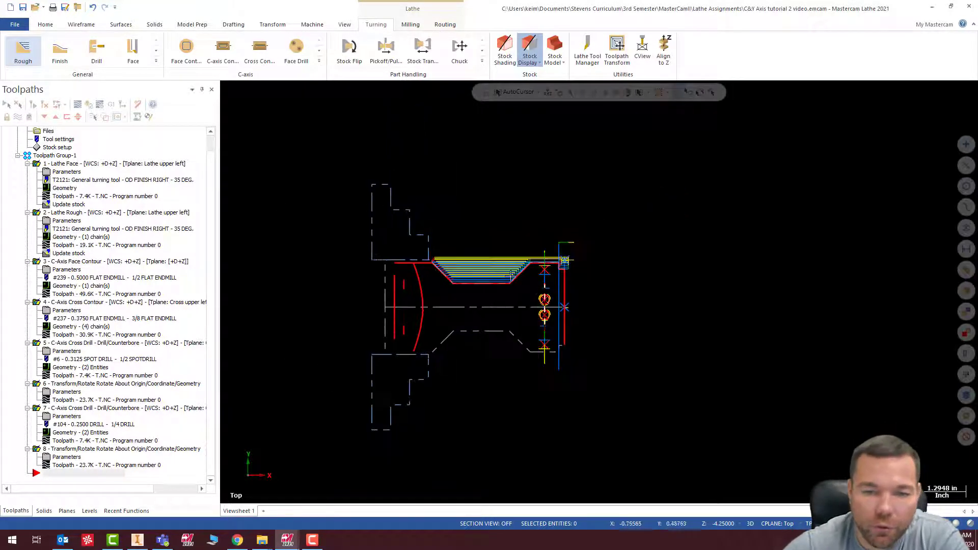
scroll(499, 269, up, 1)
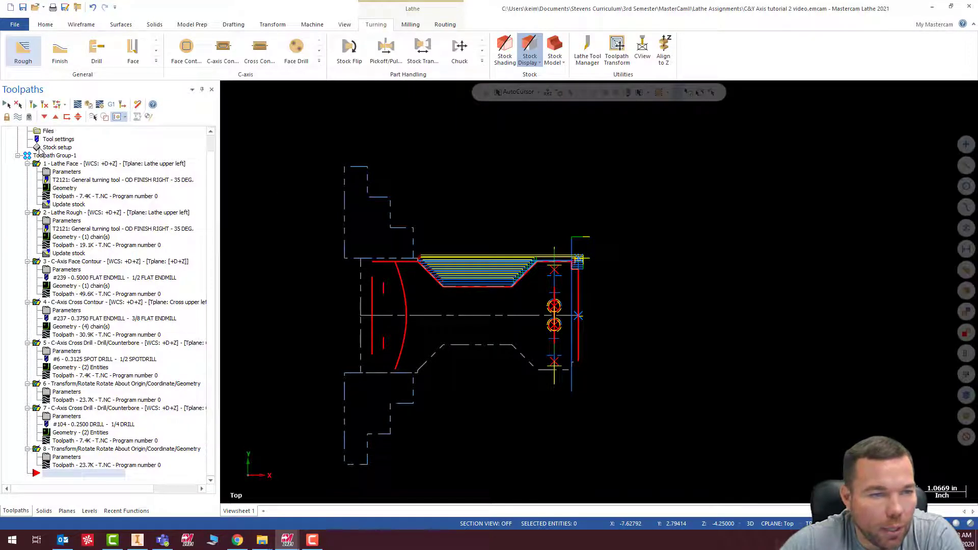
click(44, 147)
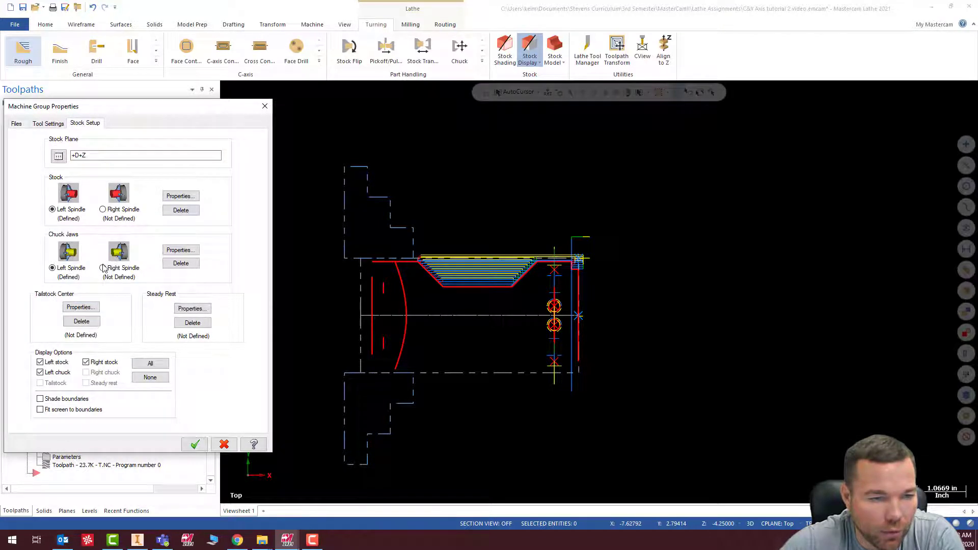
click(171, 250)
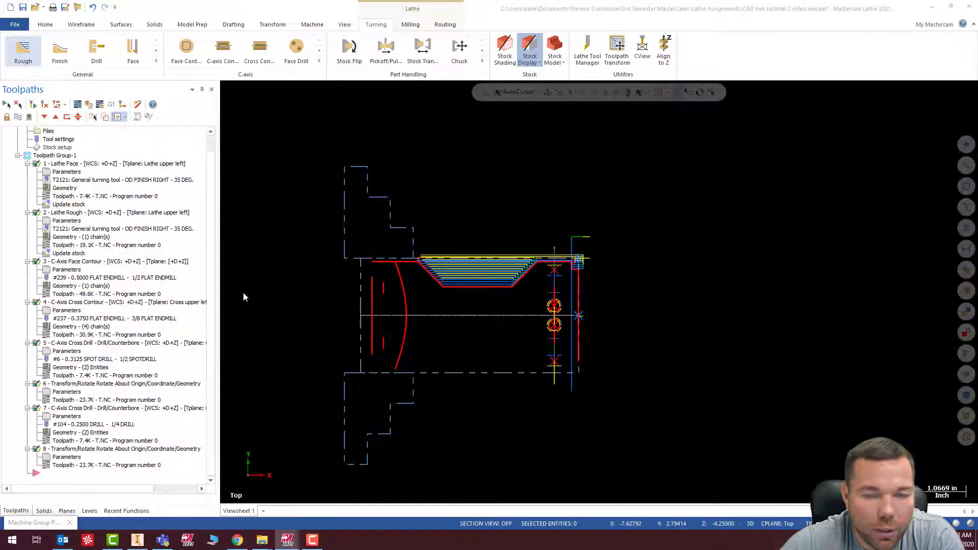
drag(286, 133, 393, 97)
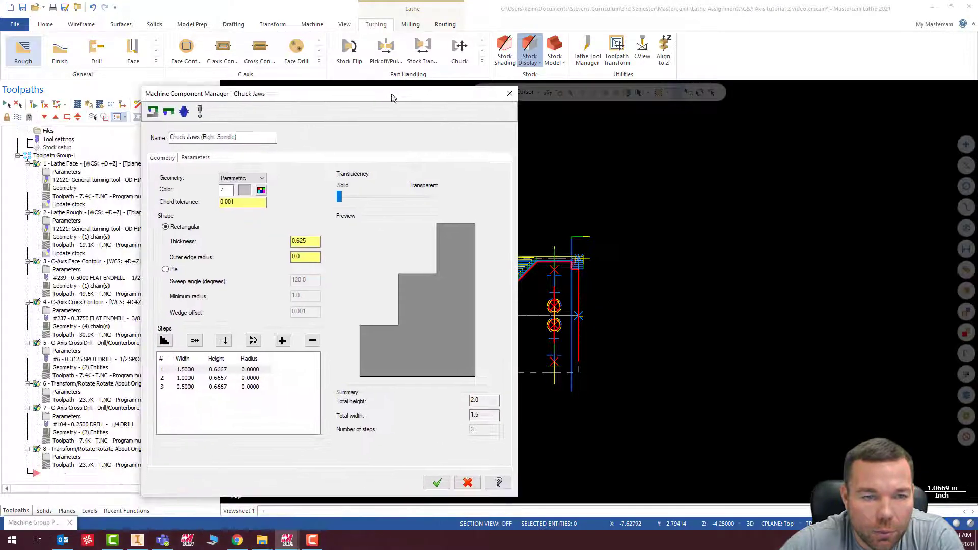
click(194, 157)
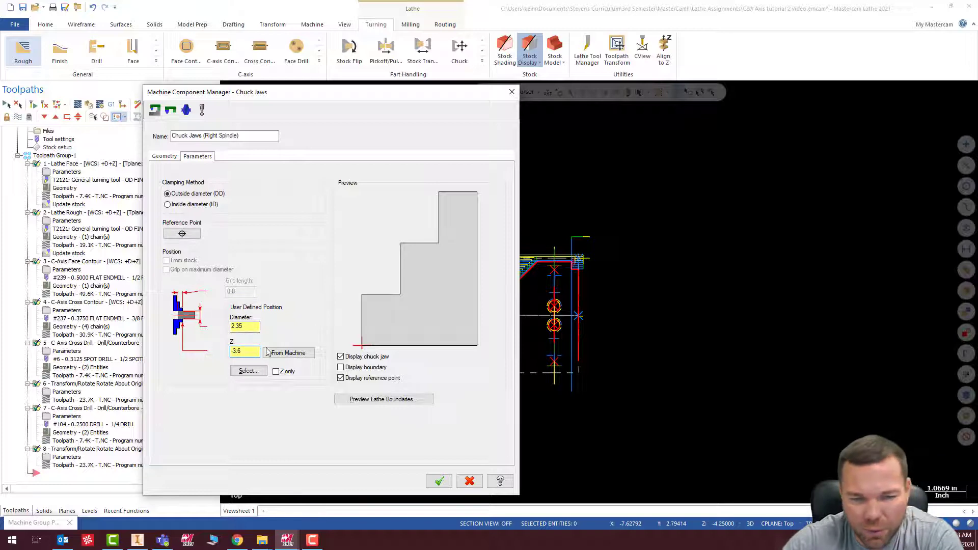
click(439, 481)
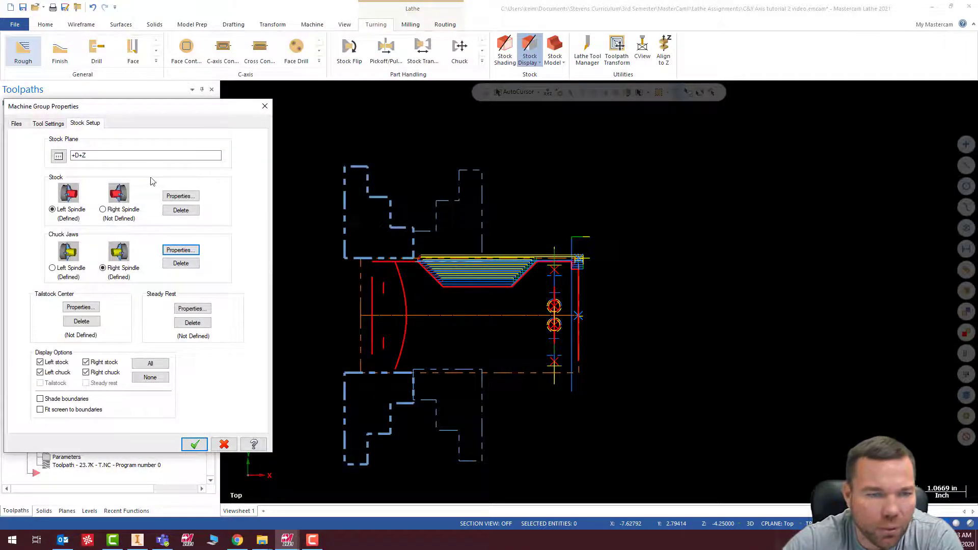
click(195, 445)
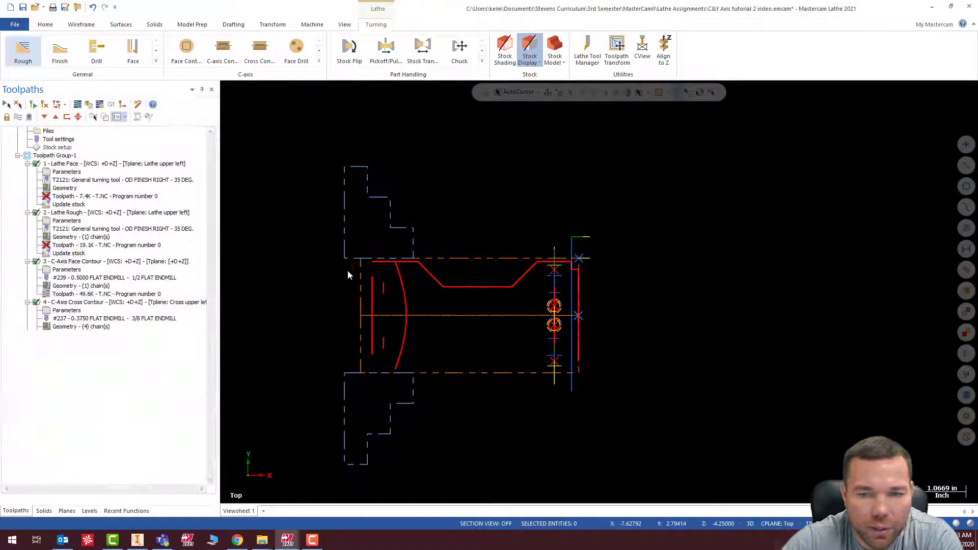
Try to regenerate all invalid operations, cancelling the writing of the Lathe Rough toolpath.
scroll(330, 266, down, 5)
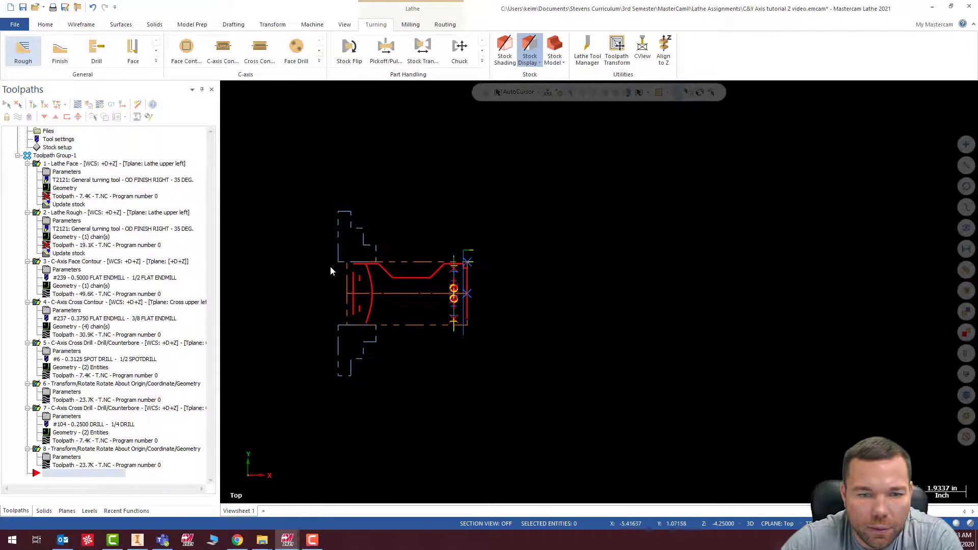
scroll(355, 287, up, 1)
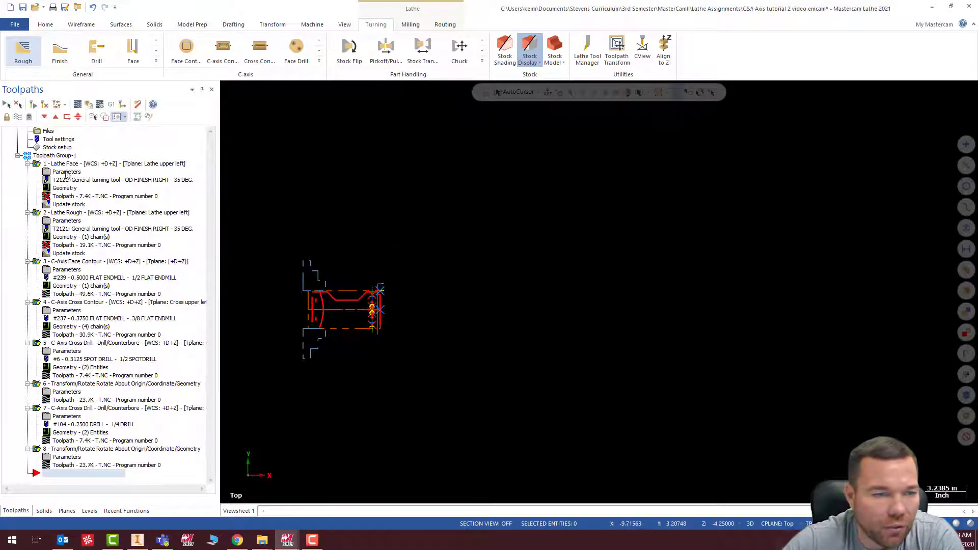
click(34, 106)
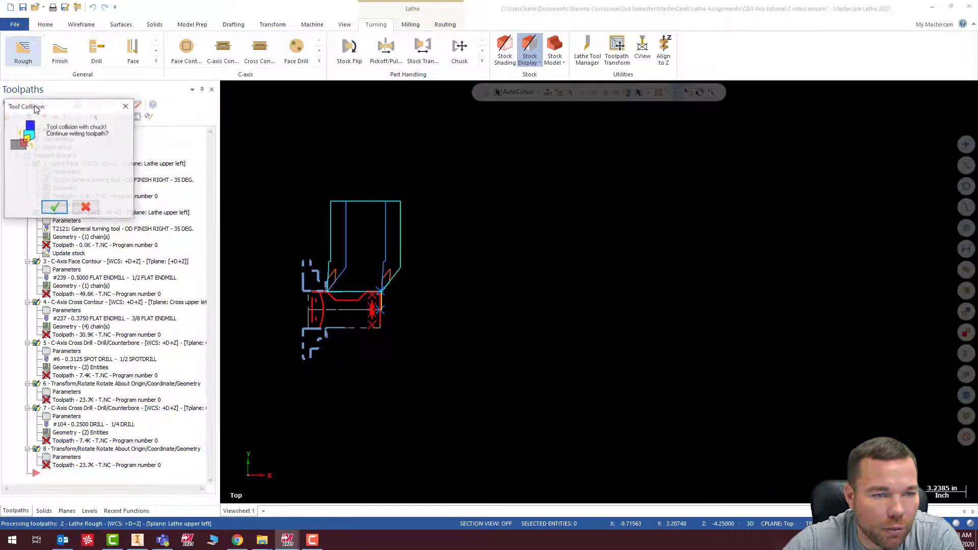
click(59, 208)
click(62, 209)
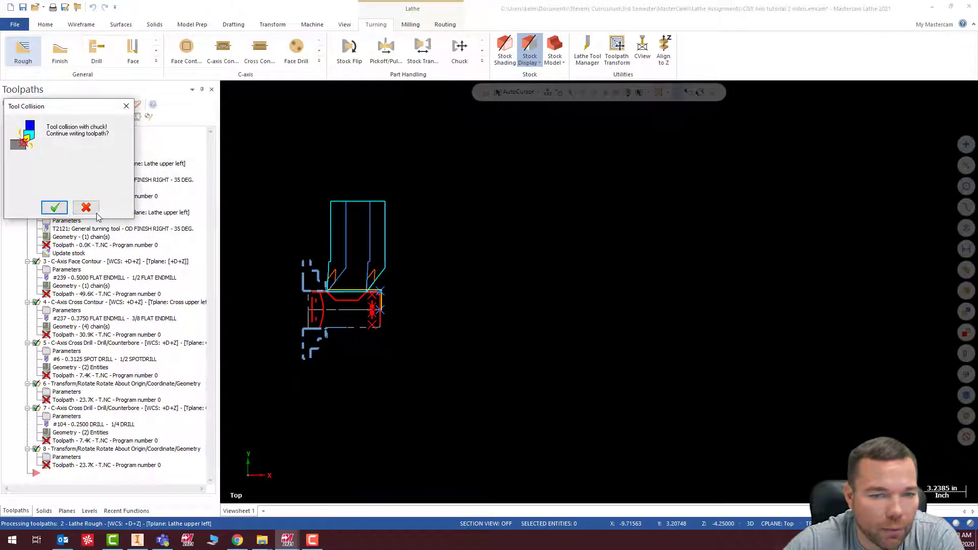
click(87, 210)
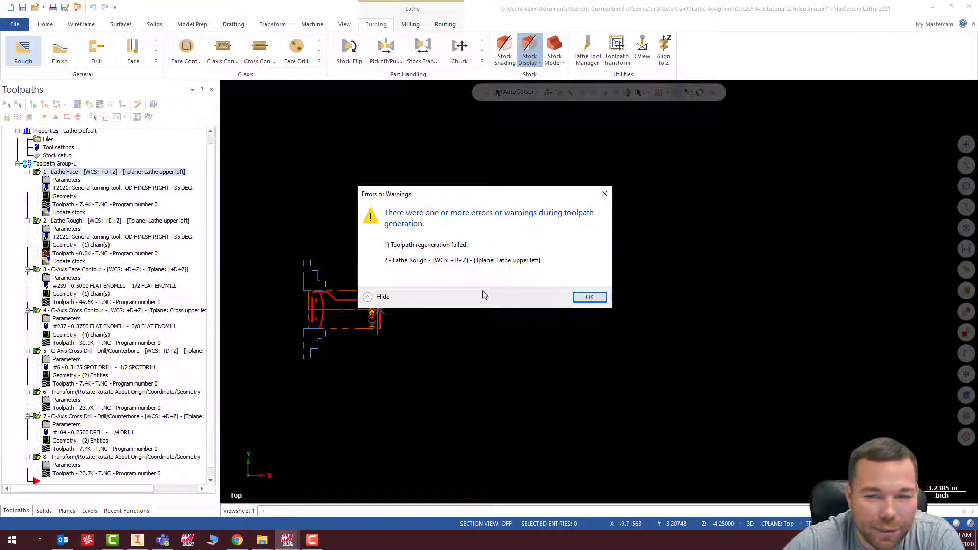
click(590, 297)
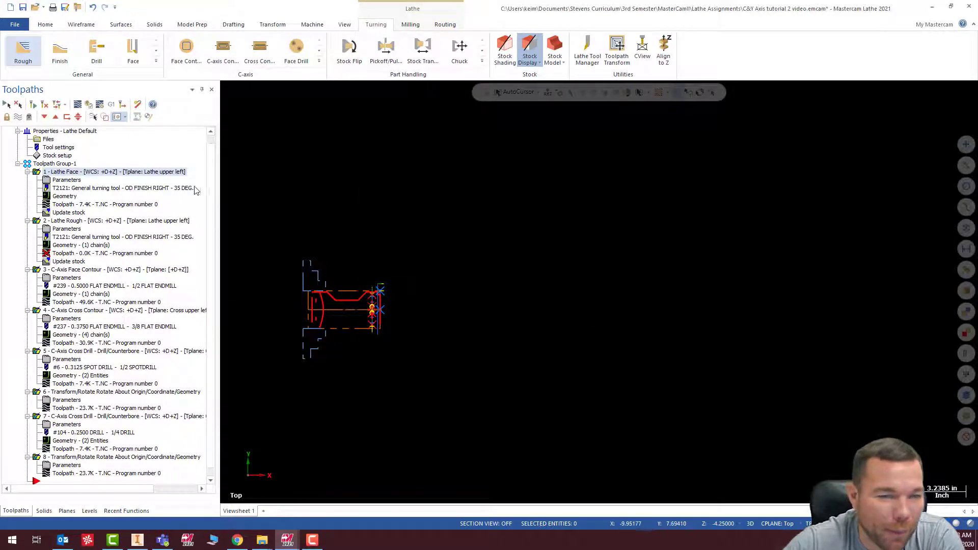
Set the right spindle chuck jaws' Z position to 30.0 and regenerate the invalid operations.
click(57, 164)
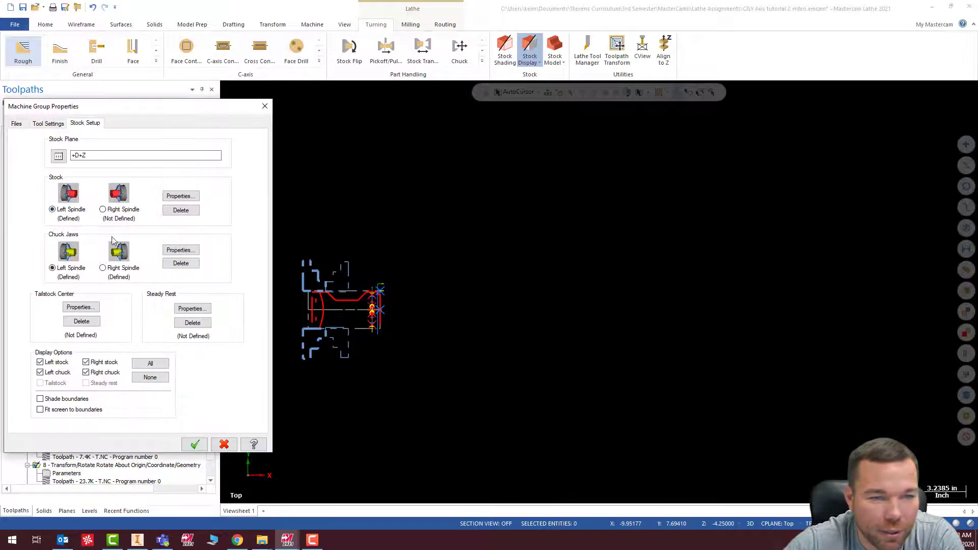
click(179, 250)
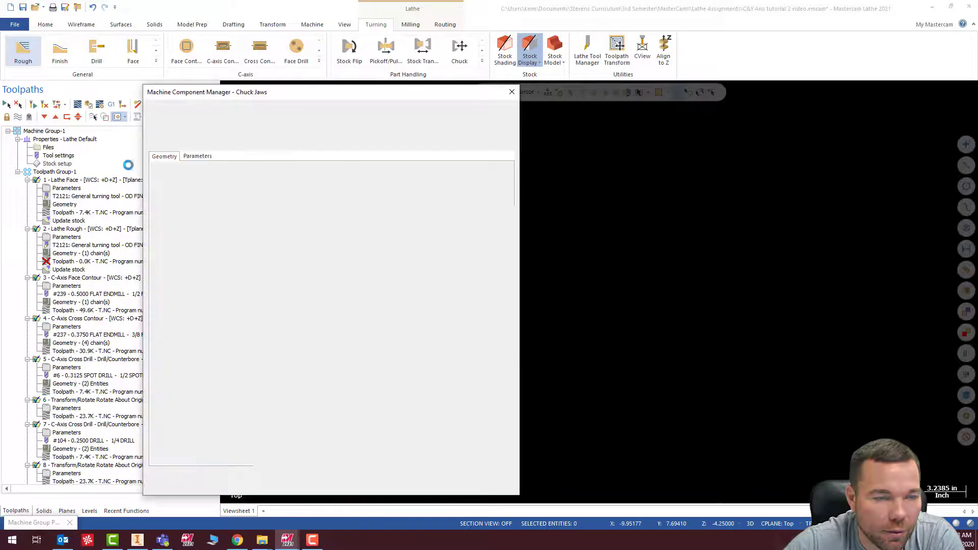
click(196, 157)
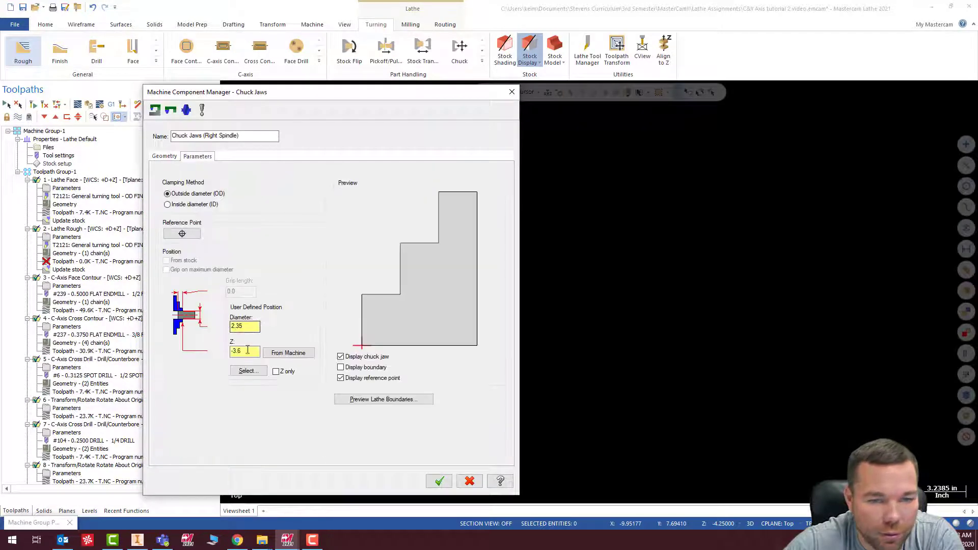
double_click(248, 350)
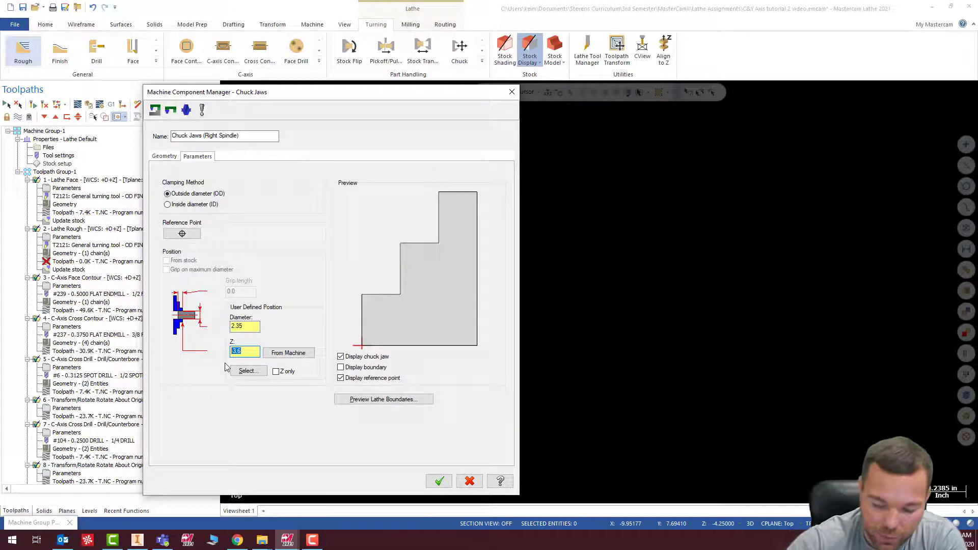
text(30.0)
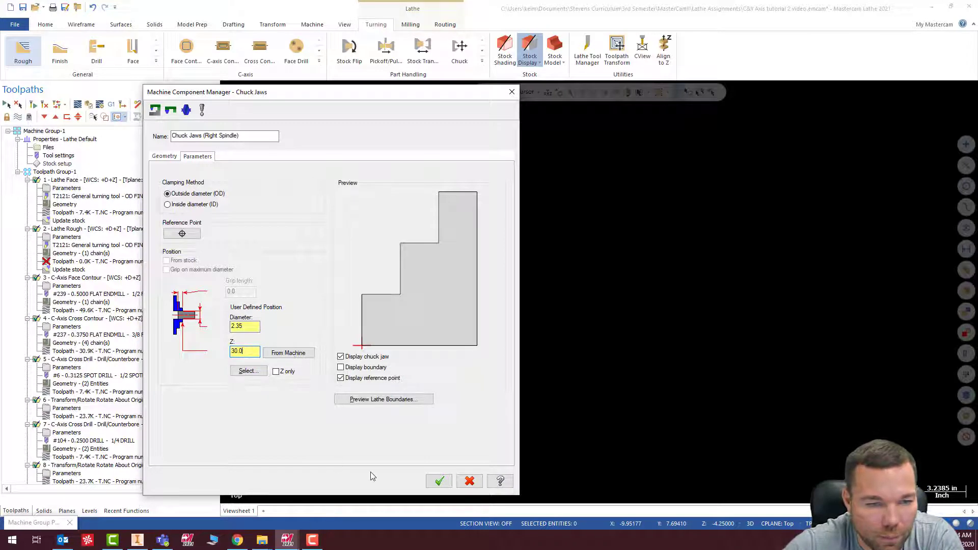
click(440, 482)
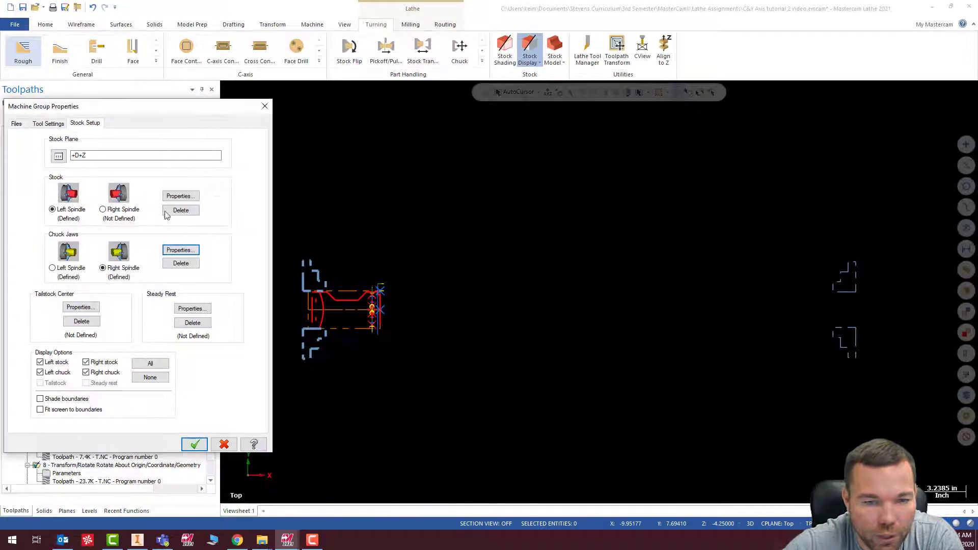
click(194, 444)
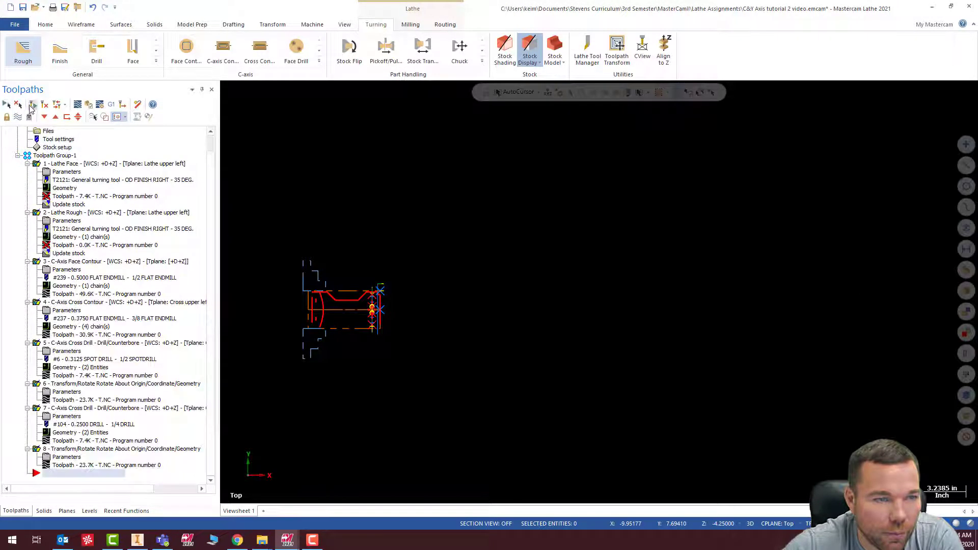
click(31, 105)
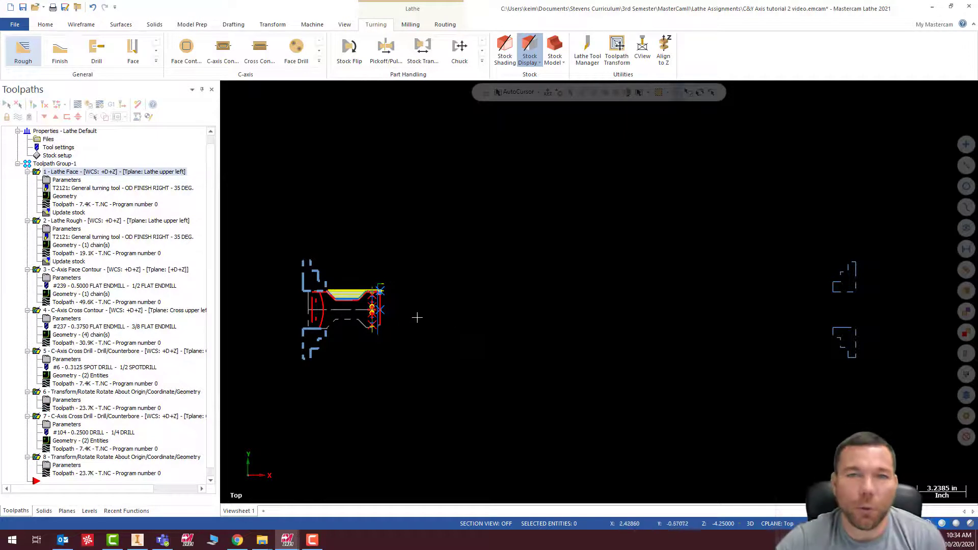
Create a lathe stock transfer operation that transfers all of the part geometry without blanking the original.
scroll(403, 310, down, 2)
scroll(764, 327, up, 2)
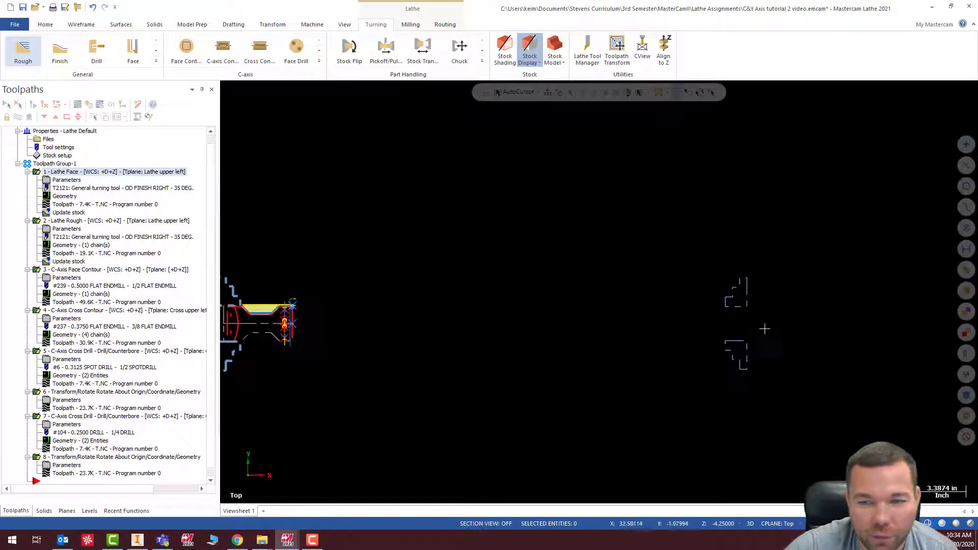
scroll(774, 319, down, 2)
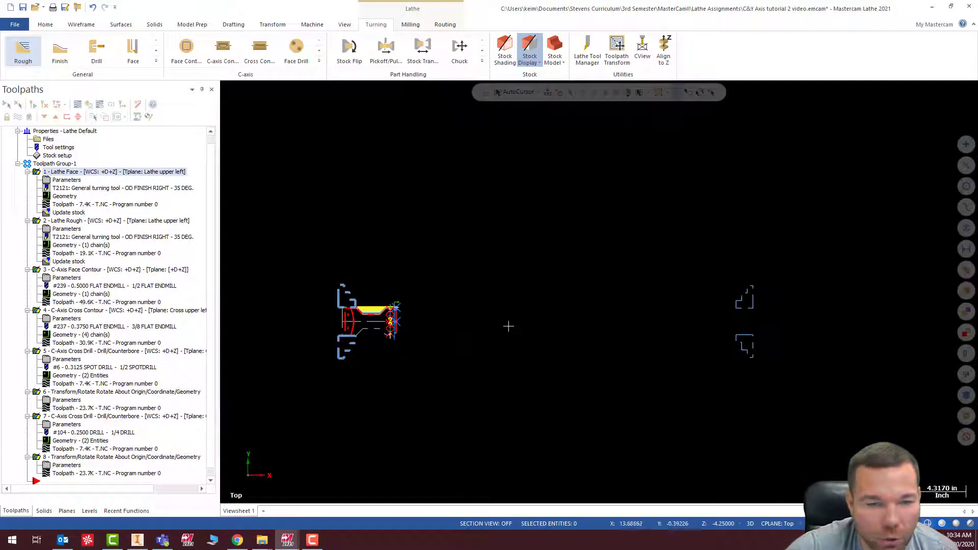
scroll(321, 321, up, 2)
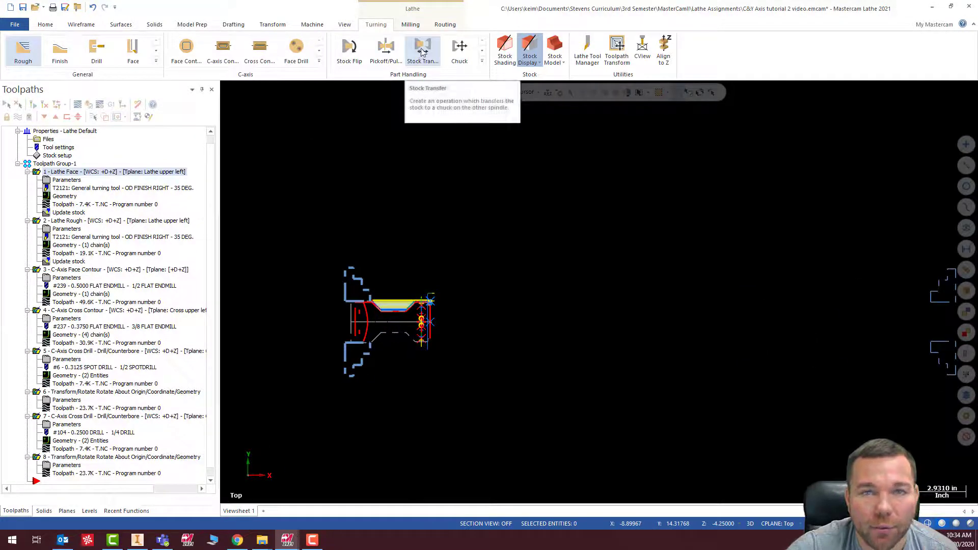
click(422, 51)
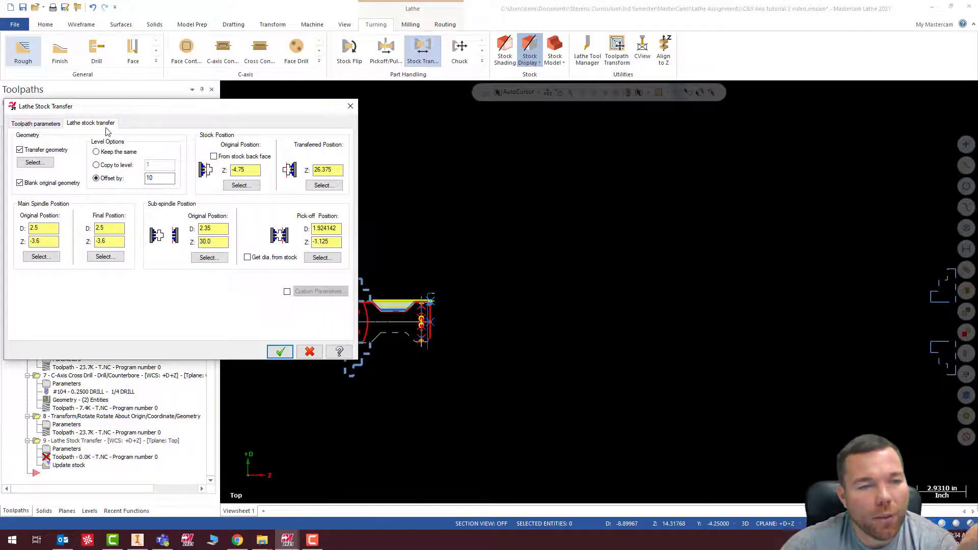
click(36, 124)
click(109, 124)
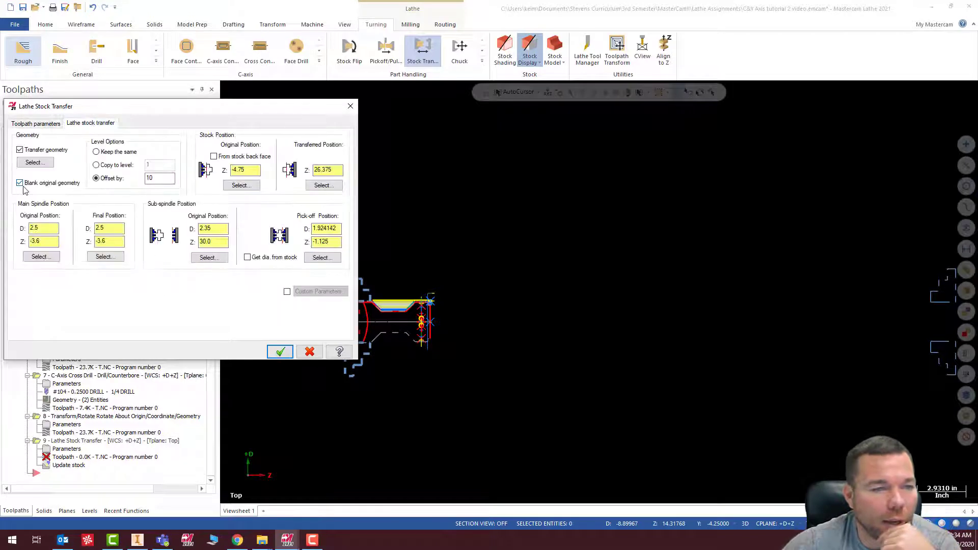
click(20, 183)
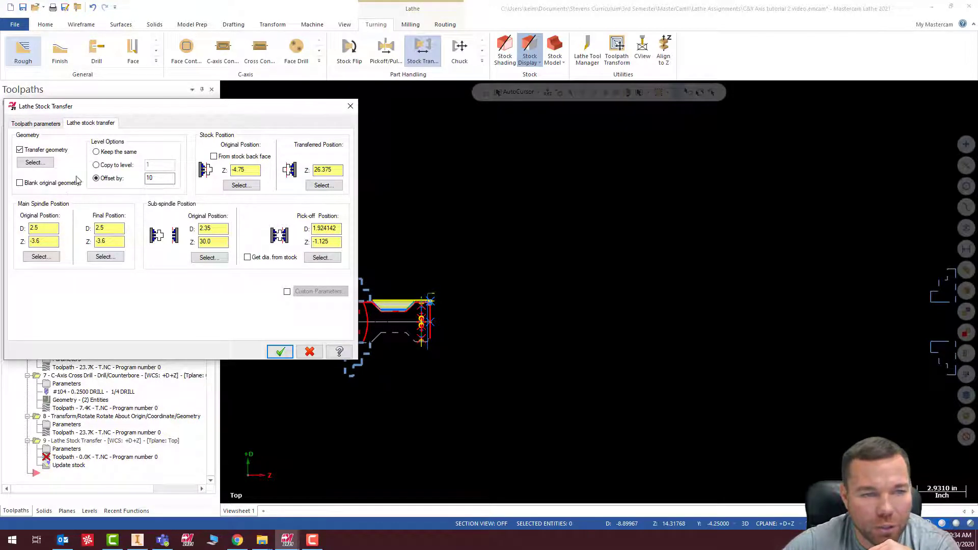
click(35, 161)
drag(290, 220, 488, 411)
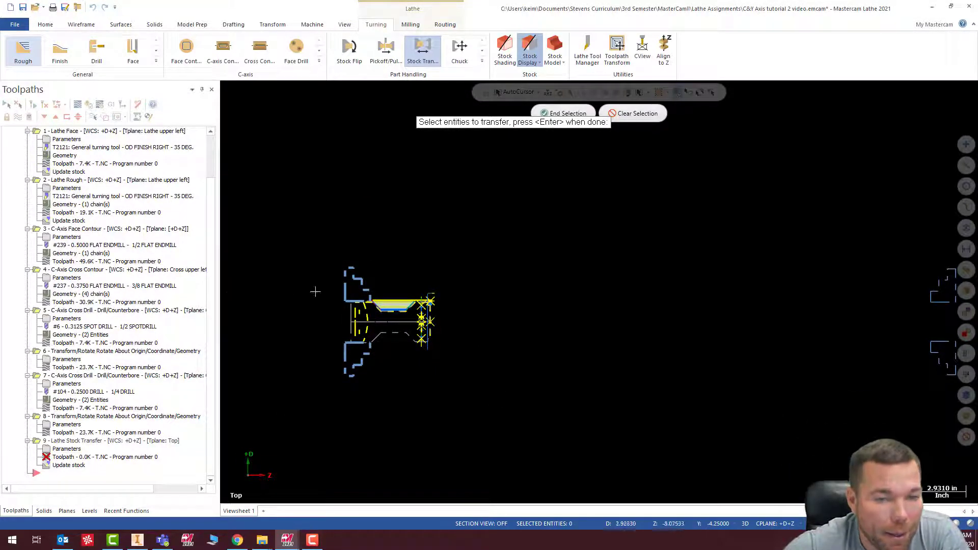
click(571, 113)
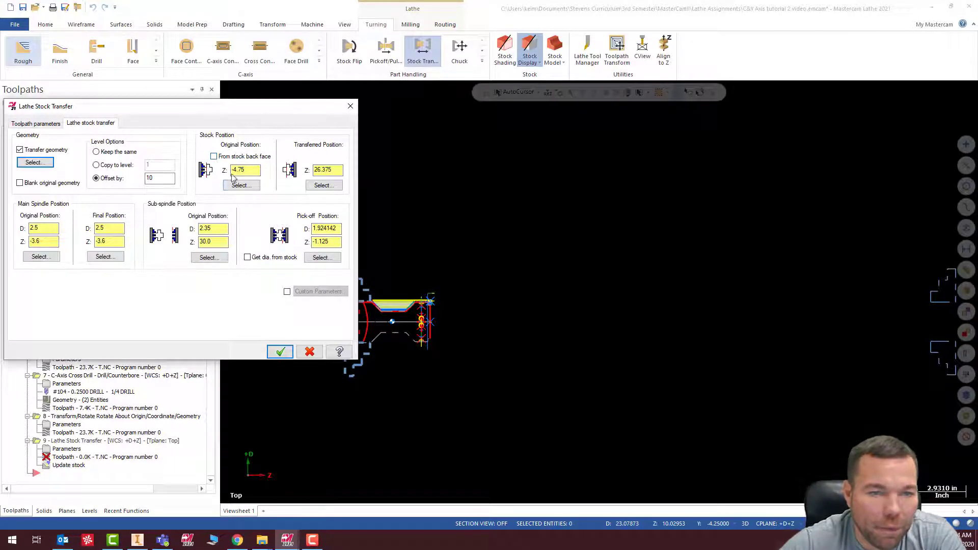
Set the original stock position of the stock transfer to Z -.9.
click(255, 171)
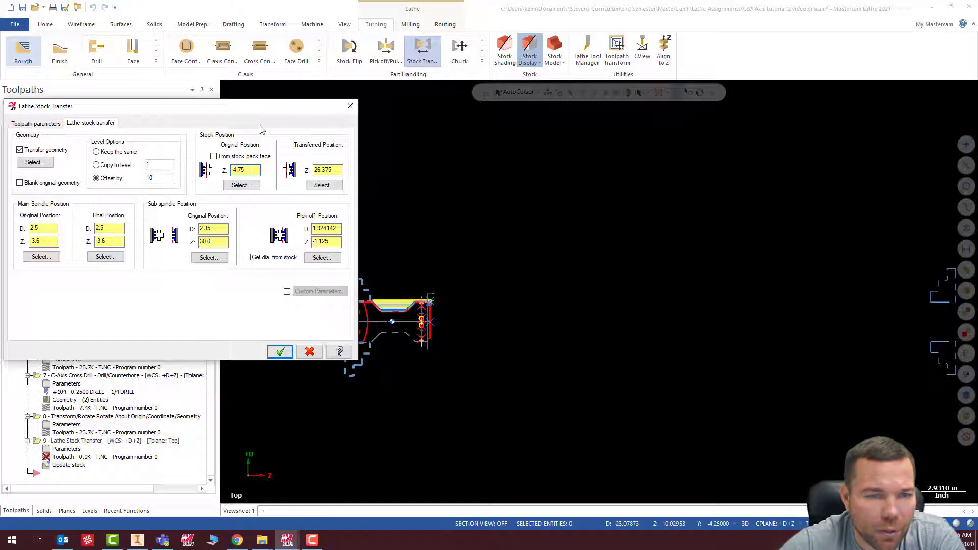
drag(262, 117, 220, 202)
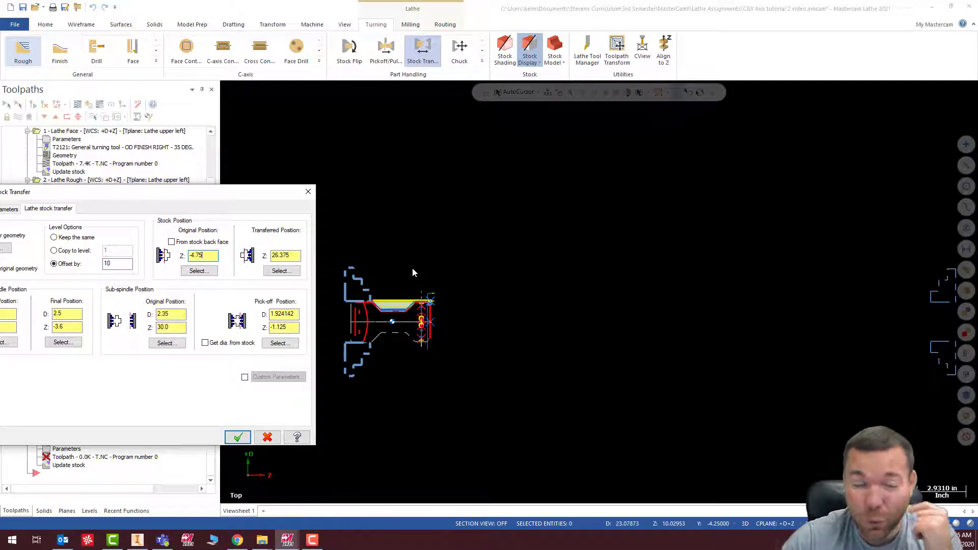
drag(207, 192, 251, 67)
drag(253, 130, 233, 130)
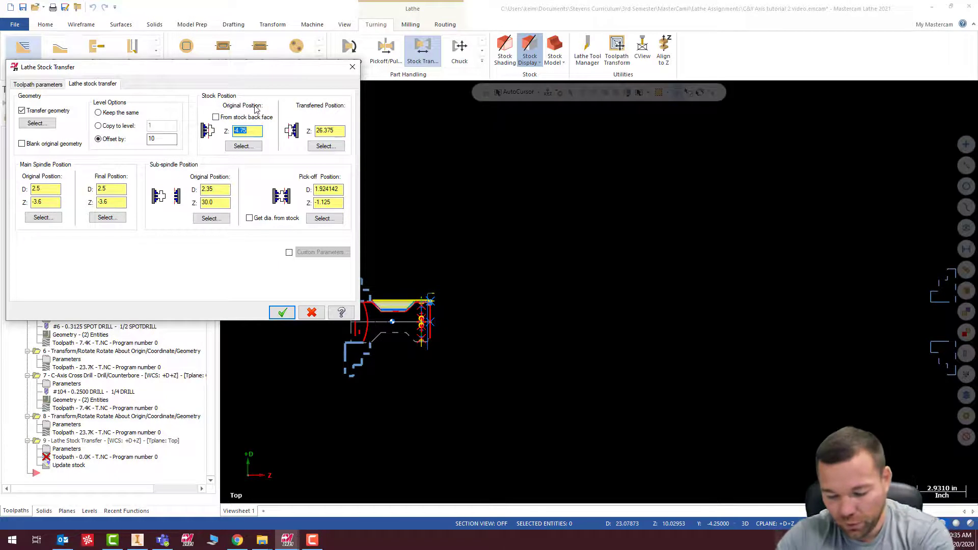
text(-)
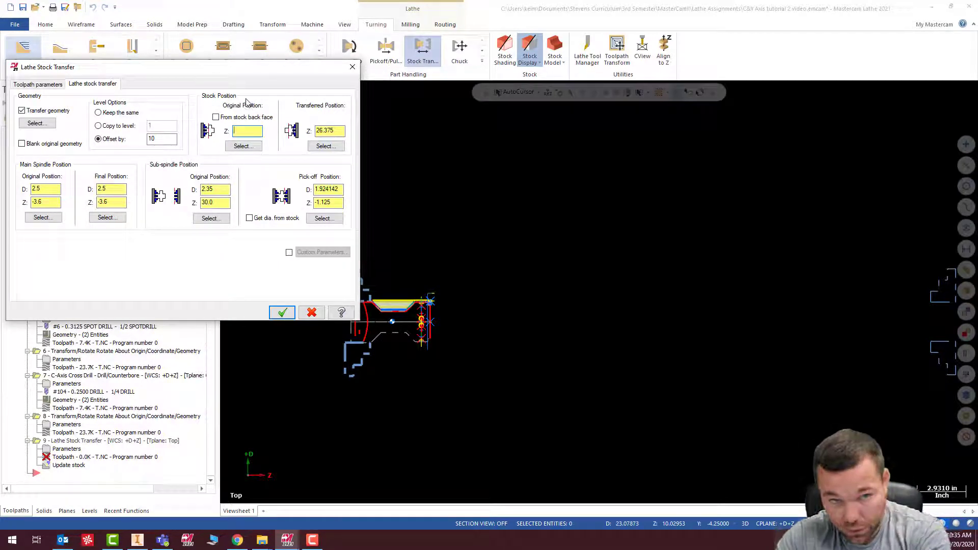
text(.9)
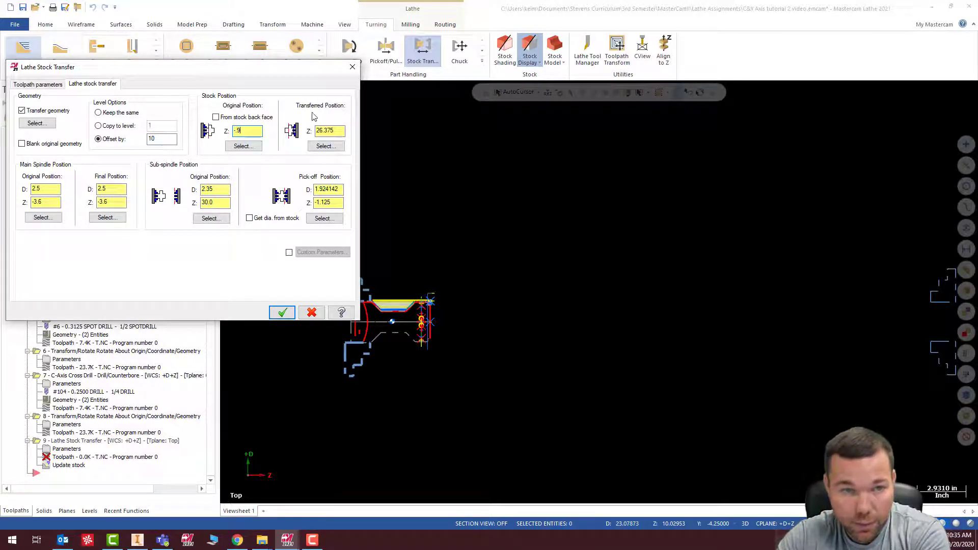
Set the stock's transferred position to Z -0.9 and check the part drawing's dimensions.
drag(335, 129, 302, 131)
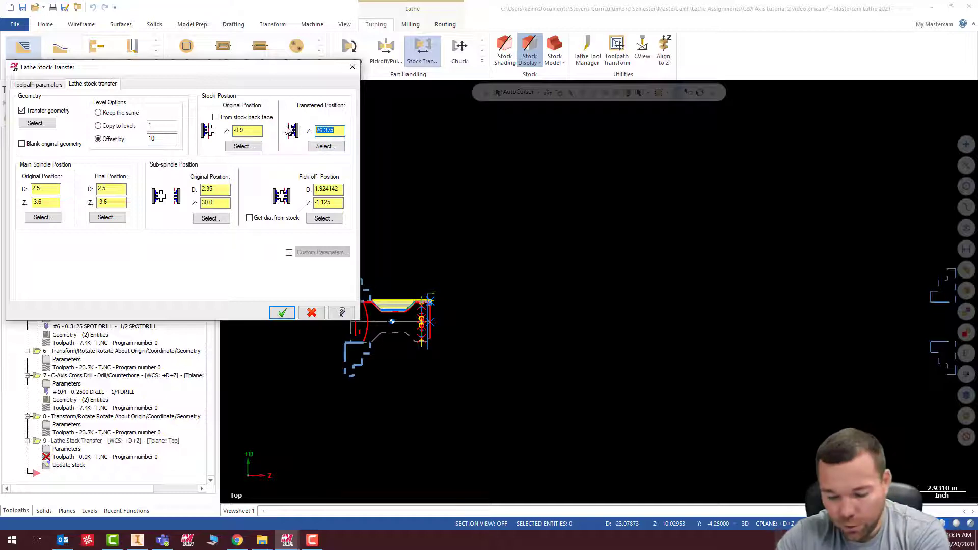
text(-.)
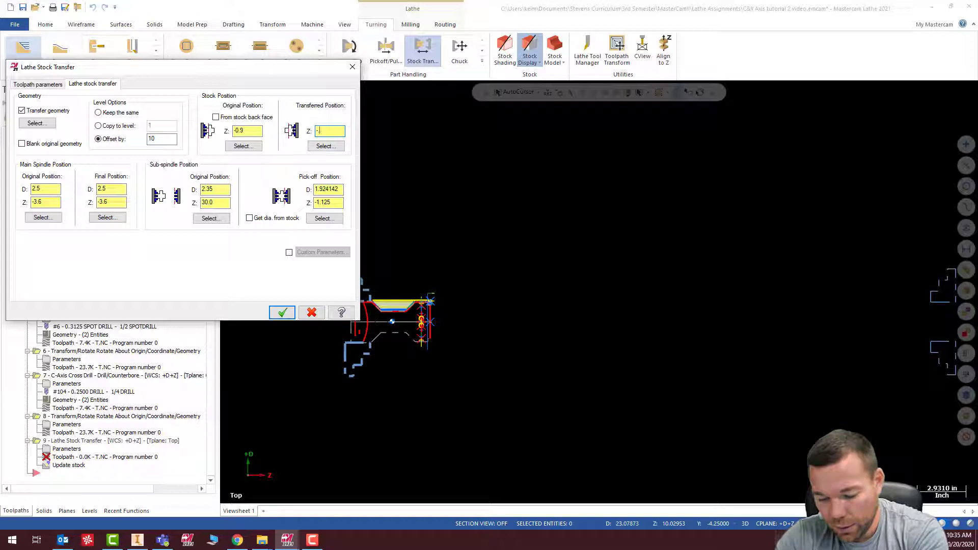
text(9)
drag(305, 71, 276, 80)
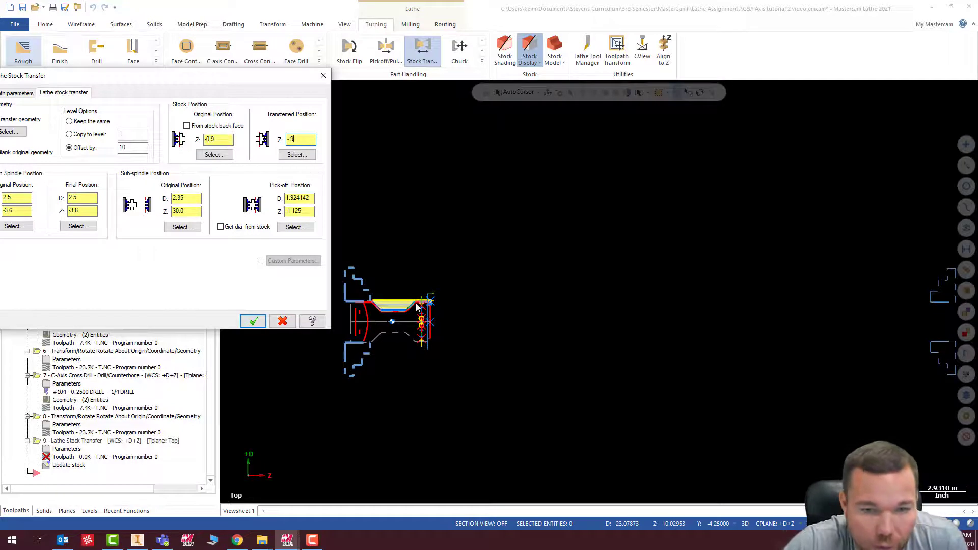
key(alt+Tab)
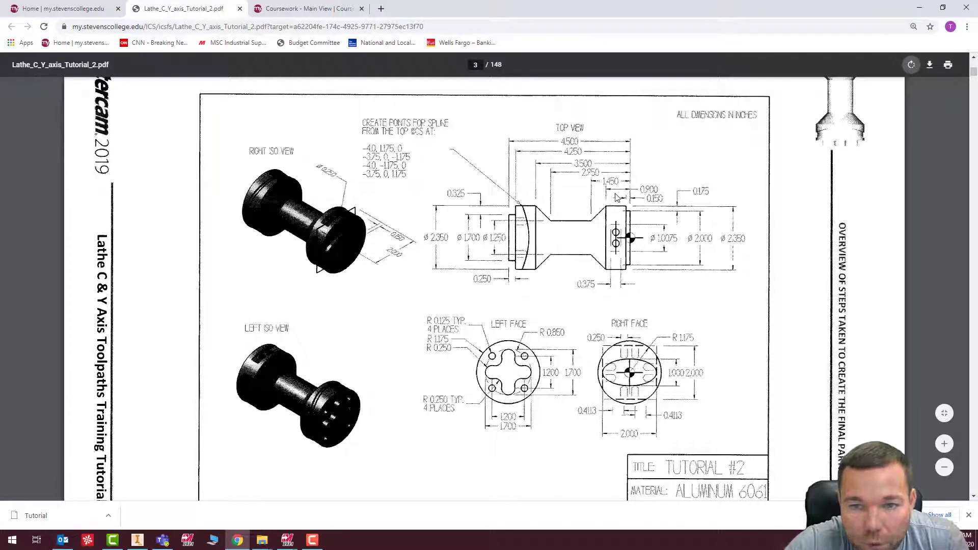
click(919, 7)
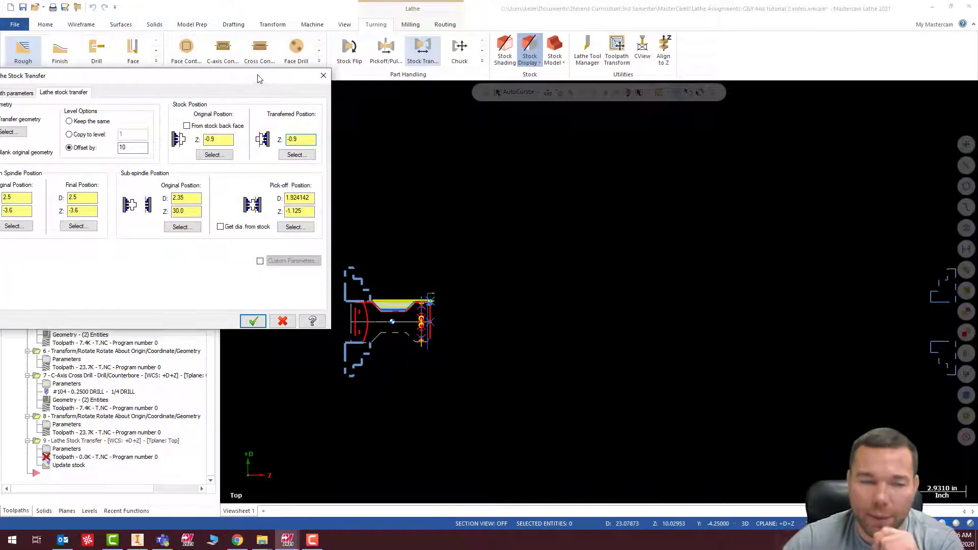
drag(259, 78, 408, 81)
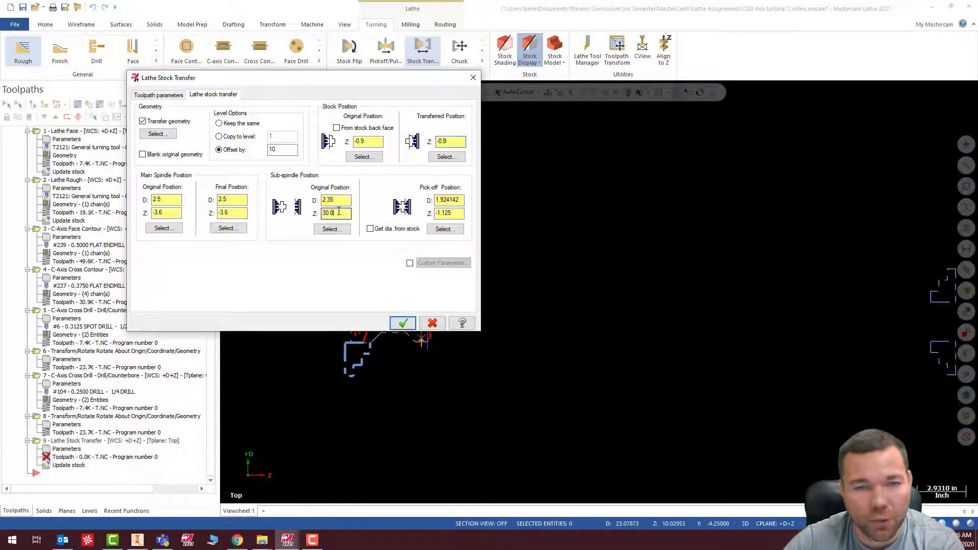
Set the sub-spindle pick-off diameter to 2.35 and accept the stock transfer operation.
drag(342, 200, 313, 200)
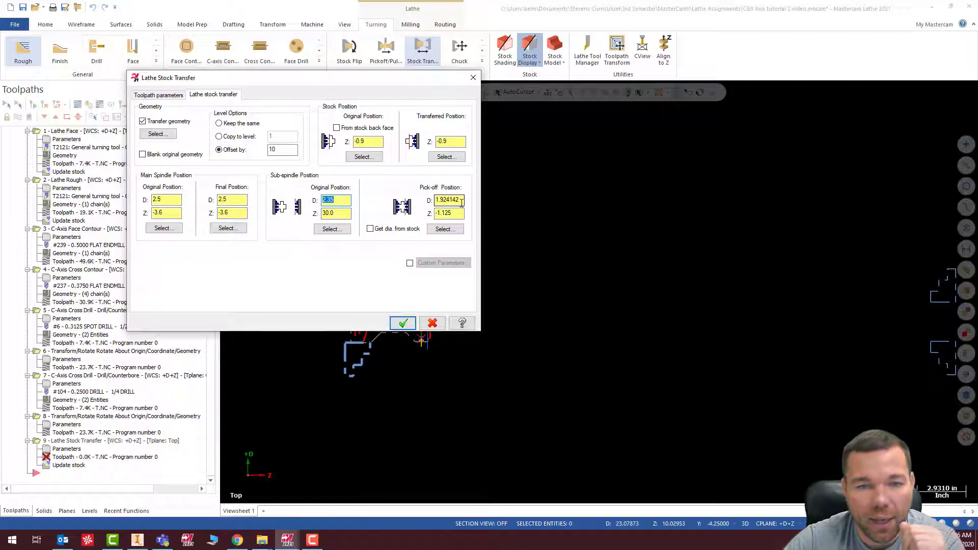
drag(456, 200, 403, 208)
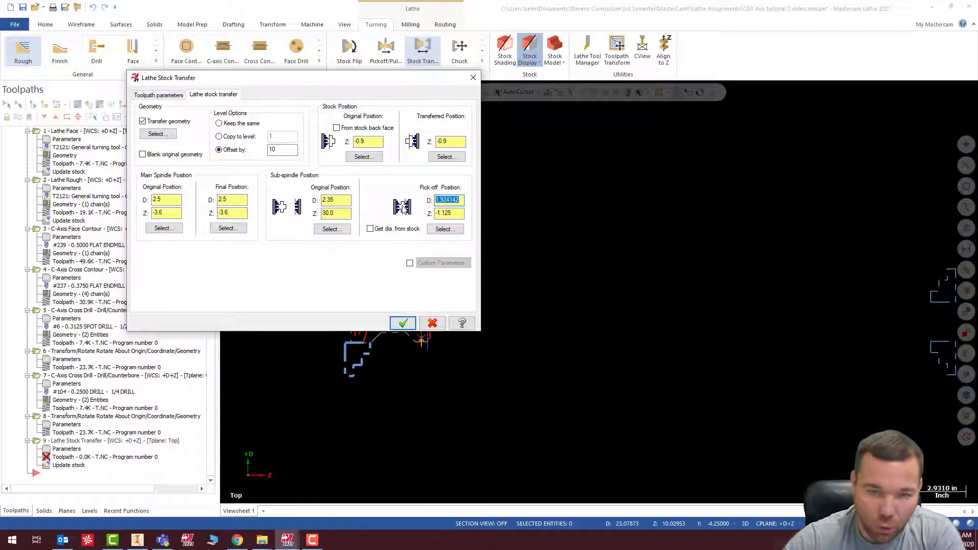
text(2.35)
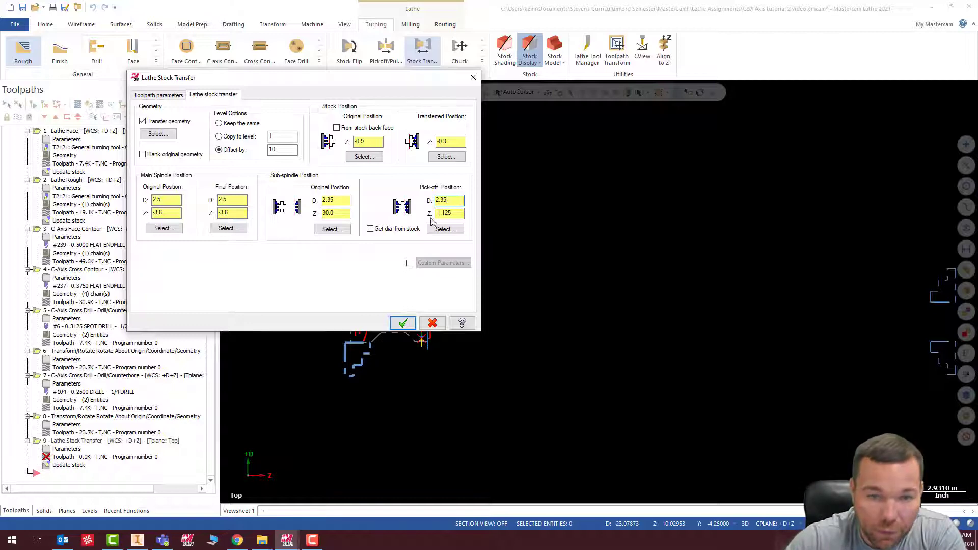
drag(457, 213, 426, 223)
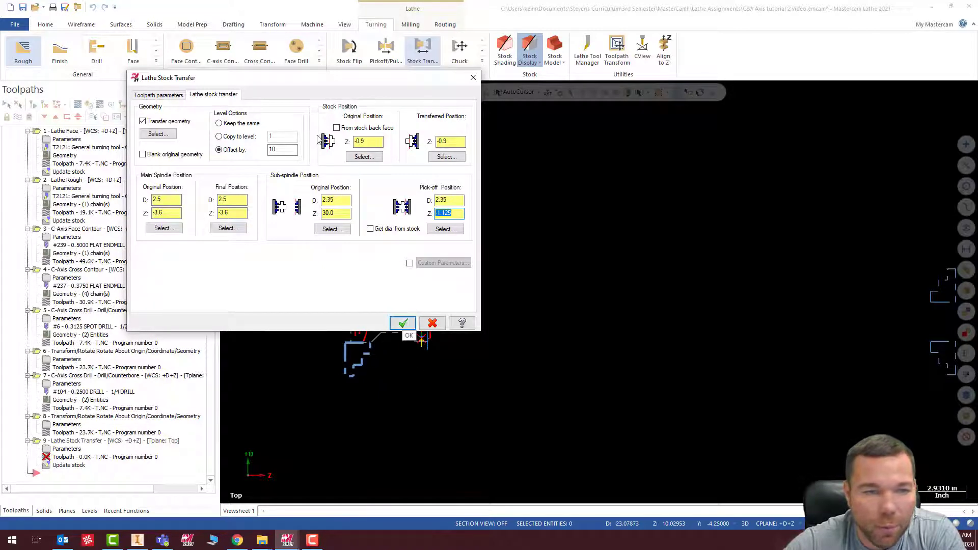
click(404, 323)
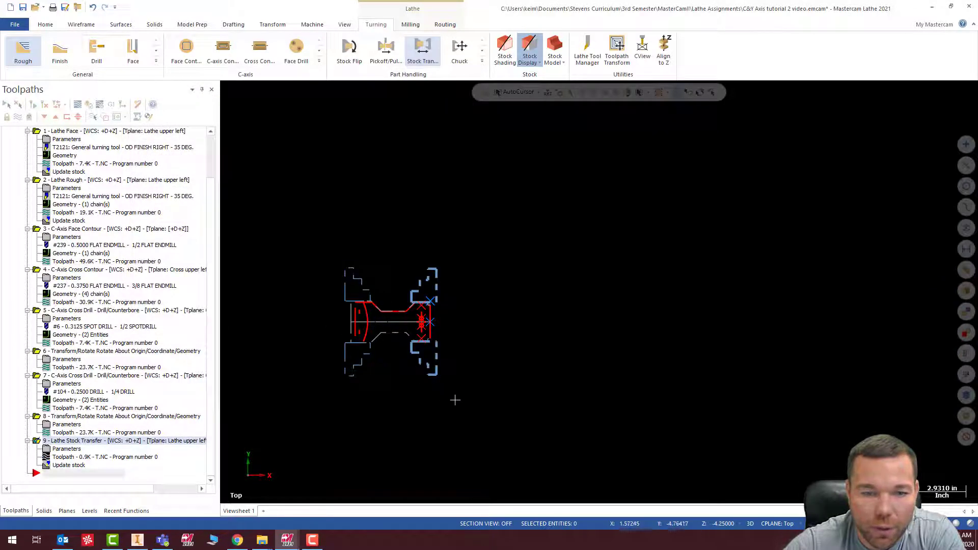
Edit the stock transfer to set the stock's transferred position to Z 29.1, and regenerate the operation.
scroll(365, 340, up, 6)
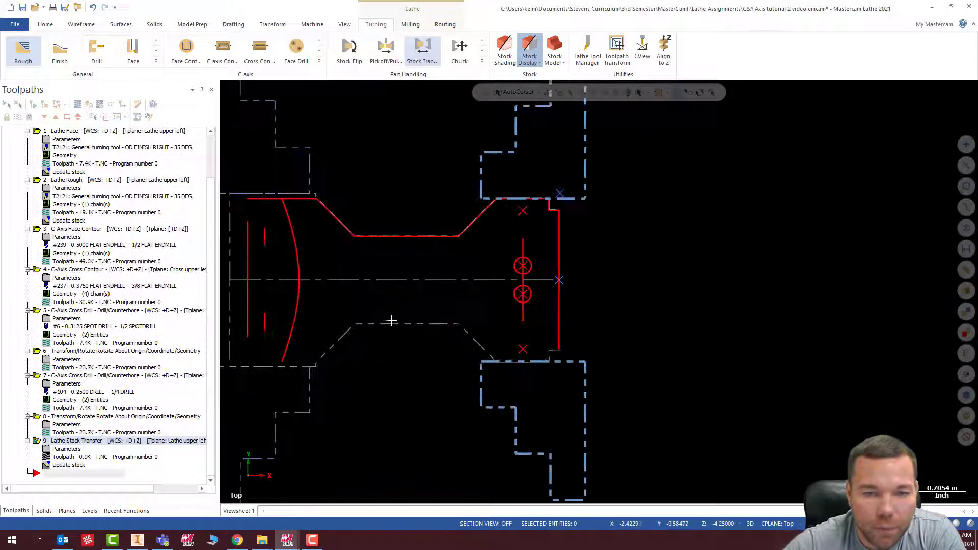
scroll(393, 300, up, 2)
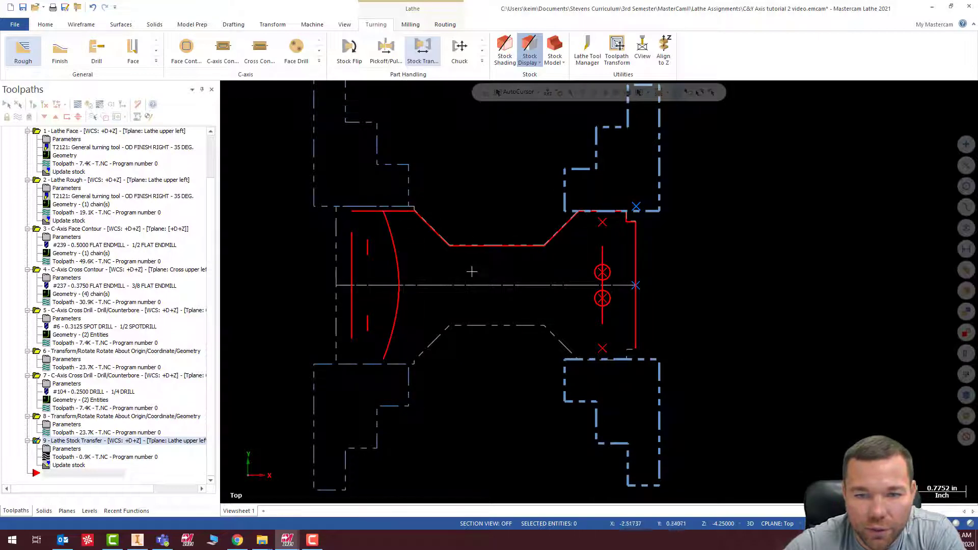
scroll(463, 270, down, 1)
click(66, 449)
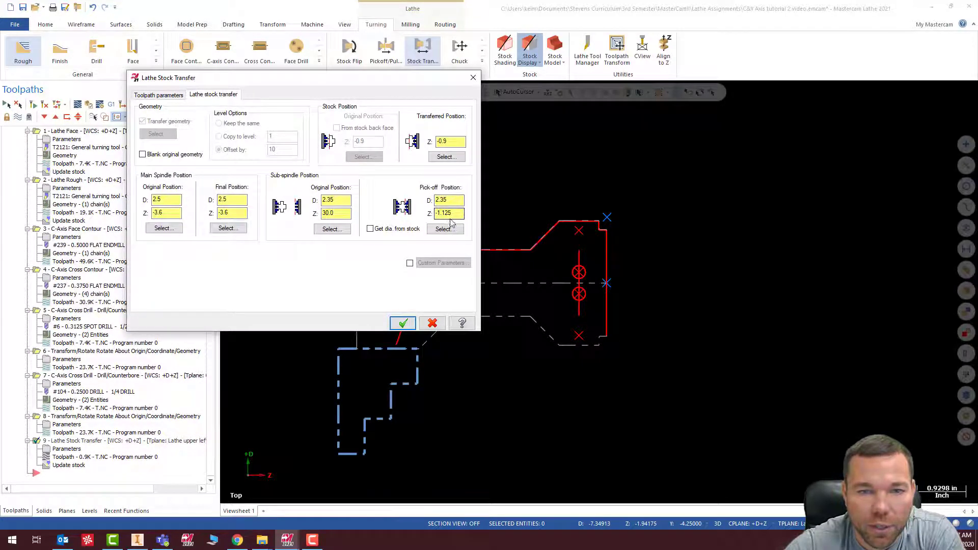
click(452, 139)
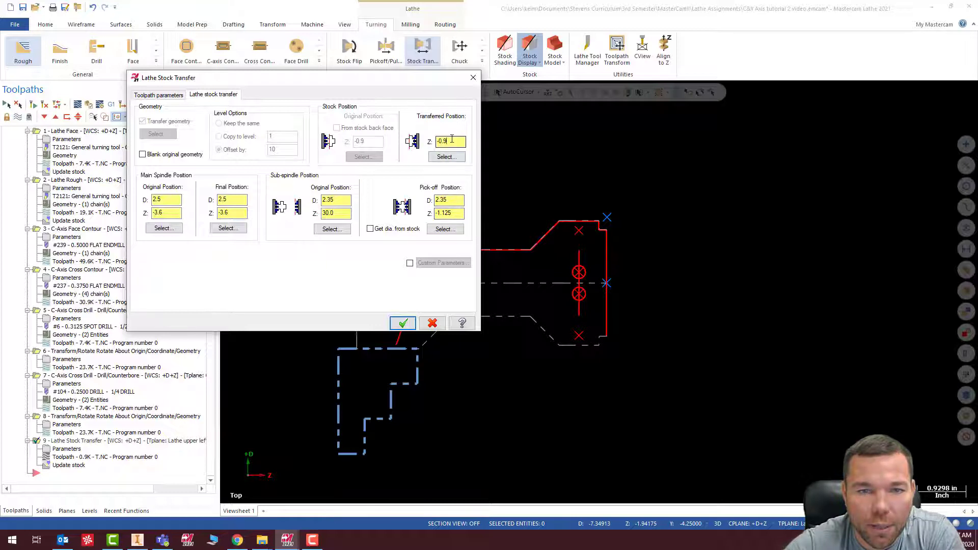
drag(452, 140, 435, 142)
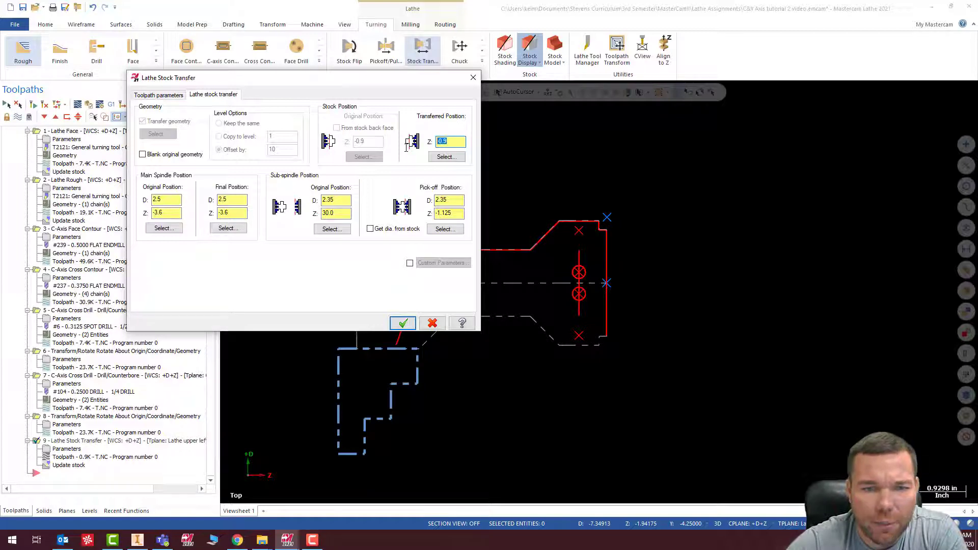
text(29.1)
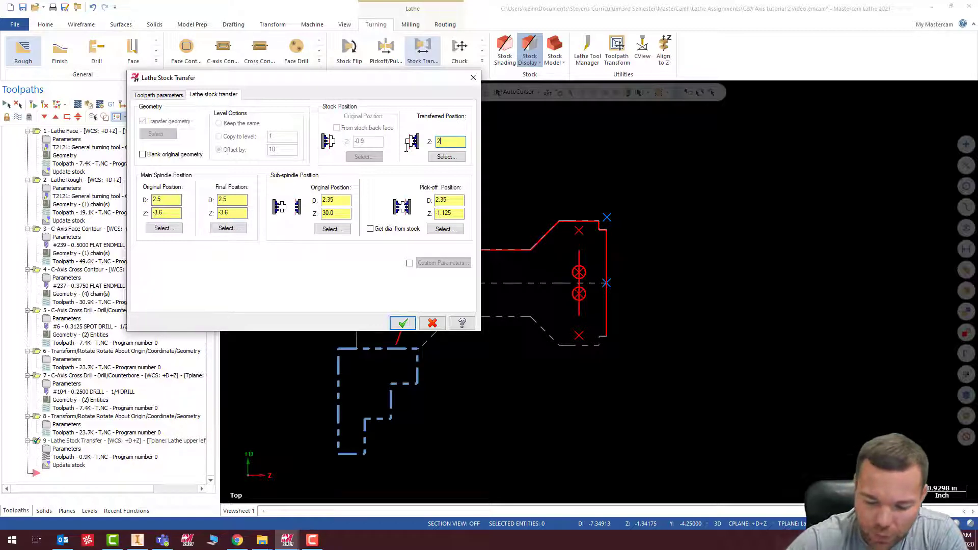
click(402, 322)
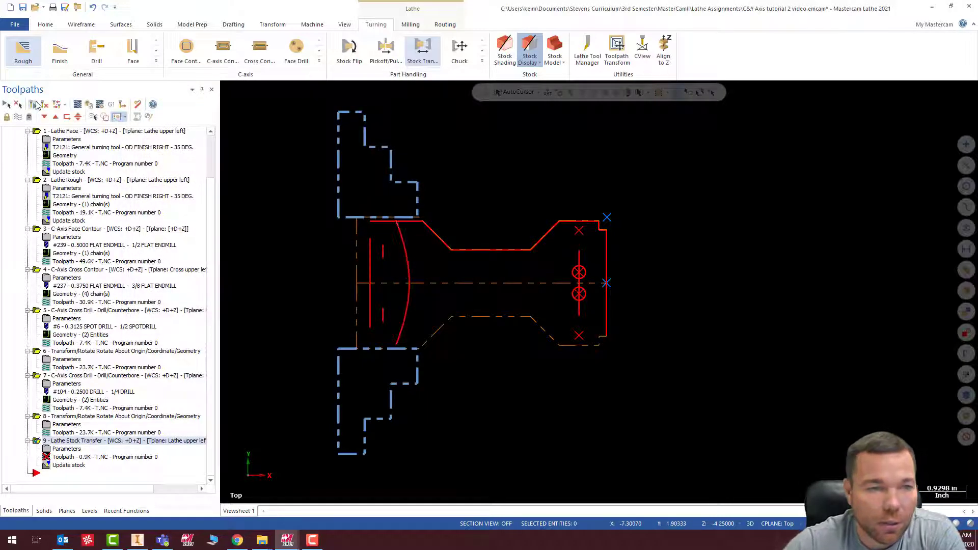
scroll(565, 292, down, 5)
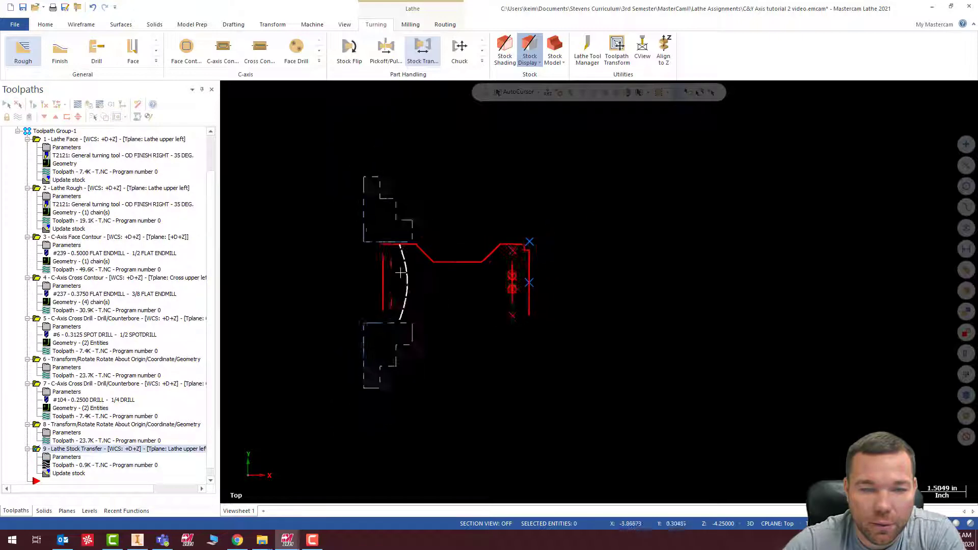
scroll(672, 278, up, 8)
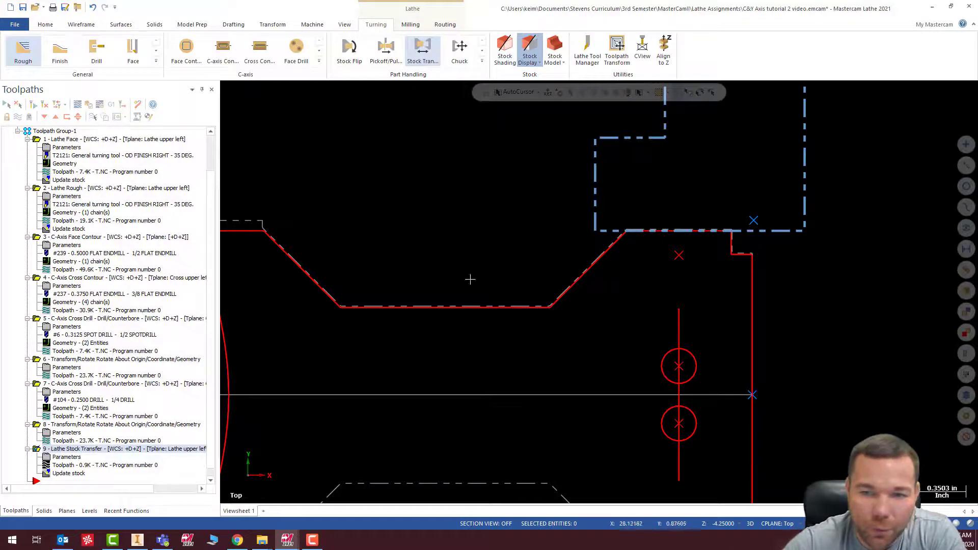
Set the sub-spindle pick-off position to Z -0.9 in the stock transfer and regenerate the operation.
click(117, 116)
click(130, 456)
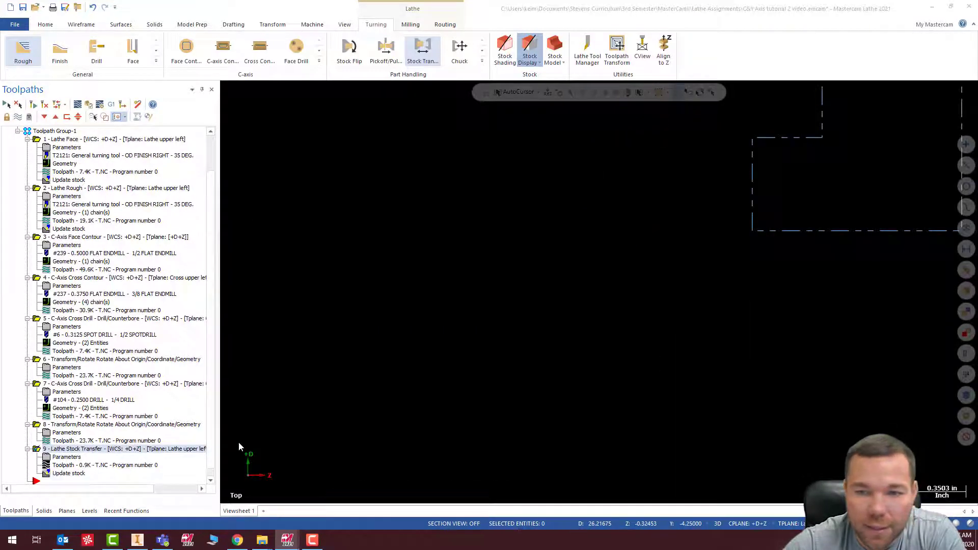
drag(463, 216, 427, 218)
text(-)
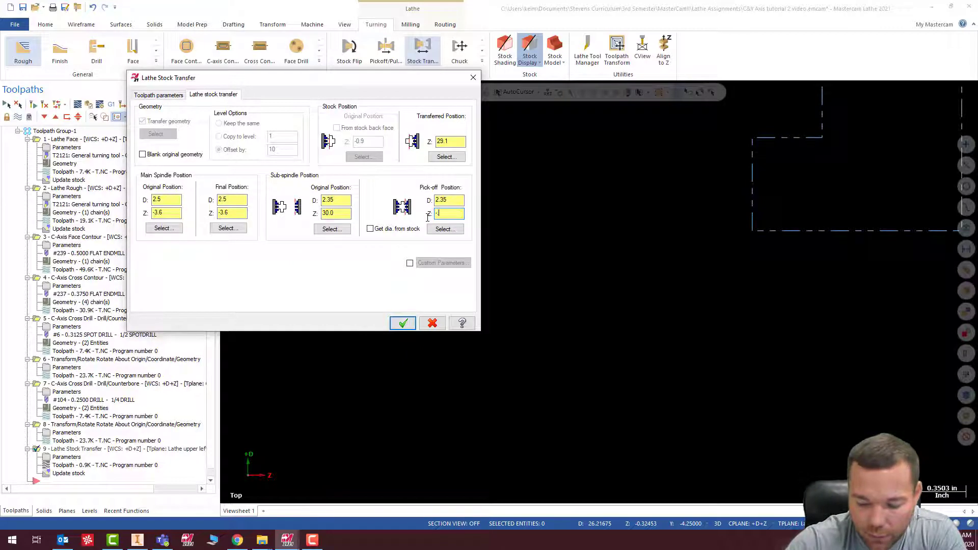
text(.9)
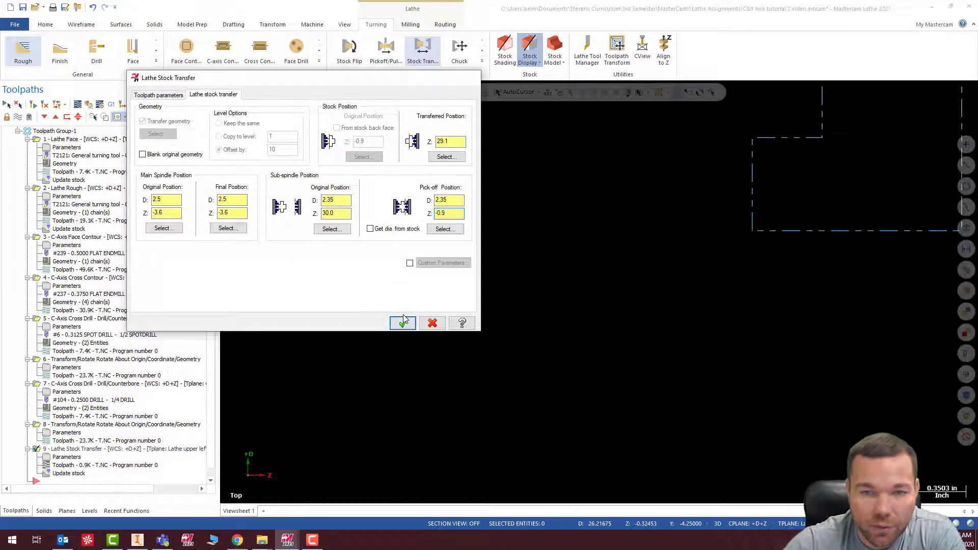
click(402, 323)
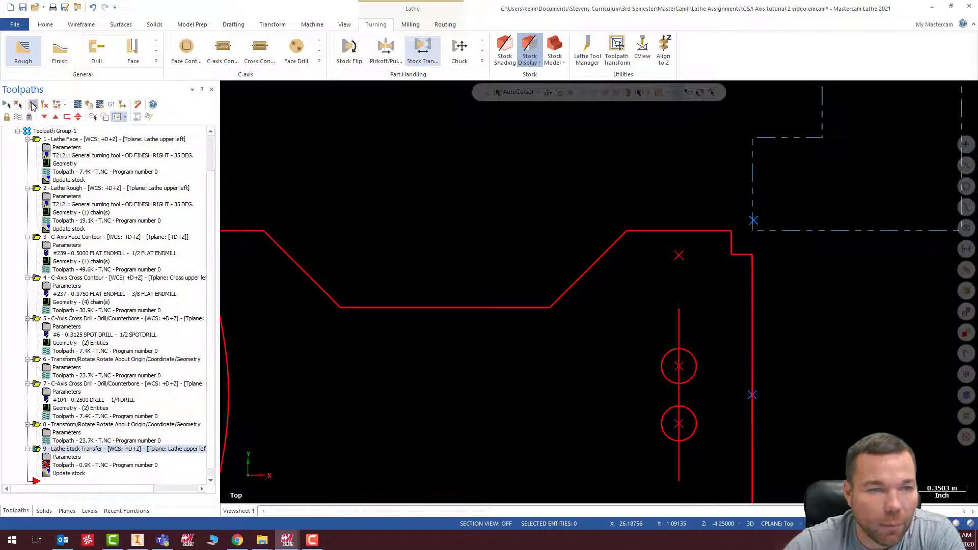
click(32, 105)
scroll(758, 219, down, 5)
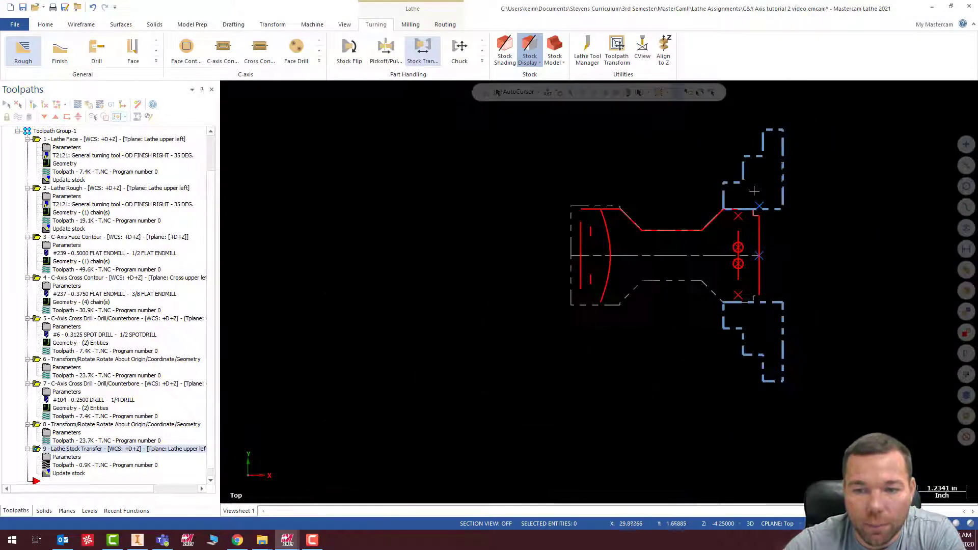
scroll(748, 203, up, 2)
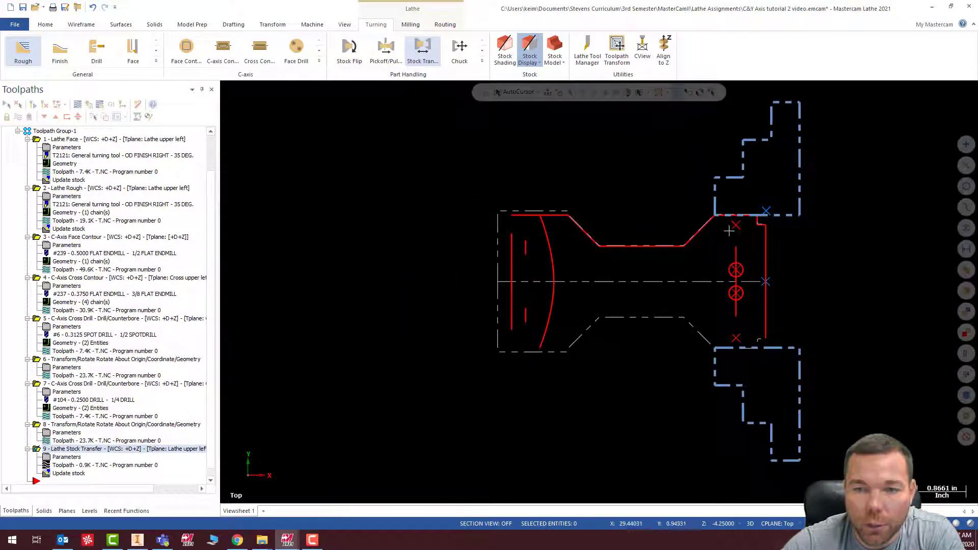
Delete the stray point at the free end of the transferred stock, near the centreline.
click(541, 211)
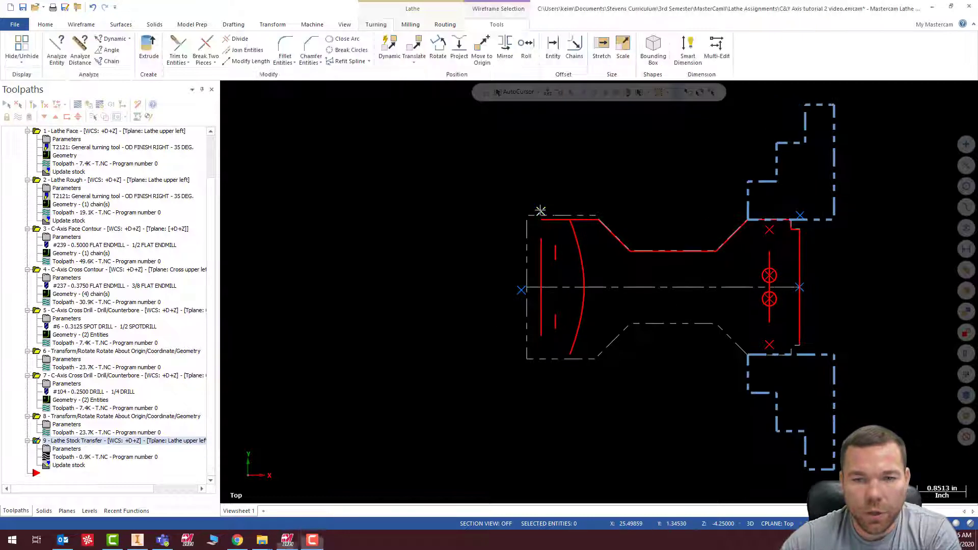
click(524, 288)
key(Delete)
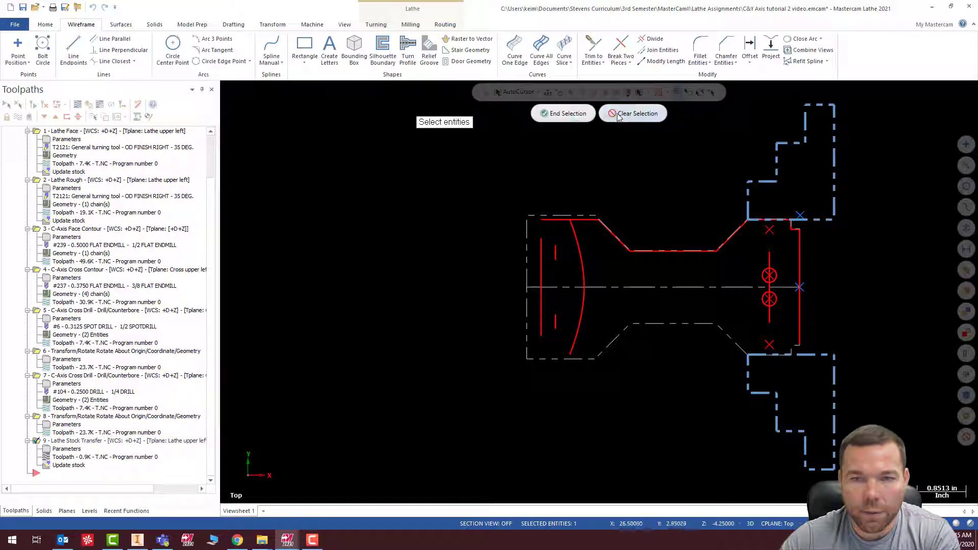
click(566, 113)
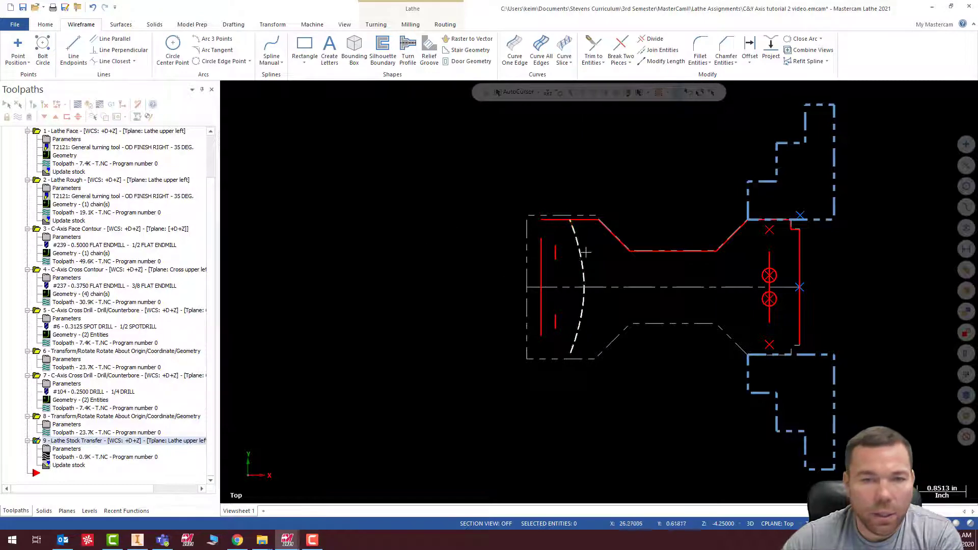
Create a lathe face toolpath for the transferred part using tool T0202, OD ROUGH LEFT - 80 DEG.
scroll(600, 256, down, 2)
scroll(501, 231, up, 4)
scroll(556, 278, up, 1)
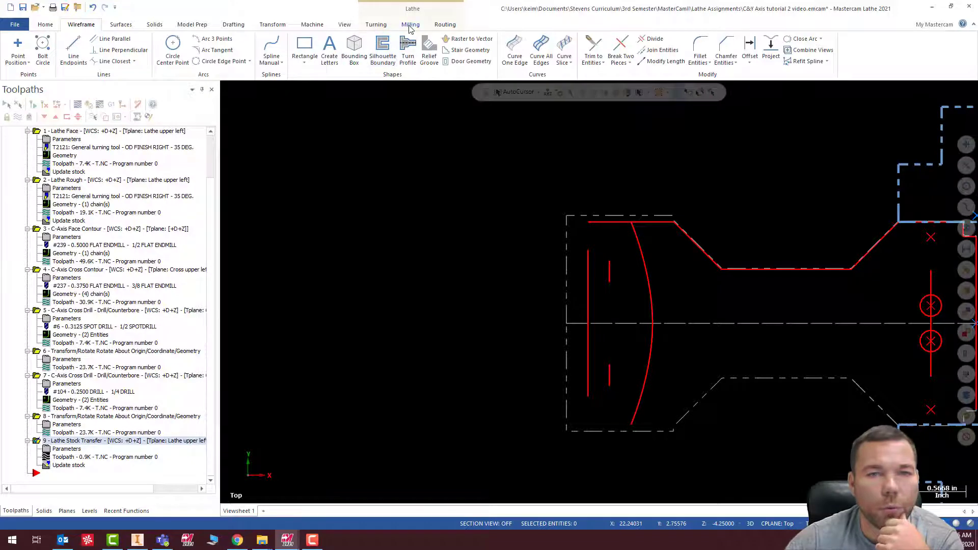
click(376, 24)
click(131, 48)
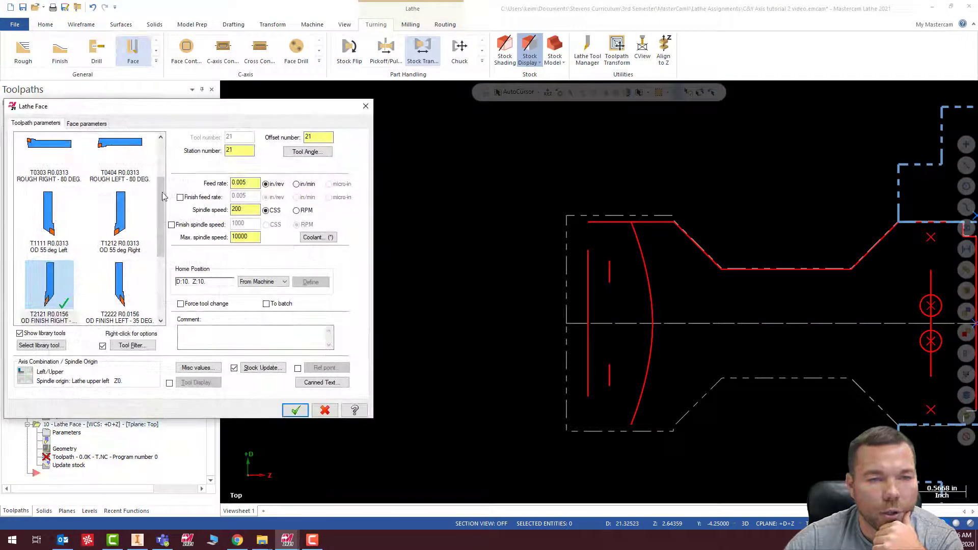
scroll(141, 259, up, 2)
click(124, 176)
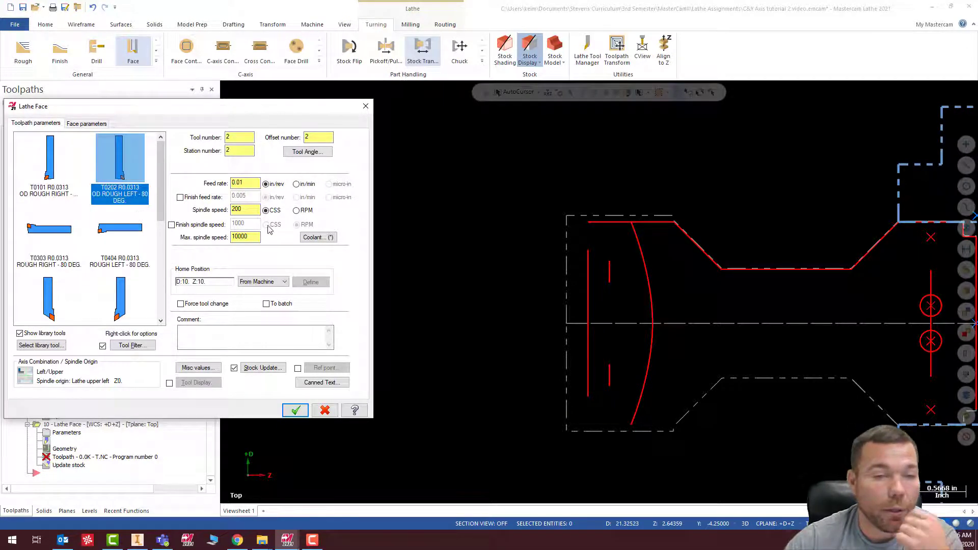
Set the face toolpath's spindle speed to 2000 CSS, maximum spindle speed to 3000 and feed rate to 0.006 in/rev.
double_click(240, 209)
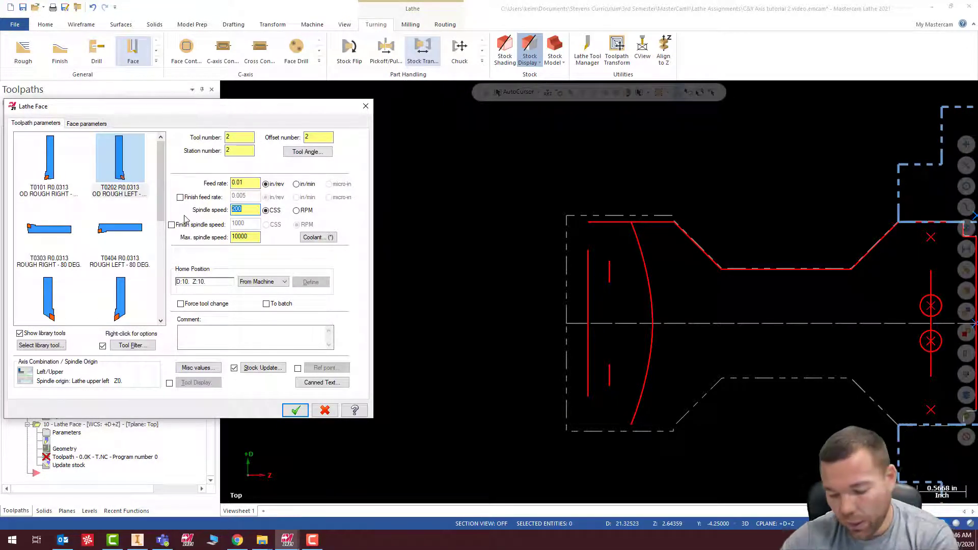
text(2)
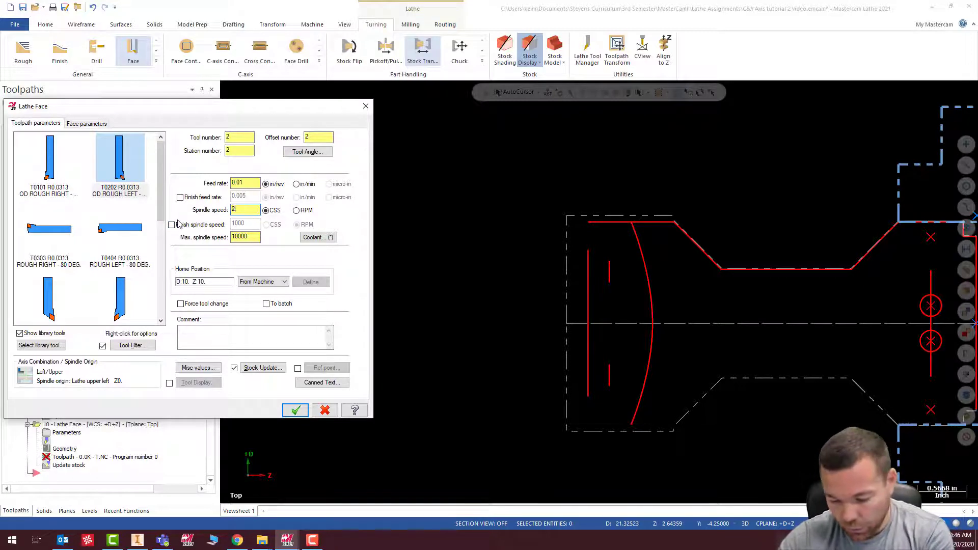
text(000)
key(Tab)
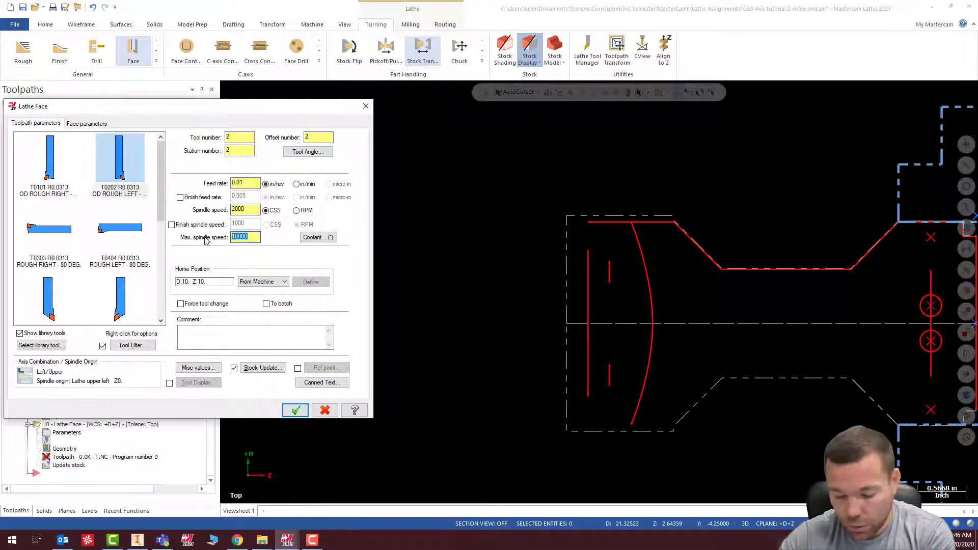
text(3000)
double_click(253, 184)
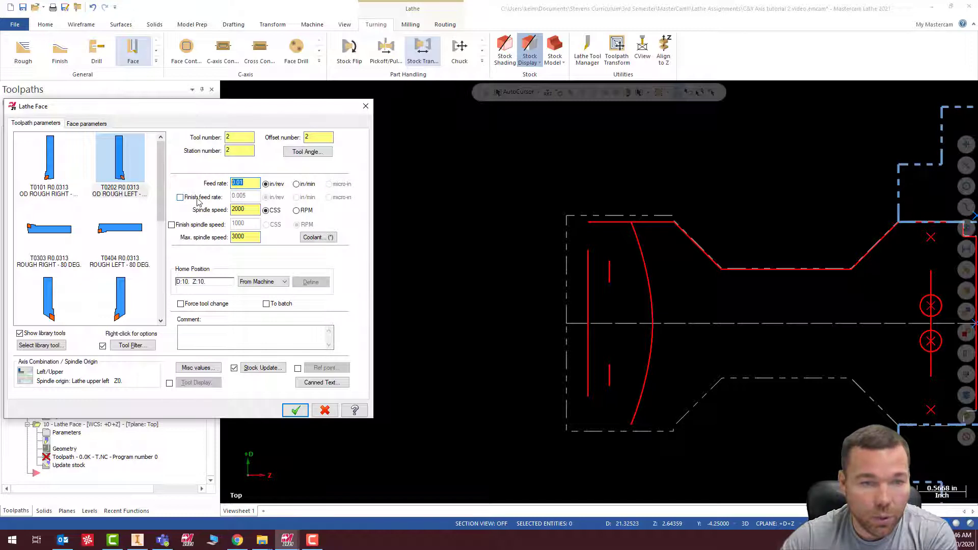
key(BackSpace)
text(.006)
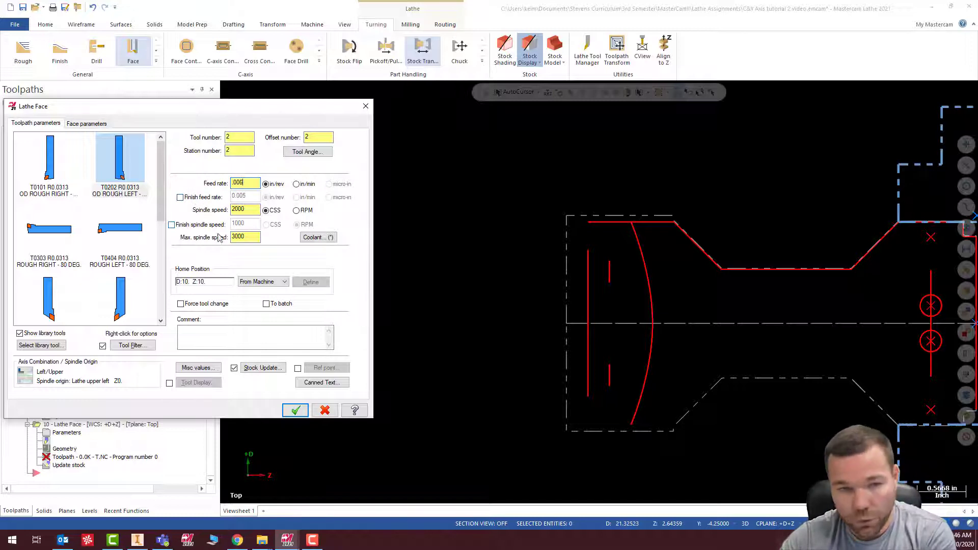
Enable the rough stepover for the face toolpath and set it to 0.05.
click(87, 123)
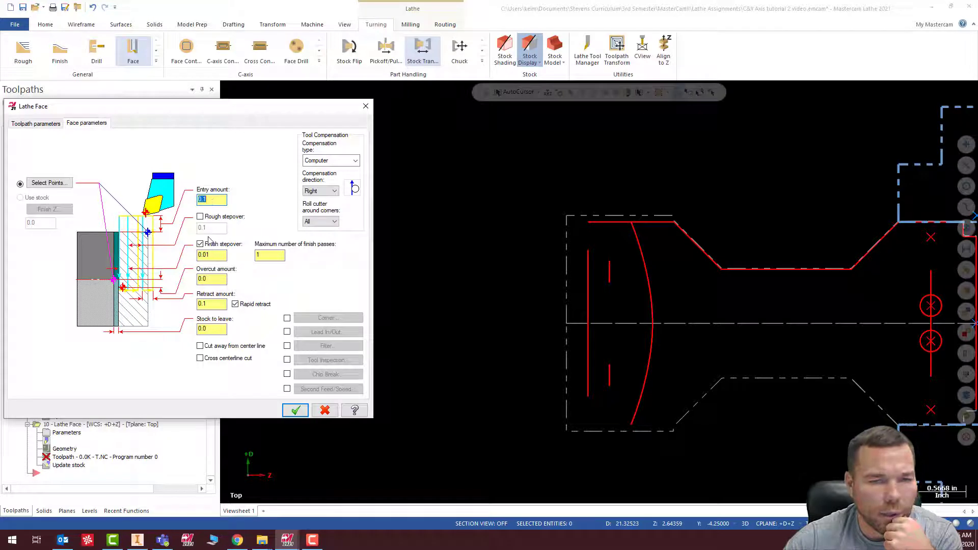
click(200, 216)
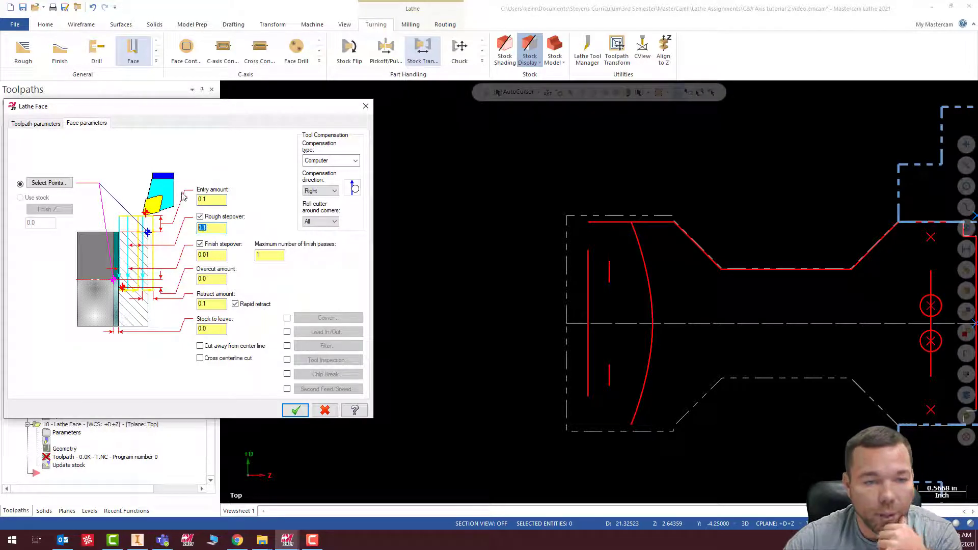
text(.05)
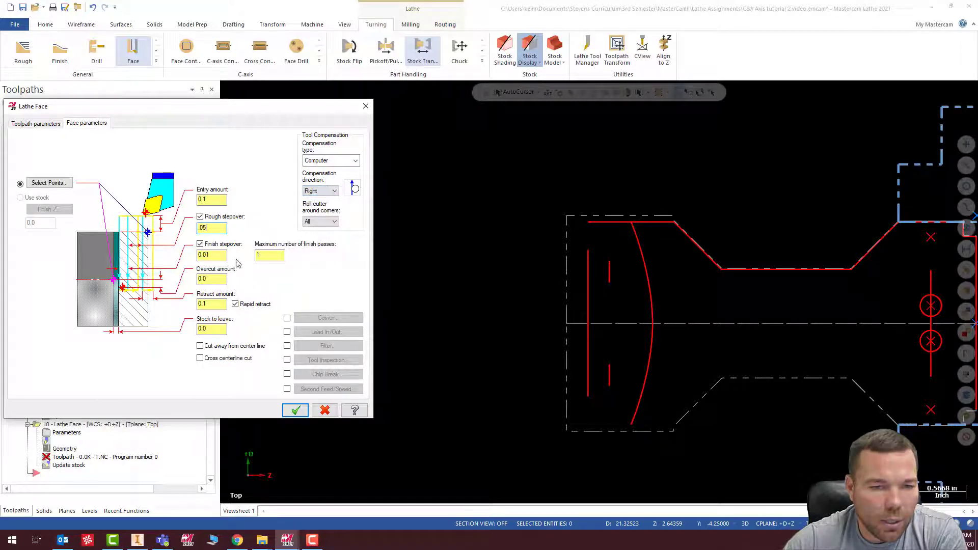
Define the facing boundary from the part's upper end corner to just outside the stock end at the centreline, and keep the generated operation.
click(47, 182)
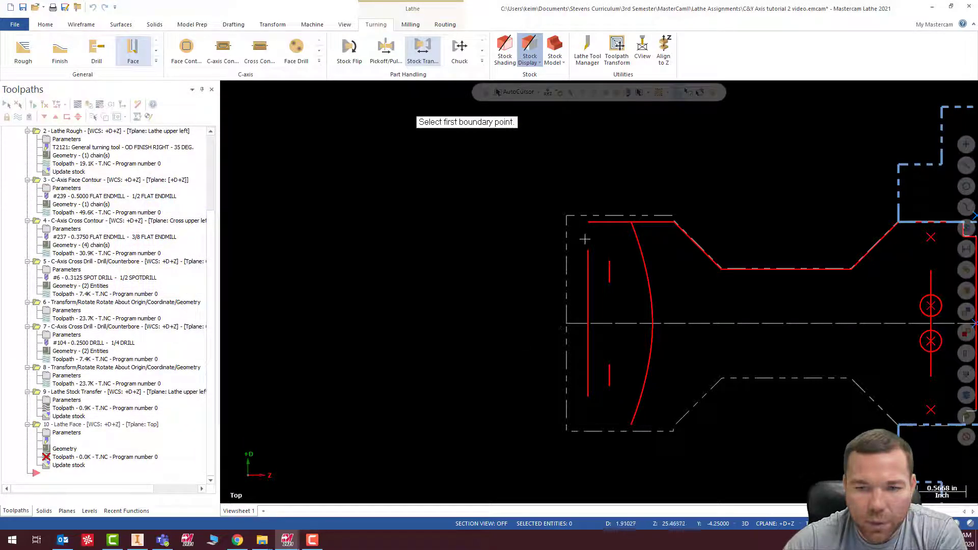
click(588, 222)
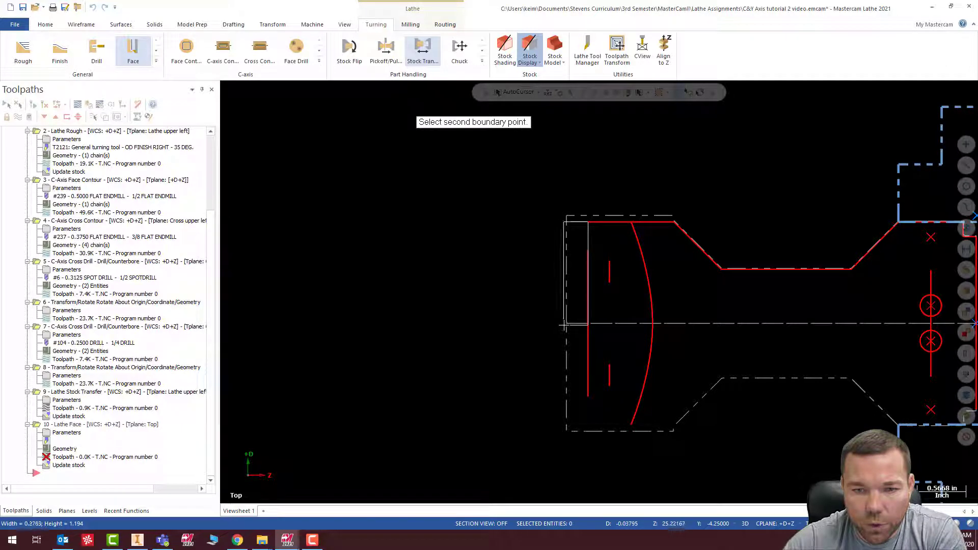
click(564, 324)
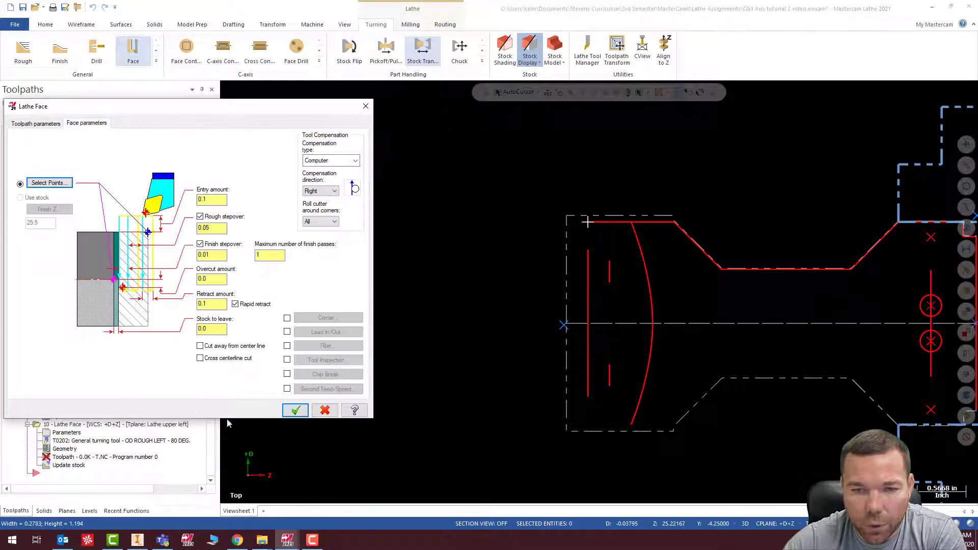
click(296, 410)
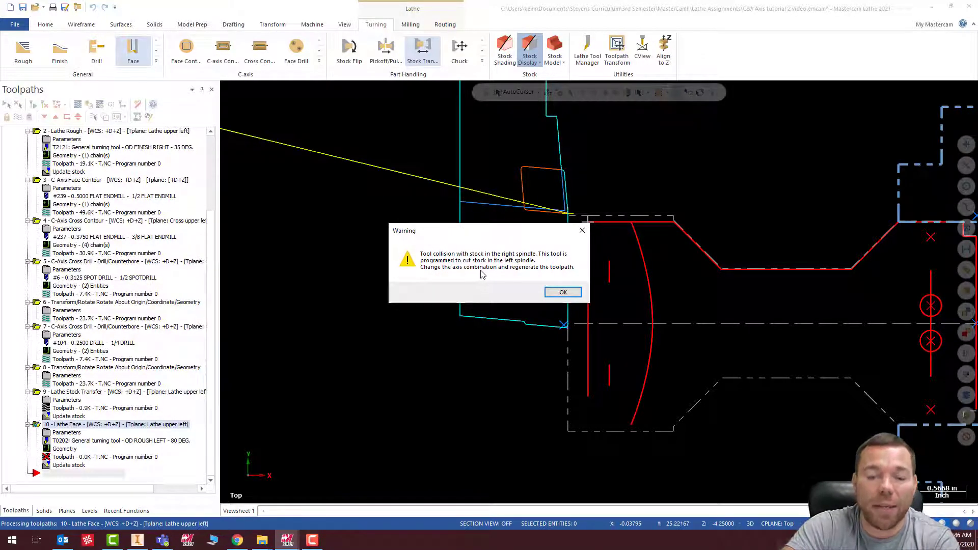
click(562, 293)
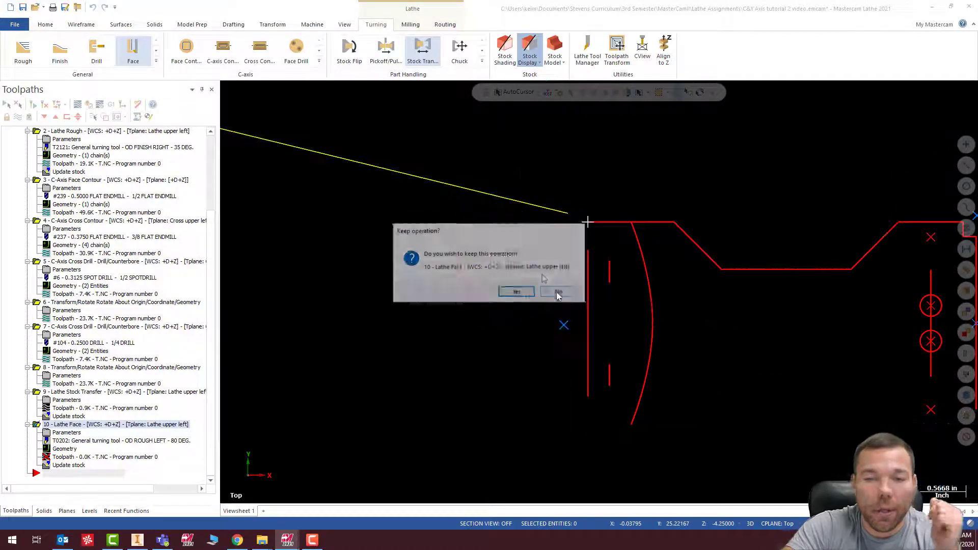
click(516, 291)
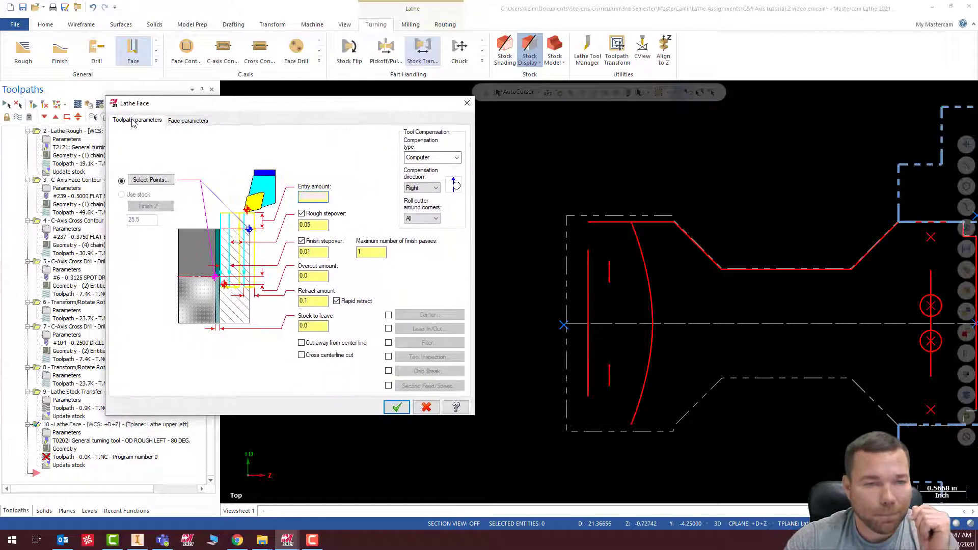
Change the face operation's axis combination to Right/Upper and regenerate the toolpath.
click(134, 120)
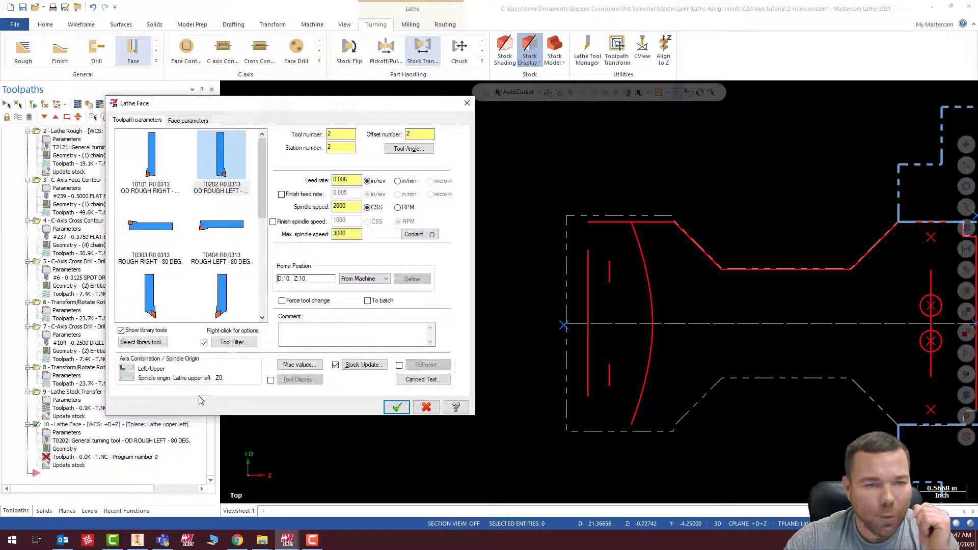
click(127, 372)
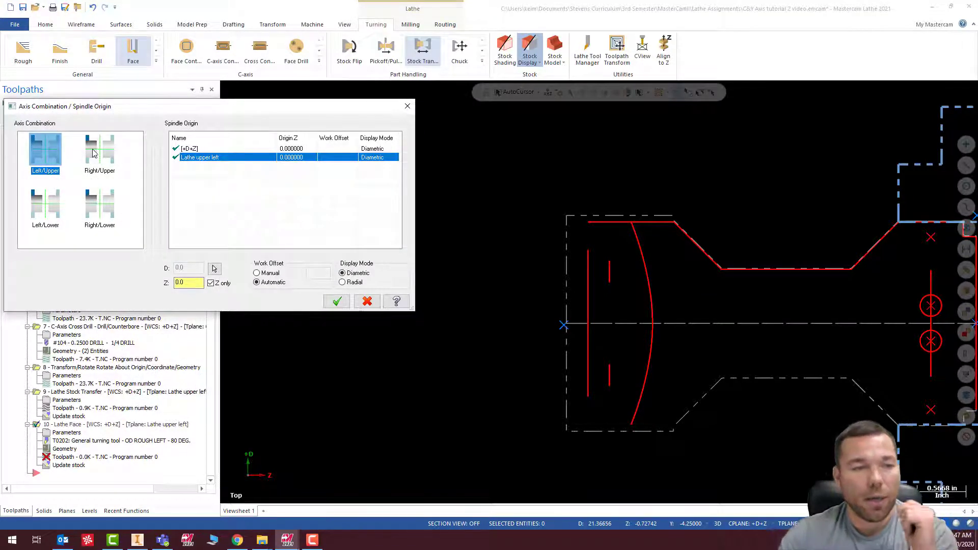
click(94, 154)
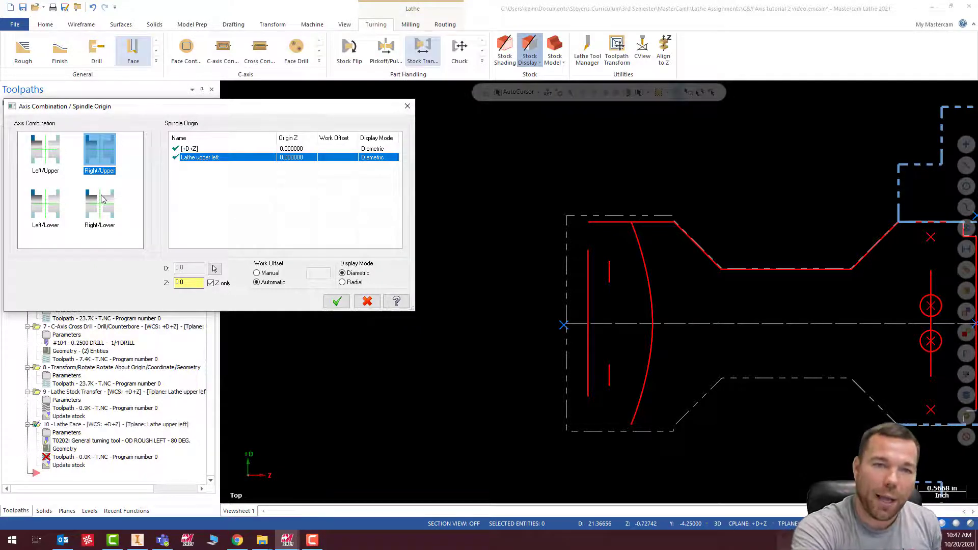
click(336, 301)
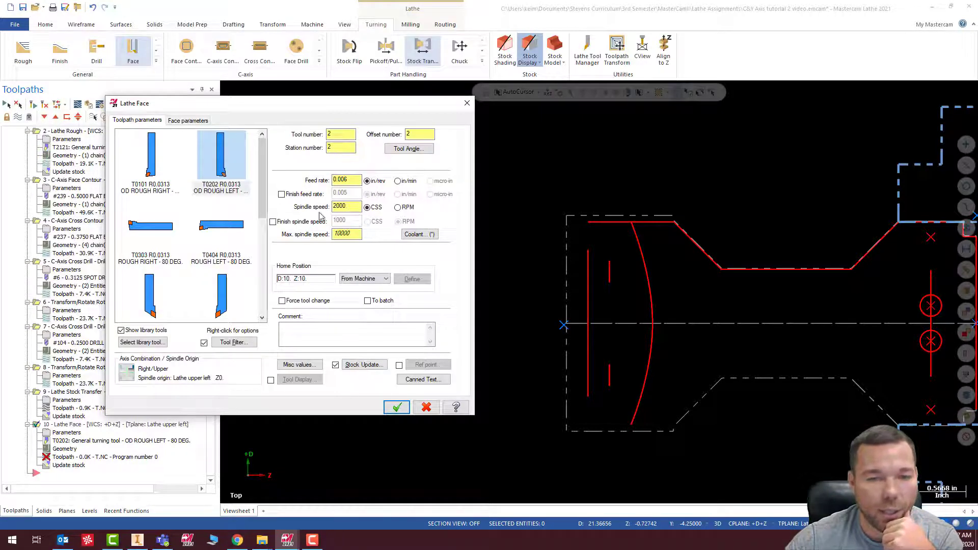
click(188, 121)
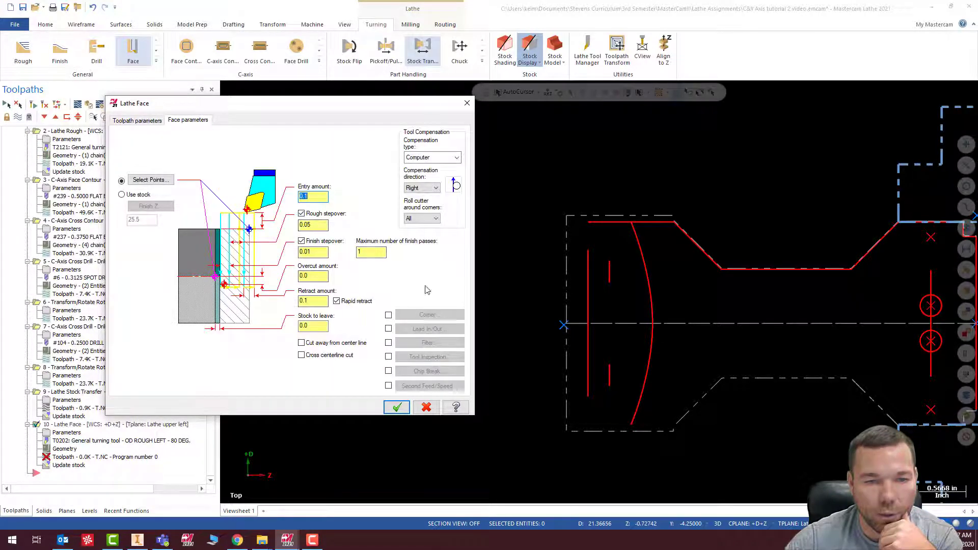
click(397, 407)
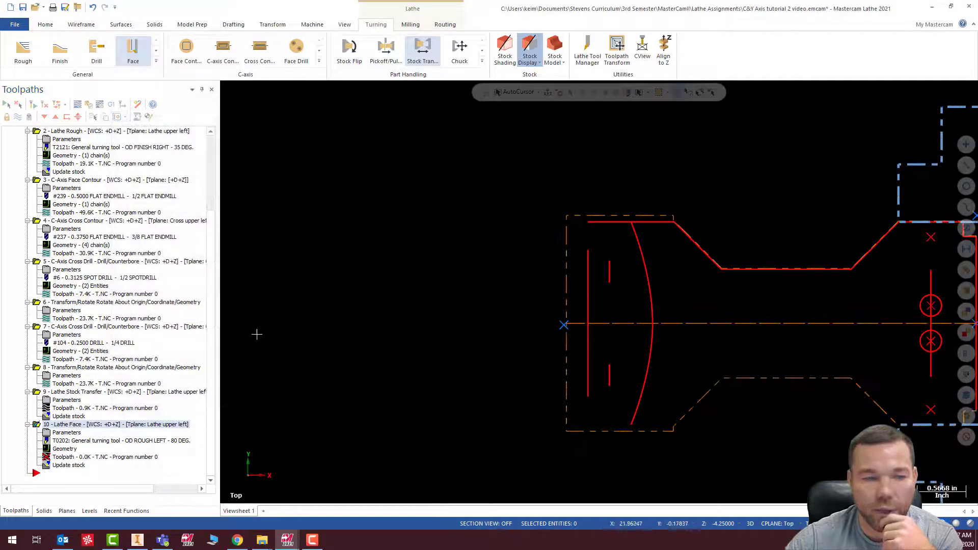
click(33, 104)
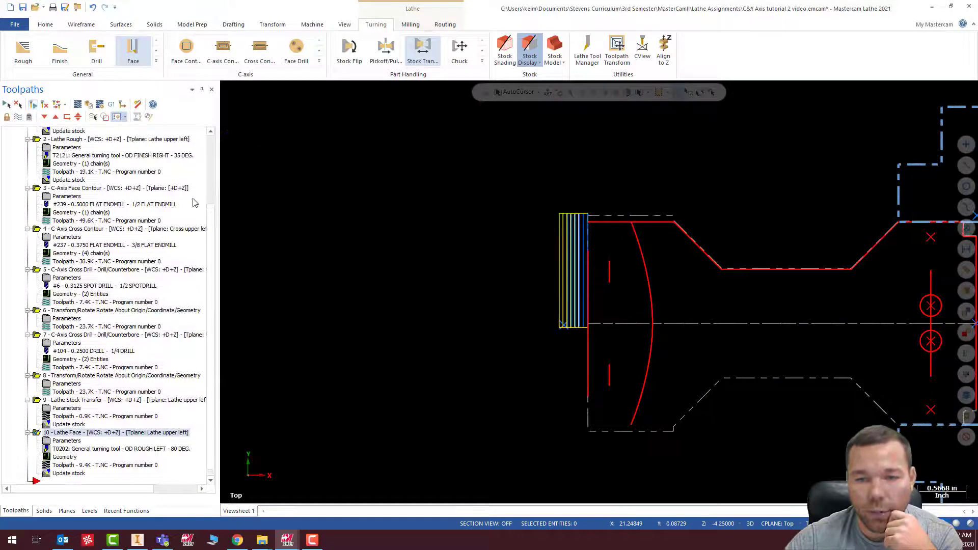
Examine the facing passes and the updated stock boundary at the free end of the part.
scroll(523, 231, up, 5)
scroll(468, 301, down, 5)
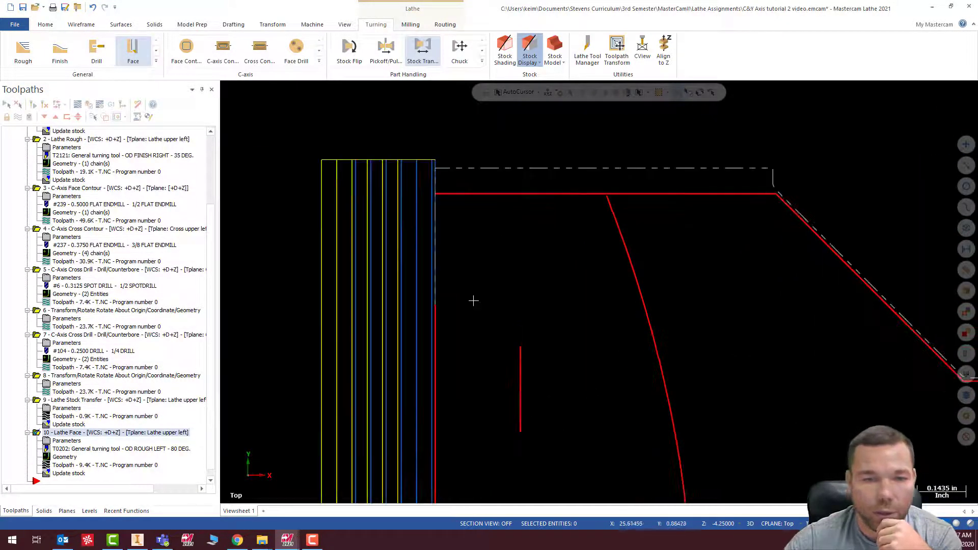
scroll(466, 285, up, 4)
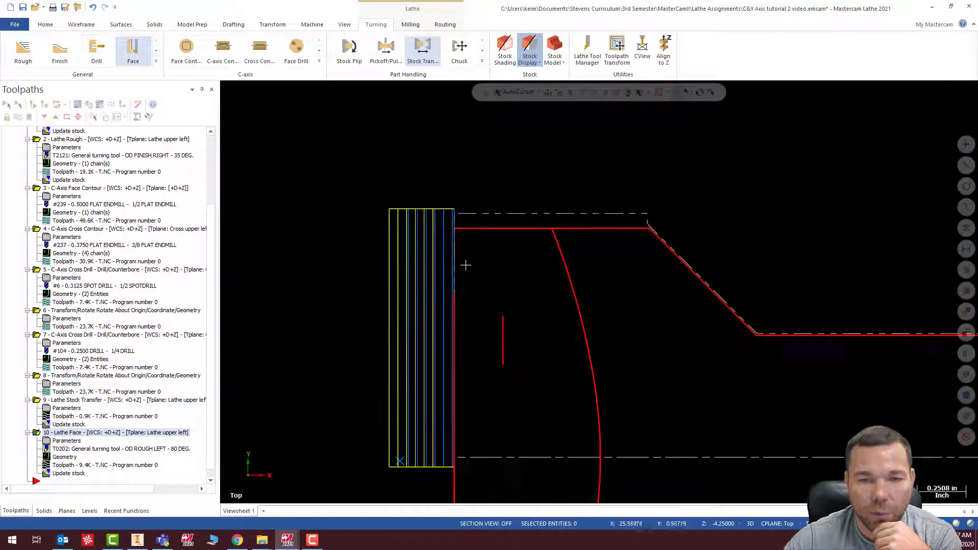
scroll(509, 351, down, 4)
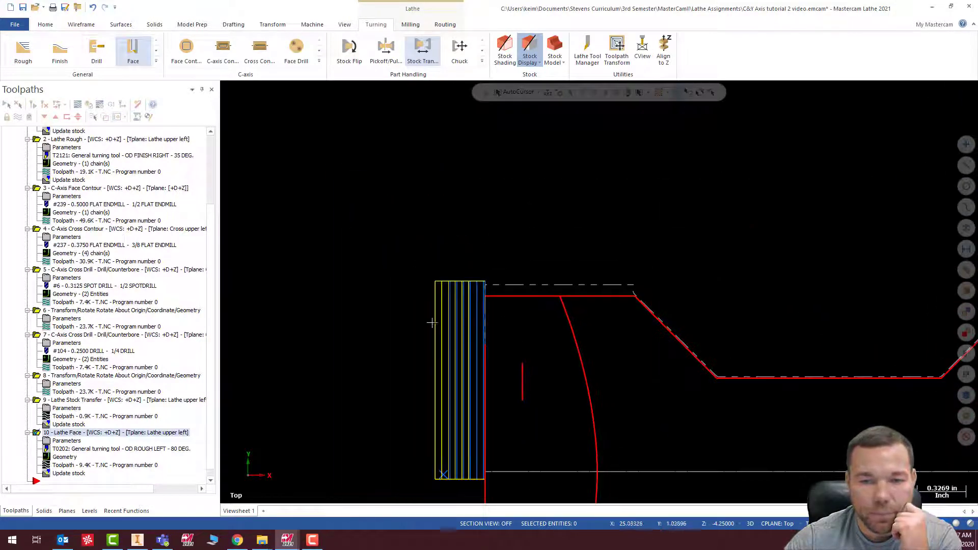
scroll(489, 336, up, 4)
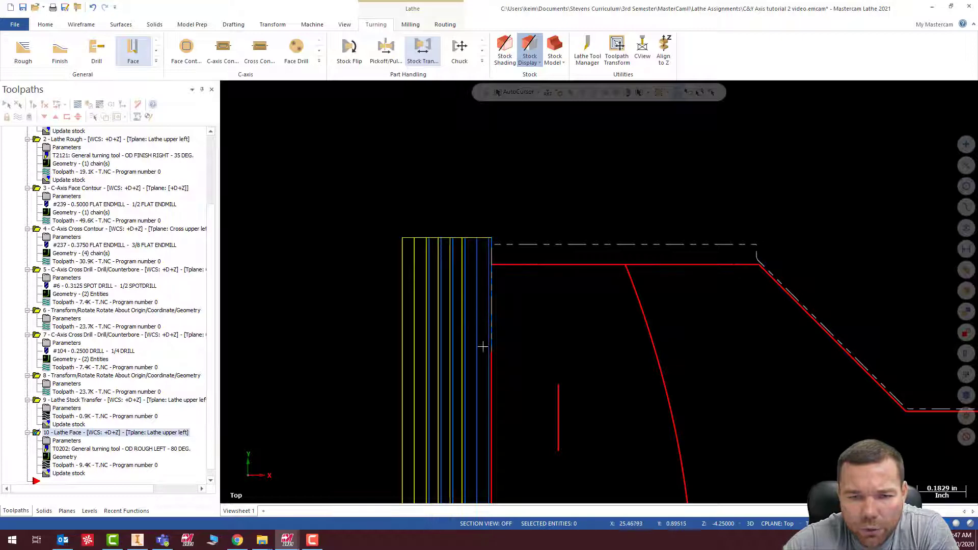
scroll(469, 329, down, 4)
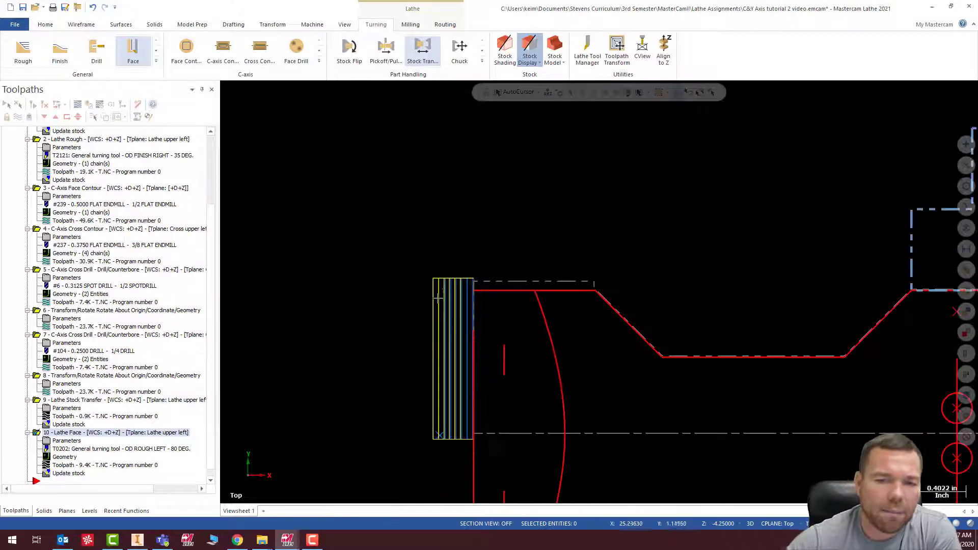
scroll(438, 298, down, 2)
scroll(443, 308, up, 2)
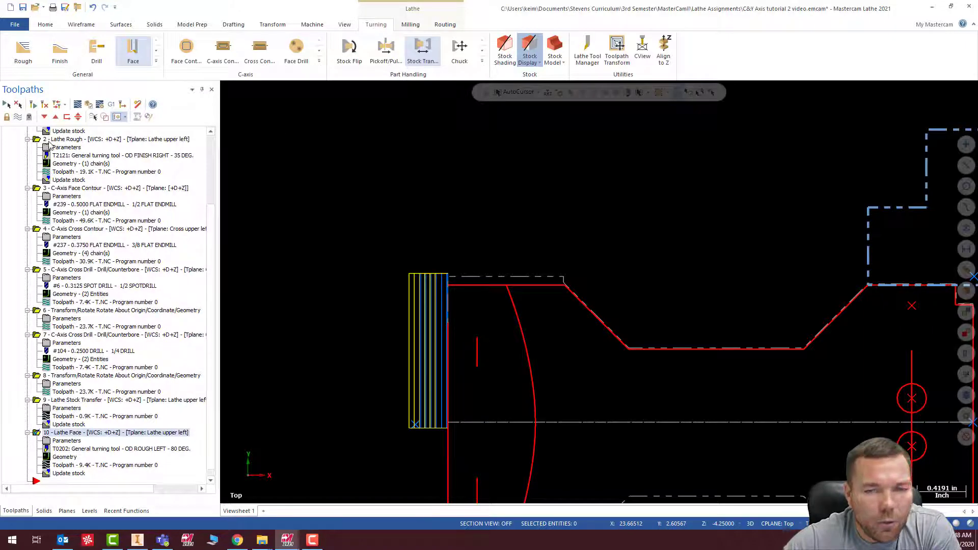
Start a lathe rough toolpath on the single horizontal outer-diameter line at the part's free end.
click(23, 51)
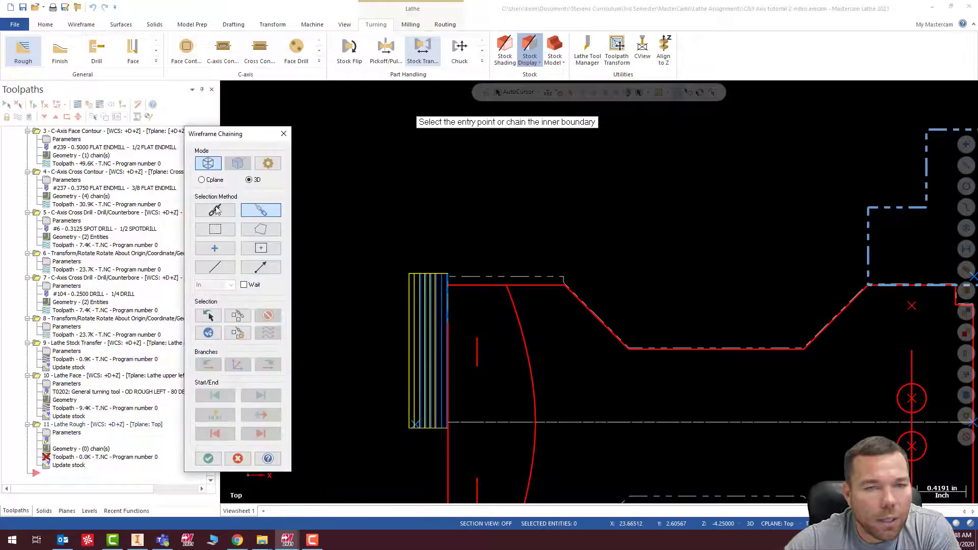
click(221, 268)
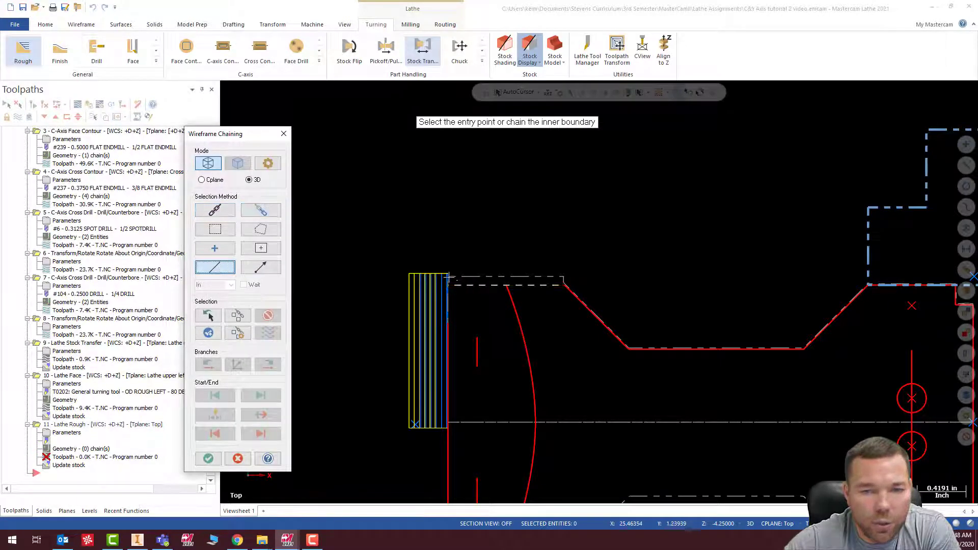
click(461, 285)
click(208, 458)
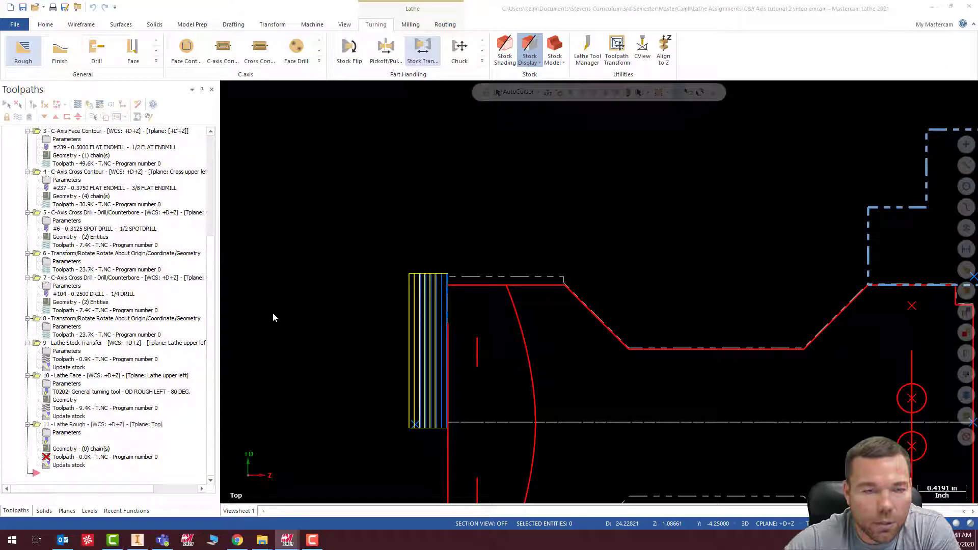
Choose tool T0202, OD ROUGH LEFT - 80 DEG., for the rough toolpath and set its axis combination to Right/Upper.
scroll(458, 246, up, 3)
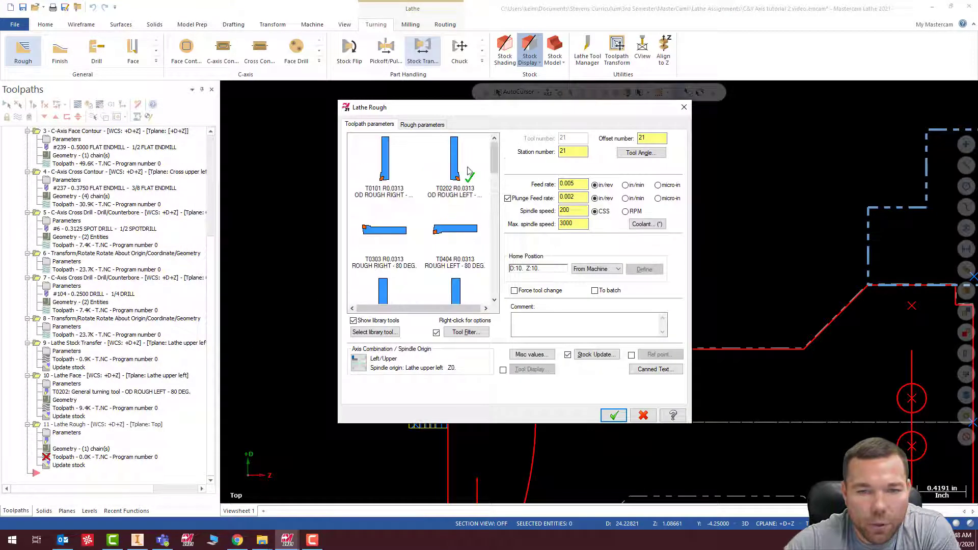
click(466, 168)
click(358, 362)
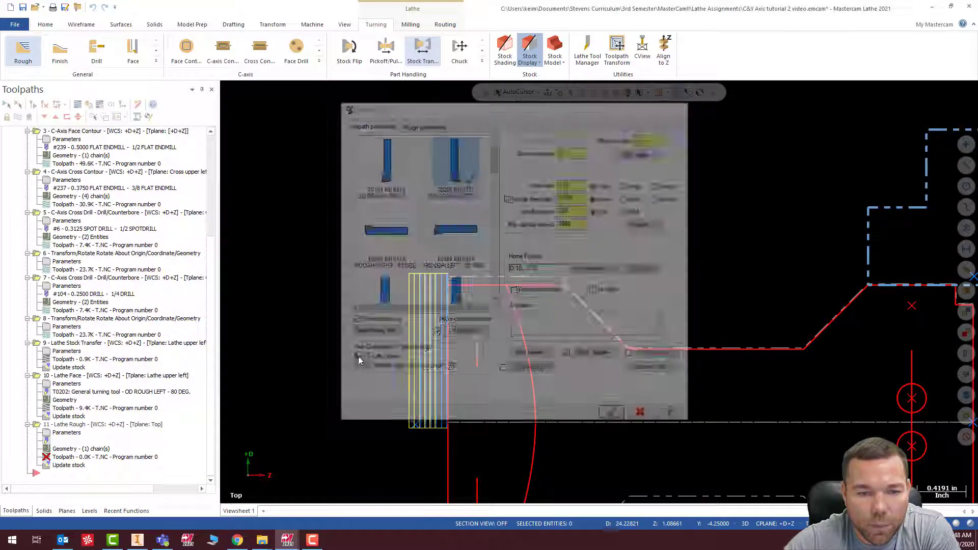
click(99, 150)
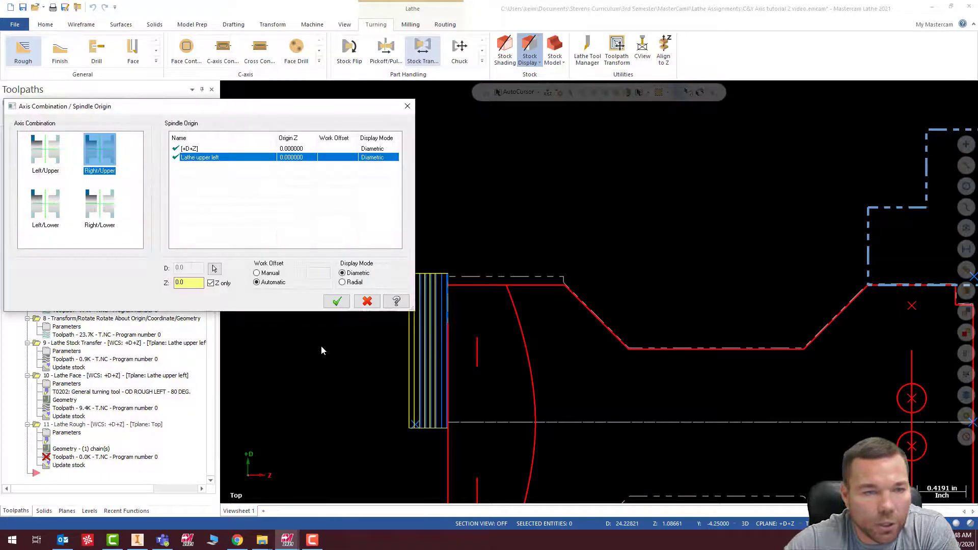
click(337, 301)
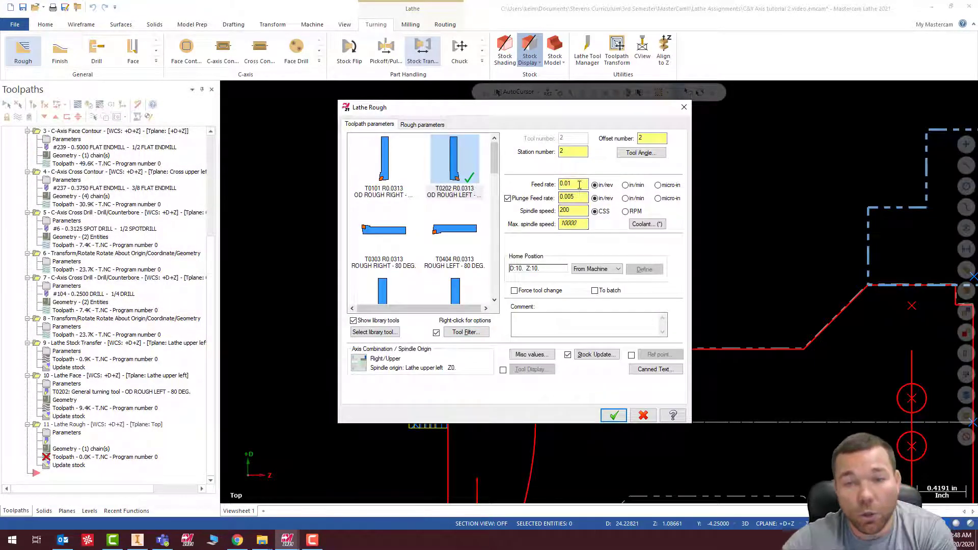
Set the rough toolpath's spindle speed to 2000 CSS and its maximum spindle speed to 3000.
double_click(578, 209)
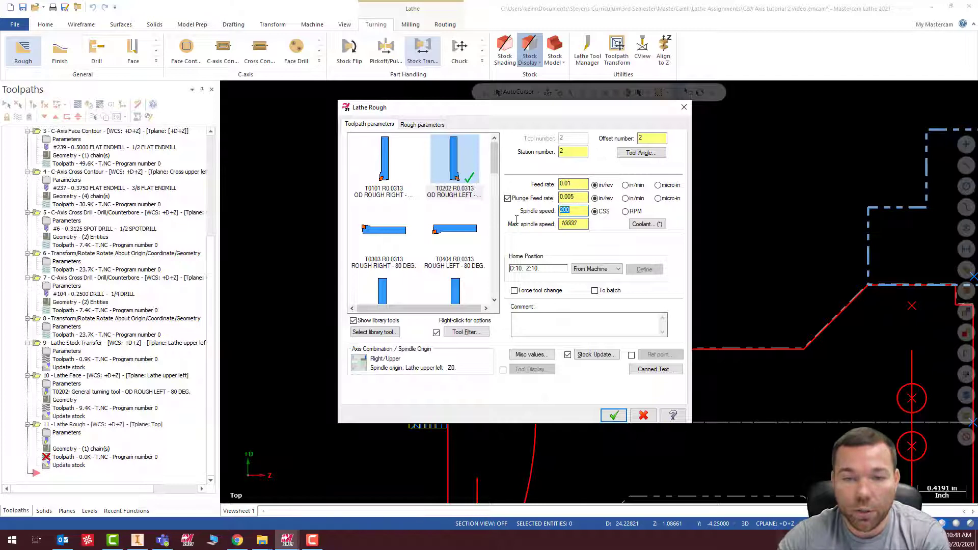
text(2000)
key(Tab)
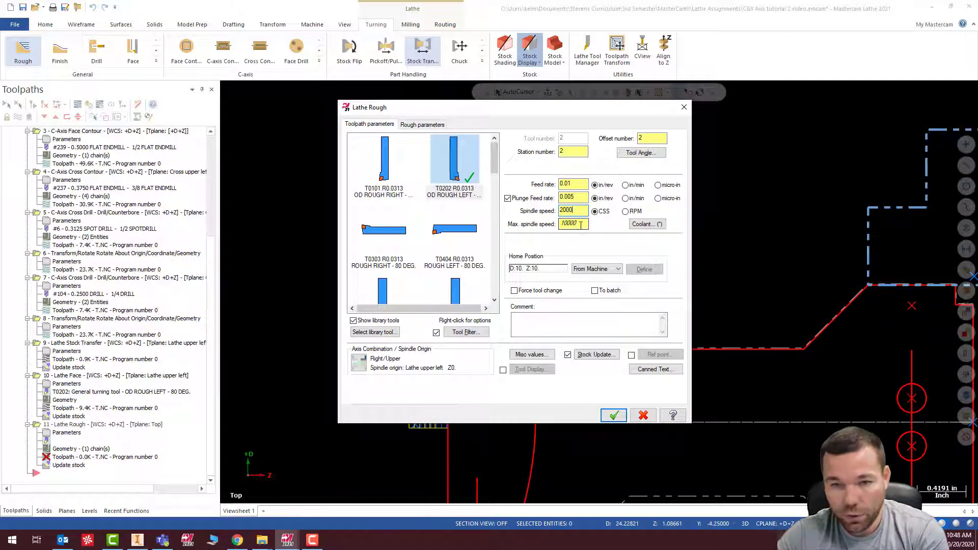
text(3000)
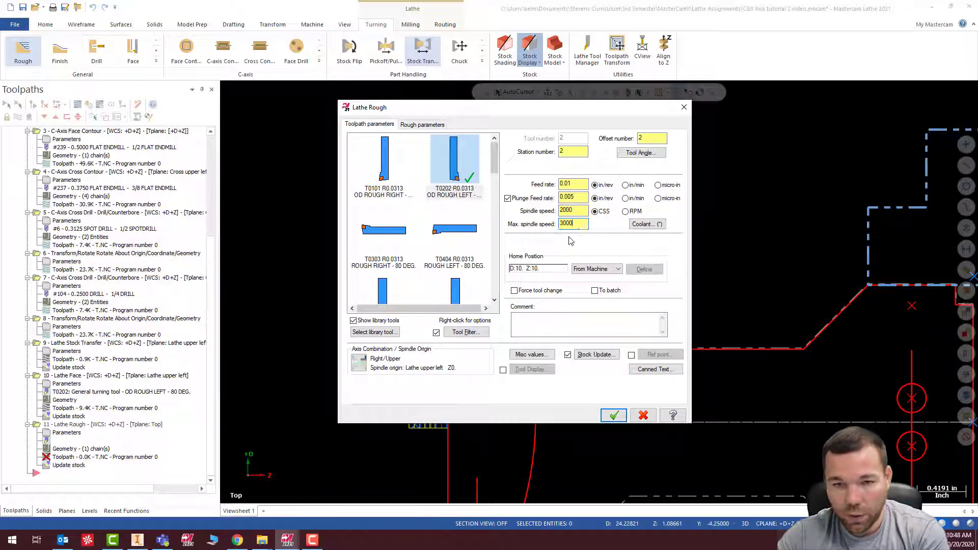
Set the rough toolpath's depth of cut to 0.1 using equal steps.
click(422, 124)
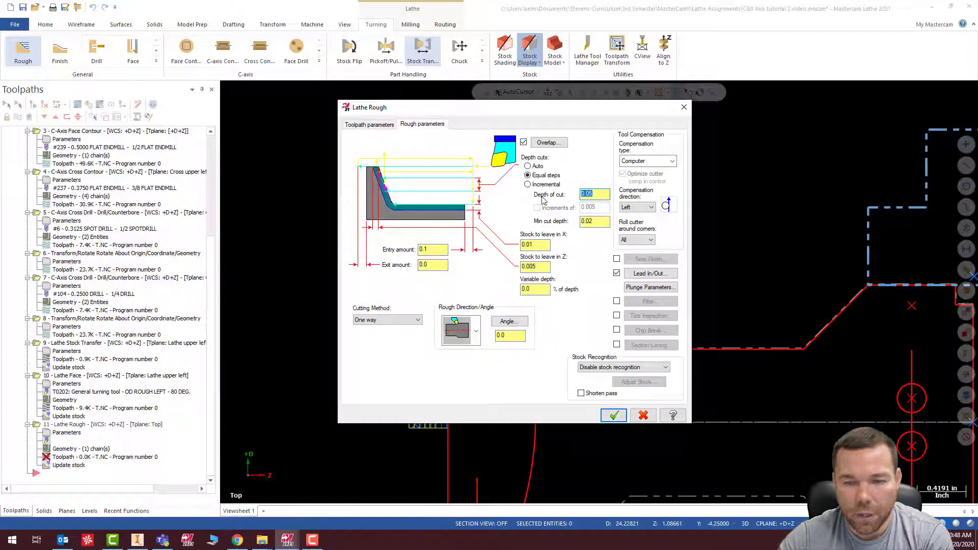
text(0)
drag(591, 194, 529, 201)
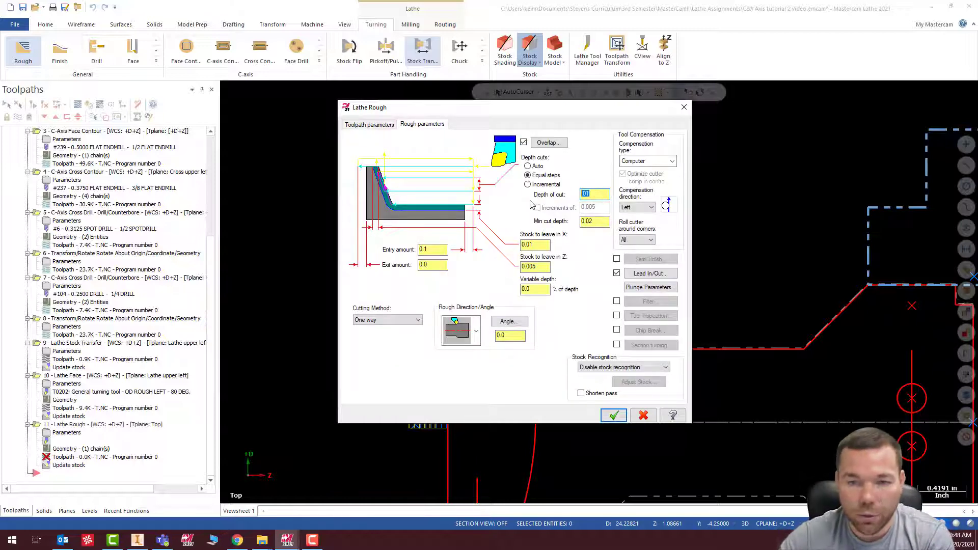
text(.1)
click(592, 223)
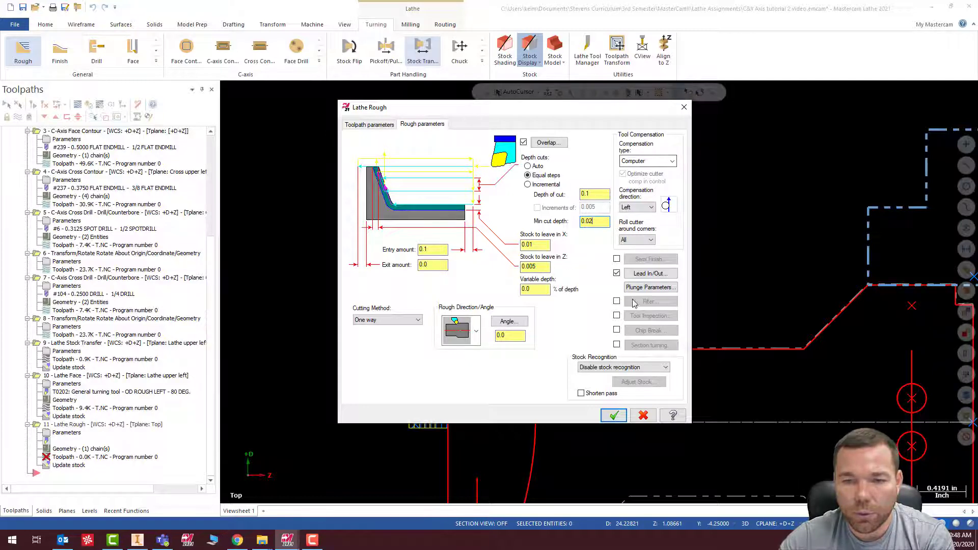
click(645, 287)
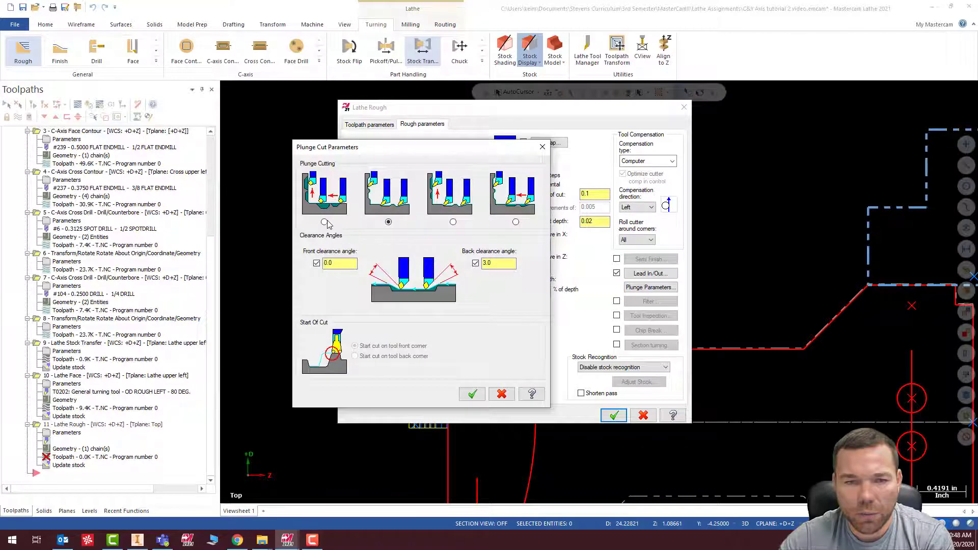
click(324, 222)
click(541, 148)
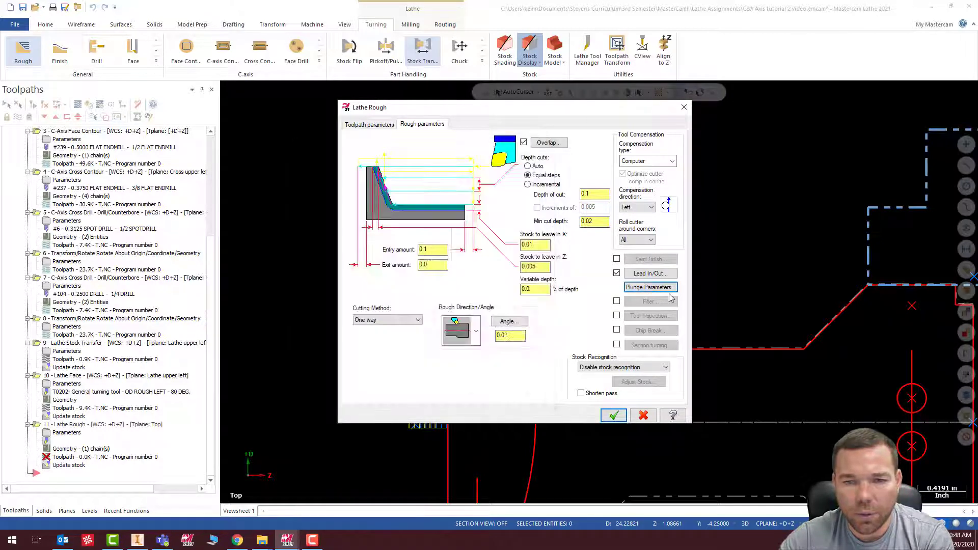
Extend the end of the rough contour by 0.1 in the lead-out settings.
click(646, 273)
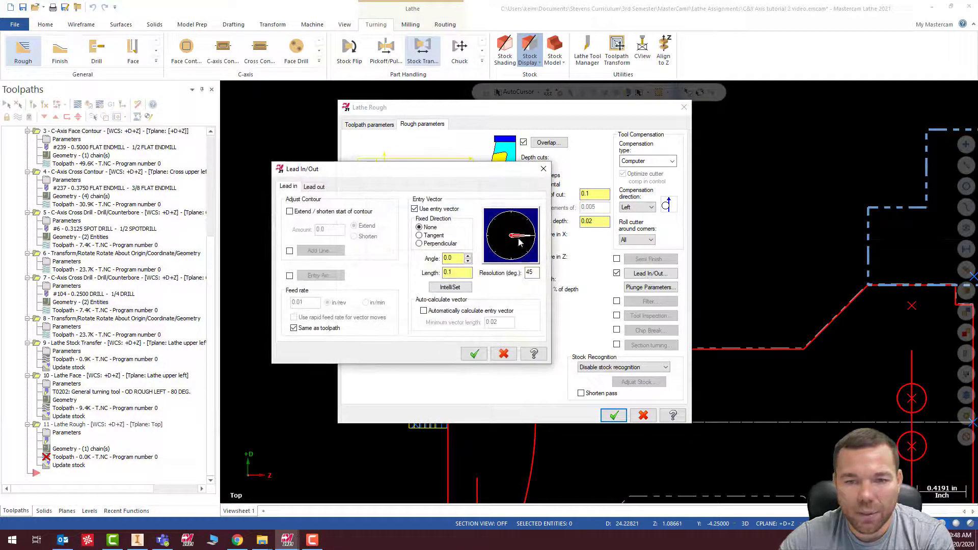
click(314, 188)
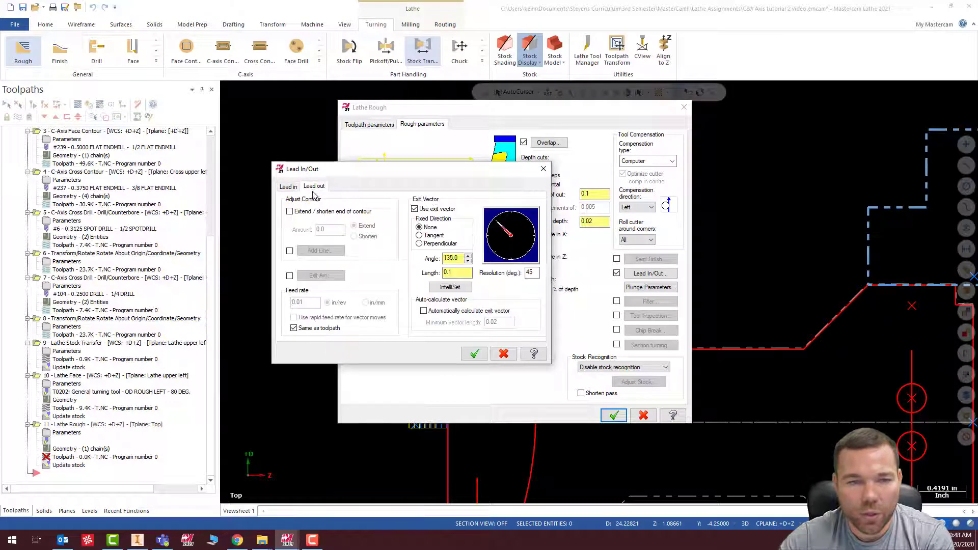
click(290, 212)
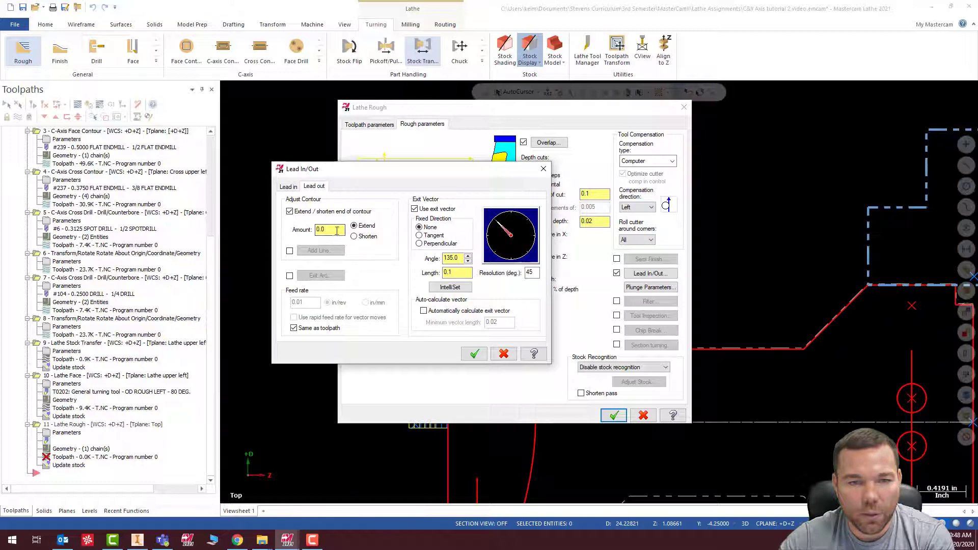
drag(337, 231, 293, 234)
text(.1)
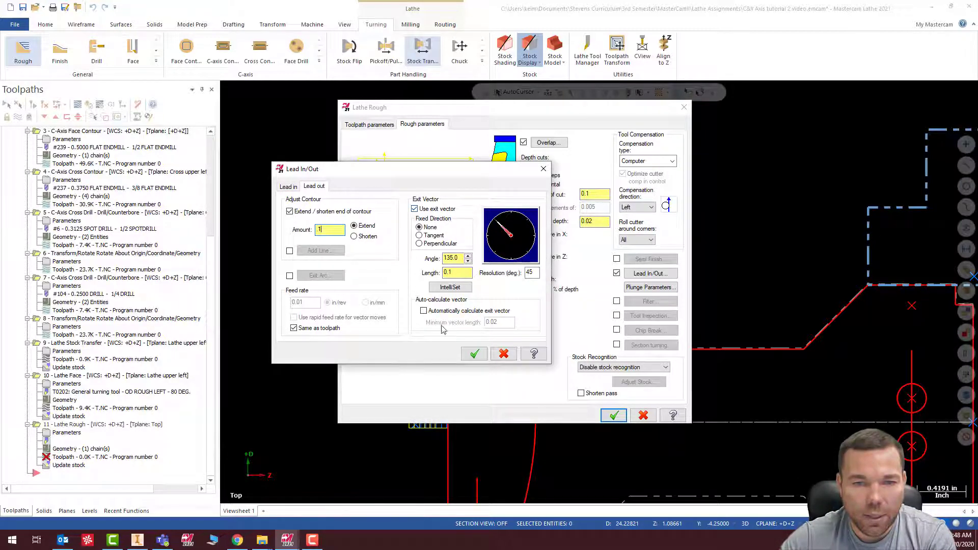
click(474, 354)
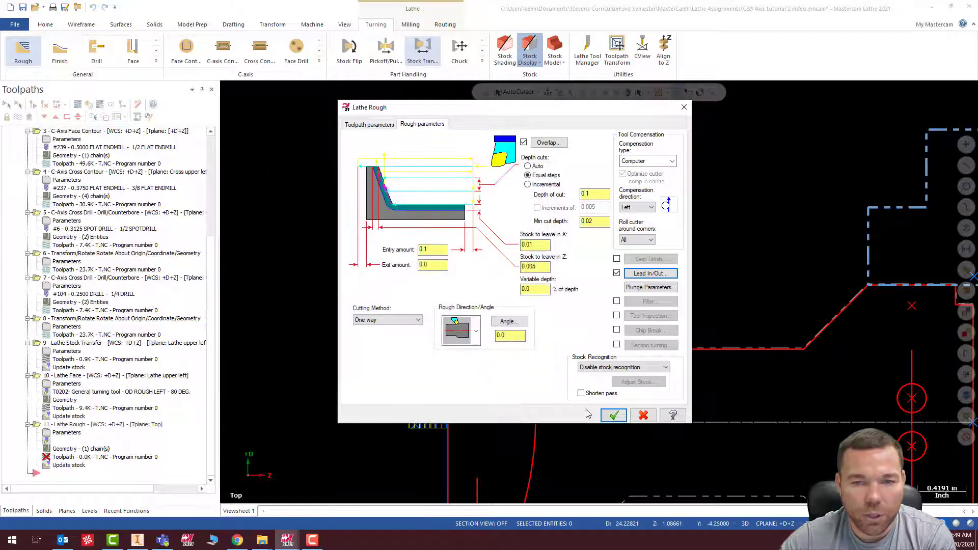
Set the rough toolpath's stock recognition to Remaining stock and generate the toolpath.
click(611, 367)
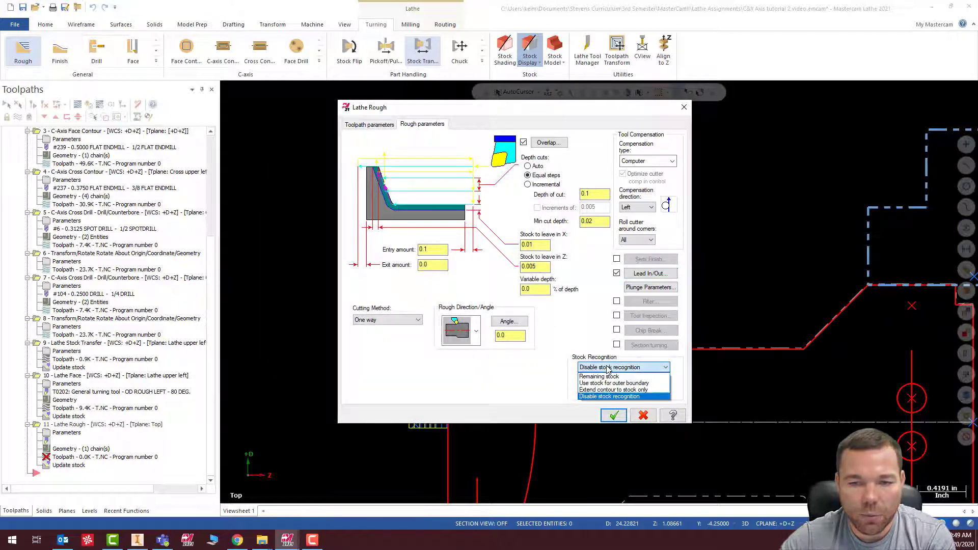
click(614, 383)
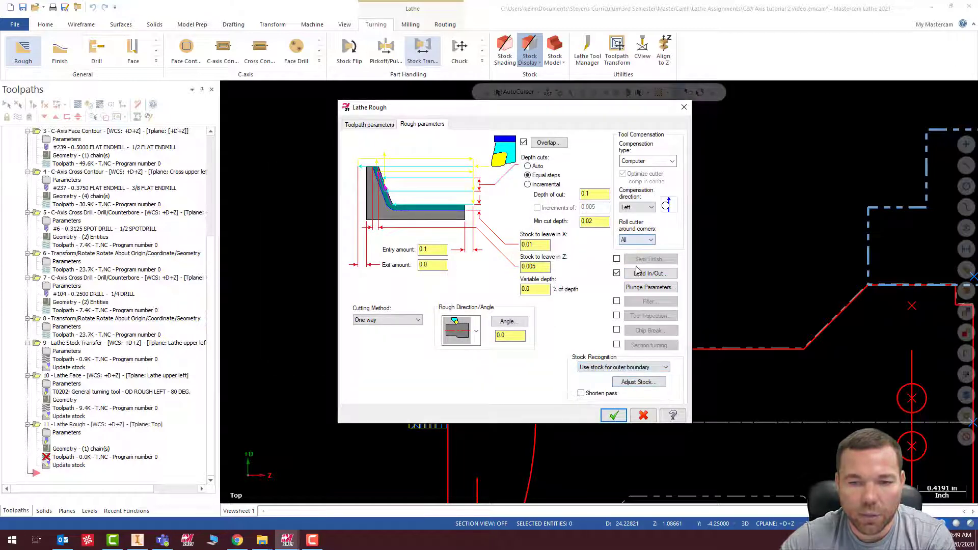
click(620, 368)
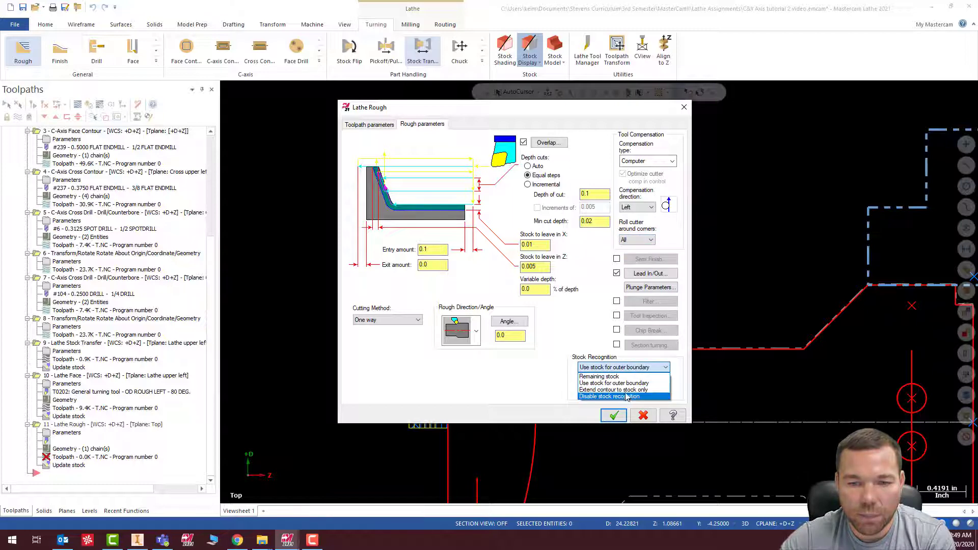
click(623, 377)
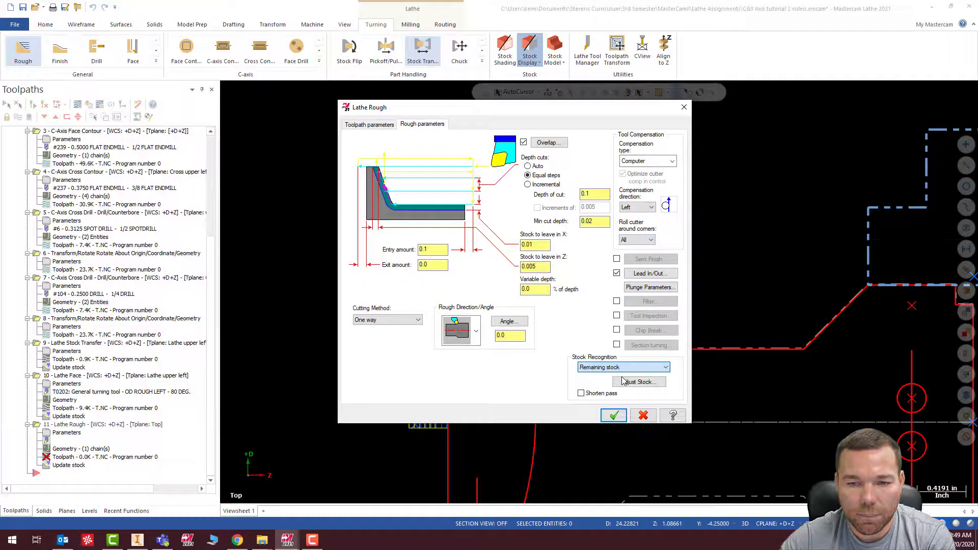
click(613, 416)
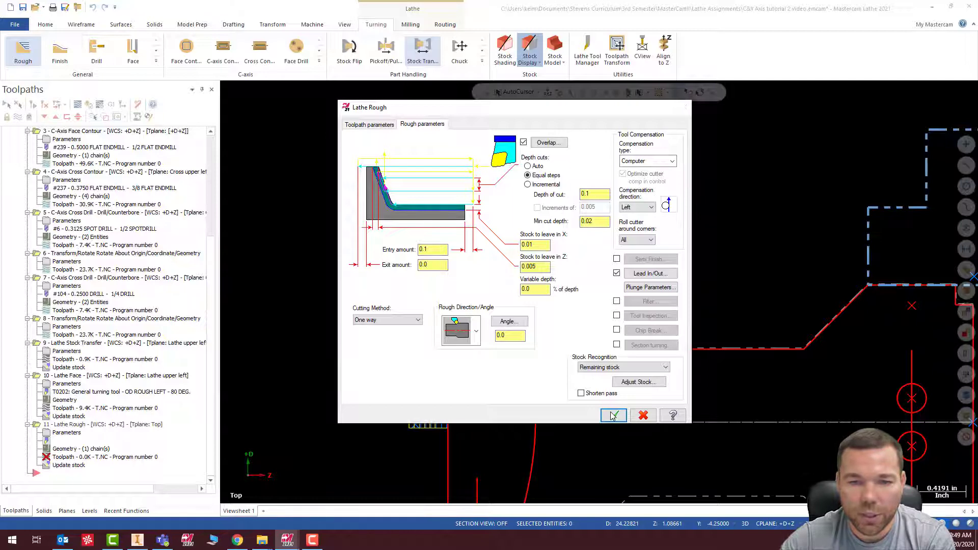
Examine the rough pass and its exit move along the outer diameter at the part's free end.
scroll(438, 290, up, 3)
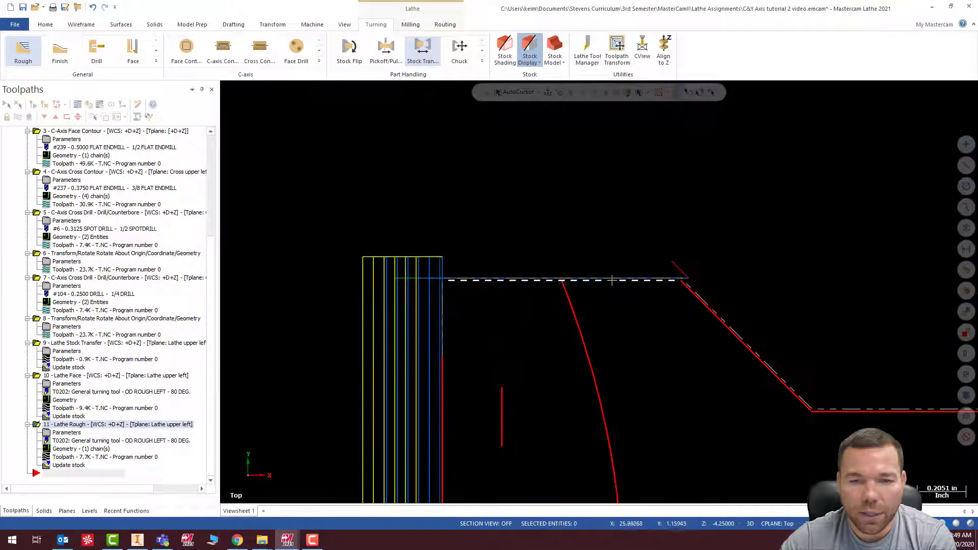
scroll(348, 315, down, 3)
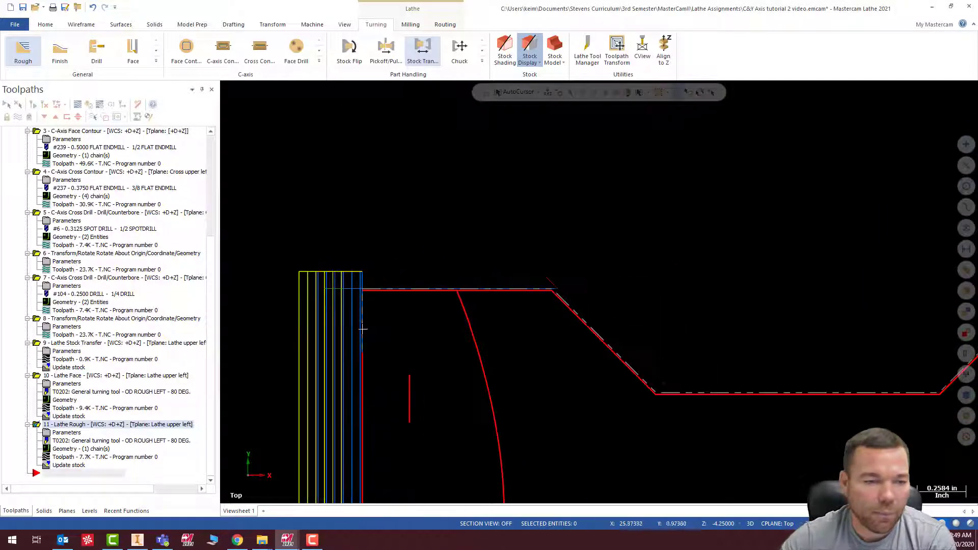
scroll(400, 303, down, 3)
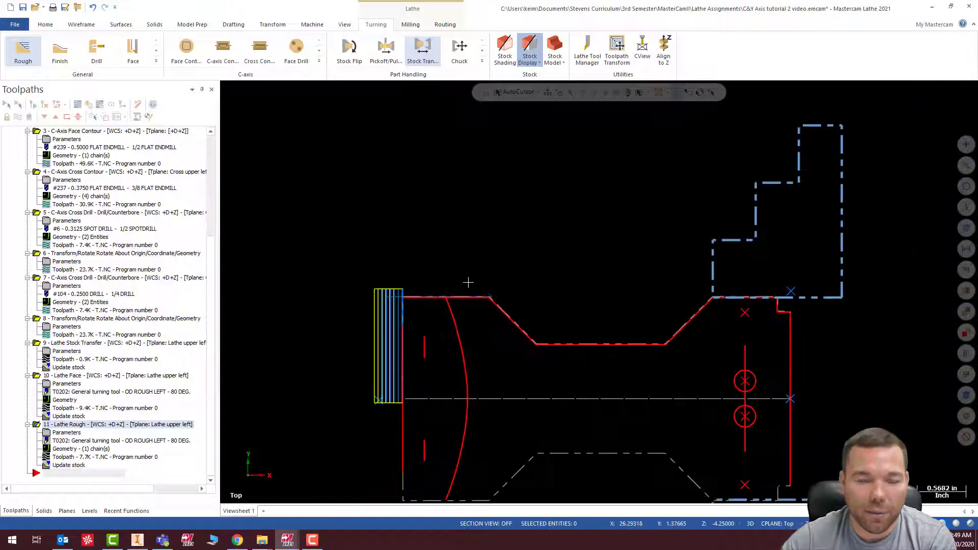
scroll(396, 302, up, 4)
scroll(385, 312, up, 3)
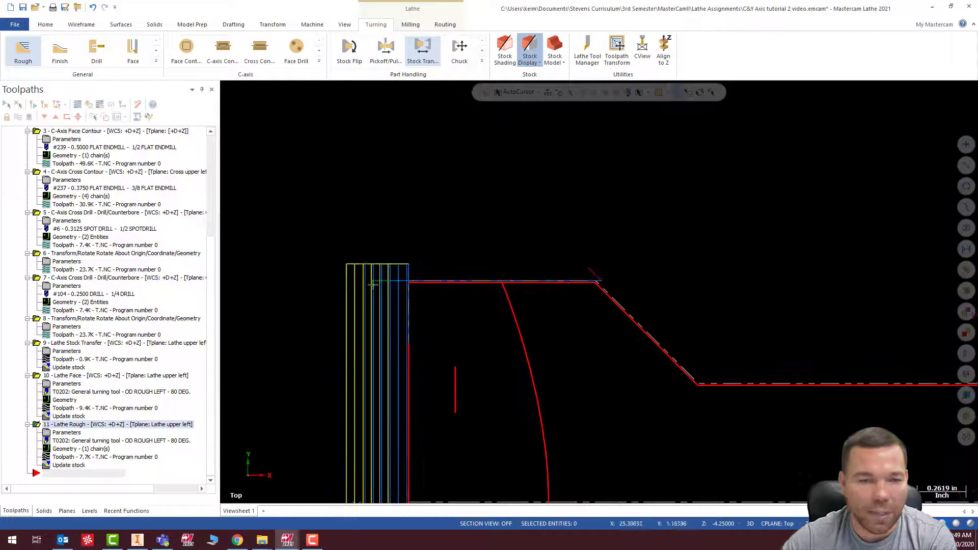
scroll(348, 321, down, 3)
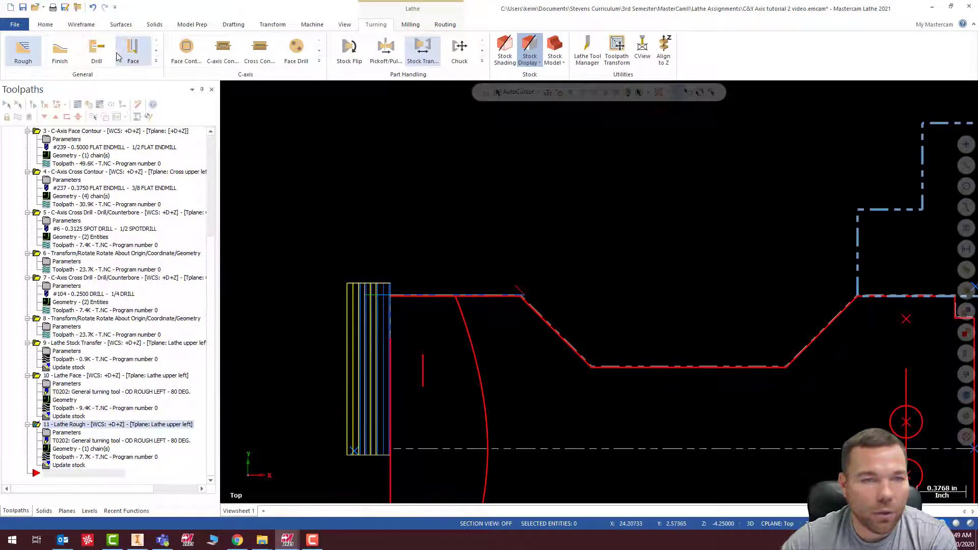
Start a lathe finish toolpath on the previously chained outer-diameter line and set its axis combination to Right/Upper.
click(59, 51)
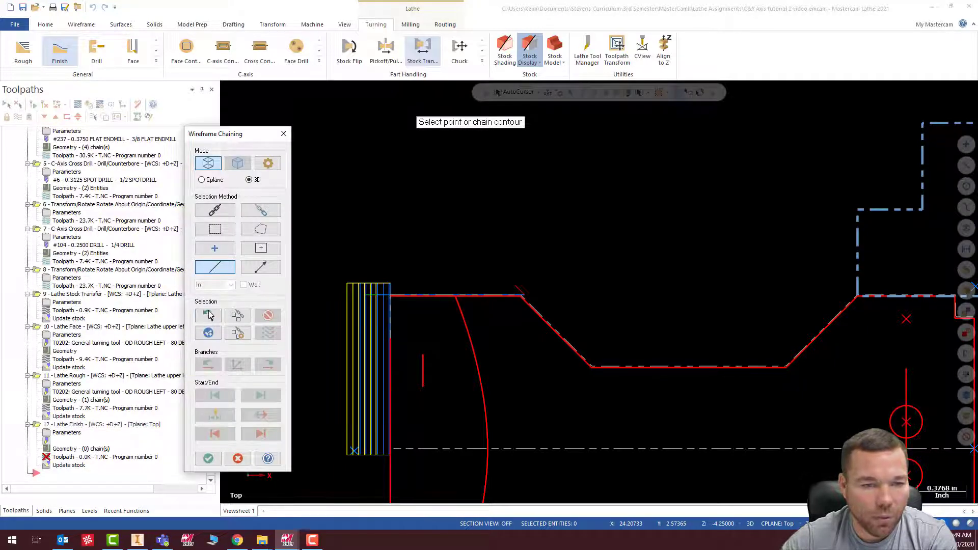
click(209, 316)
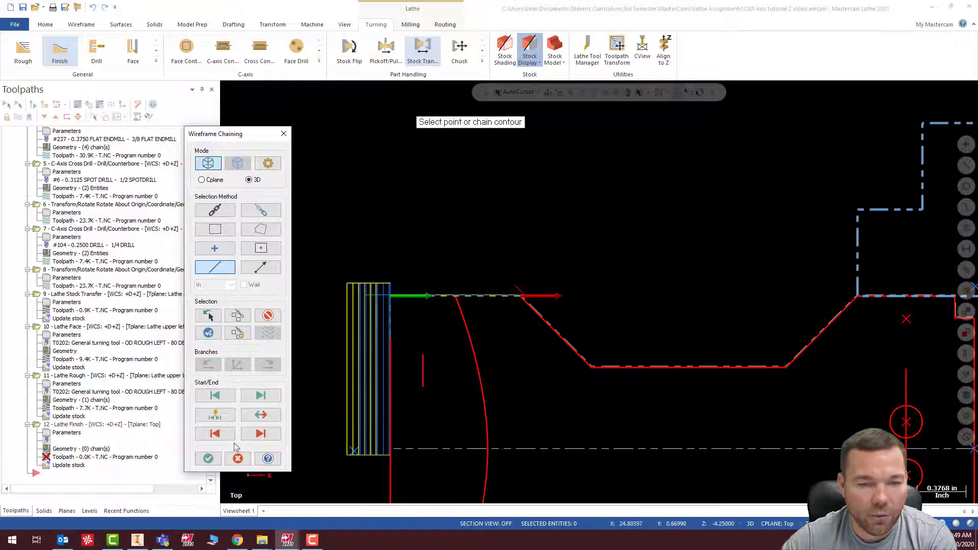
click(208, 458)
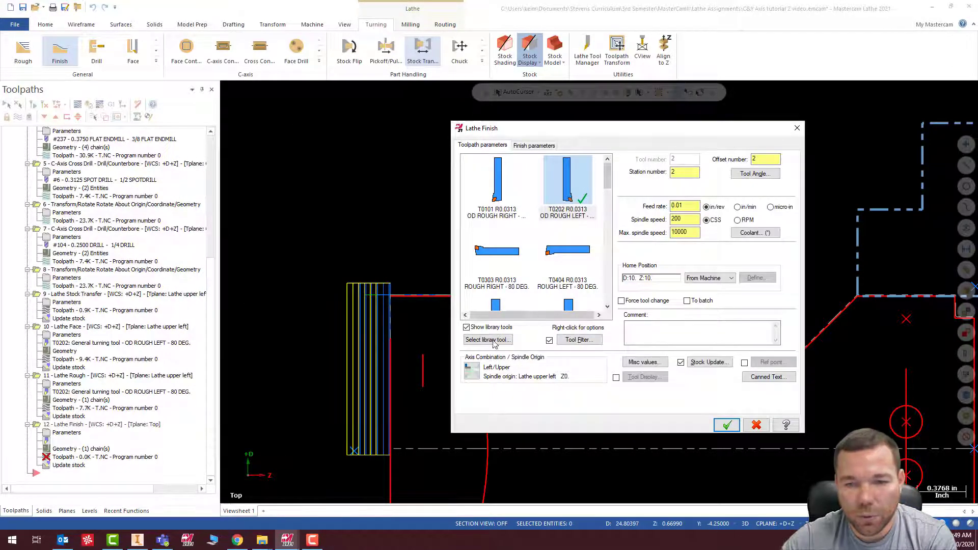
click(472, 371)
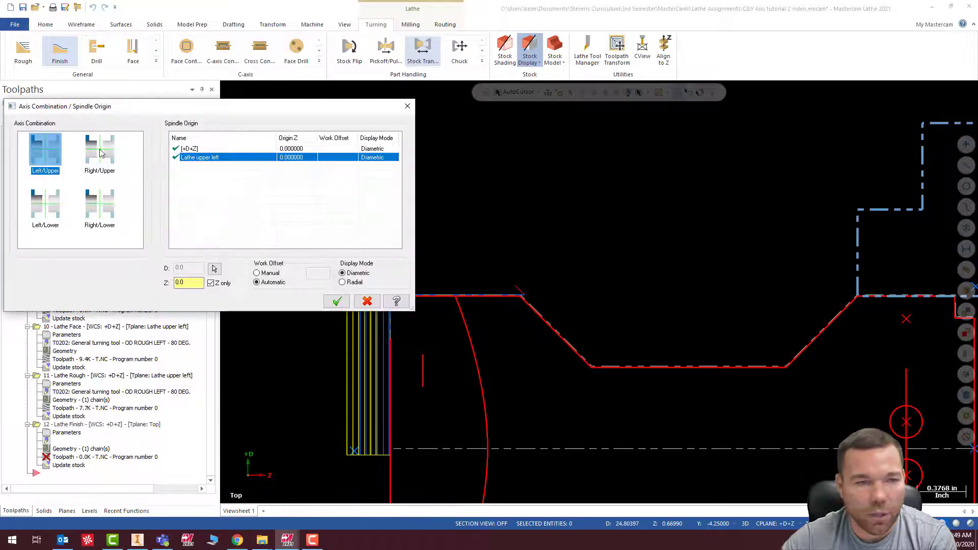
click(100, 153)
click(336, 301)
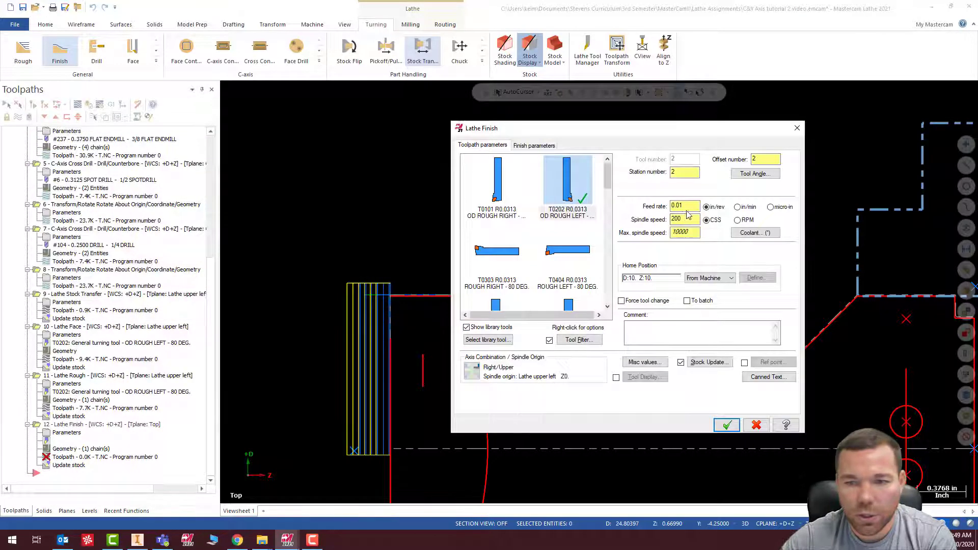
Set the finish toolpath's spindle speed to 2000 CSS, lower its maximum spindle speed and generate the toolpath with the default finish parameters.
double_click(676, 219)
text(2)
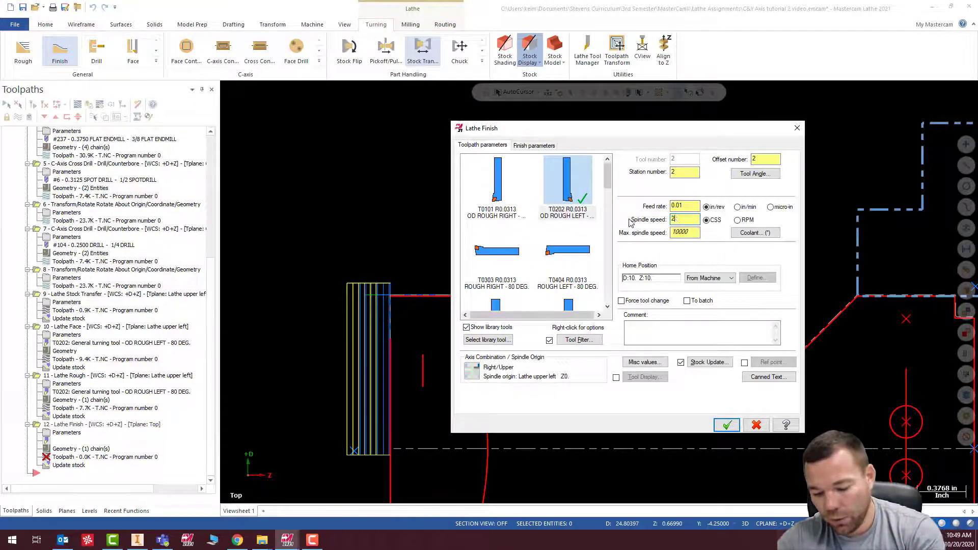
text(000)
key(Tab)
text(30)
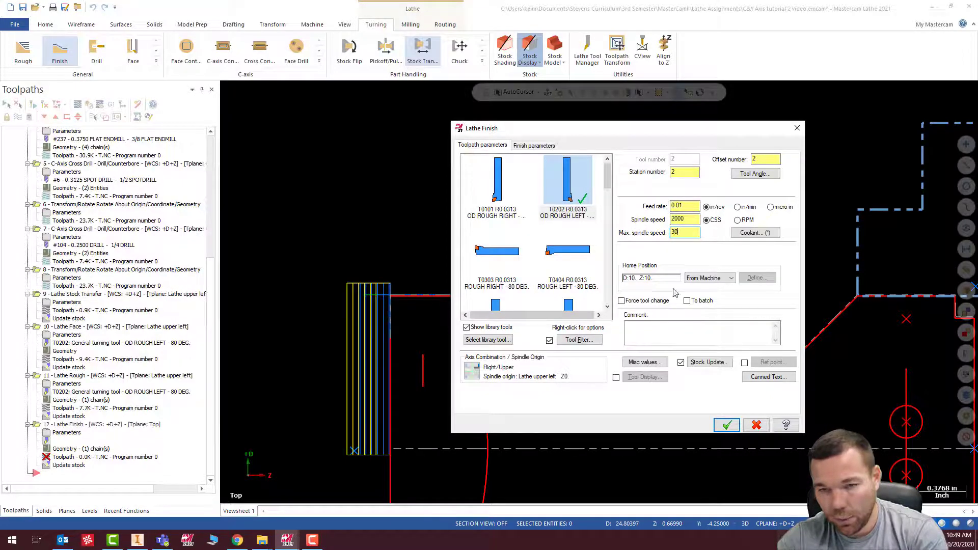
click(538, 149)
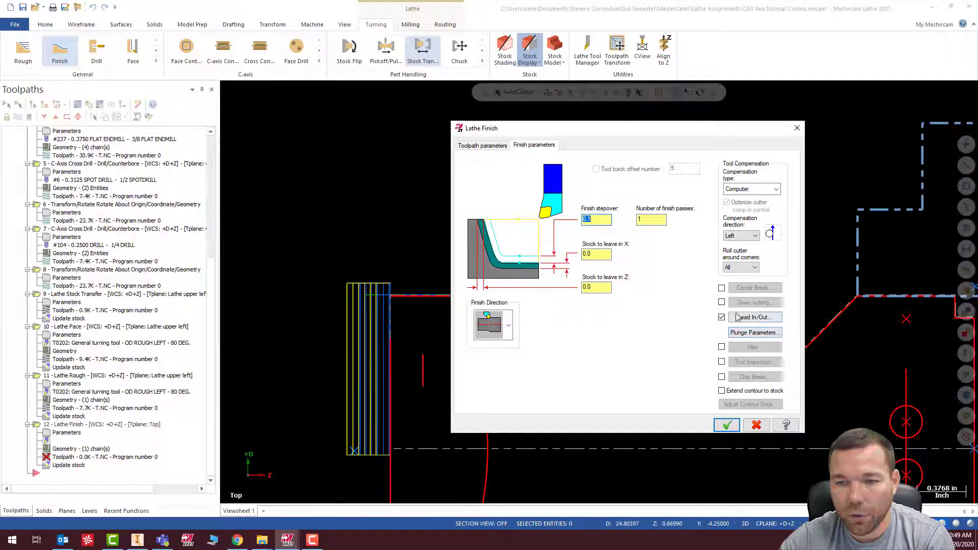
click(727, 424)
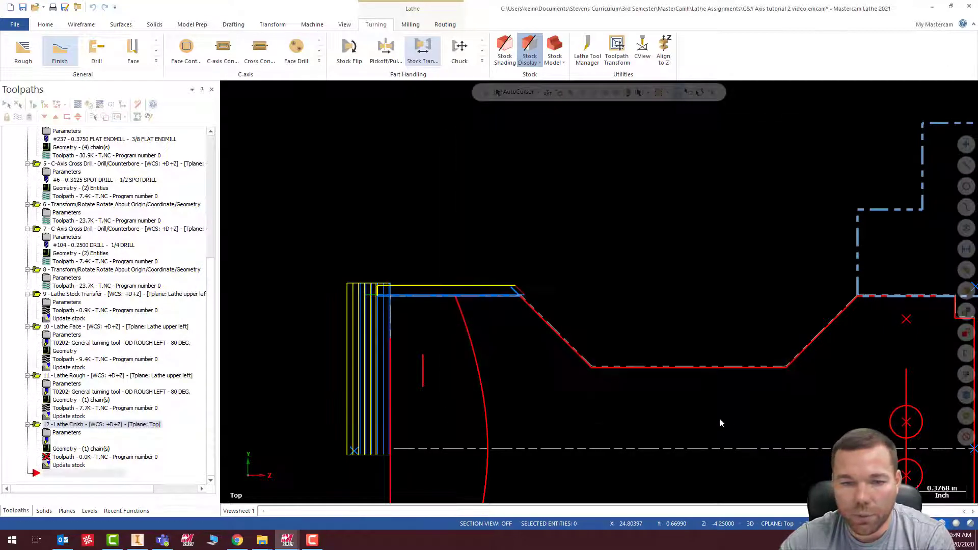
scroll(516, 289, up, 3)
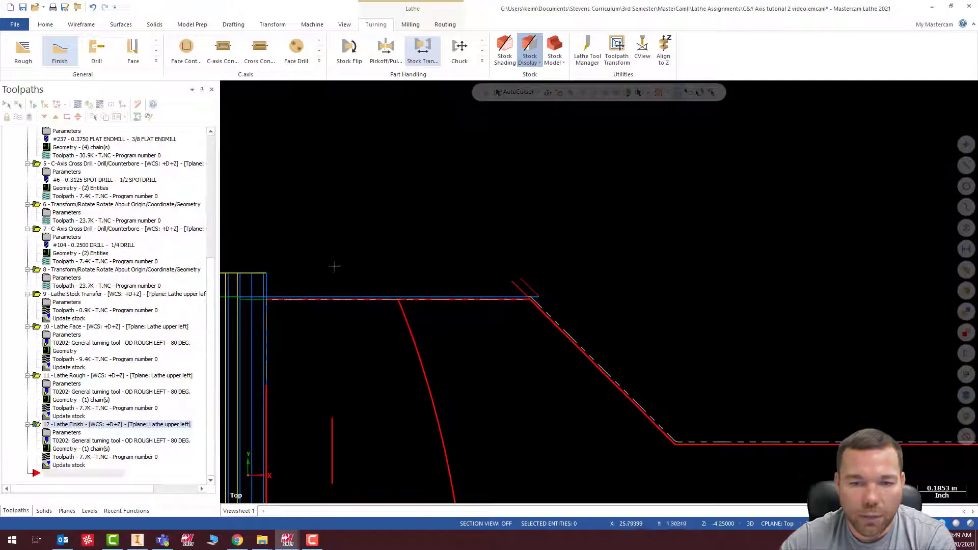
Extend the end of the finish toolpath's contour by 0.1 in its lead-out settings and regenerate the toolpath.
click(67, 433)
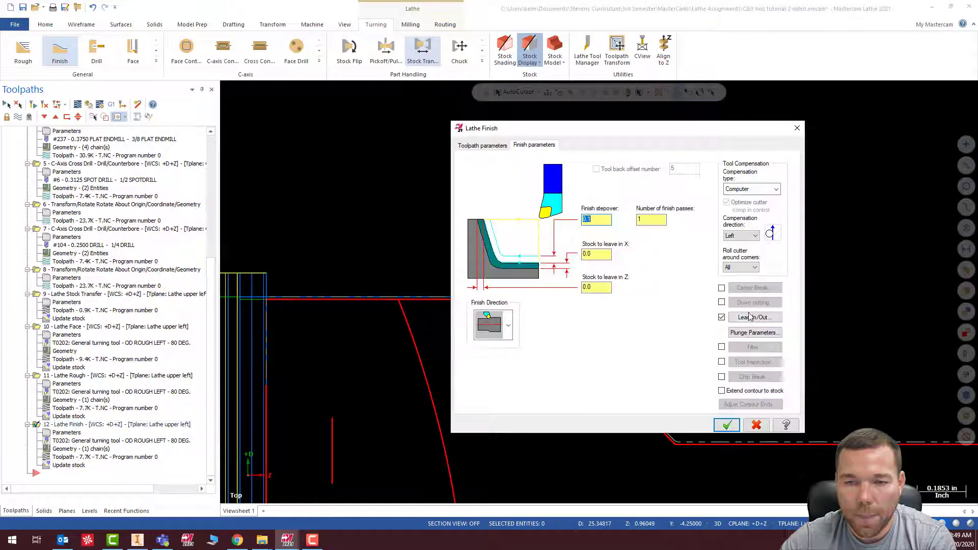
click(755, 316)
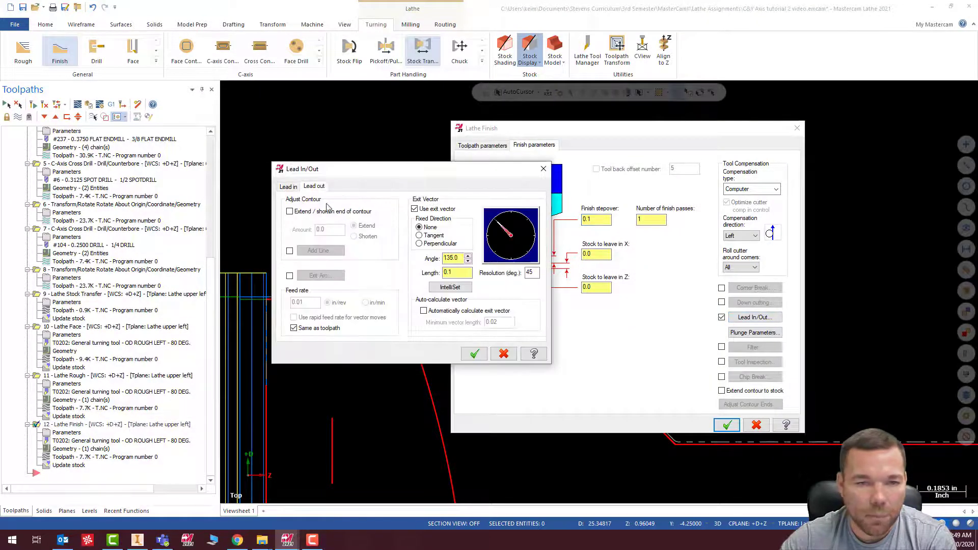
click(291, 212)
double_click(329, 228)
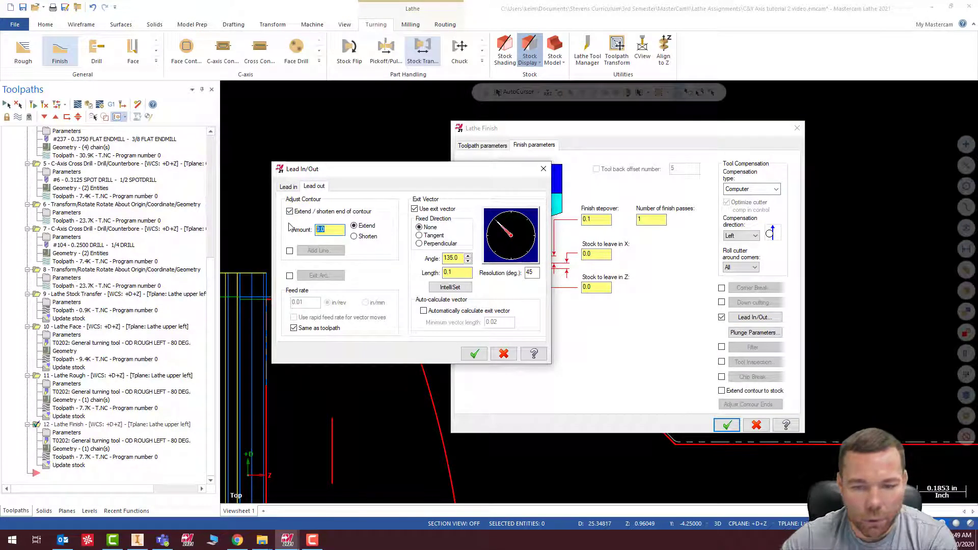
text(.)
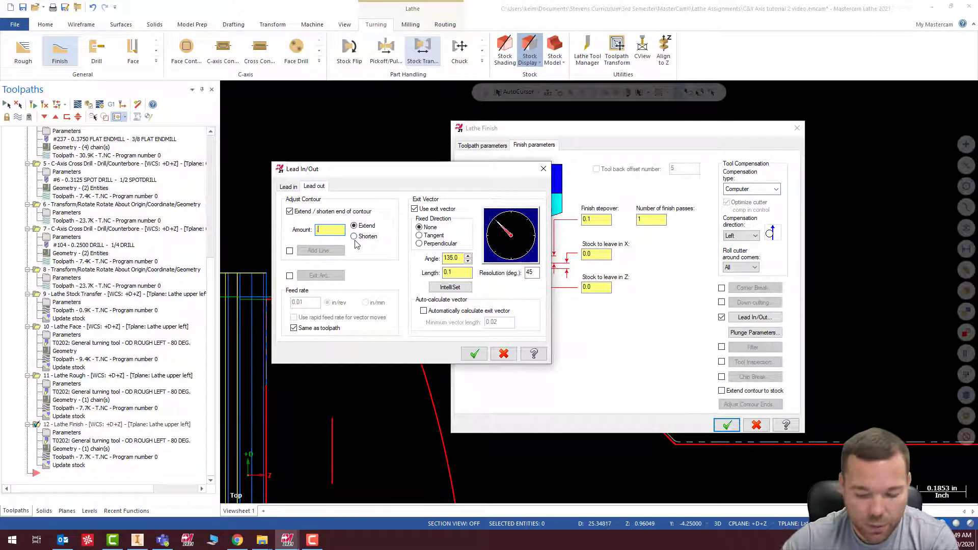
text(01)
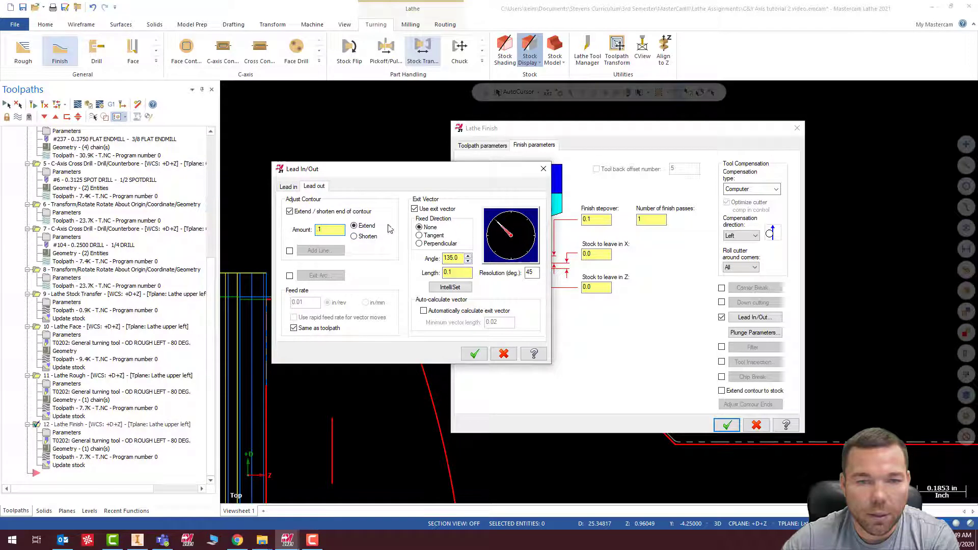
click(474, 353)
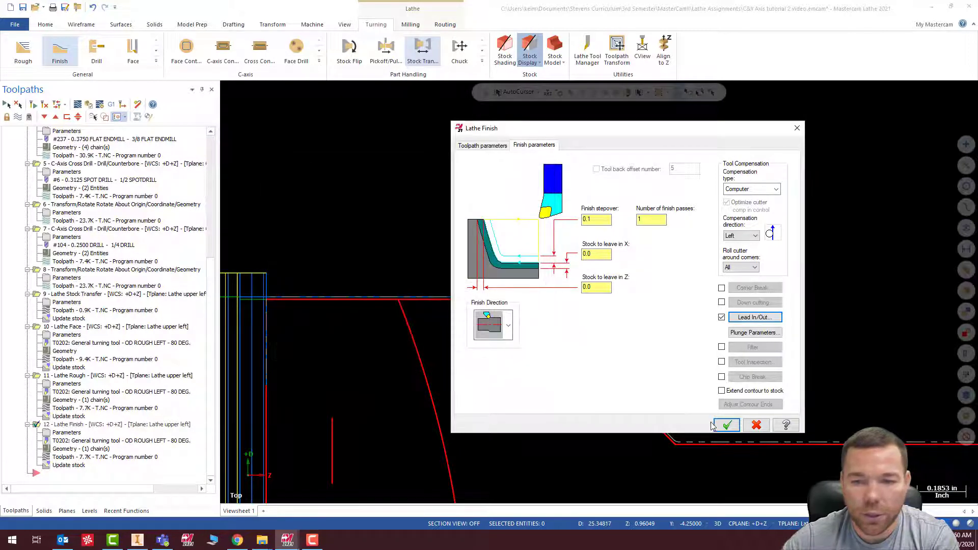
click(726, 425)
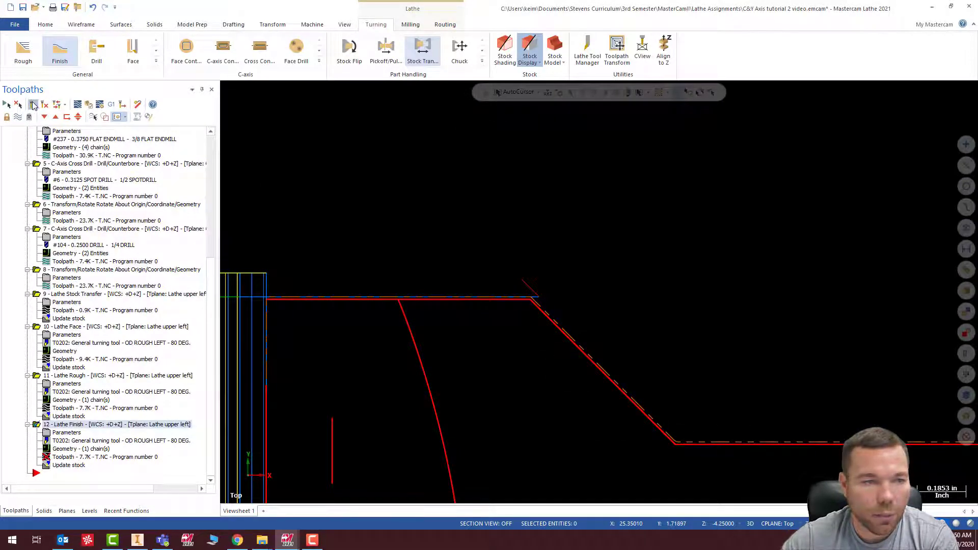
click(32, 105)
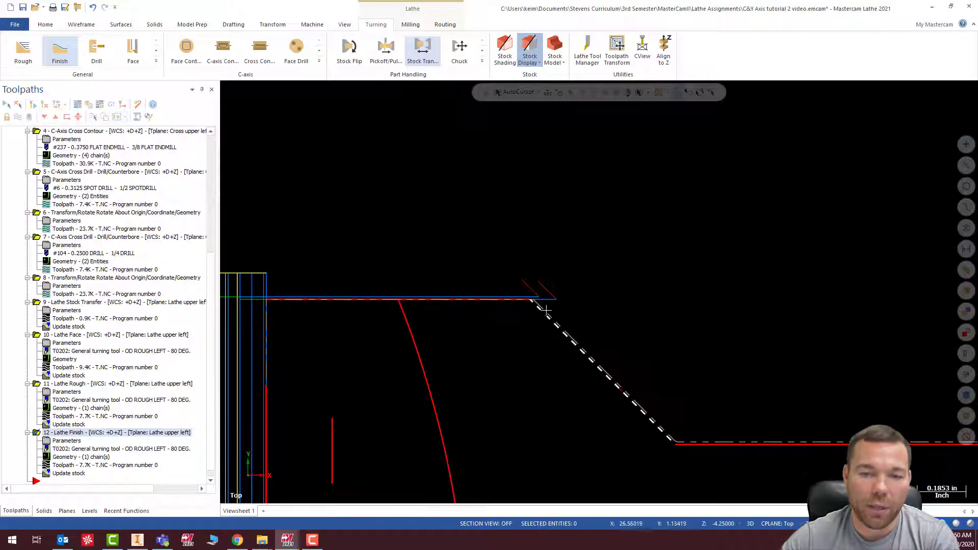
Examine the extended finish pass and its exit move against the rough pass along the outer diameter.
scroll(575, 305, down, 4)
scroll(552, 299, up, 6)
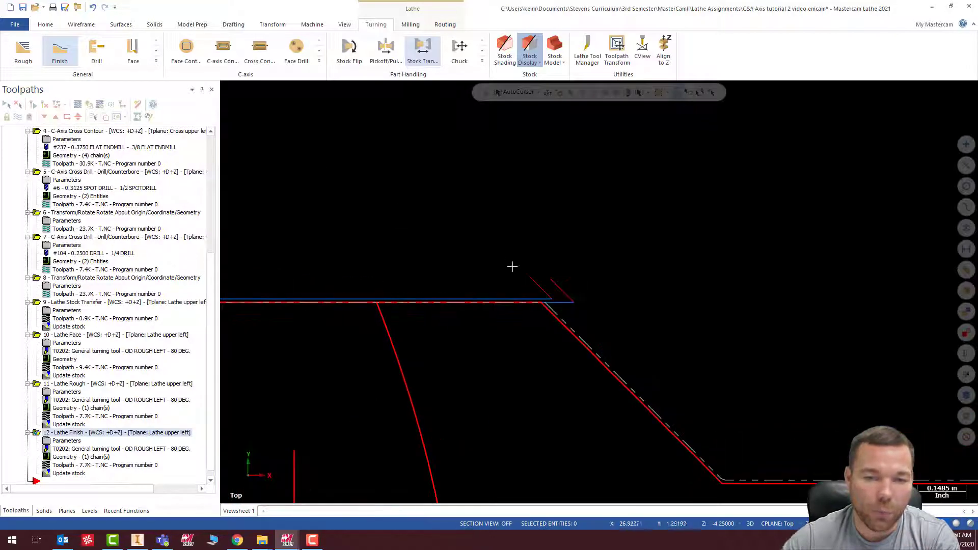
scroll(659, 290, down, 2)
scroll(572, 316, down, 1)
scroll(410, 308, up, 2)
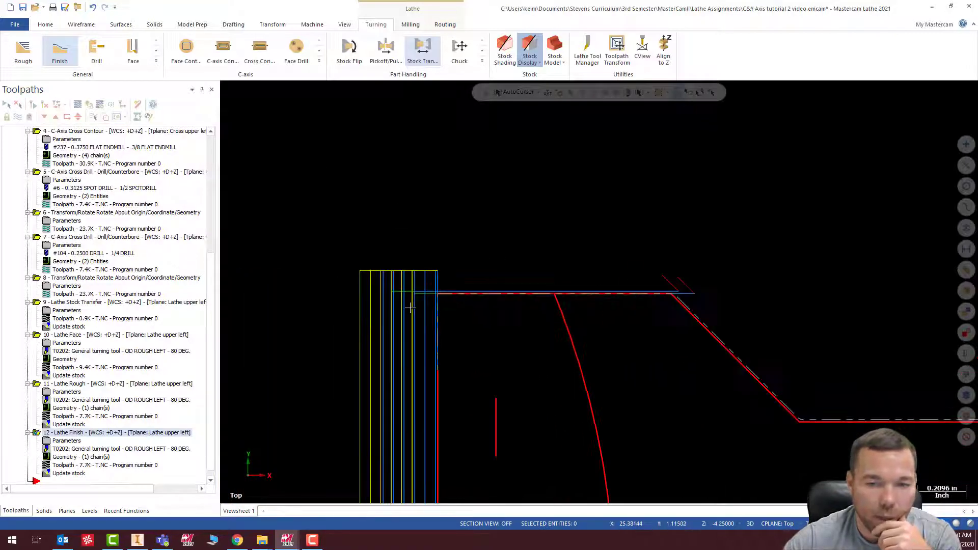
scroll(404, 366, down, 2)
scroll(312, 322, down, 4)
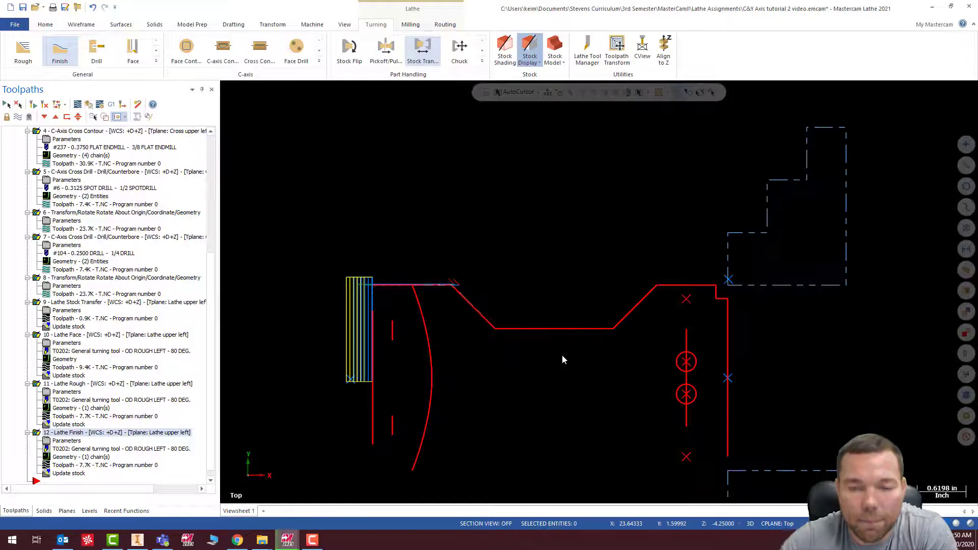
Verify all operations in the simulator, inspect the turned second side up close, and close the simulation.
scroll(499, 307, down, 10)
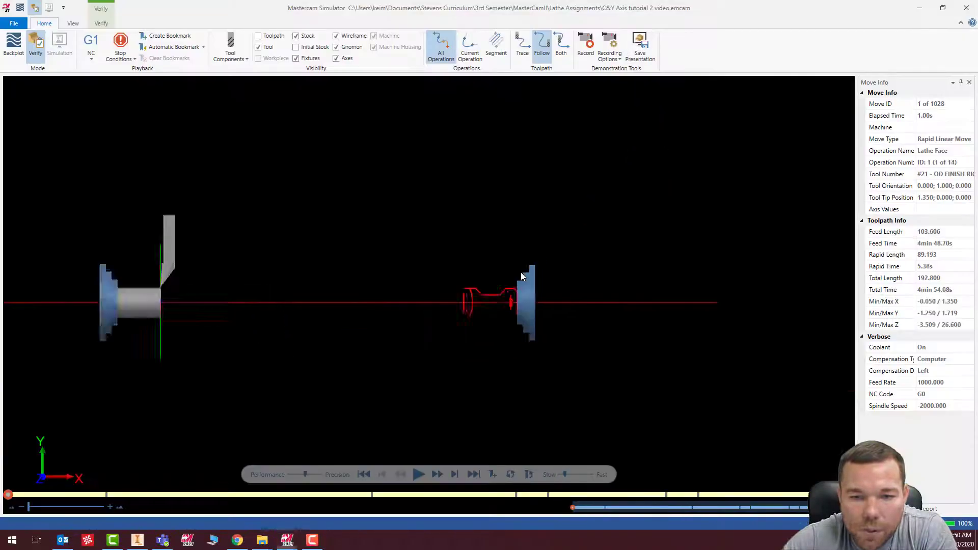
scroll(433, 278, up, 5)
mouse_move(475, 252)
middle_down()
mouse_move(455, 245)
mouse_move(469, 251)
middle_up()
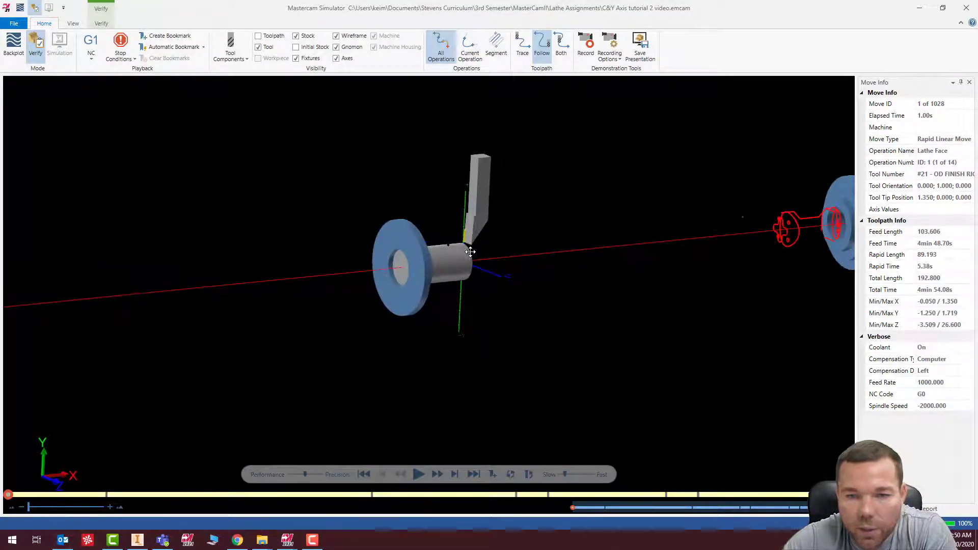
scroll(474, 254, down, 5)
scroll(613, 262, up, 2)
scroll(375, 356, up, 2)
scroll(377, 360, up, 2)
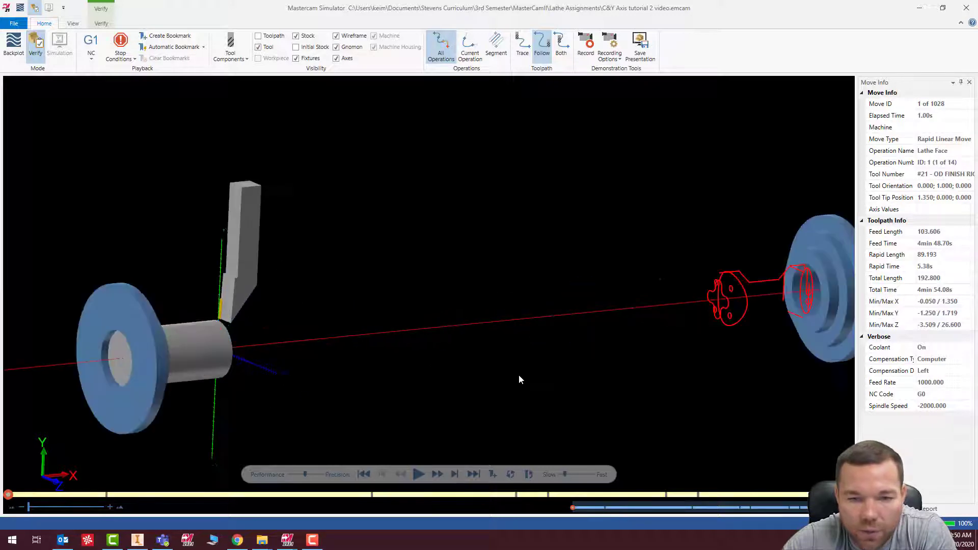
click(418, 474)
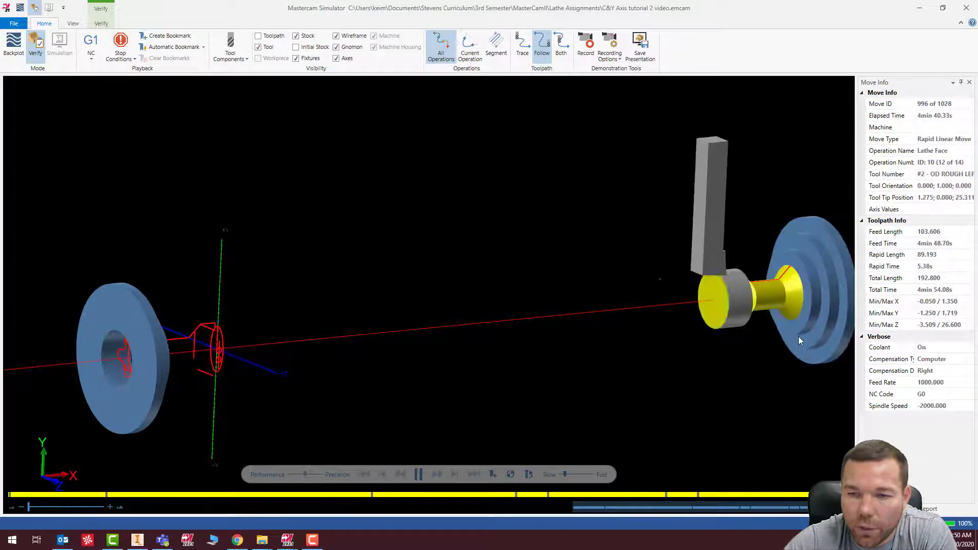
scroll(746, 283, up, 5)
middle_drag(752, 293, 664, 295)
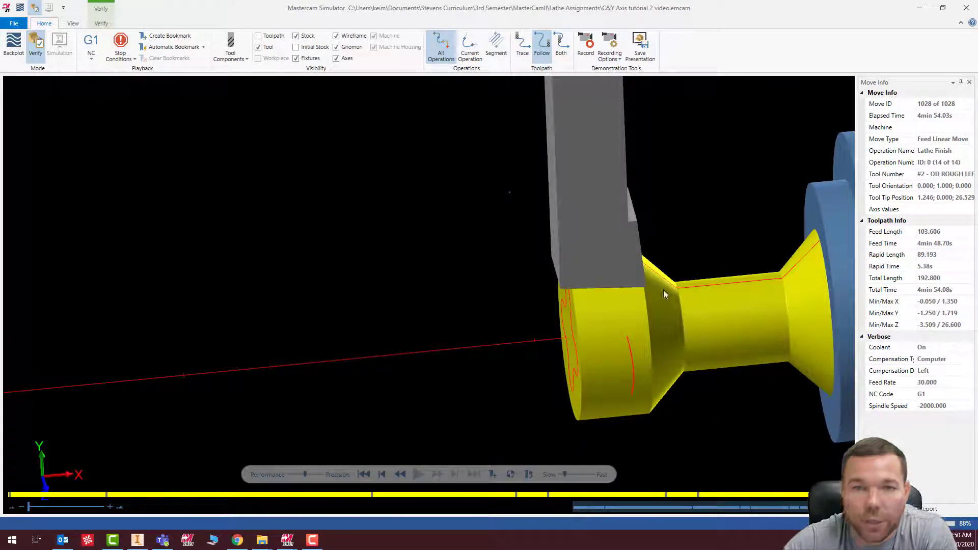
click(966, 7)
Start a C-axis contour toolpath and chain the curve wrapped around the outer diameter near the part's free end.
scroll(660, 332, down, 2)
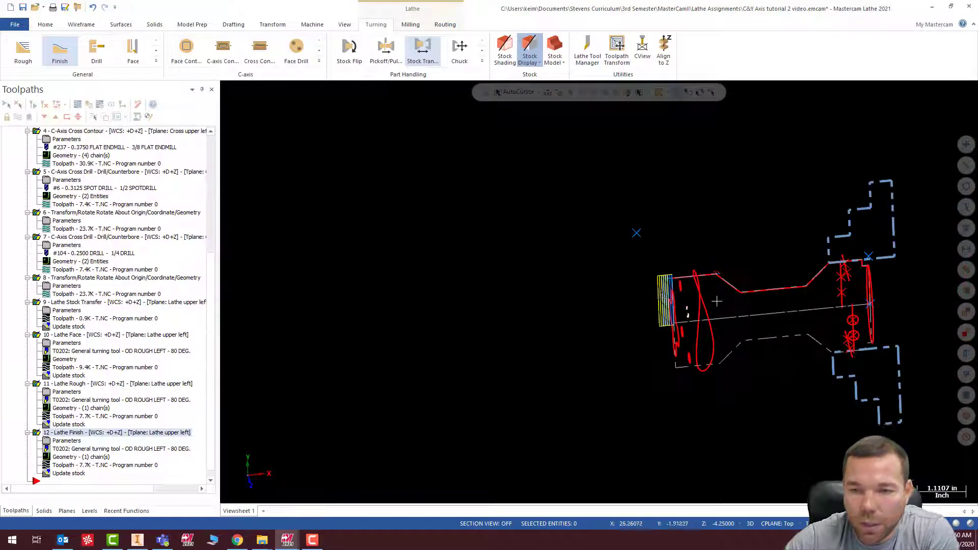
scroll(698, 300, up, 7)
middle_drag(601, 266, 654, 254)
scroll(507, 249, down, 4)
scroll(604, 303, up, 2)
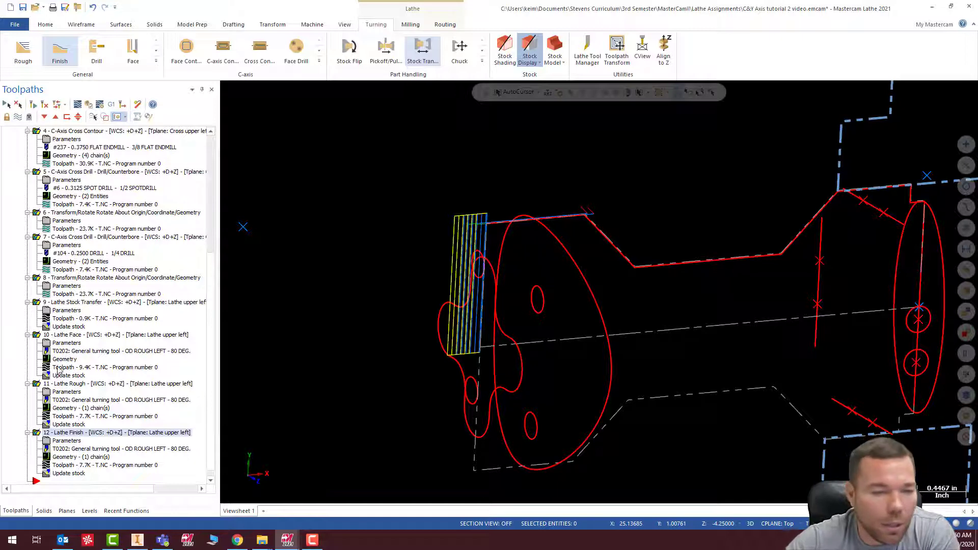
click(225, 49)
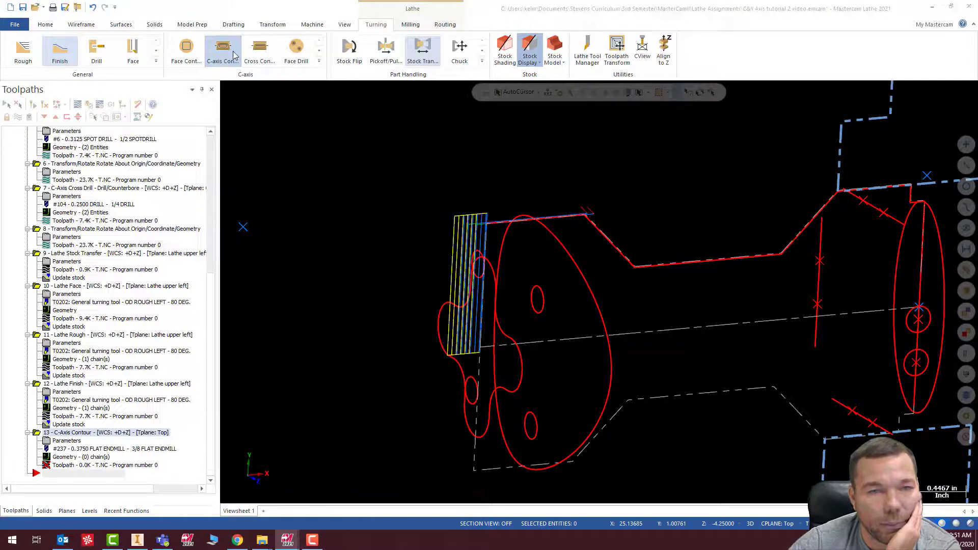
click(572, 257)
click(207, 458)
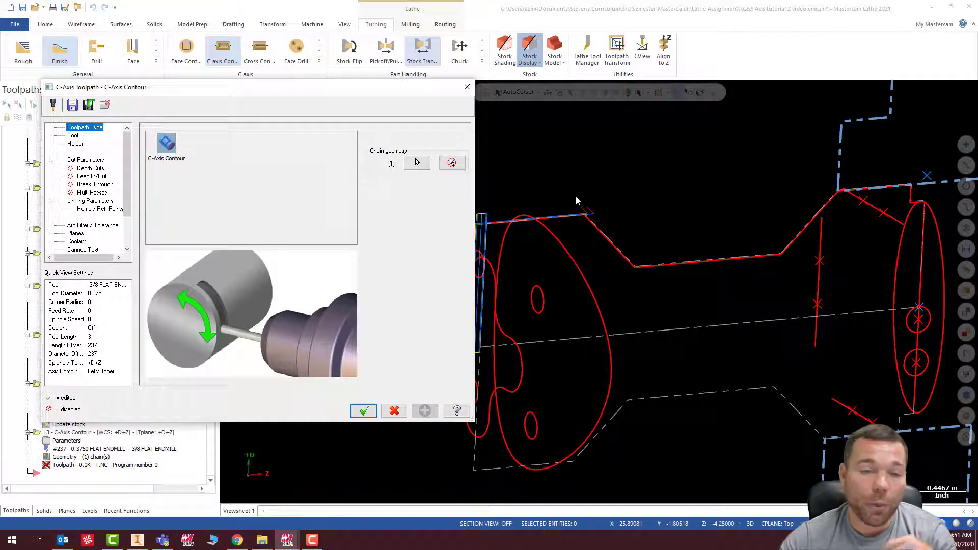
Filter the lathe tool library to flat endmills and choose the 1/4 flat endmill for the C-axis contour.
click(73, 136)
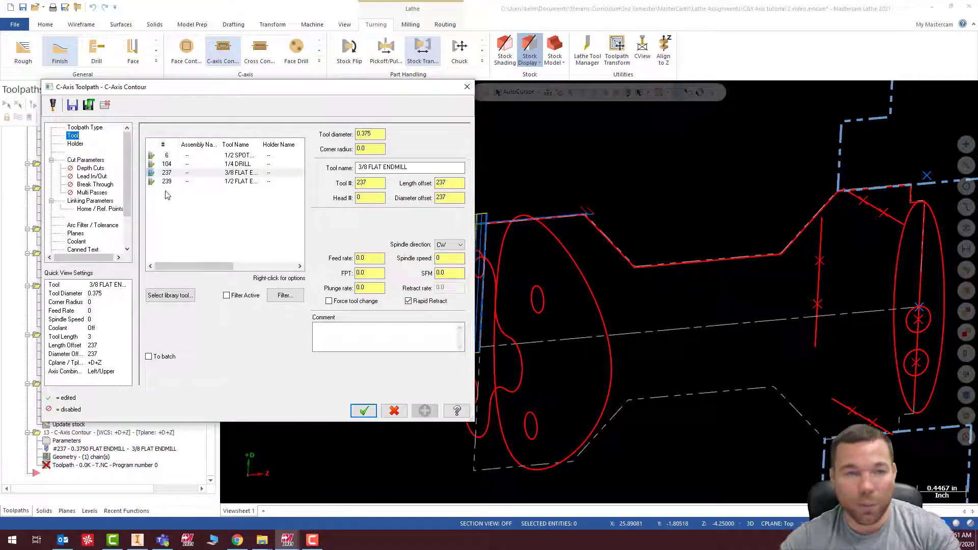
click(214, 165)
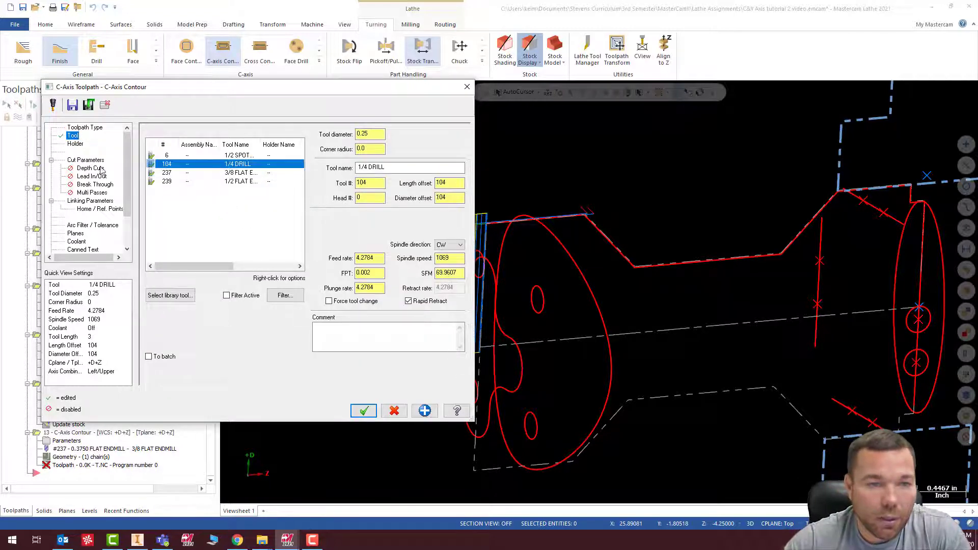
click(73, 136)
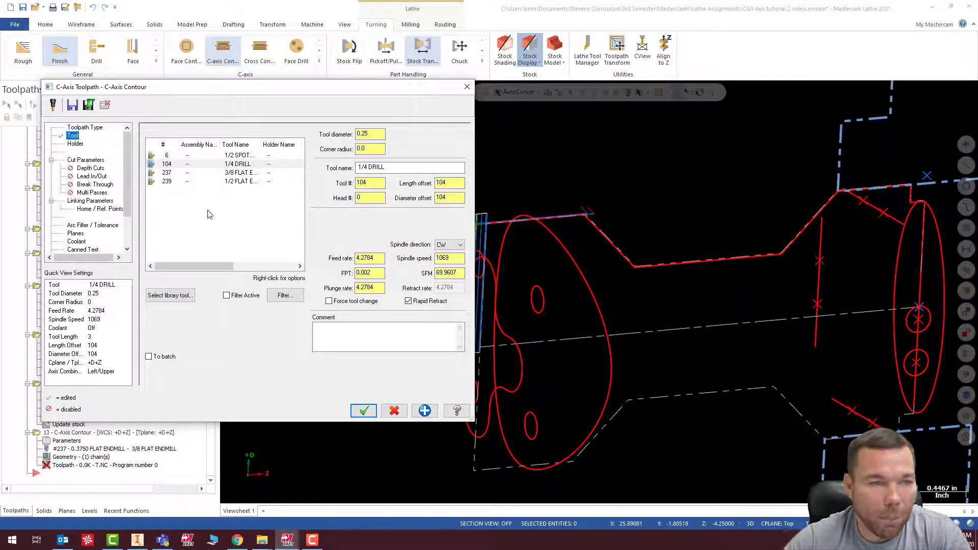
click(190, 294)
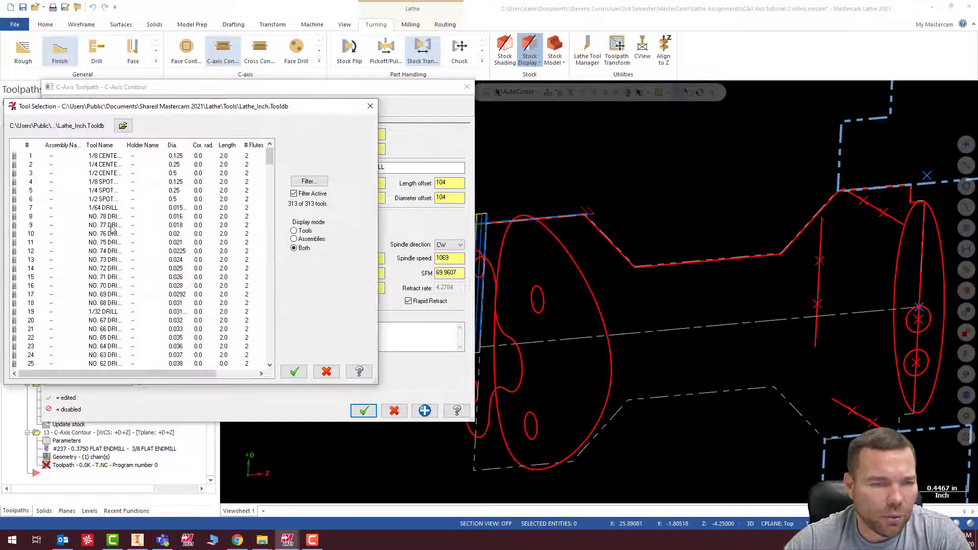
scroll(131, 260, down, 16)
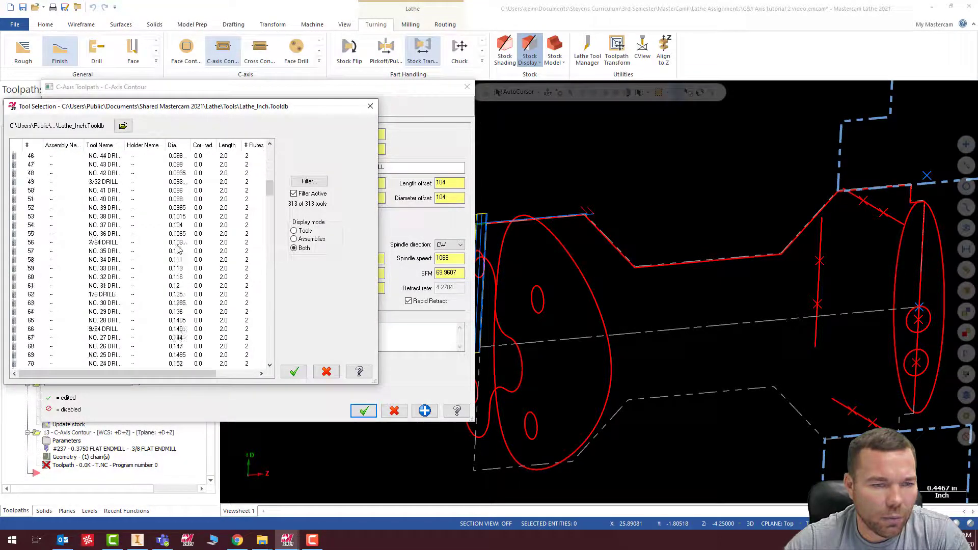
click(308, 181)
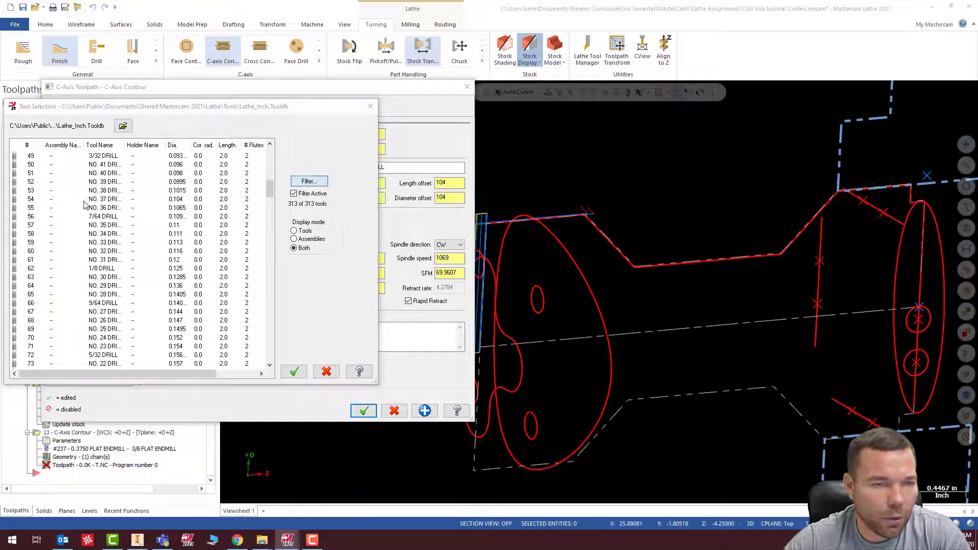
click(127, 282)
click(35, 151)
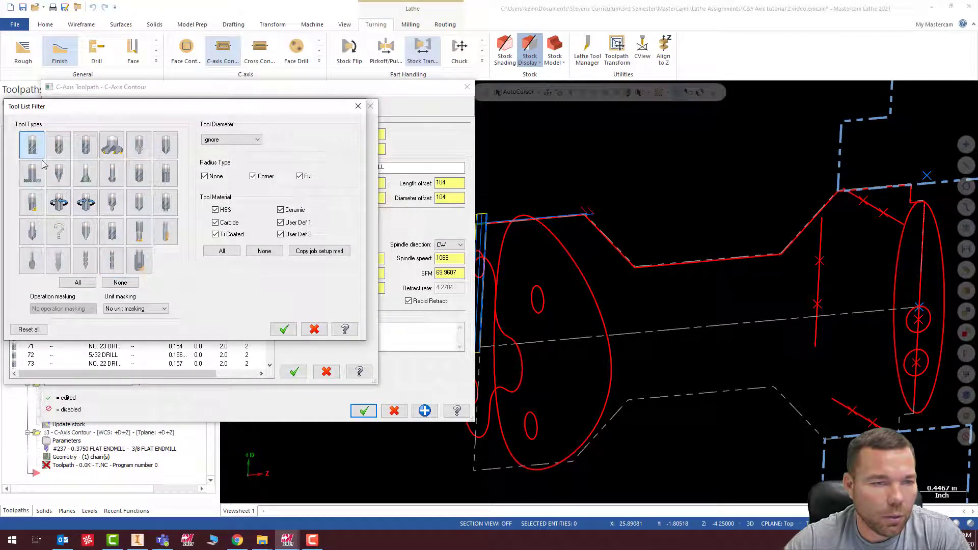
click(283, 330)
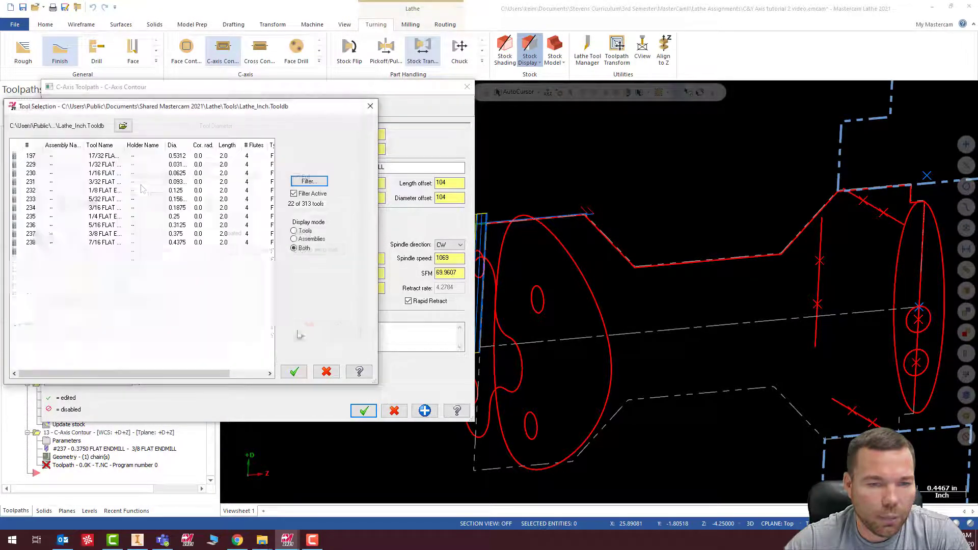
double_click(102, 216)
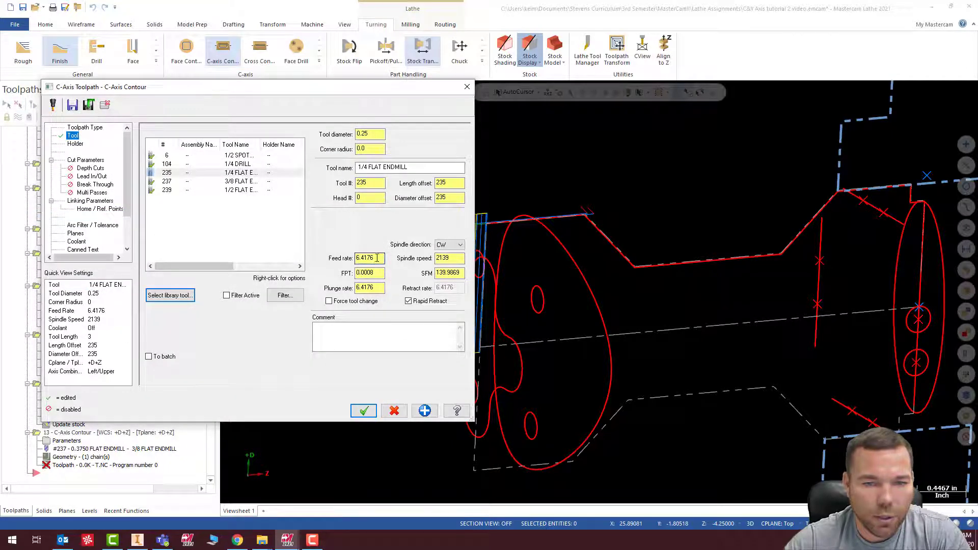
Set the 1/4 flat endmill's feed rate to 20 and its spindle speed to 5000.
double_click(377, 258)
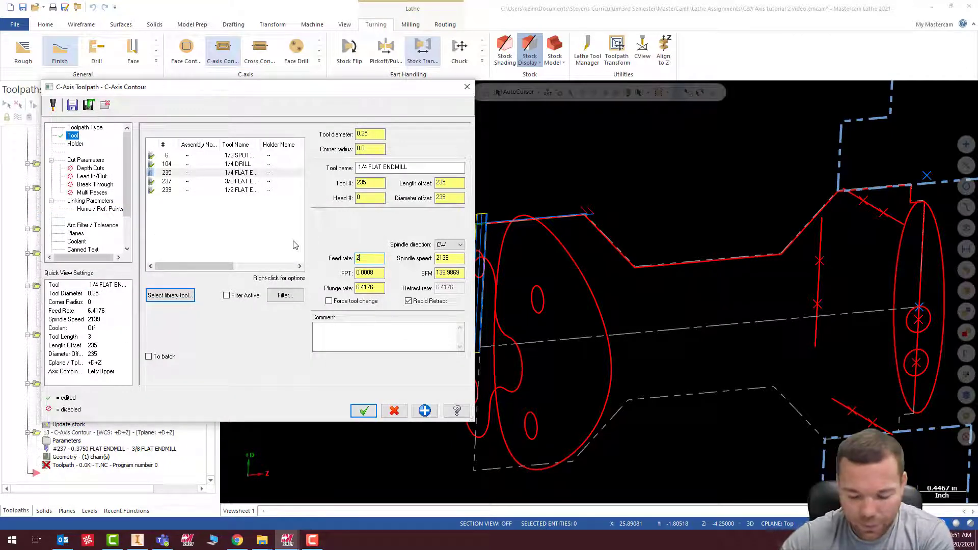
double_click(450, 259)
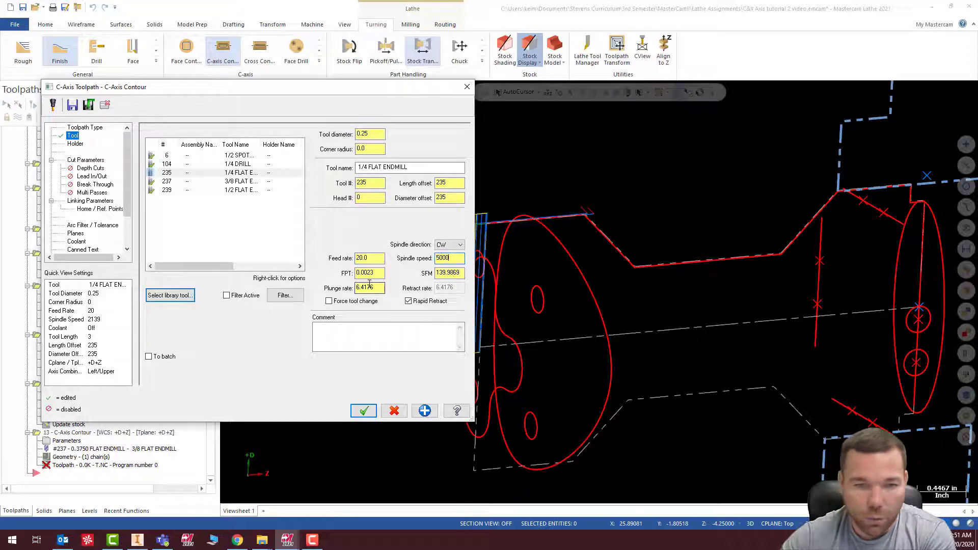
double_click(377, 273)
text(0.001)
double_click(373, 257)
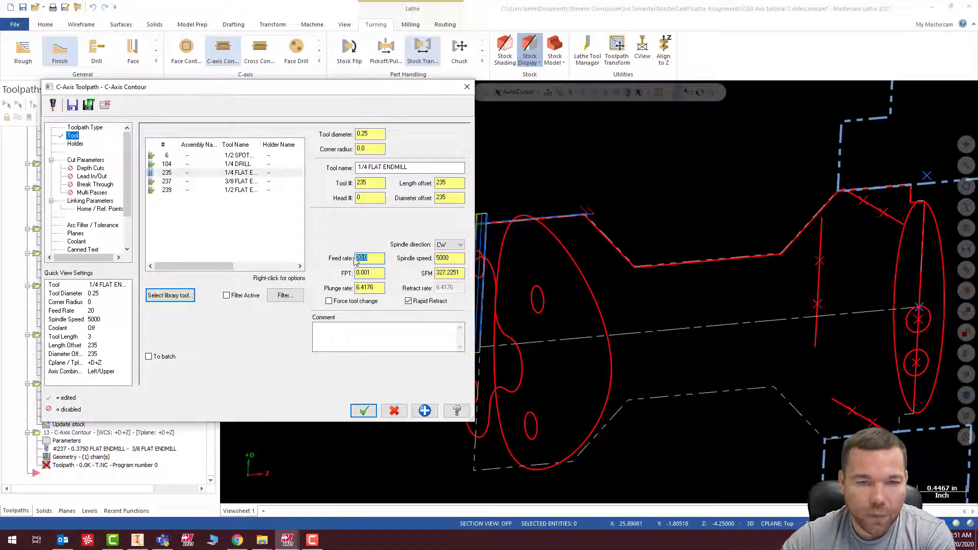
Turn the compensation type off in the C-axis contour's cut parameters.
click(88, 161)
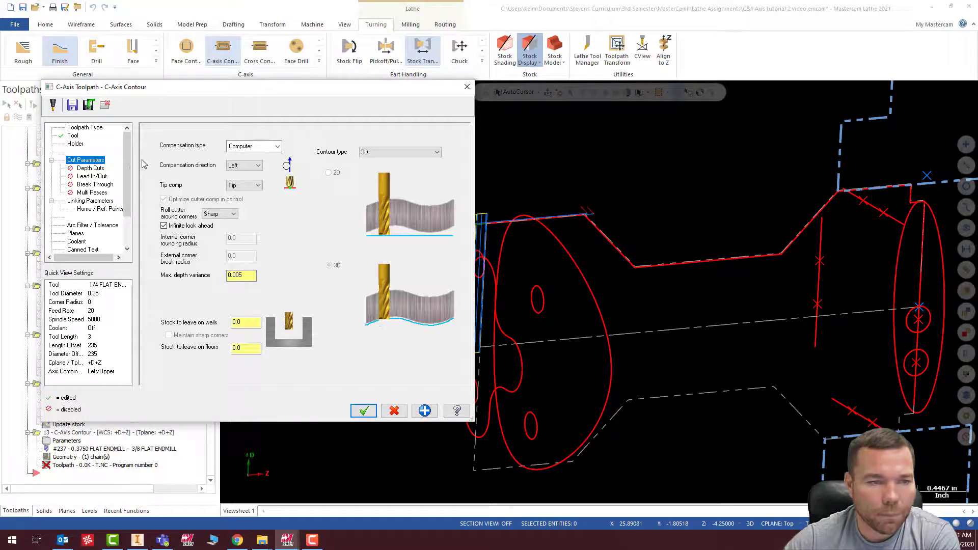
click(259, 147)
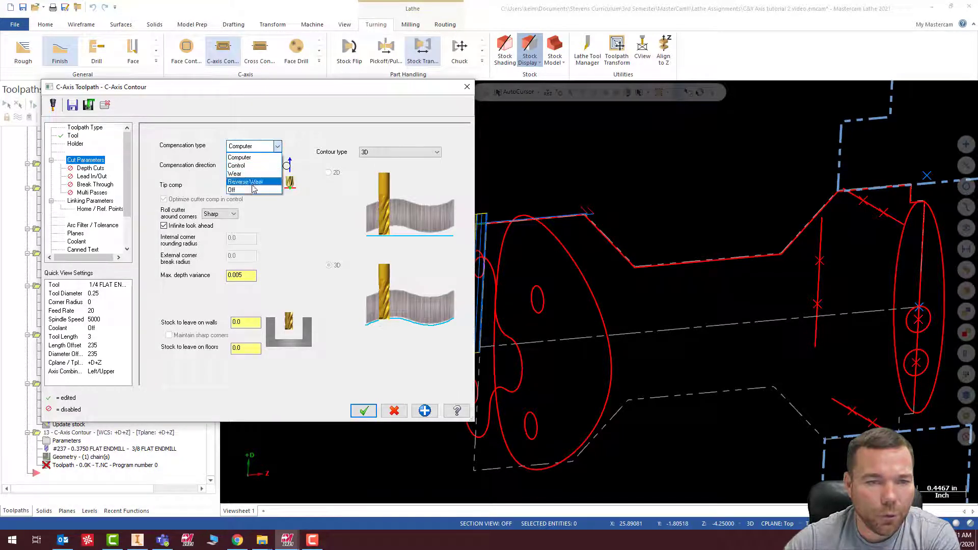
click(250, 188)
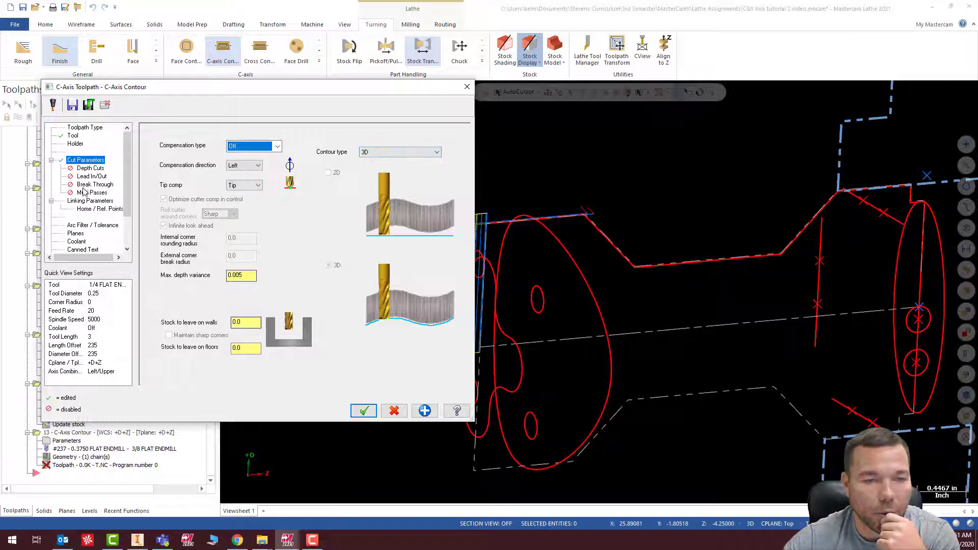
Leave the C-axis contour's depth cuts, lead in/out, break through and multi passes disabled, and set its incremental depth to -0.0625.
click(90, 168)
click(90, 177)
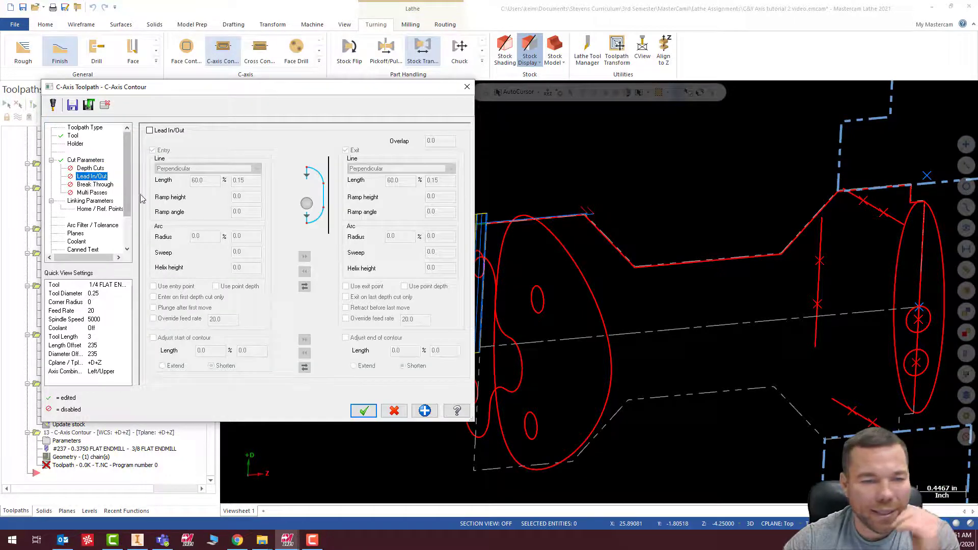
click(90, 184)
click(89, 192)
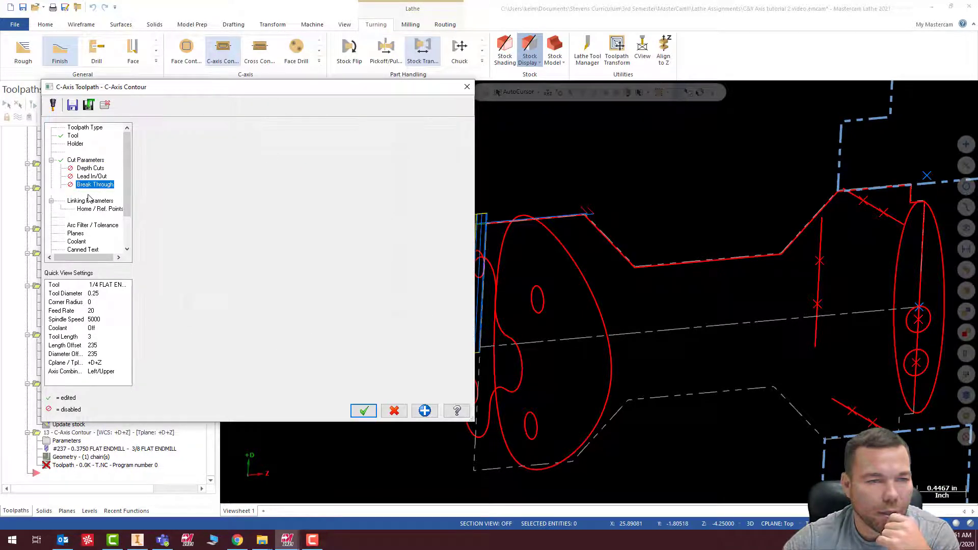
click(88, 201)
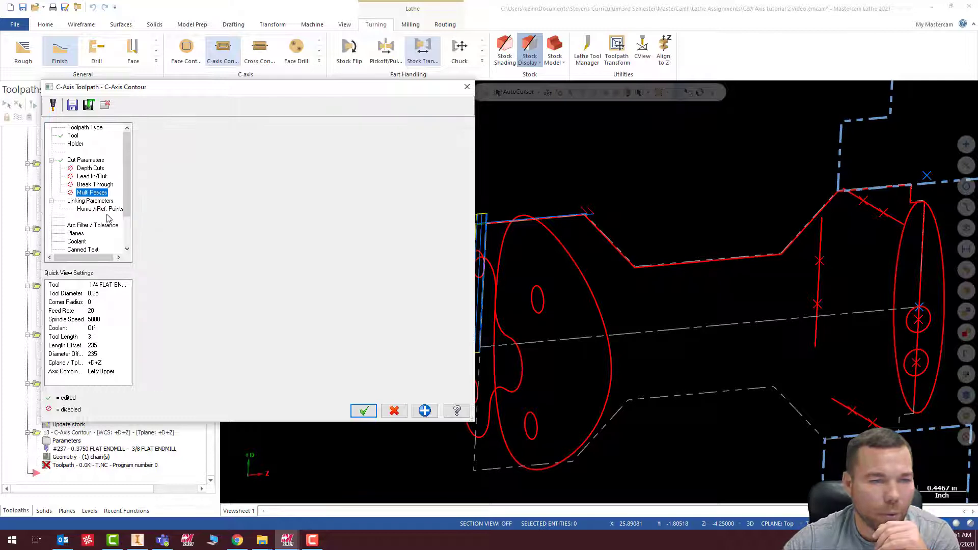
text(-.0625)
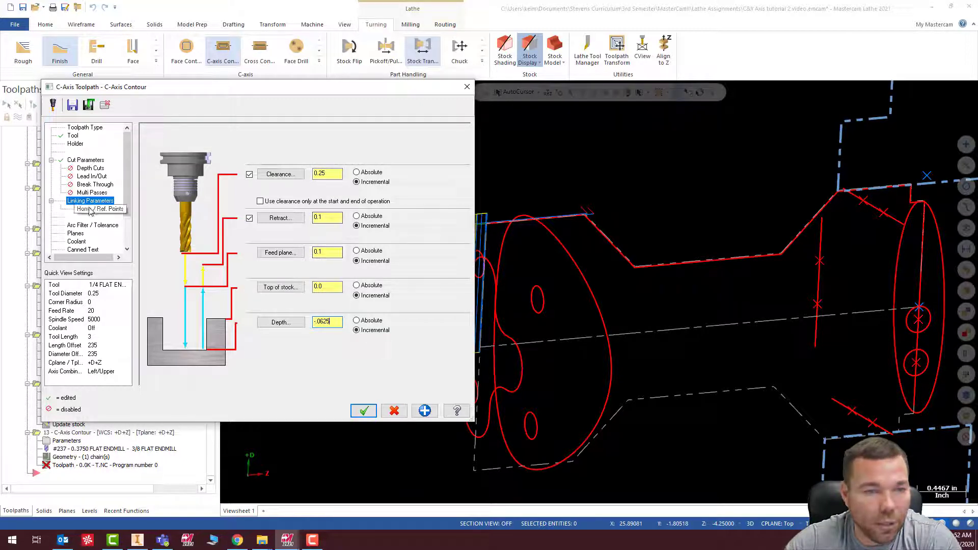
Set the rotary diameter to 2.35 in the axis substitution settings and generate the C-axis contour toolpath.
scroll(101, 242, down, 2)
click(92, 241)
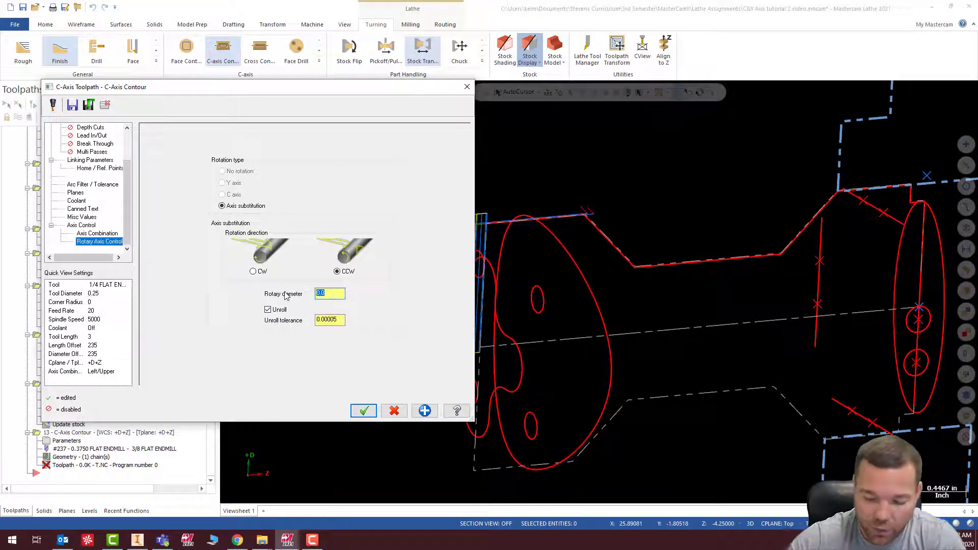
text(2.35)
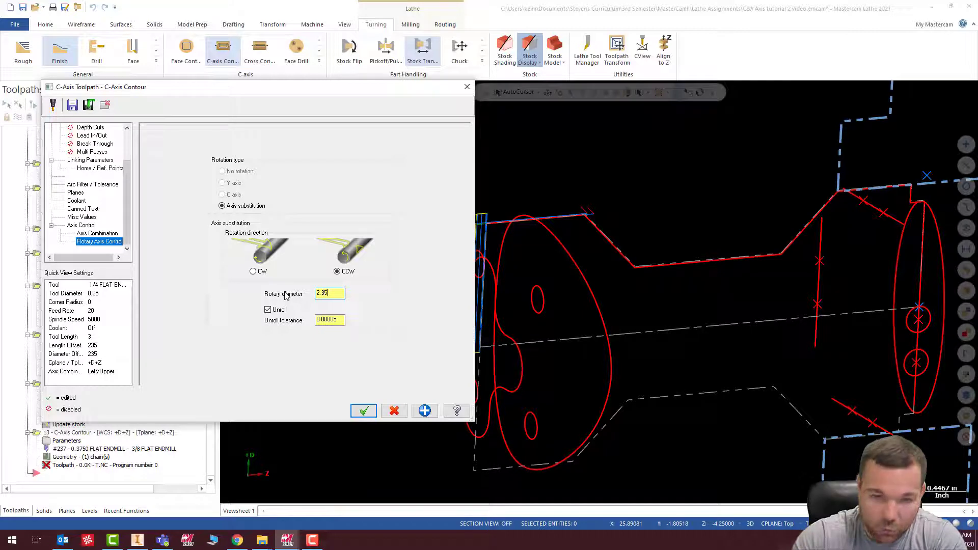
click(363, 411)
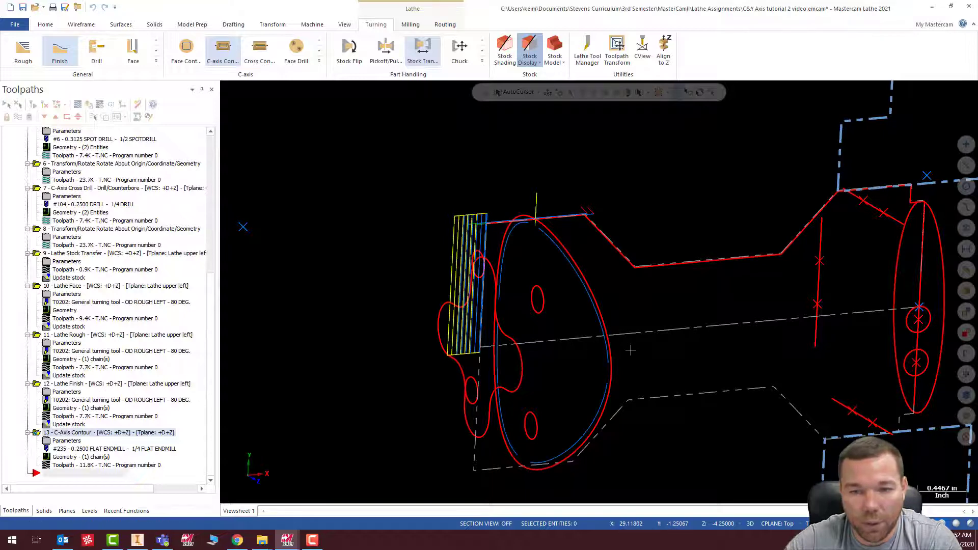
Inspect the generated C-axis contour toolpath around the part's outer diameter from several angles.
middle_drag(630, 350, 660, 308)
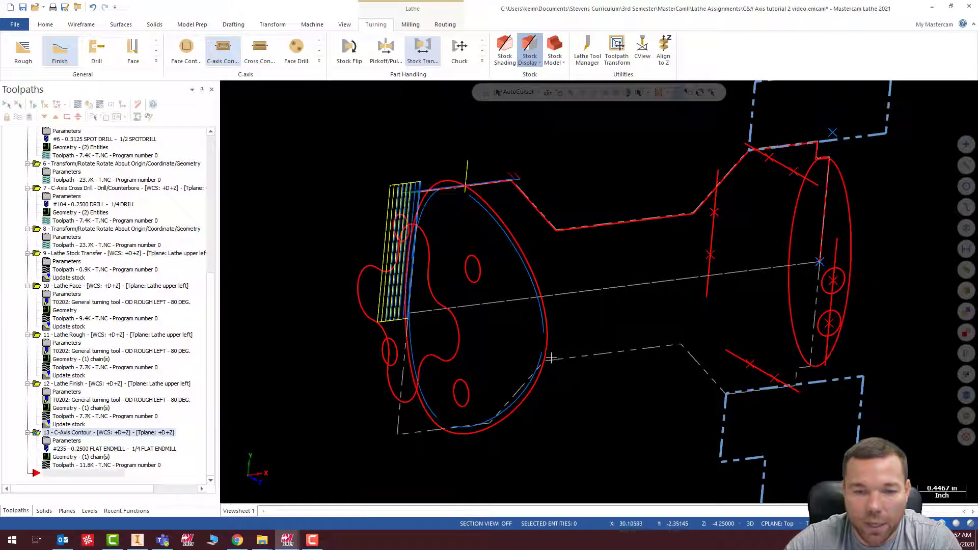
scroll(550, 359, up, 5)
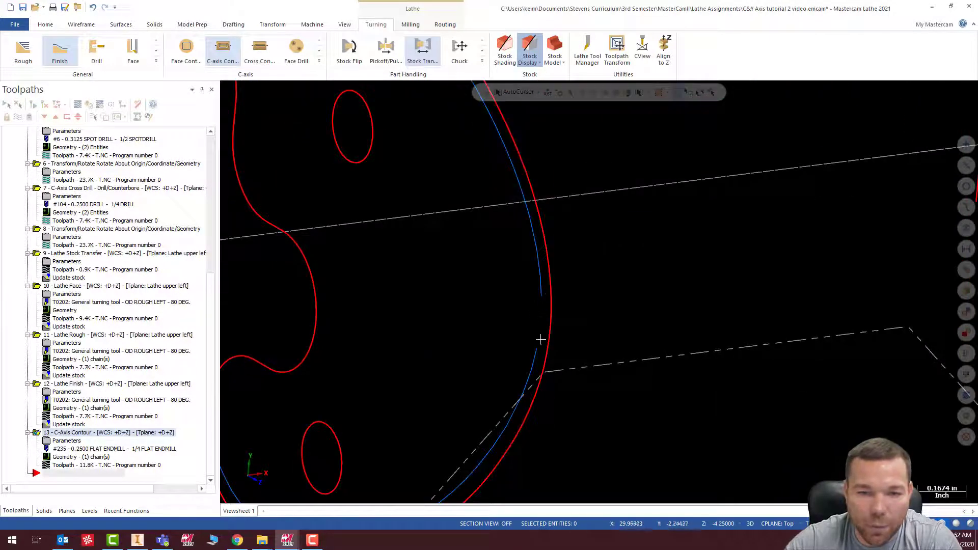
scroll(590, 272, down, 4)
mouse_move(458, 370)
middle_down()
mouse_move(596, 356)
mouse_move(560, 296)
middle_up()
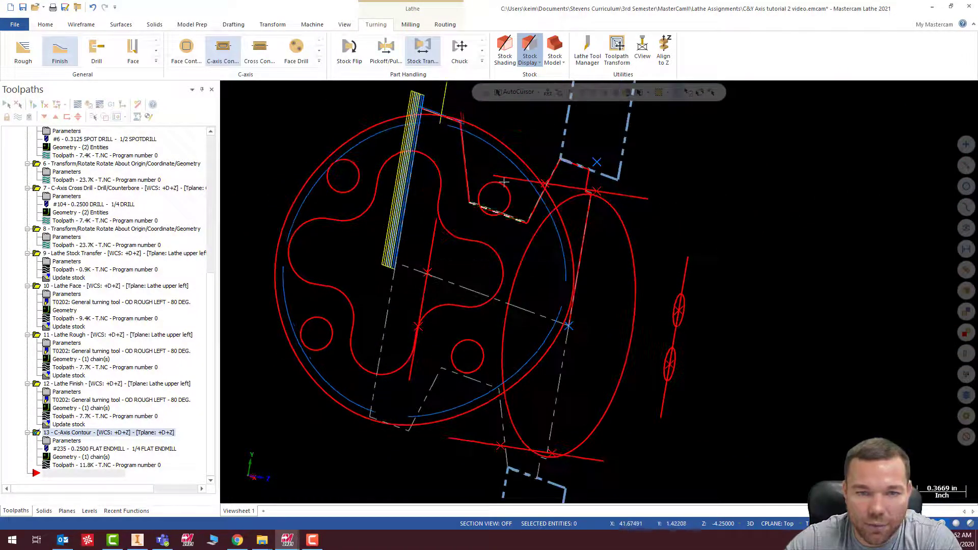
mouse_move(561, 151)
middle_down()
mouse_move(528, 166)
mouse_move(537, 164)
middle_up()
scroll(499, 383, down, 4)
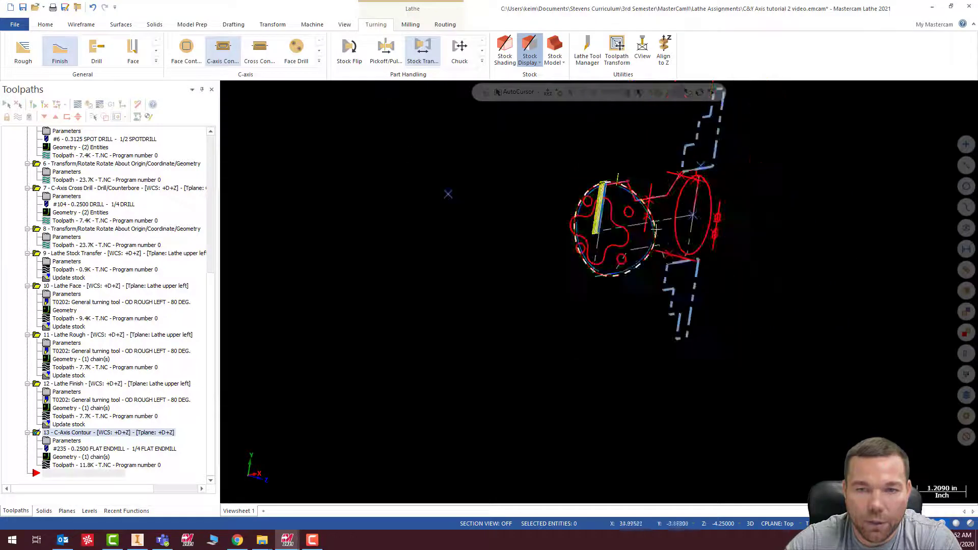
scroll(657, 196, up, 7)
middle_drag(632, 295, 606, 305)
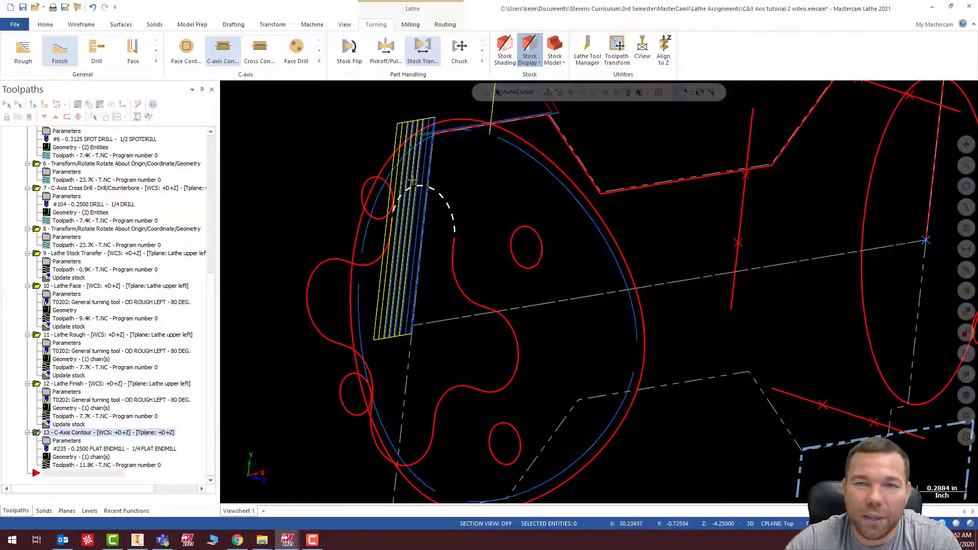
scroll(419, 180, down, 2)
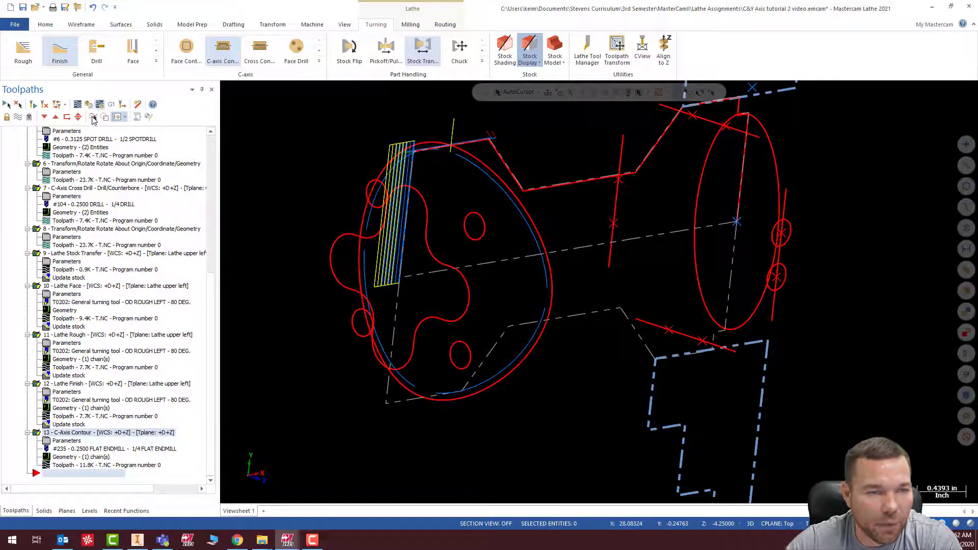
Verify all operations in a faster solid simulation and examine the groove milled around the outer diameter.
click(88, 104)
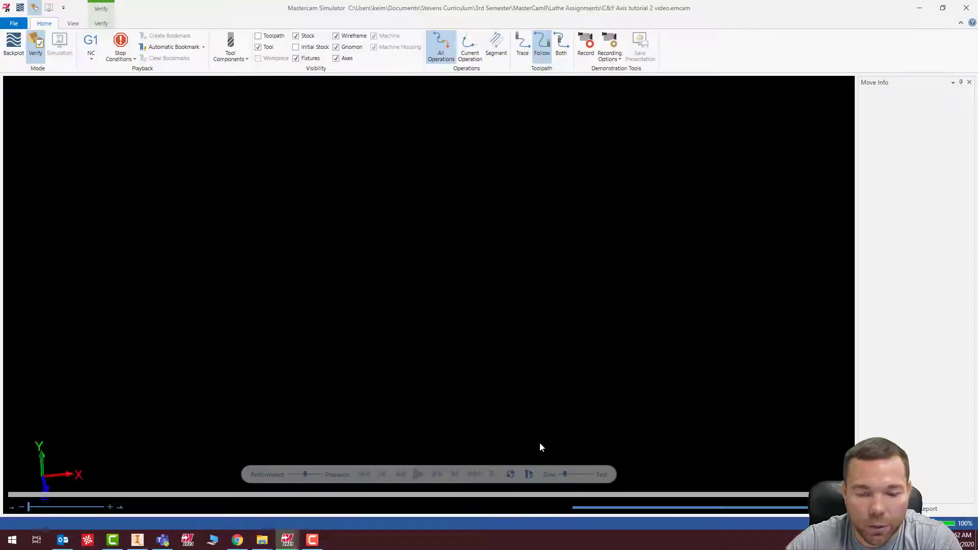
click(418, 474)
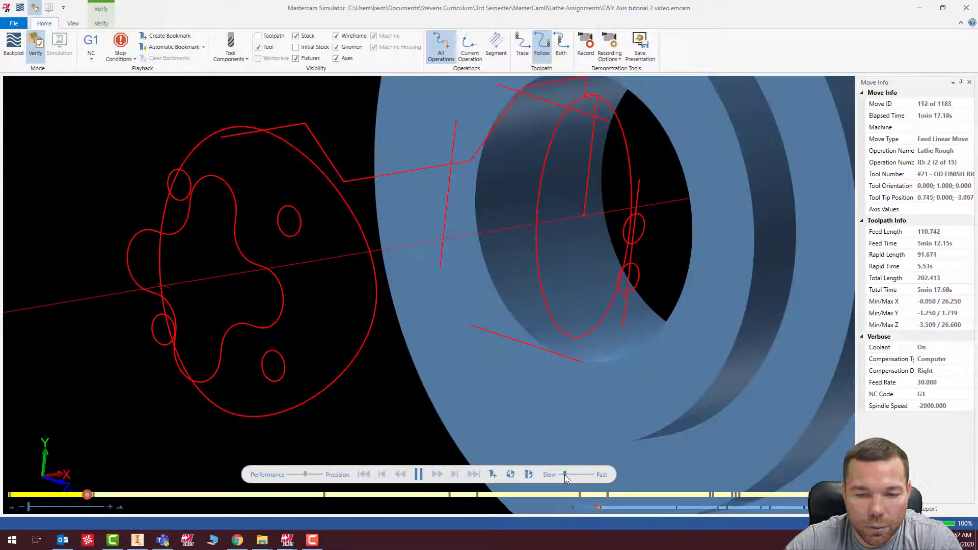
drag(564, 474, 579, 474)
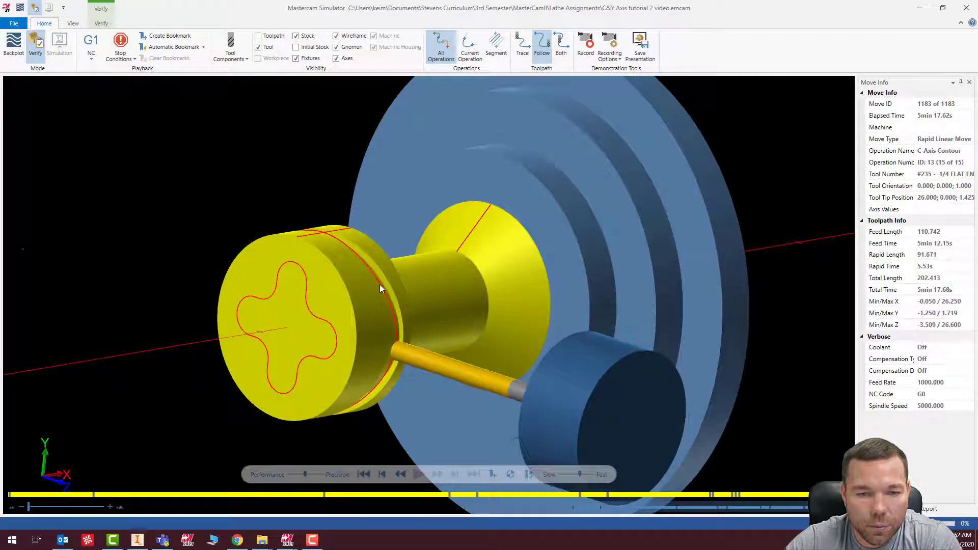
scroll(380, 285, up, 5)
scroll(366, 270, down, 4)
middle_drag(366, 270, 407, 193)
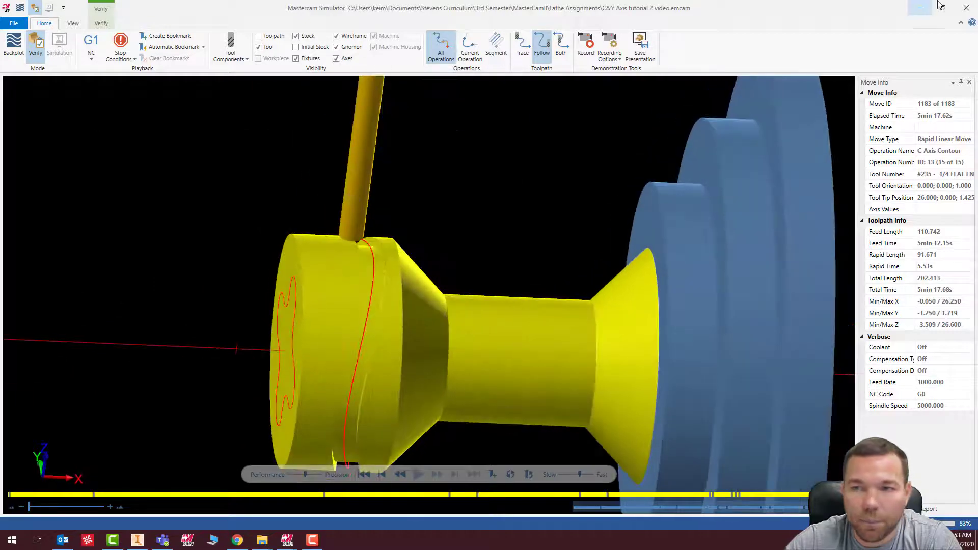
click(966, 8)
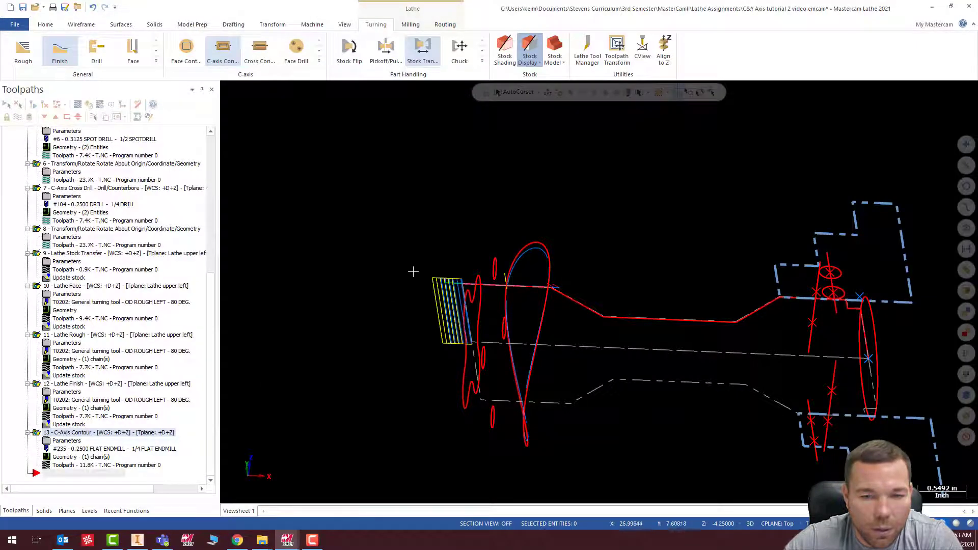
Start a C-axis face contour and chain the four-lobed face profile, reversing its direction and moving its start point onto the upper lobe.
scroll(426, 343, up, 3)
mouse_move(445, 323)
middle_down()
mouse_move(497, 339)
mouse_move(446, 335)
middle_up()
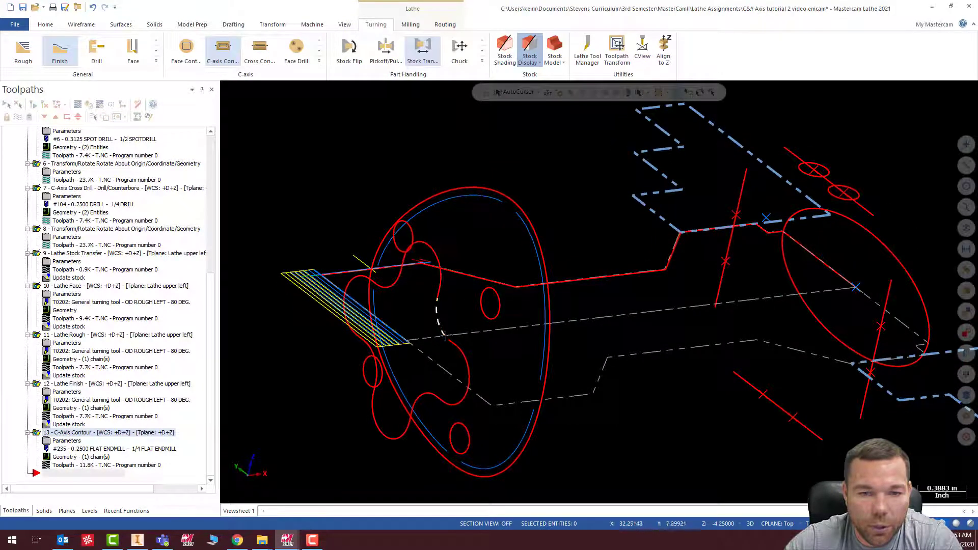
click(203, 64)
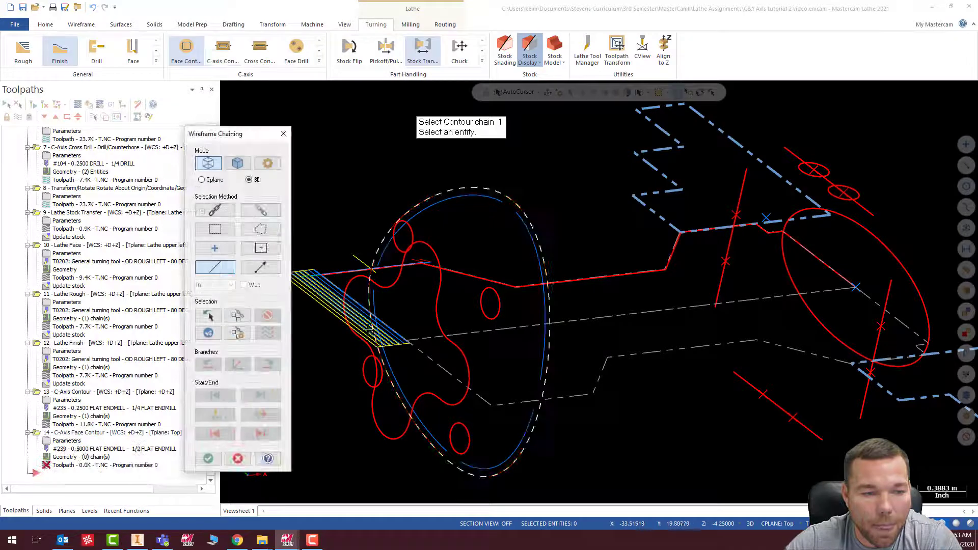
click(215, 209)
click(434, 248)
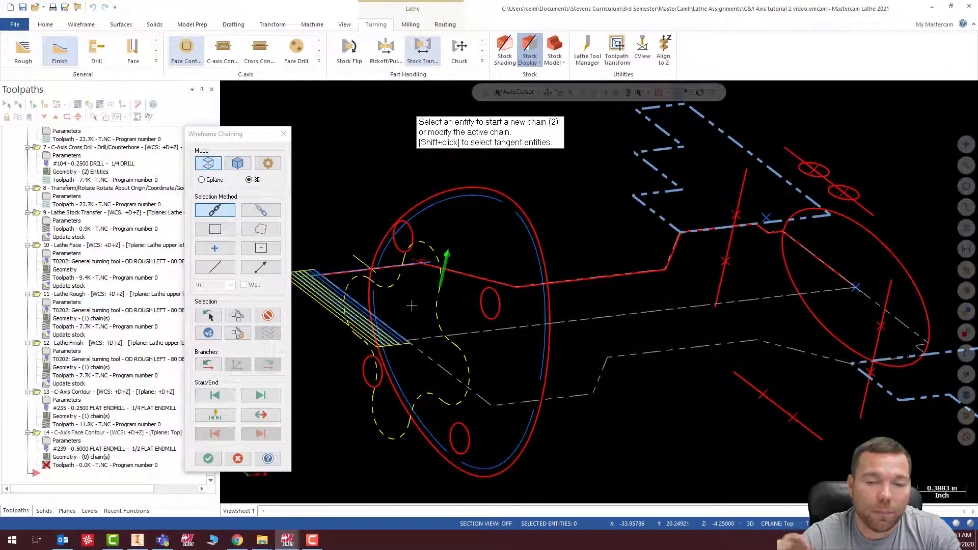
key(r)
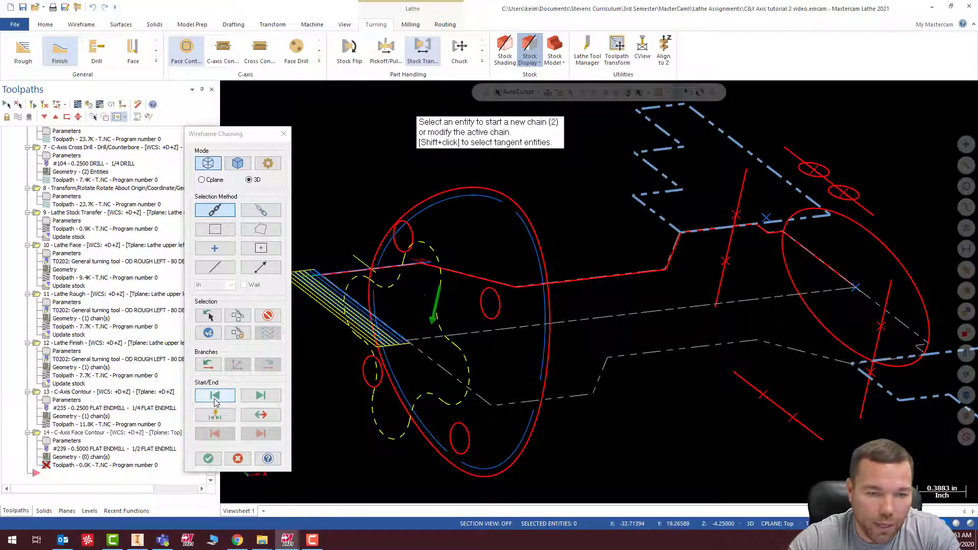
click(214, 414)
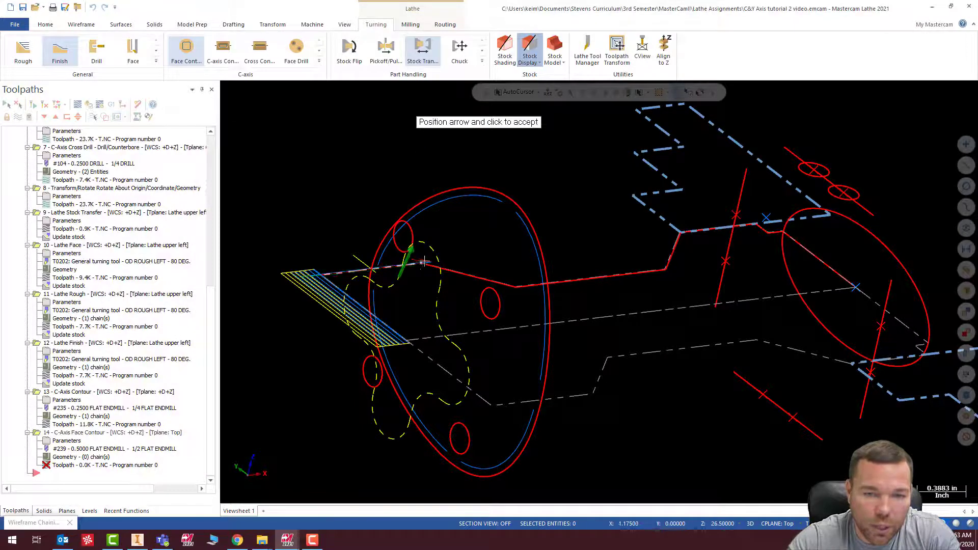
click(428, 242)
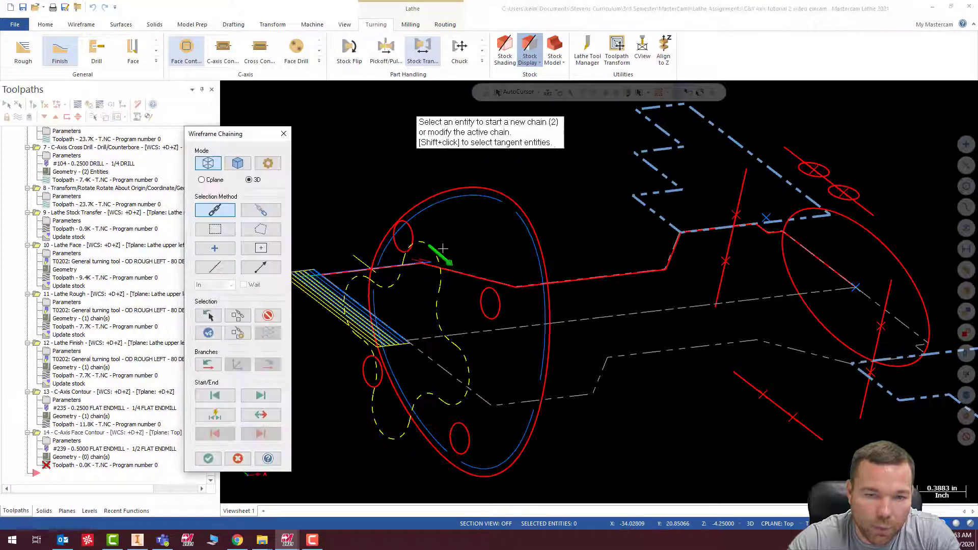
click(208, 459)
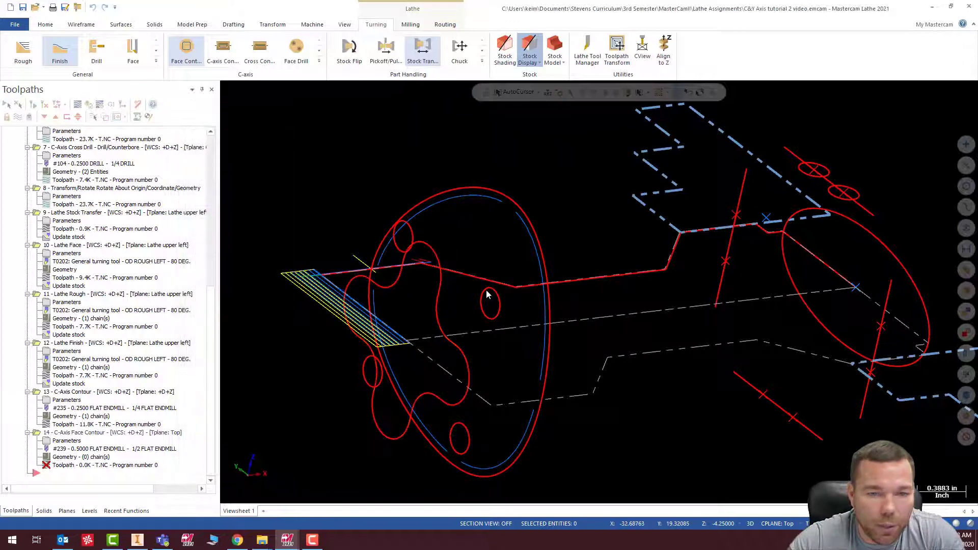
Choose the 3/8 flat endmill for the face contour with feed rate 25, spindle speed 5000 and plunge rate 15.
click(73, 136)
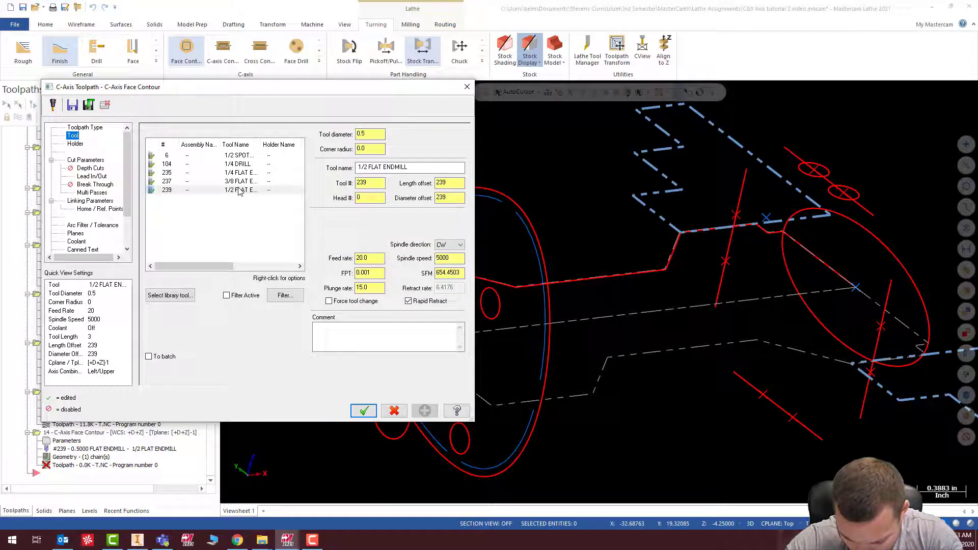
click(237, 181)
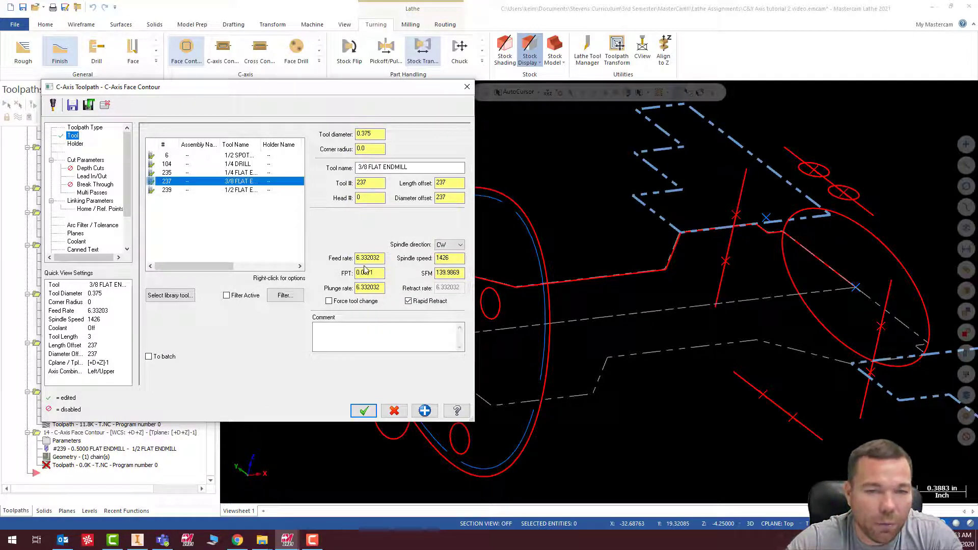
double_click(381, 257)
text(25.0)
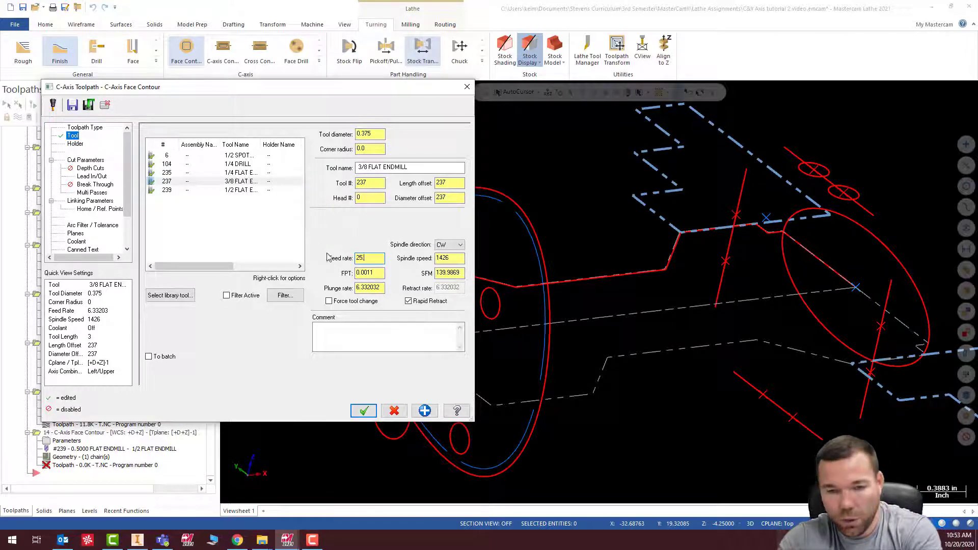
double_click(441, 258)
text(5000)
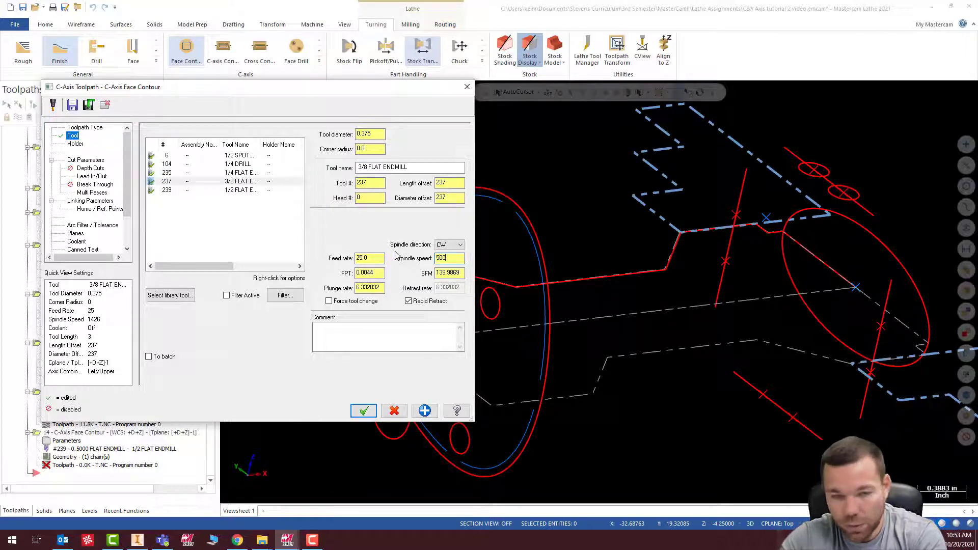
double_click(369, 287)
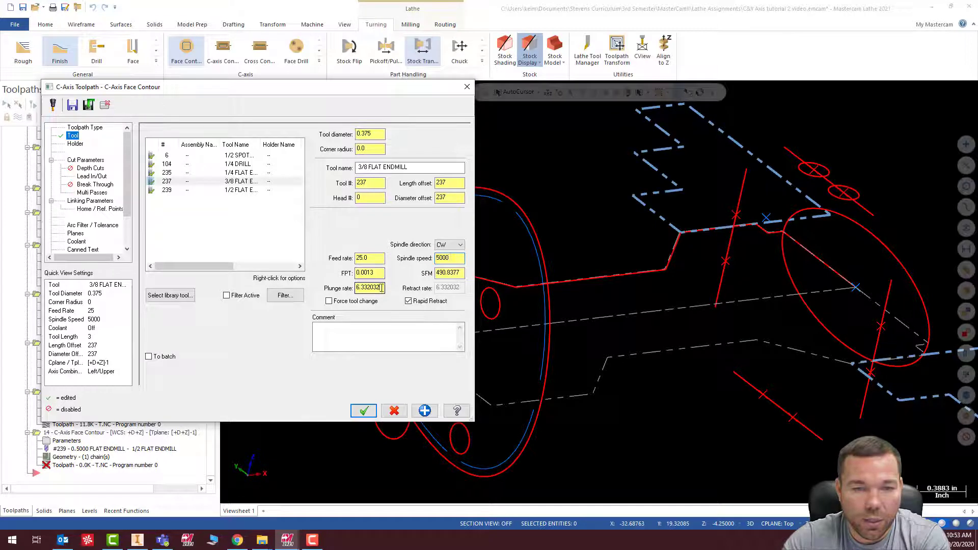
text(15.0)
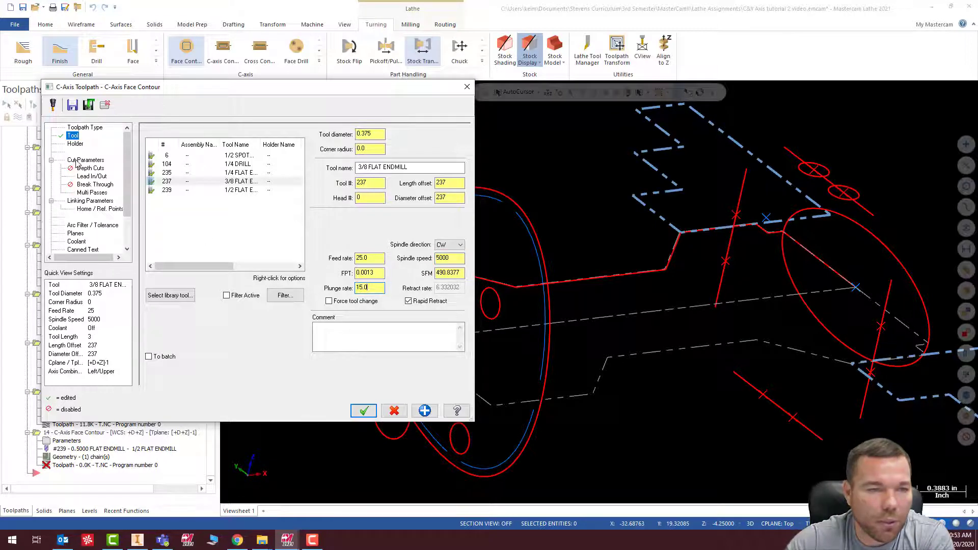
Keep the face contour's depth cuts off and copy the lead-in entry settings to the exit.
click(91, 169)
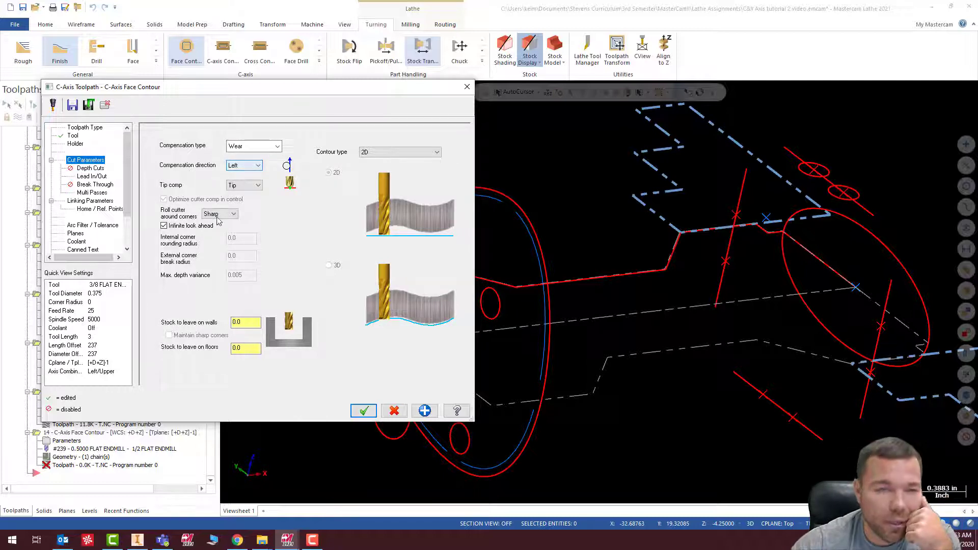
click(91, 169)
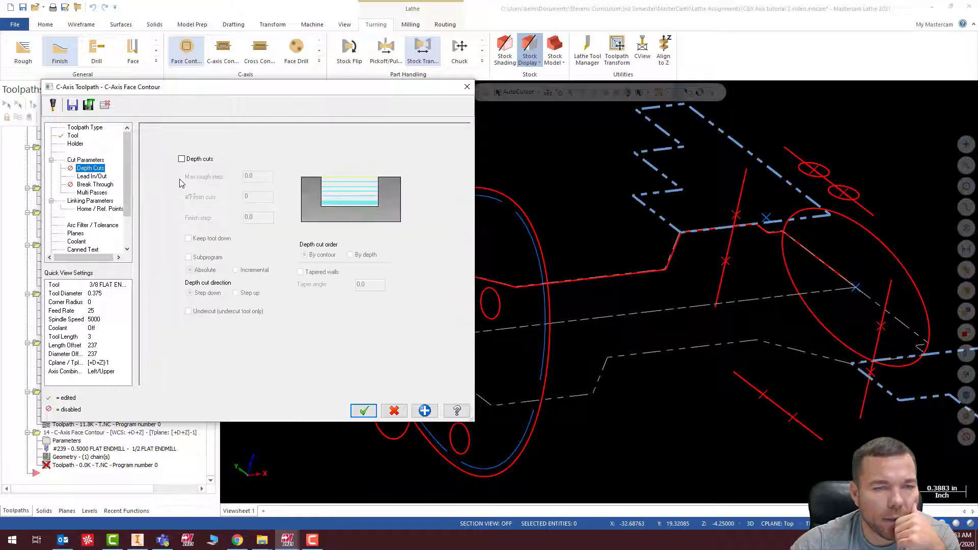
click(91, 177)
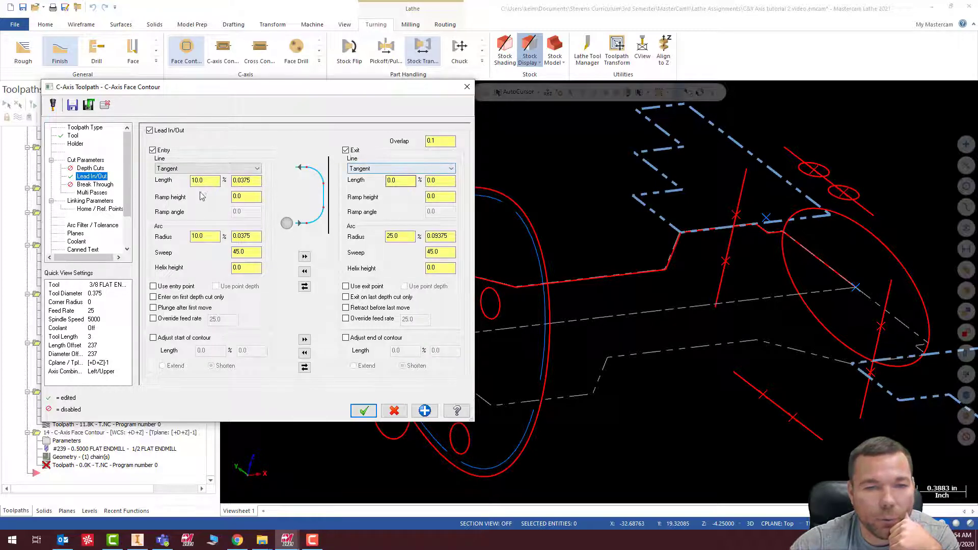
click(304, 256)
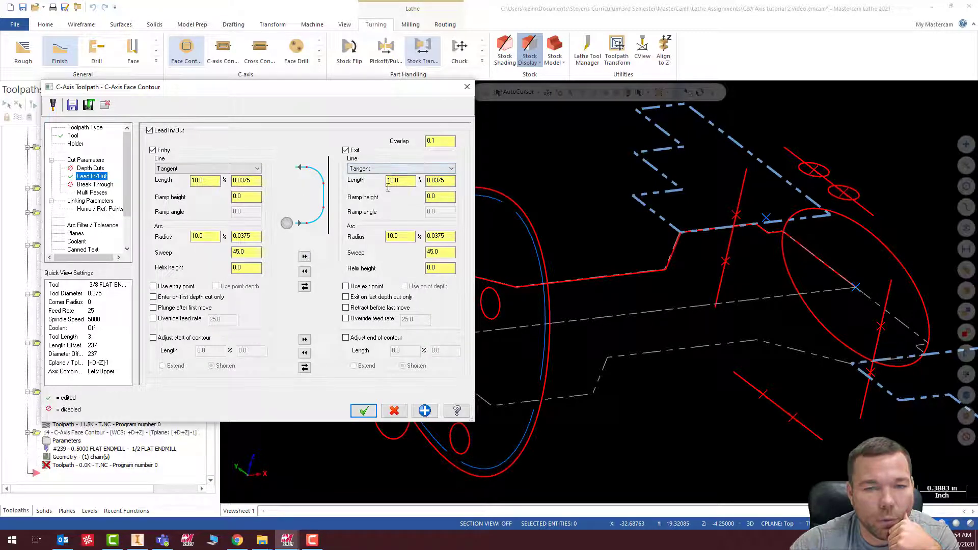
Turn on multi passes for the face contour with 5 rough passes at 0.15 spacing.
click(88, 185)
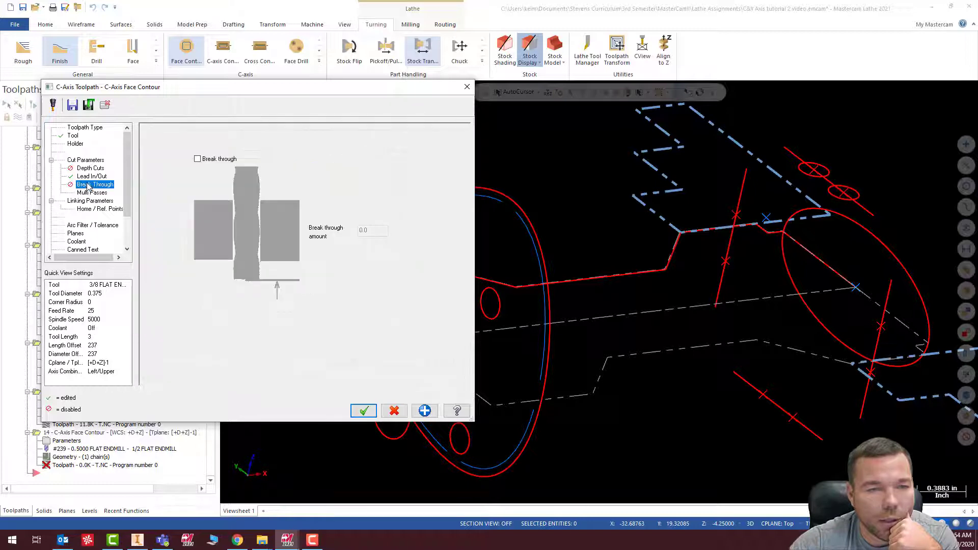
click(91, 192)
click(162, 141)
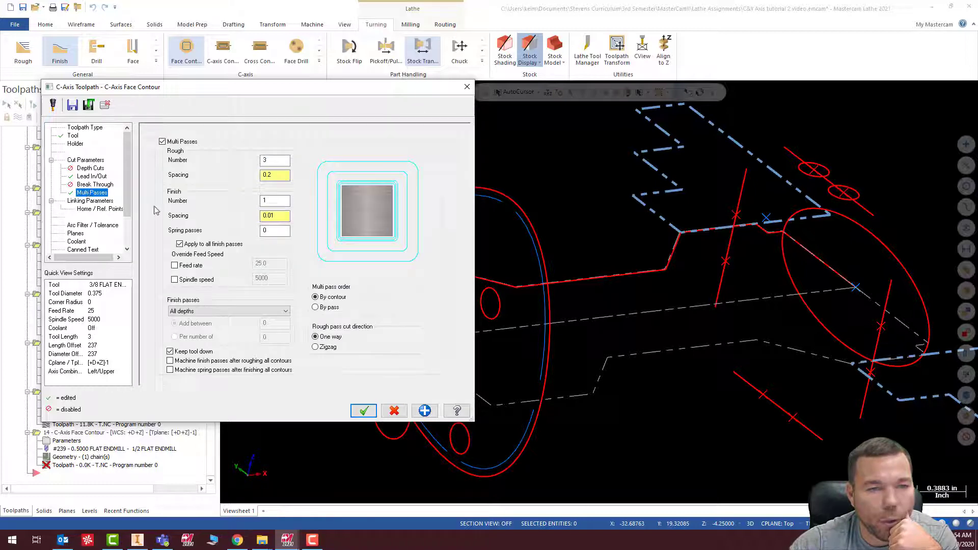
double_click(262, 176)
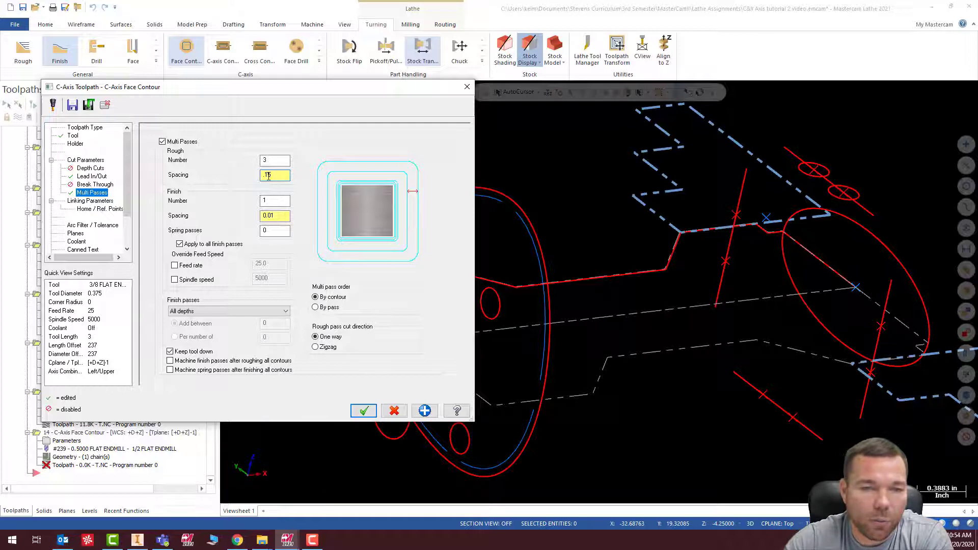
double_click(275, 160)
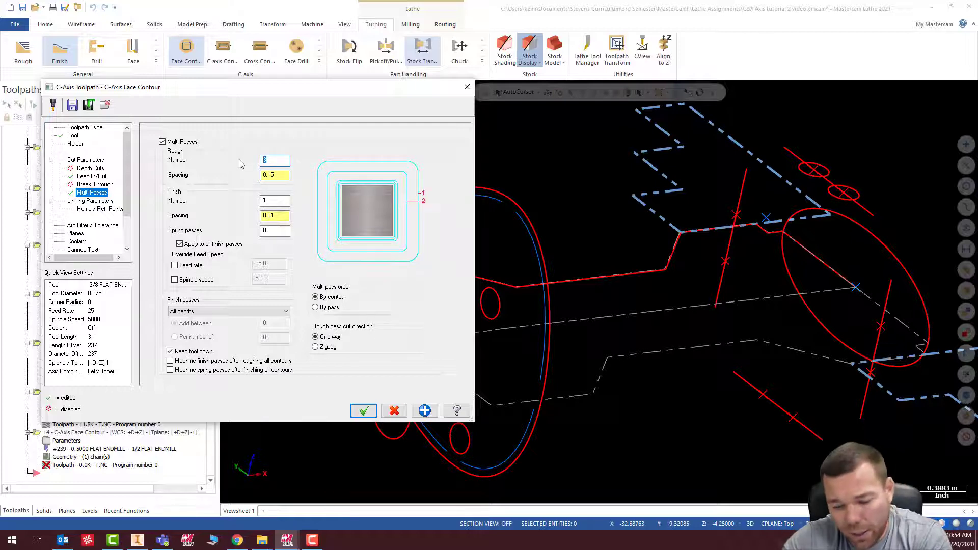
text(5)
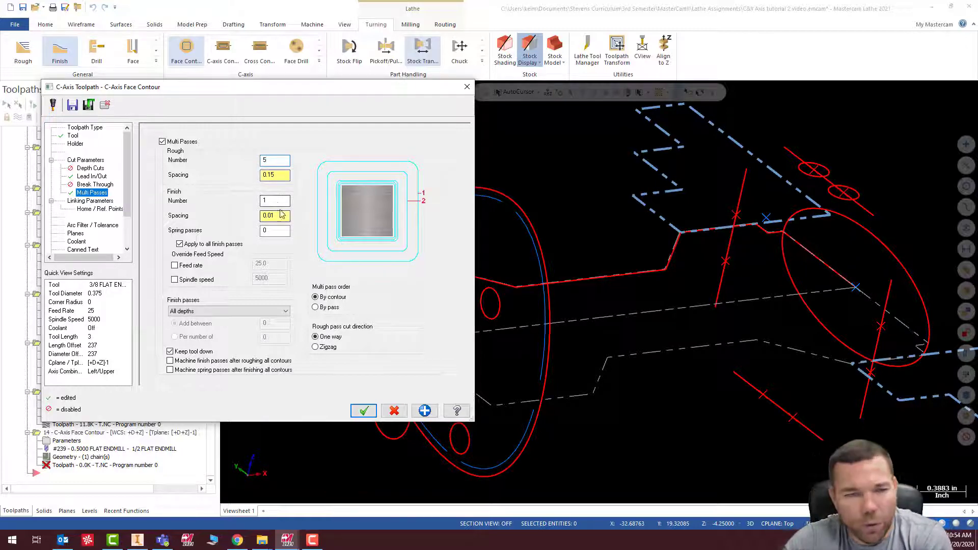
Set the face contour's incremental depth to -0.25 and generate the toolpath, dismissing the cutter compensation warnings.
click(84, 201)
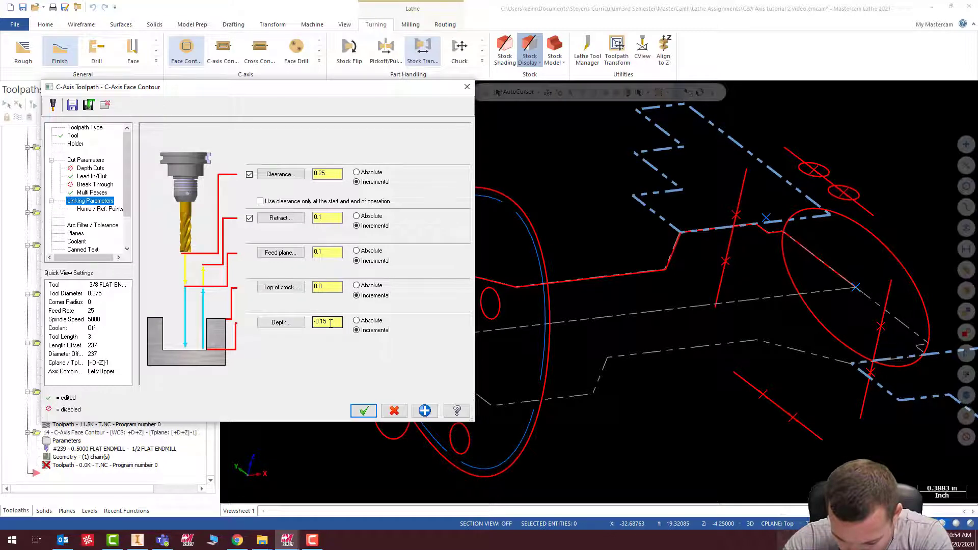
drag(331, 322, 295, 311)
text(-)
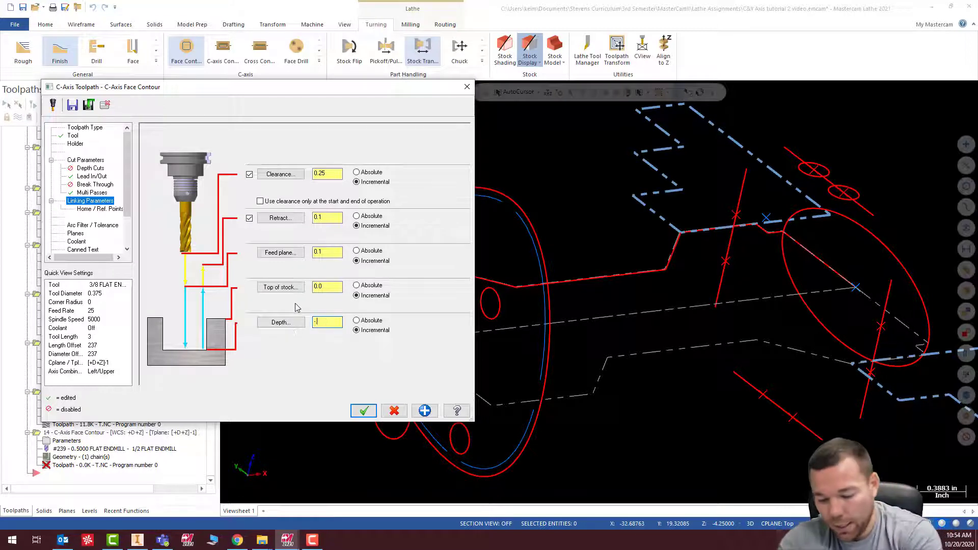
text(.25)
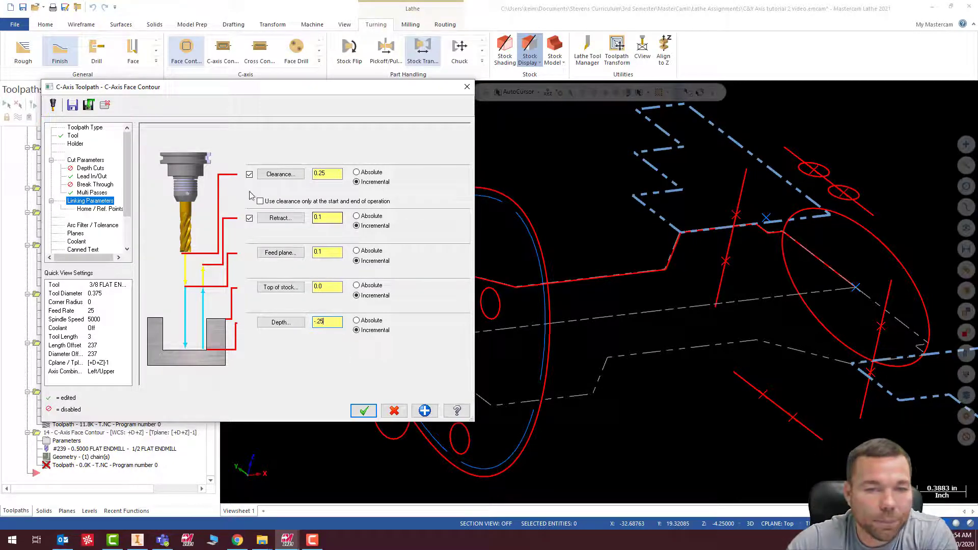
click(363, 411)
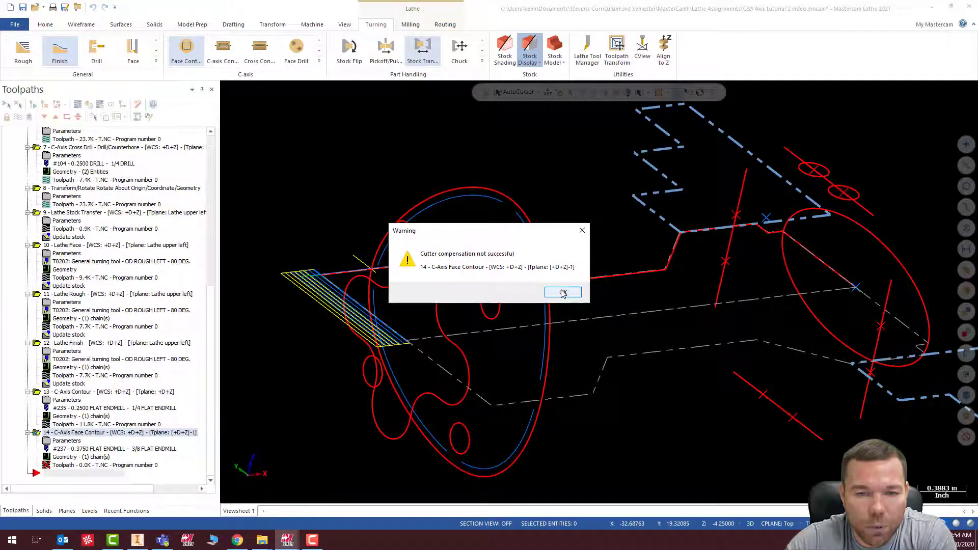
click(562, 293)
click(563, 293)
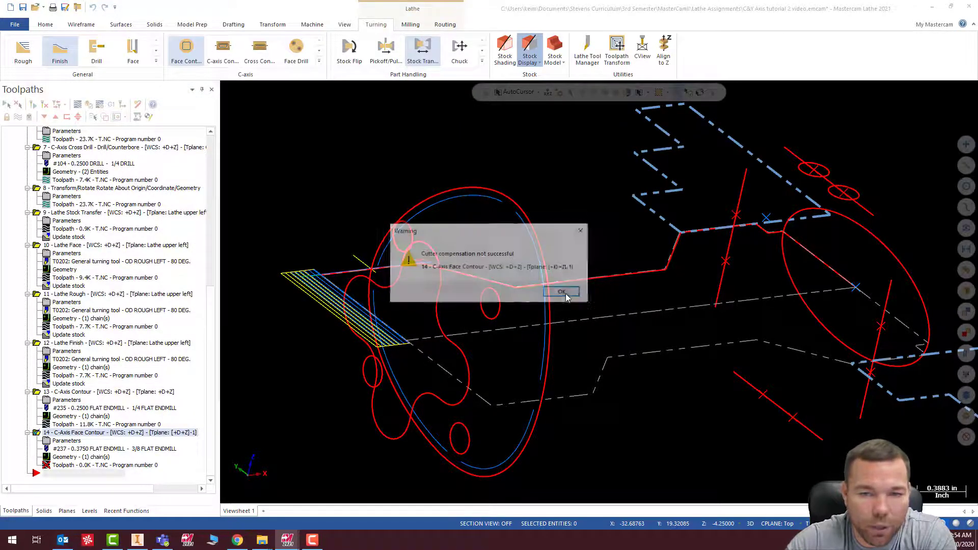
click(563, 293)
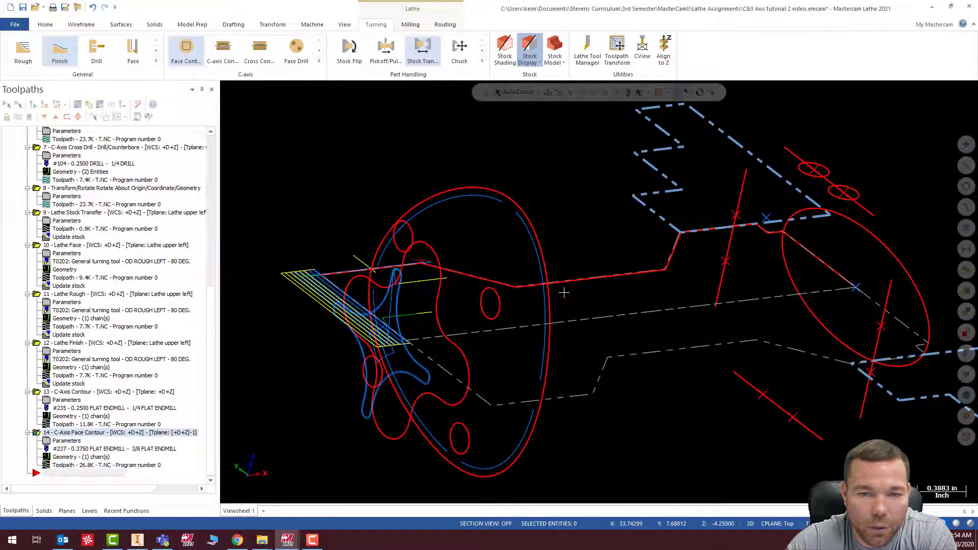
Set the face contour's compensation direction to Right and regenerate the toolpath.
click(64, 441)
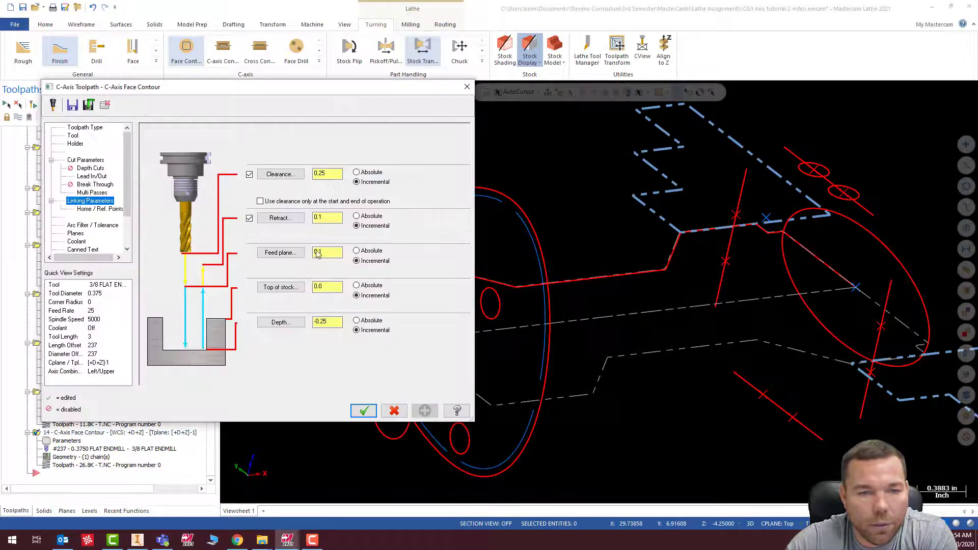
click(97, 168)
click(98, 163)
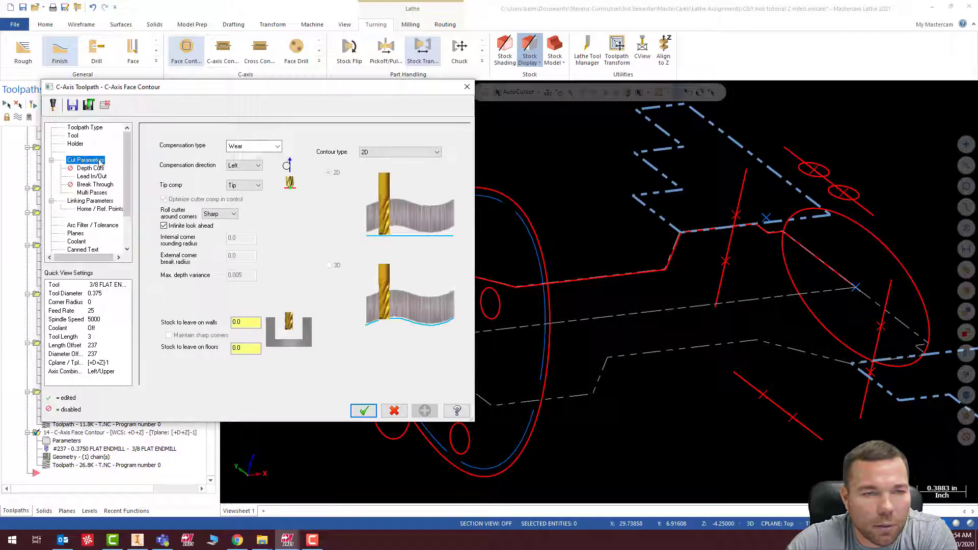
click(244, 166)
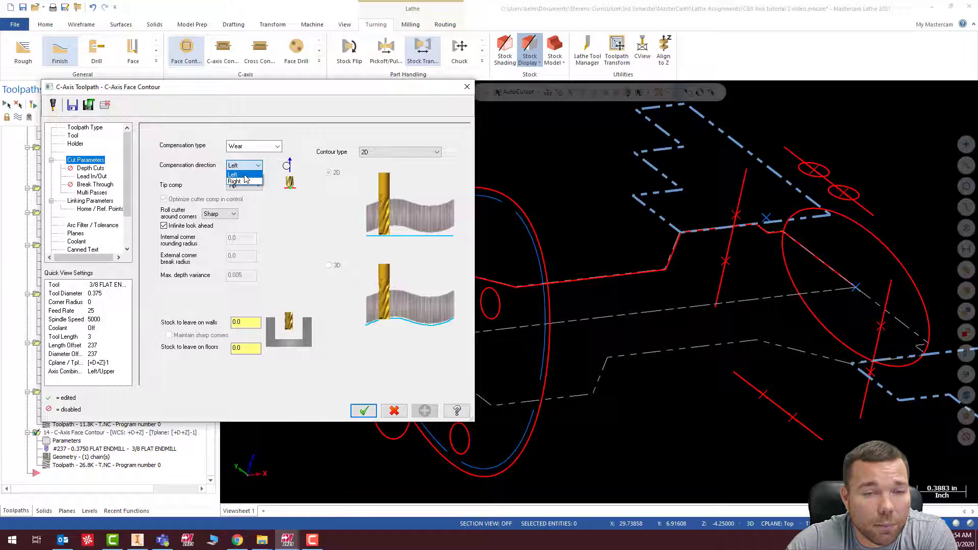
click(243, 181)
click(361, 409)
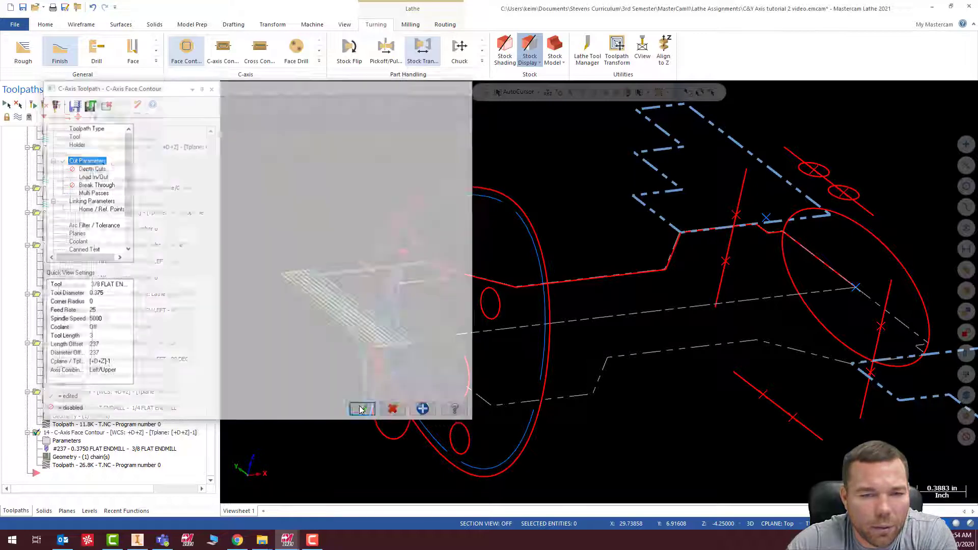
click(34, 106)
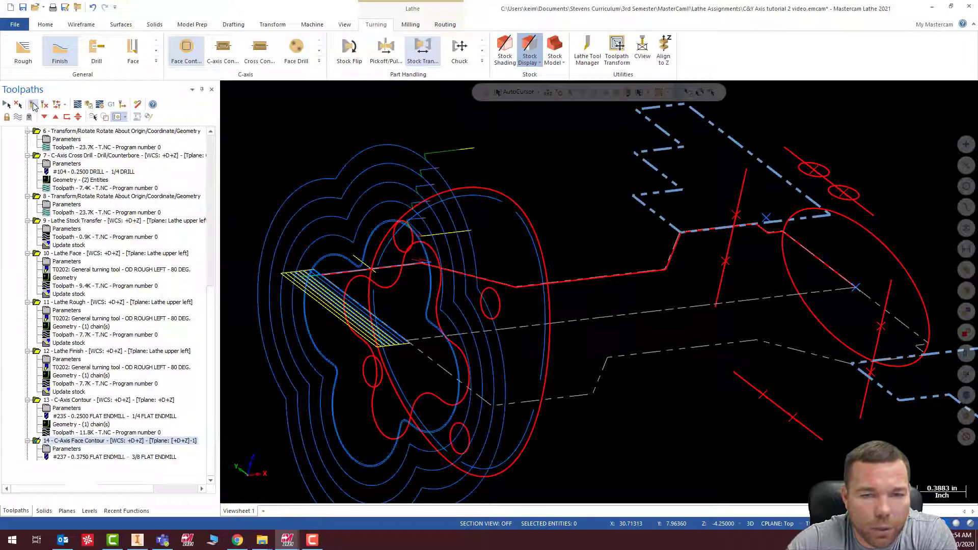
Set the face contour's incremental depth to 0.25 and regenerate the toolpath.
mouse_move(436, 304)
middle_down()
mouse_move(450, 301)
mouse_move(423, 235)
mouse_move(524, 270)
mouse_move(457, 272)
middle_up()
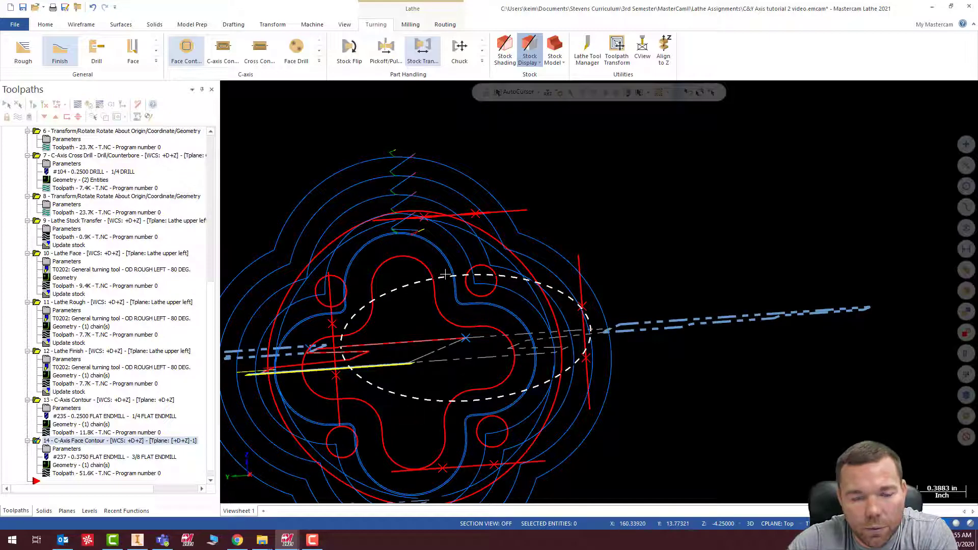
mouse_move(498, 330)
middle_down()
mouse_move(459, 338)
mouse_move(347, 318)
mouse_move(304, 344)
mouse_move(424, 252)
middle_up()
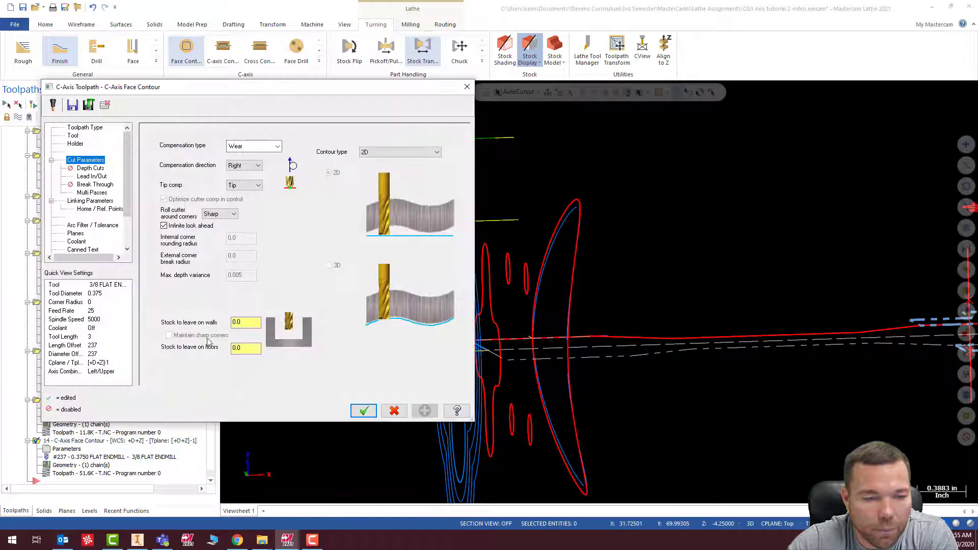
click(87, 202)
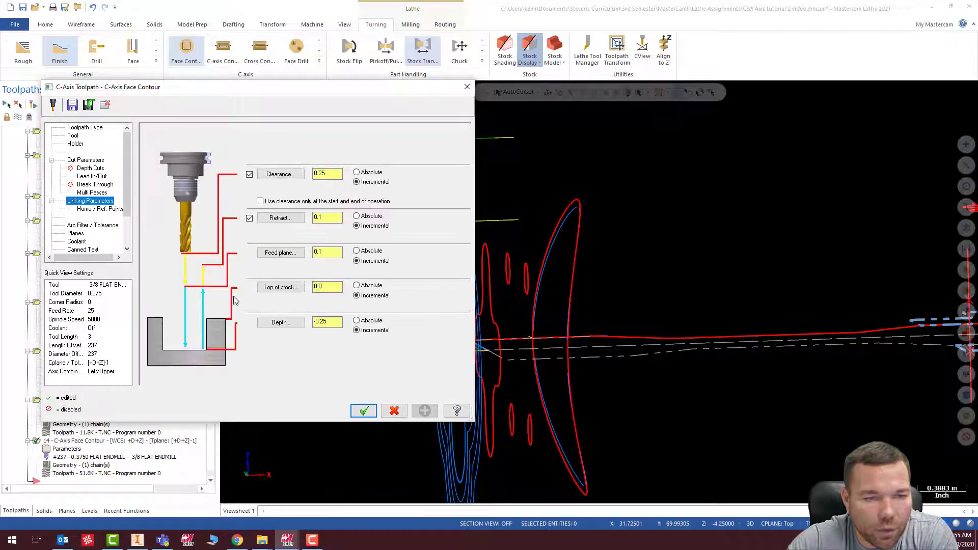
click(319, 321)
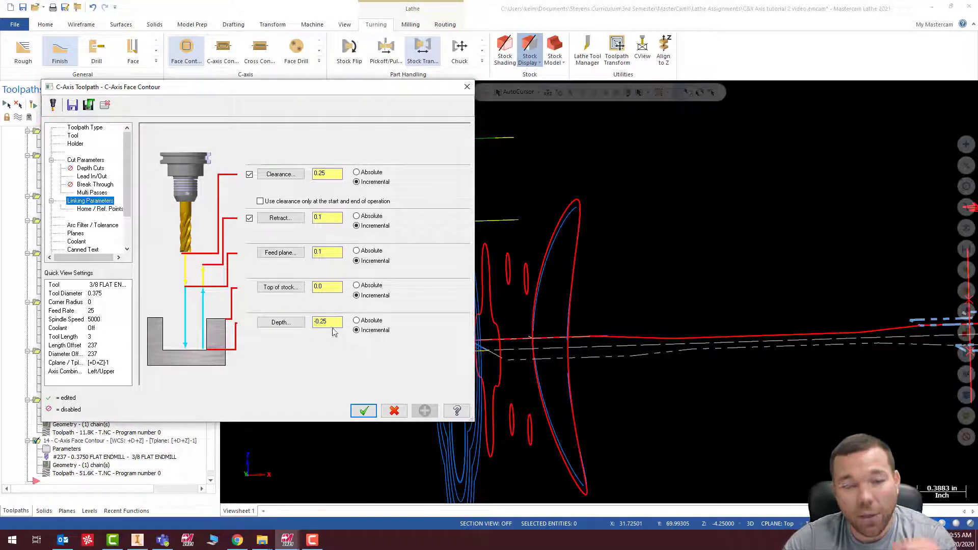
drag(332, 325, 287, 329)
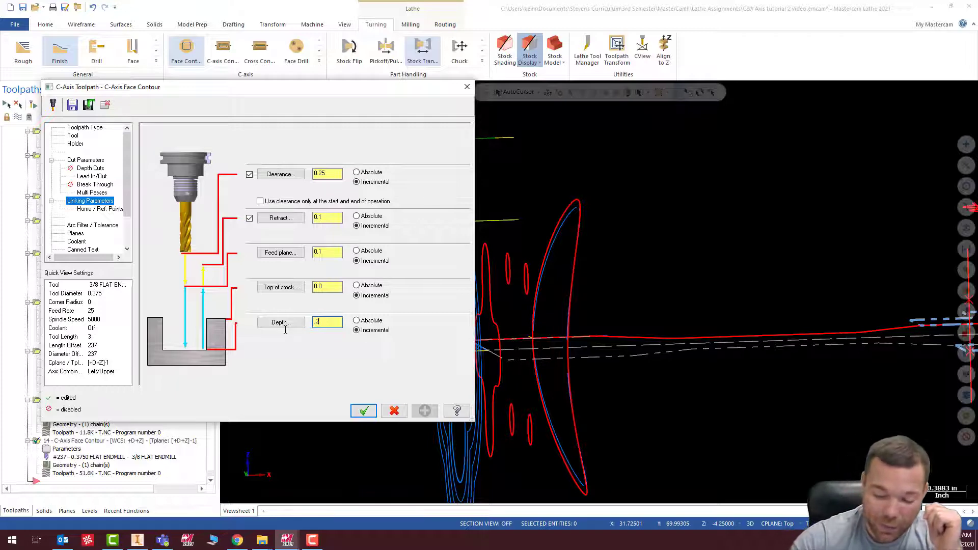
click(363, 410)
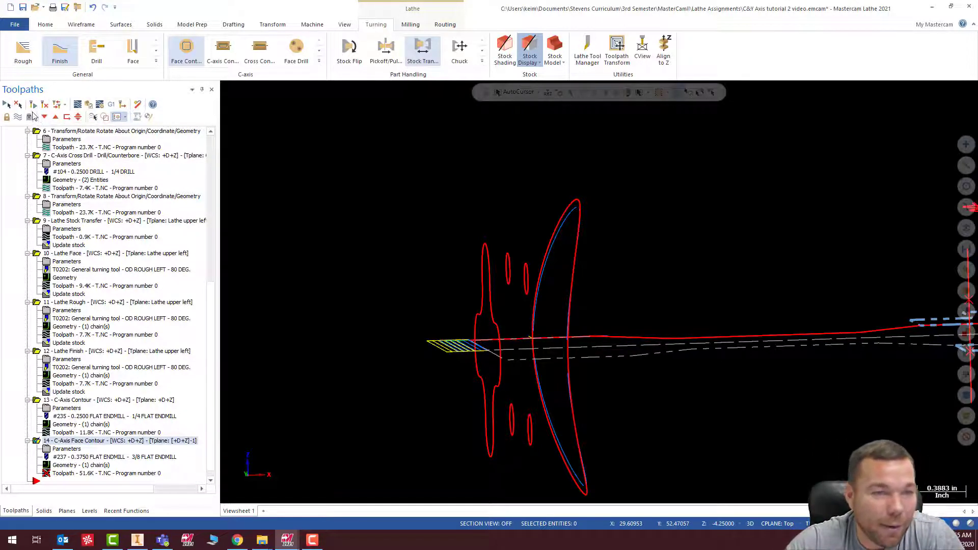
click(33, 104)
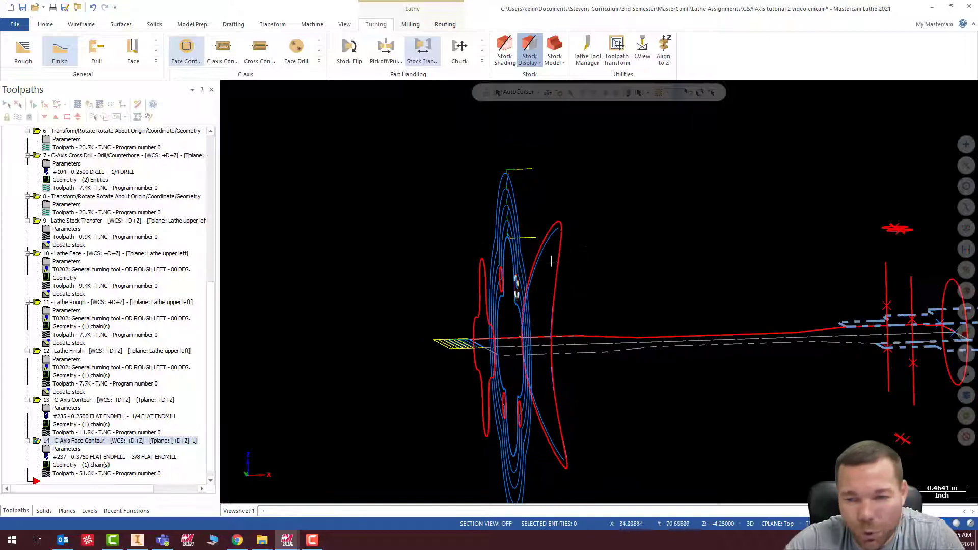
Examine the face contour passes around the four-lobed profile from the Right view, comparing them with the outer diameter.
middle_drag(551, 261, 677, 211)
right_click(680, 208)
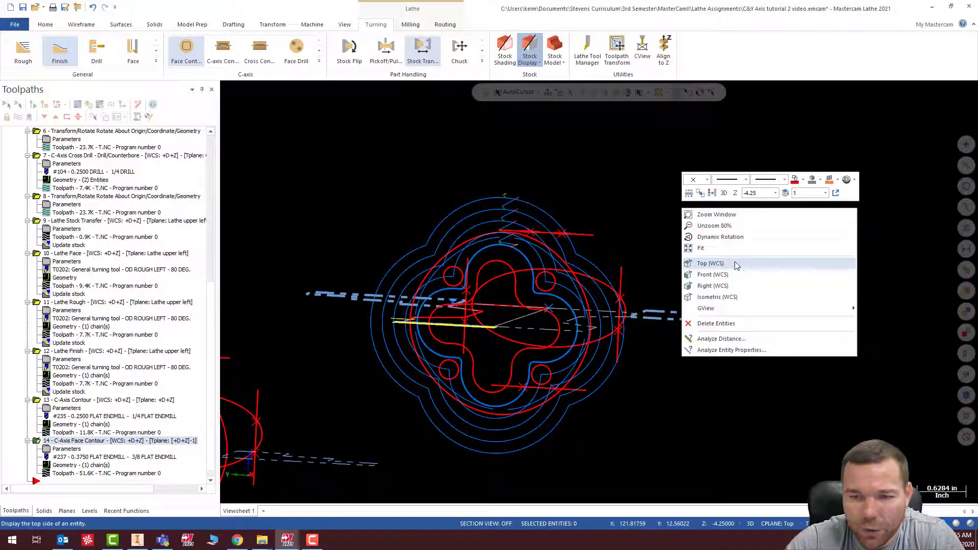
click(735, 262)
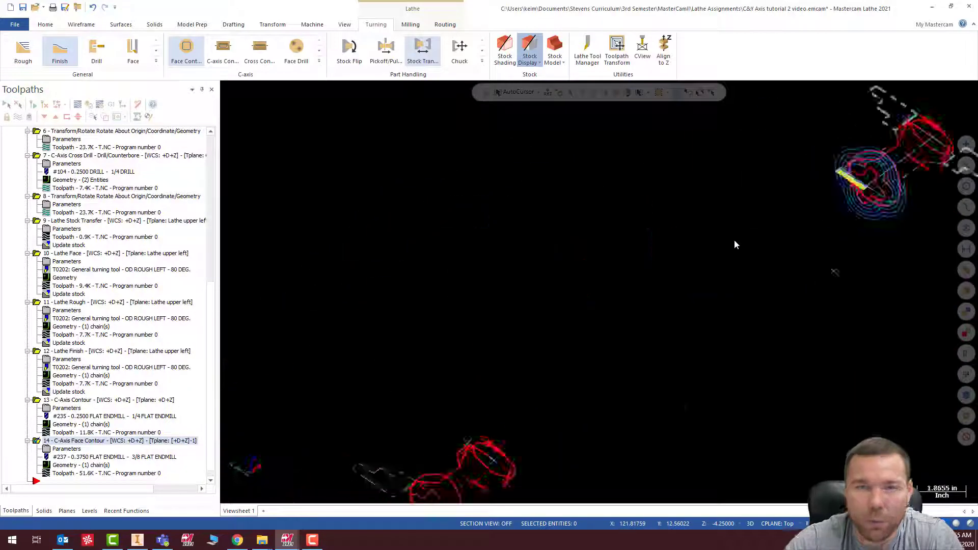
right_click(753, 204)
click(797, 279)
scroll(591, 227, up, 5)
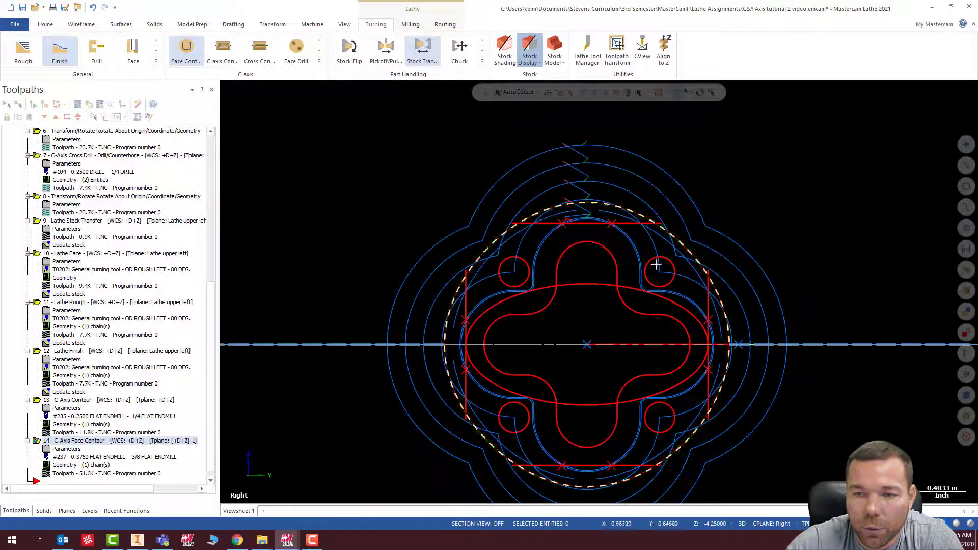
scroll(590, 227, down, 1)
scroll(591, 227, up, 1)
scroll(591, 226, up, 4)
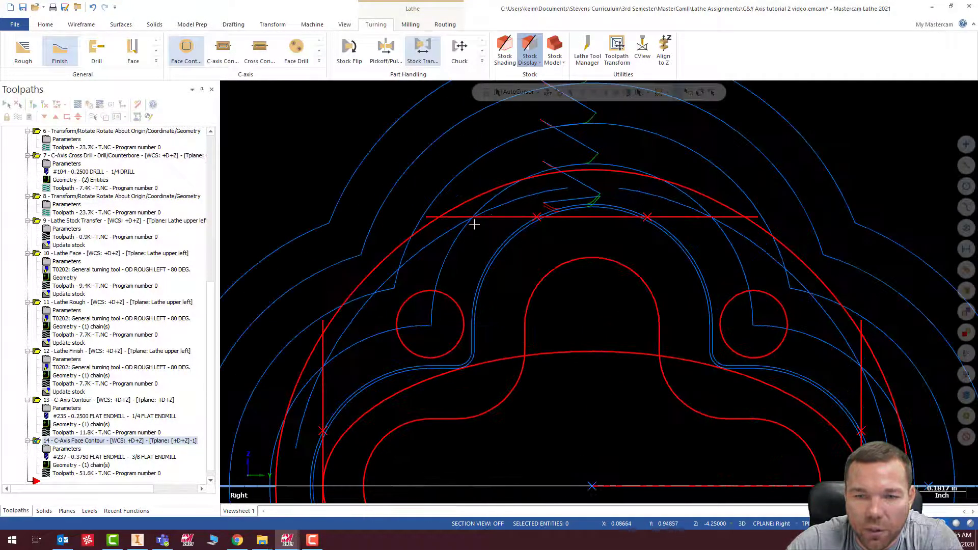
scroll(473, 225, down, 3)
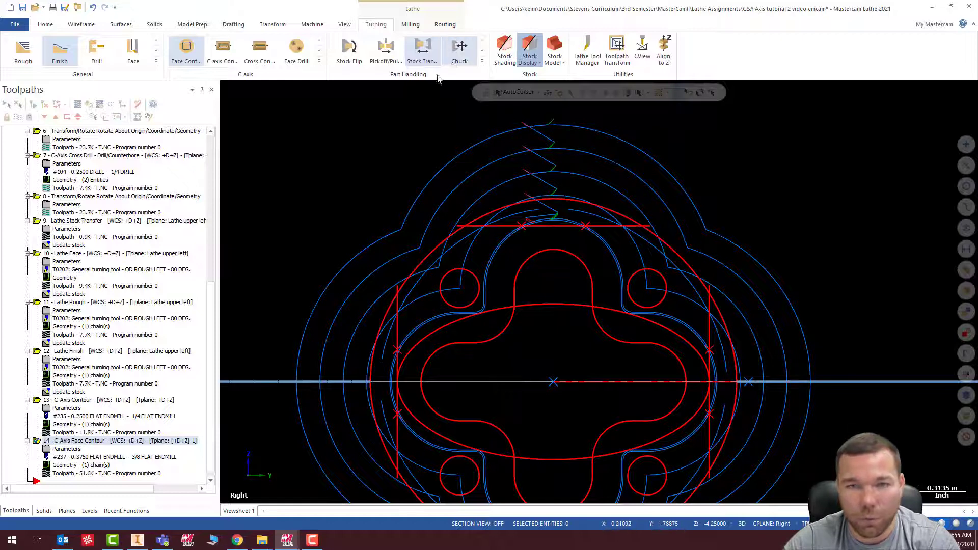
Reduce the face contour's number of rough passes by one and regenerate the toolpath.
click(67, 449)
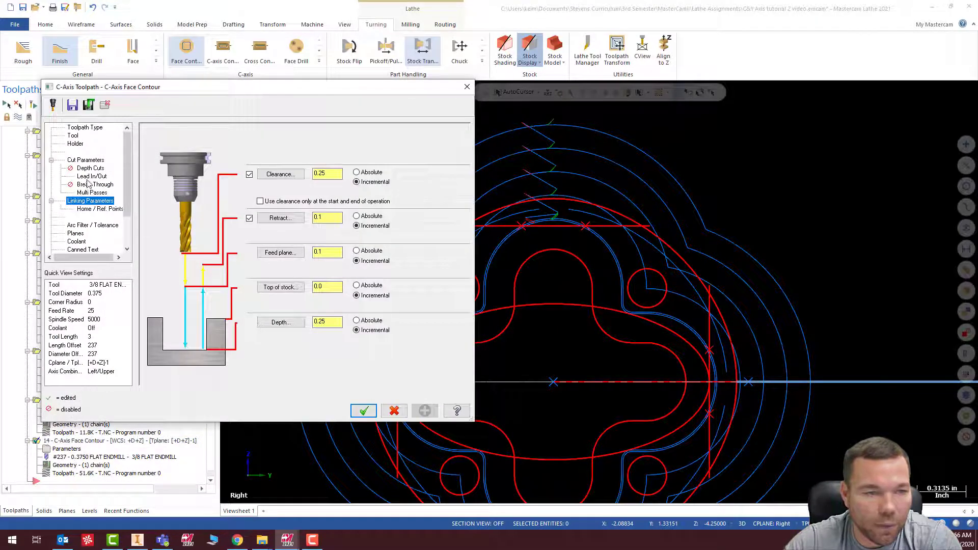
click(91, 193)
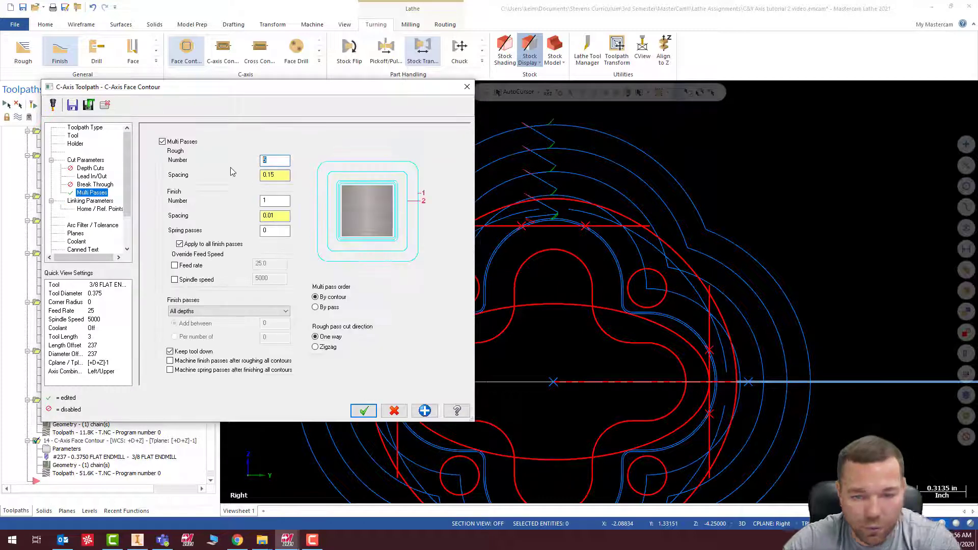
click(356, 407)
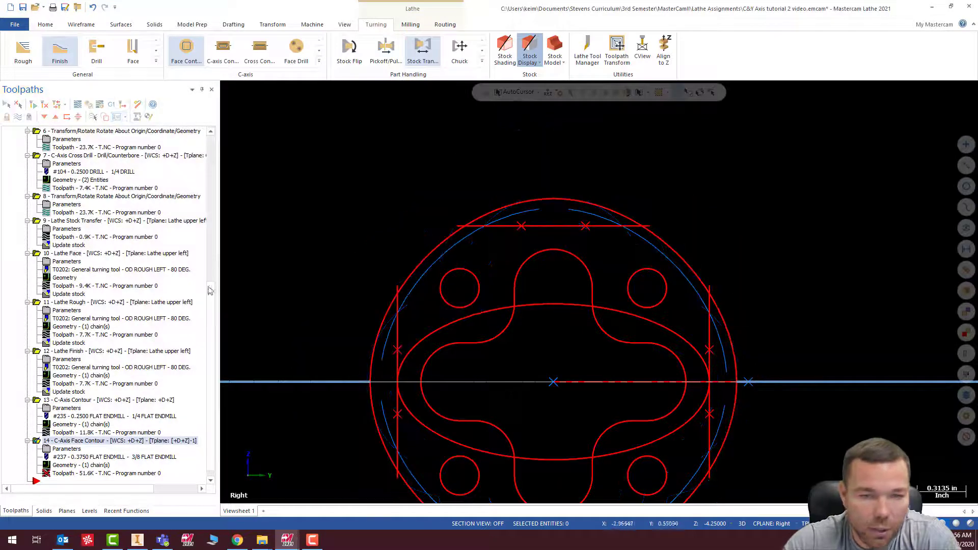
click(37, 105)
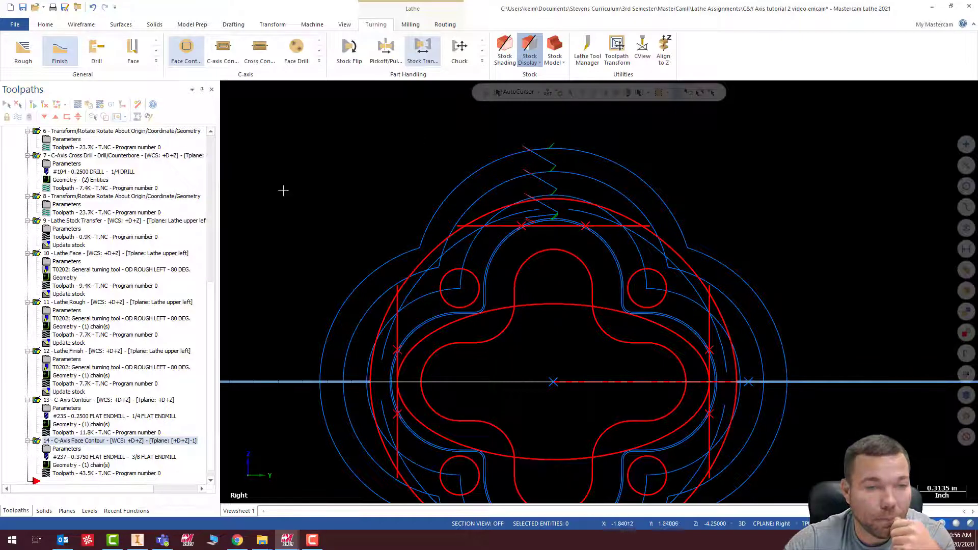
Examine the regenerated face contour toolpath at an angle against the part and chuck geometry.
middle_drag(321, 183, 295, 221)
scroll(294, 221, down, 4)
scroll(479, 217, down, 5)
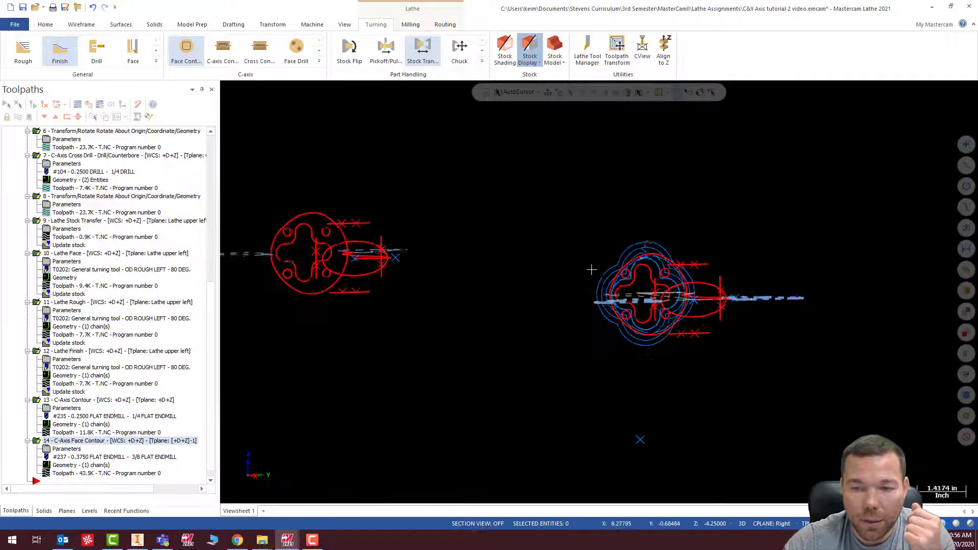
mouse_move(591, 270)
middle_down()
mouse_move(677, 338)
mouse_move(574, 329)
mouse_move(807, 274)
mouse_move(919, 347)
mouse_move(853, 324)
middle_up()
scroll(610, 306, down, 3)
mouse_move(611, 306)
middle_down()
mouse_move(709, 263)
mouse_move(671, 258)
middle_up()
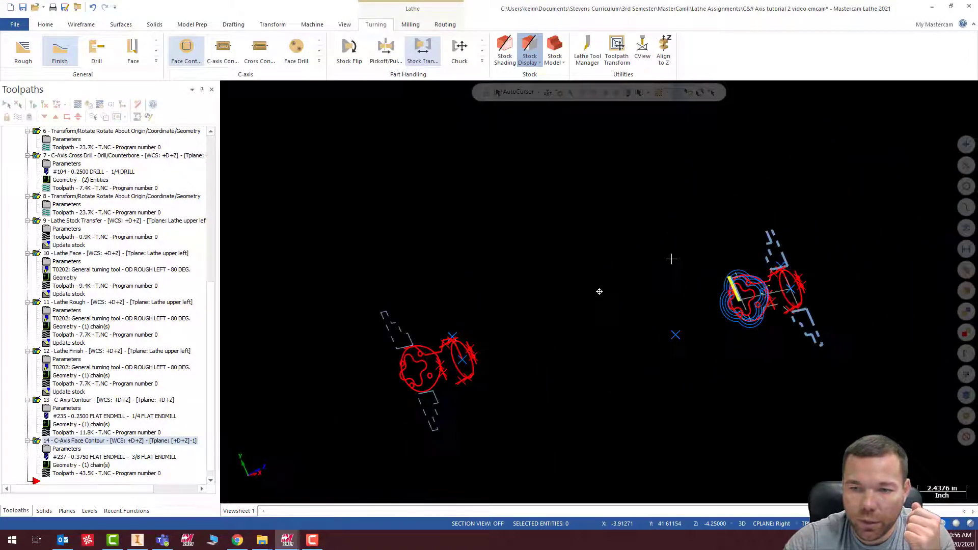
scroll(875, 280, up, 7)
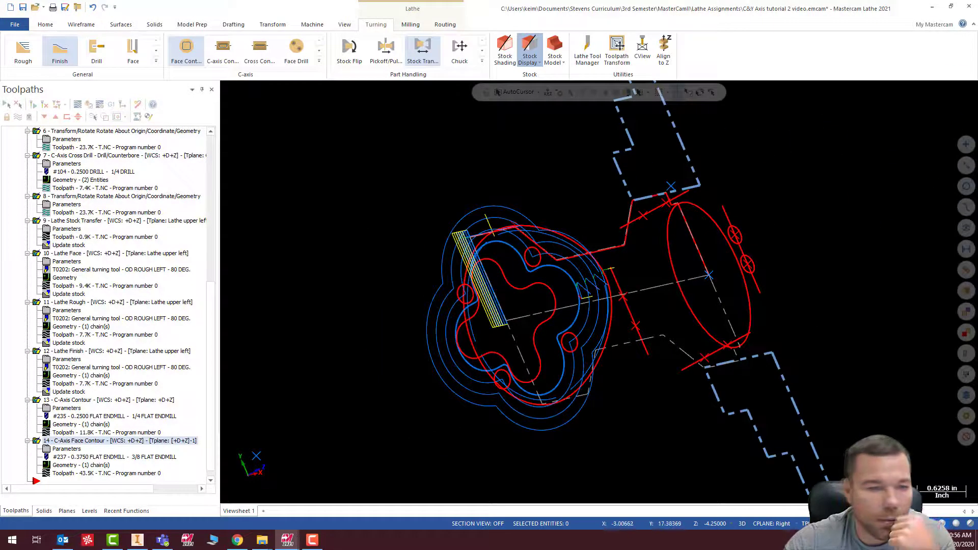
Simulate all operations in the verifier, slowing playback to watch the C-axis face contour cut.
click(89, 105)
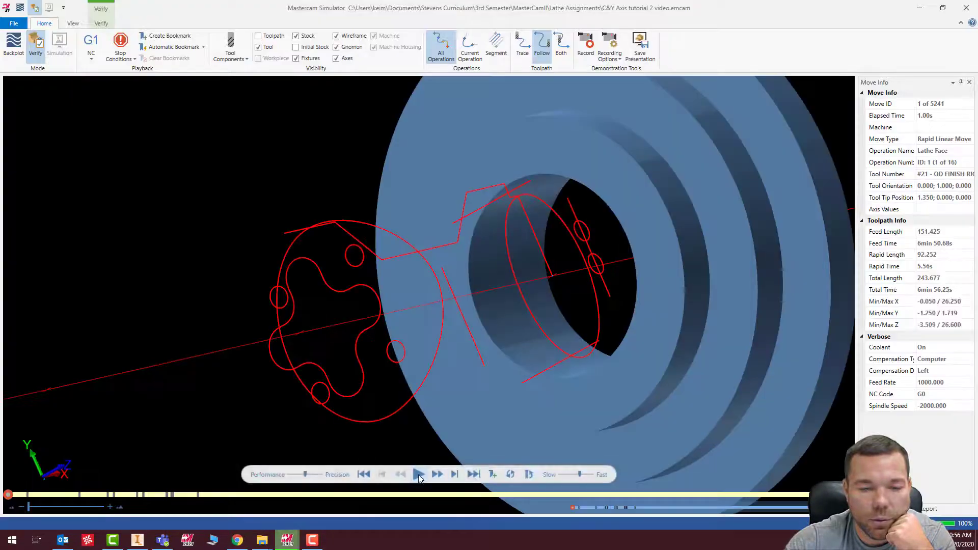
click(418, 474)
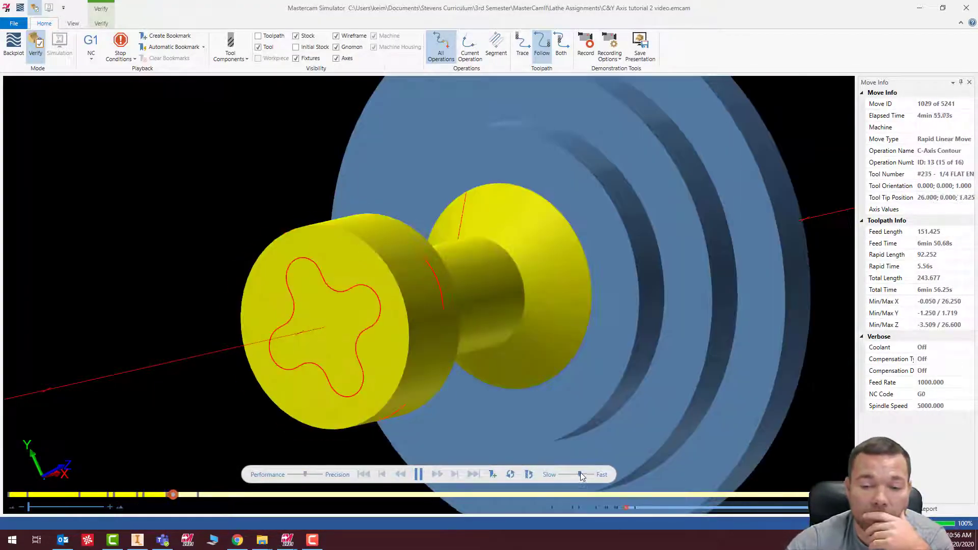
drag(580, 475, 569, 474)
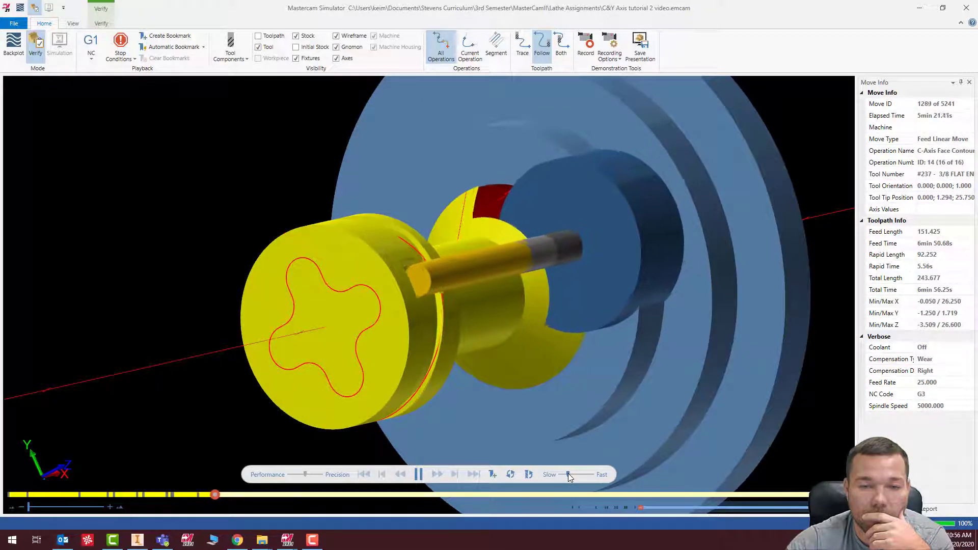
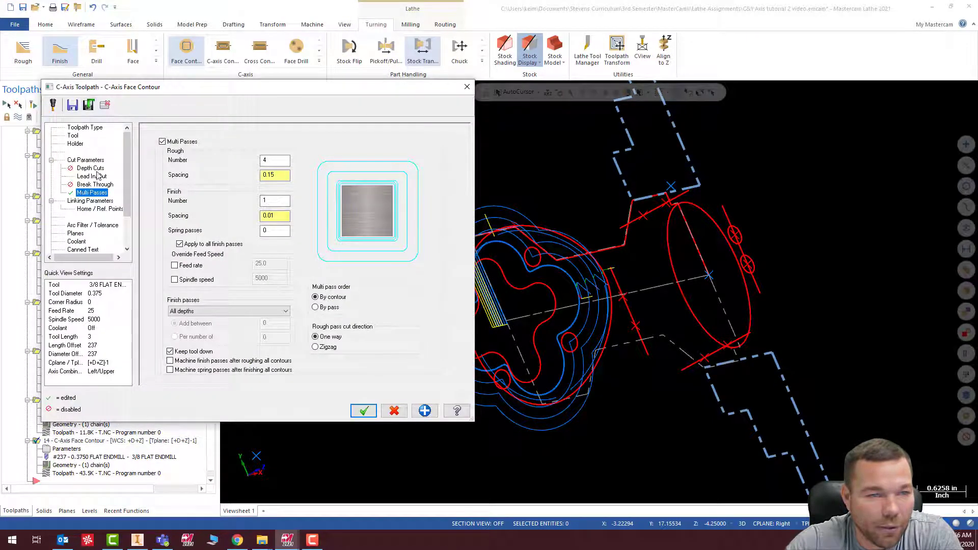
Change the C-axis face contour's axis combination to Right/Upper.
click(72, 136)
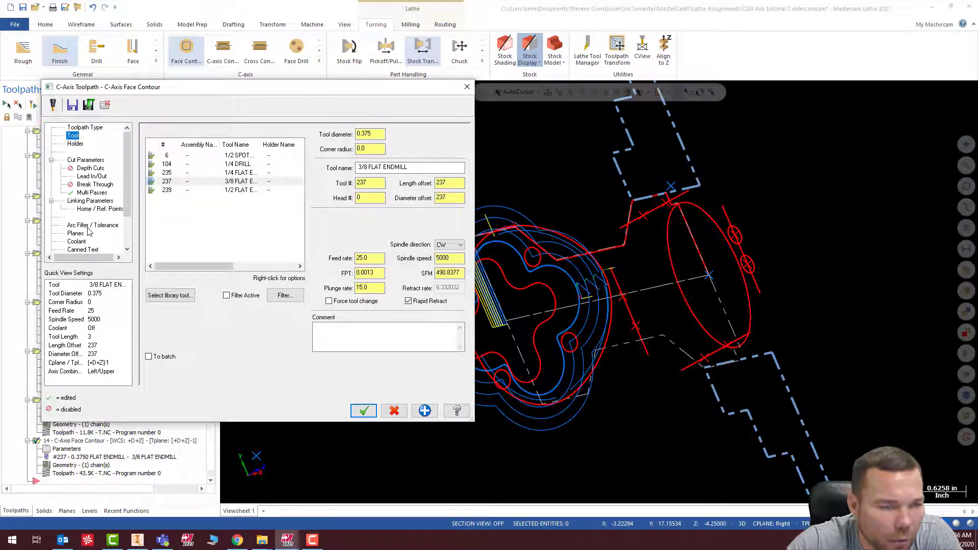
scroll(90, 242, down, 1)
click(97, 249)
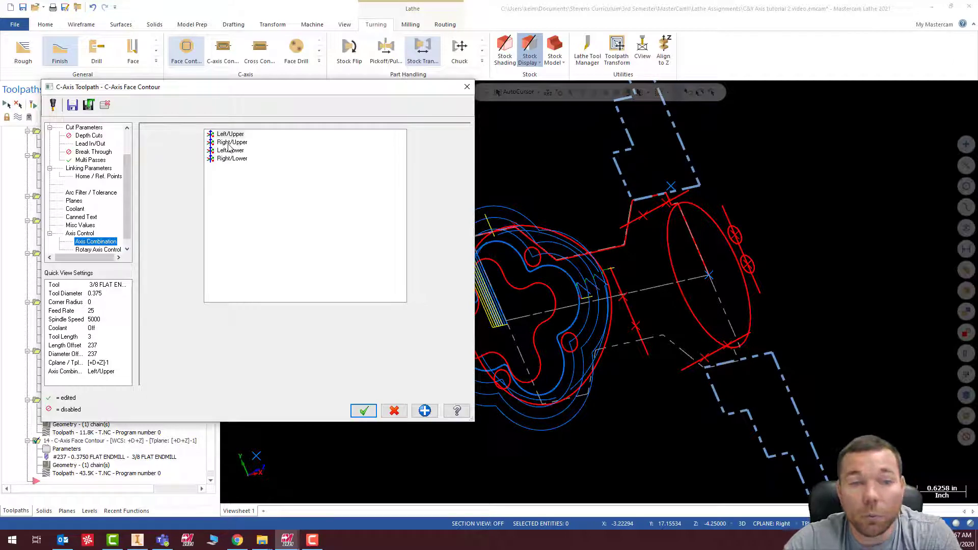
click(230, 143)
click(364, 410)
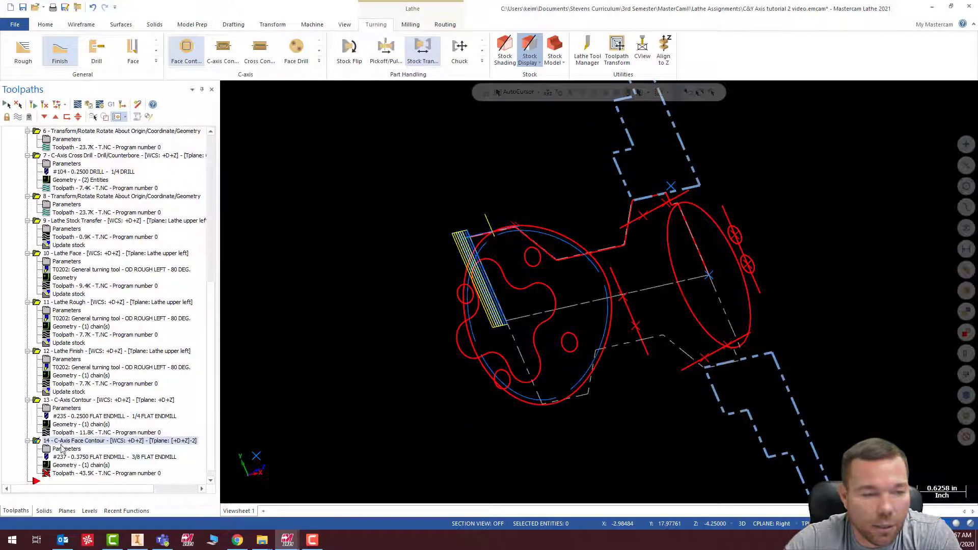
Set the face contour's wear compensation direction to Left, review its linking depth, and regenerate the toolpath.
click(68, 450)
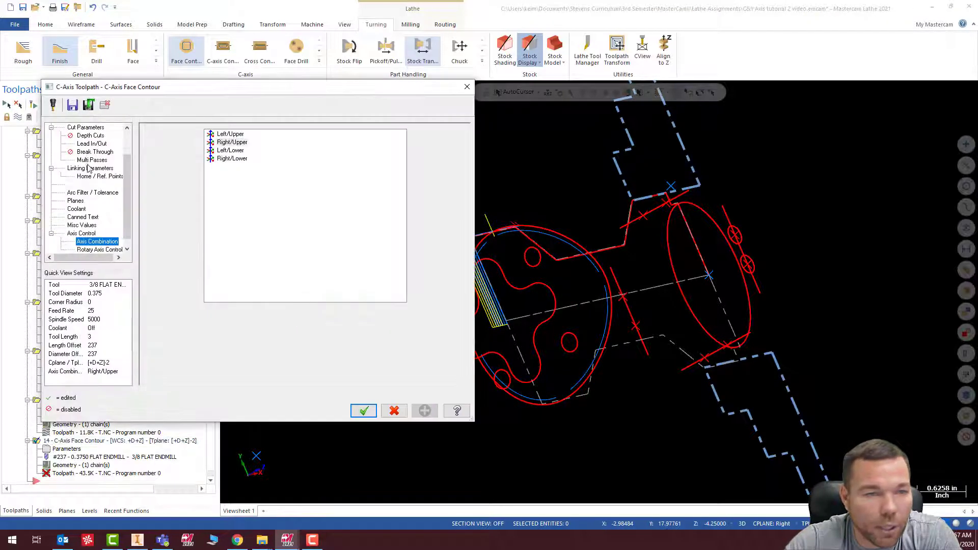
click(91, 167)
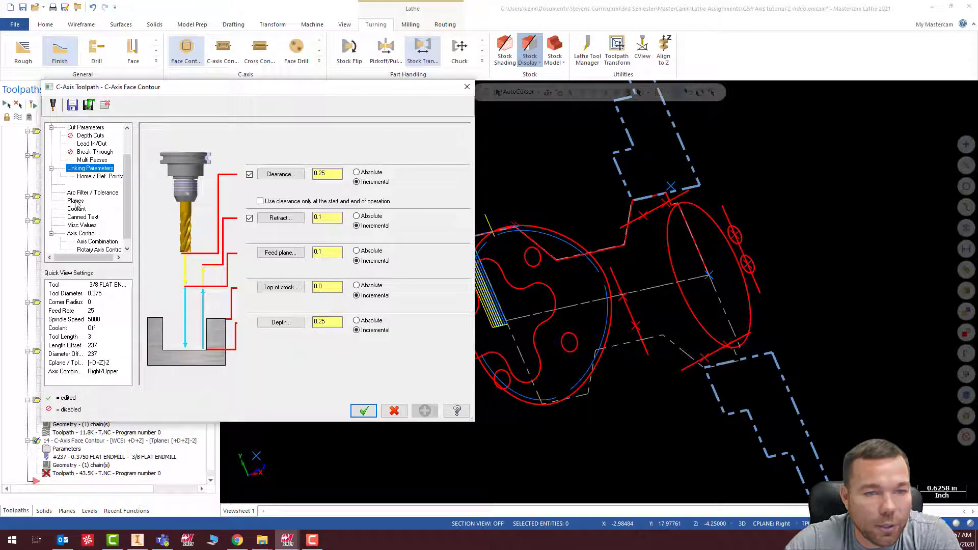
scroll(76, 203, up, 2)
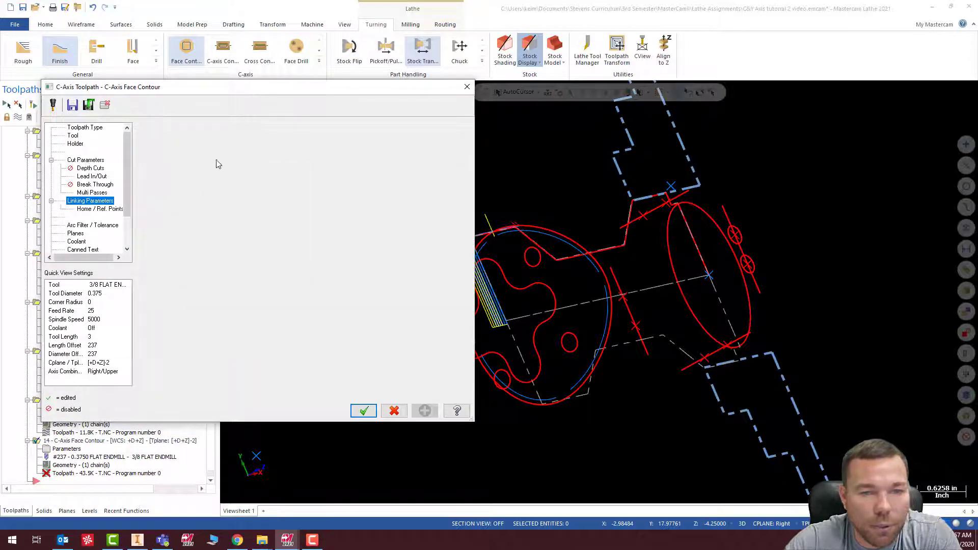
click(250, 146)
click(247, 140)
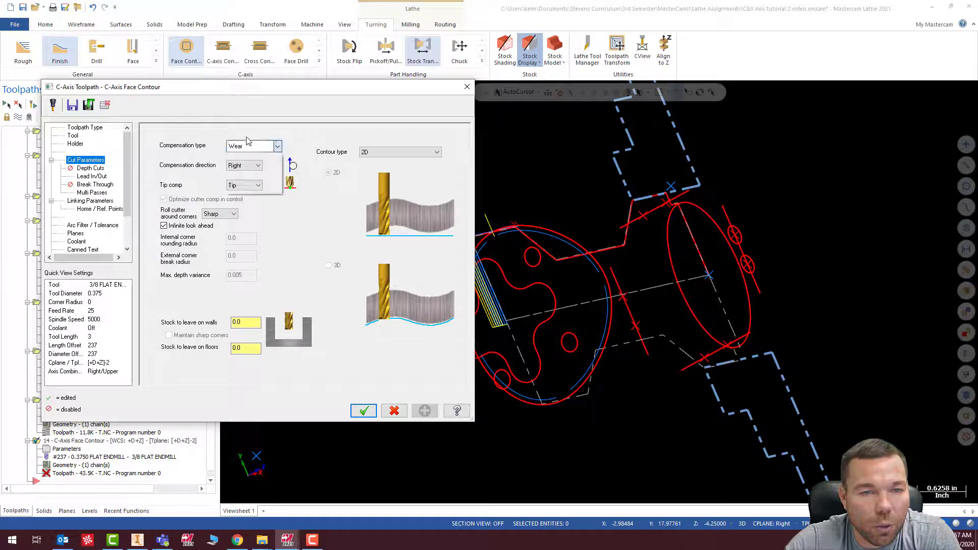
click(244, 165)
click(243, 174)
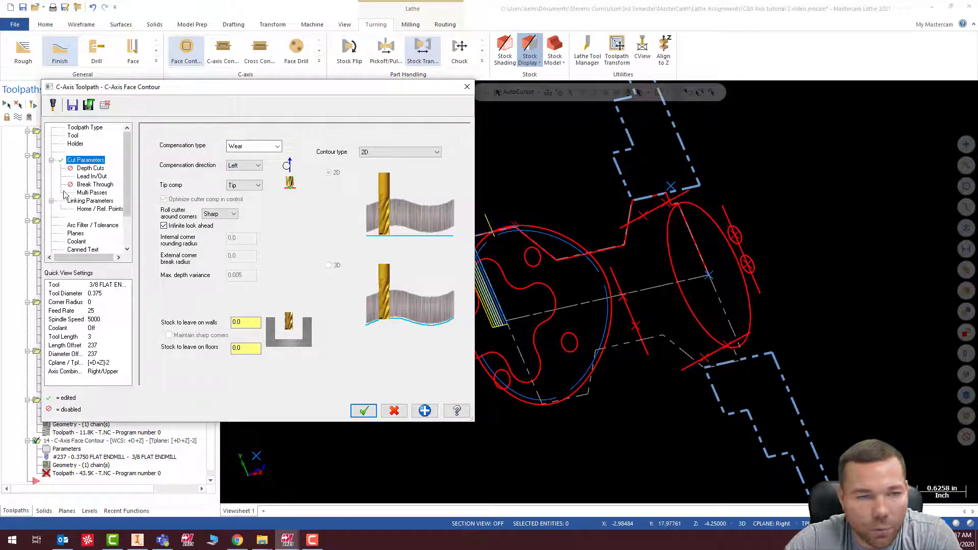
click(85, 202)
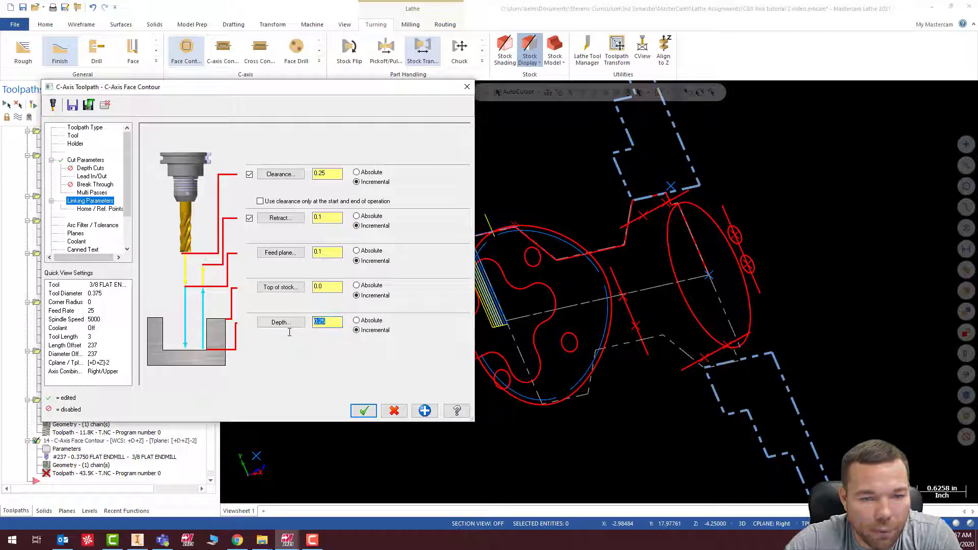
click(364, 411)
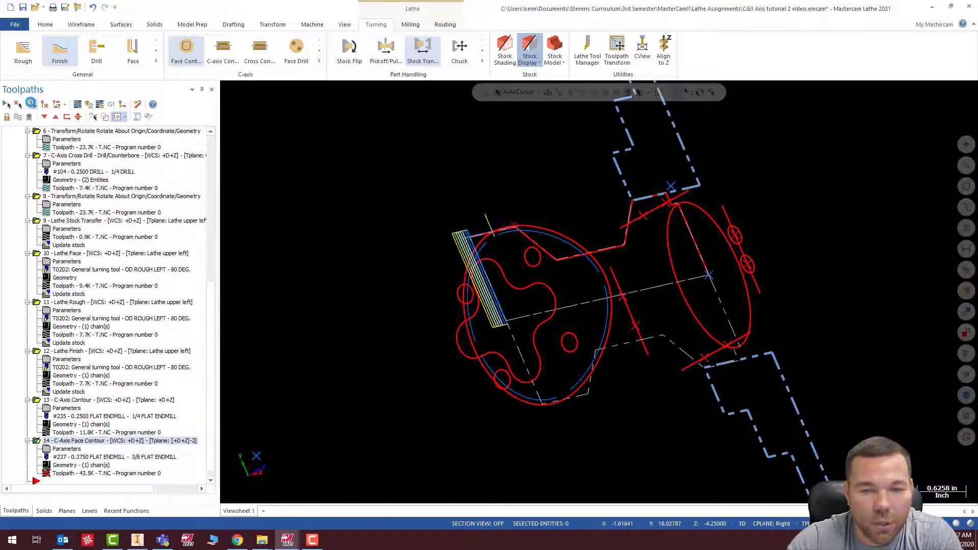
Examine the regenerated face contour passes from several angles, comparing their position with the part's four-lobed face.
middle_drag(598, 291, 515, 282)
scroll(721, 409, down, 2)
middle_drag(722, 409, 683, 407)
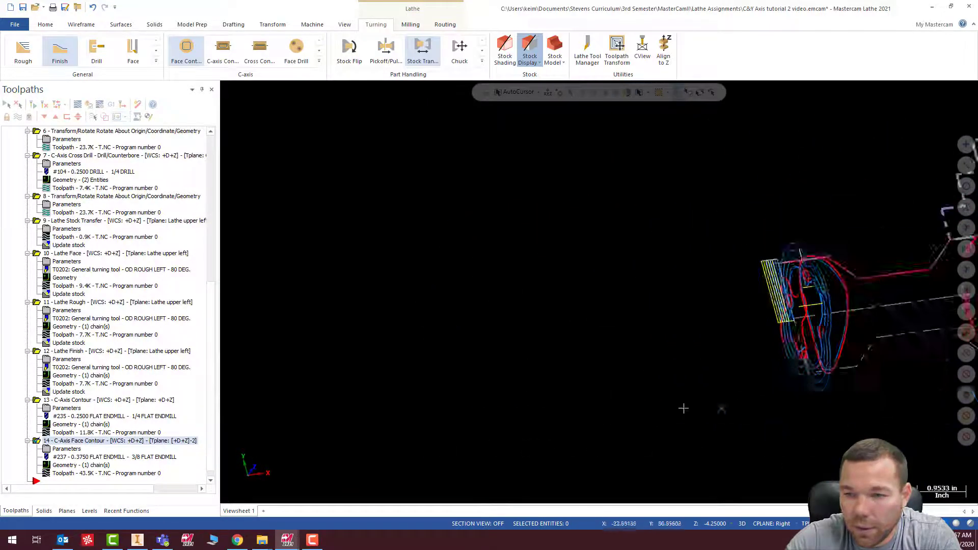
scroll(683, 408, down, 1)
scroll(873, 334, up, 6)
middle_drag(811, 322, 902, 301)
scroll(786, 345, down, 3)
scroll(489, 273, down, 6)
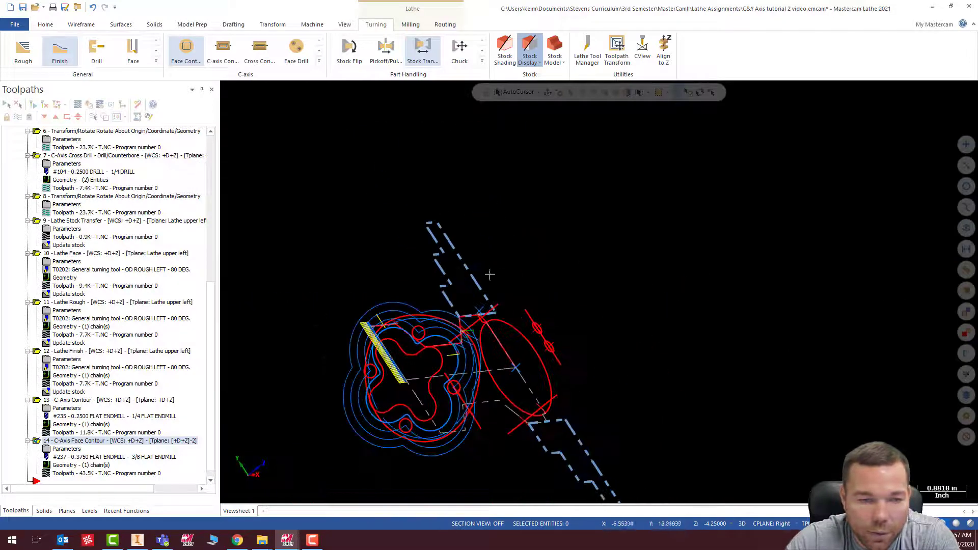
mouse_move(517, 301)
middle_down()
mouse_move(594, 300)
mouse_move(447, 331)
middle_up()
scroll(447, 331, down, 3)
scroll(412, 402, up, 2)
scroll(411, 406, up, 2)
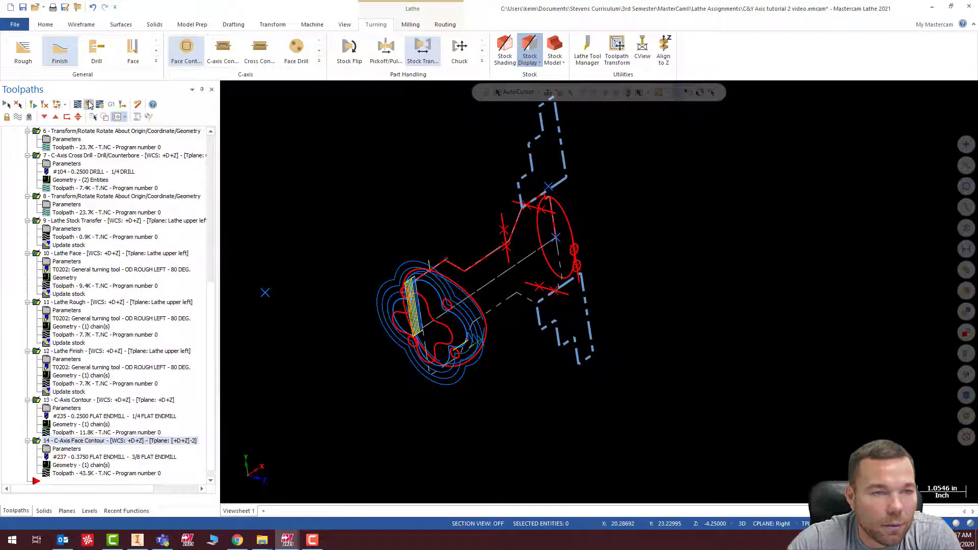
Simulate all operations again and inspect the machined four-lobed boss up close, then return to the toolpath model.
click(89, 104)
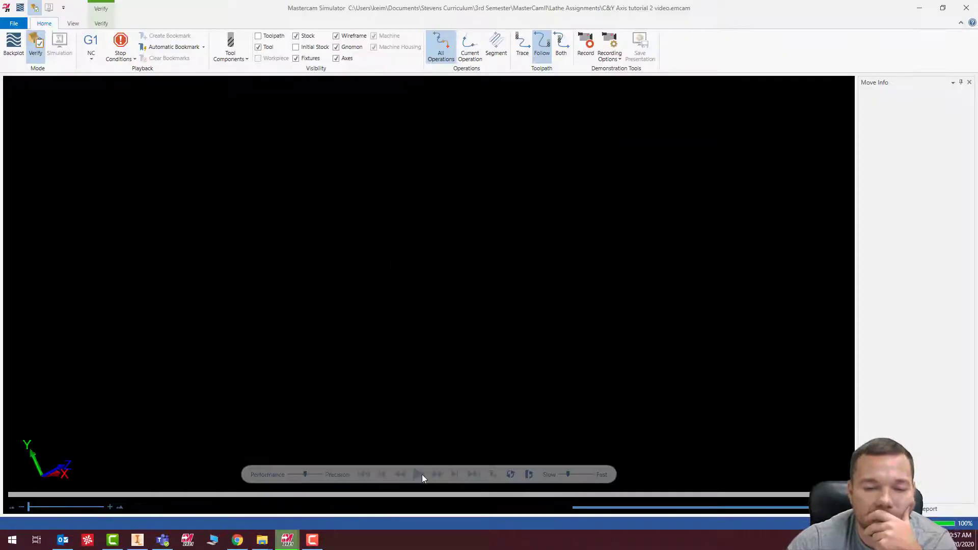
click(423, 473)
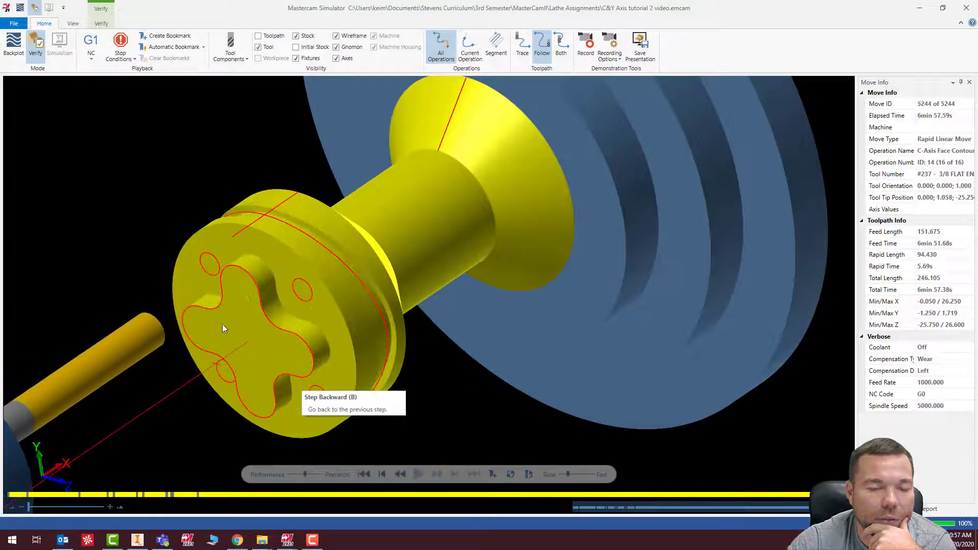
scroll(258, 301, up, 4)
middle_drag(233, 307, 220, 274)
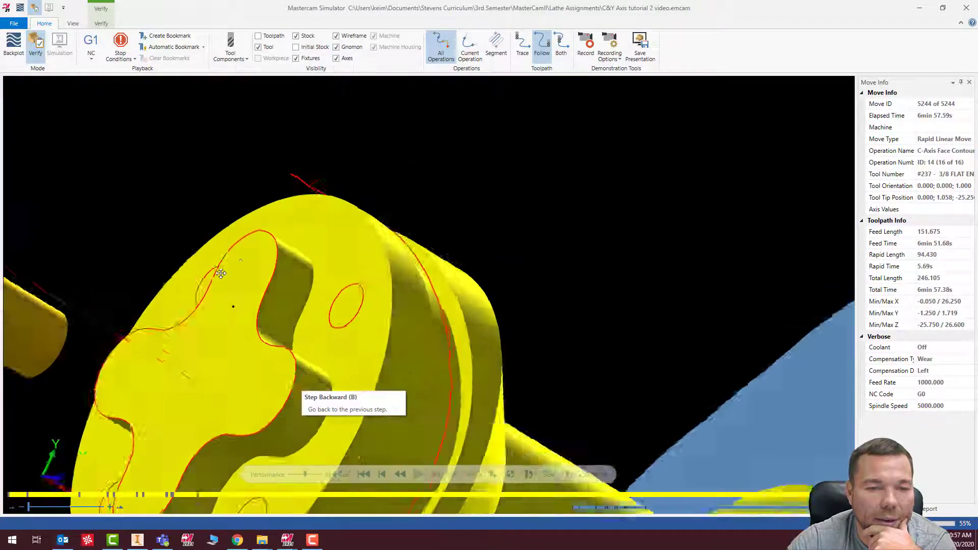
scroll(220, 274, down, 8)
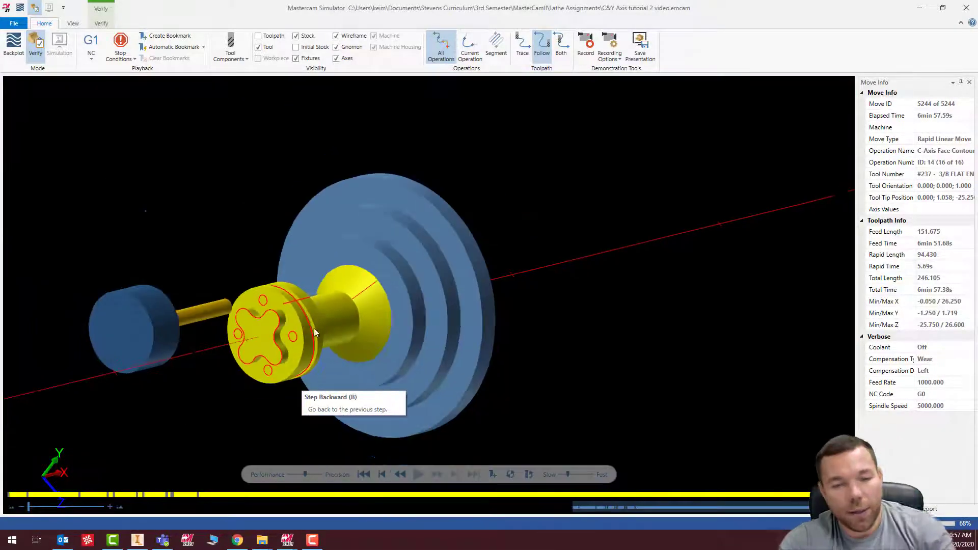
click(966, 8)
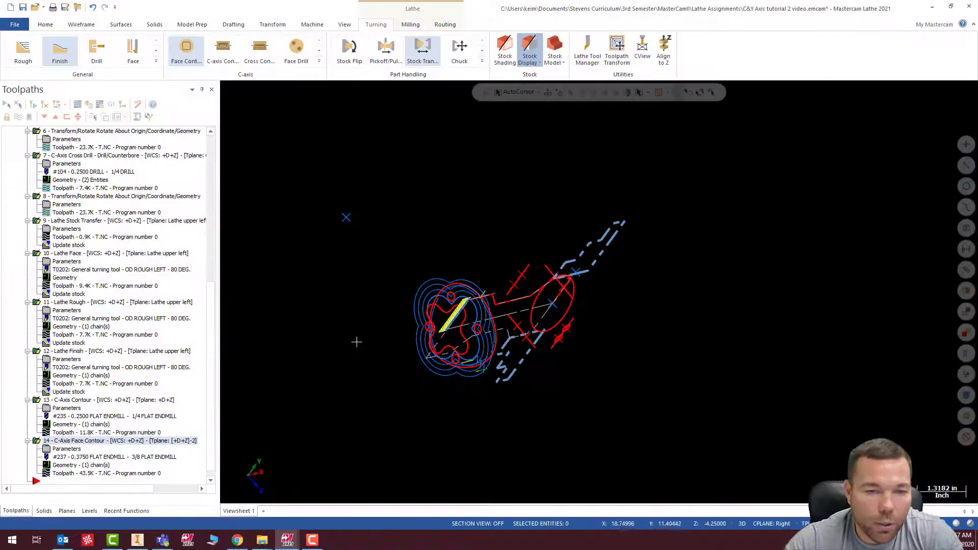
Create a C-axis face drill toolpath on the four 0.25 holes around the lobed profile, with the depth filter off.
scroll(460, 323, up, 5)
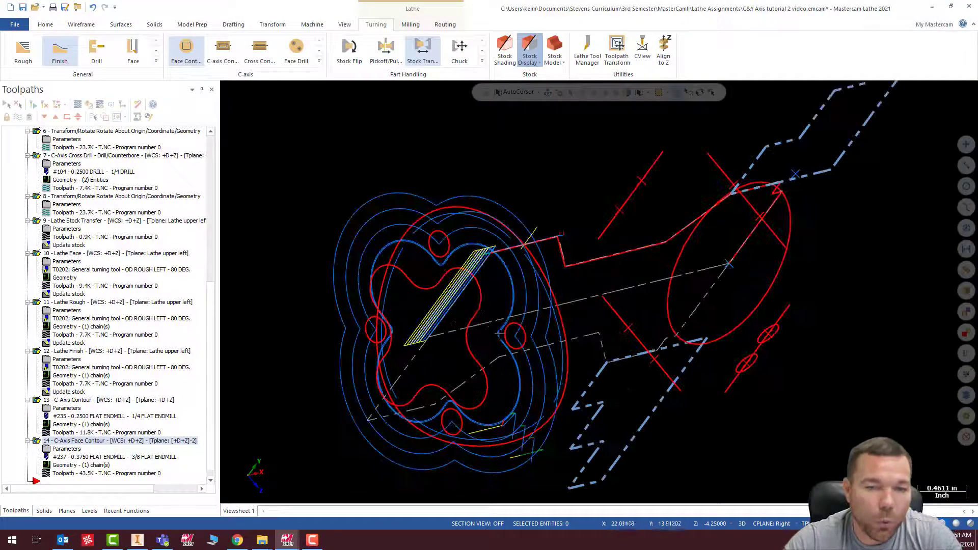
scroll(499, 334, down, 3)
scroll(476, 396, up, 4)
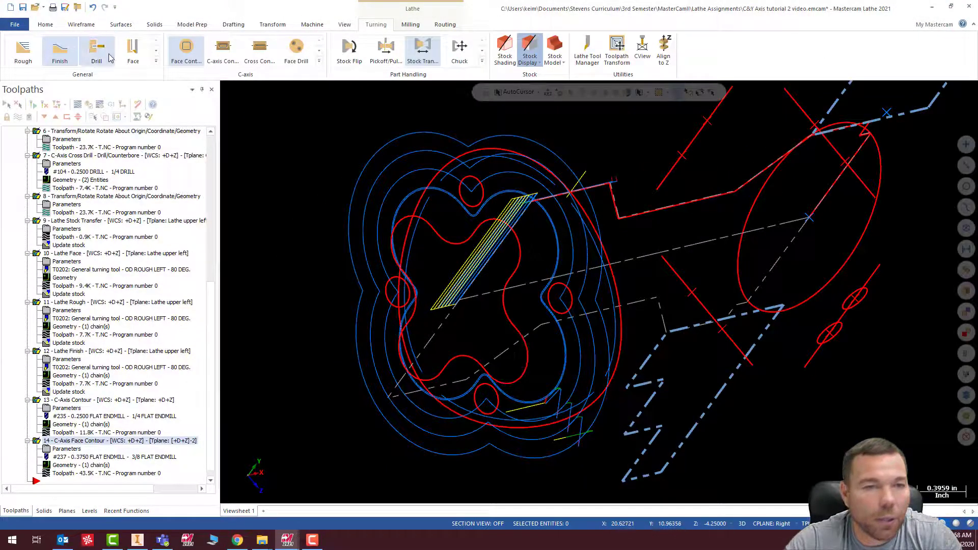
click(297, 56)
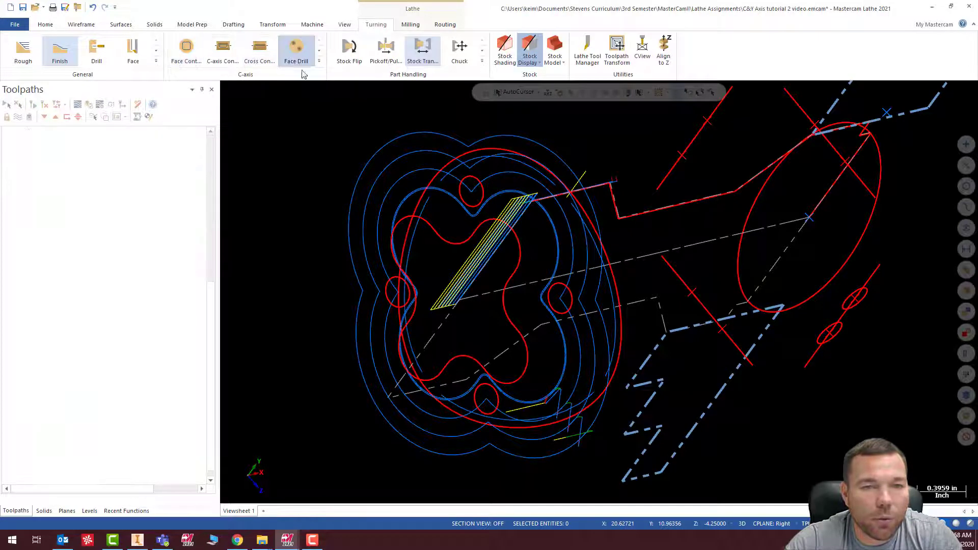
click(475, 208)
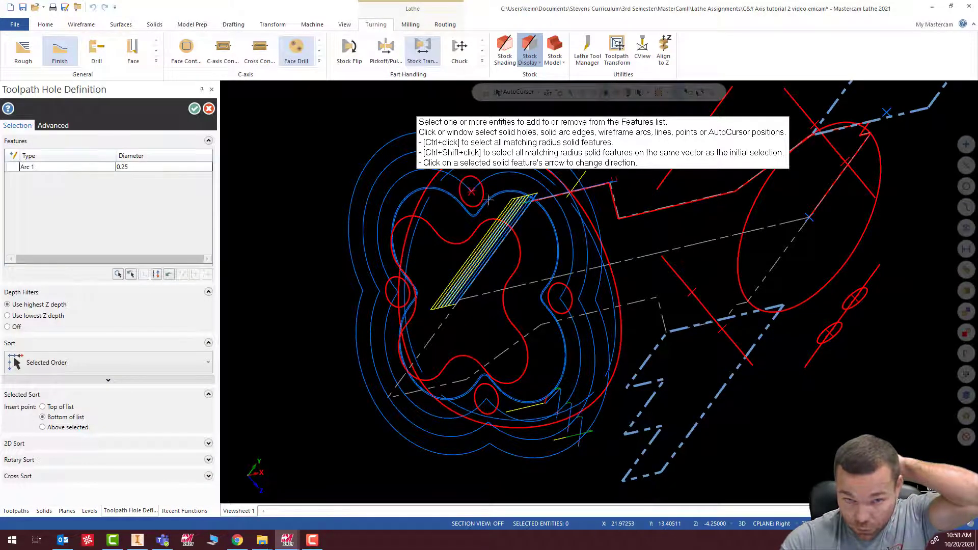
click(577, 298)
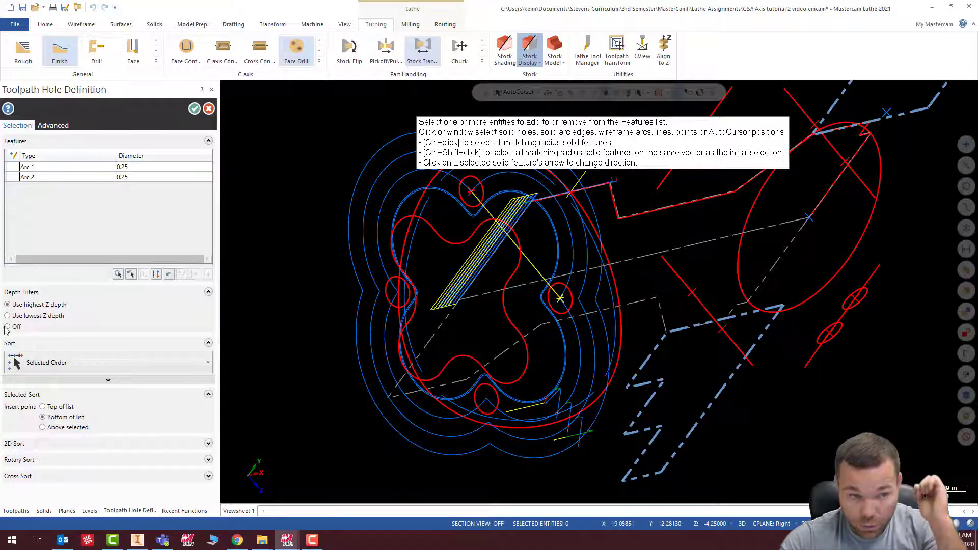
click(501, 402)
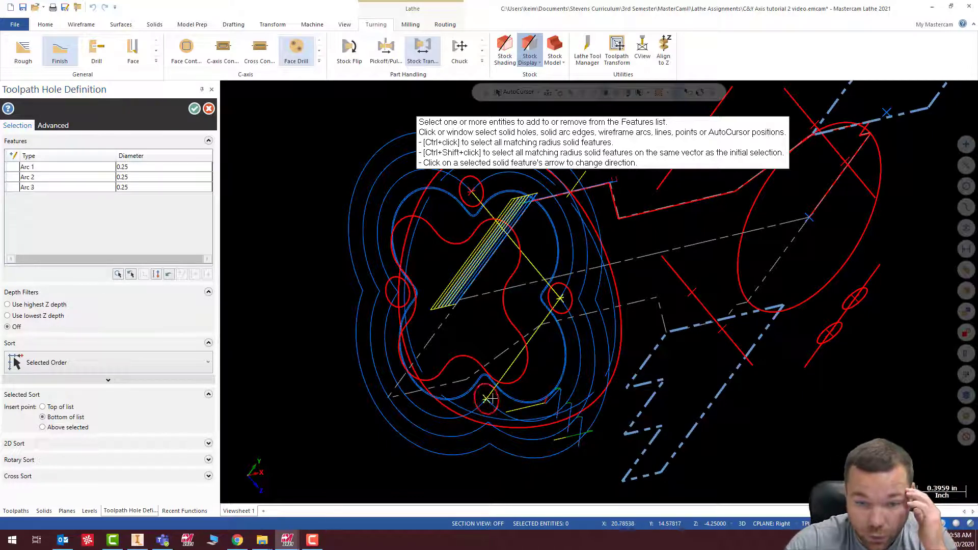
click(402, 307)
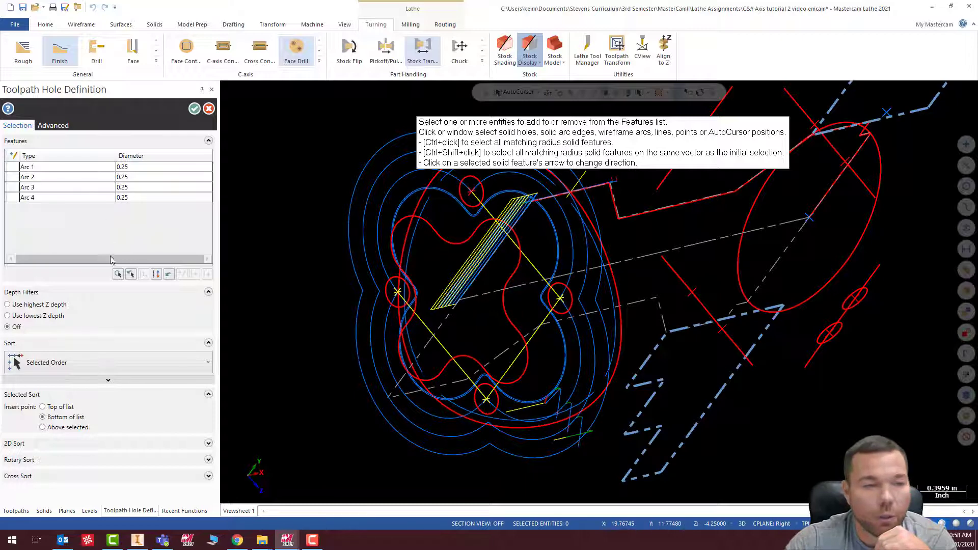
click(194, 108)
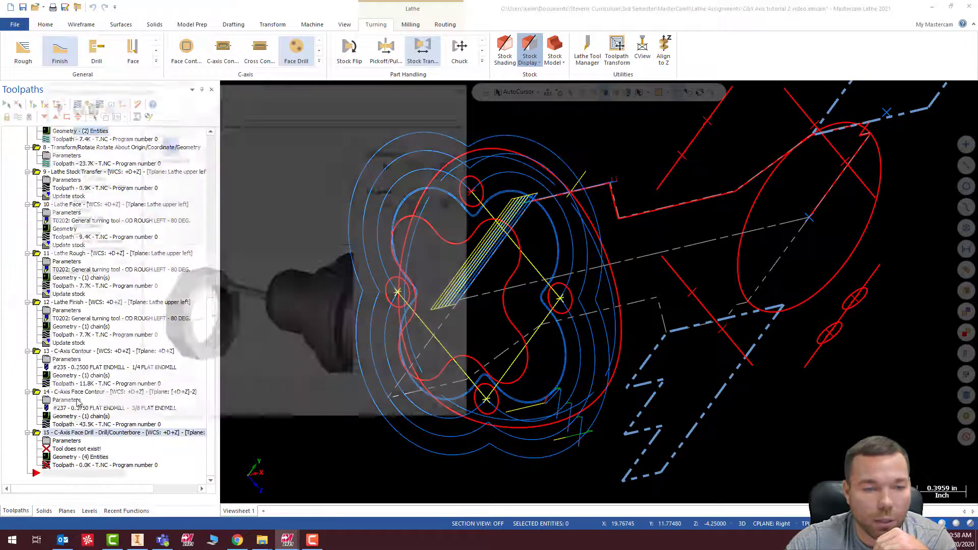
Assign the 1/2 spot drill with feed rate 8.0 and spindle speed 2000, and set its incremental linking depth to .13.
click(76, 135)
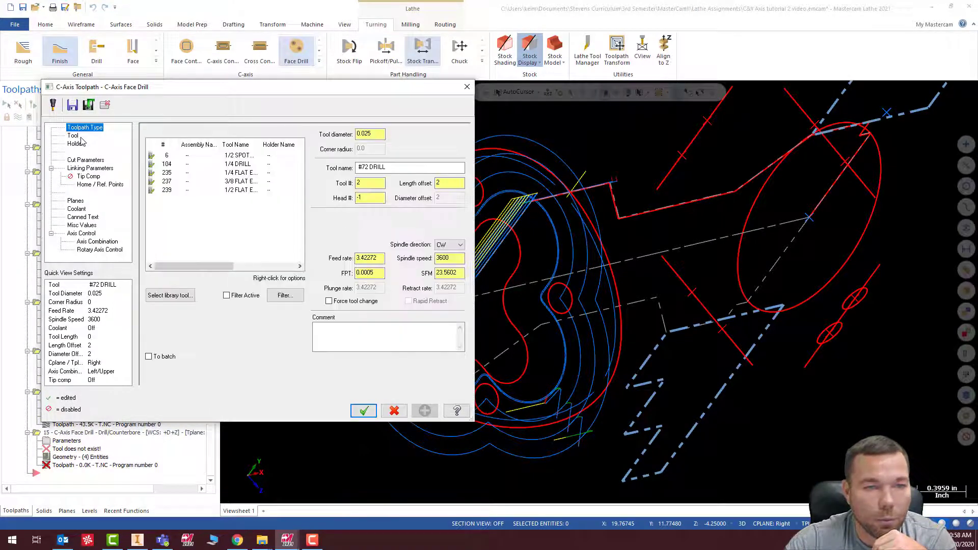
click(243, 155)
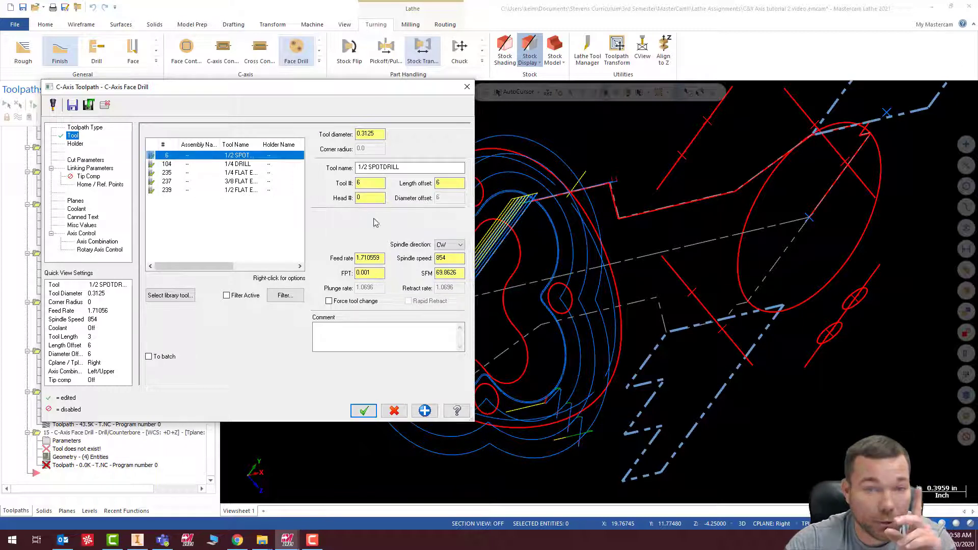
double_click(382, 258)
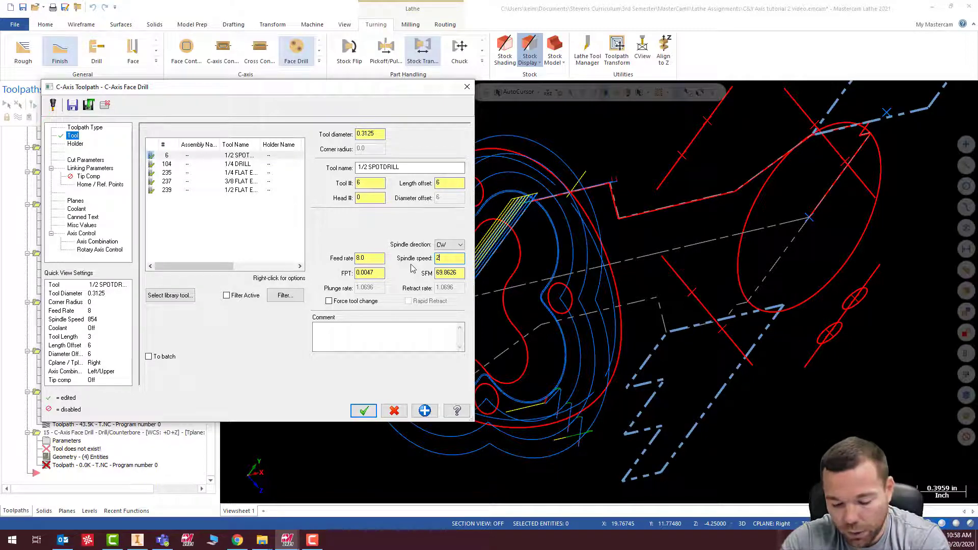
click(75, 161)
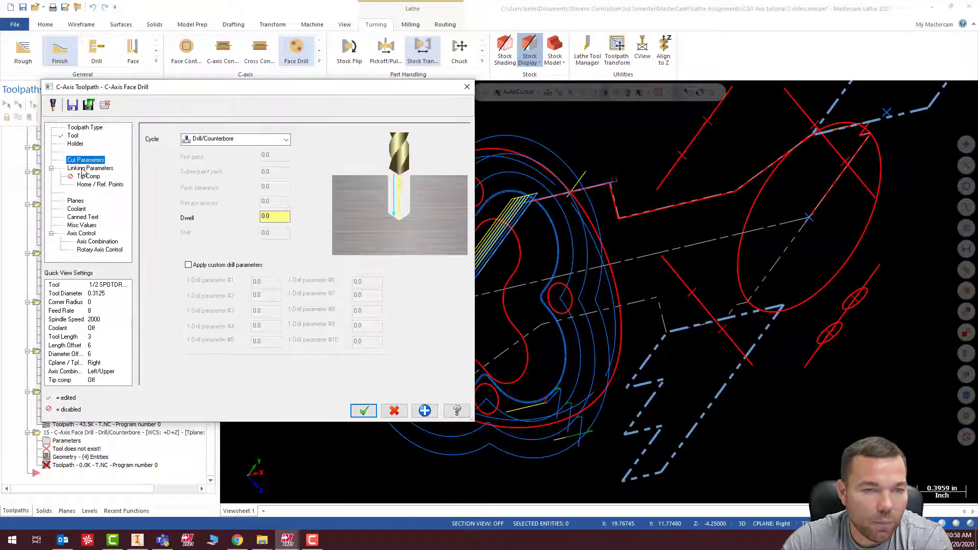
click(84, 170)
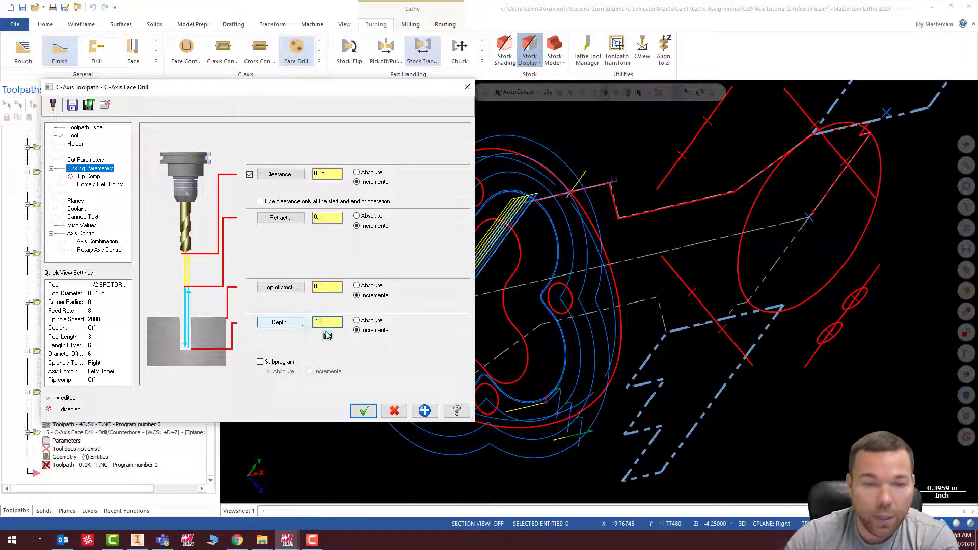
Review the spot drilling planes and tool settings, set the axis combination to Right/Upper, and accept the toolpath.
click(75, 202)
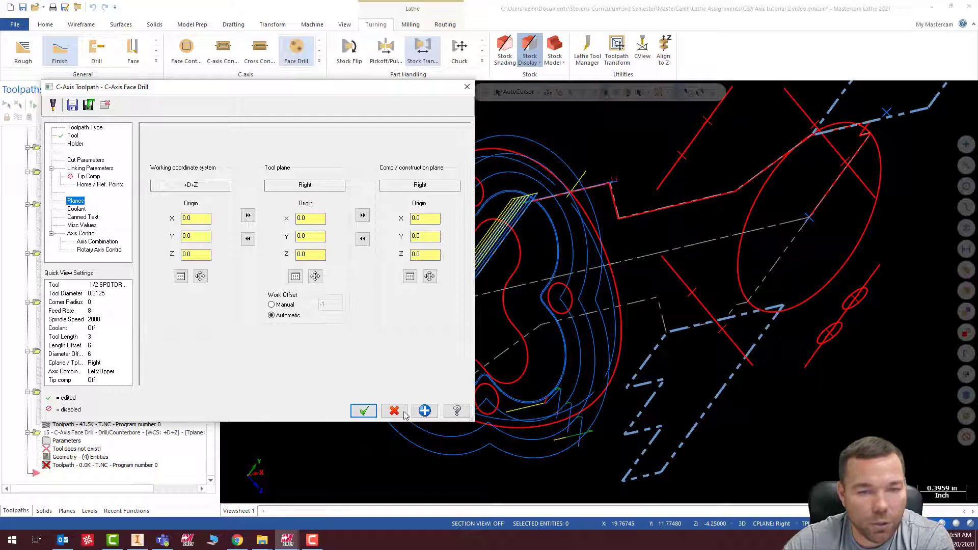
click(81, 128)
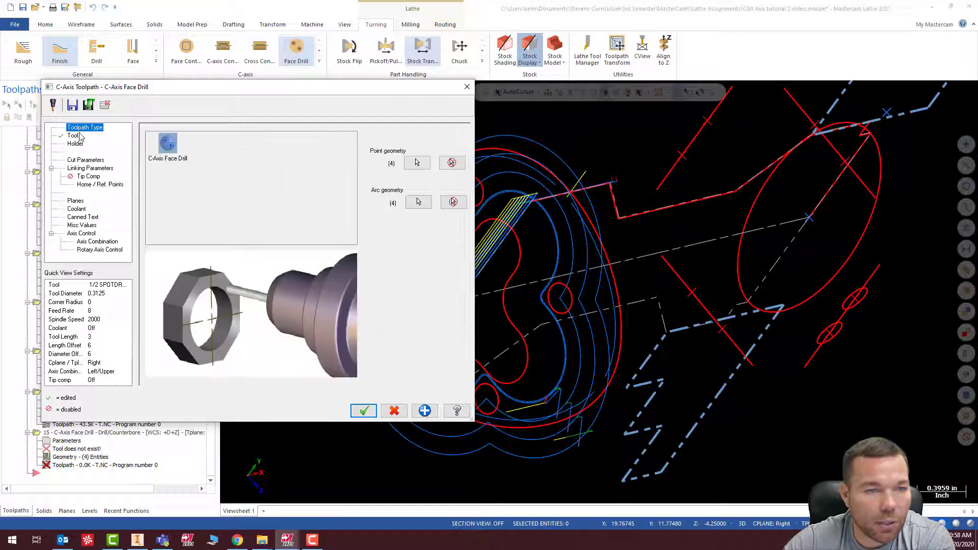
click(76, 136)
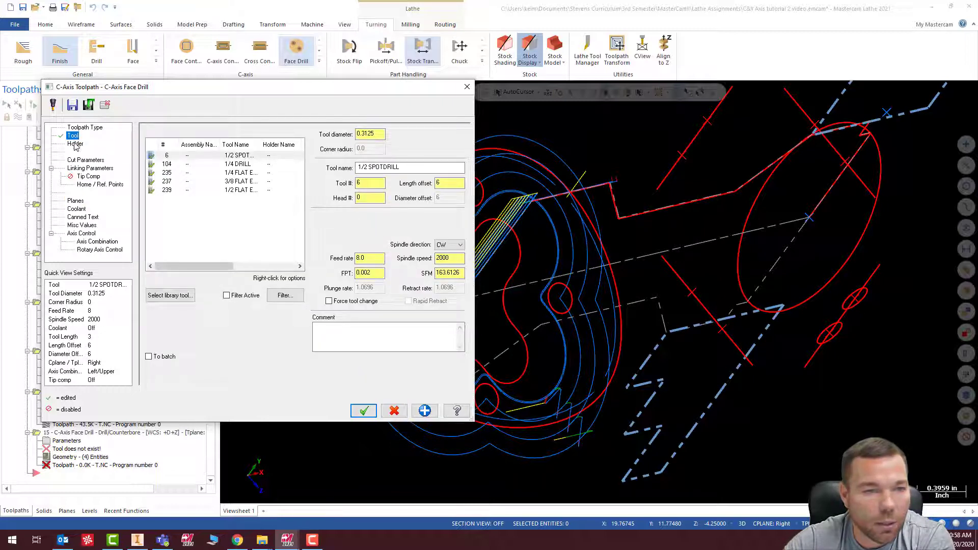
click(82, 160)
click(76, 143)
click(73, 136)
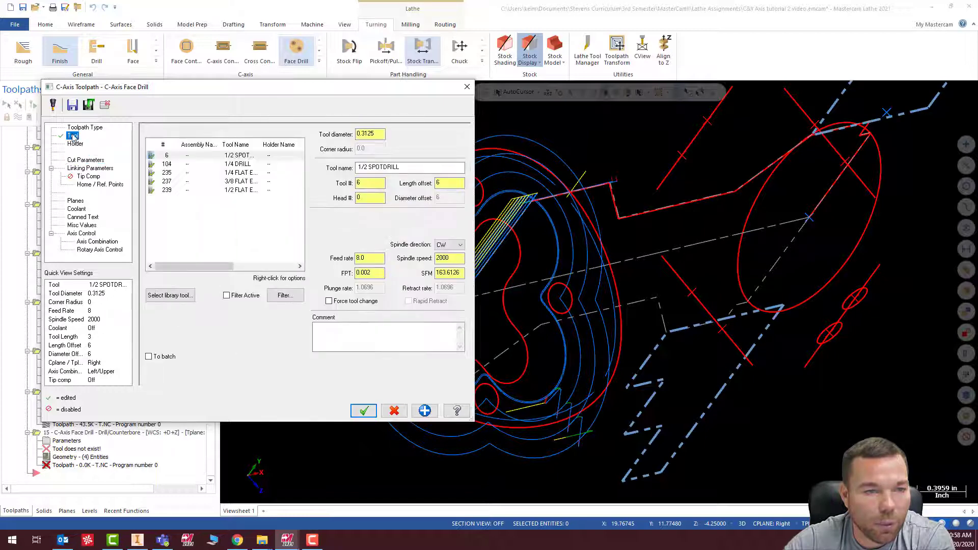
click(97, 241)
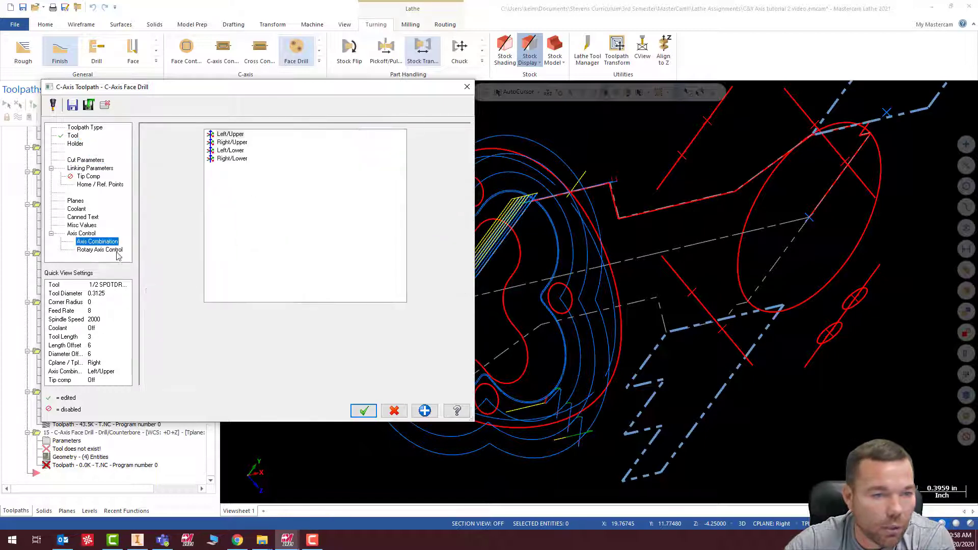
click(364, 410)
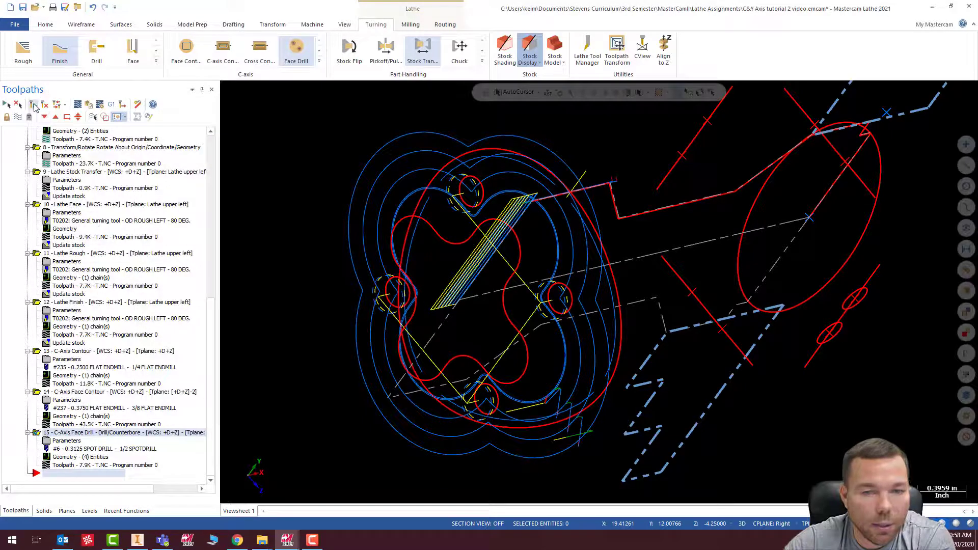
Inspect the spot drilling against the hole faces, reverse its 0.13 incremental depth to negative, and regenerate the toolpath.
scroll(552, 280, down, 3)
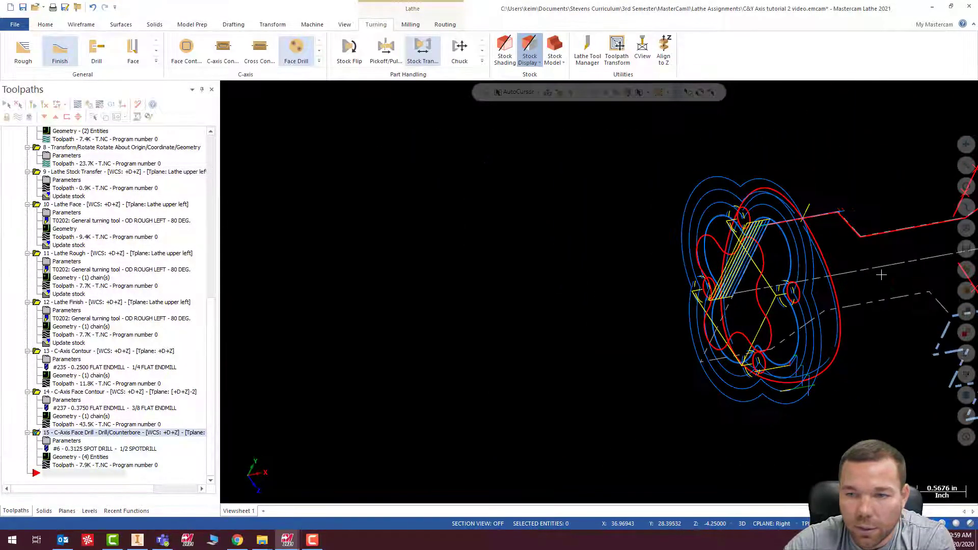
scroll(881, 275, up, 6)
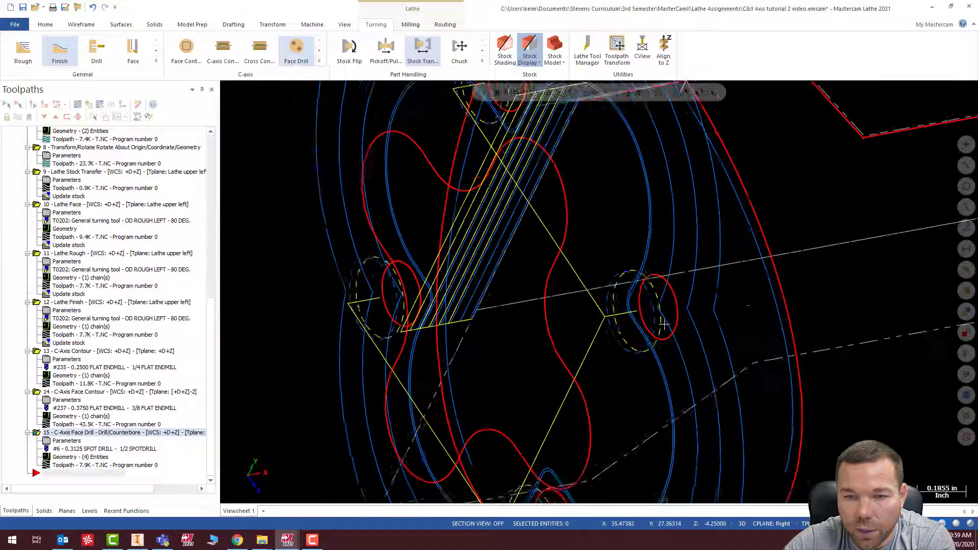
scroll(664, 324, down, 6)
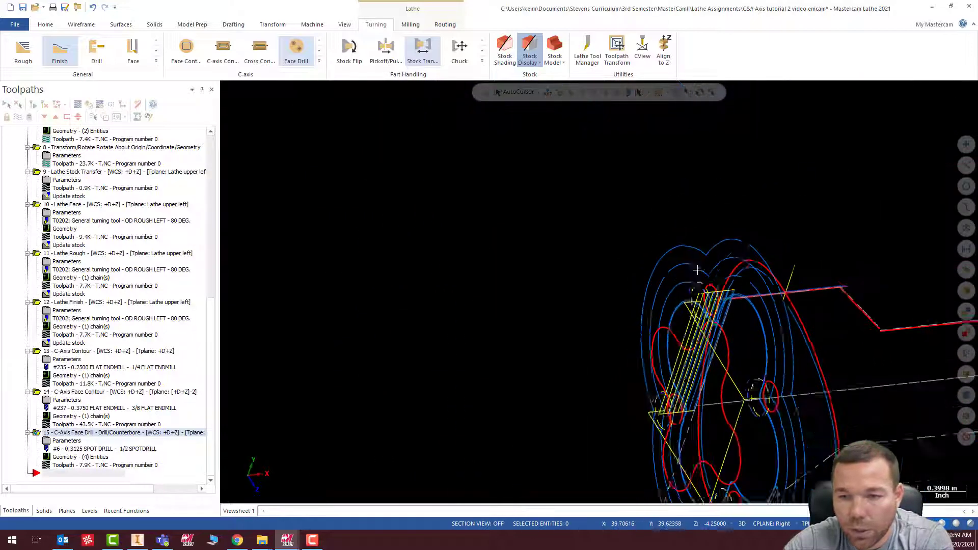
scroll(697, 270, down, 4)
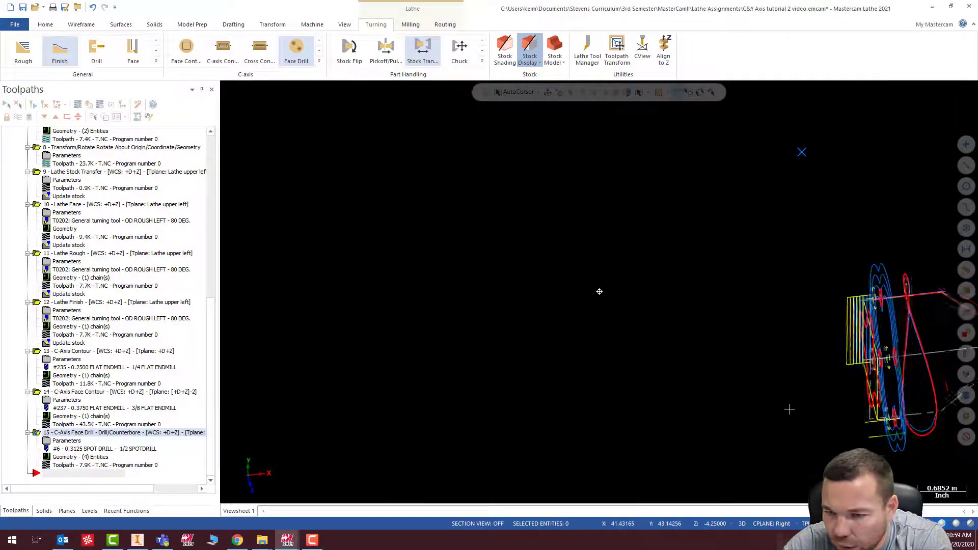
middle_drag(790, 409, 769, 399)
click(60, 442)
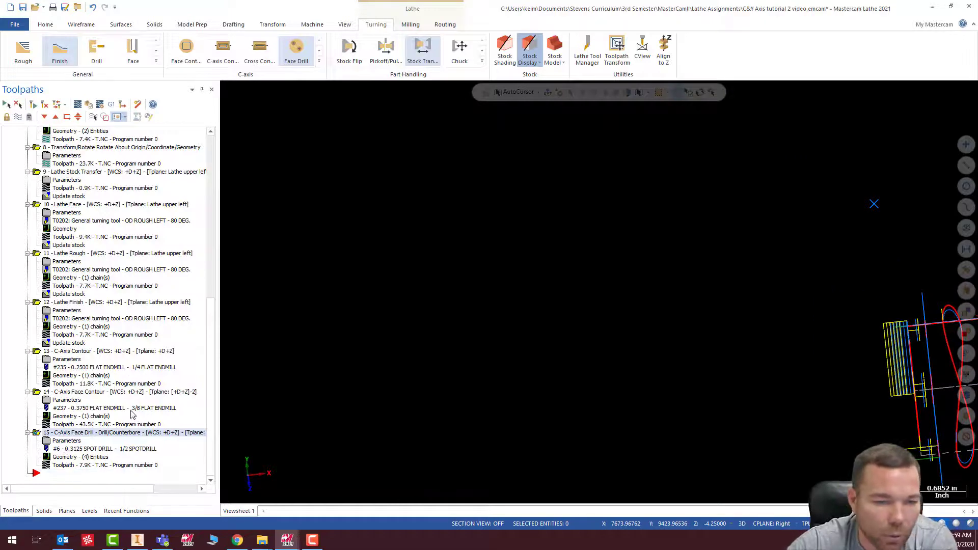
click(87, 169)
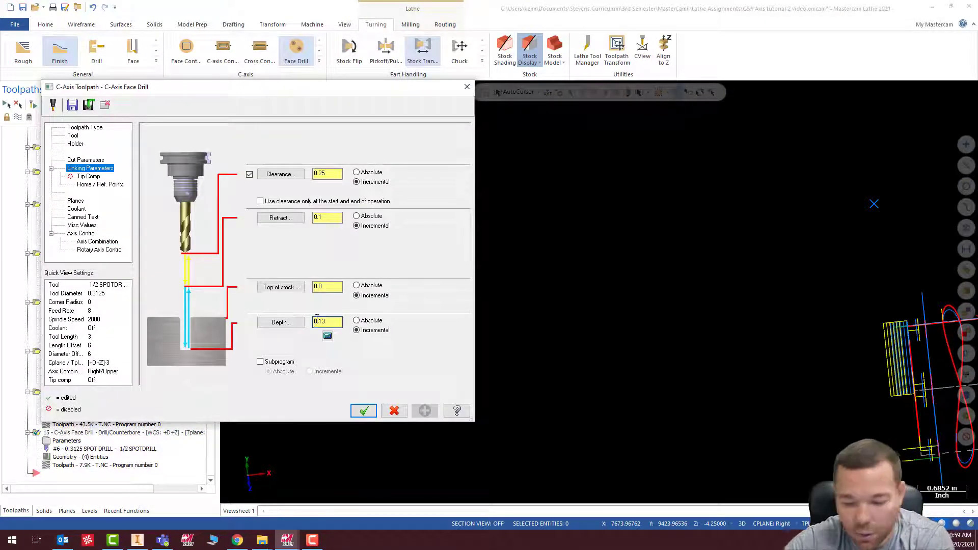
click(363, 411)
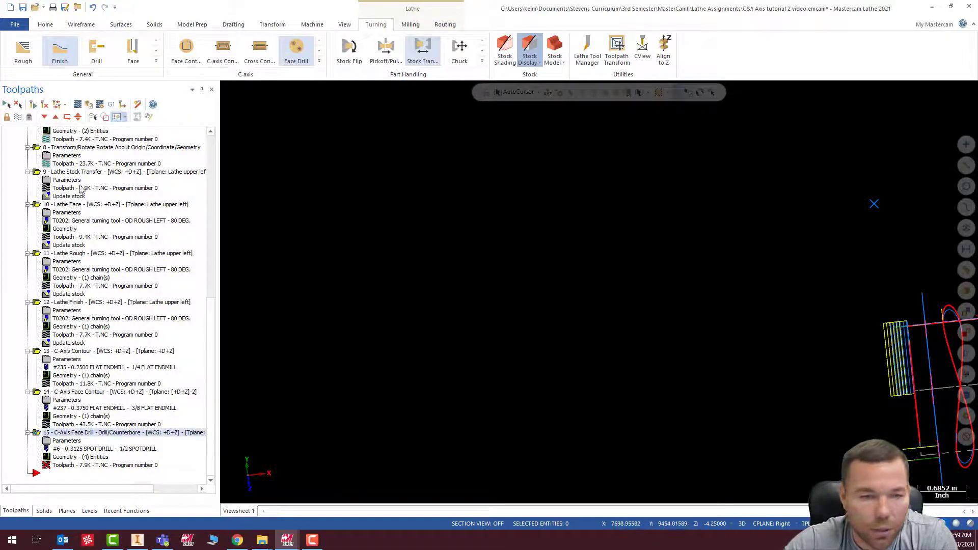
click(34, 107)
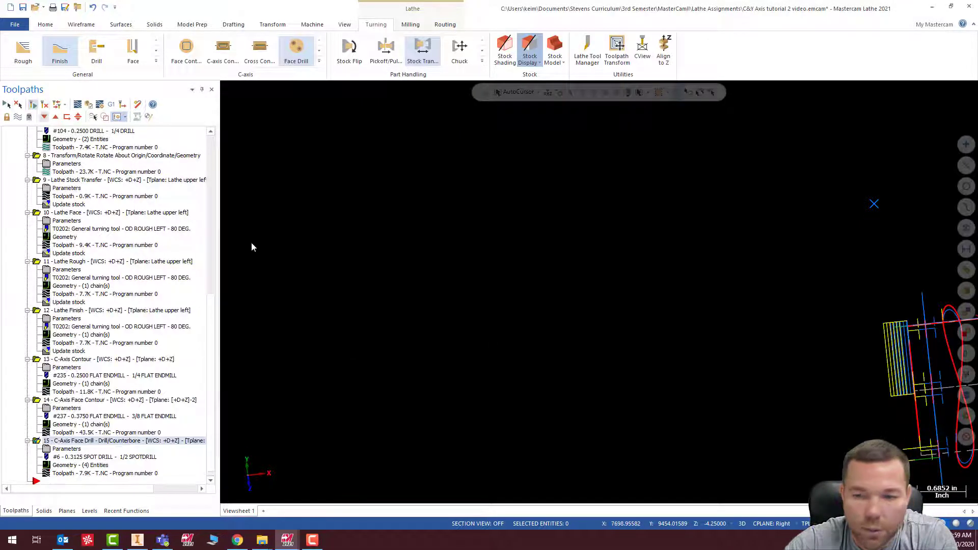
scroll(448, 254, down, 2)
middle_drag(886, 385, 880, 376)
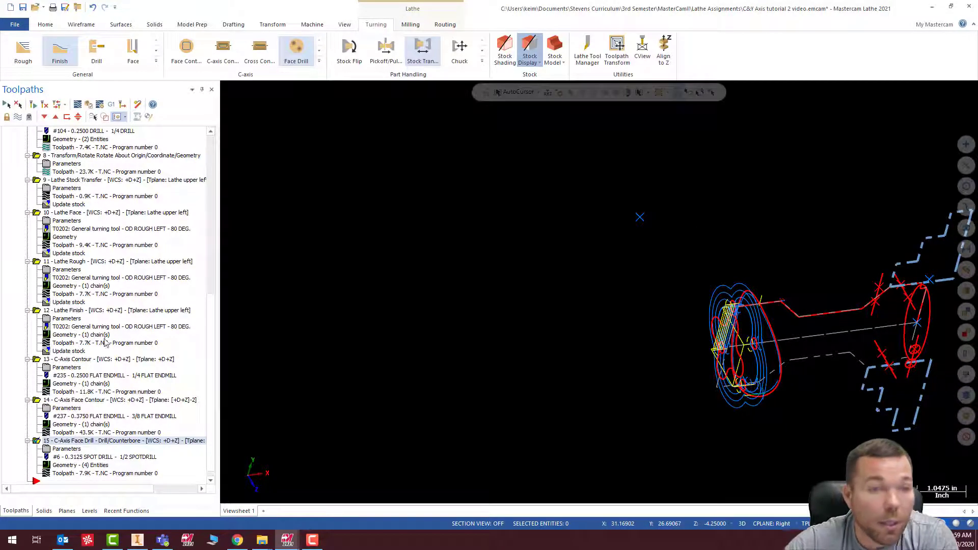
Create a second C-axis face drill toolpath on the same four 0.25 holes, using the 1/4 drill.
click(295, 51)
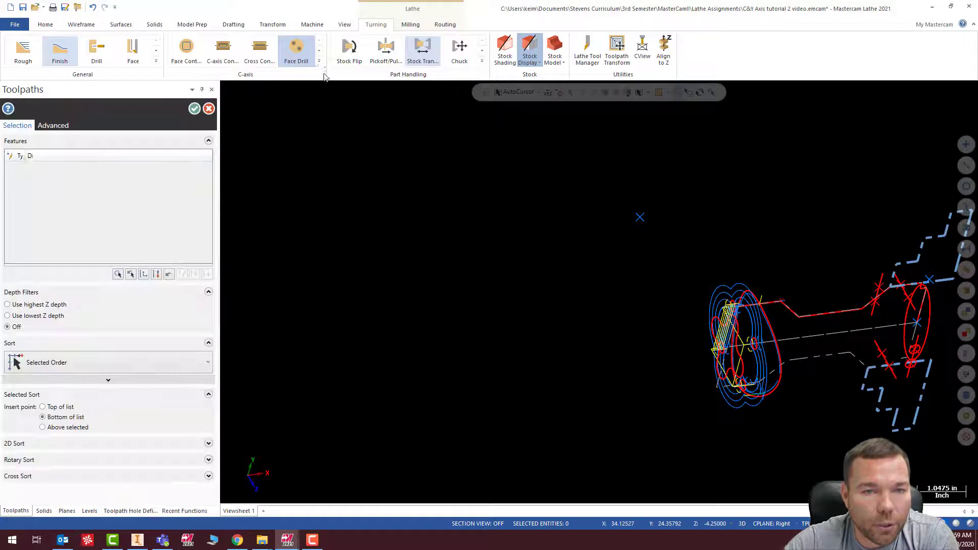
click(130, 274)
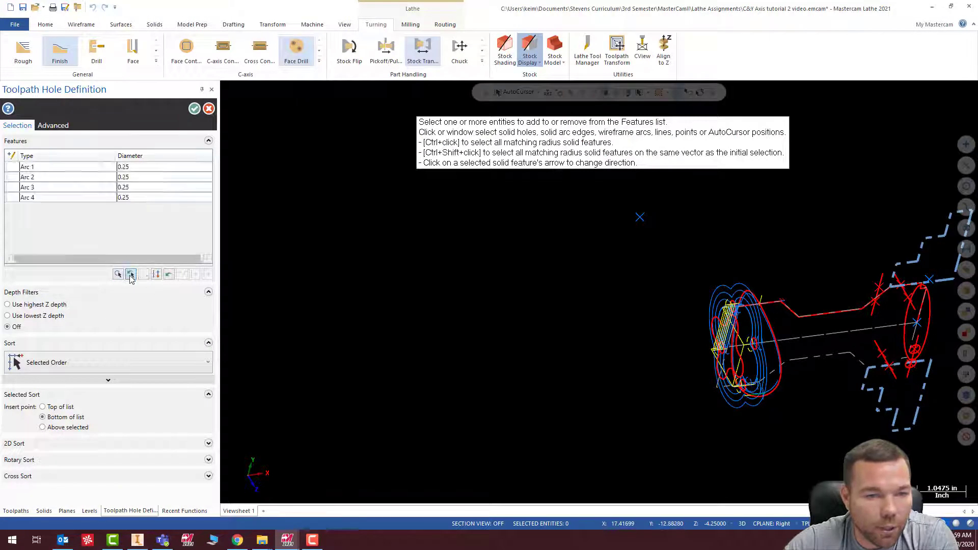
click(194, 108)
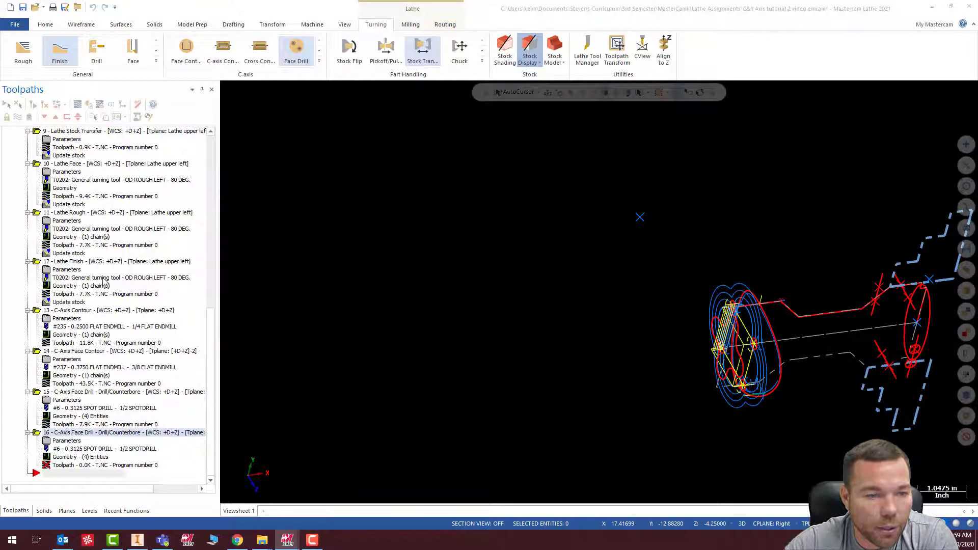
click(73, 135)
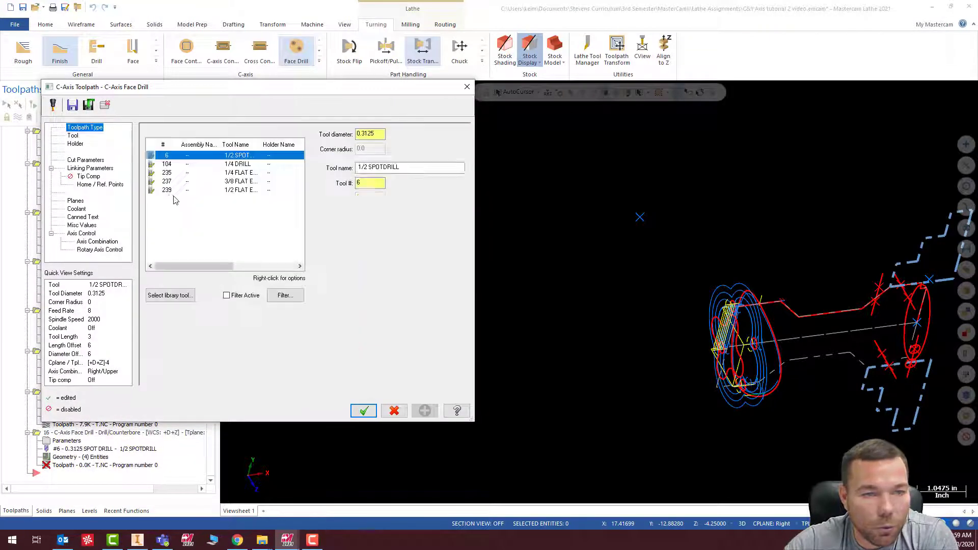
click(242, 173)
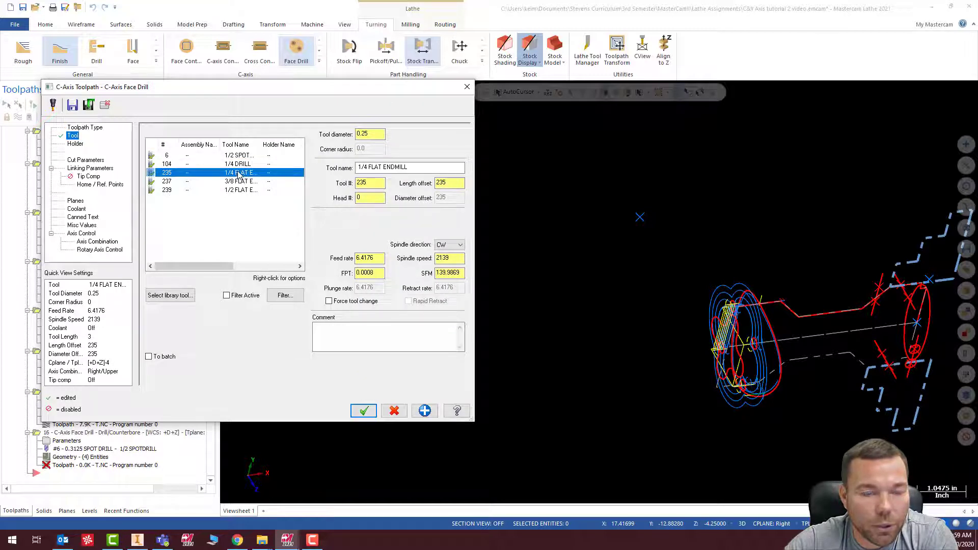
click(240, 164)
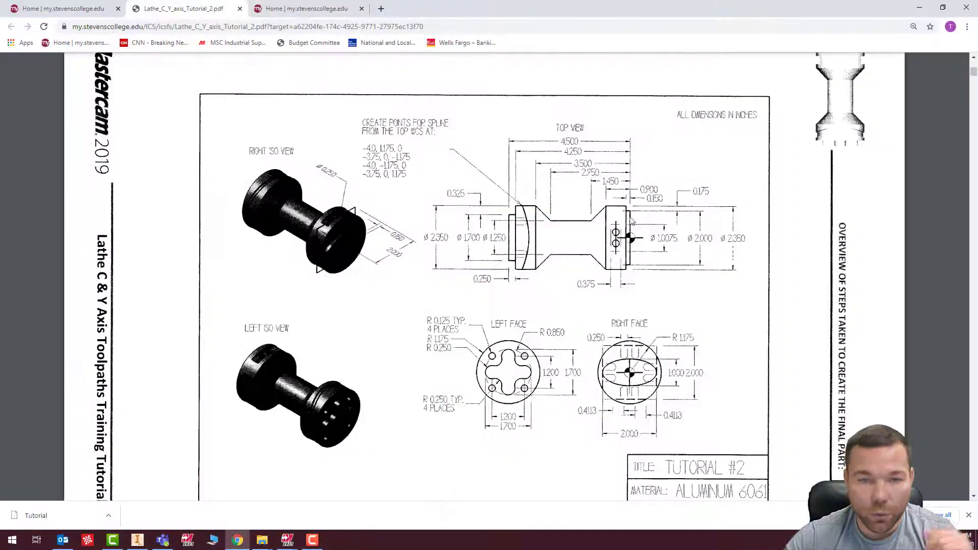
Check the Tutorial #2 drawing PDF in Chrome for the left-face hole dimensions, then return to Mastercam.
scroll(631, 219, up, 5)
scroll(619, 236, down, 7)
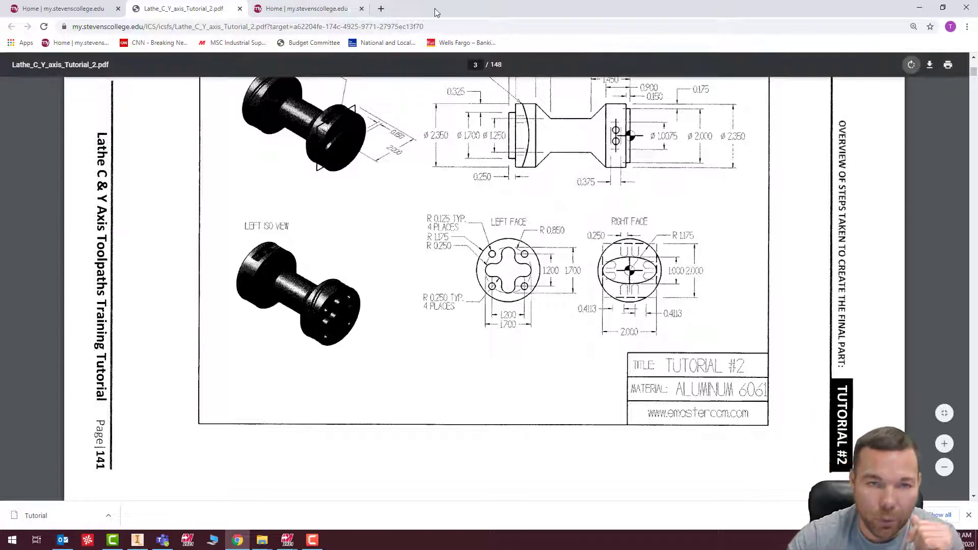
drag(436, 10, 977, 4)
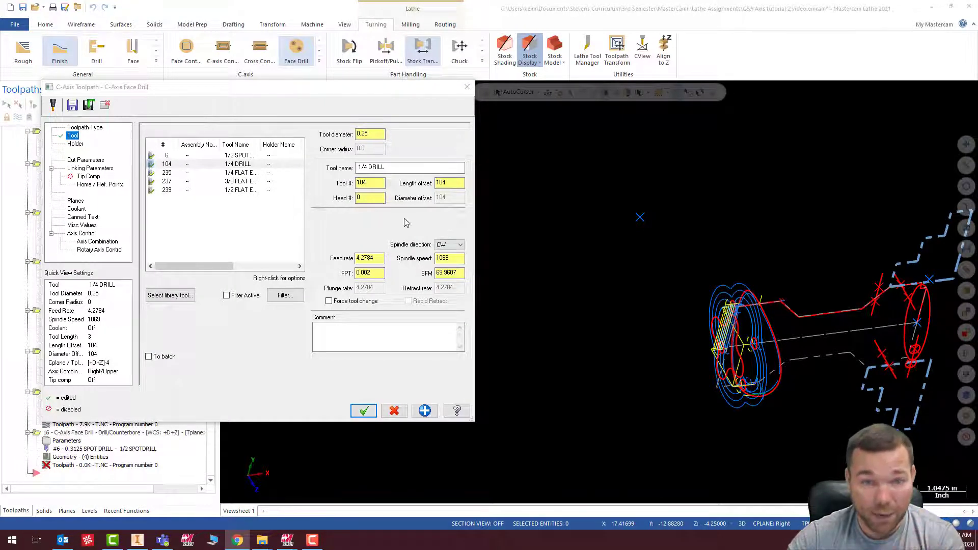
Set the 1/4 drill's feed rate to 8.0 and its spindle speed to 1500.
double_click(375, 259)
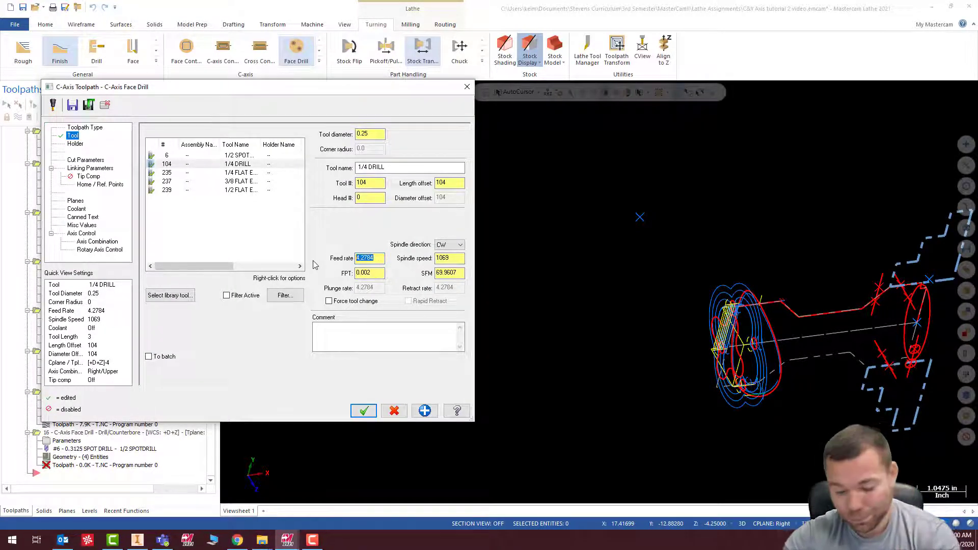
text(8.0)
double_click(447, 259)
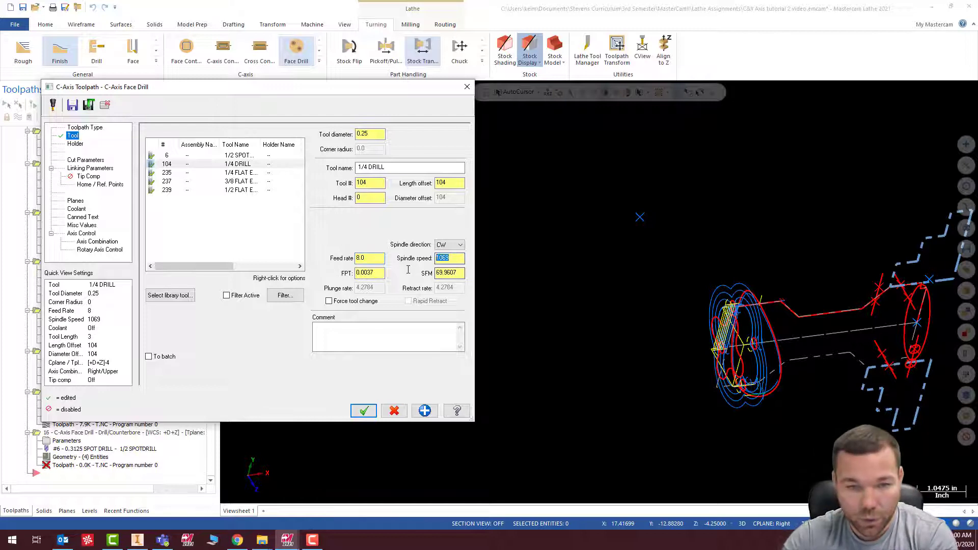
text(1500)
click(371, 273)
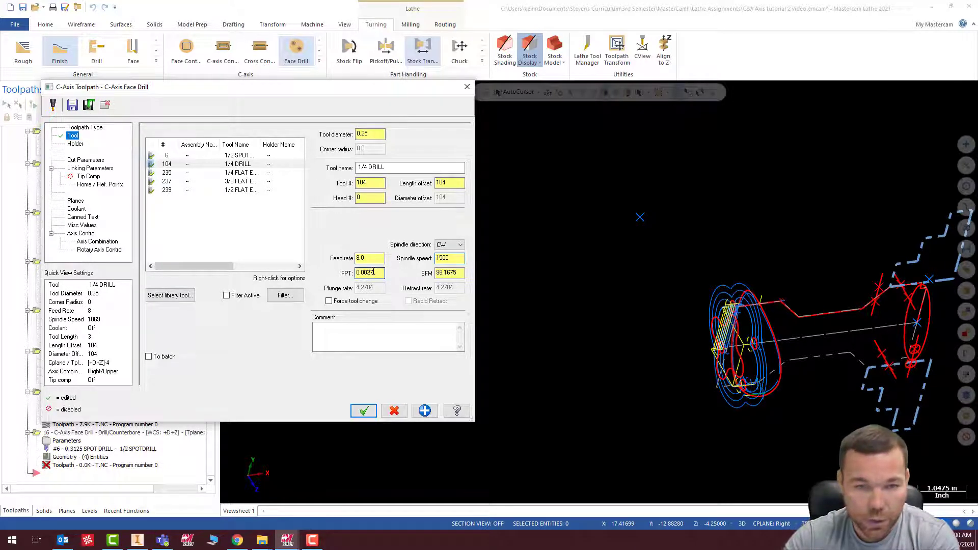
Set the 1/4 drill's incremental depth to -0.5, check the axis combination, and accept the face drill toolpath.
click(79, 160)
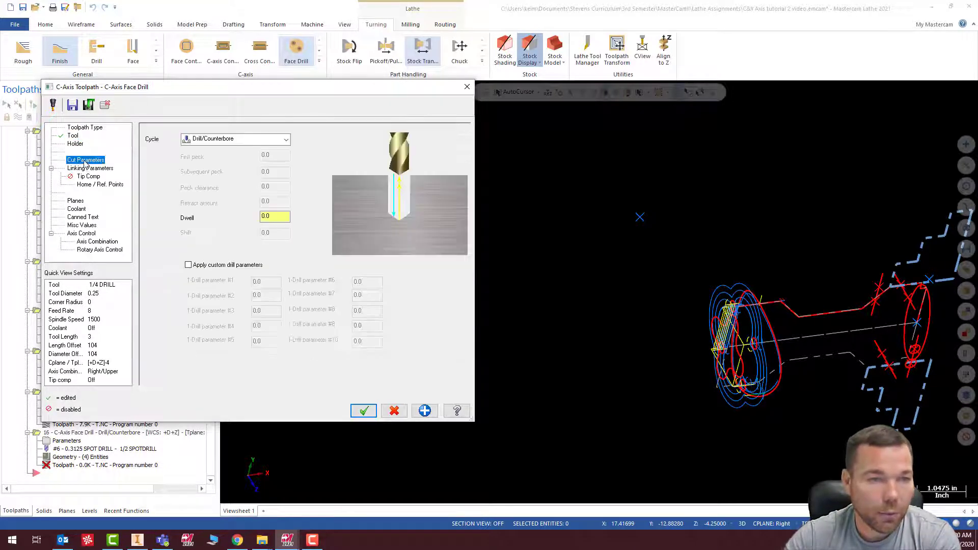
click(89, 168)
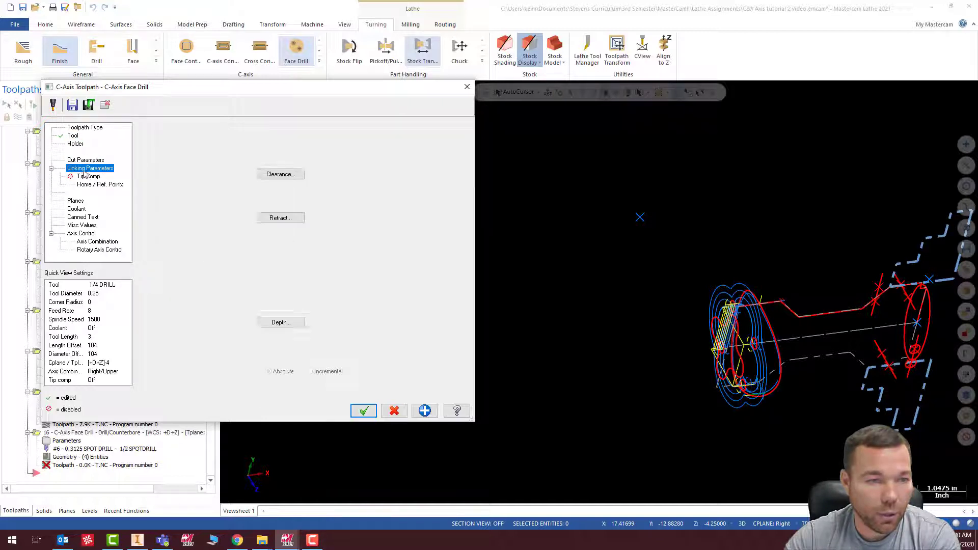
double_click(332, 323)
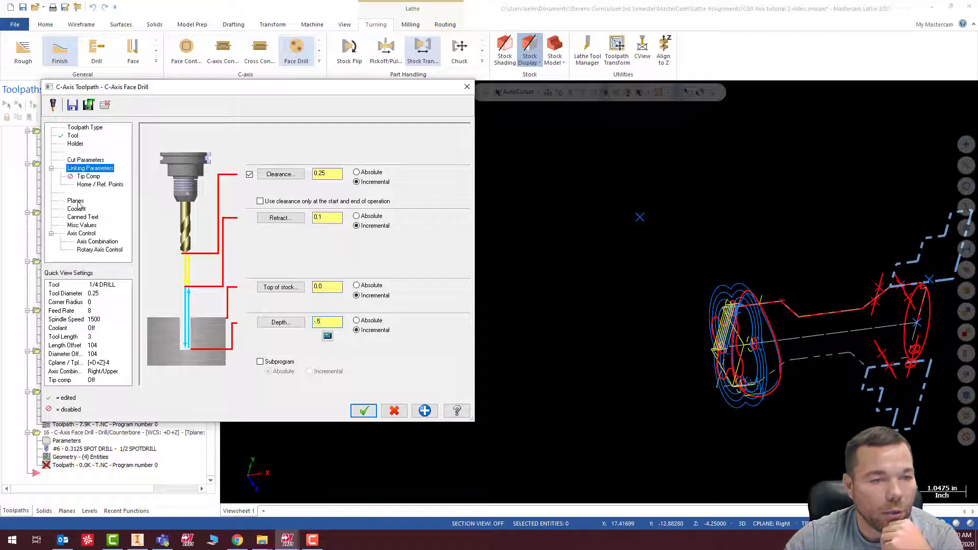
click(107, 242)
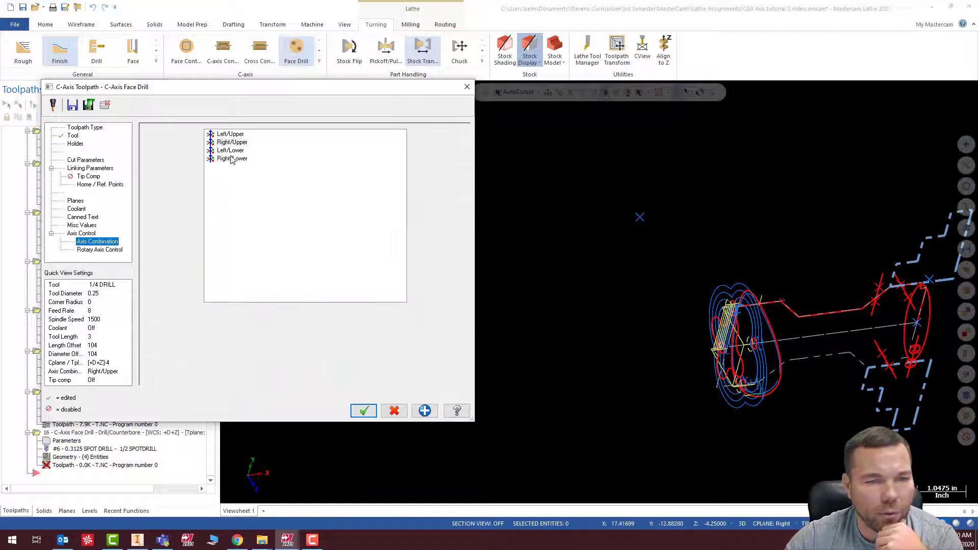
click(363, 412)
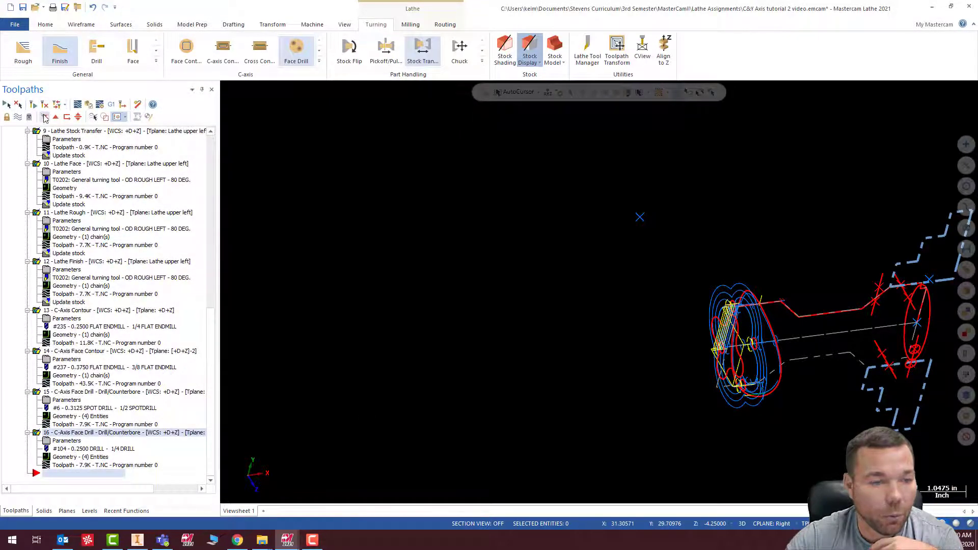
Verify all operations in the simulator and examine the 1/4 drill tip's clearance above the raised cross-shaped boss.
click(33, 105)
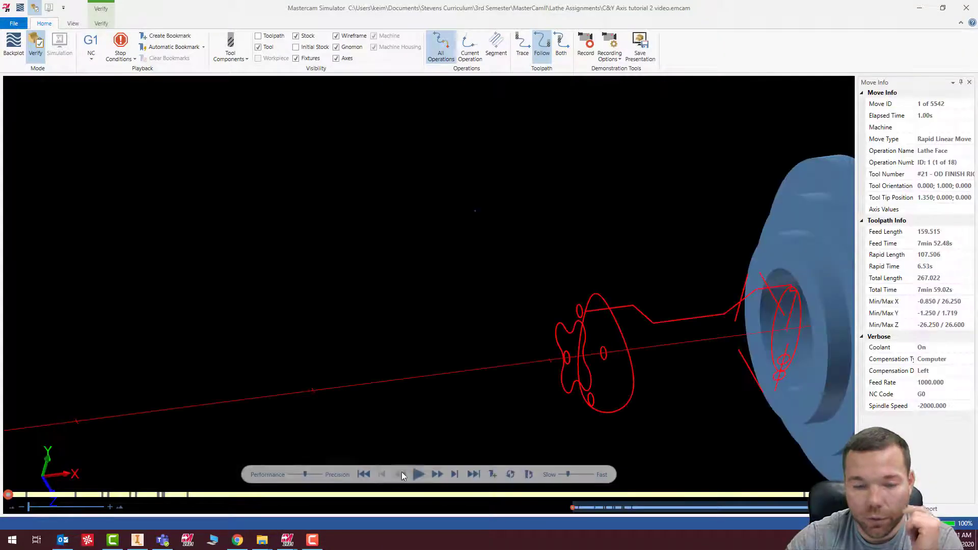
click(418, 474)
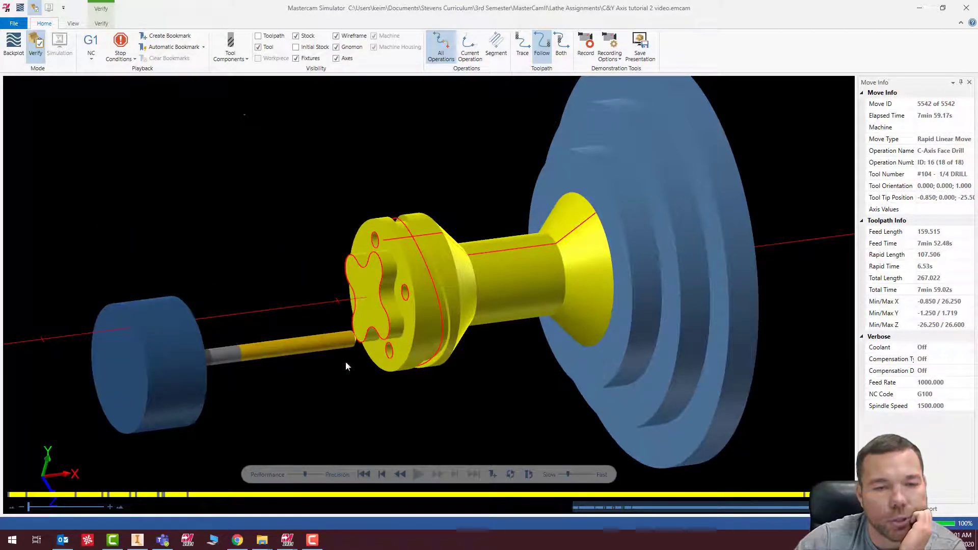
scroll(364, 342, up, 3)
scroll(364, 339, up, 4)
middle_drag(369, 339, 303, 349)
scroll(307, 375, up, 5)
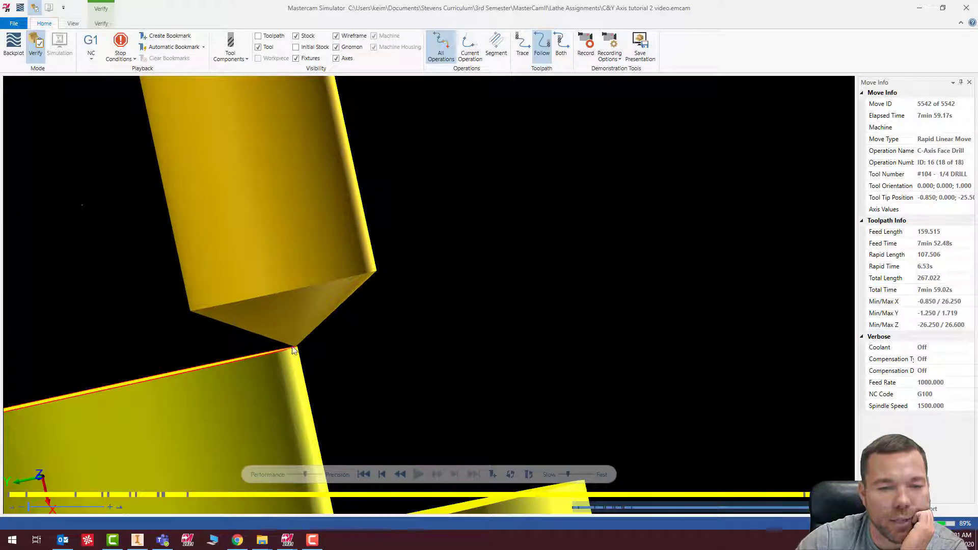
scroll(313, 350, down, 6)
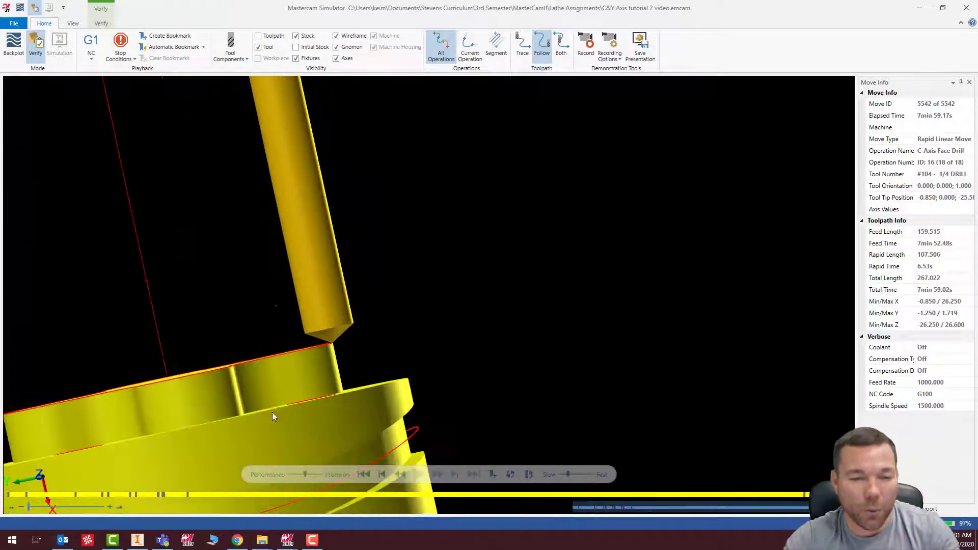
scroll(271, 412, up, 3)
middle_drag(456, 300, 442, 346)
scroll(442, 346, down, 6)
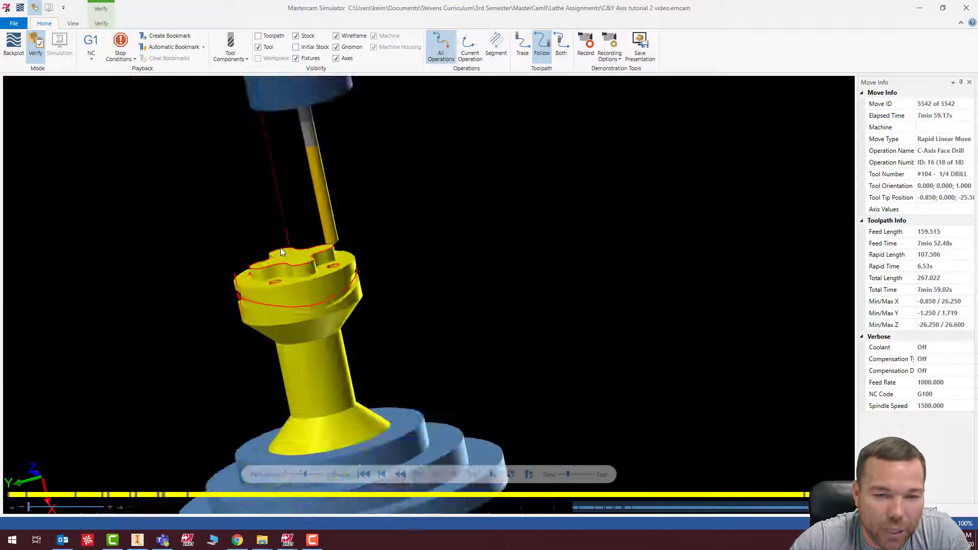
Inspect the four drilled face holes and the overall machined part in the simulation, then return to the toolpath list.
scroll(262, 261, up, 4)
scroll(296, 288, up, 3)
middle_drag(365, 274, 341, 426)
scroll(341, 427, up, 4)
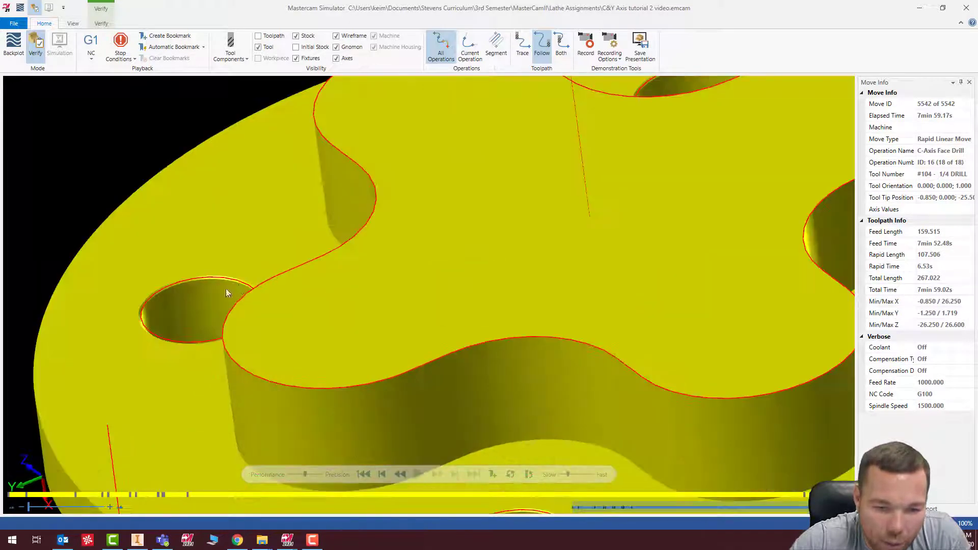
scroll(204, 270, up, 5)
scroll(229, 252, down, 8)
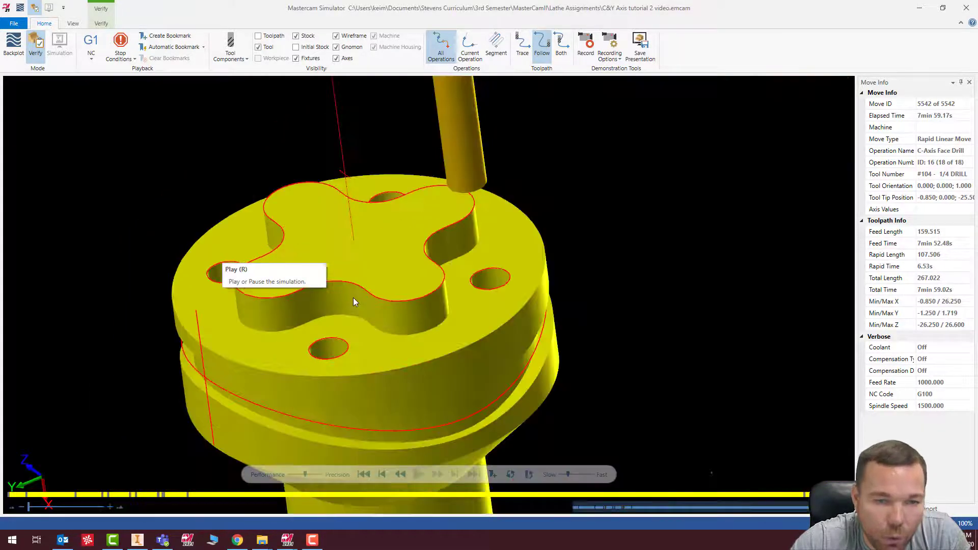
middle_drag(424, 295, 404, 343)
scroll(344, 336, down, 5)
scroll(377, 271, up, 7)
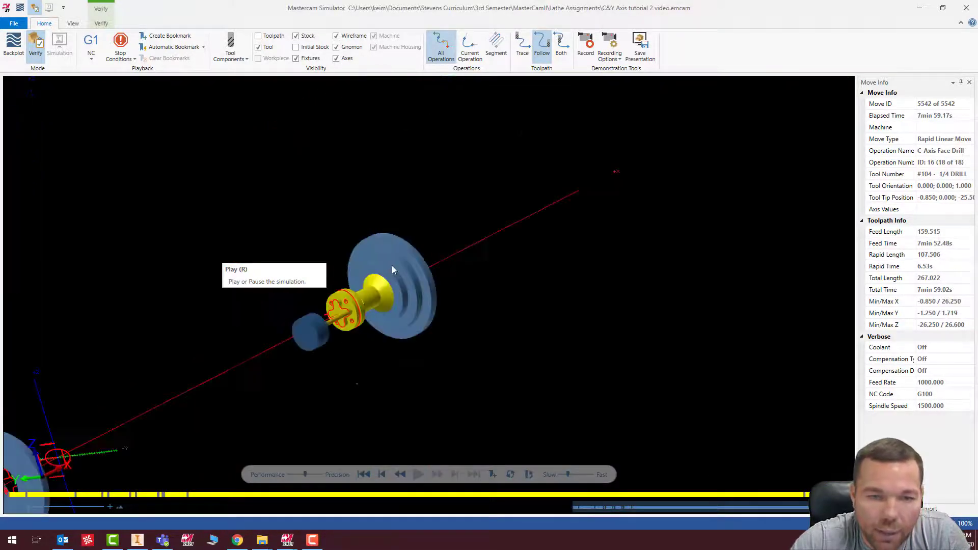
scroll(353, 340, up, 3)
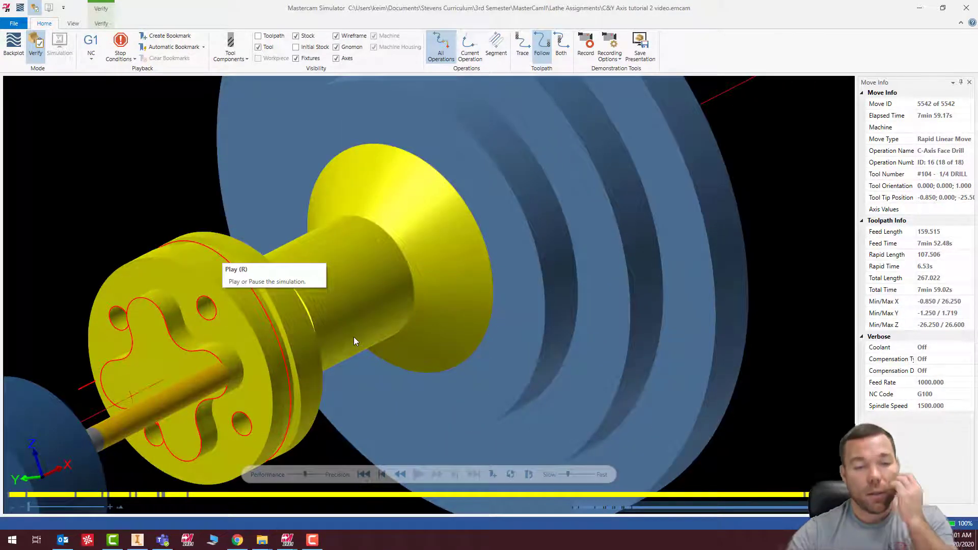
middle_drag(356, 286, 331, 296)
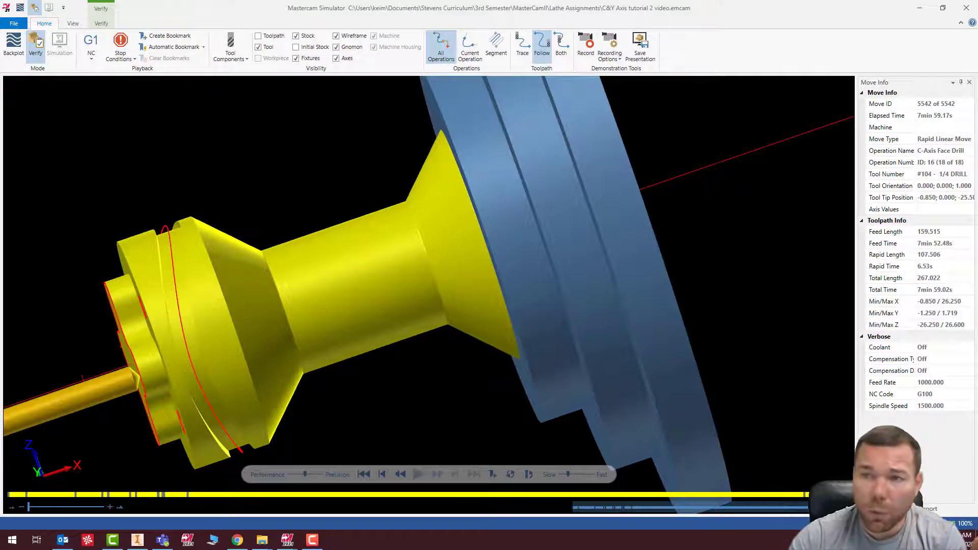
click(919, 8)
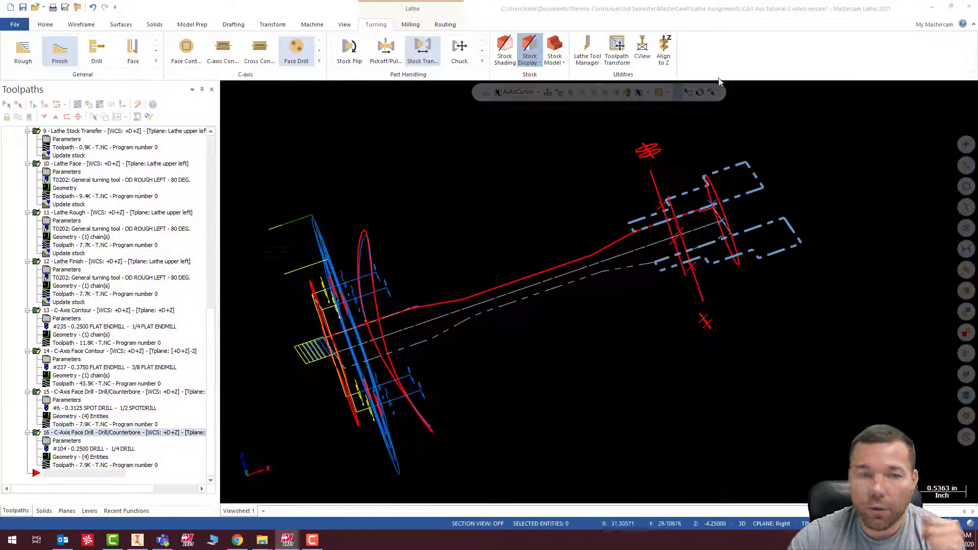
Set the retract and clearance heights of the 1/4 drill toolpath to 0.3 incremental.
click(71, 440)
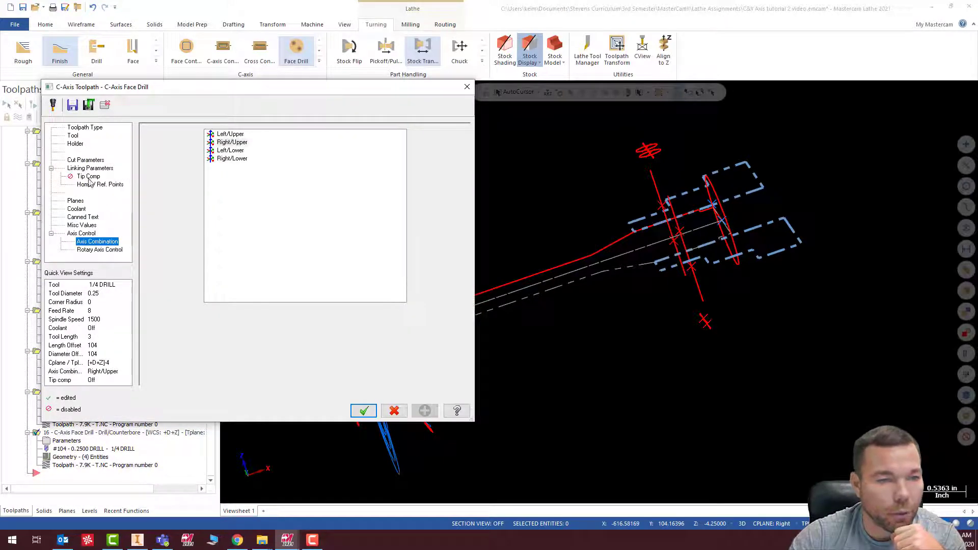
click(90, 168)
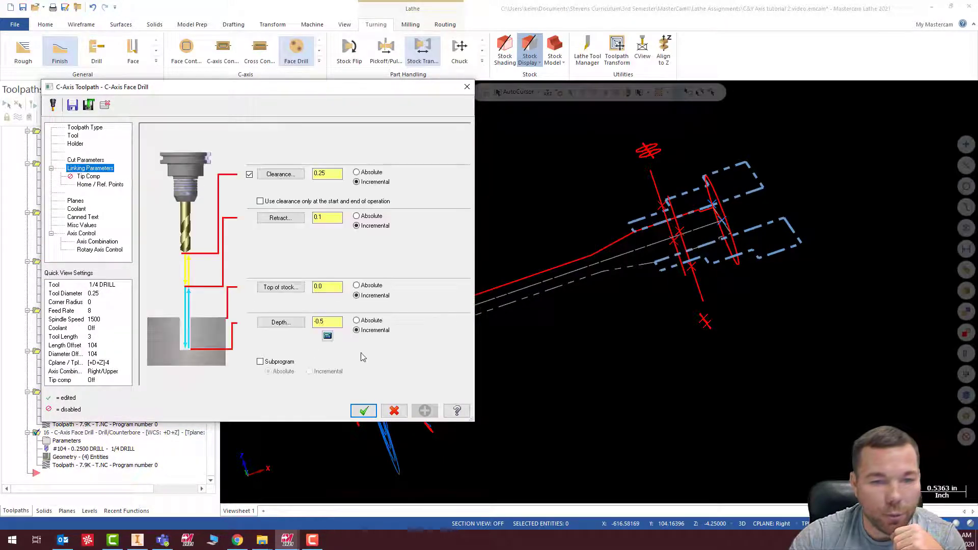
double_click(325, 217)
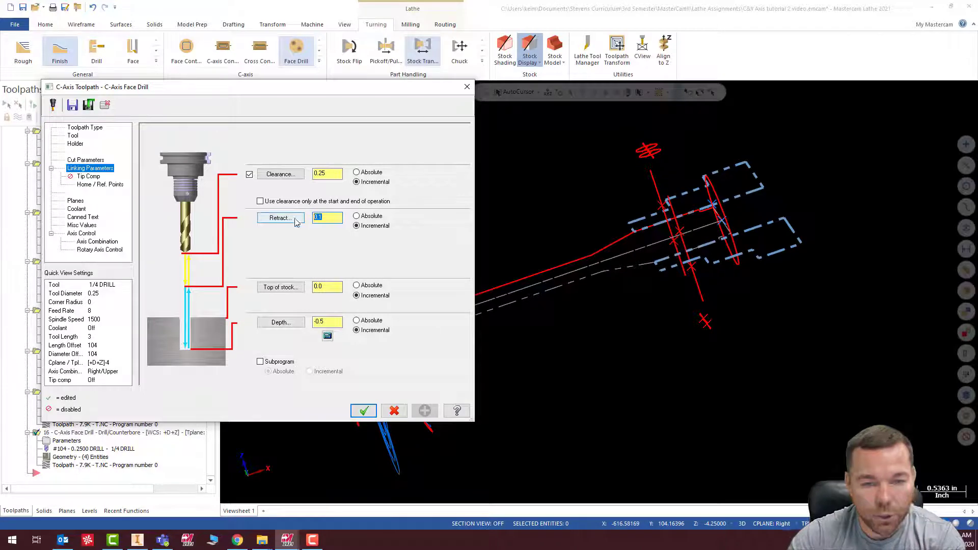
text(.3)
double_click(326, 174)
text(.3)
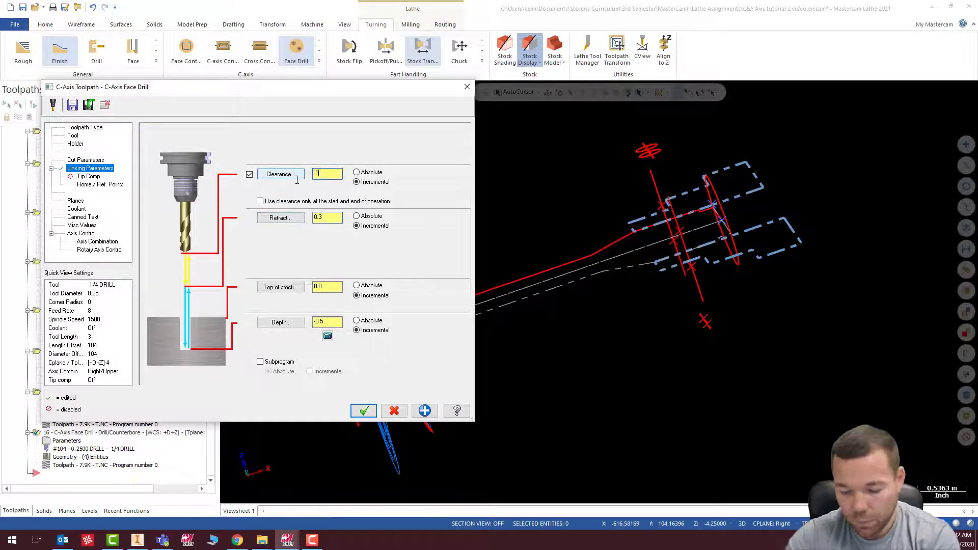
click(364, 410)
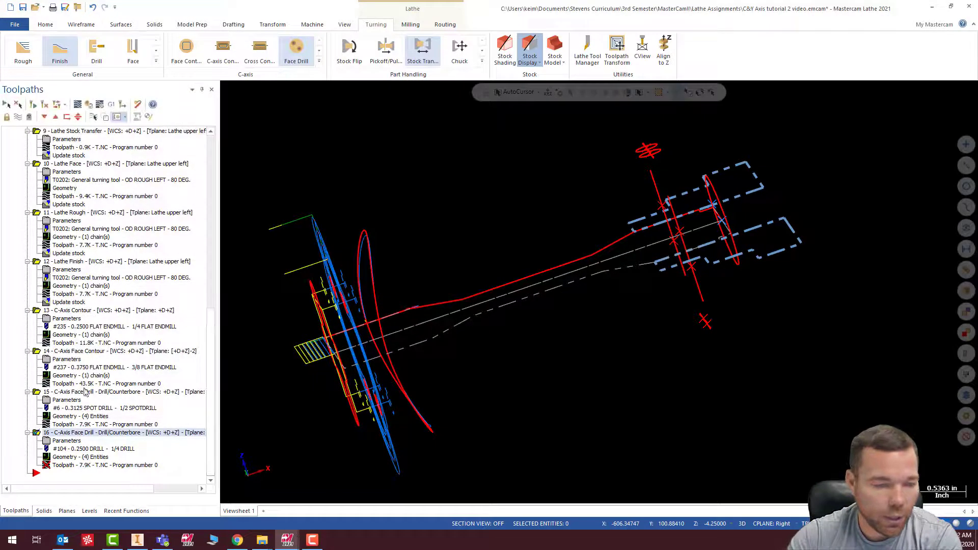
Set the retract and clearance heights of the face spot drill toolpath to 0.3 incremental.
click(60, 401)
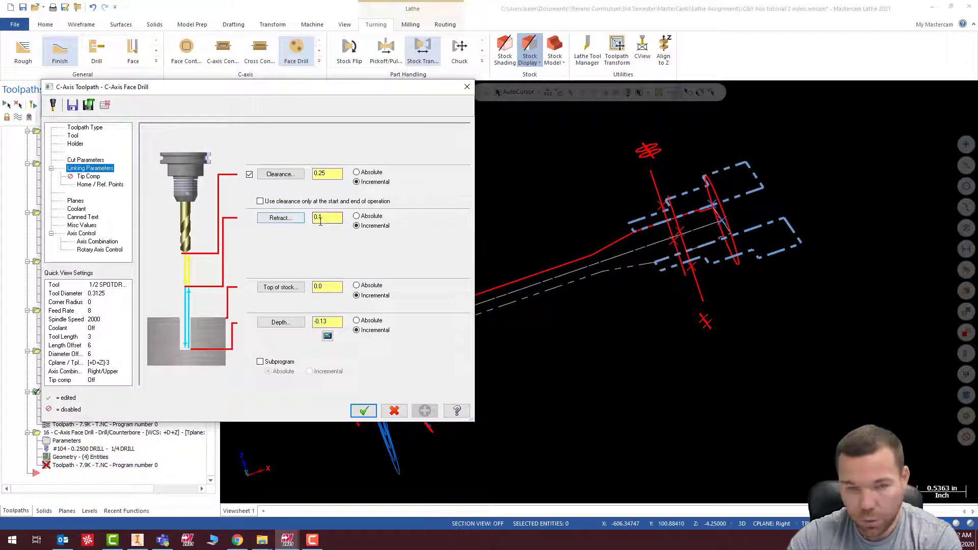
double_click(321, 218)
text(.3)
double_click(326, 173)
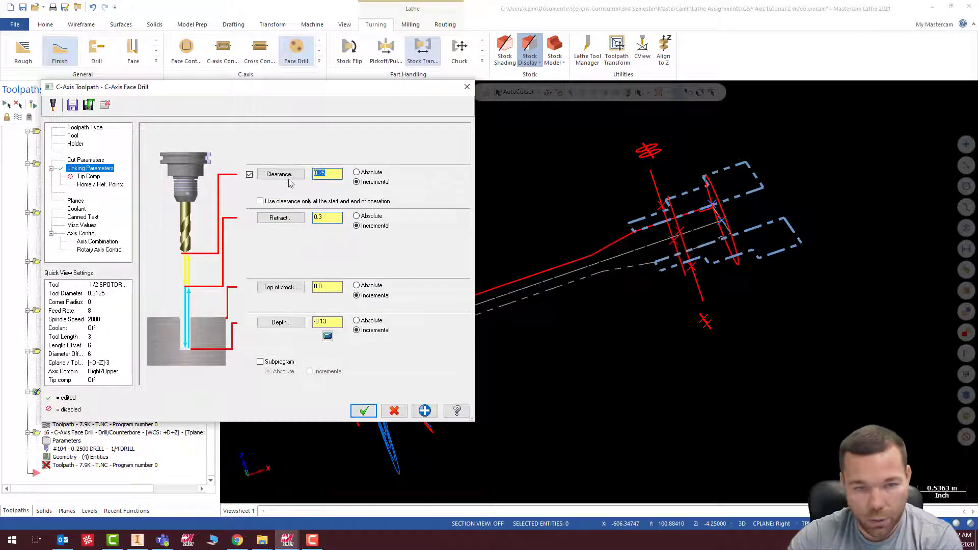
text(.3)
click(363, 410)
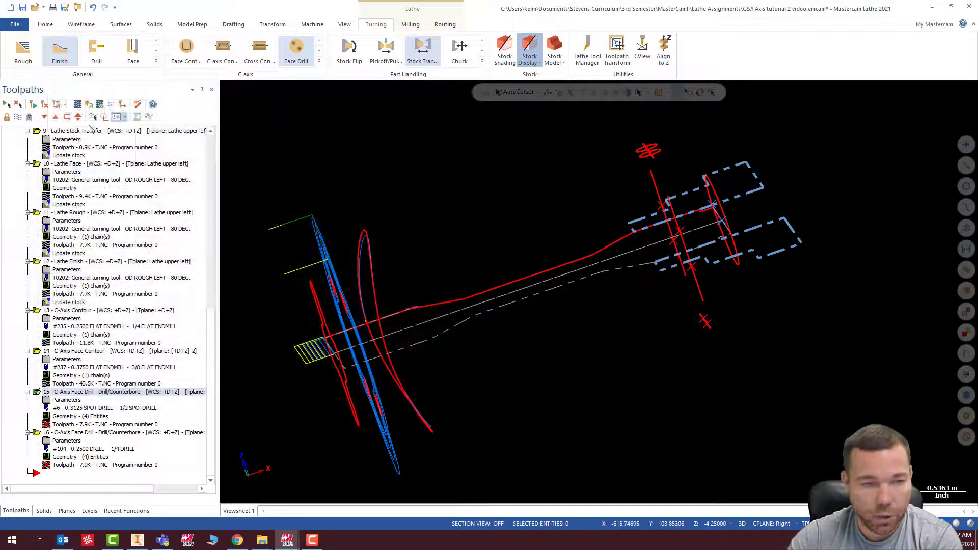
Regenerate the toolpaths of all operations and save the file.
click(9, 104)
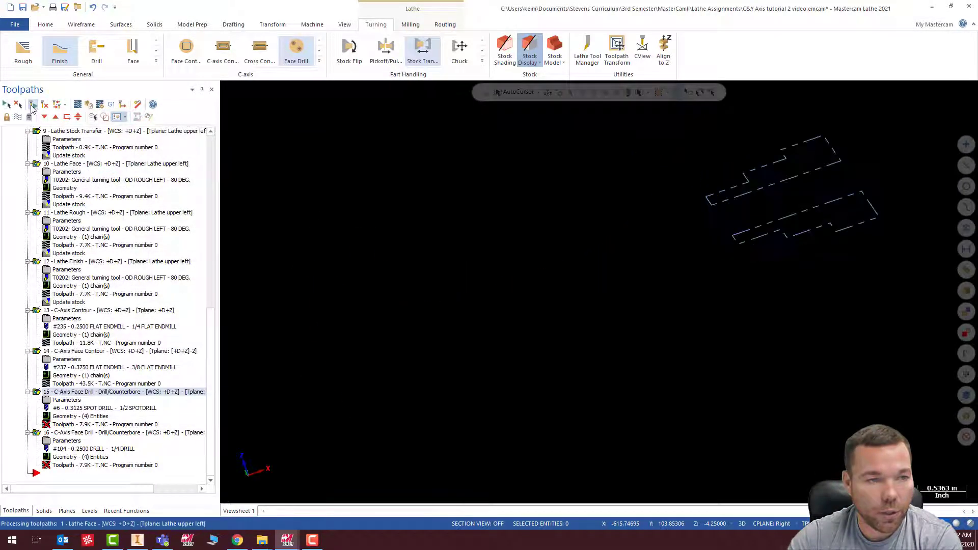
click(31, 104)
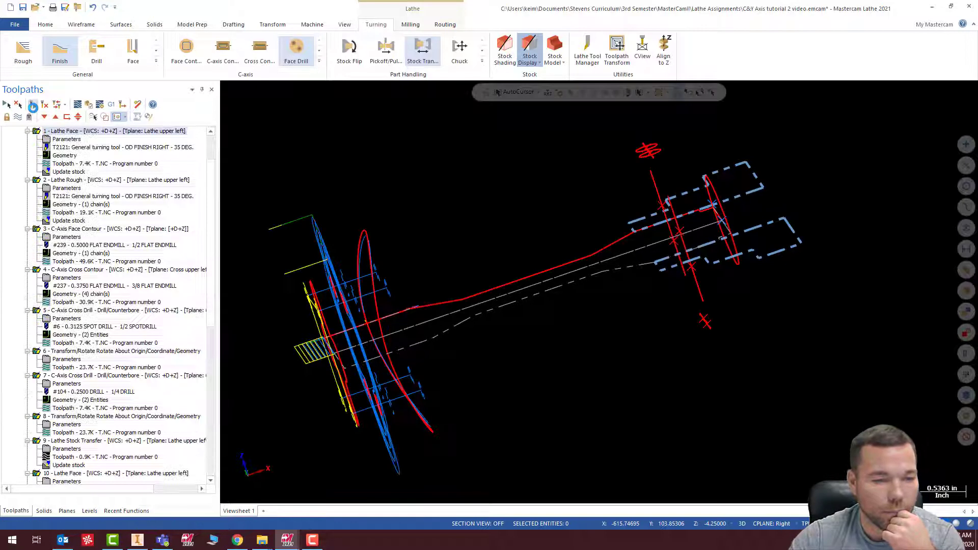
click(22, 7)
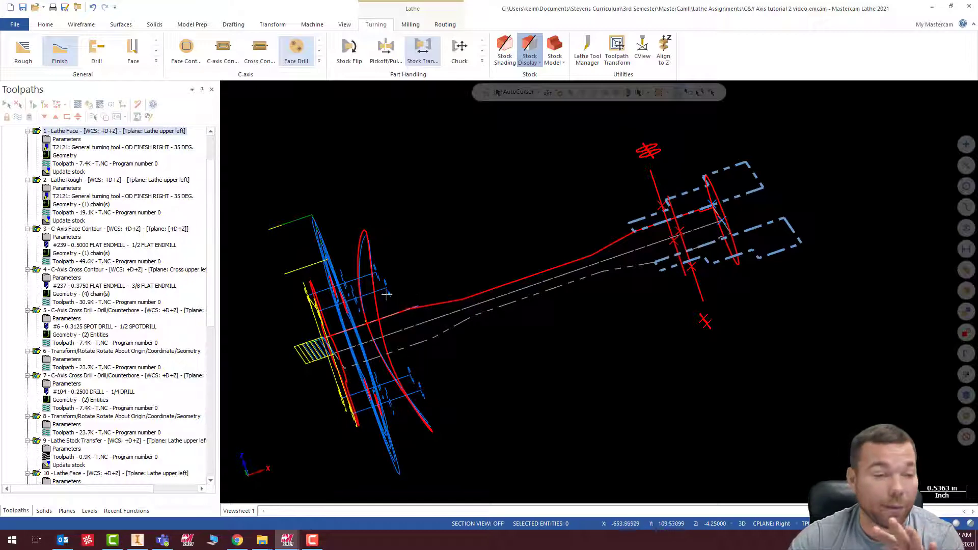
Simulate all regenerated operations through to the last face drilling pass, adjusting the playback speed.
middle_drag(387, 294, 439, 271)
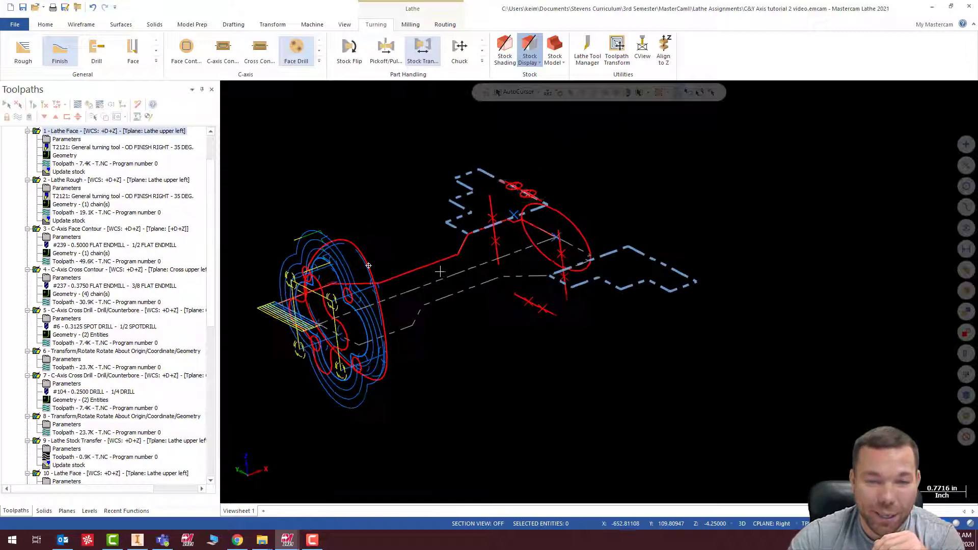
scroll(387, 275, down, 2)
scroll(331, 276, up, 5)
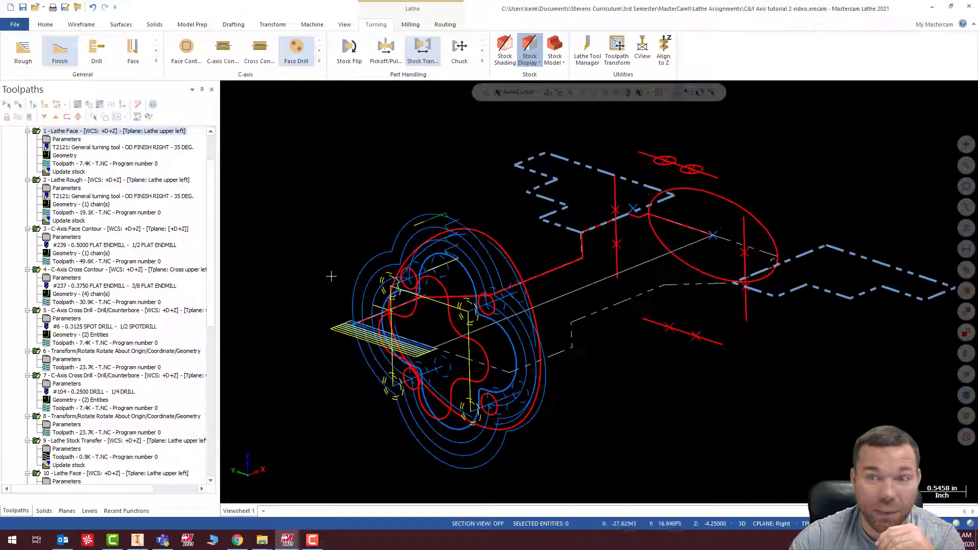
scroll(330, 276, down, 1)
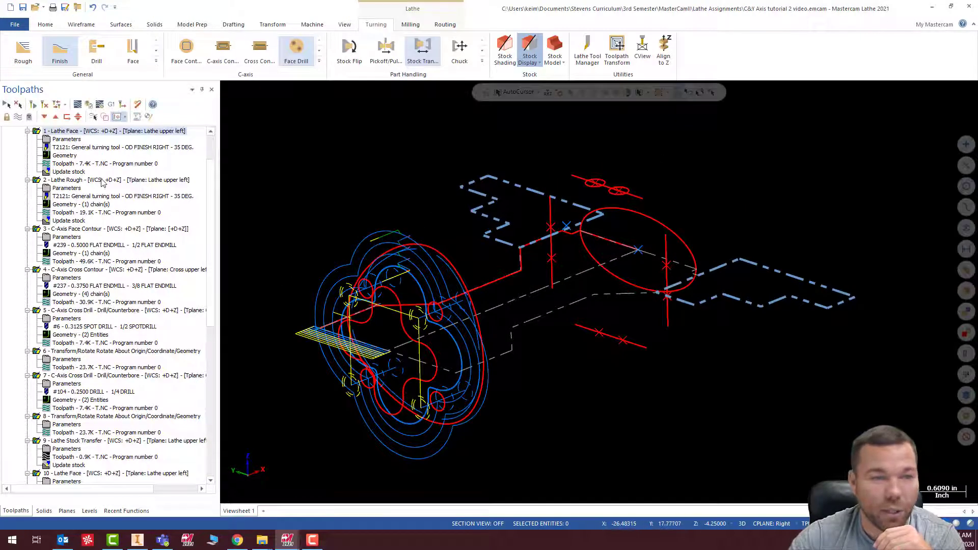
click(89, 105)
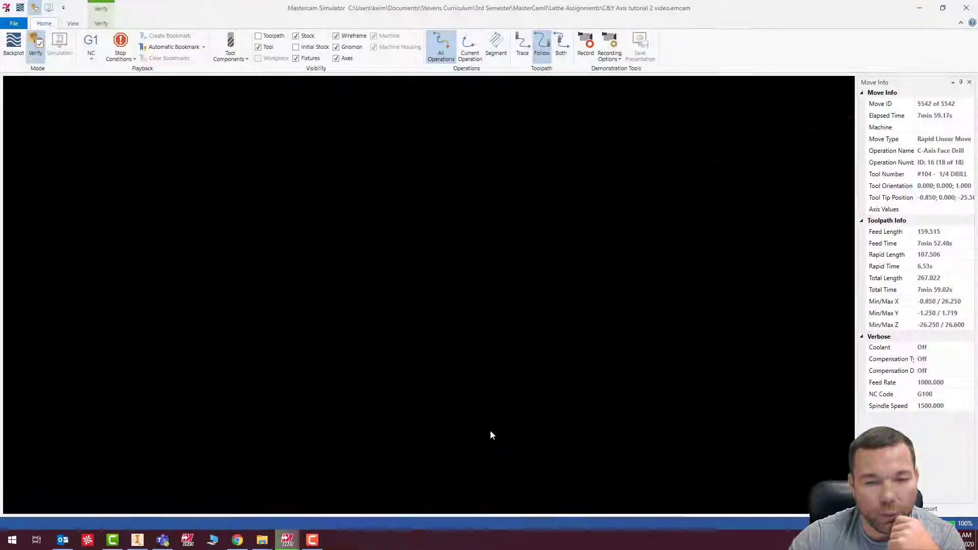
click(420, 476)
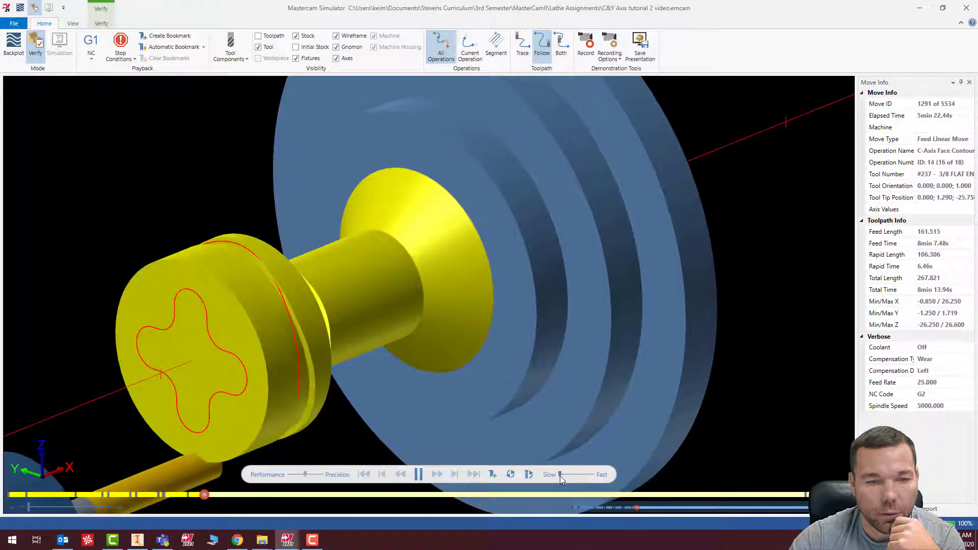
drag(569, 475, 569, 477)
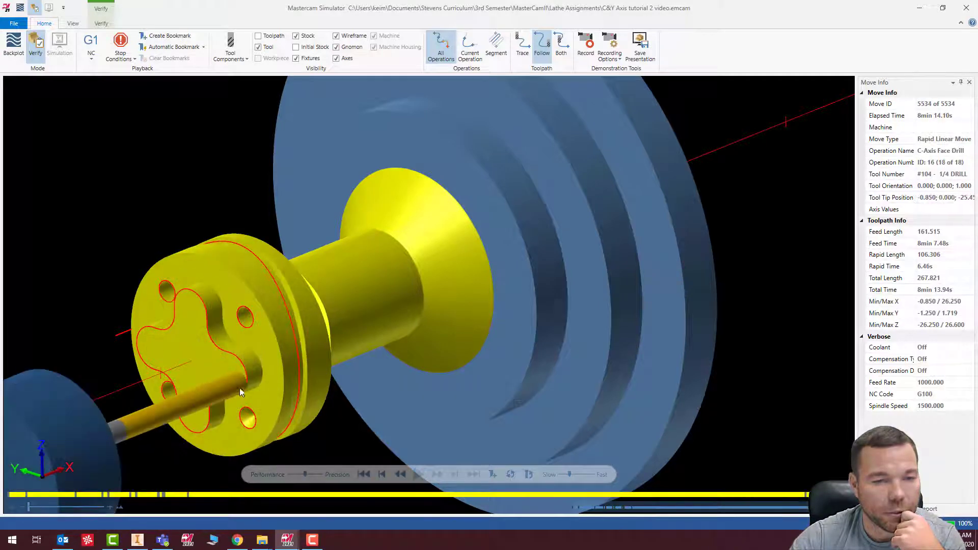
Check the drill's retract clearance over the boss and the finished face holes, then close the simulator.
scroll(240, 387, up, 6)
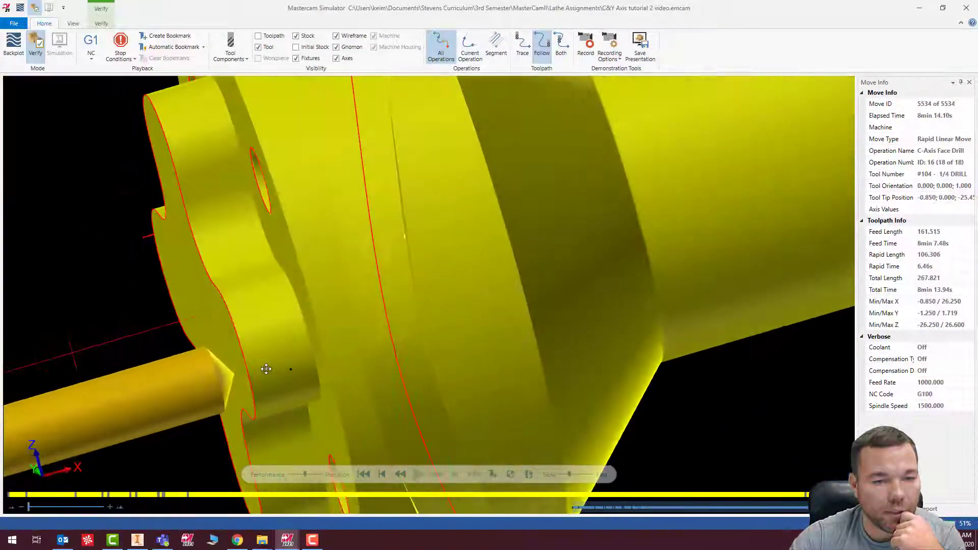
middle_drag(265, 369, 244, 379)
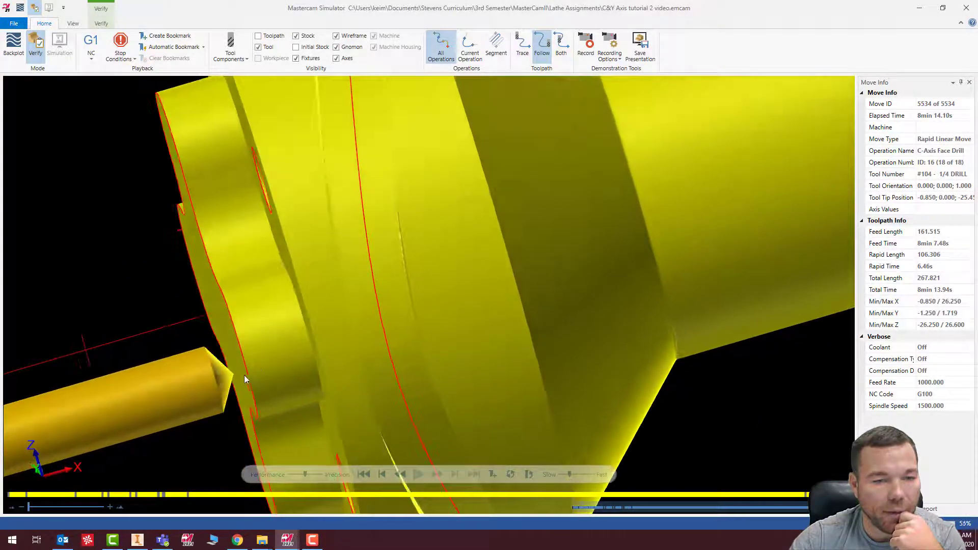
scroll(312, 365, down, 5)
middle_drag(295, 332, 343, 333)
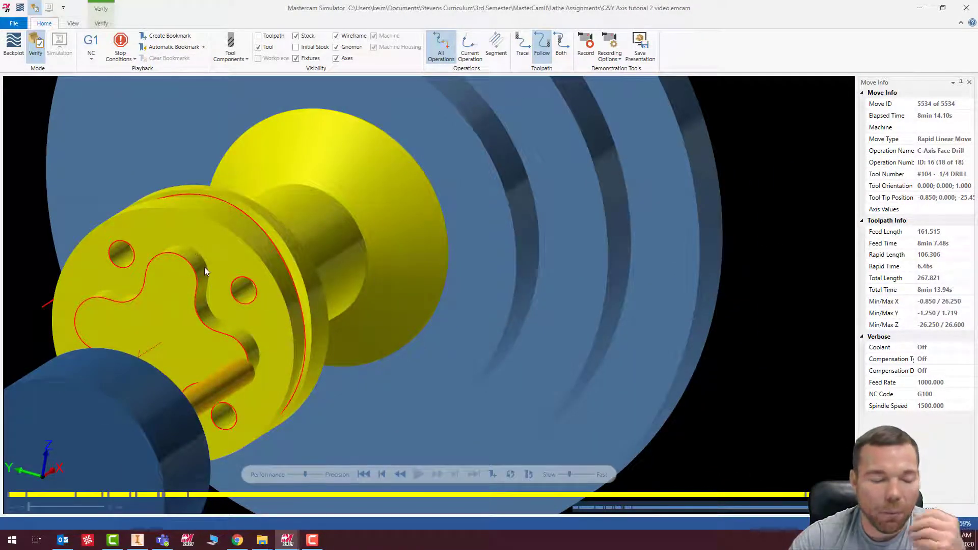
scroll(238, 295, down, 3)
scroll(238, 293, up, 4)
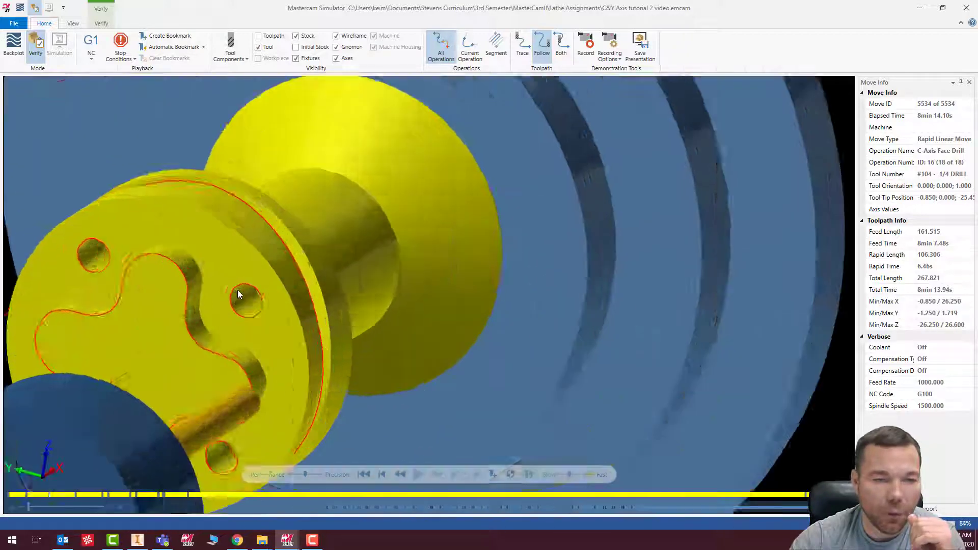
scroll(238, 294, up, 2)
scroll(259, 307, down, 6)
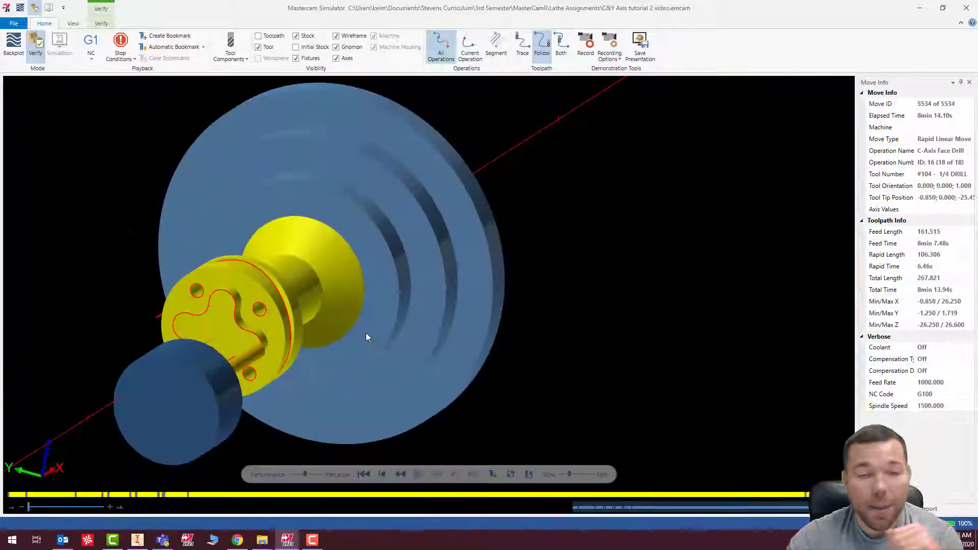
middle_drag(366, 337, 343, 338)
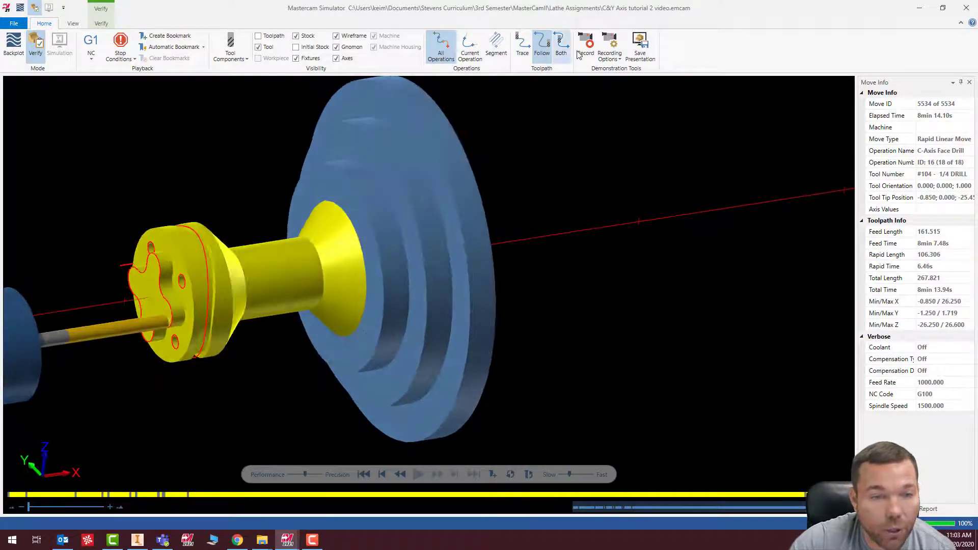
click(966, 8)
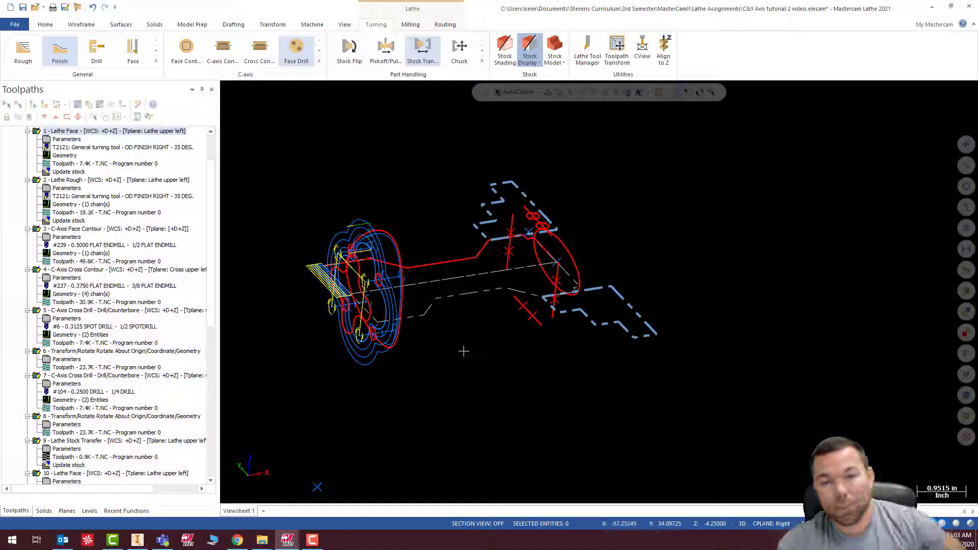